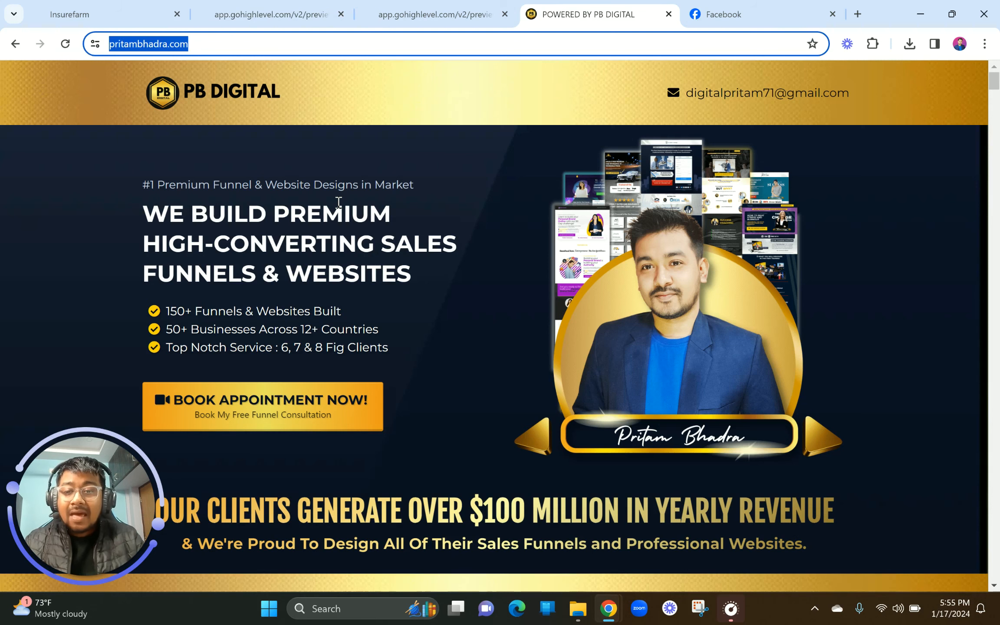
Switch from the PB Digital website to the Facebook profile and look through its cover, intro and recent posts
click(338, 202)
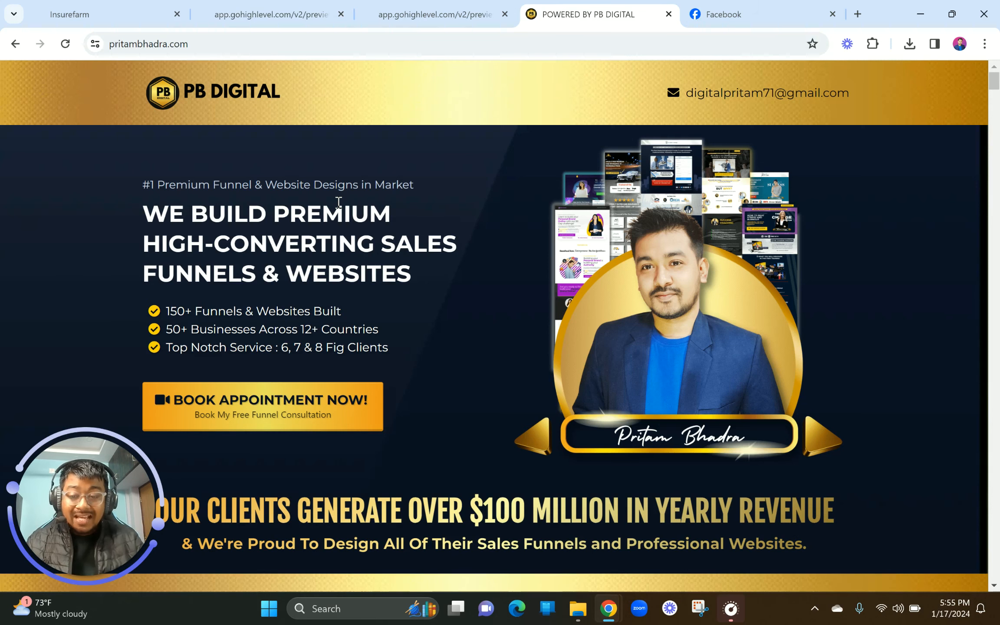
click(698, 3)
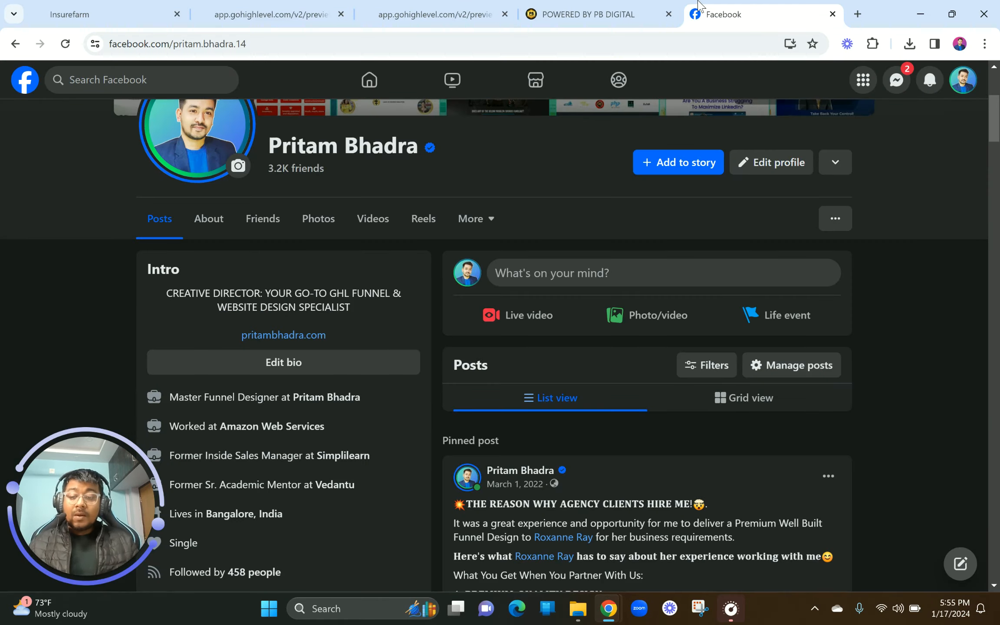
scroll(663, 148, up, 5)
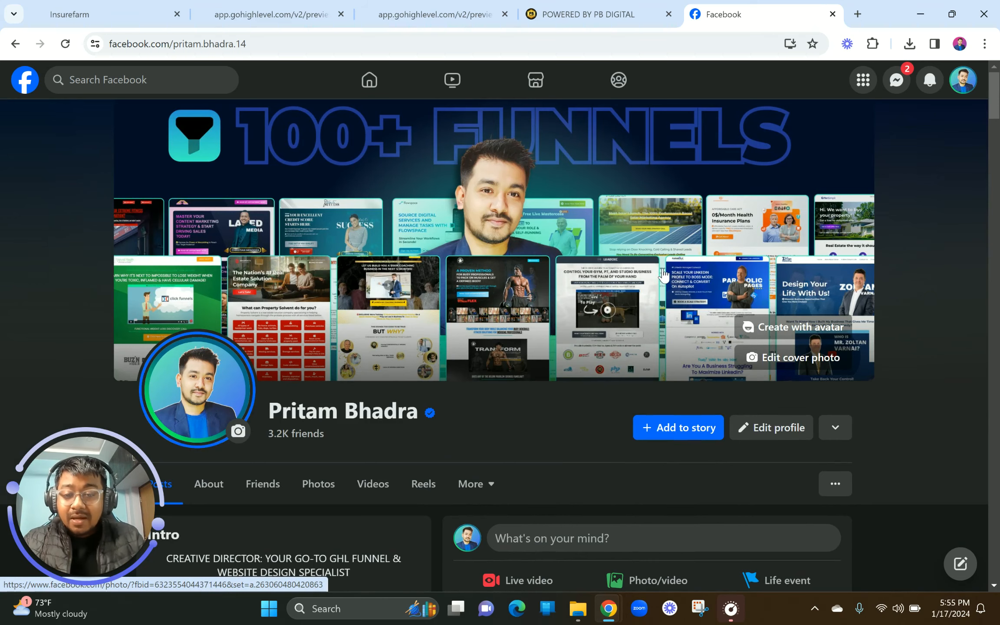
scroll(663, 274, down, 20)
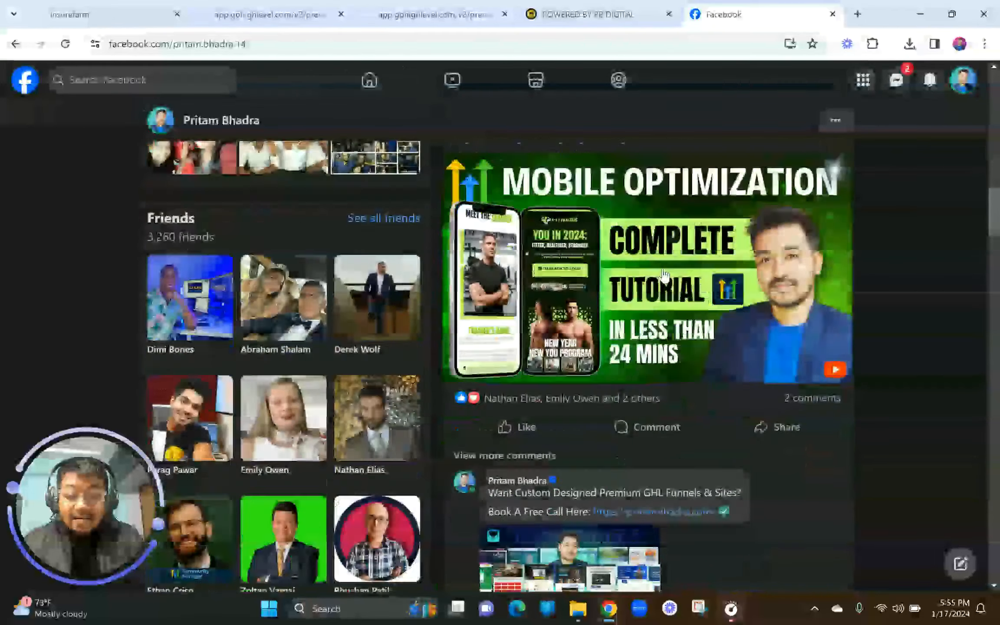
scroll(663, 273, down, 10)
scroll(663, 275, up, 12)
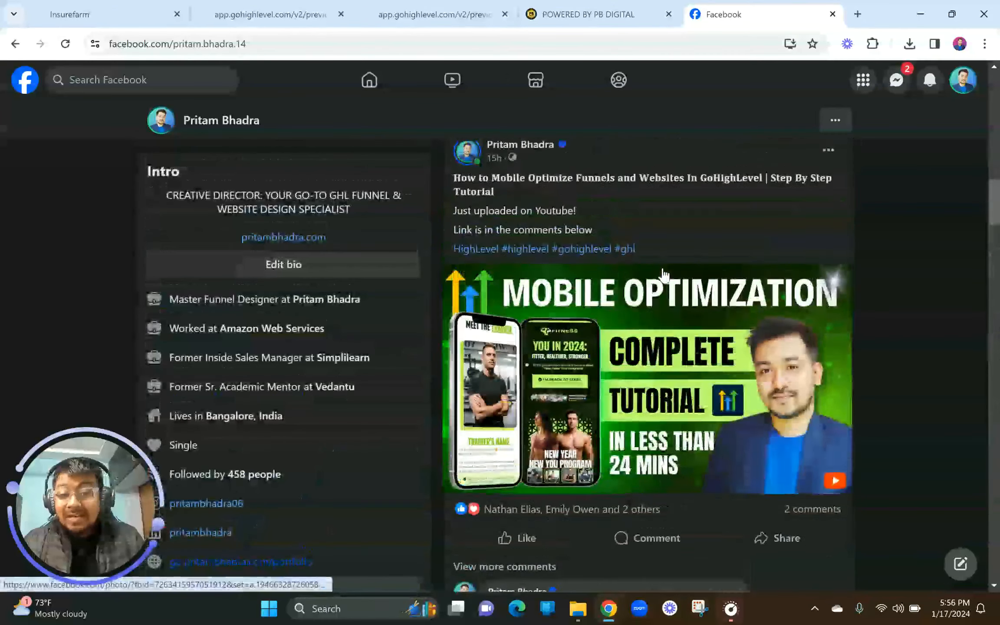
scroll(663, 274, down, 5)
Review the first GoHighLevel preview, the One-Call Close landing page, from its headline to the footer
click(290, 11)
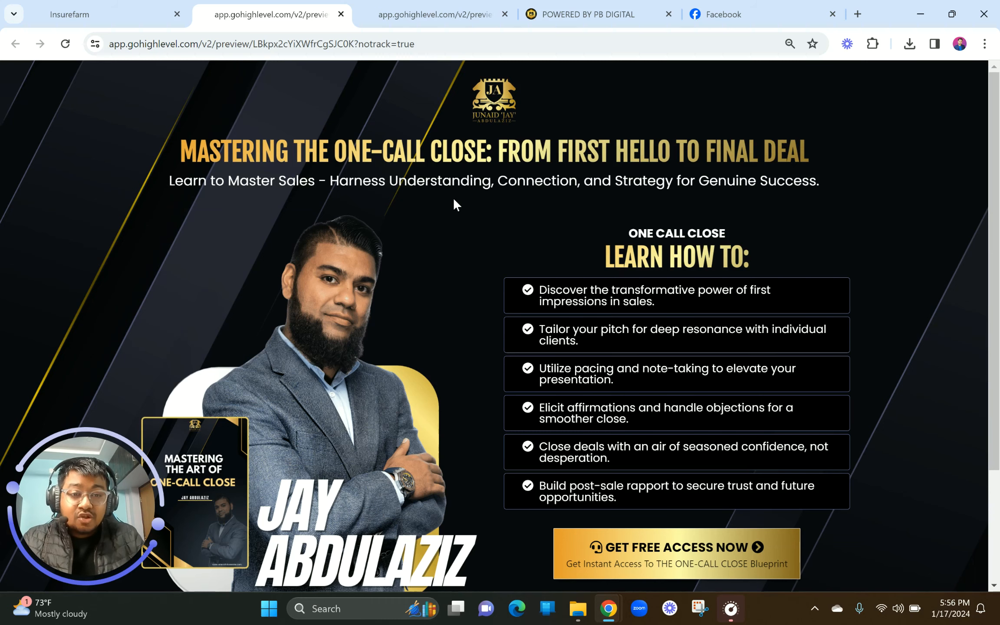
scroll(454, 199, down, 3)
scroll(454, 199, up, 3)
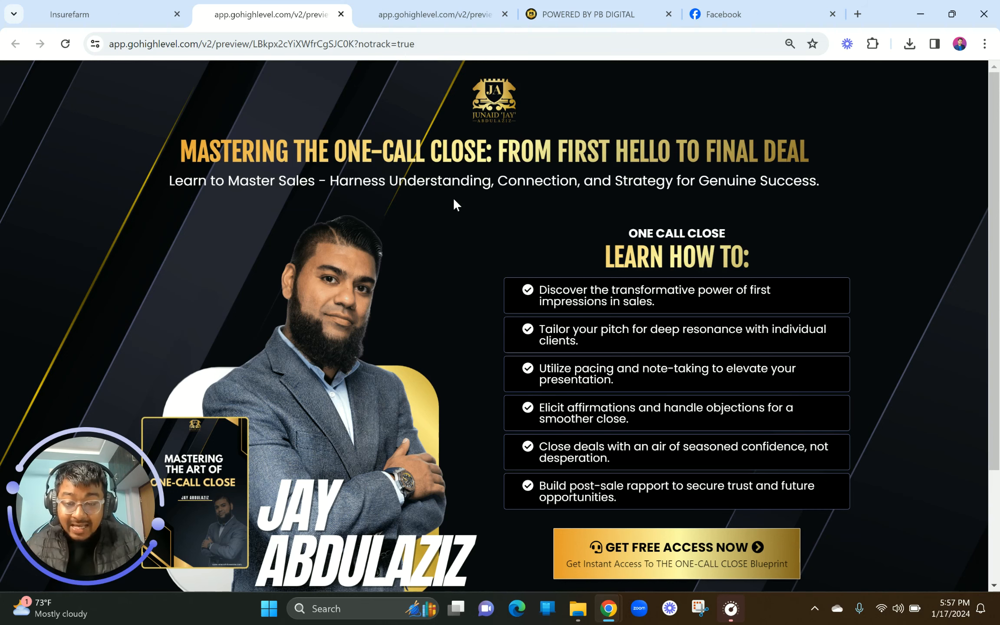
scroll(452, 197, down, 5)
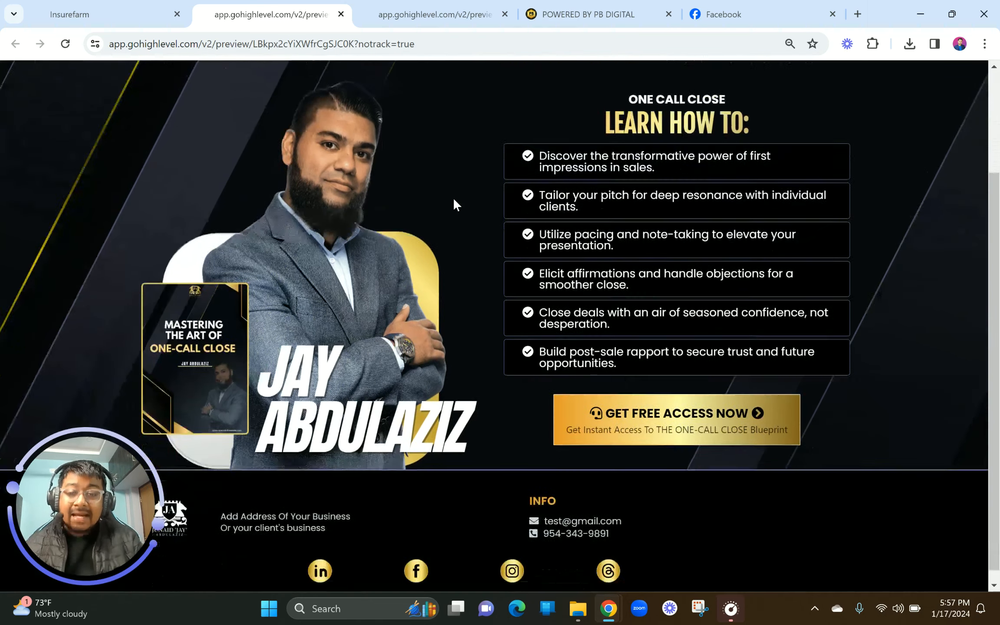
scroll(452, 197, up, 5)
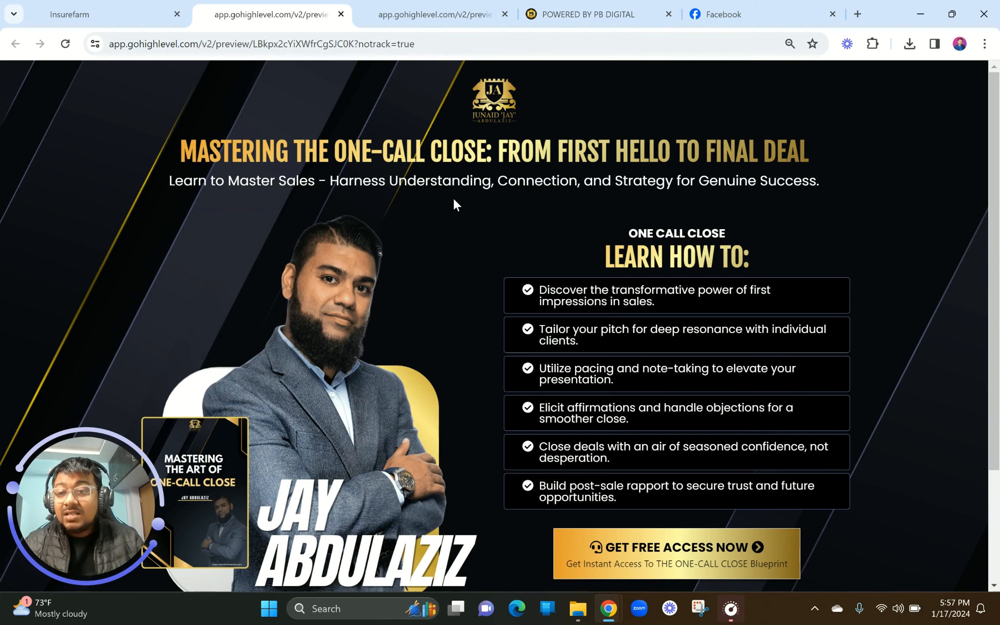
Create a blank funnel named "Lead Gen New Funnel" in the GoHighLevel account's funnels list
click(142, 4)
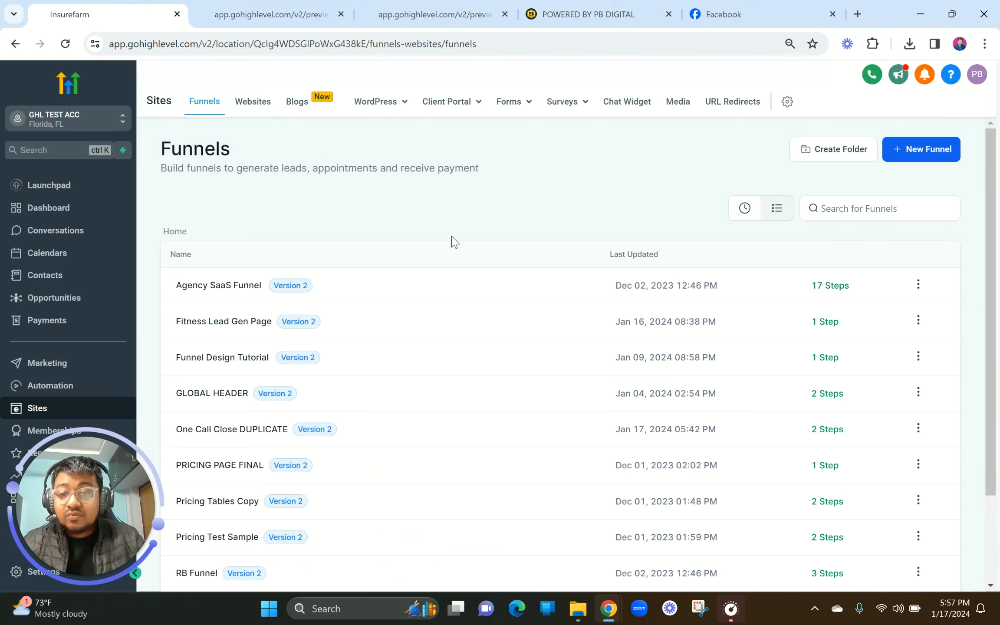
scroll(455, 241, down, 1)
scroll(455, 242, up, 1)
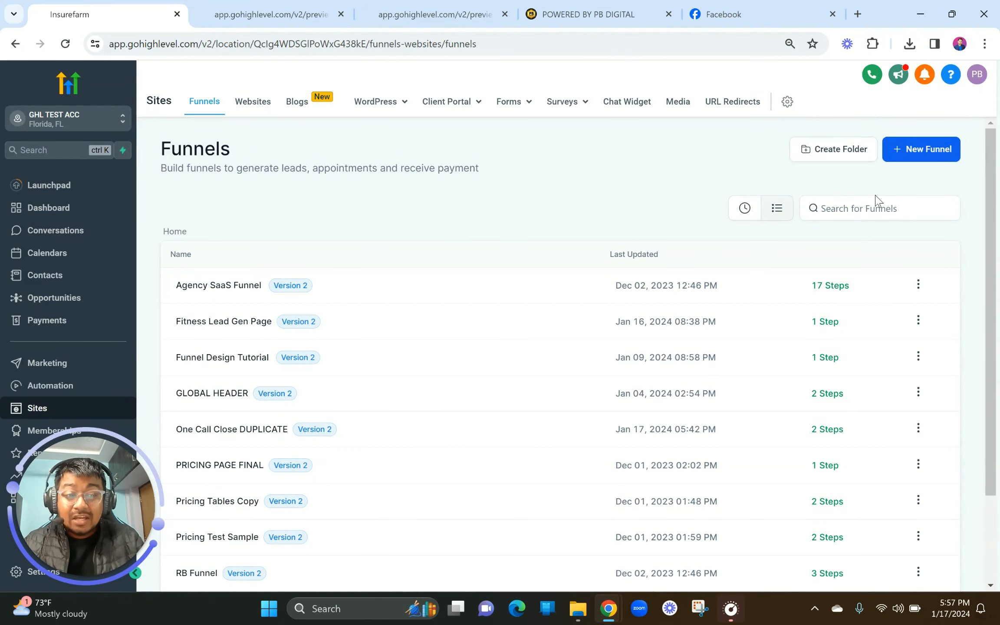
click(918, 159)
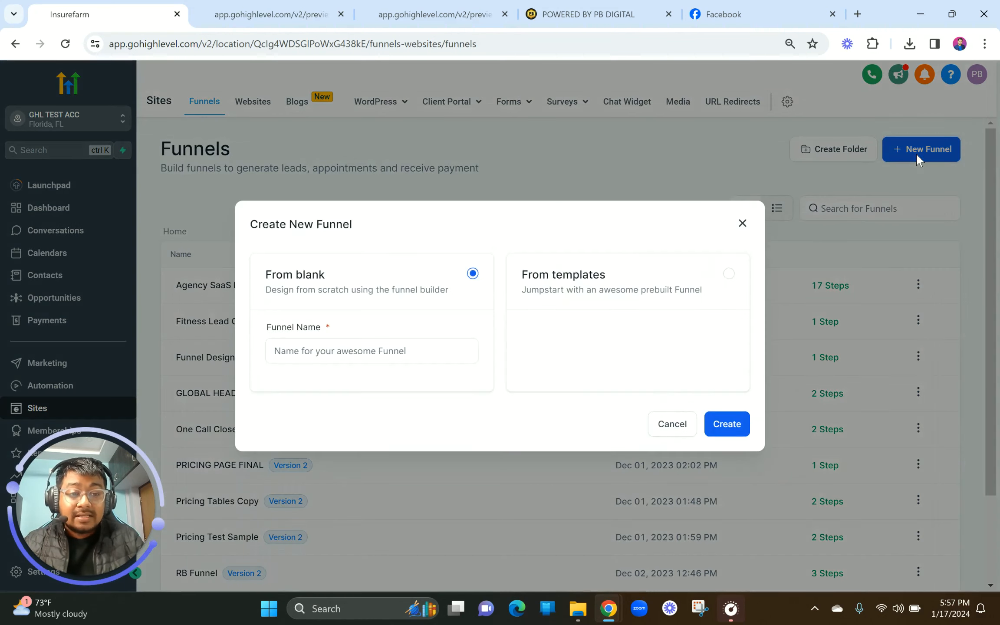
click(355, 340)
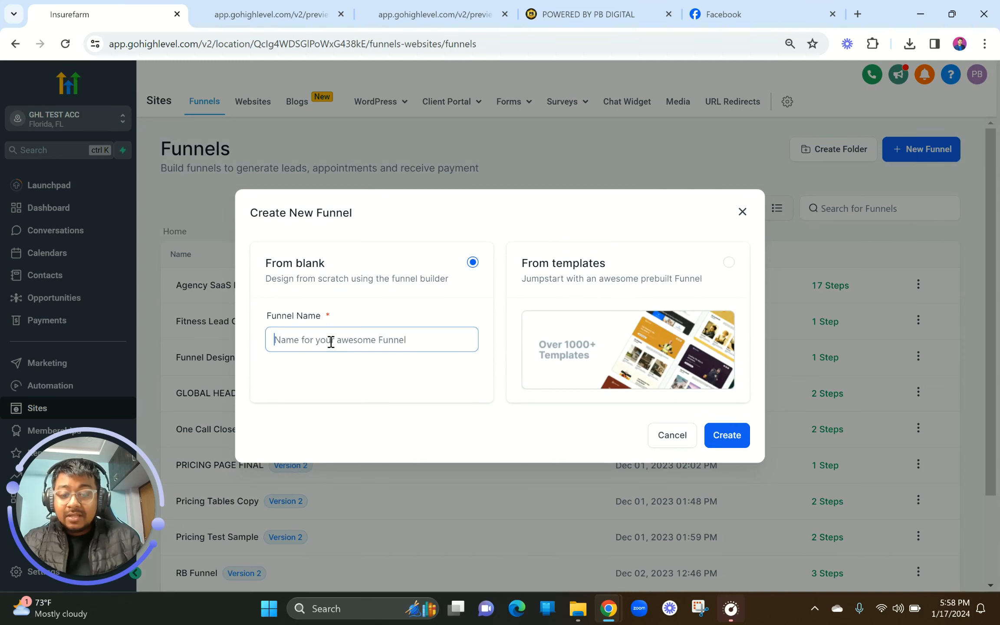
text(Lea)
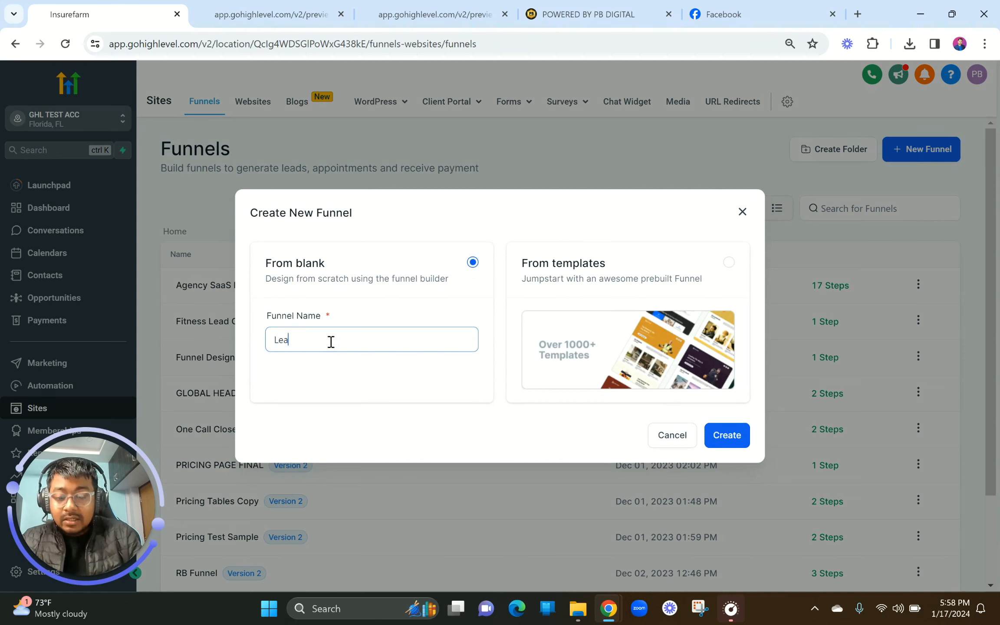
text(d Gen New Funnel)
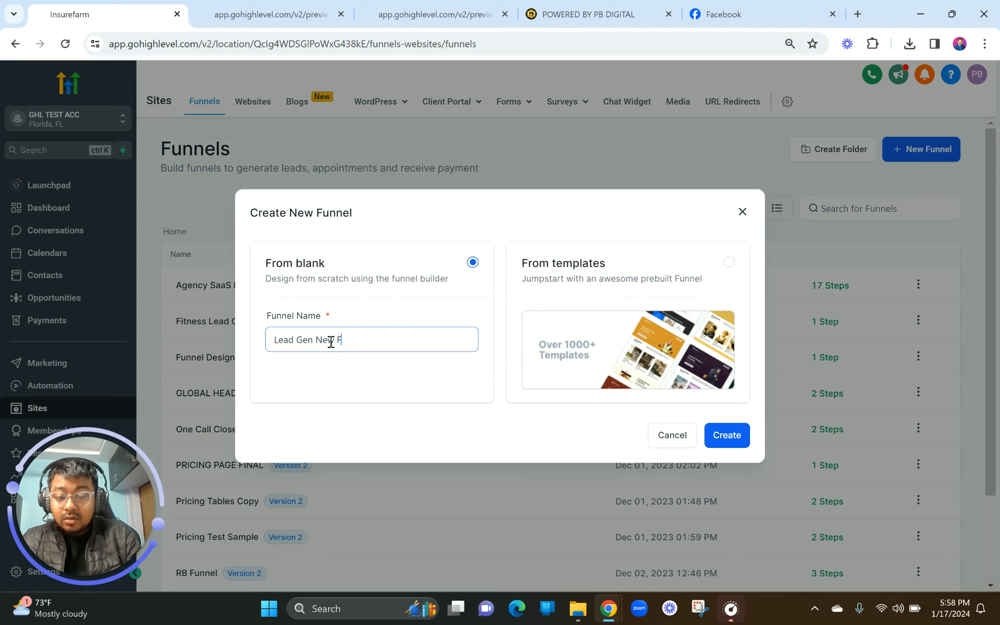
click(731, 442)
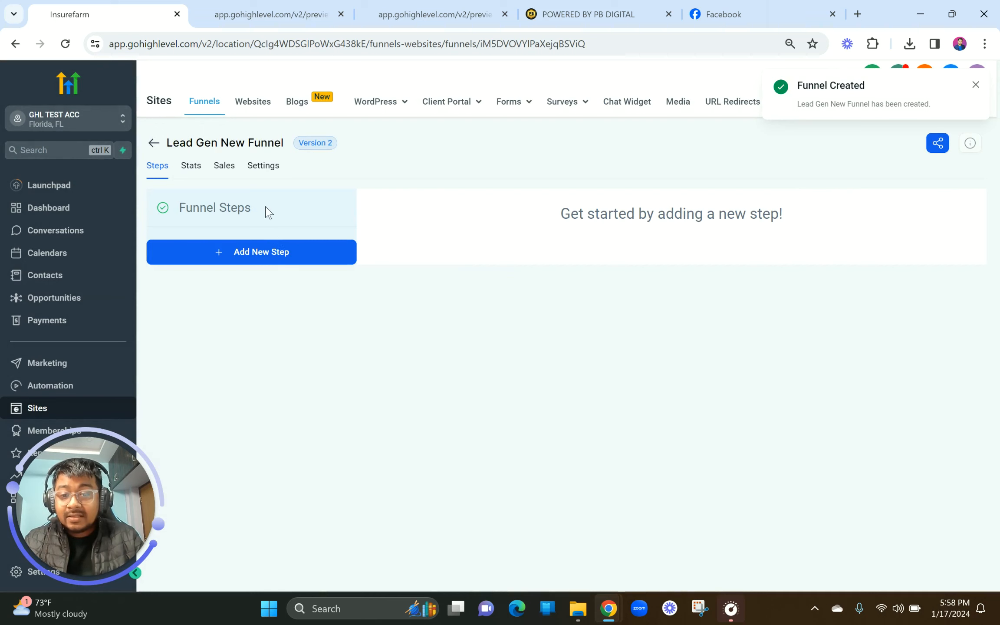
Begin a new step in the funnel and name its page "Home"
click(266, 257)
click(399, 272)
text(Home)
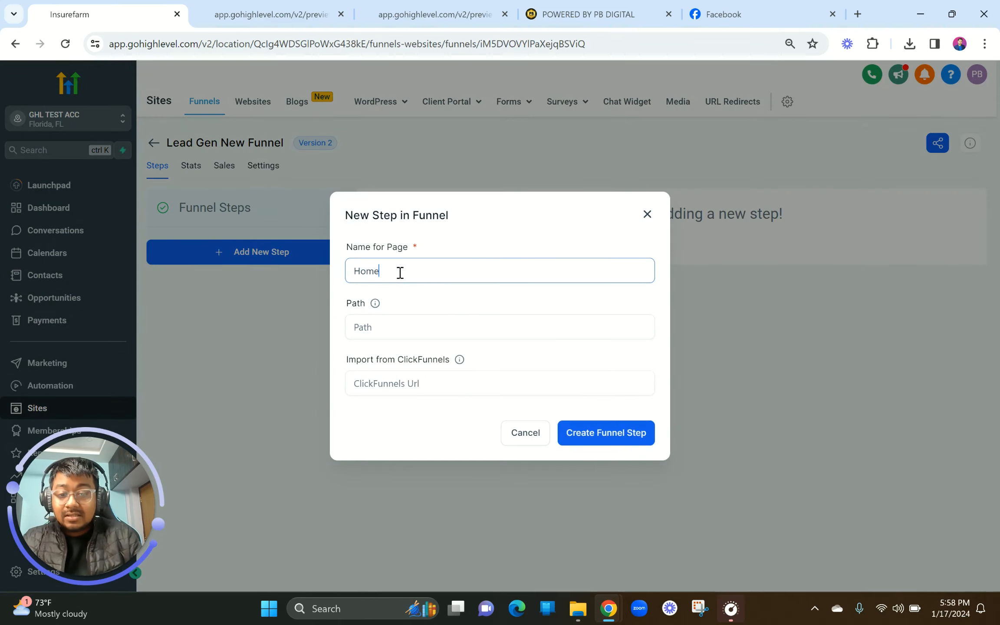
click(369, 335)
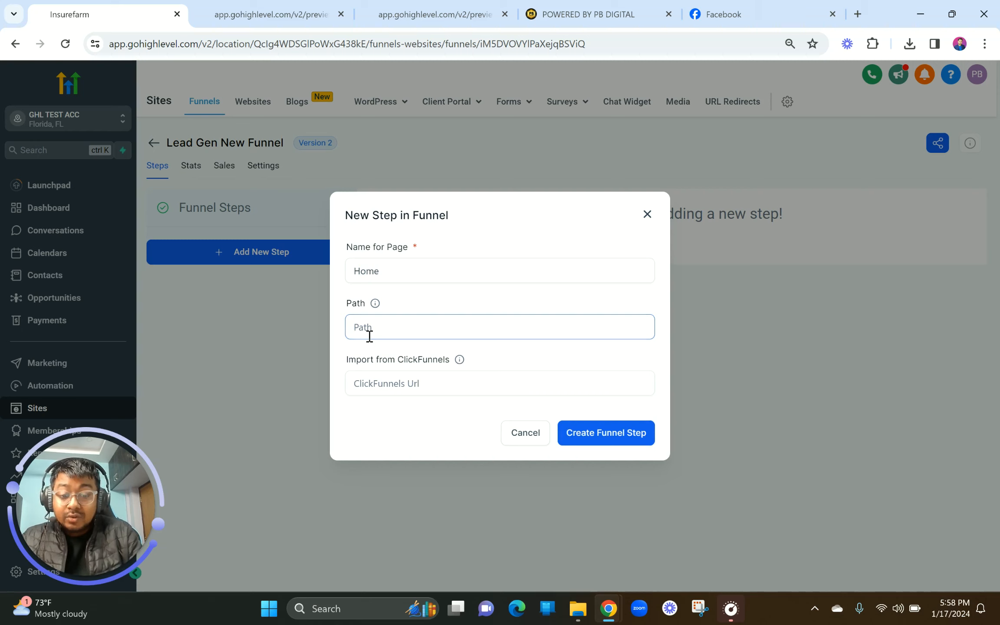
drag(346, 248, 425, 255)
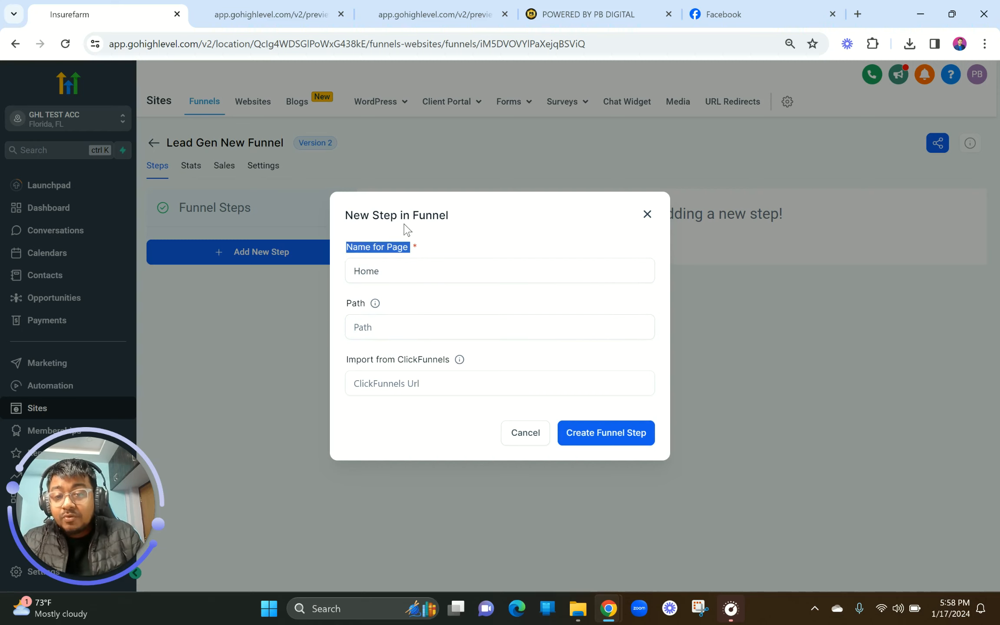
click(380, 328)
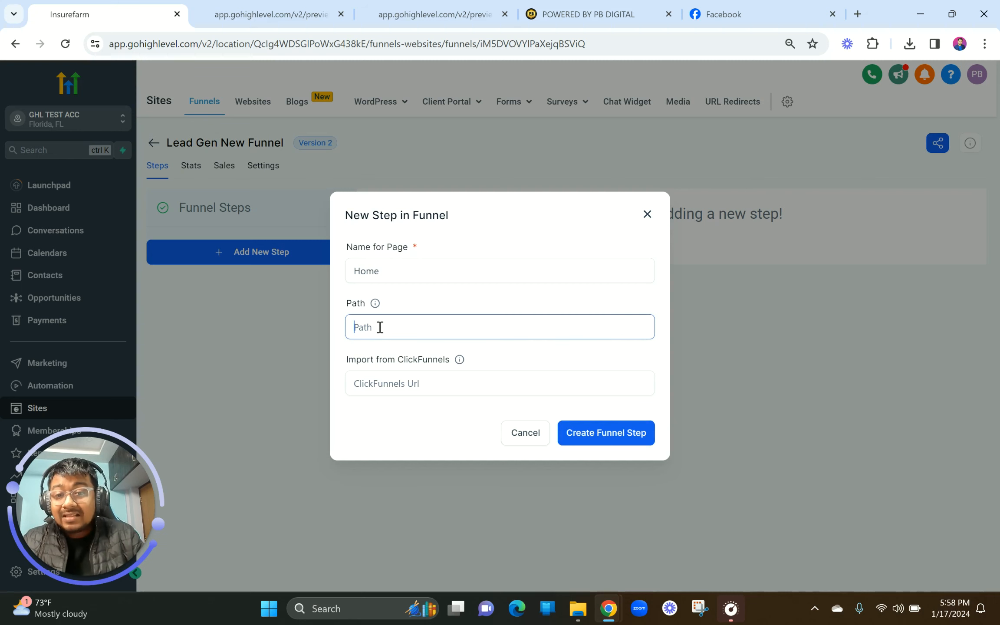
Try adding the path "/home" to the PB Digital website address as an example of a page path
click(565, 11)
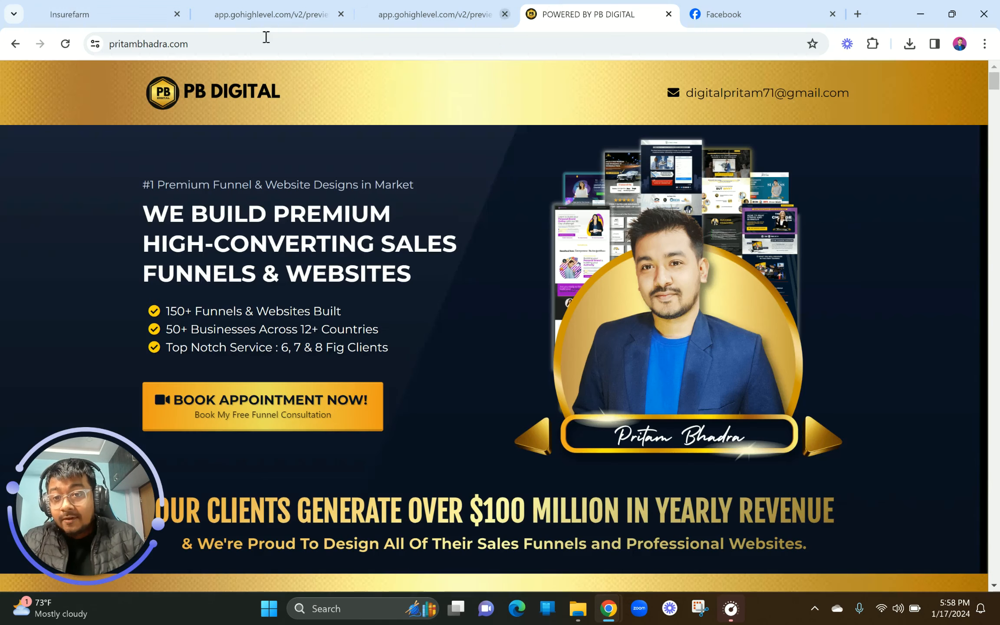
click(203, 41)
double_click(204, 41)
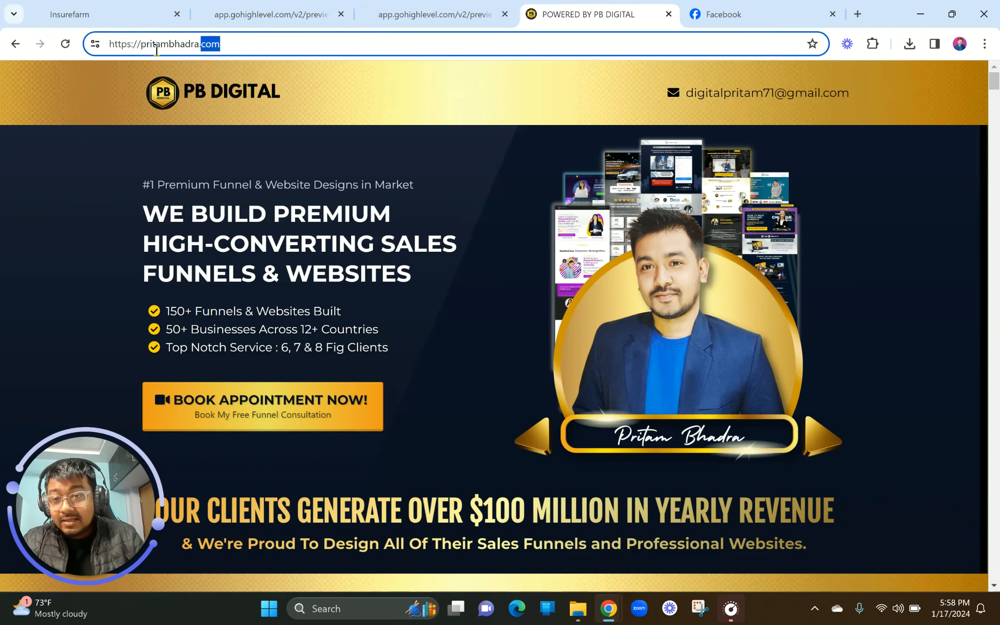
drag(146, 44, 228, 43)
click(228, 44)
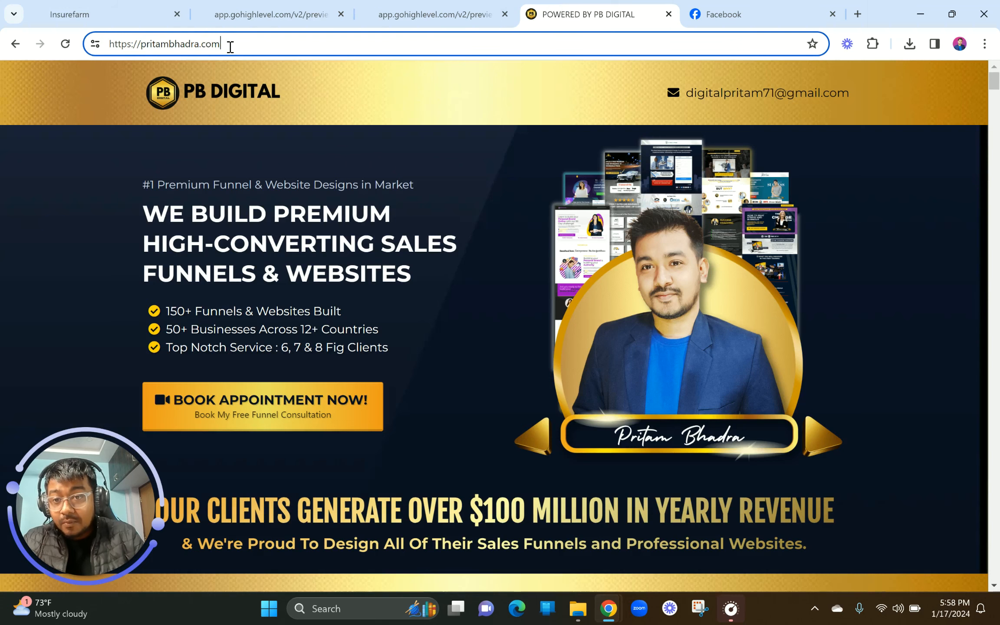
click(115, 5)
click(613, 4)
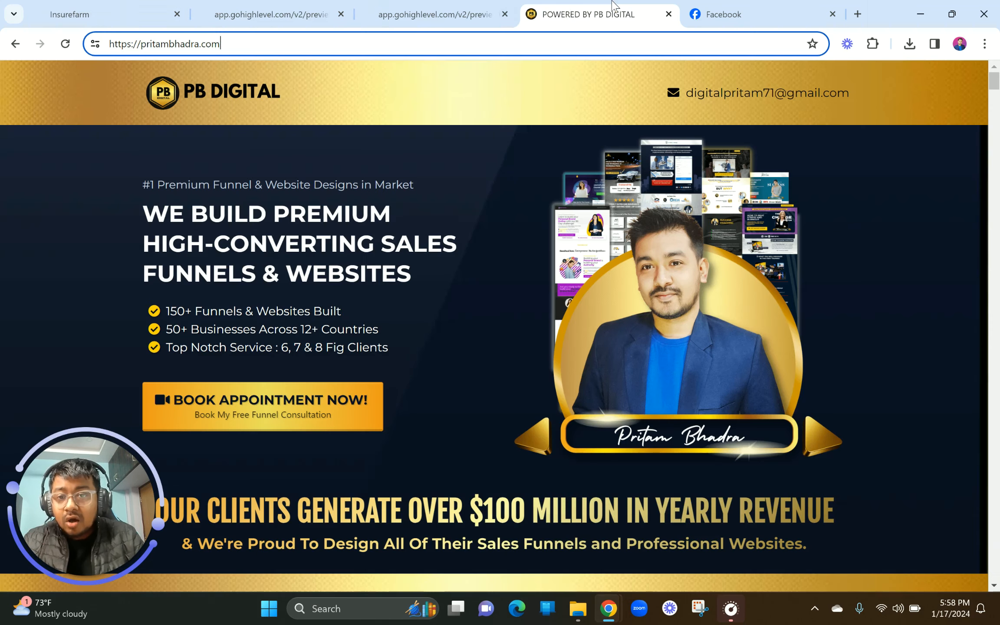
text(/)
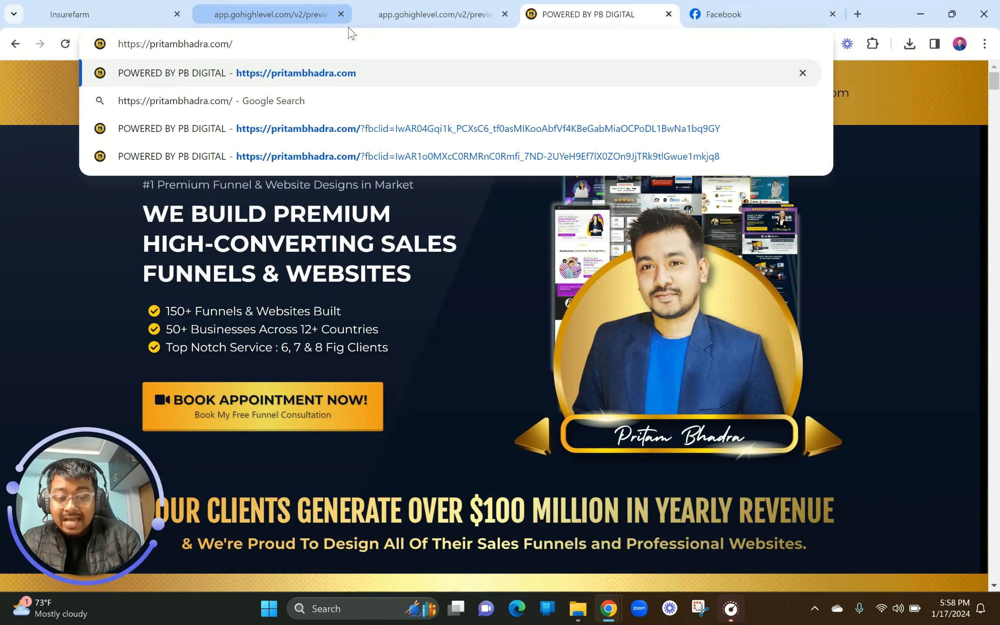
text(home)
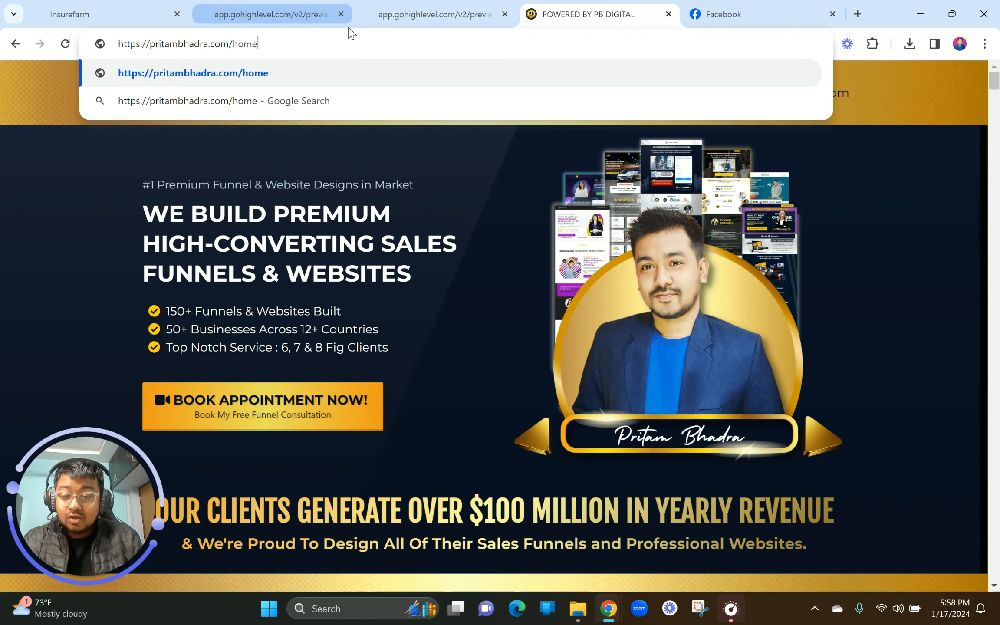
drag(238, 44, 299, 49)
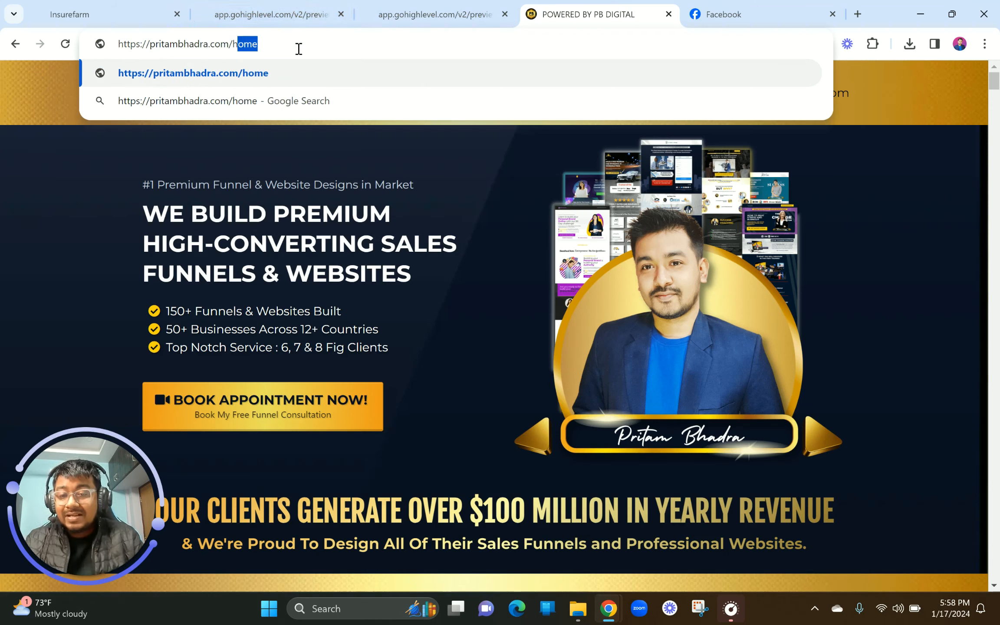
Back in the new funnel step, set the path to "register" and create the step
click(126, 8)
click(393, 323)
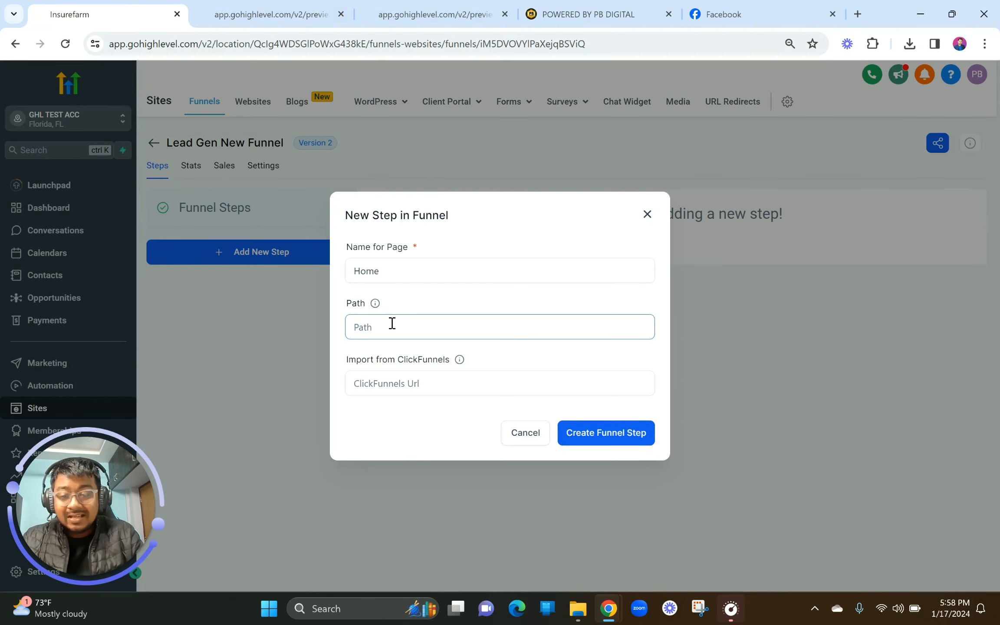
text(reg)
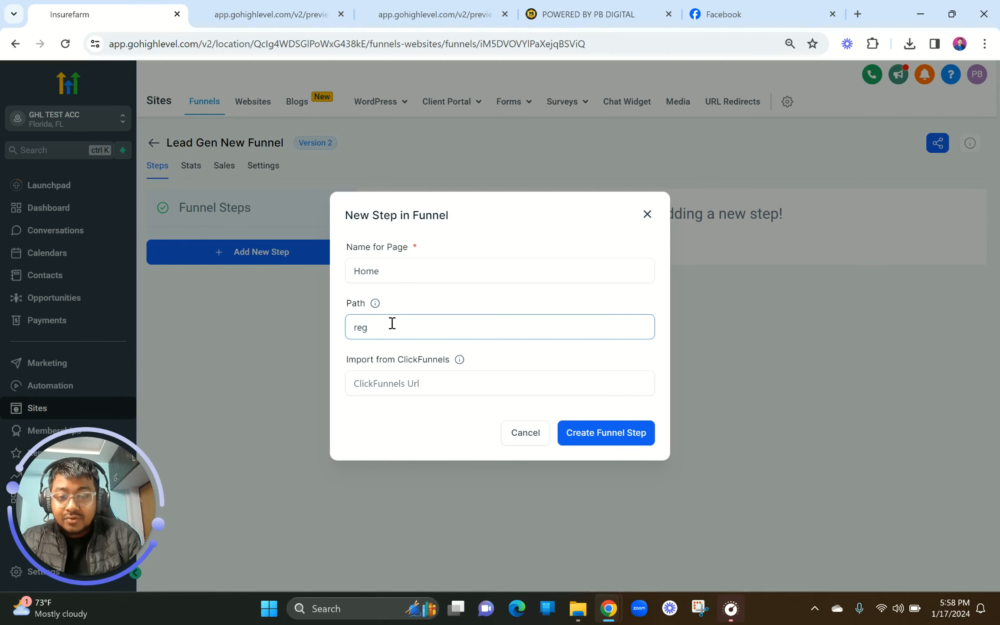
text(ister)
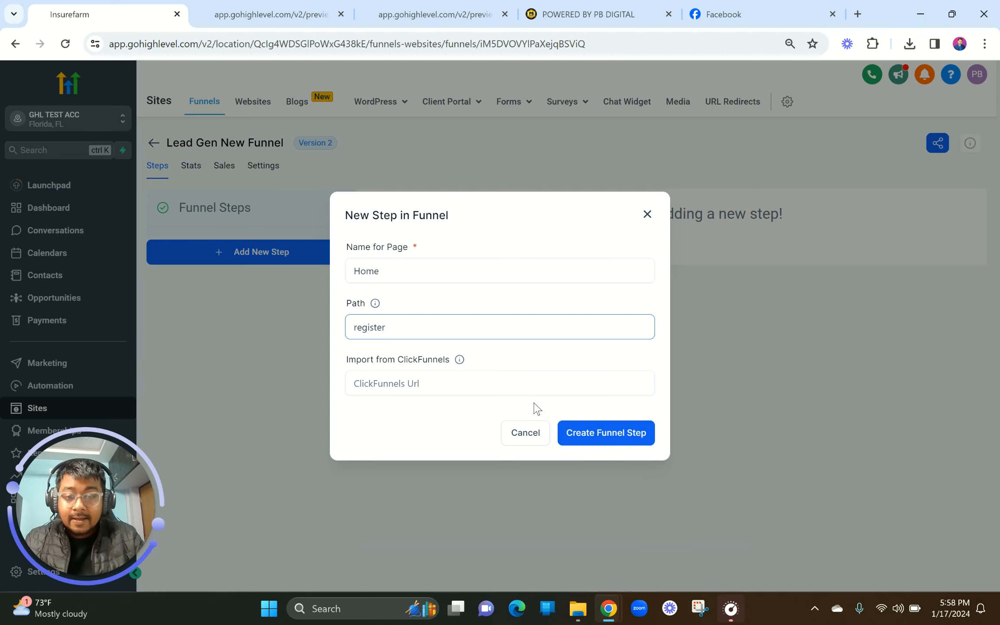
click(602, 440)
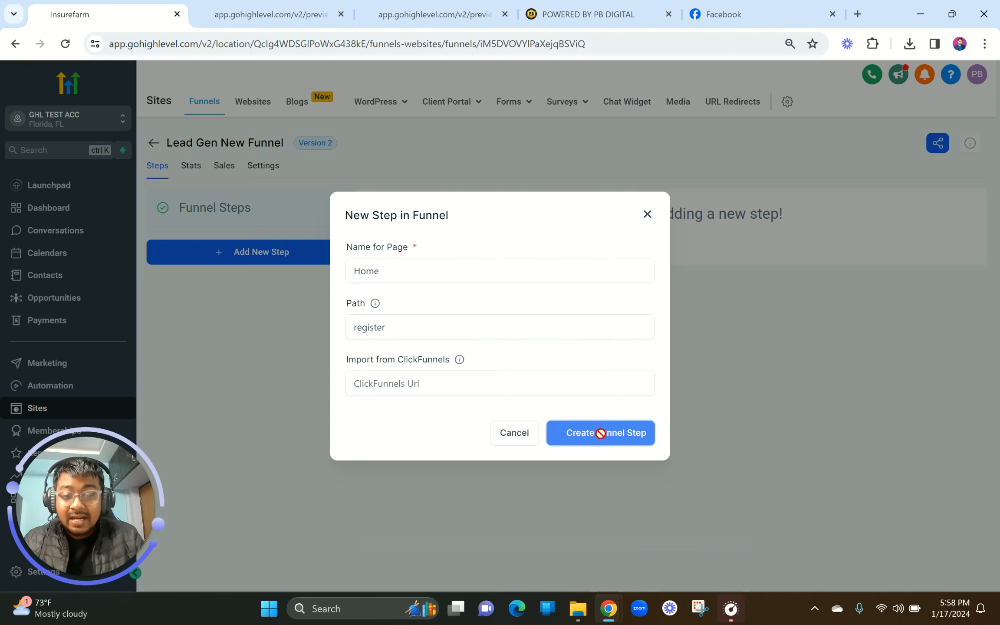
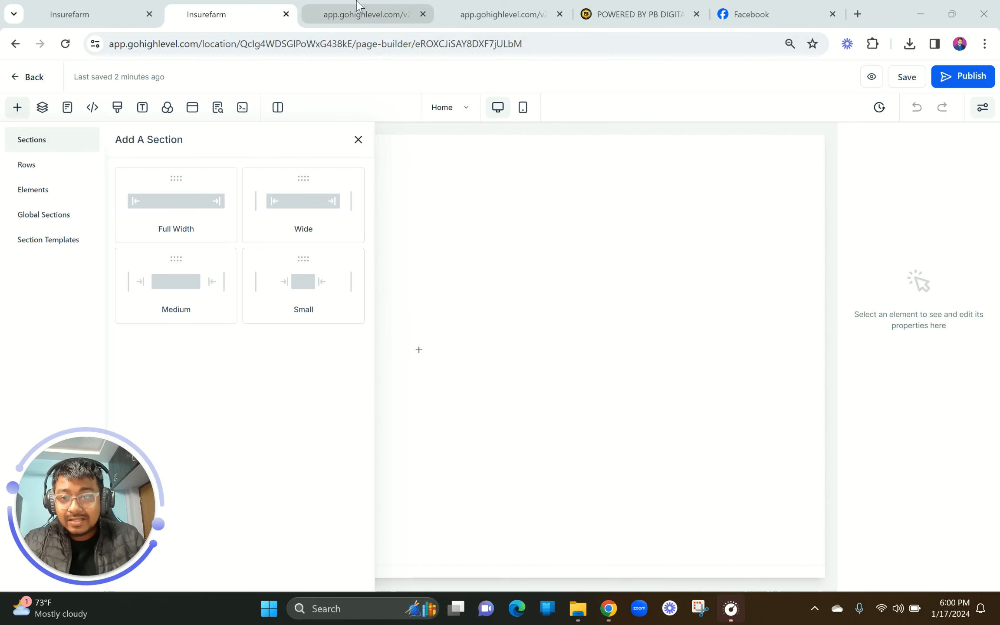
Arrange the browser pages so the two previews precede the page builder, and close the PB Digital and Facebook pages
drag(333, 3, 222, 2)
drag(501, 2, 341, 4)
click(230, 6)
click(511, 6)
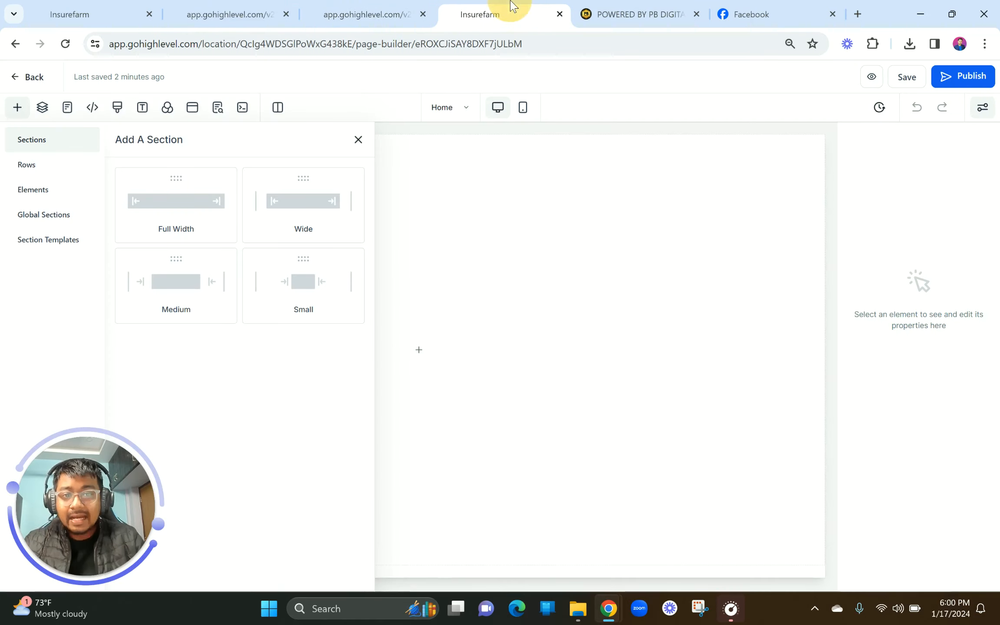
click(697, 14)
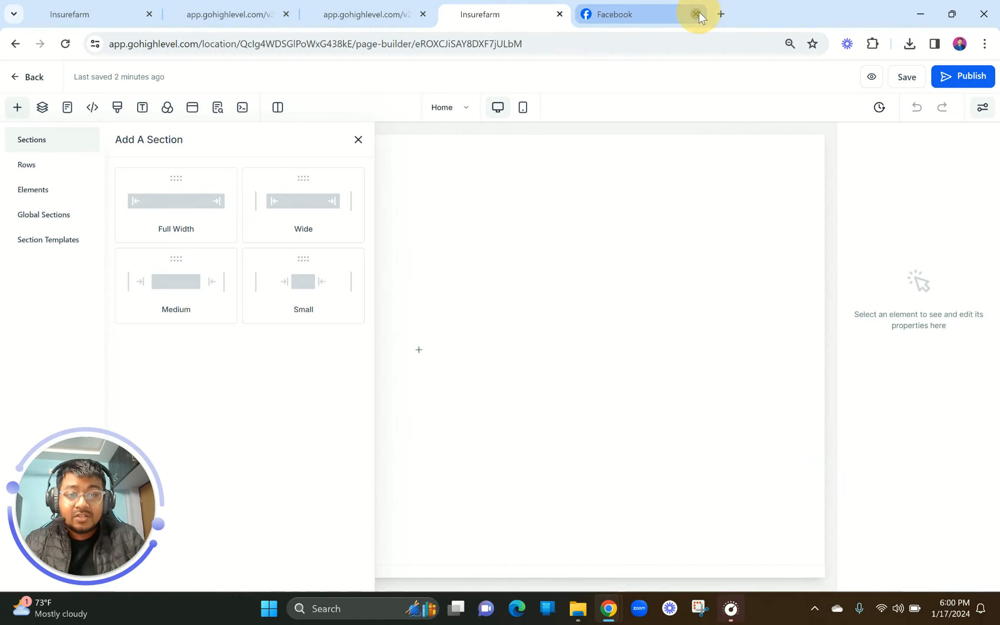
click(697, 15)
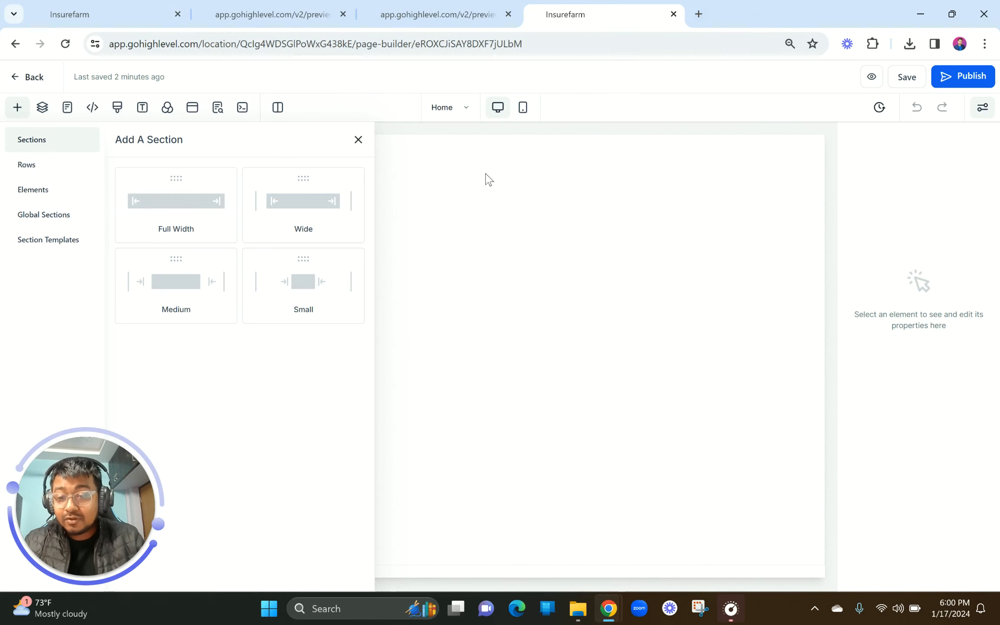
Examine the One-Call Close landing page preview: the logo, headline, sub-headline, "Learn how to" bullet list, call-to-action button and footer
click(382, 12)
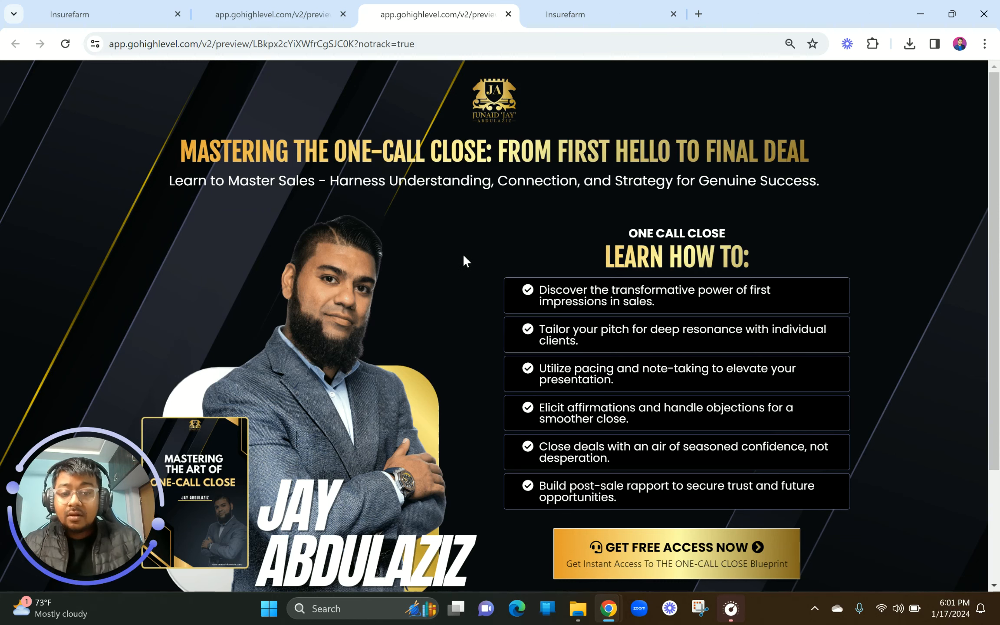
scroll(486, 282, down, 5)
scroll(509, 314, up, 5)
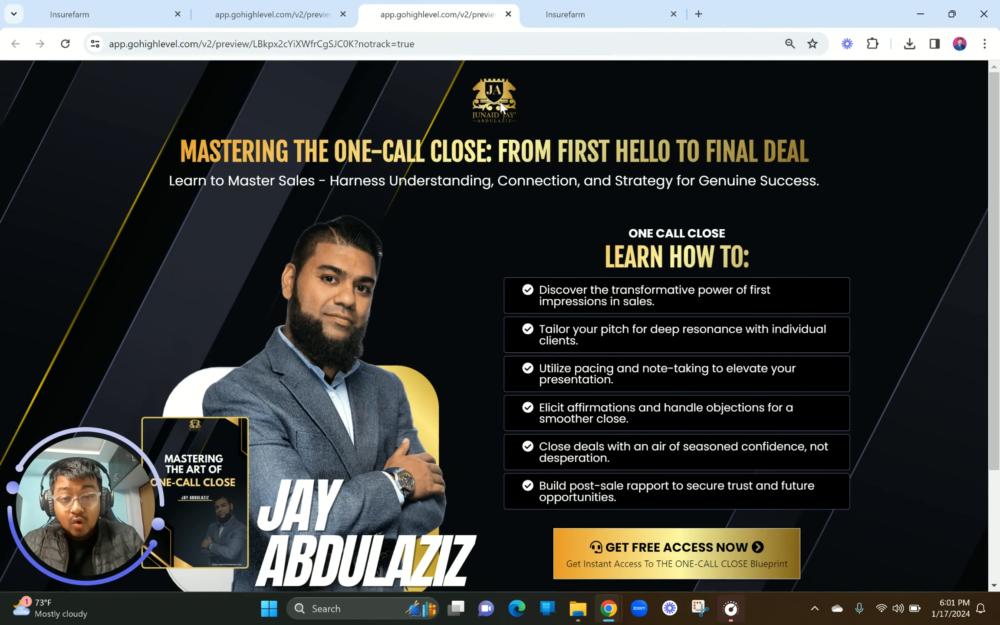
drag(167, 165, 173, 187)
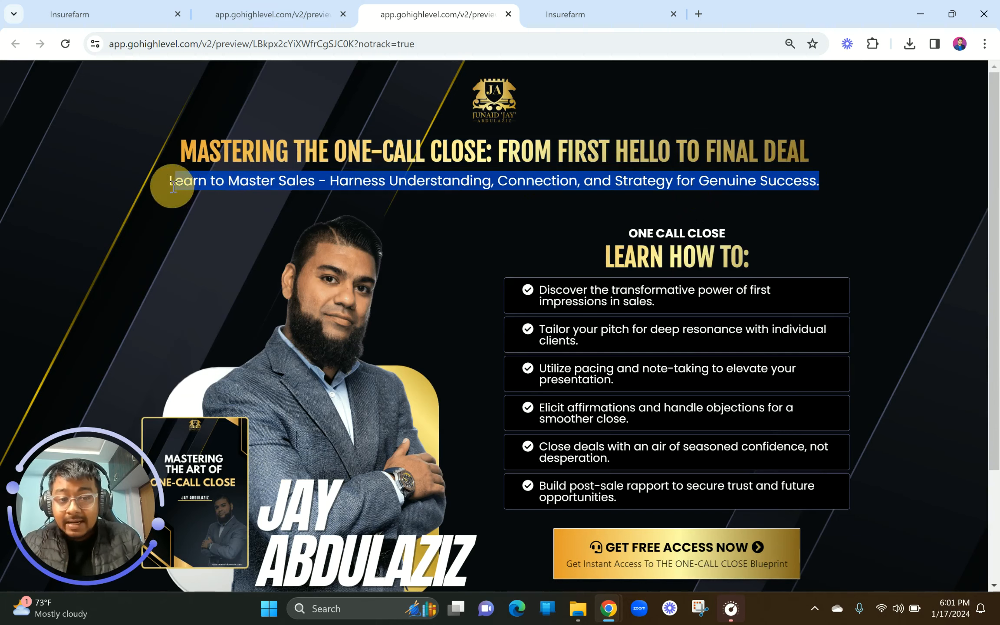
scroll(251, 291, down, 2)
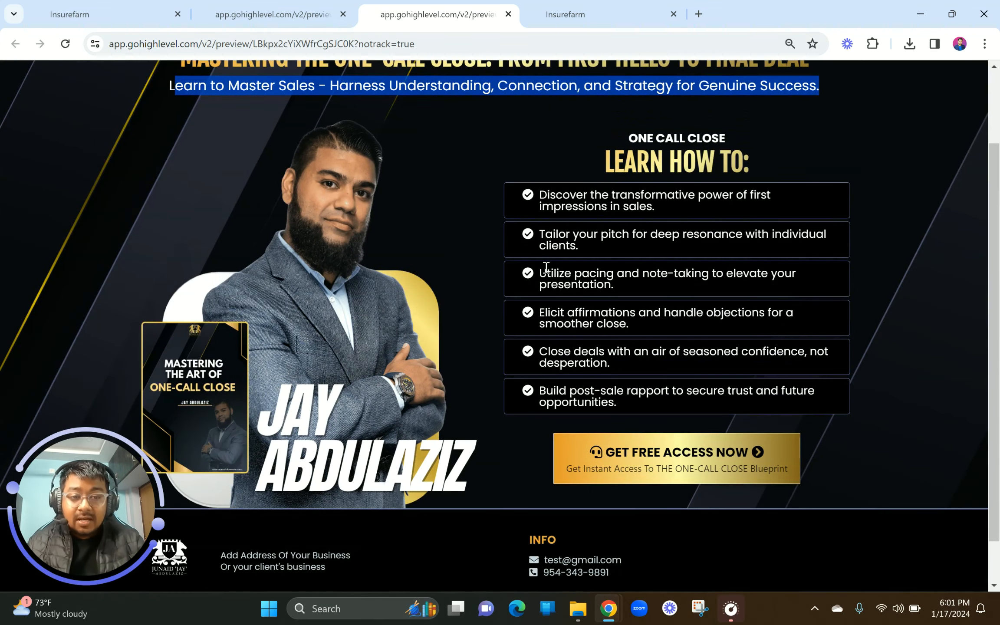
drag(615, 134, 749, 160)
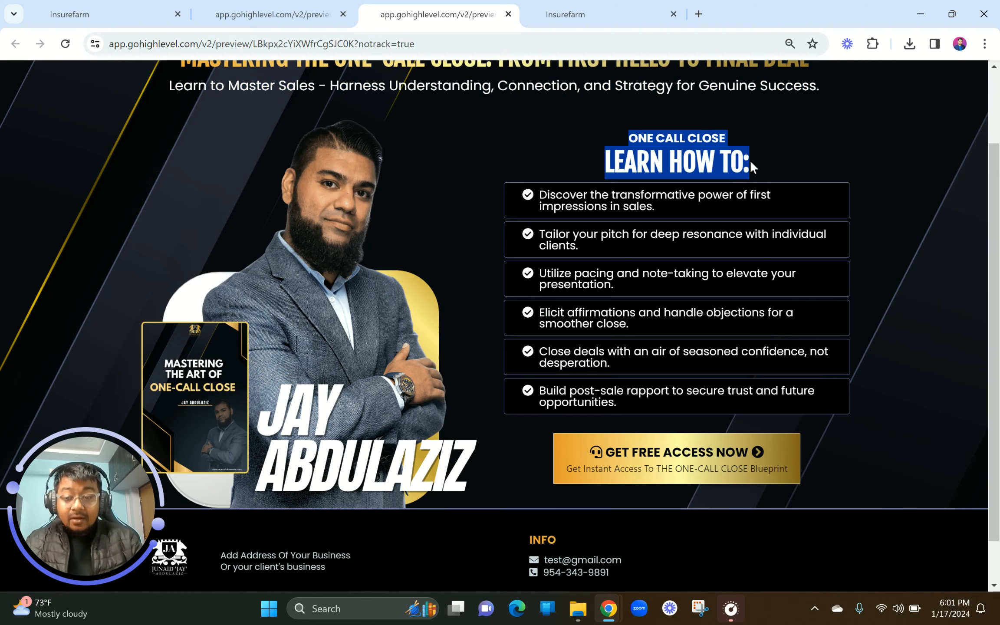
drag(537, 196, 757, 400)
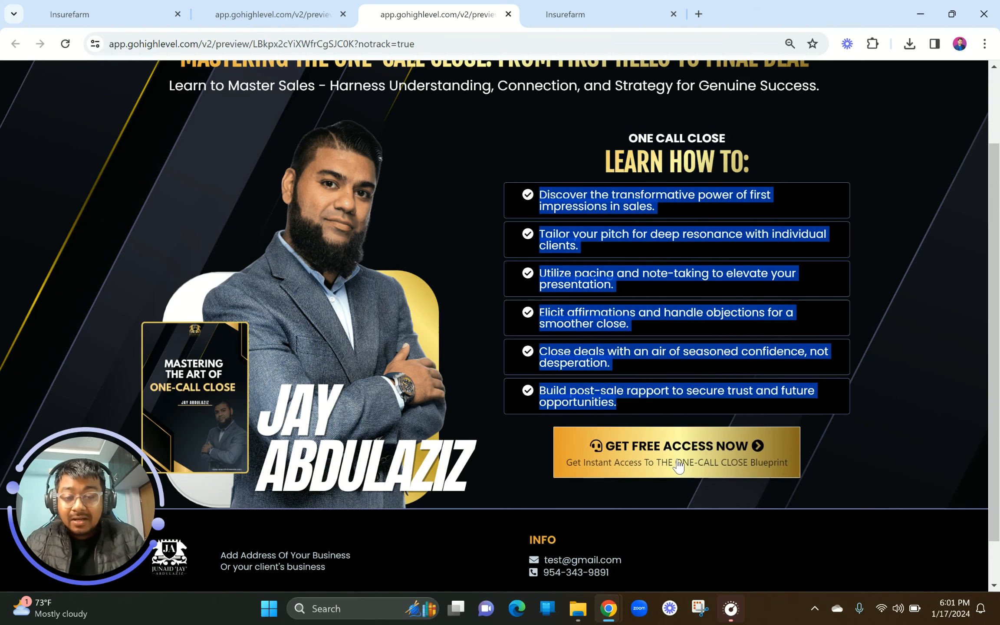
scroll(677, 465, down, 2)
scroll(674, 513, up, 4)
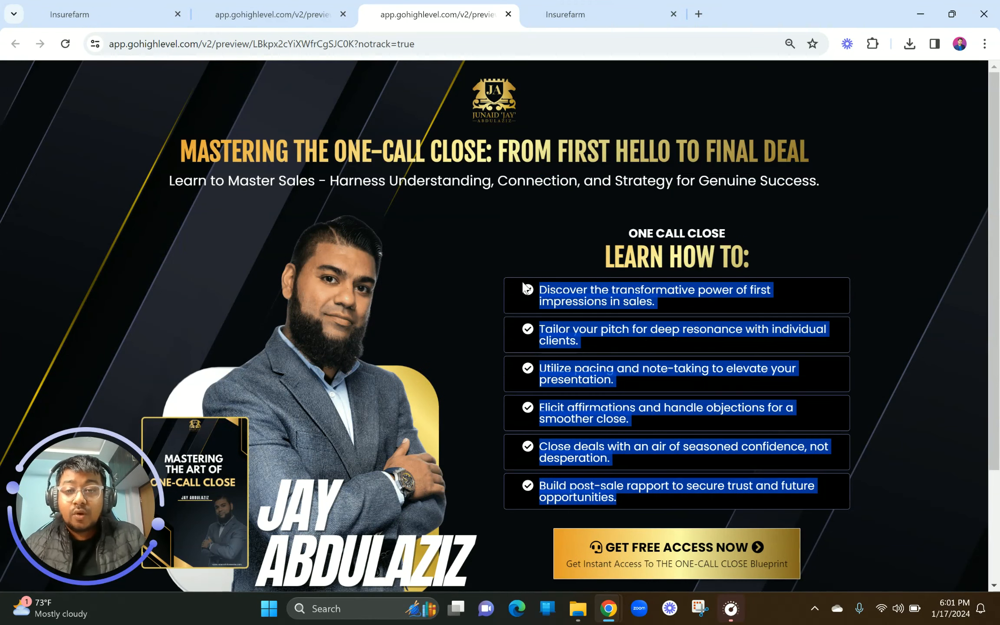
Back in the page builder, add a Full Width section to the Home page
click(560, 5)
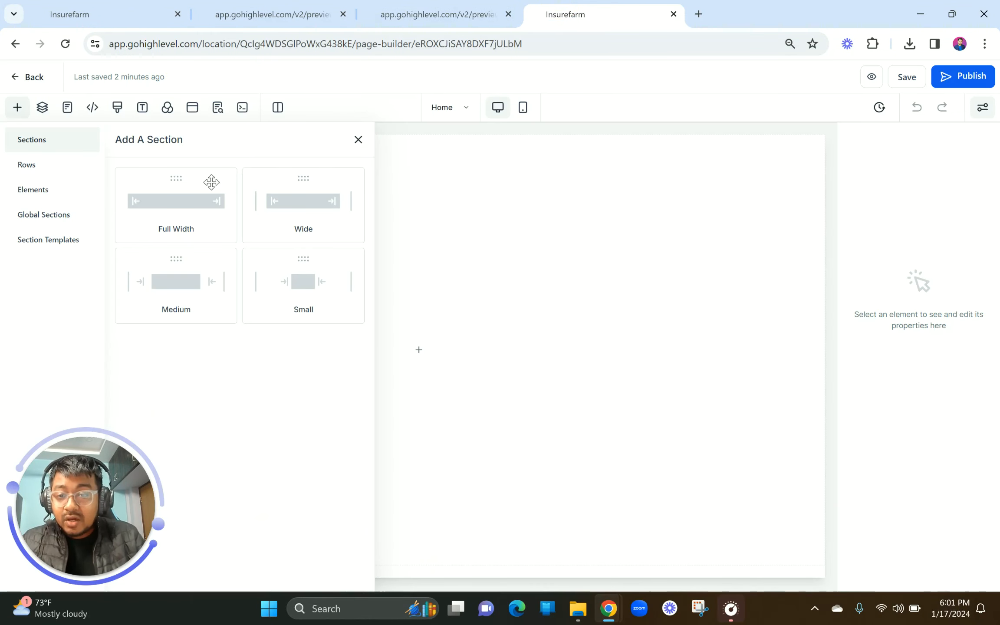
click(175, 210)
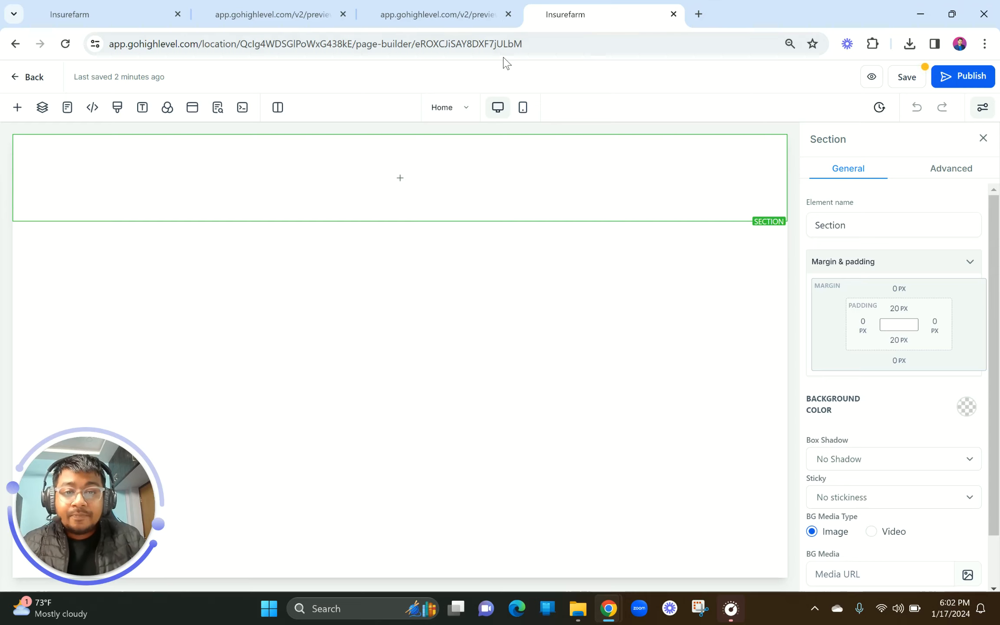
Compare the reference preview's headline and layout with the empty section in the page builder
click(430, 12)
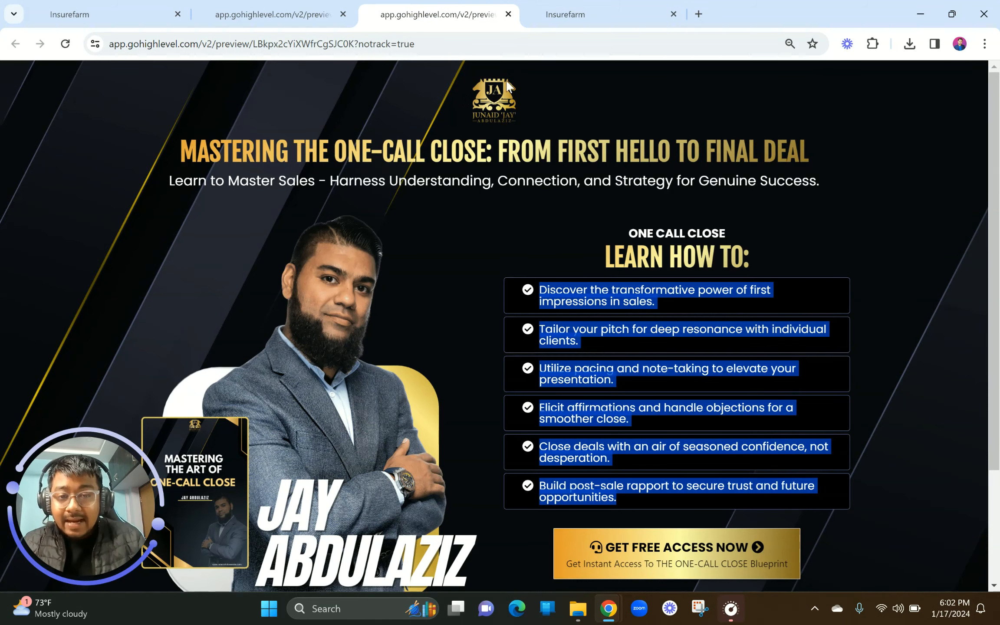
click(183, 154)
drag(183, 154, 810, 149)
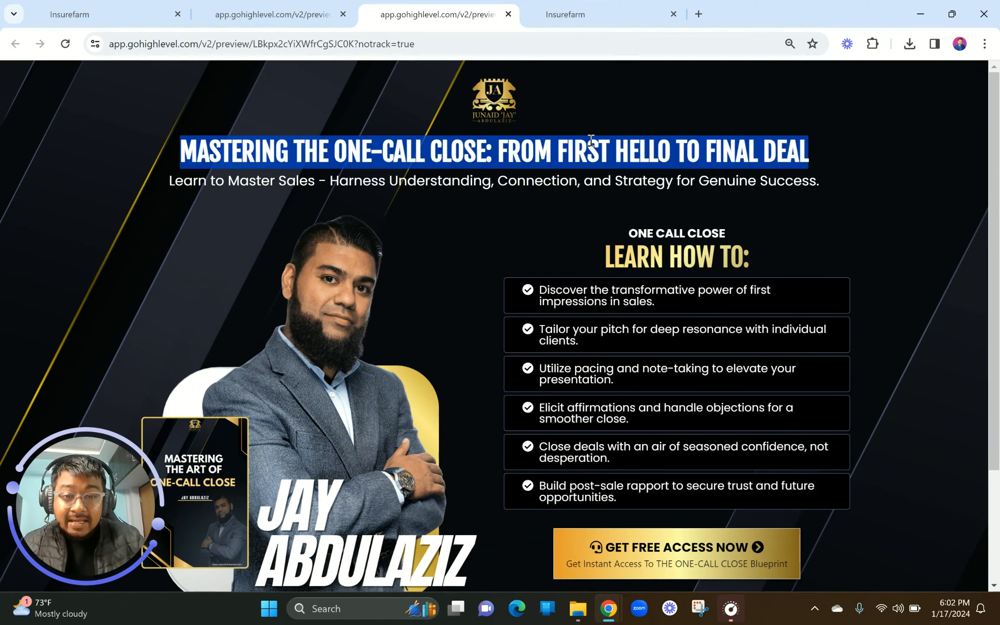
click(590, 140)
click(566, 6)
click(434, 14)
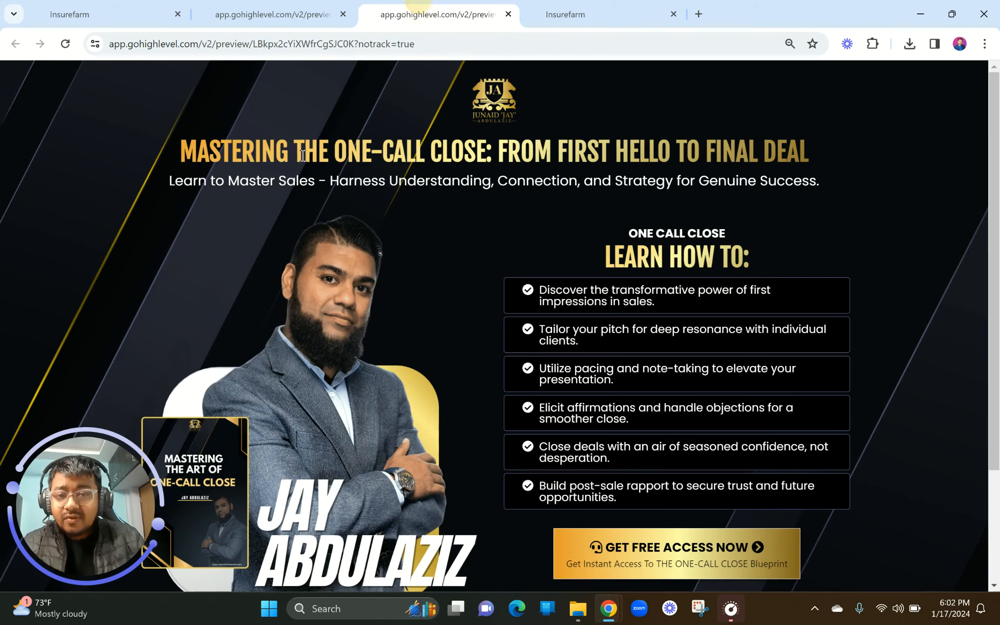
click(548, 2)
click(450, 2)
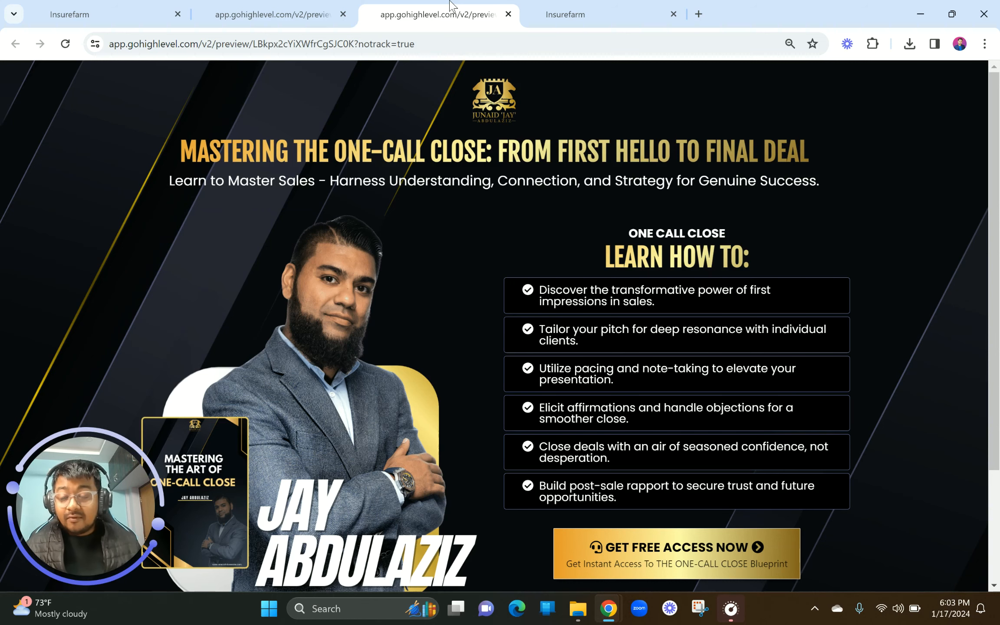
click(565, 5)
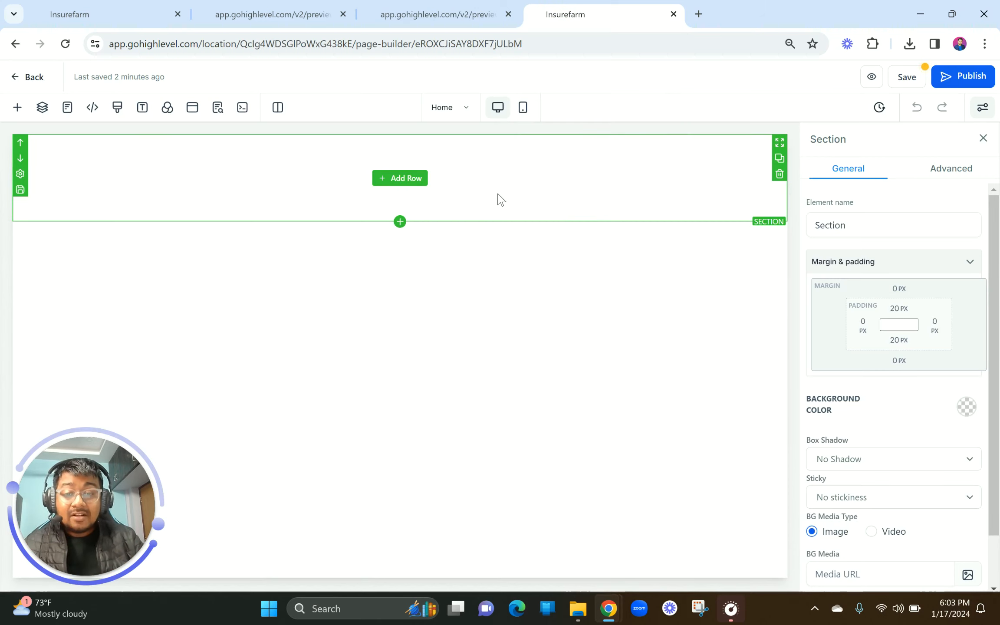
click(416, 178)
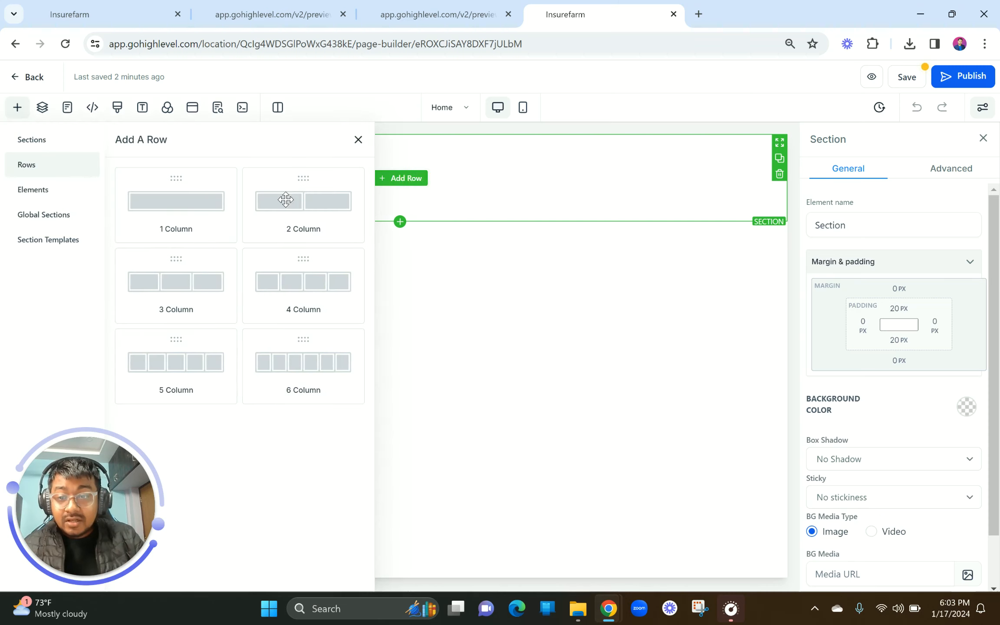
click(38, 166)
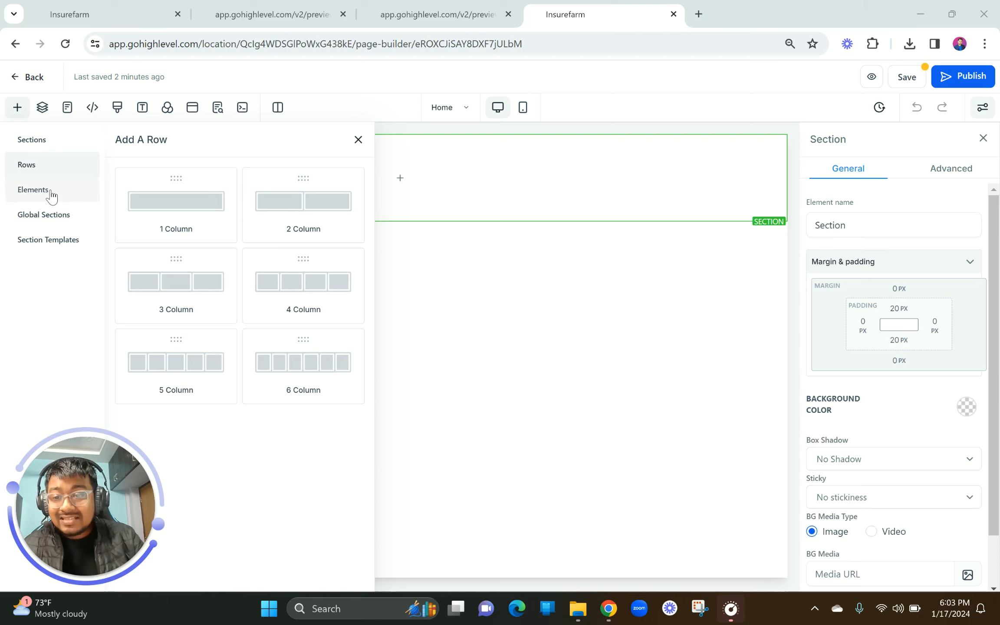
click(359, 140)
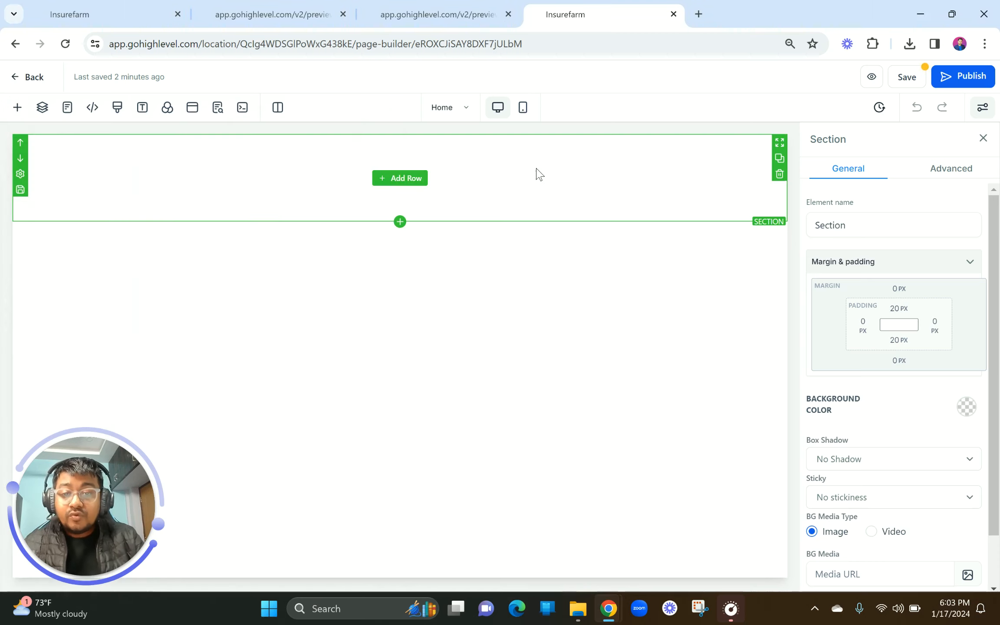
Upload all files from the "Lead Gen Funnel Youtube" folder to the media library and use "Untitled design (4).svg" as the section's background image
scroll(843, 419, down, 2)
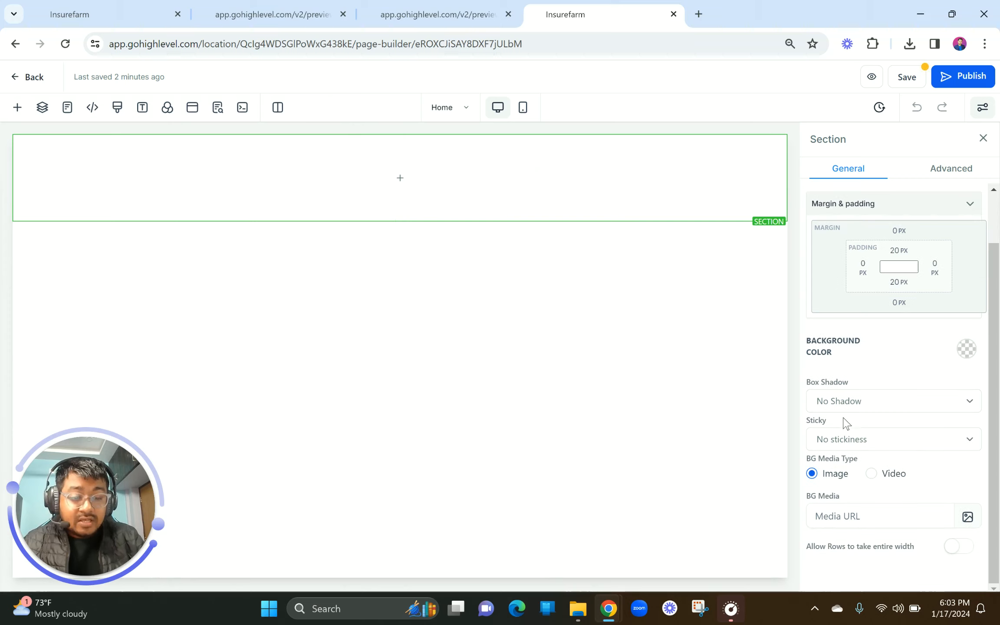
click(968, 517)
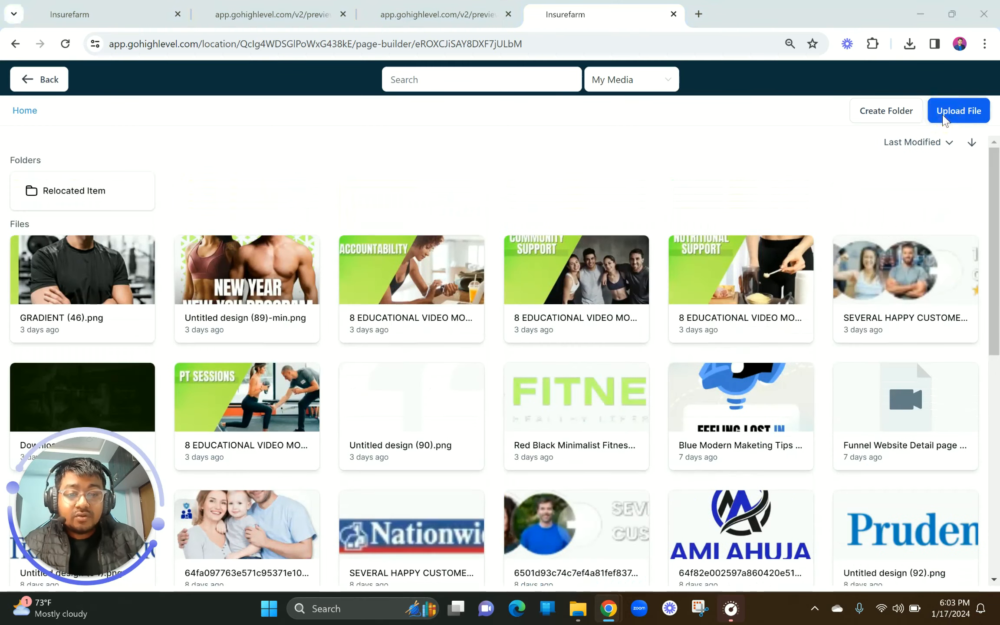
click(944, 118)
double_click(369, 173)
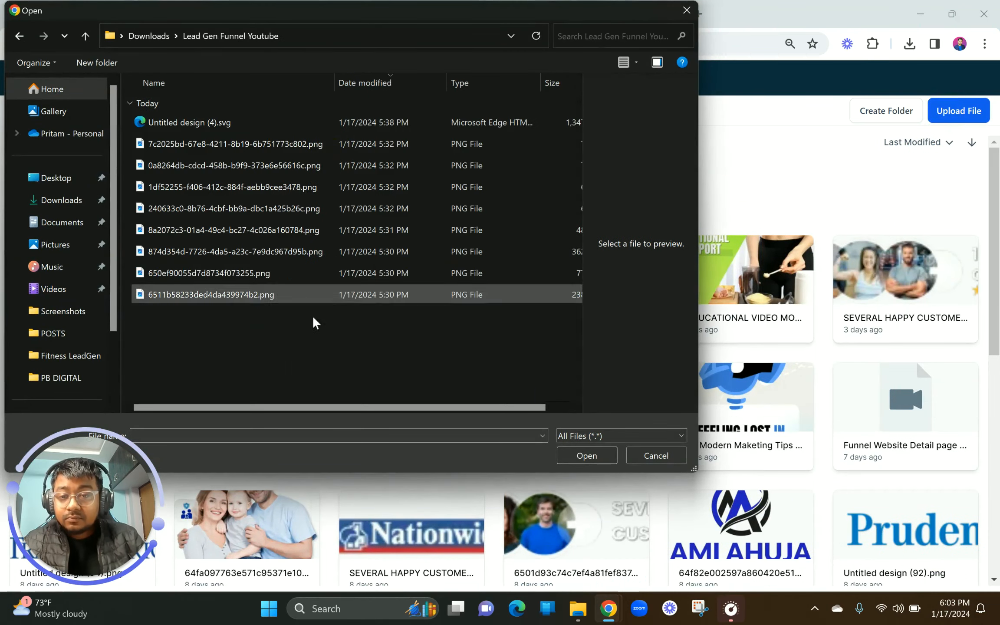
drag(306, 324, 269, 128)
key(Return)
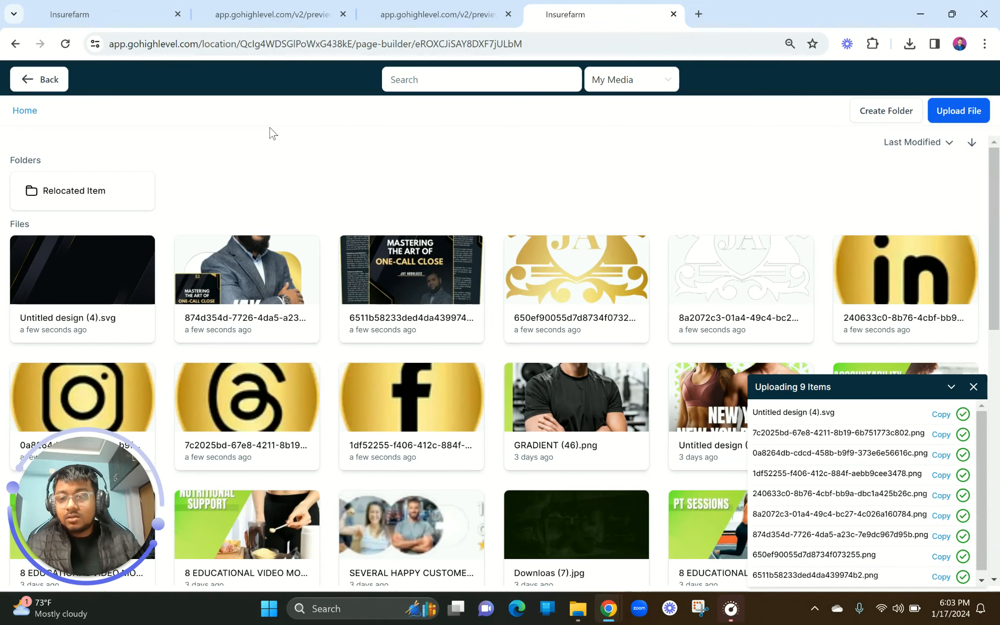
click(88, 277)
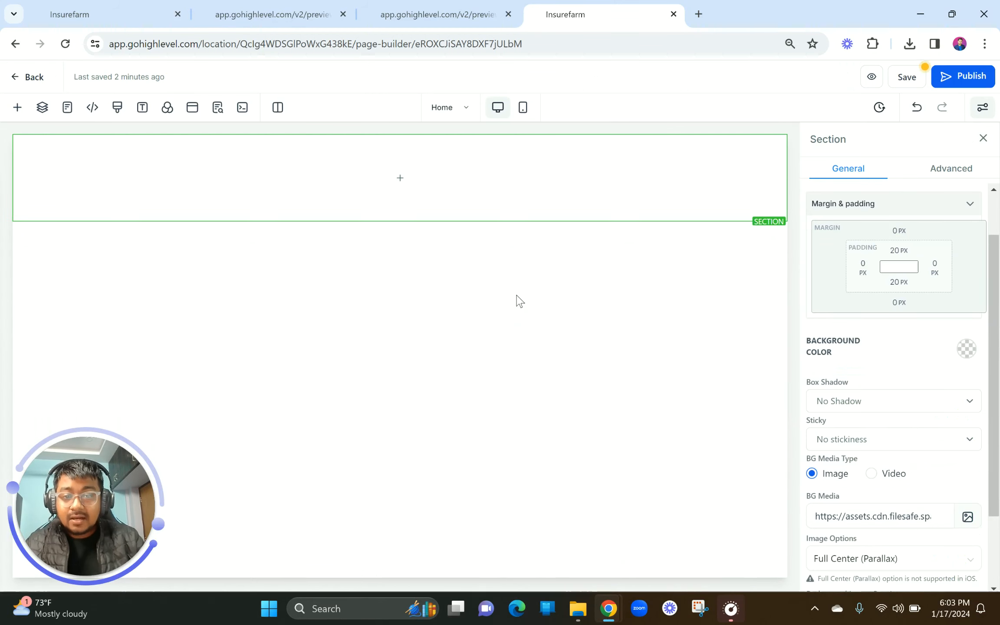
Compare the reference landing page's background with the new section's background and its settings
click(437, 14)
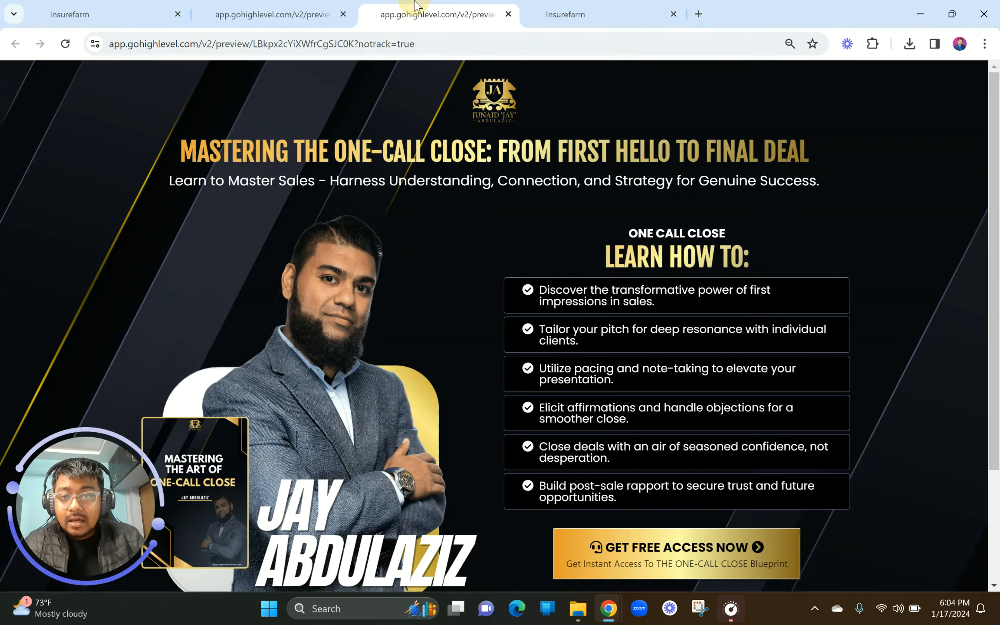
scroll(400, 262, down, 3)
scroll(400, 263, up, 3)
click(568, 6)
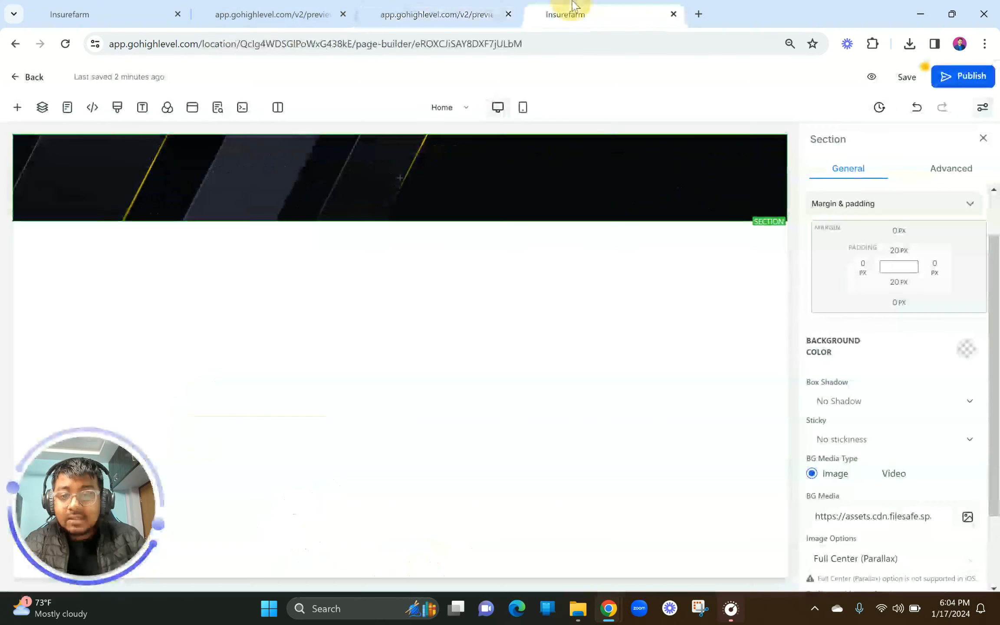
scroll(883, 476, down, 3)
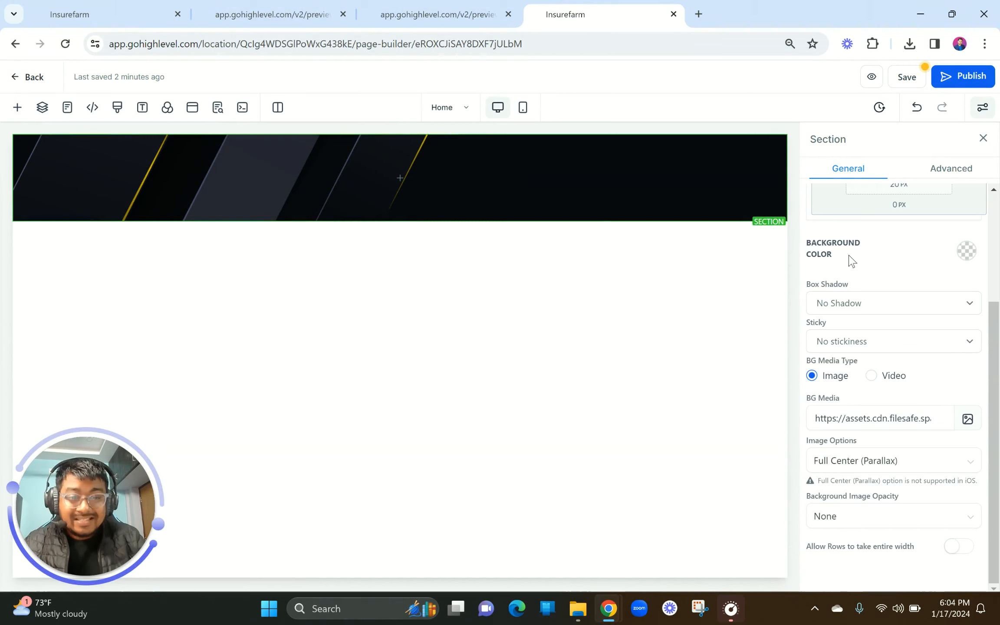
scroll(848, 260, up, 4)
Zoom the browser page out one level and set the section's background image option to Full Center
click(984, 45)
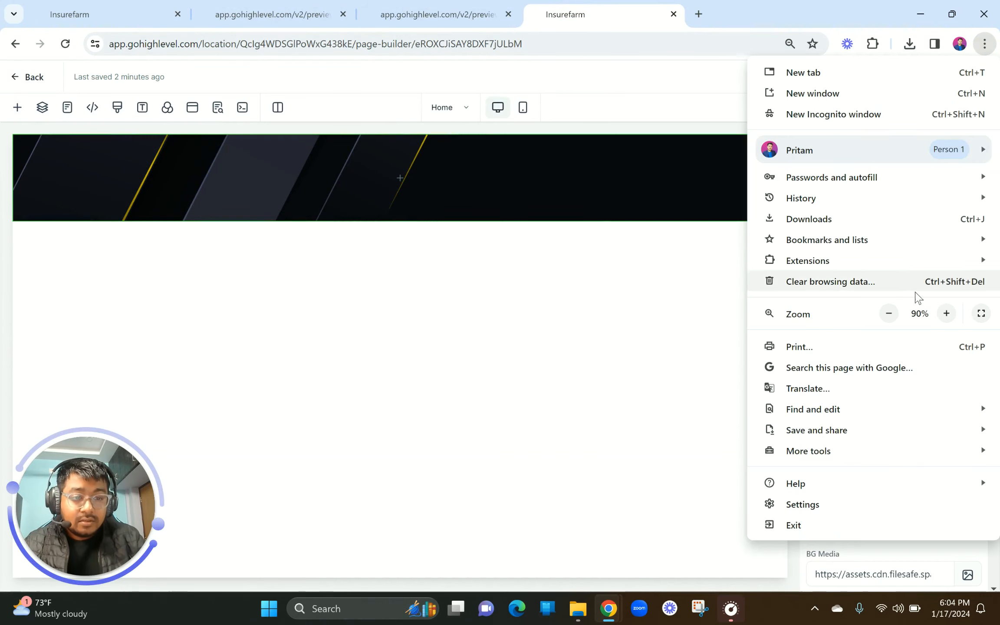
click(888, 314)
click(657, 359)
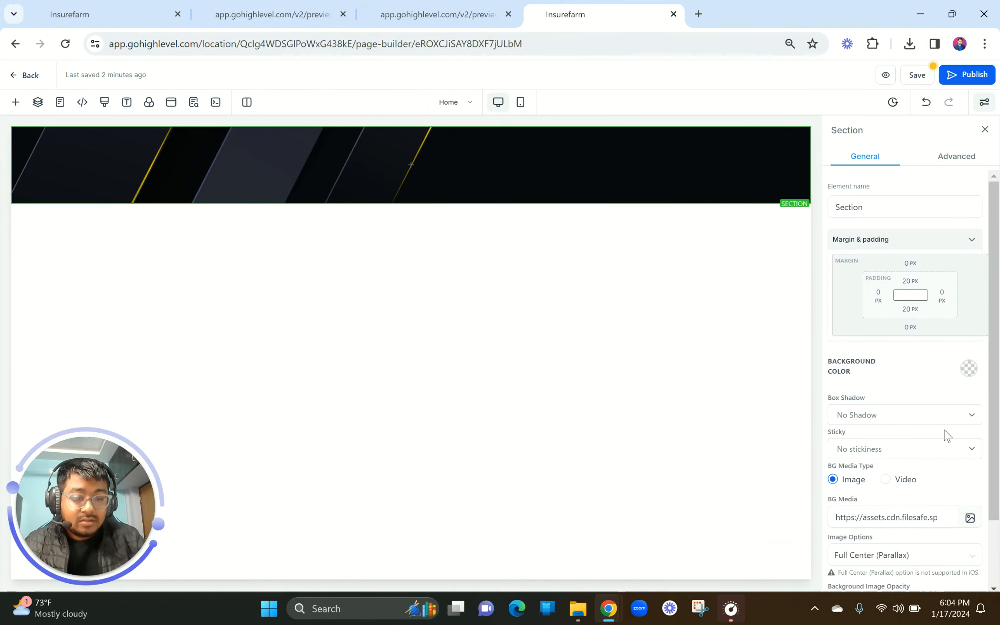
click(737, 183)
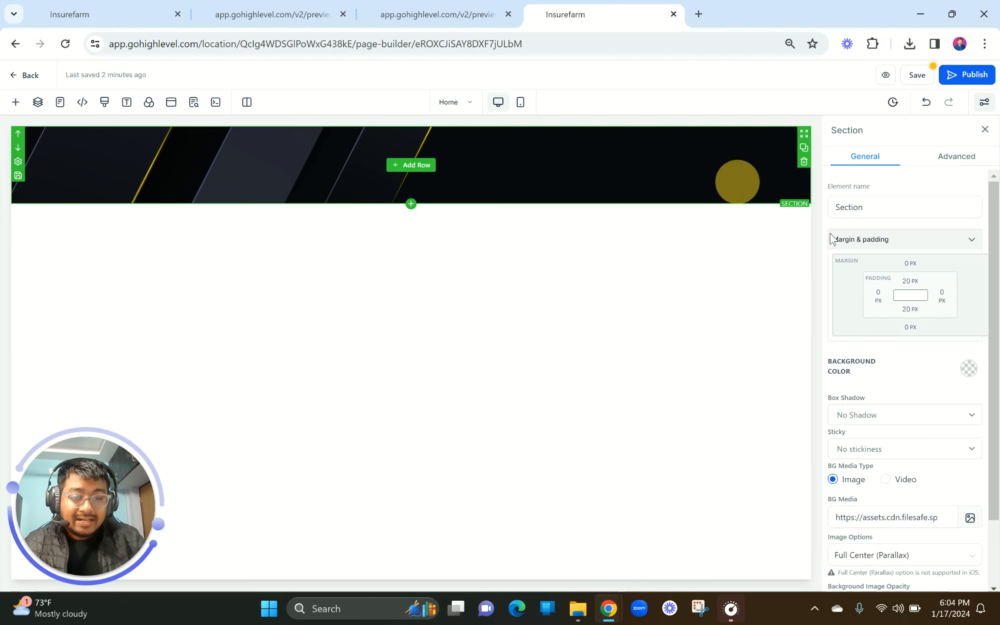
scroll(920, 371, down, 2)
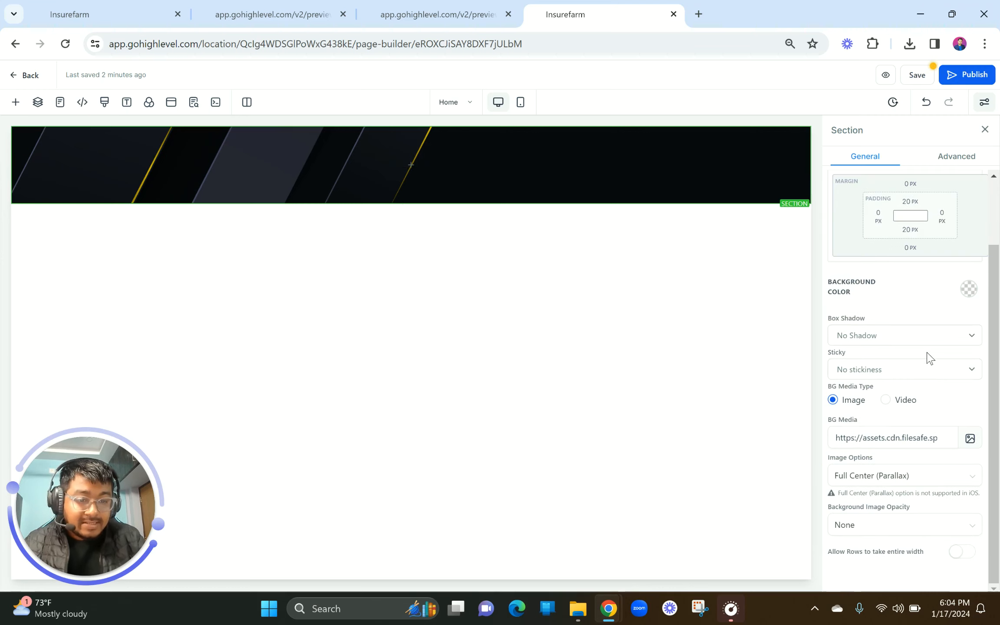
click(889, 474)
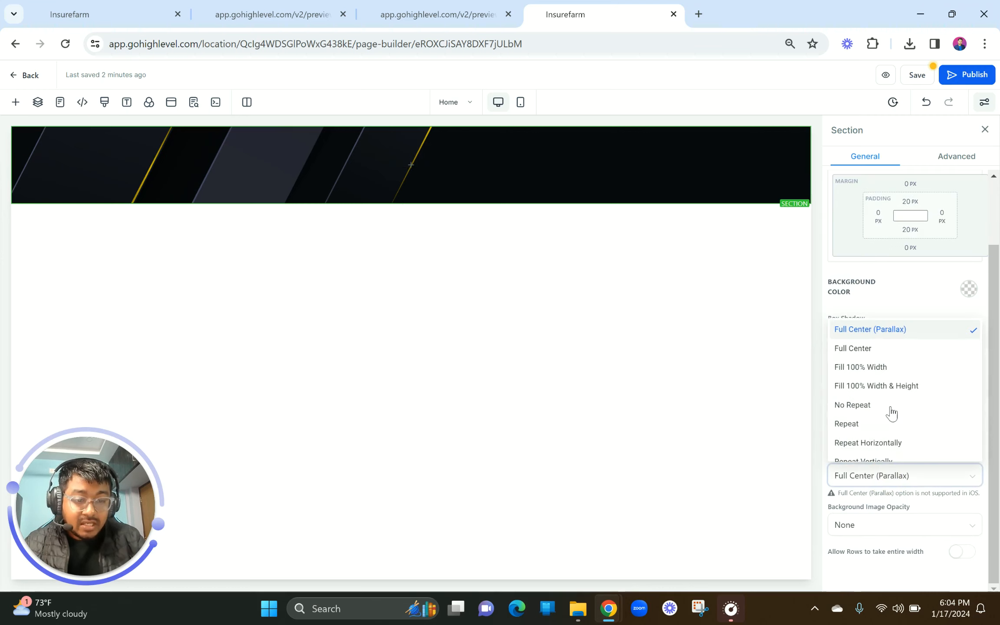
click(888, 350)
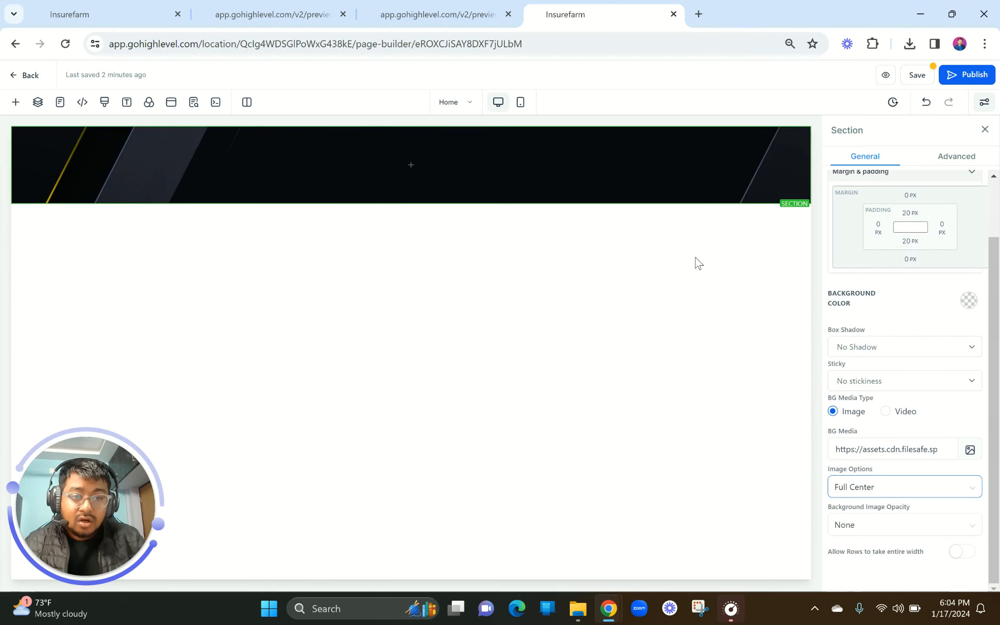
Add a 1 Column row to the section and view the elements available for its column
click(412, 165)
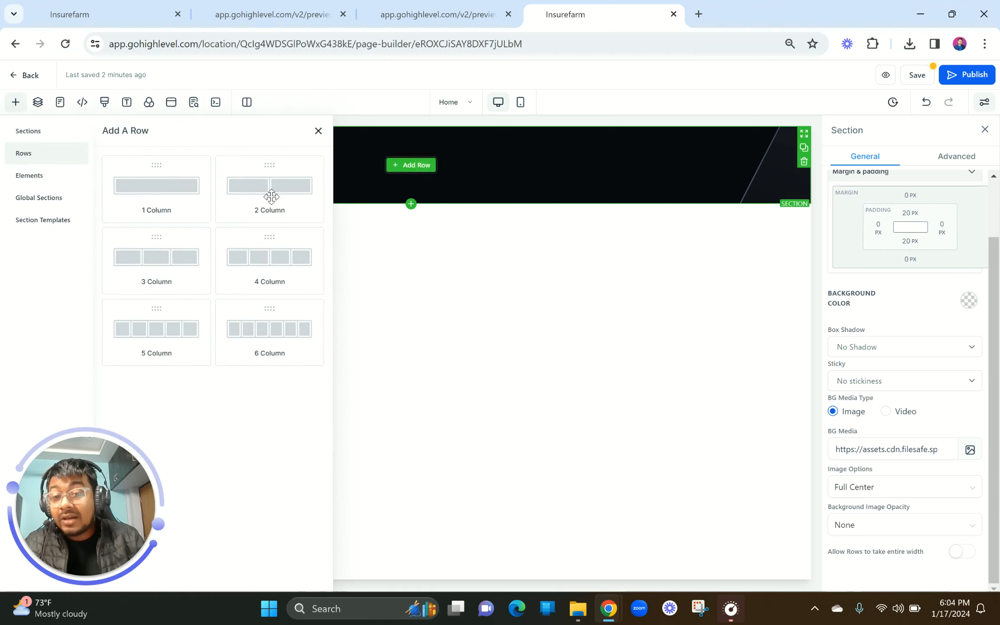
click(185, 176)
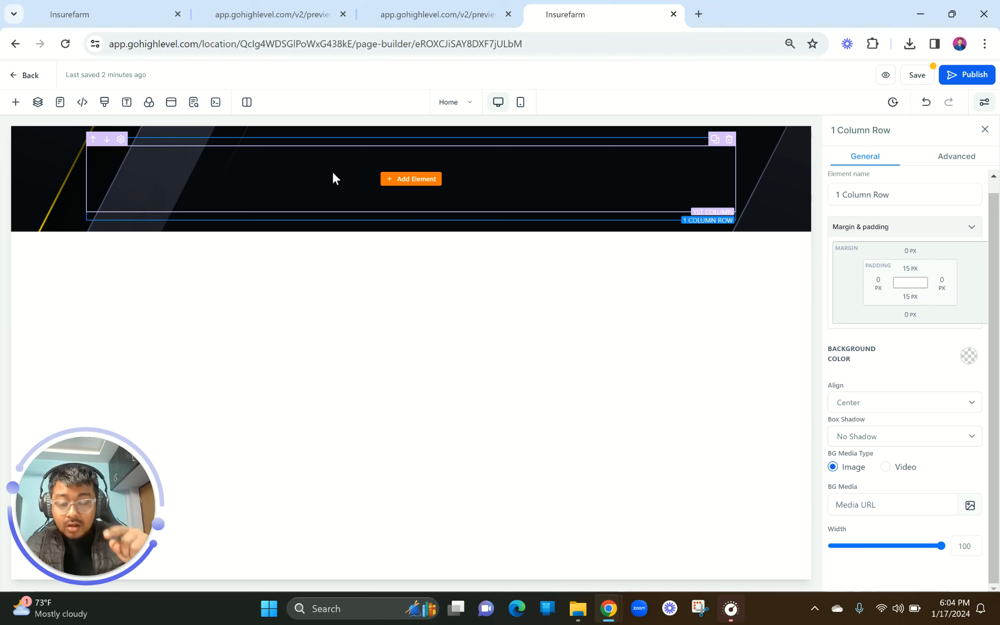
click(404, 184)
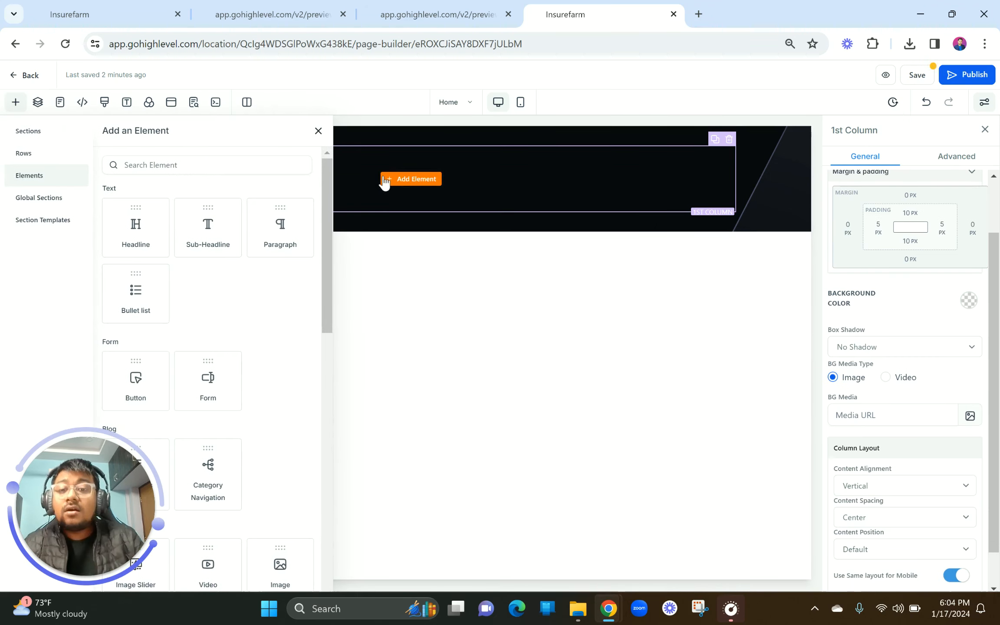
click(318, 130)
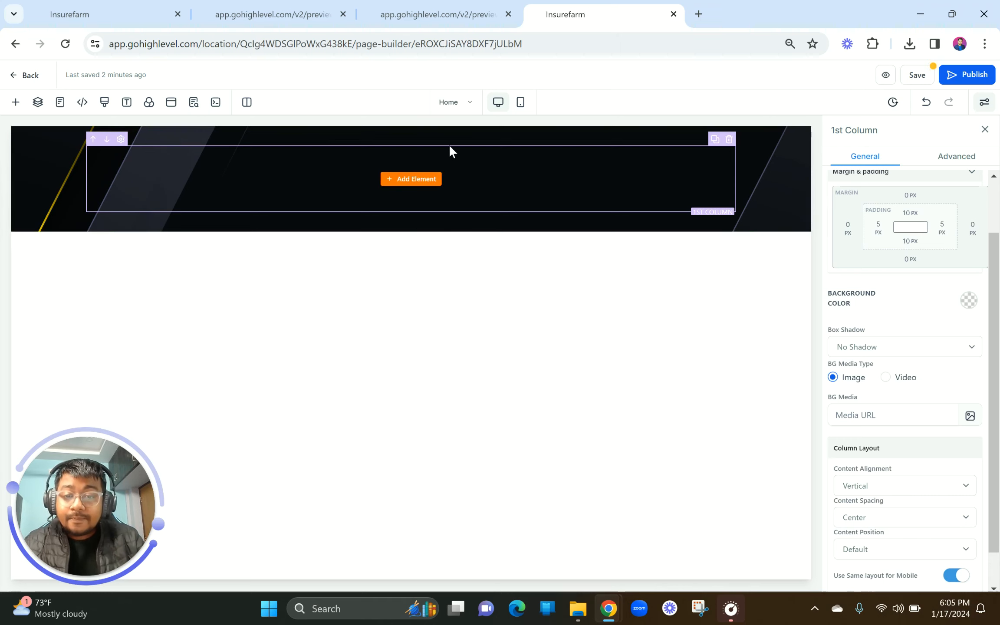
Search the elements for "image" and add an Image element to the empty column
click(411, 191)
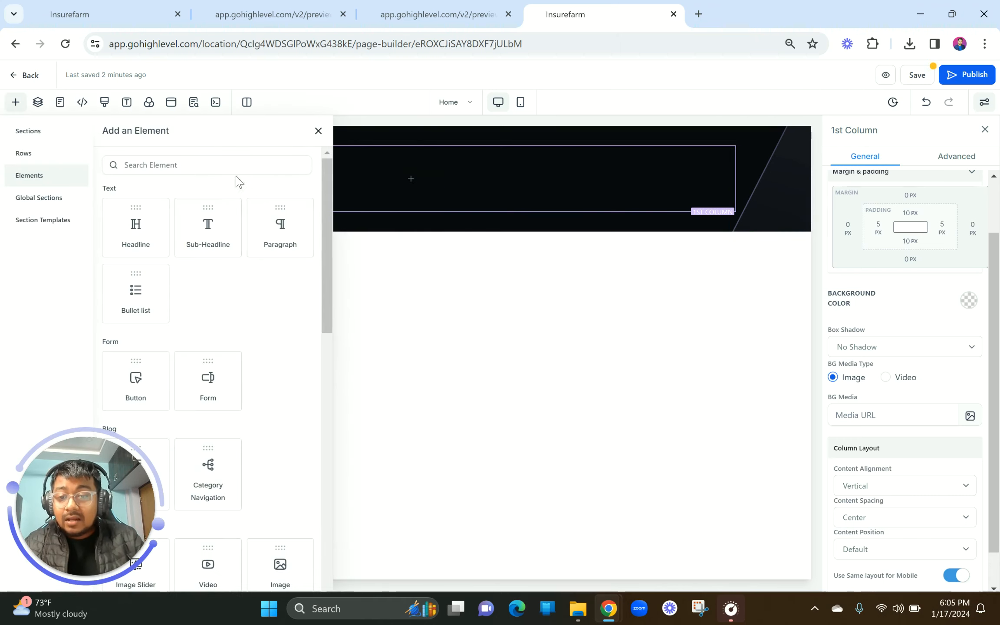
click(219, 165)
text(lo)
text(o)
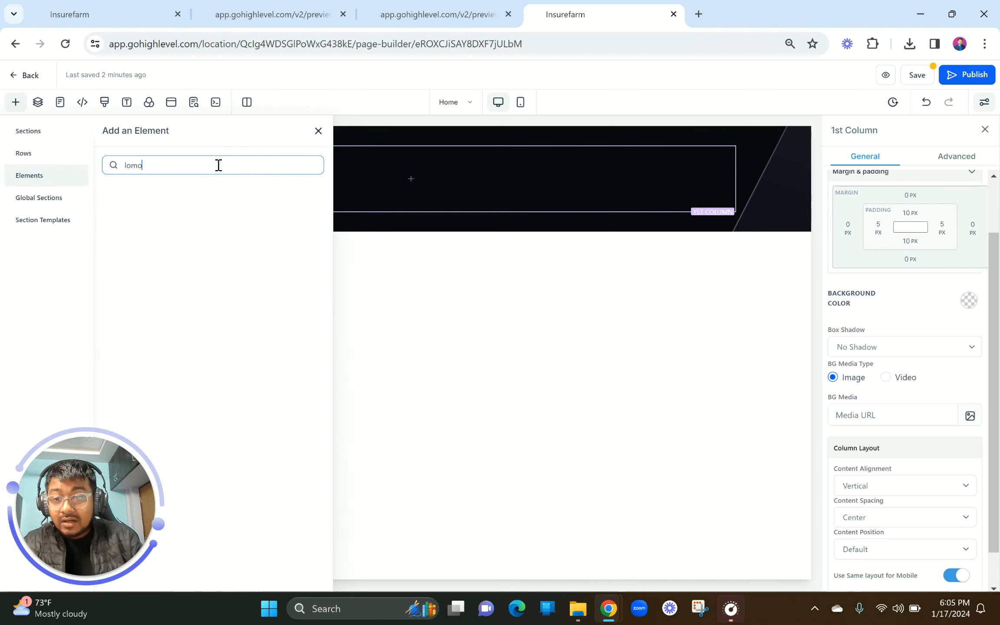
key(BackSpace)
key(BackSpace)
key(BackSpace)
text(image)
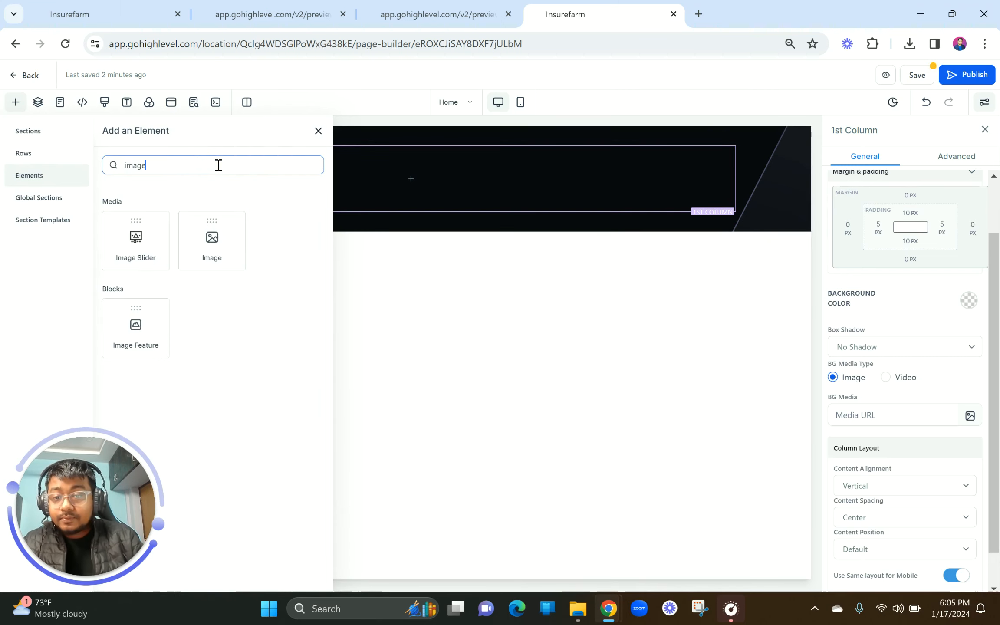
click(212, 244)
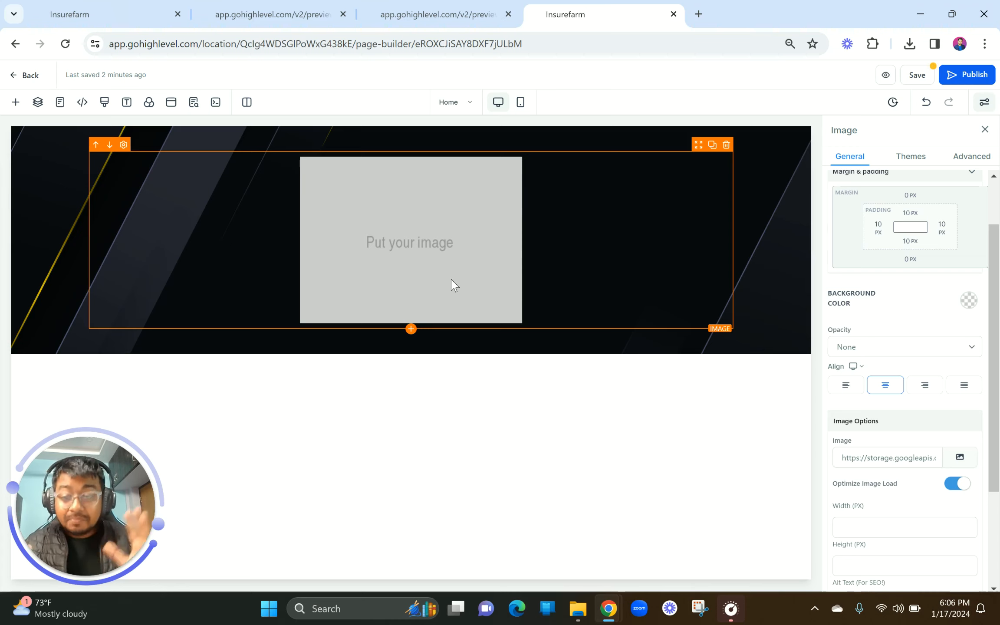
Turn off Optimize Image Load and use the gold logo "650ef90055d7d8734f073255.png" from the media library as the image
click(964, 488)
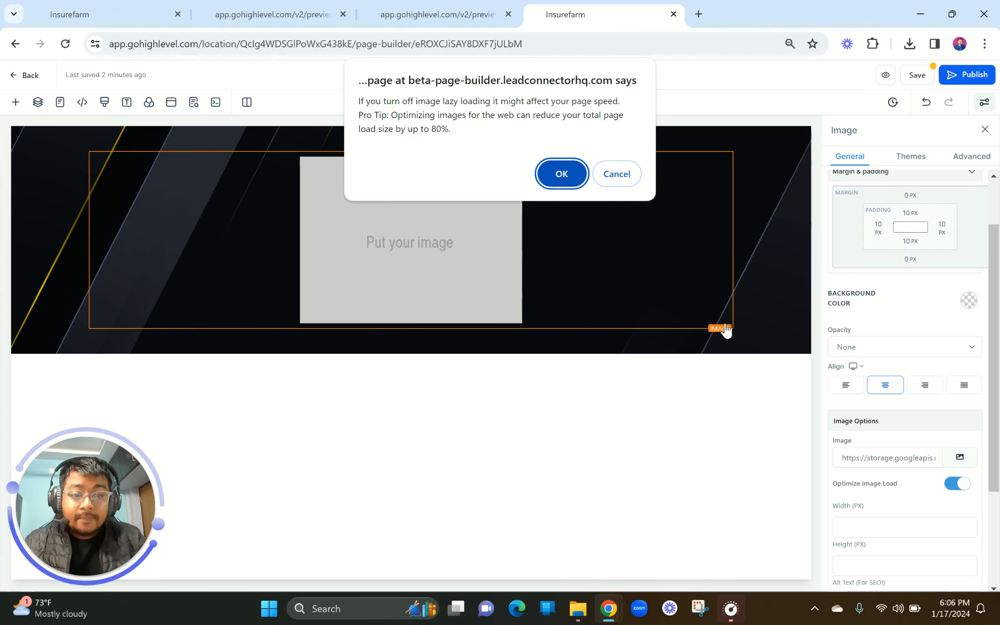
click(554, 164)
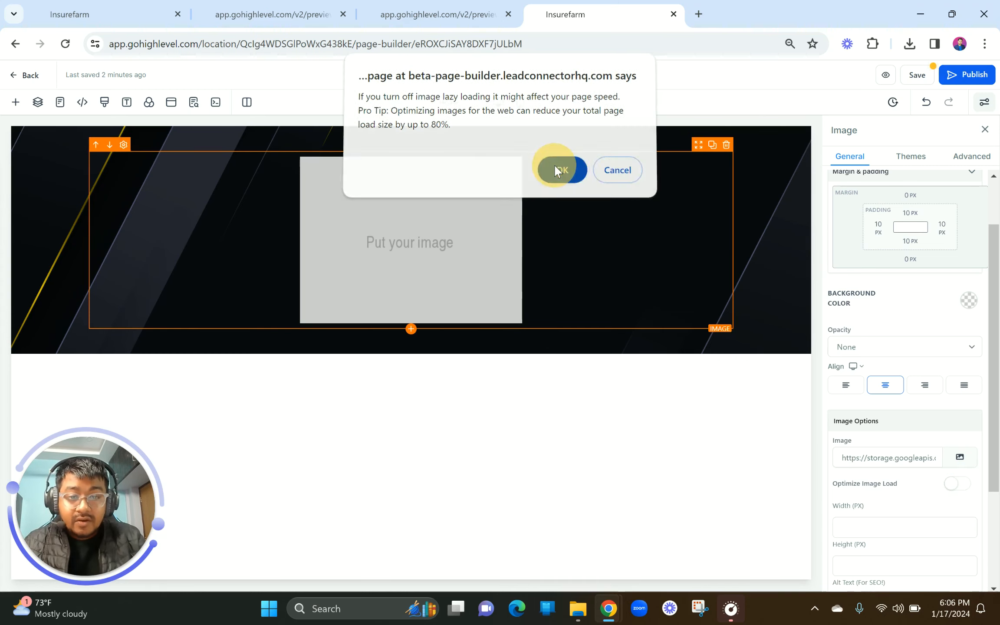
click(960, 456)
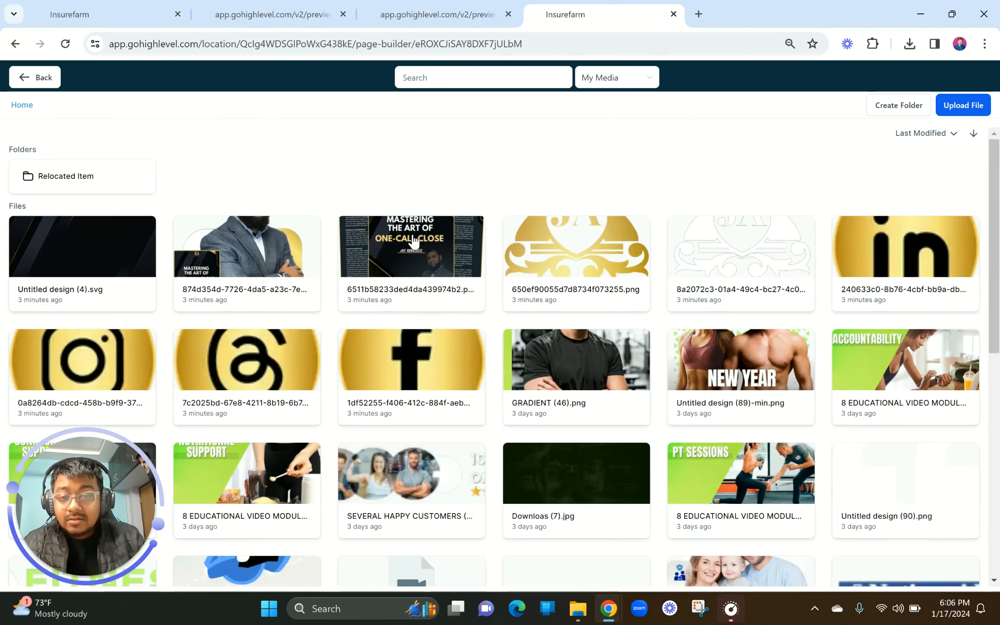
click(571, 255)
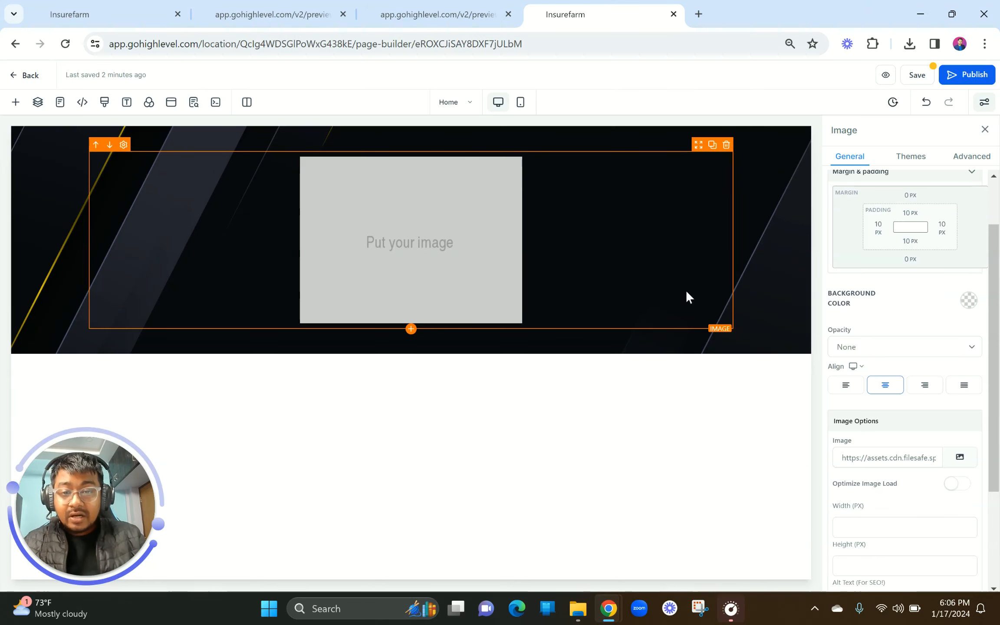
Set the logo image's width to 100 px and compare it with the logo on the reference page
scroll(940, 489, down, 1)
click(864, 498)
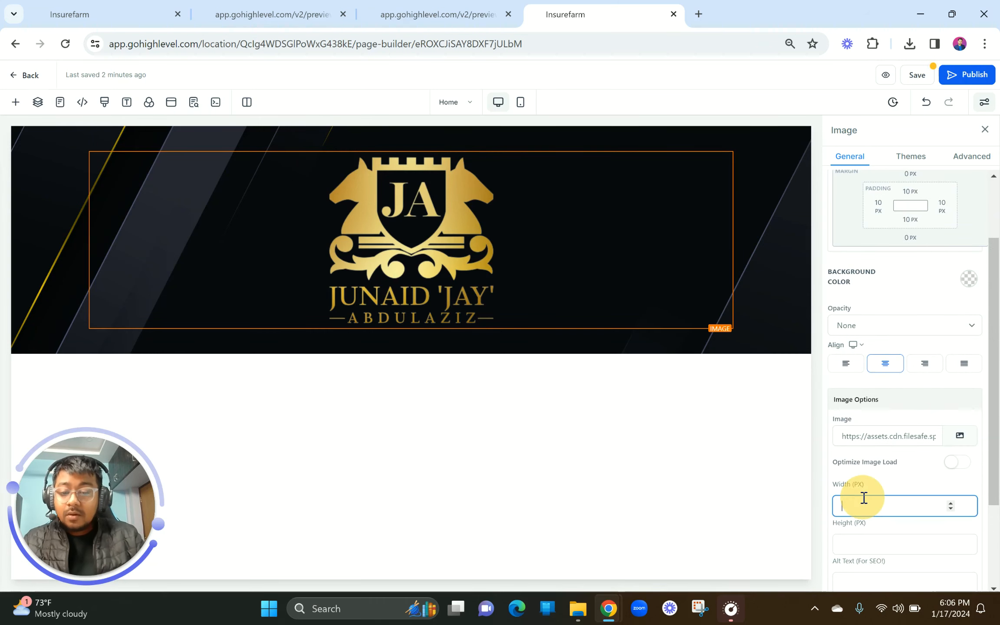
text(200)
key(BackSpace)
key(BackSpace)
key(BackSpace)
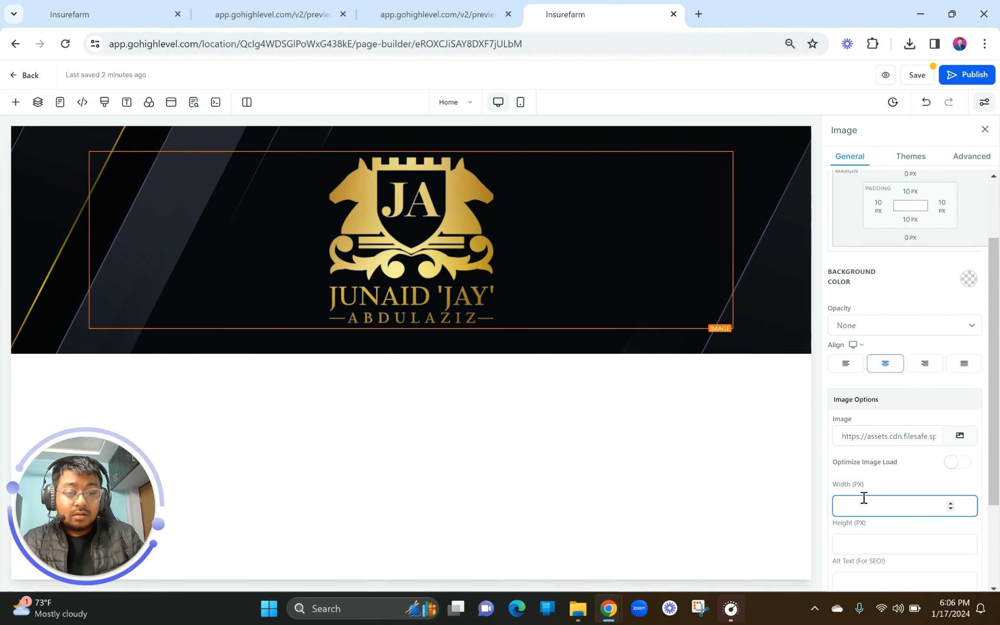
text(100)
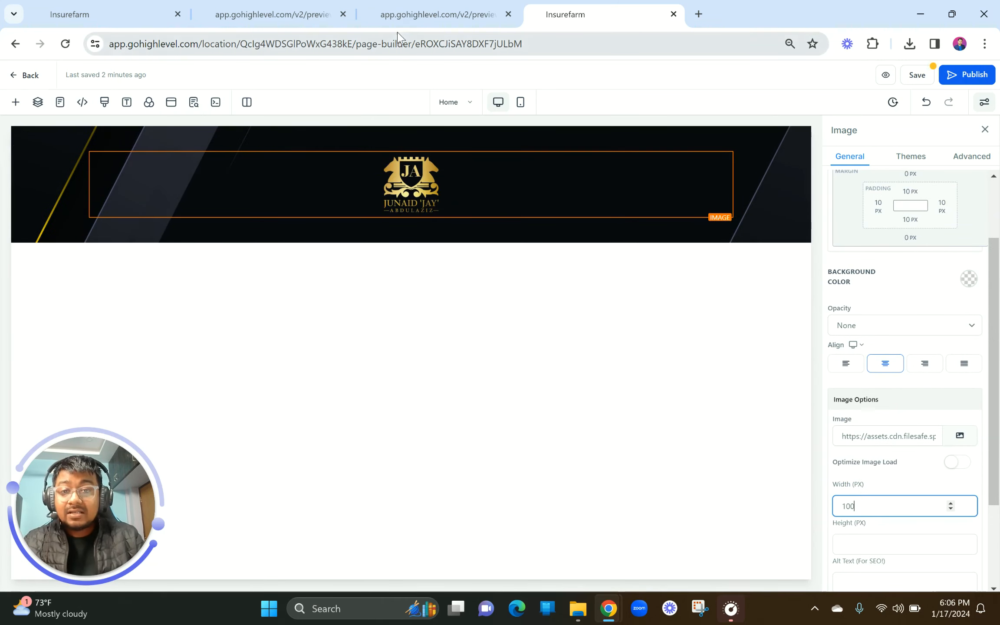
click(404, 6)
click(573, 10)
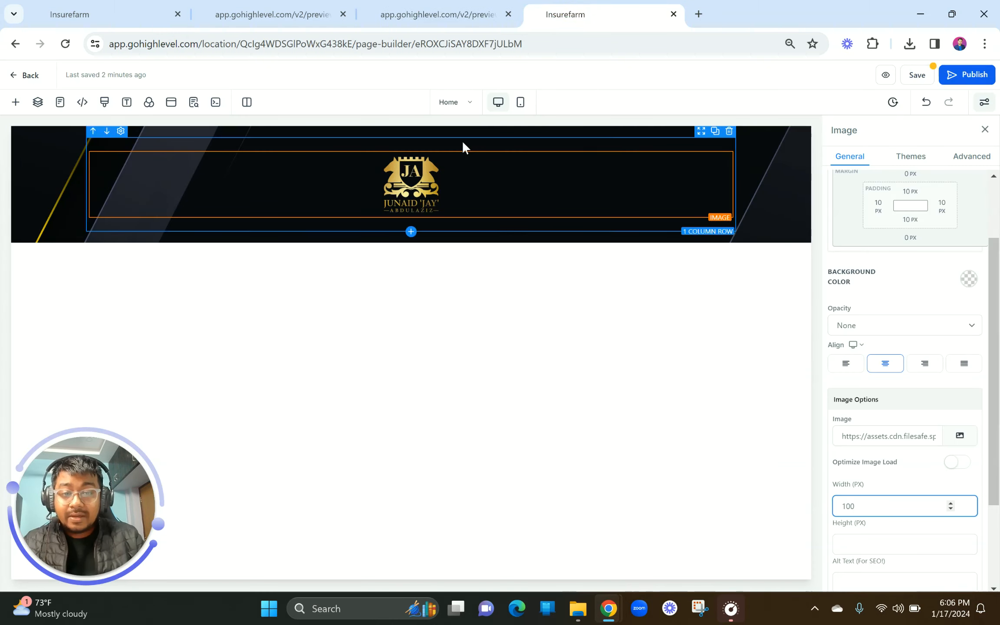
Set the logo image's width to 70 px
drag(866, 505, 814, 511)
text(60)
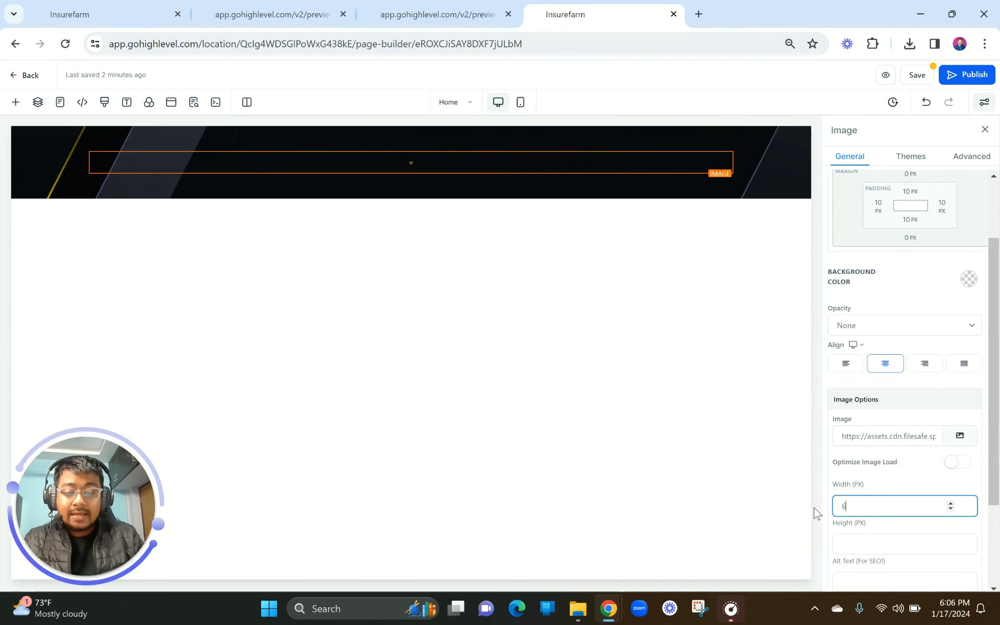
key(BackSpace)
key(BackSpace)
text(70)
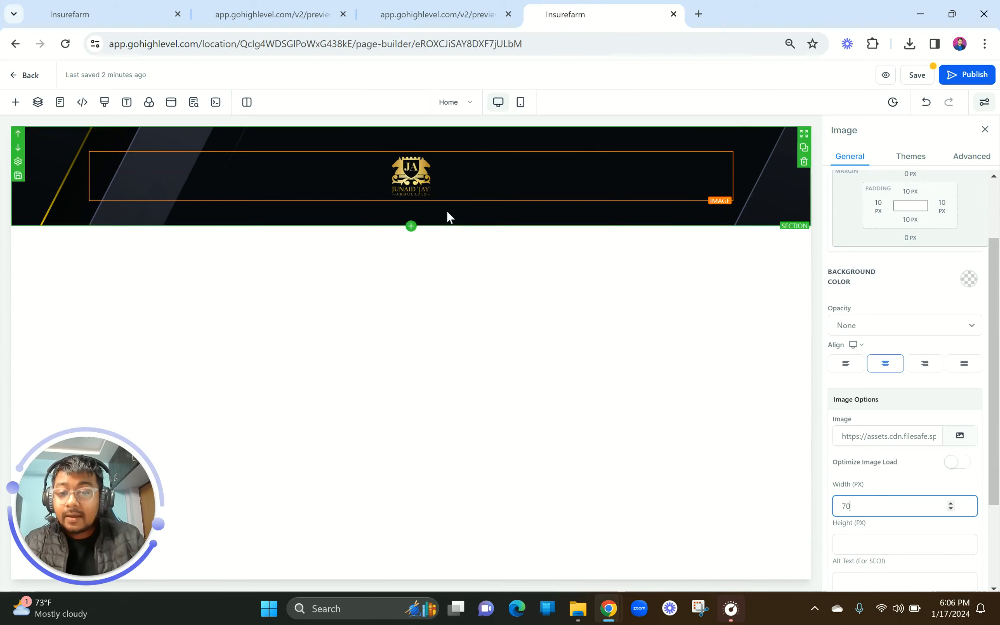
Copy the headline "Mastering the One-Call Close: From First Hello to Final Deal" from the reference landing page
click(403, 14)
scroll(466, 241, down, 3)
scroll(467, 241, up, 1)
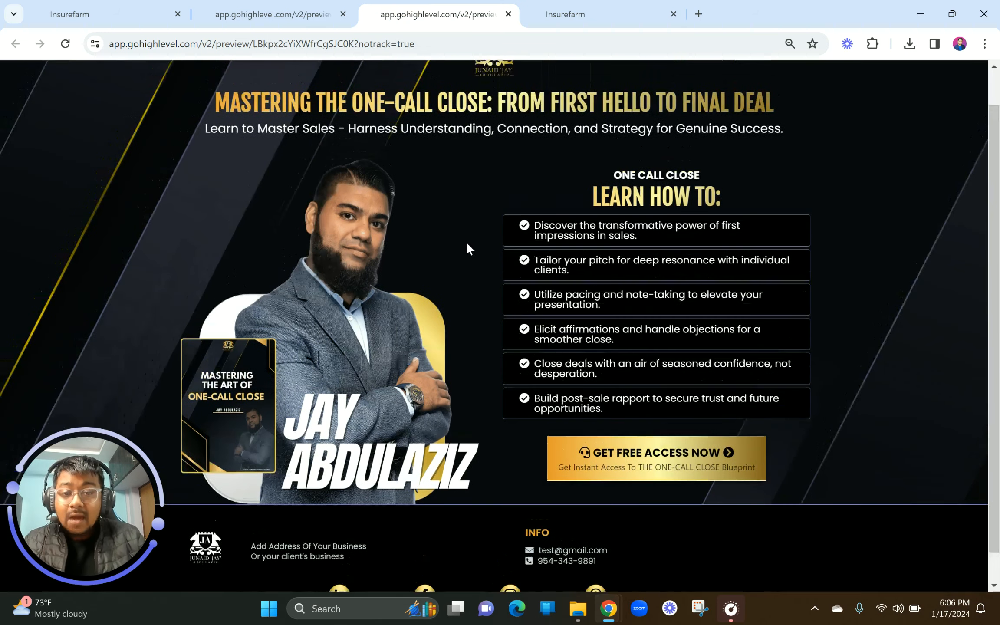
scroll(215, 117, up, 1)
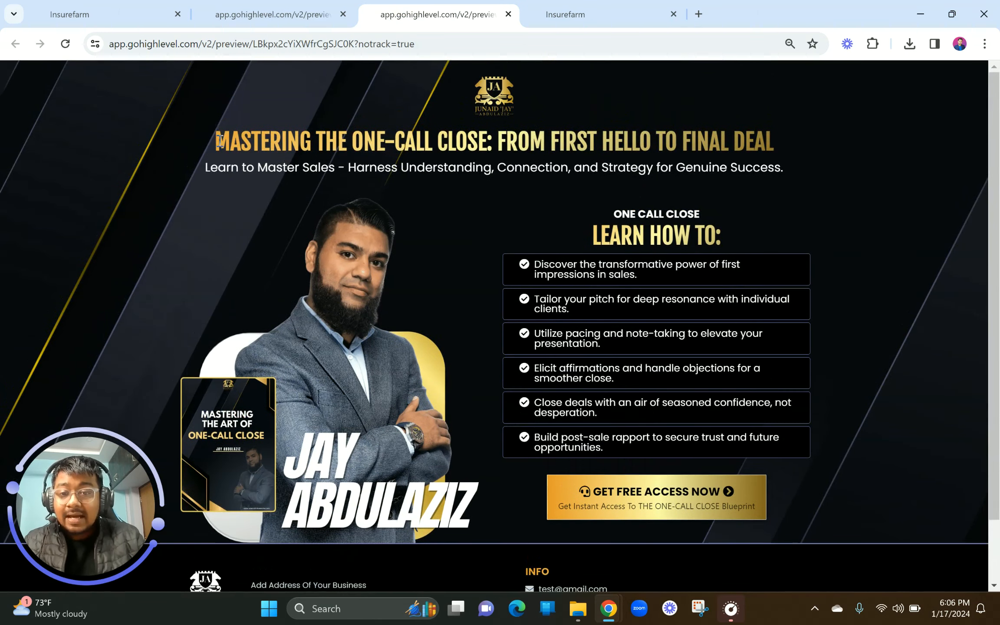
mouse_move(215, 139)
mouse_down()
mouse_move(807, 157)
mouse_move(774, 140)
mouse_move(216, 146)
mouse_up()
key(ctrl+c)
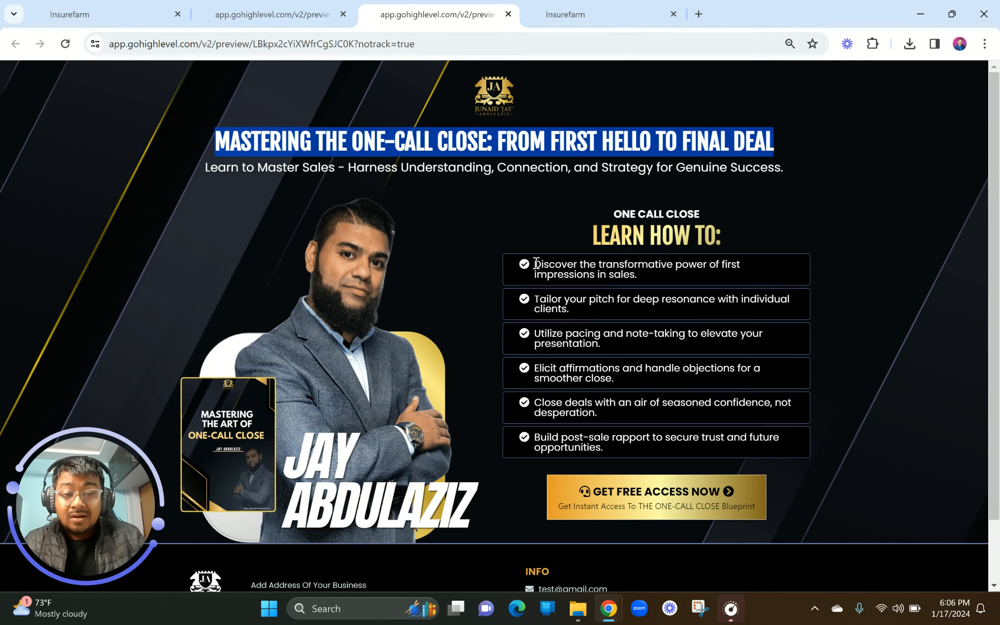
drag(535, 264, 622, 435)
drag(214, 142, 787, 163)
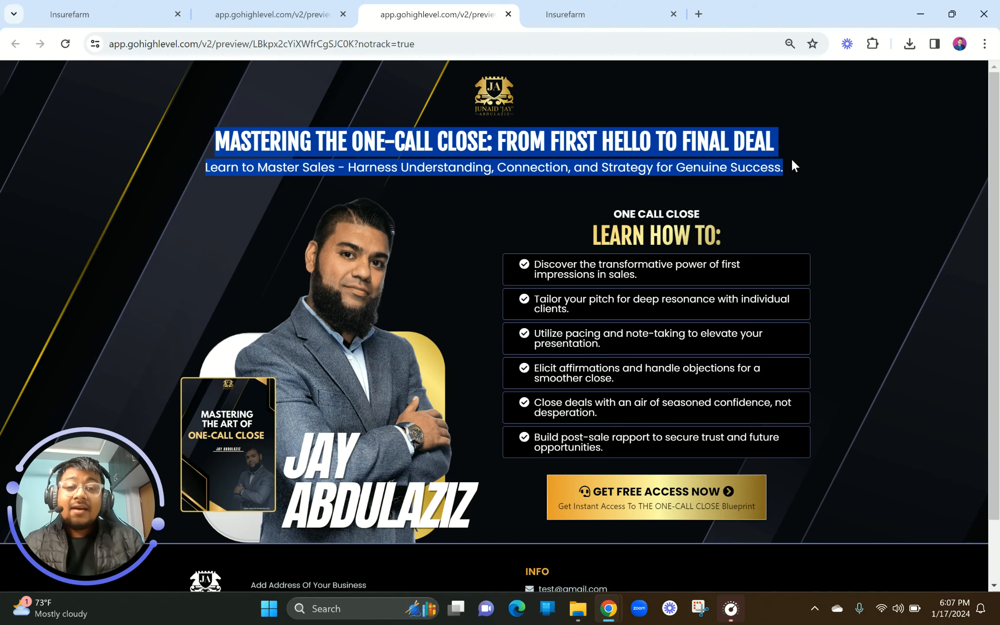
Return to the page builder, add a 1 Column row below the logo row and insert a Headline element in it
click(657, 8)
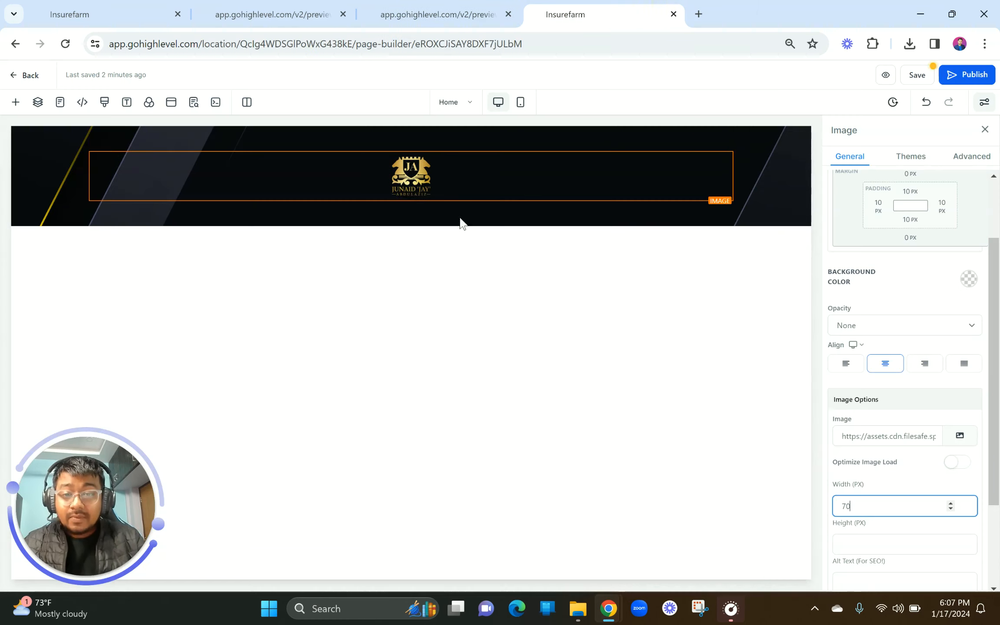
click(409, 201)
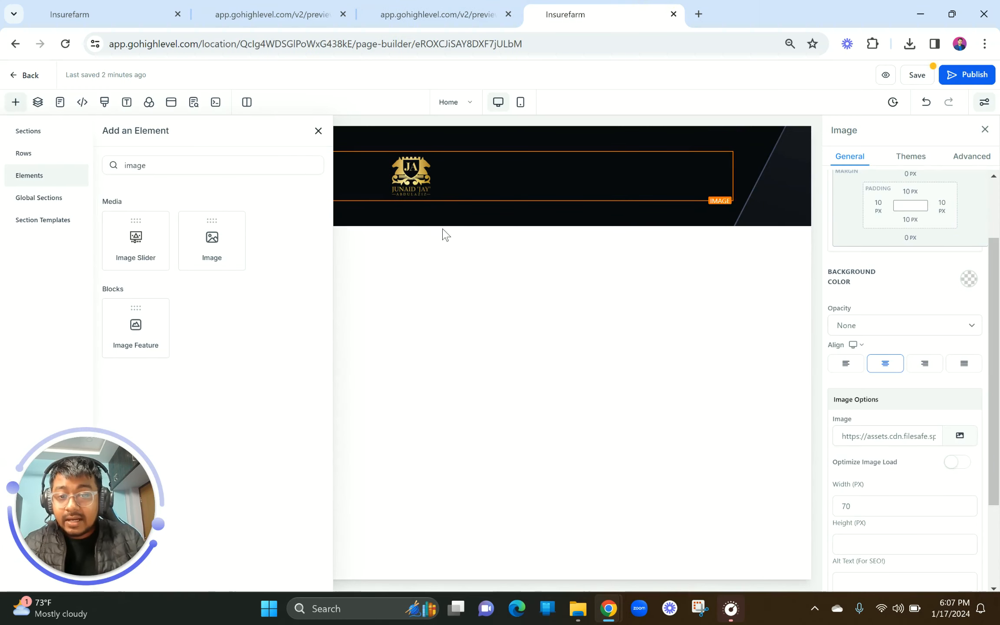
click(315, 132)
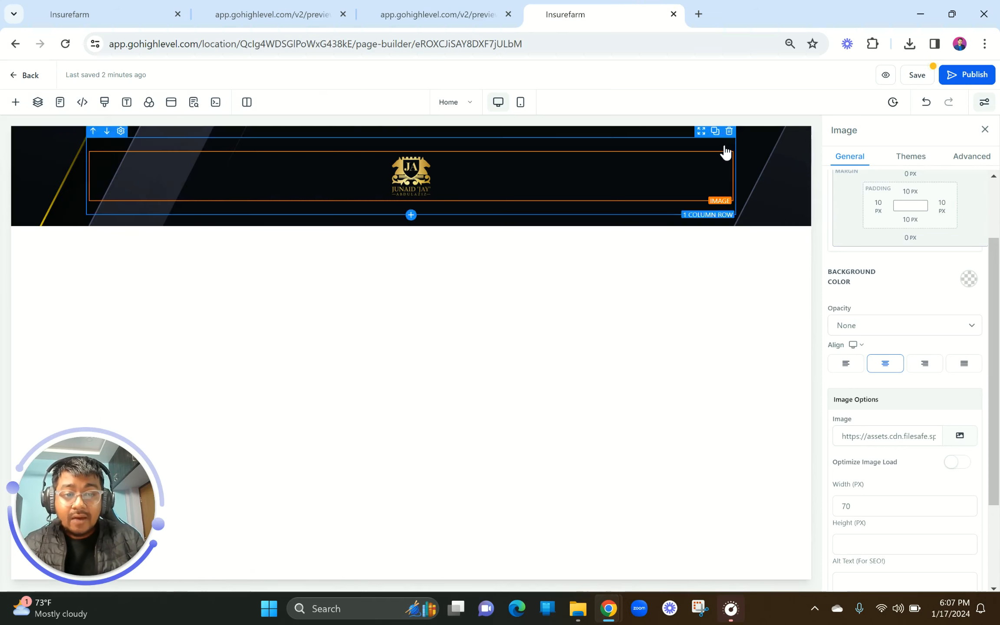
click(410, 213)
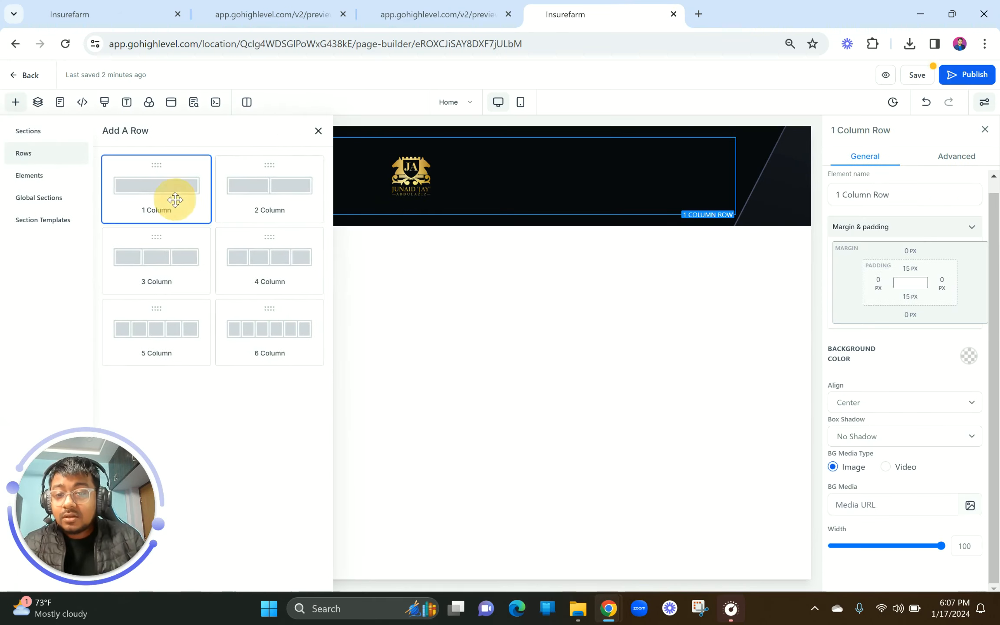
drag(175, 199, 410, 261)
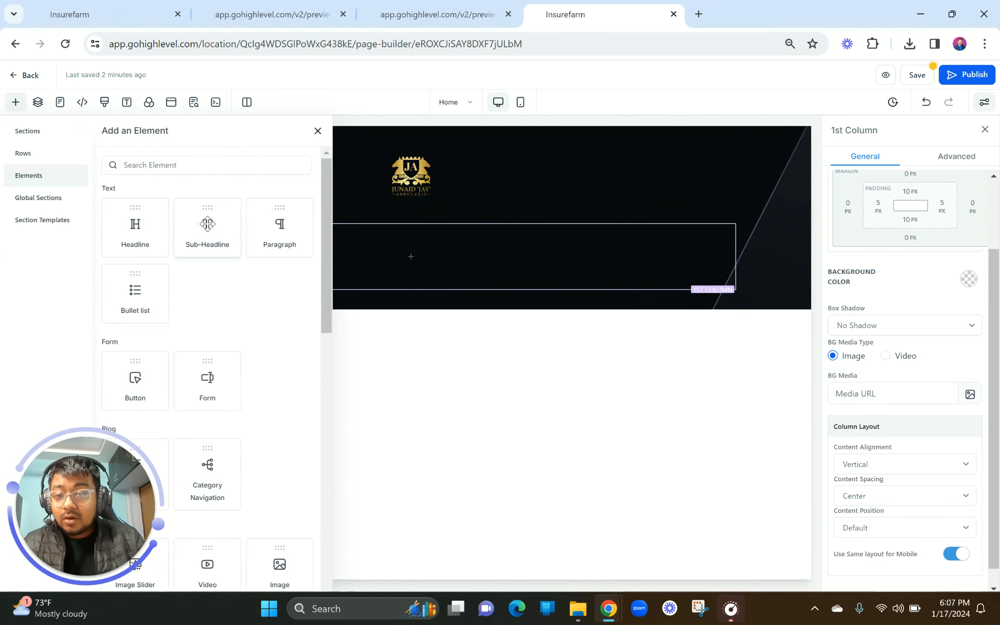
click(151, 229)
click(440, 242)
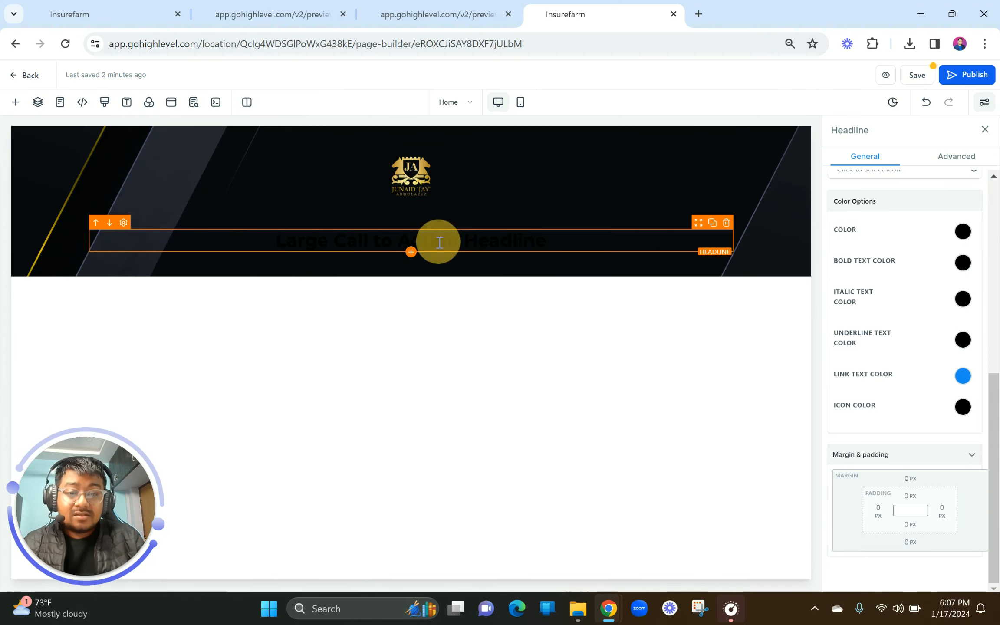
Set the headline's bold text color to white
scroll(933, 288, up, 2)
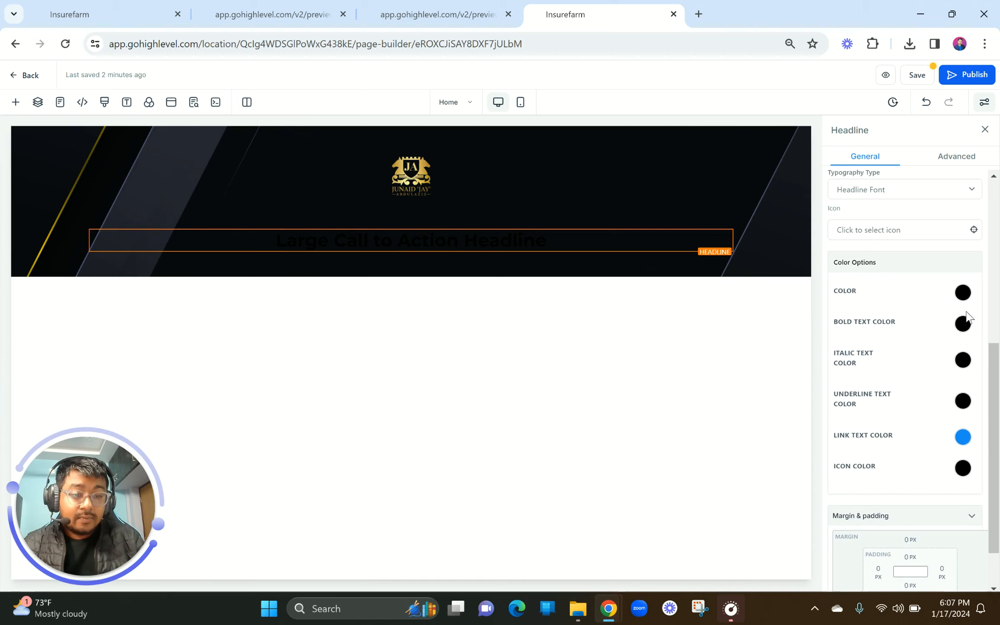
click(964, 325)
click(883, 348)
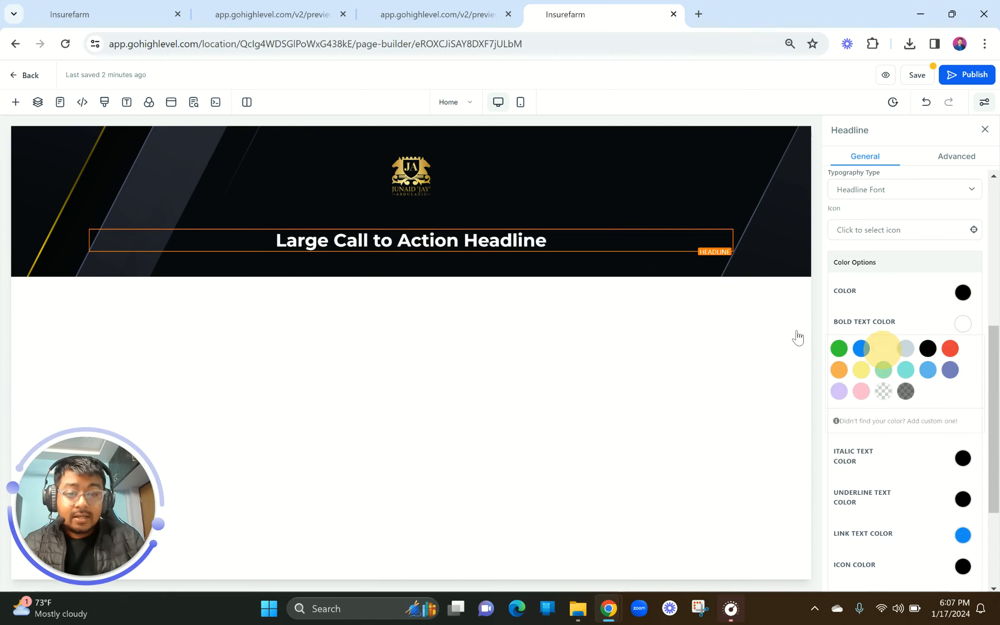
Replace the placeholder headline with the copied headline text and remove the blank space above it
triple_click(491, 242)
key(ctrl+v)
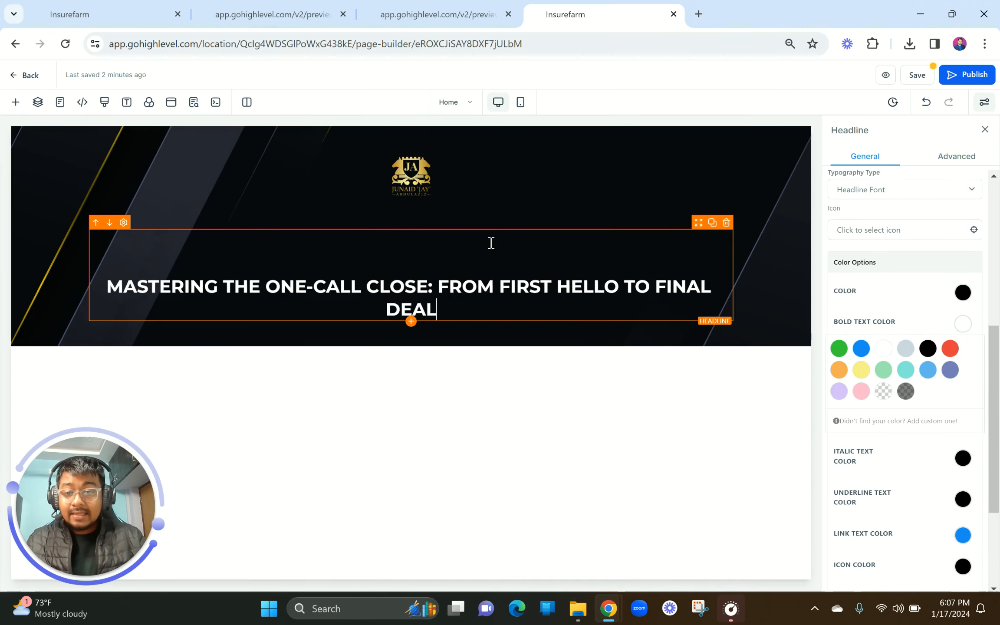
click(109, 287)
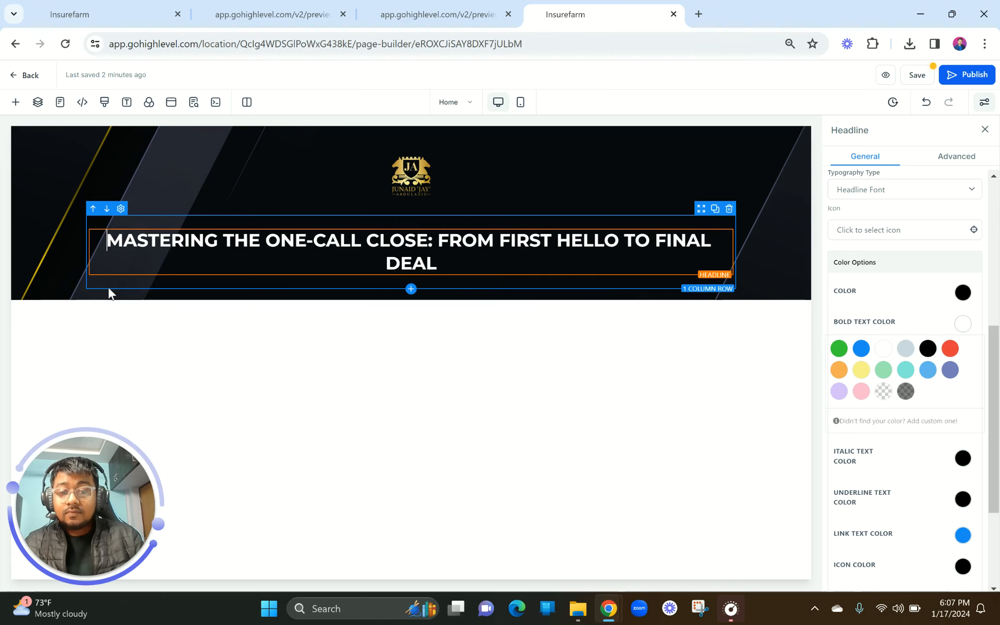
click(190, 267)
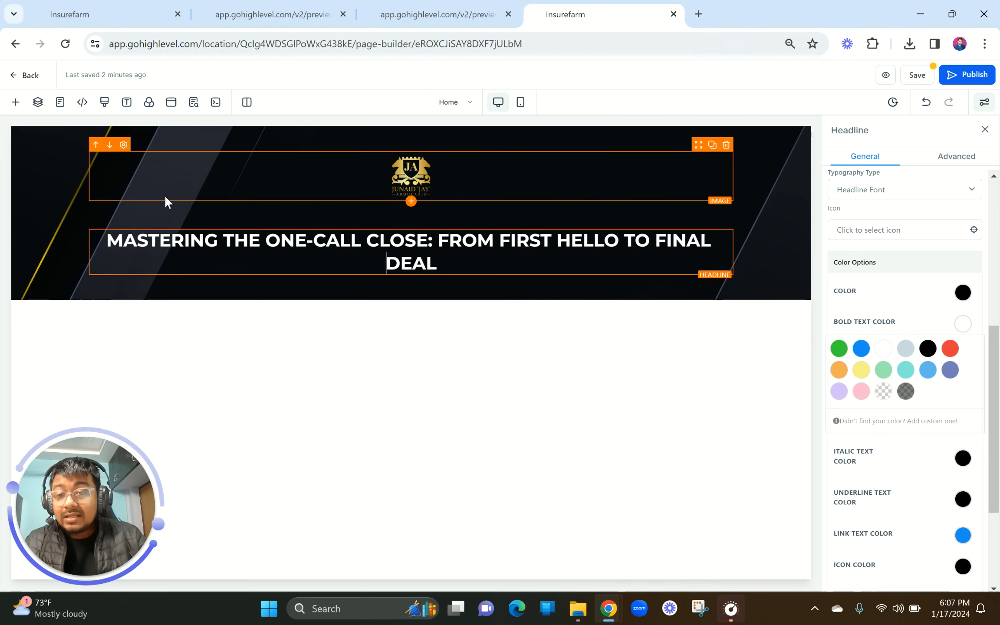
Open the font selection for the page's headline font and search the Google fonts for "faja"
click(127, 102)
click(117, 191)
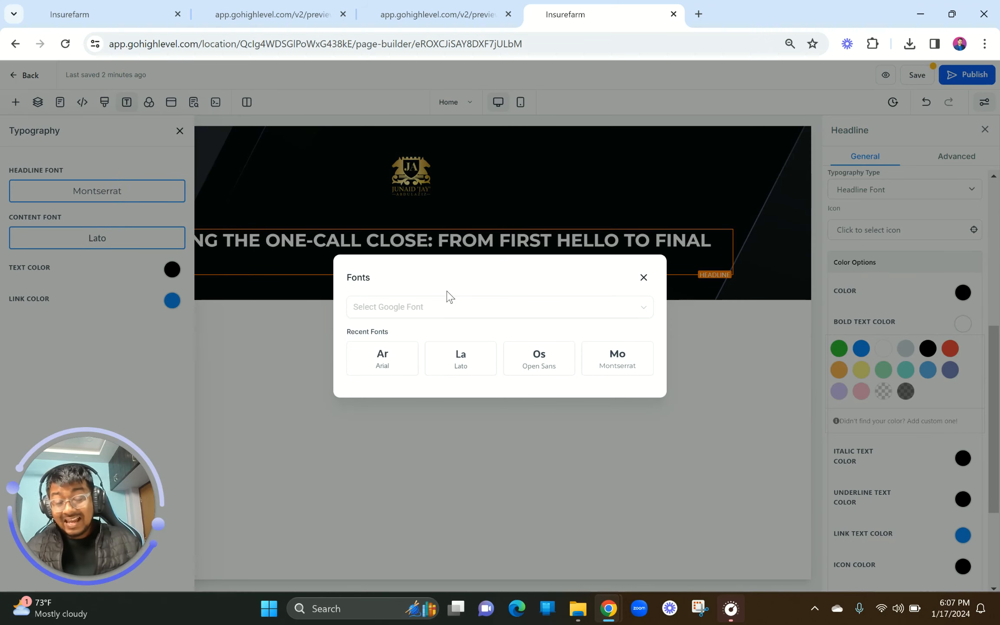
click(440, 311)
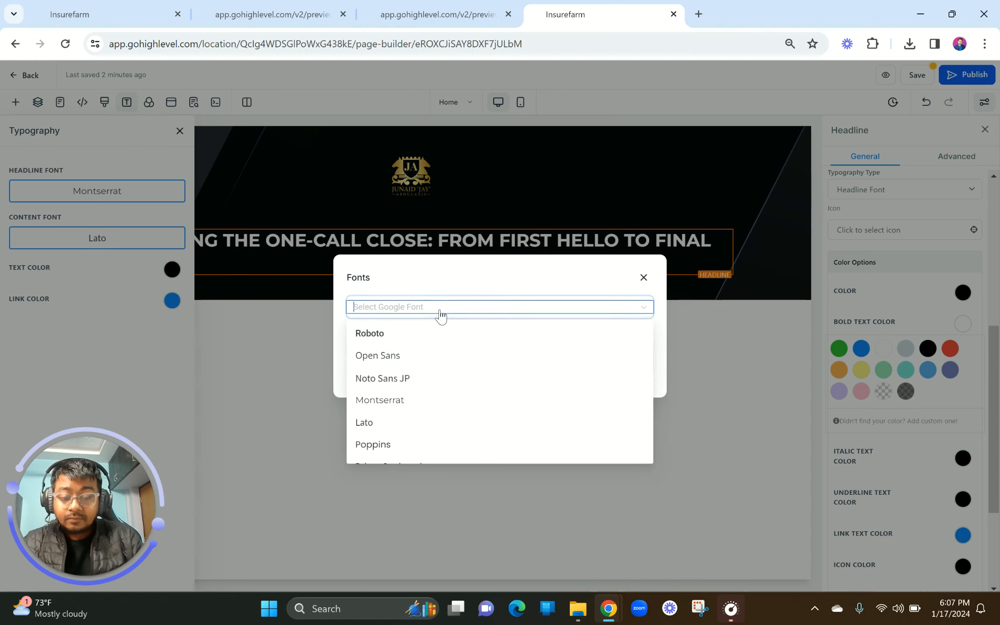
text(faja)
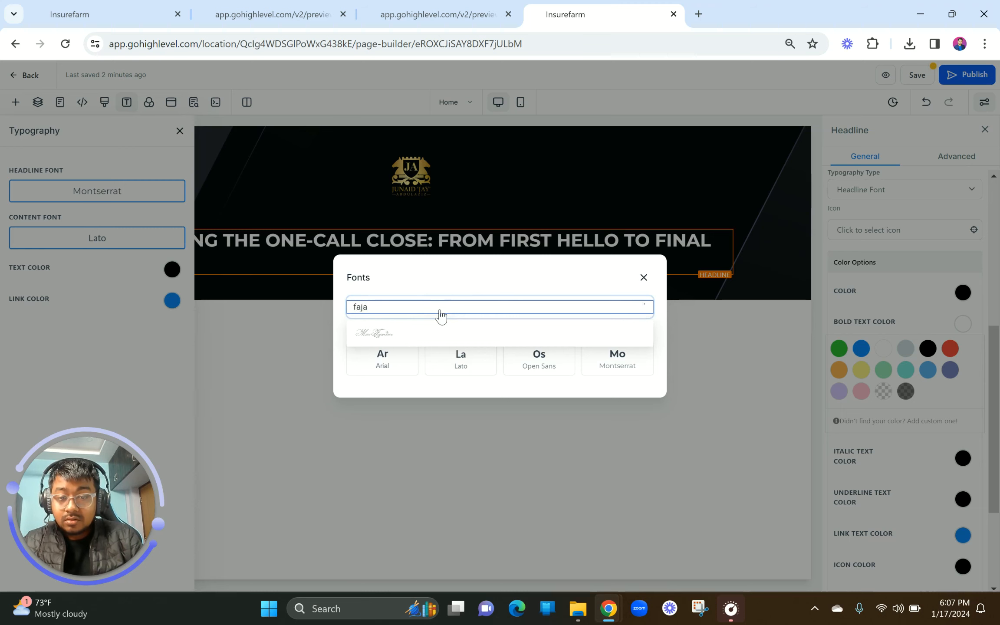
Look up the font details of the main headline on the reference landing page
click(289, 13)
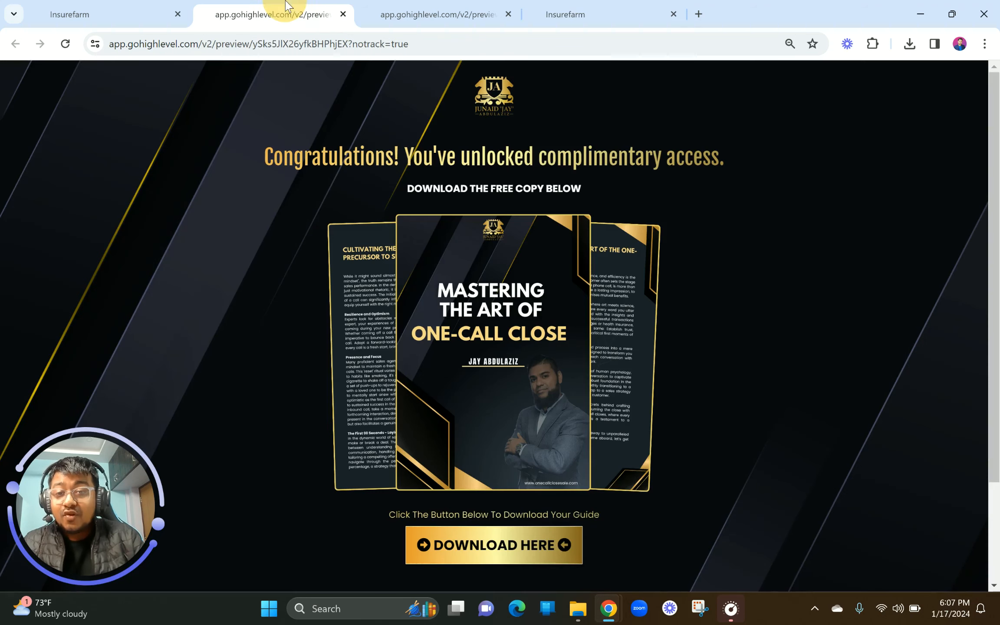
click(475, 11)
click(436, 143)
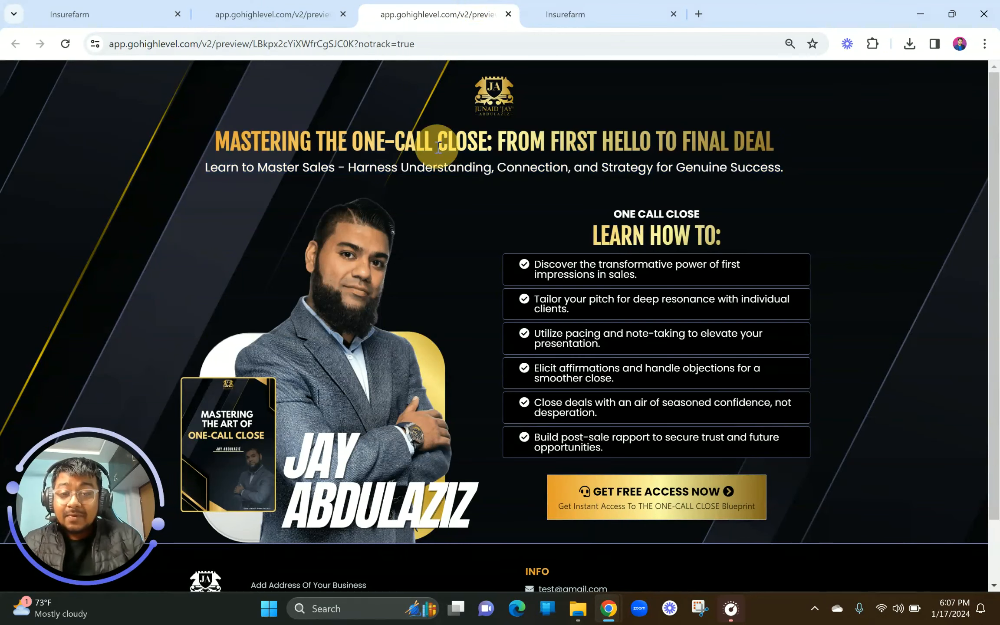
right_click(402, 143)
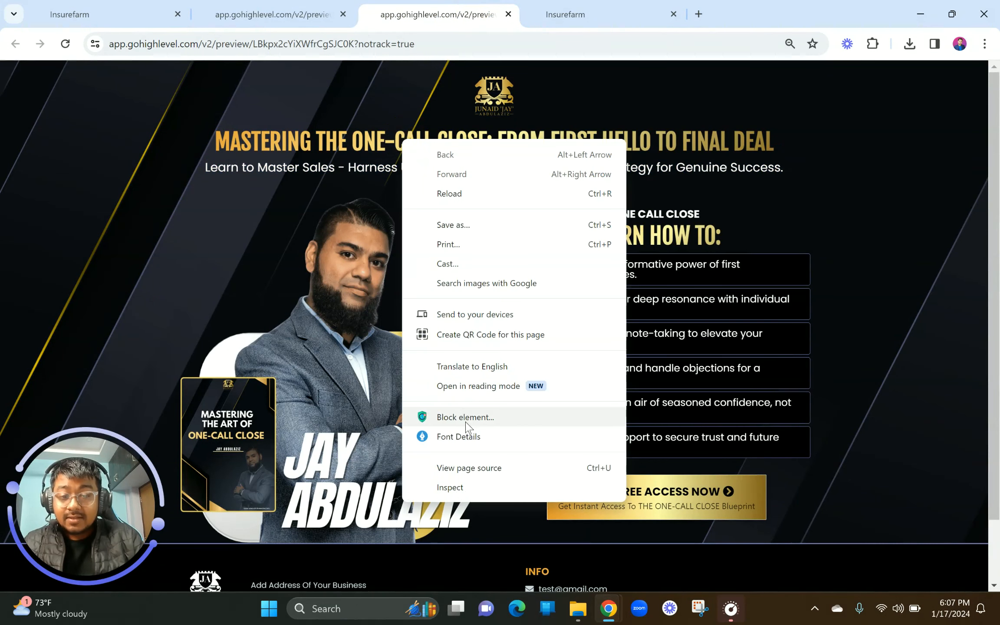
click(466, 437)
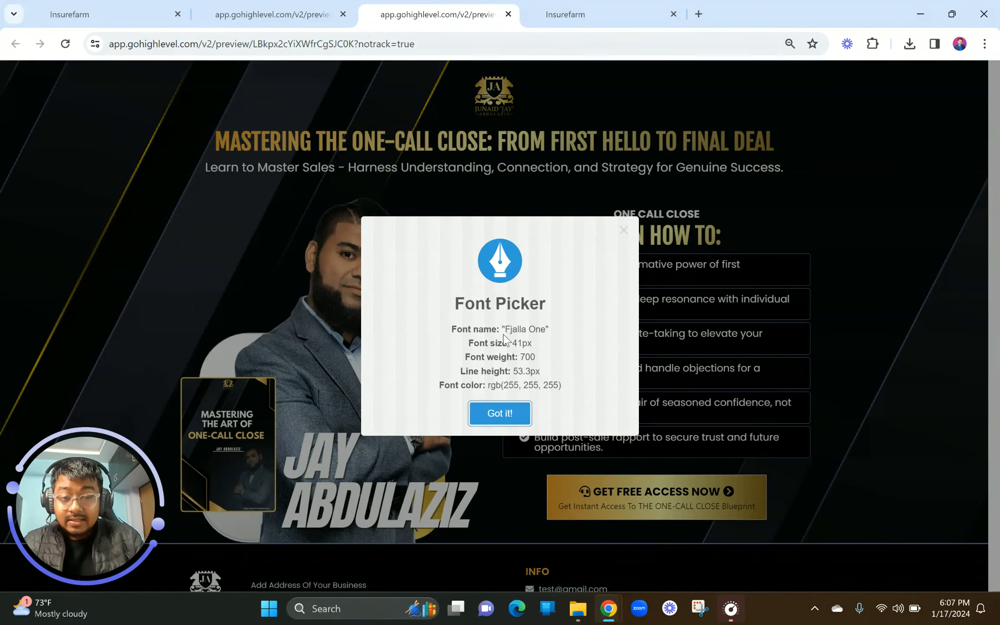
Return to the page builder, search the Google fonts for "fja" and set the headline font to Fjalla One
click(580, 5)
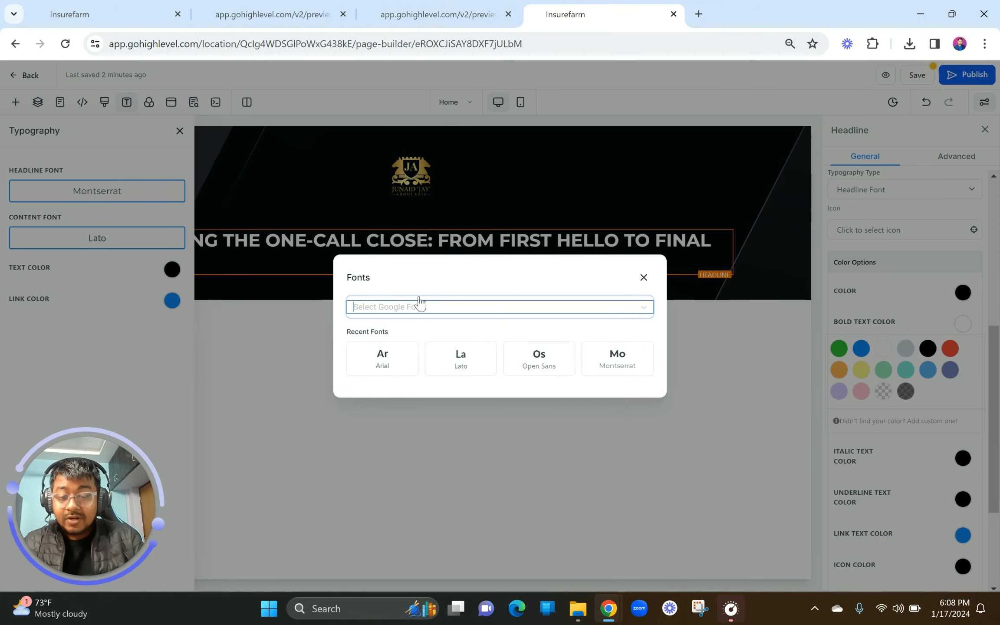
text(fja)
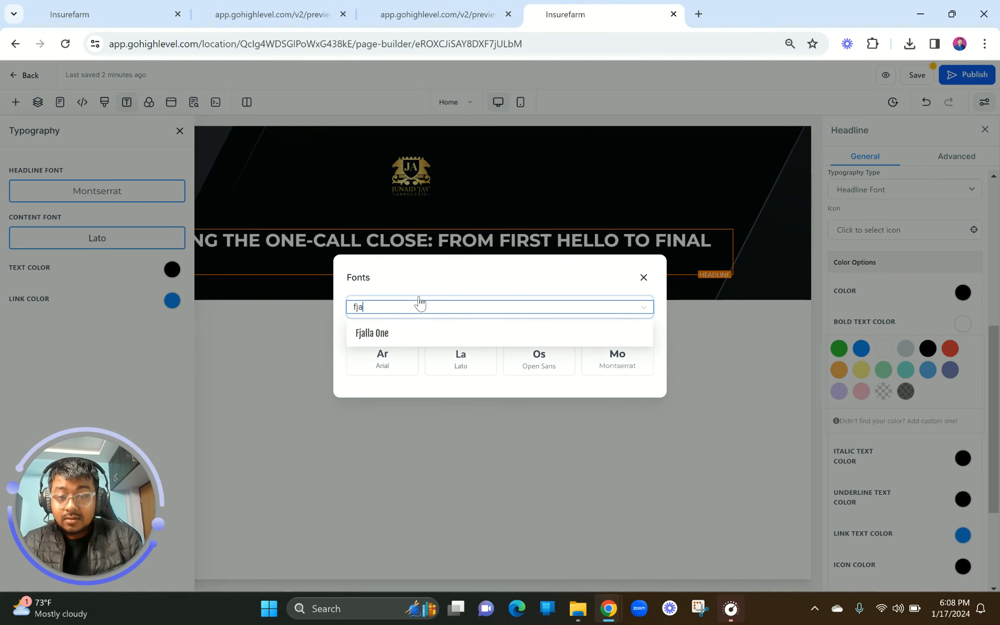
click(415, 334)
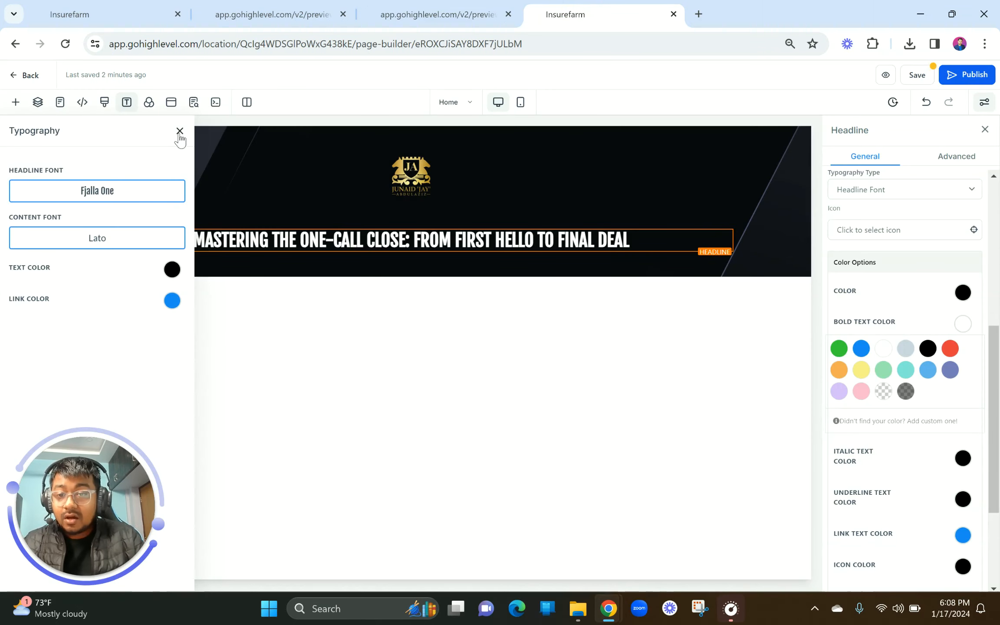
click(179, 132)
Check the main headline's font size in the font details on the reference landing page
click(389, 19)
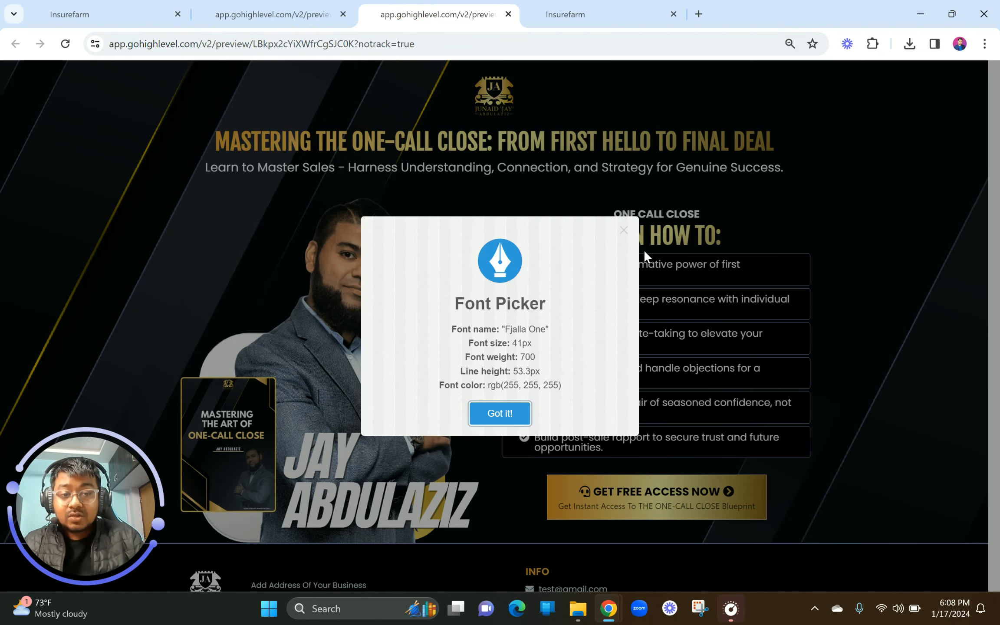
click(624, 230)
right_click(504, 141)
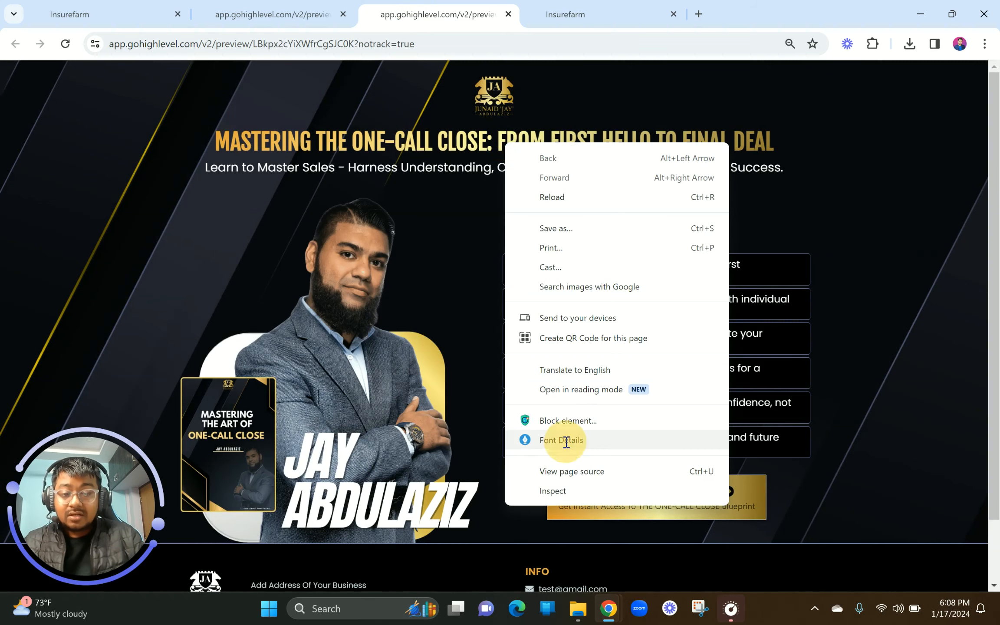
click(567, 441)
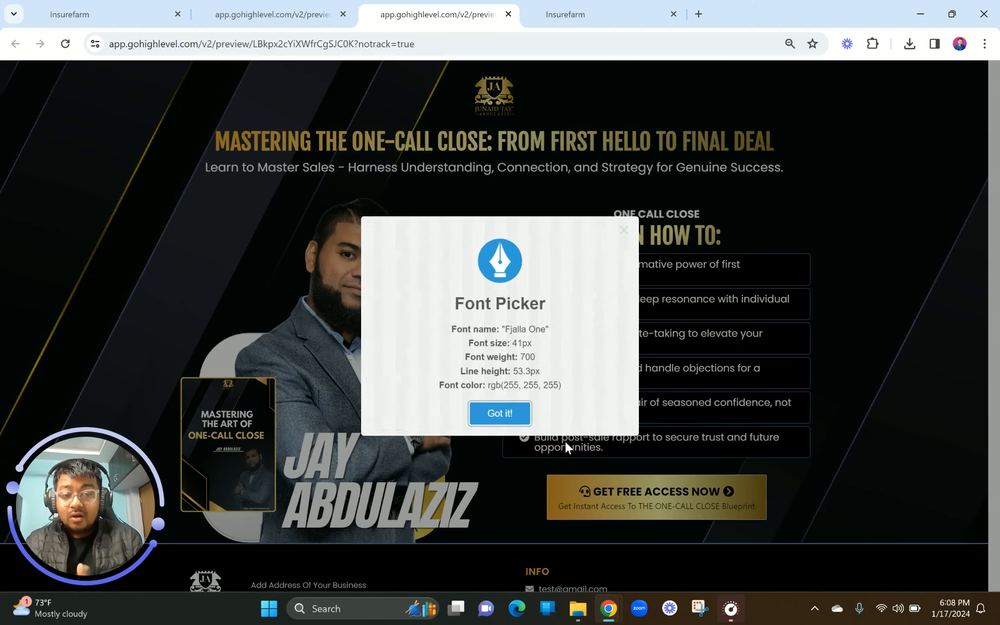
Return to the page builder and set the headline's font size to 41 px
click(565, 7)
click(413, 246)
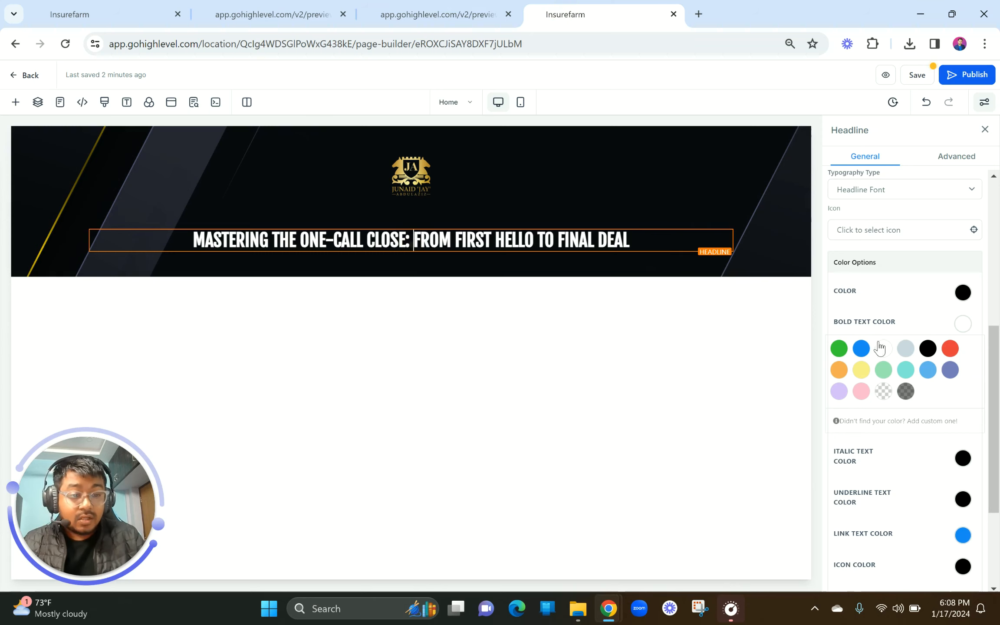
scroll(903, 390, up, 7)
drag(953, 457, 907, 463)
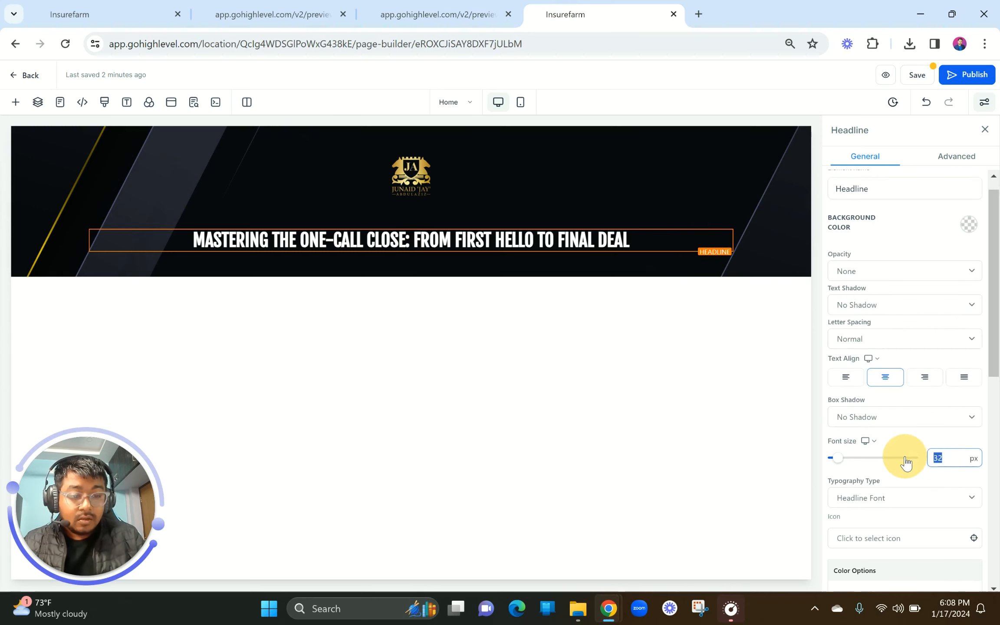
click(526, 418)
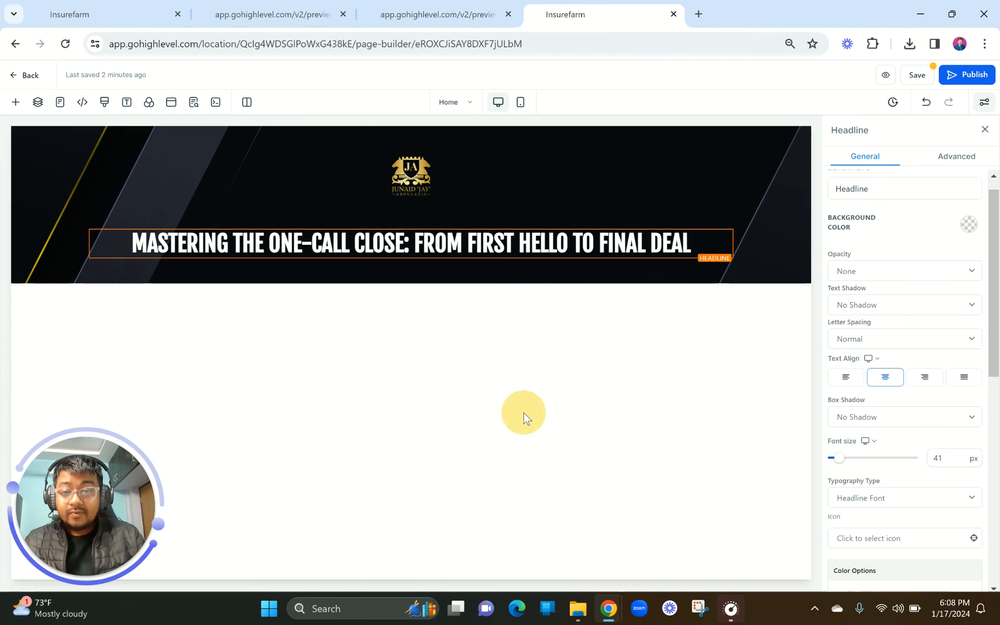
Close the font details on the reference page and copy the subheadline text below the main headline
click(436, 14)
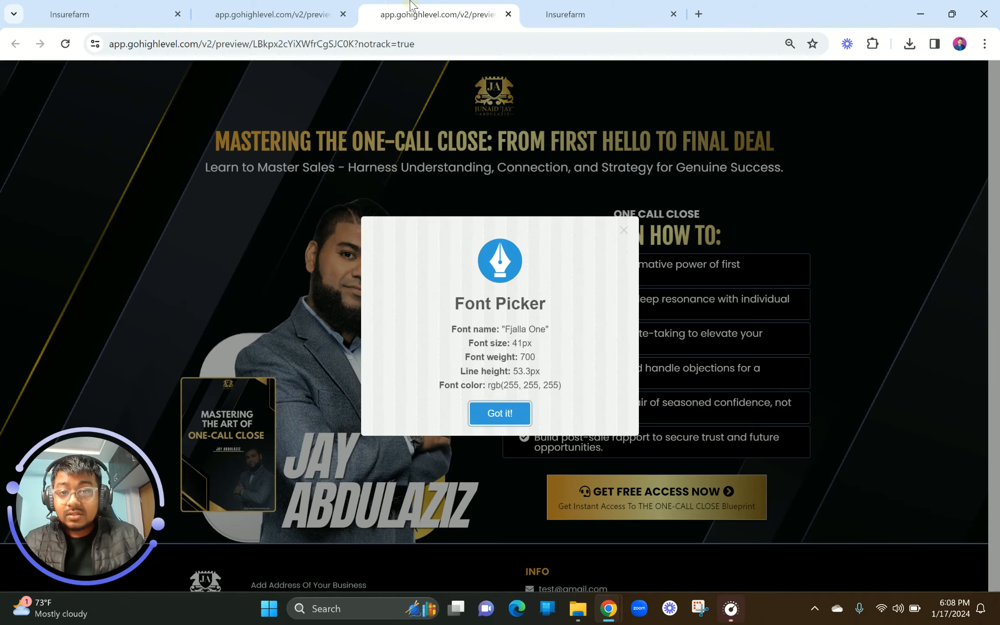
click(622, 230)
drag(206, 170, 790, 170)
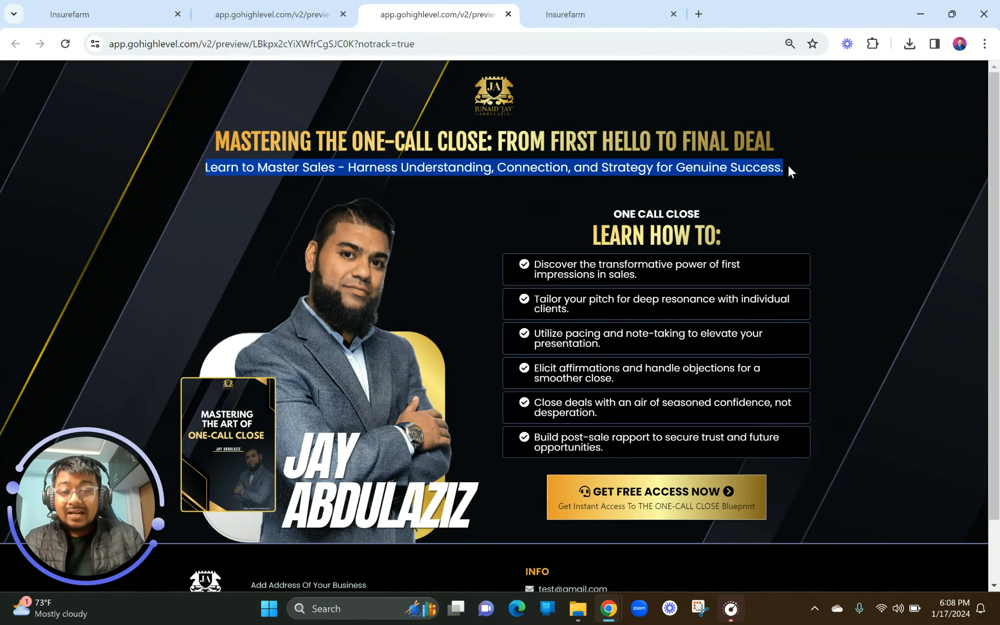
Add a Sub Headline element under the builder's headline and replace its placeholder with the copied "Learn to Master Sales" text
click(629, 13)
click(411, 260)
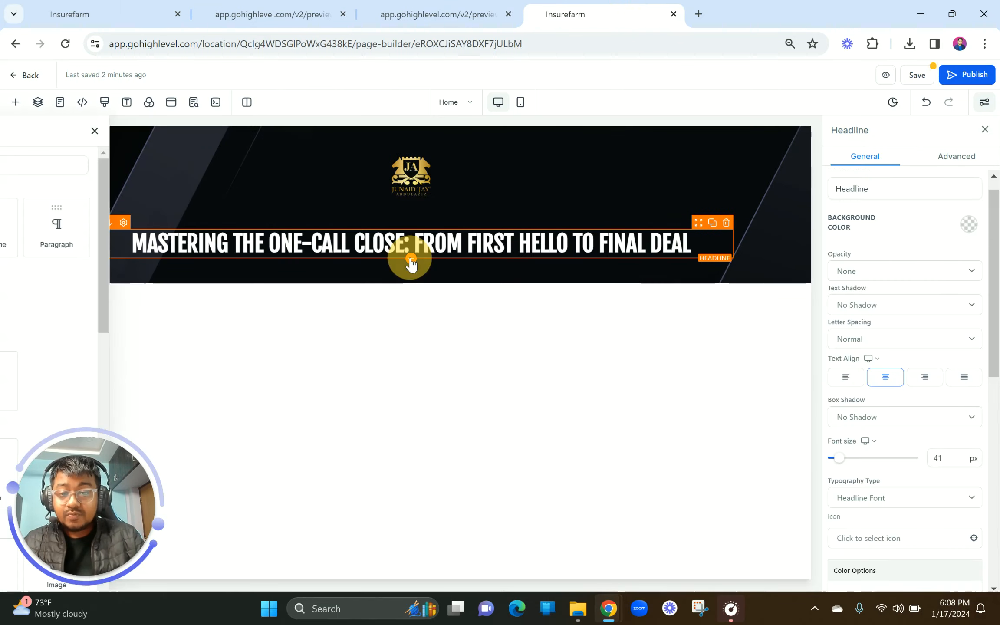
click(204, 225)
triple_click(418, 269)
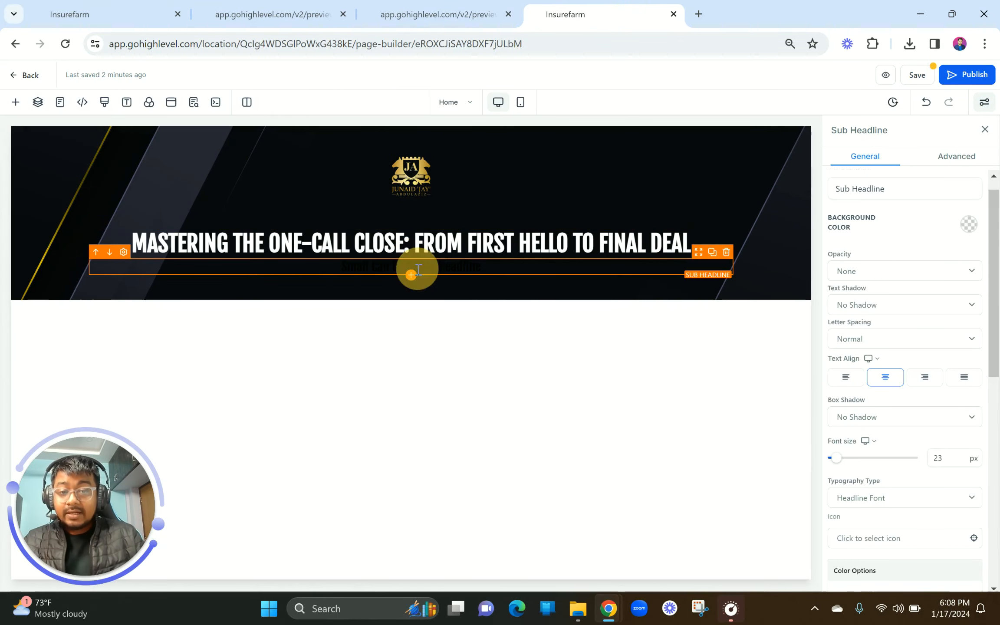
text(Learn to Master Sales – Harness Understanding, Connection, and Strategy for Genuine Success.)
Set the subheadline's typography type to Content Font and remove the blank space above its text
click(215, 297)
triple_click(215, 297)
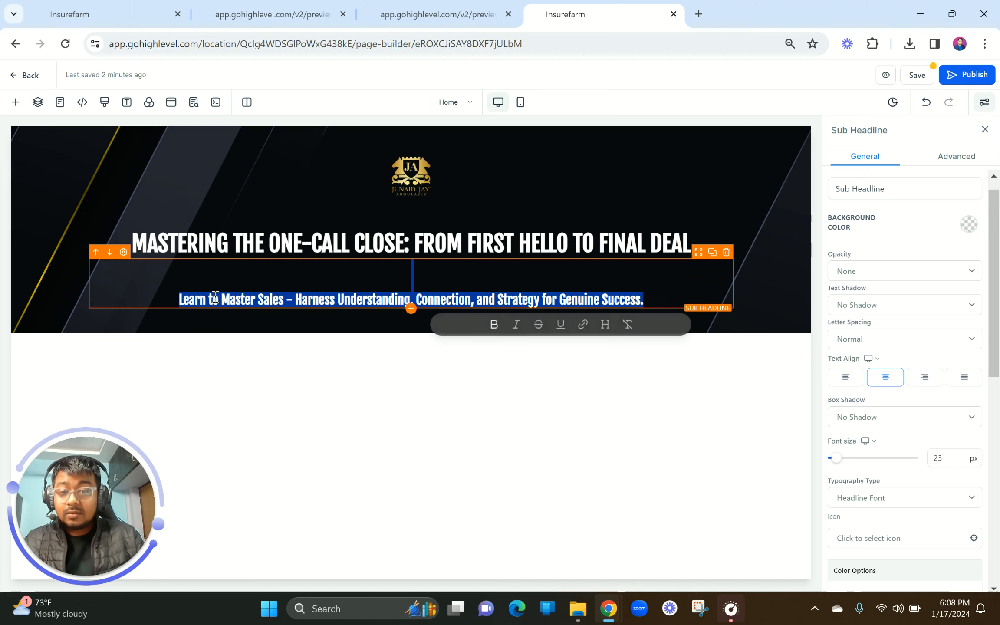
scroll(858, 429, up, 1)
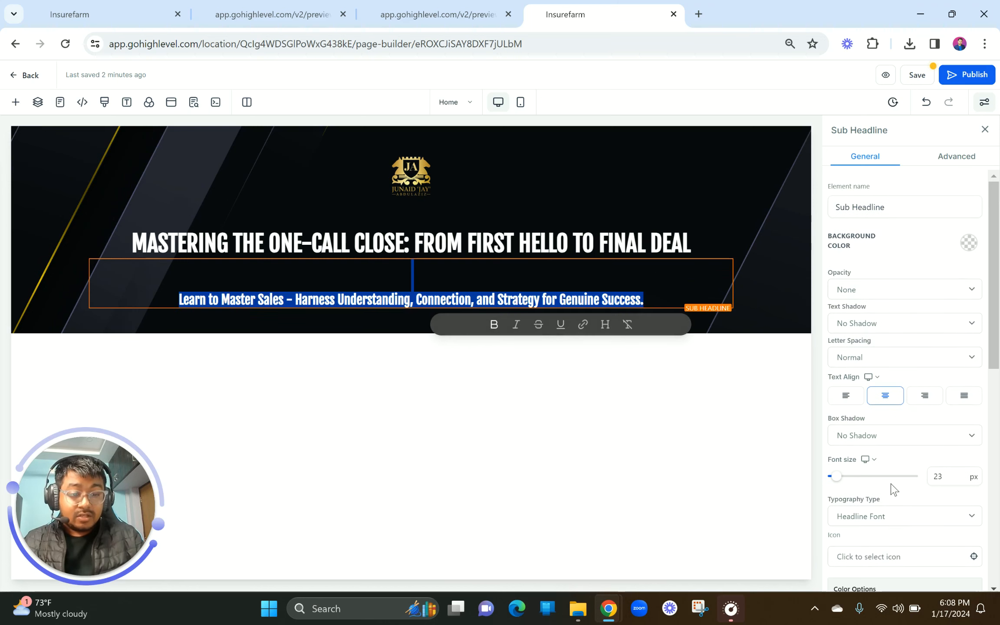
scroll(856, 412, down, 3)
click(885, 396)
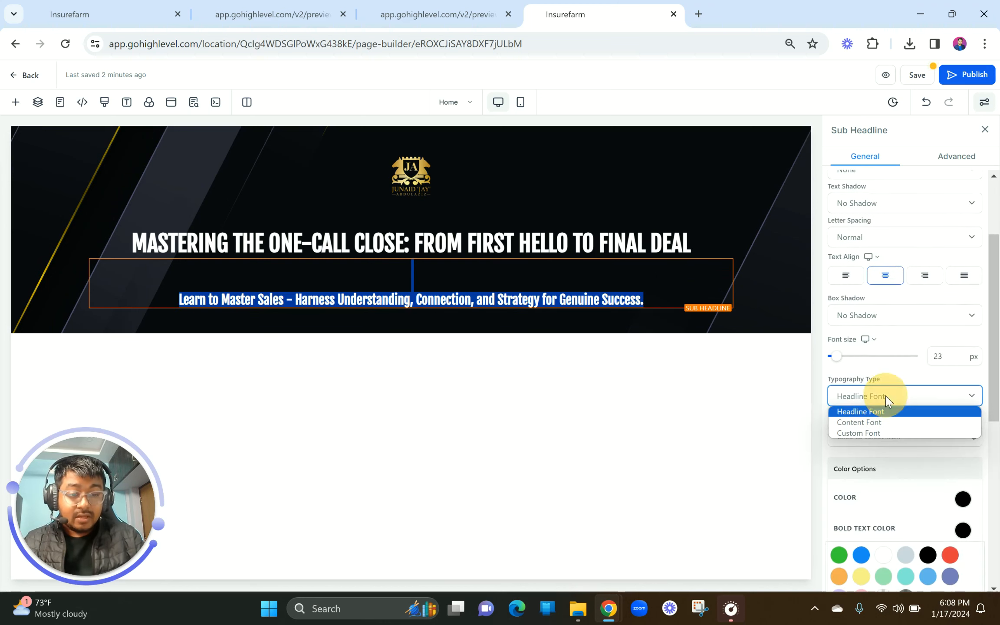
click(879, 422)
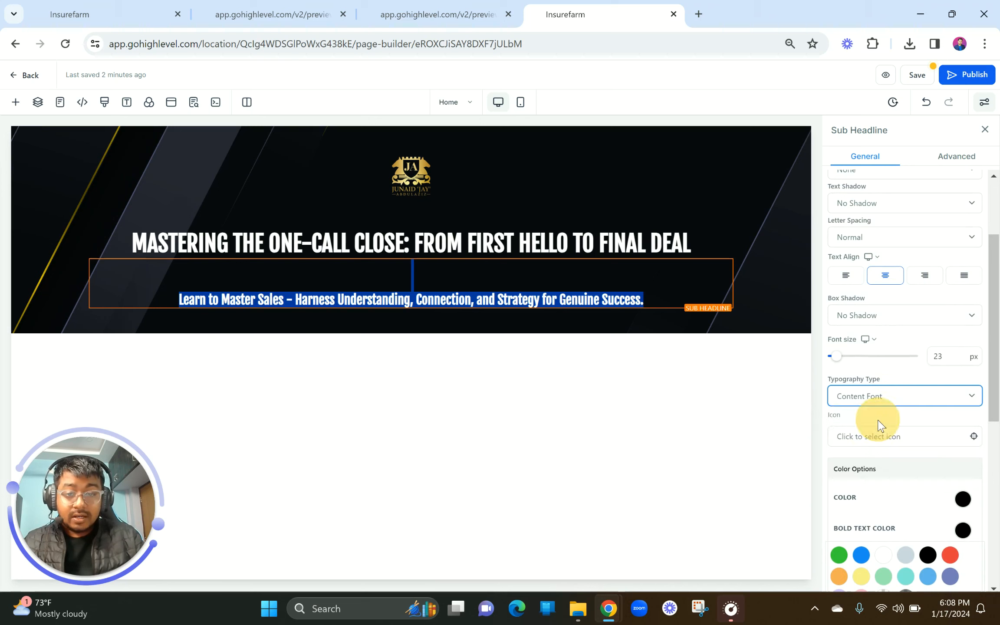
click(137, 297)
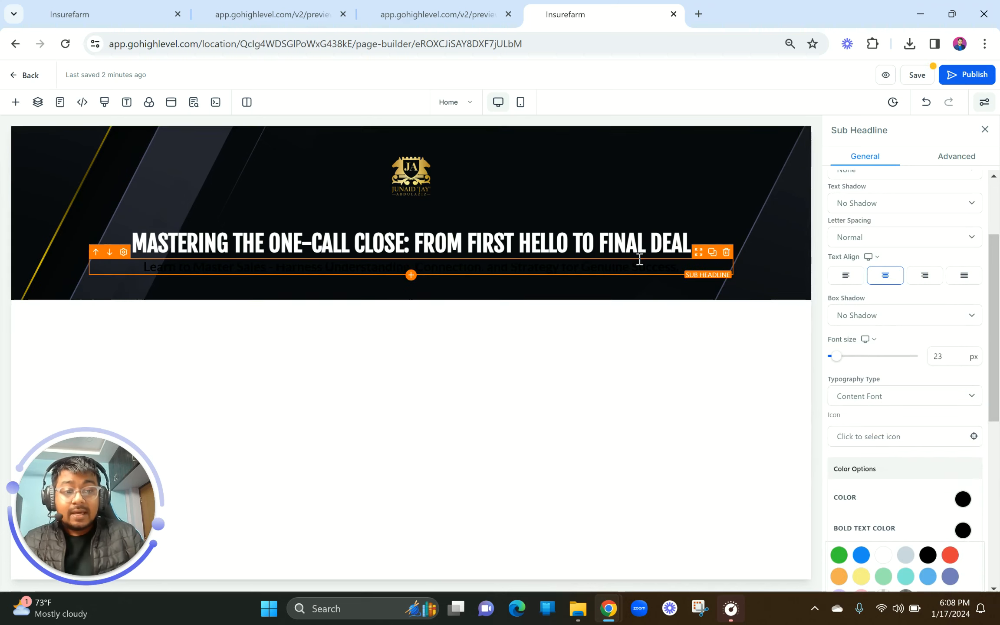
Set both the bold text color and the regular text color of the subheadline to white
scroll(909, 434, down, 3)
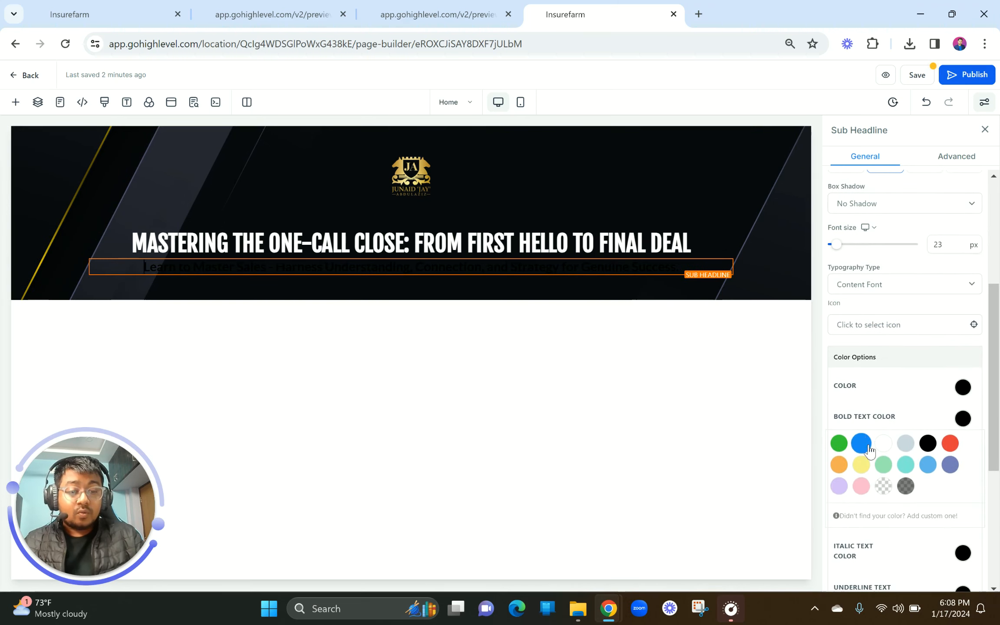
click(883, 444)
click(961, 386)
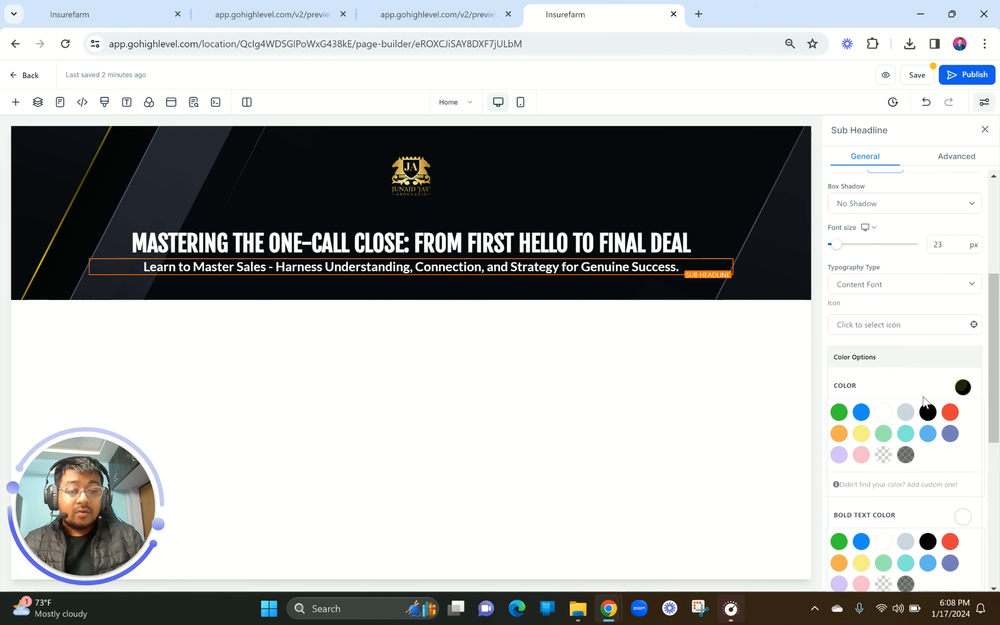
click(883, 412)
Compare the subheadline with the reference page and remove the bold formatting from its text
click(379, 6)
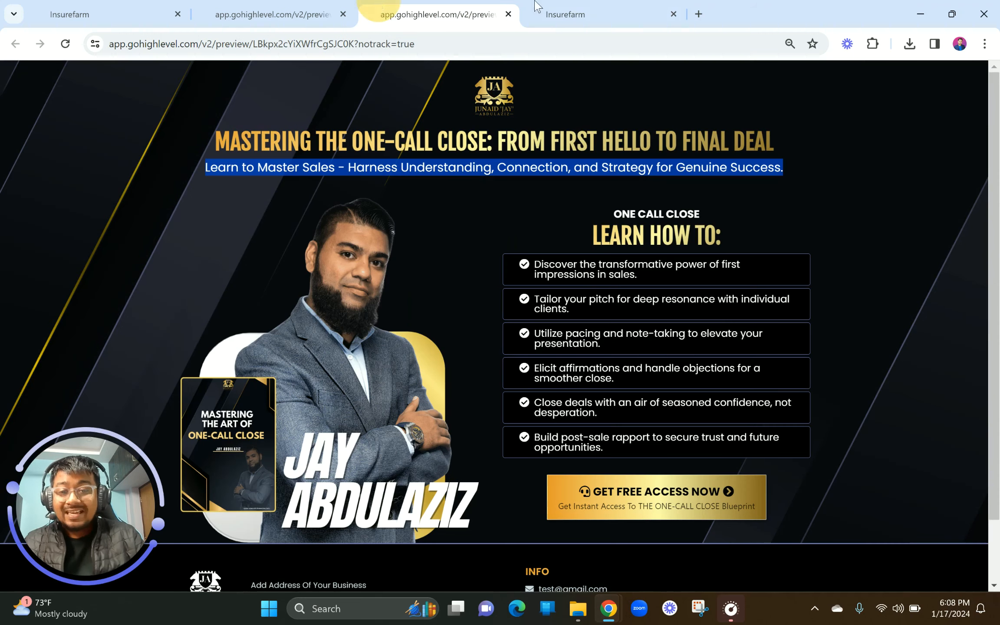
click(542, 6)
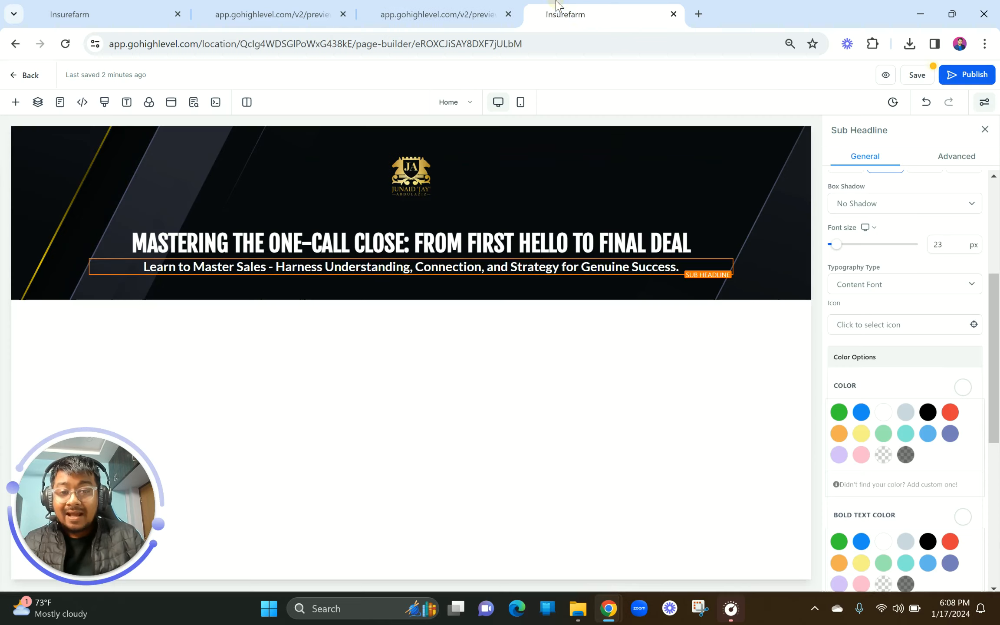
click(367, 266)
triple_click(366, 266)
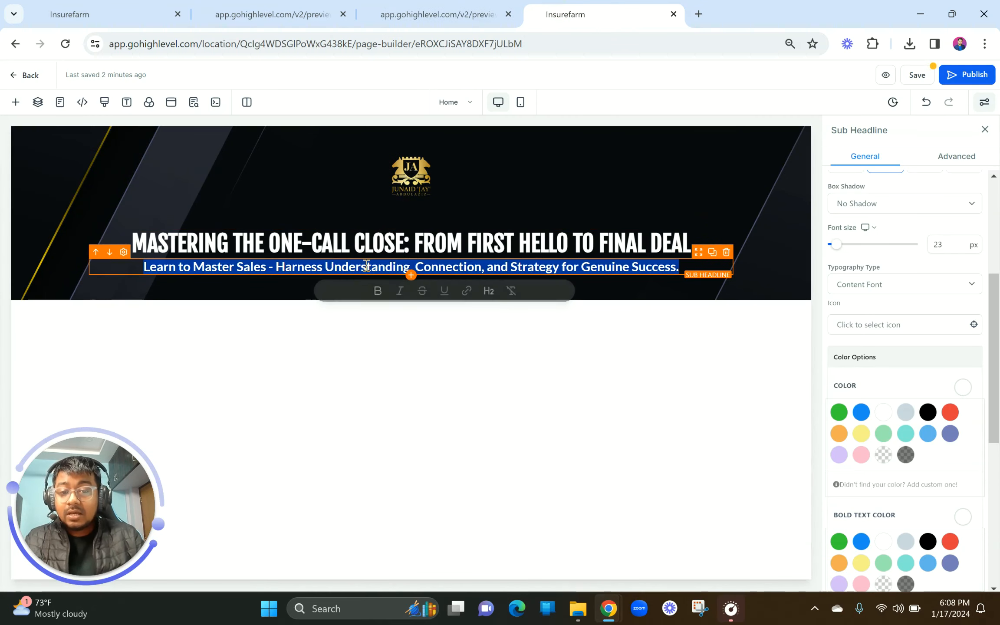
click(378, 294)
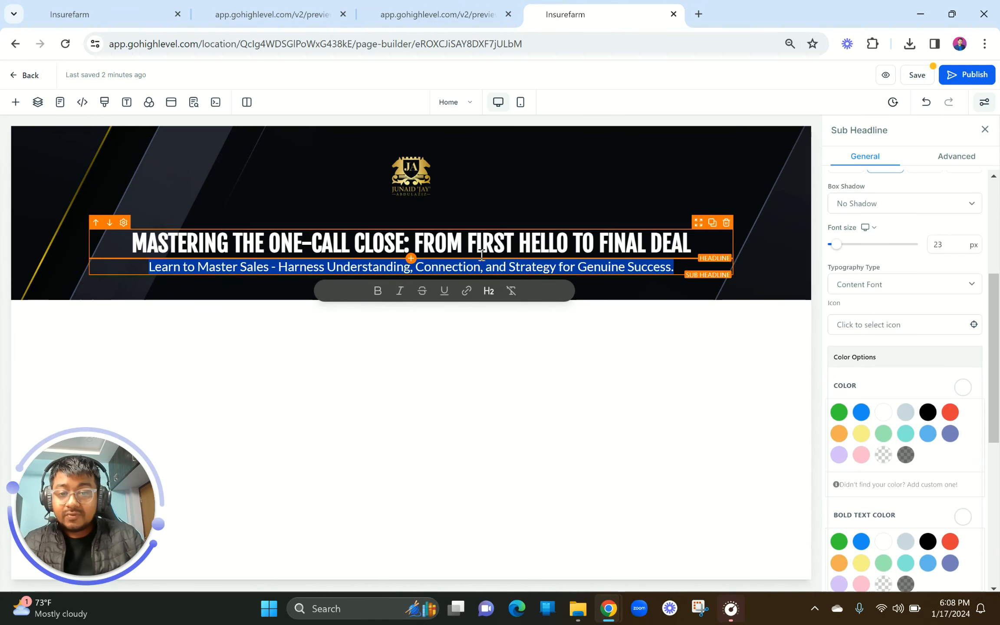
Compare the builder's headline section with the reference landing page and examine the layout below the subheadline
click(495, 245)
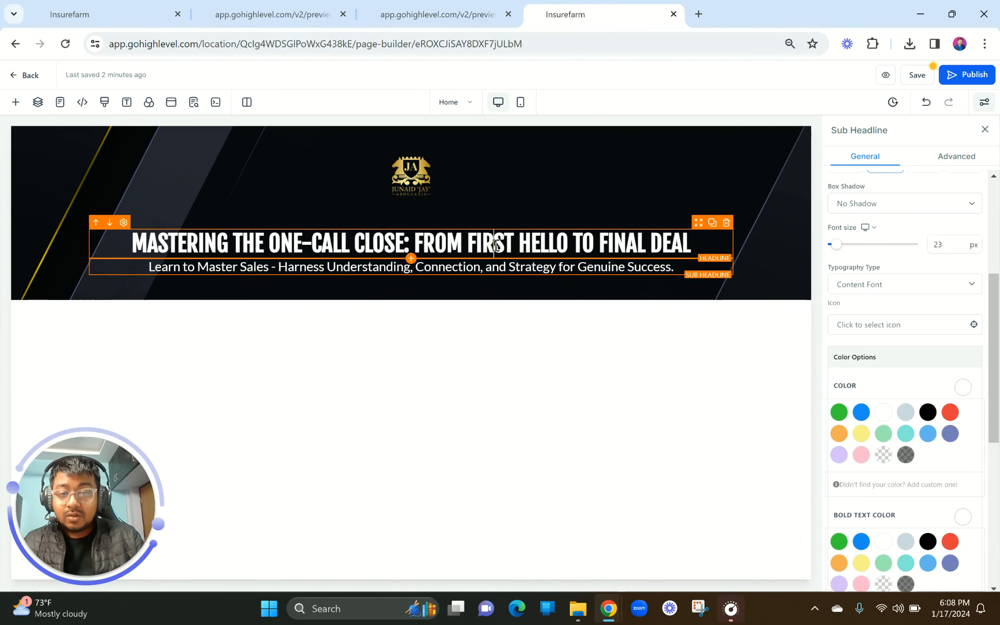
click(429, 13)
click(534, 6)
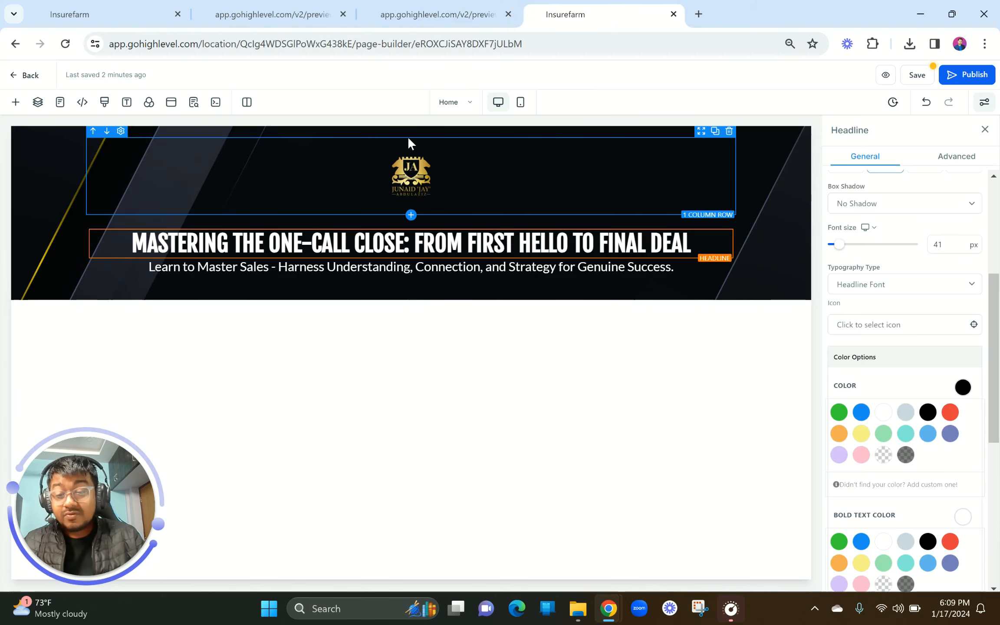
click(403, 3)
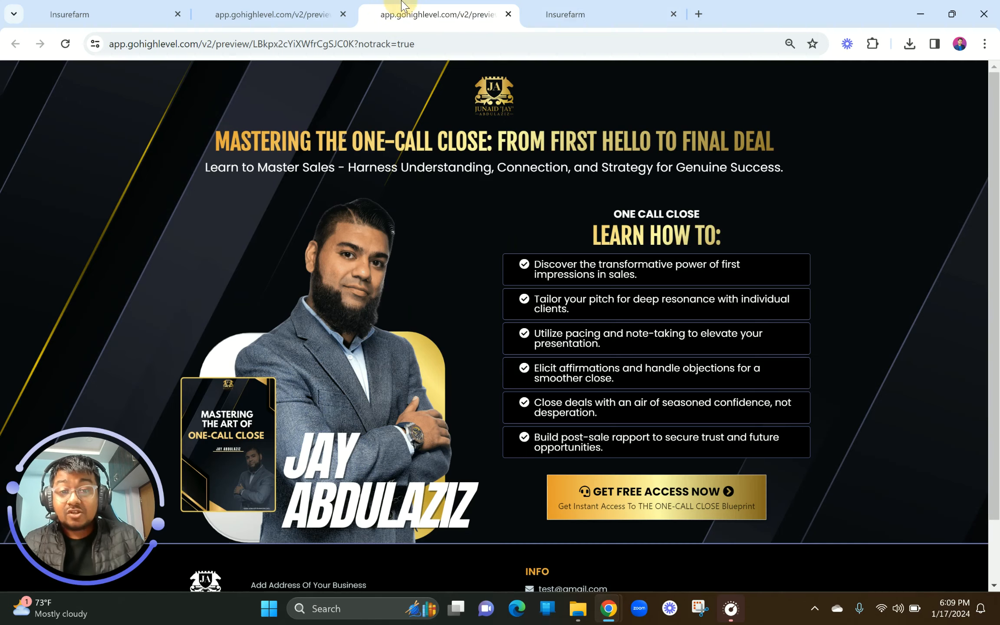
click(562, 8)
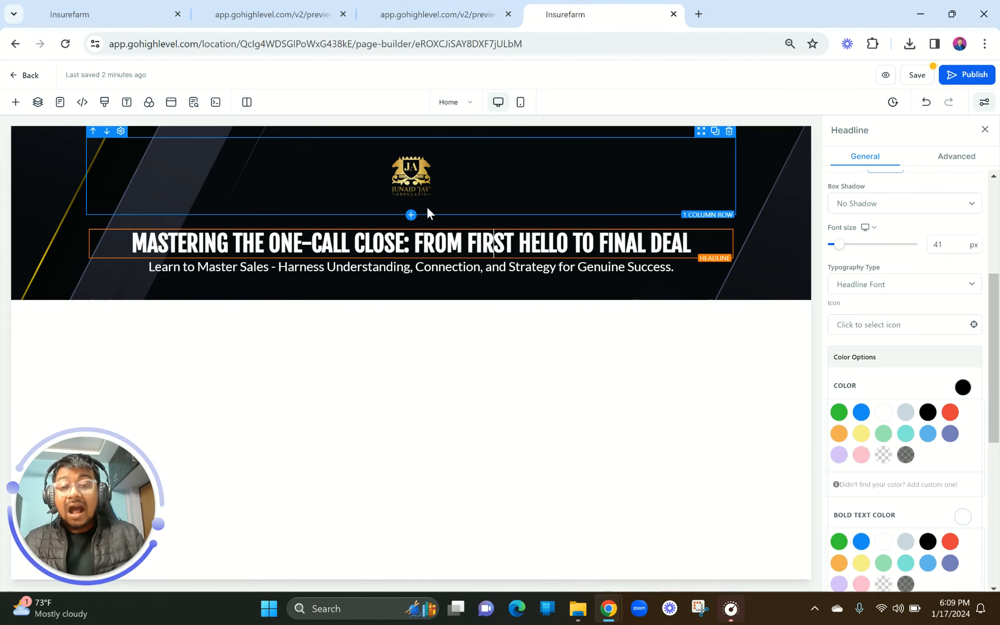
click(427, 3)
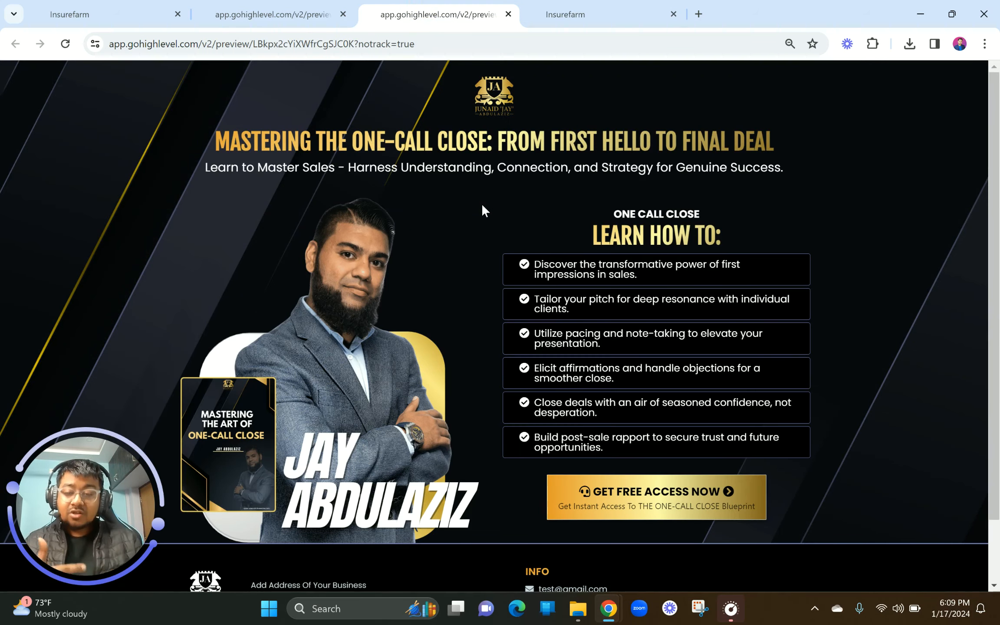
Return to the page builder and add a 2 Column row below the headline row
click(599, 13)
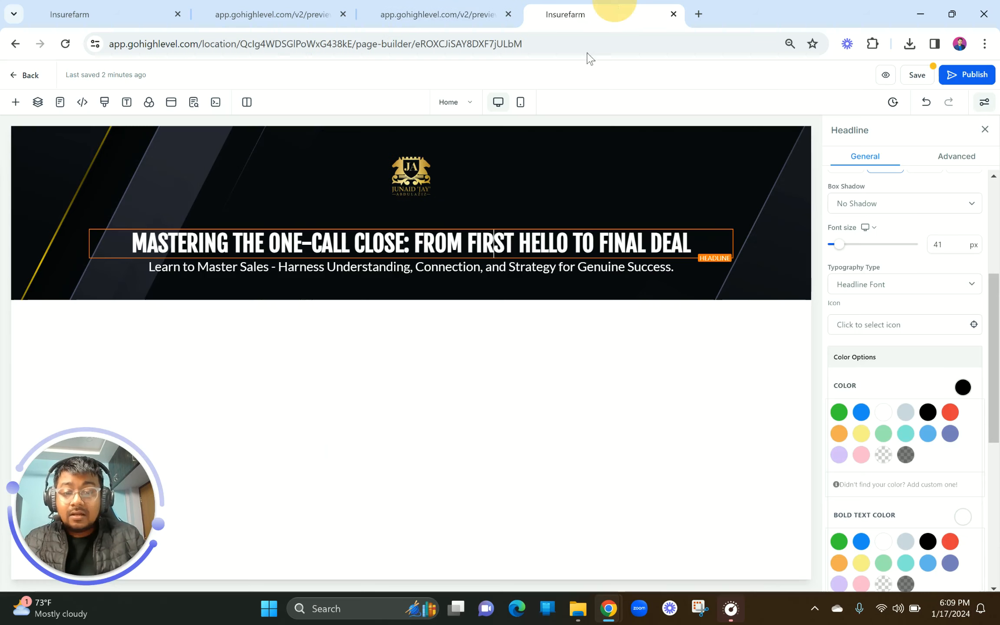
click(411, 289)
click(246, 203)
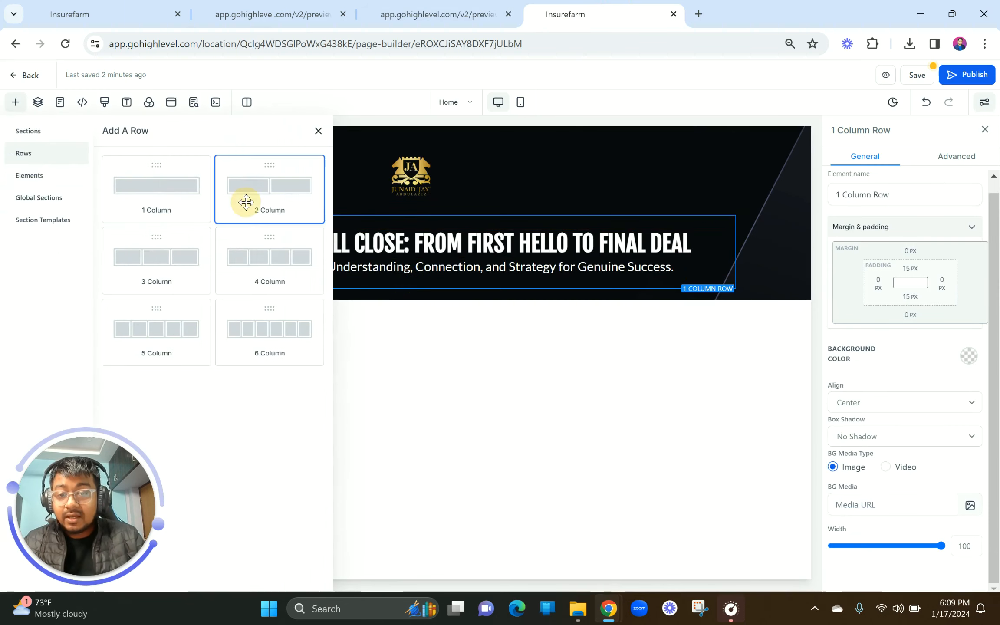
Add an Image element to the first column of the two-column row
click(230, 332)
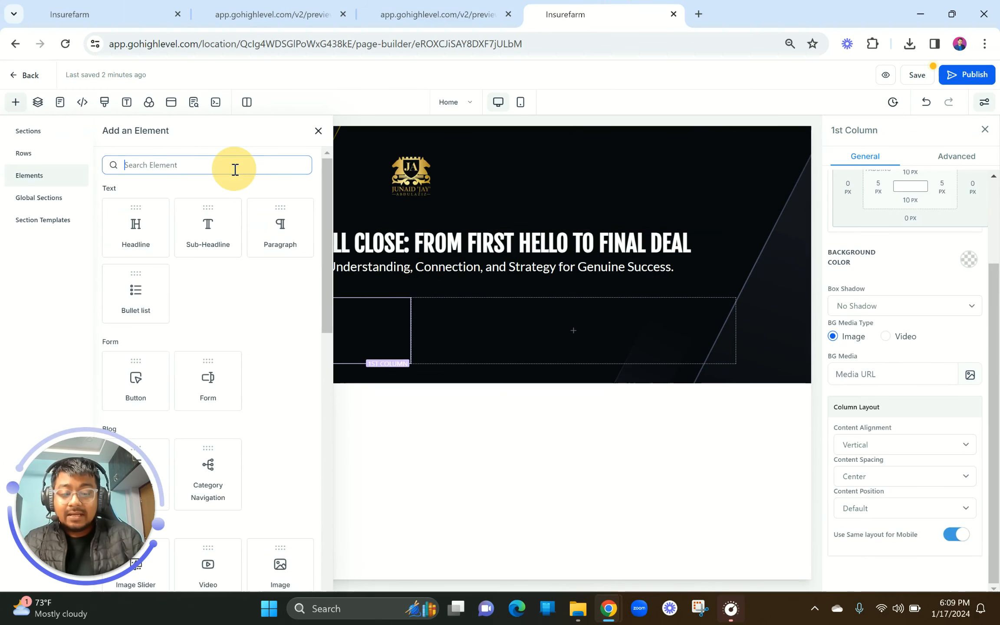
text(image)
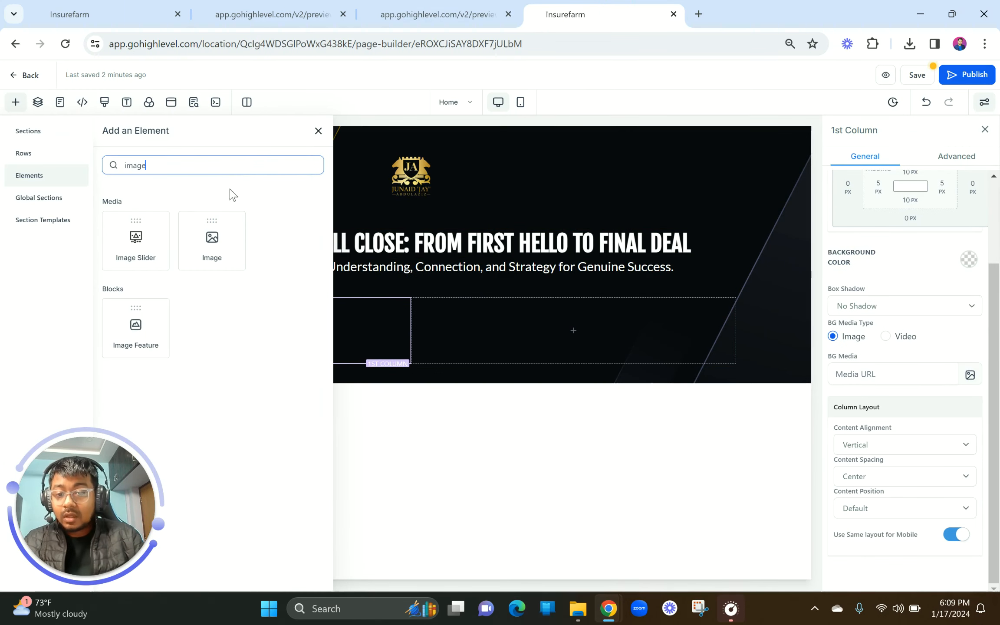
click(214, 219)
Copy the ONE CALL CLOSE text from the reference page and place a duplicate of the subheadline in the second column
click(386, 12)
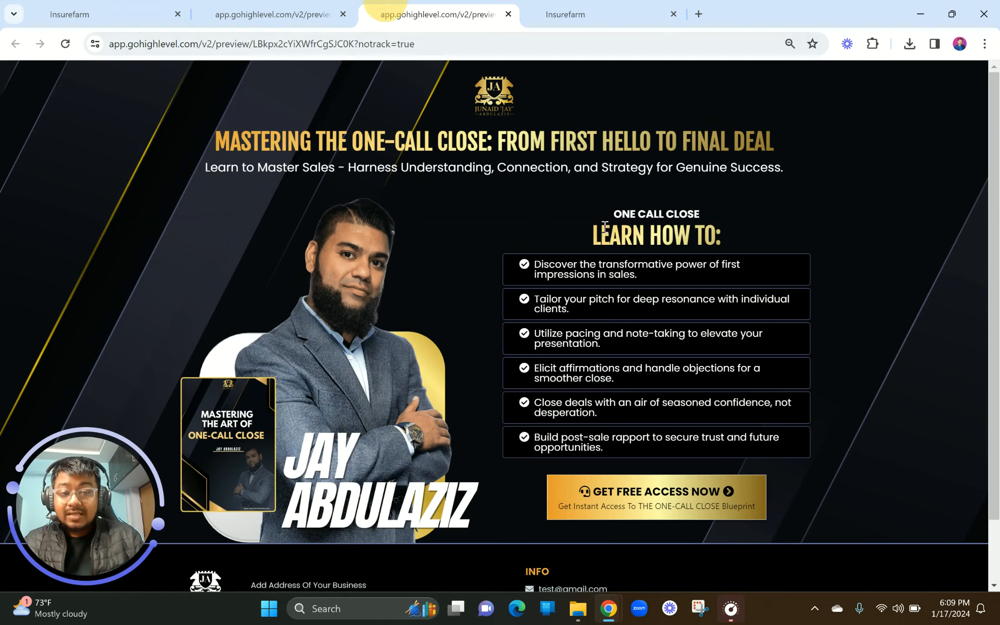
drag(612, 217, 717, 211)
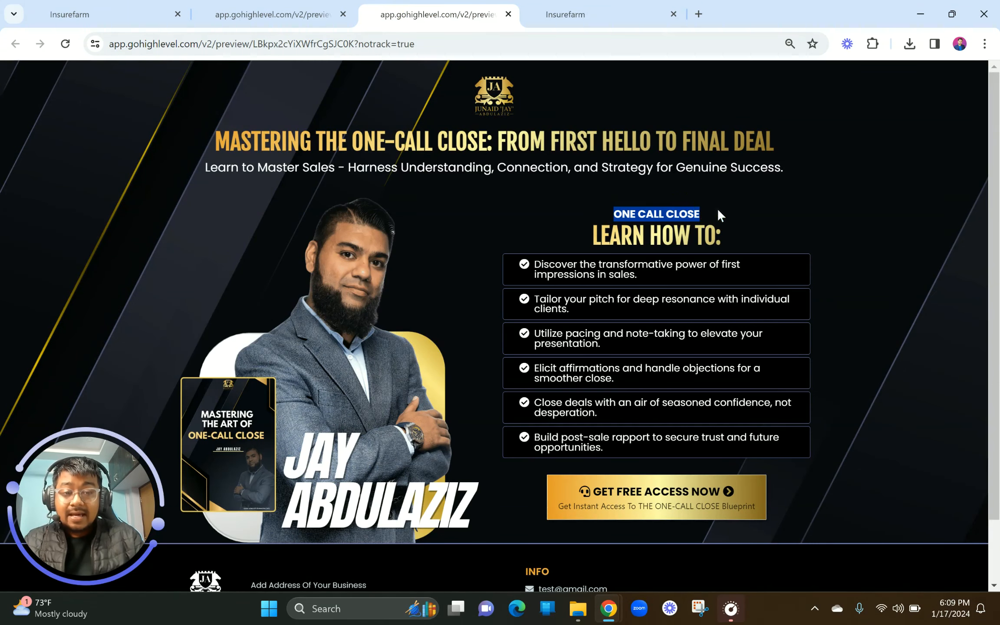
click(542, 14)
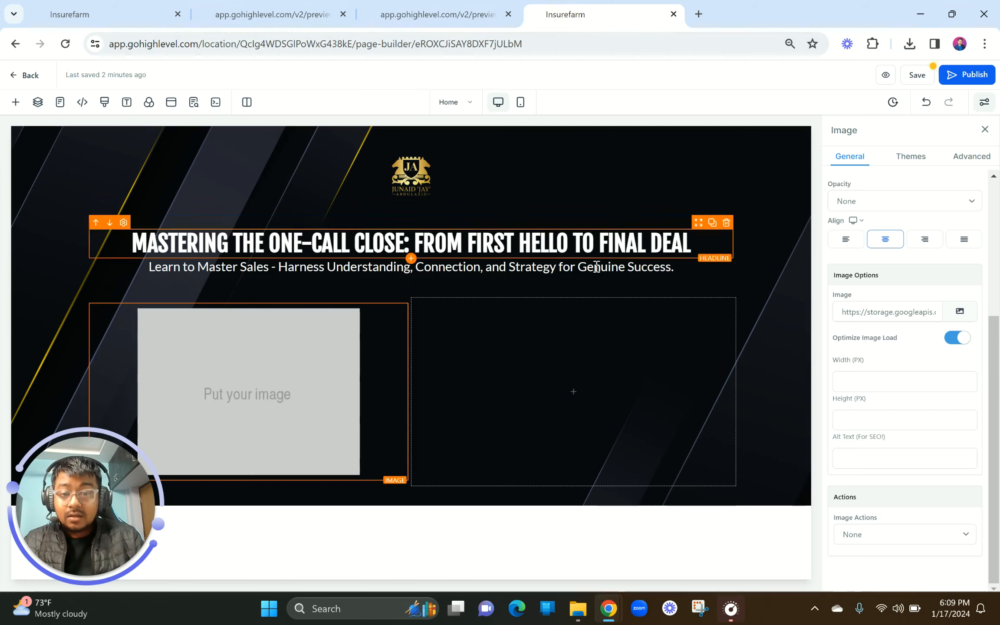
click(713, 255)
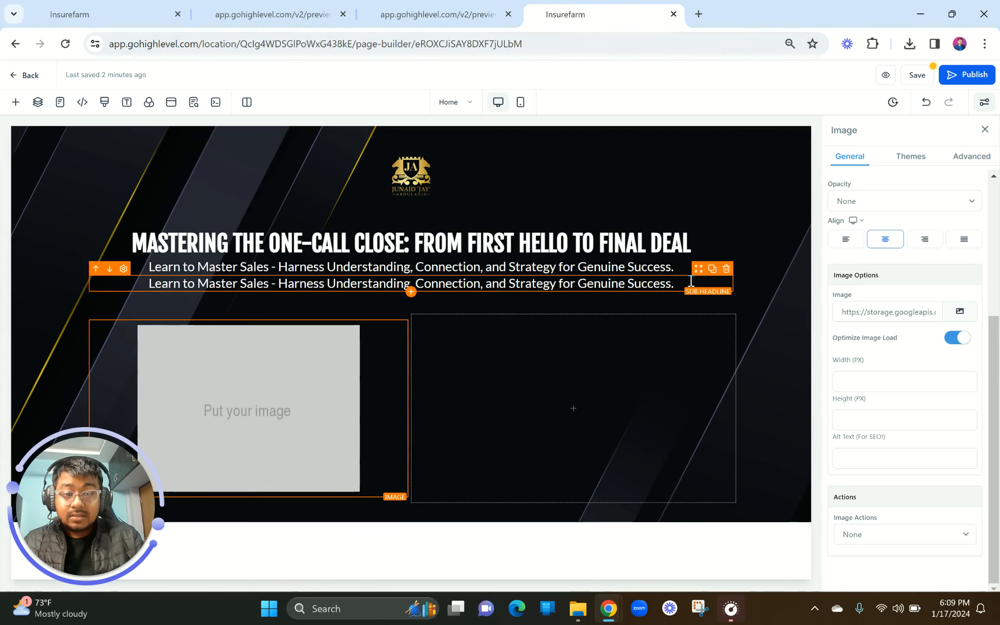
drag(703, 277, 709, 347)
Replace the second column's subheadline text with ONE CALL CLOSE and remove the empty line above it
click(572, 399)
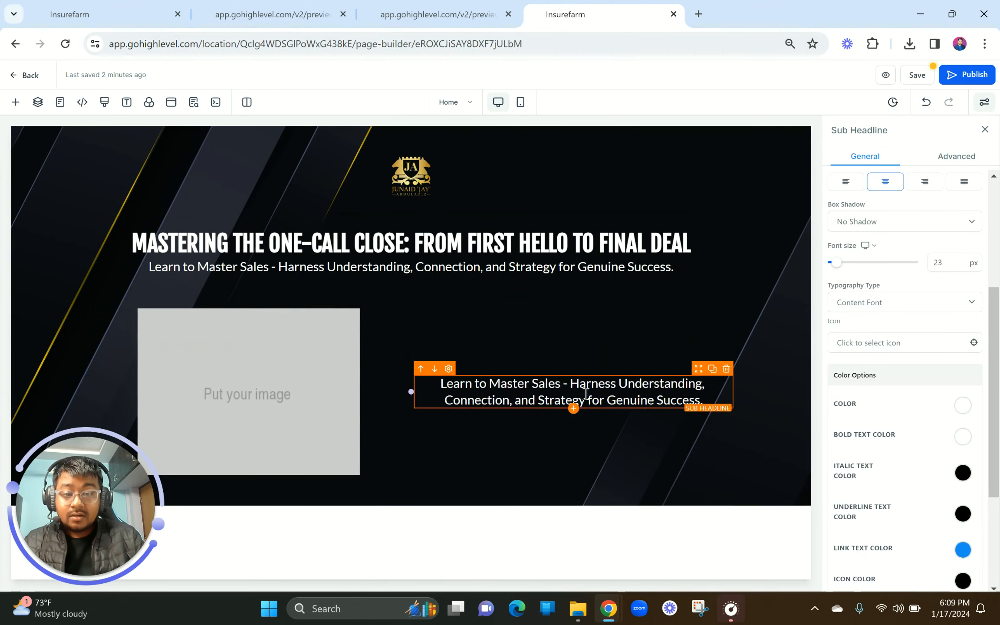
triple_click(584, 393)
text(ONE CALL CLOSE)
click(528, 402)
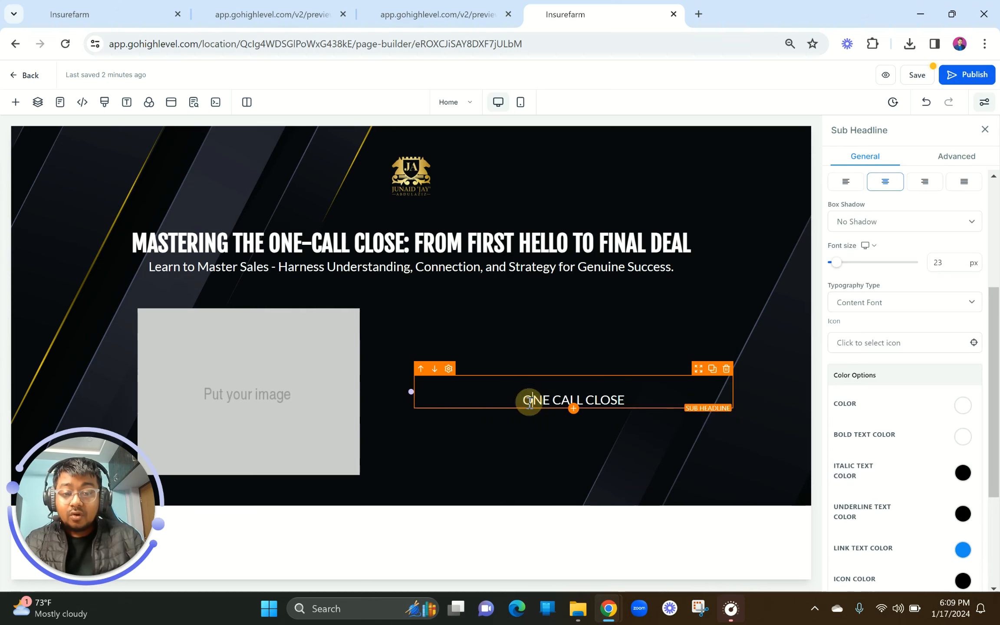
key(BackSpace)
Duplicate the ONE CALL CLOSE subheadline and delete the extra copy
scroll(713, 384, up, 5)
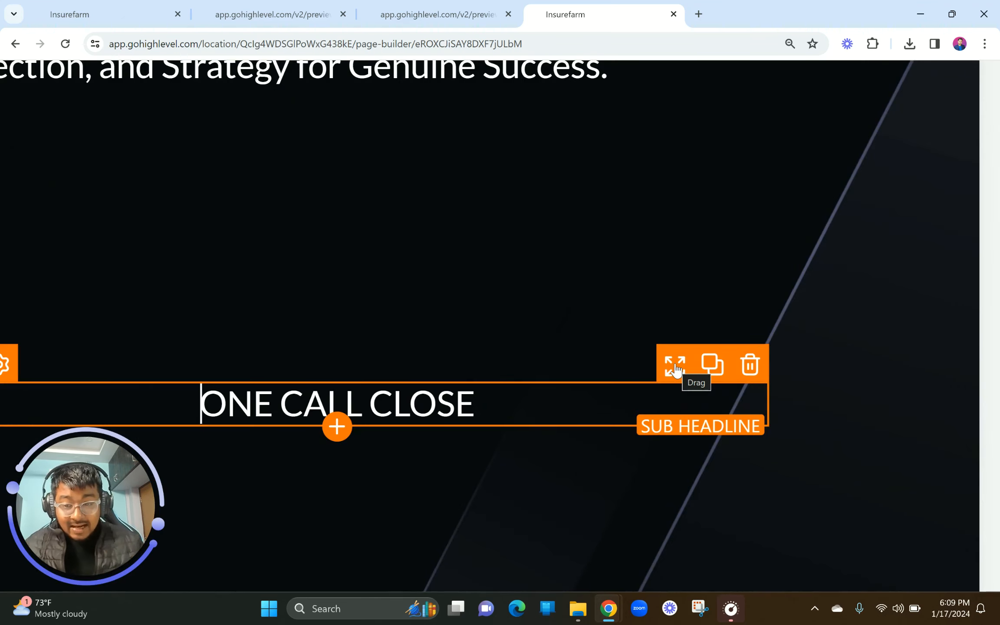
click(714, 368)
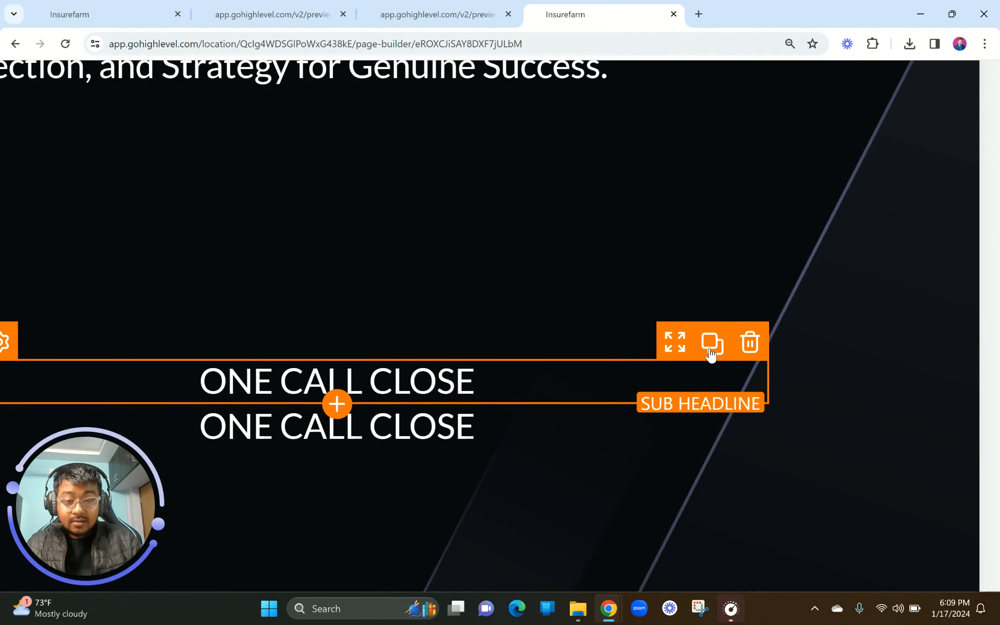
click(711, 354)
click(744, 331)
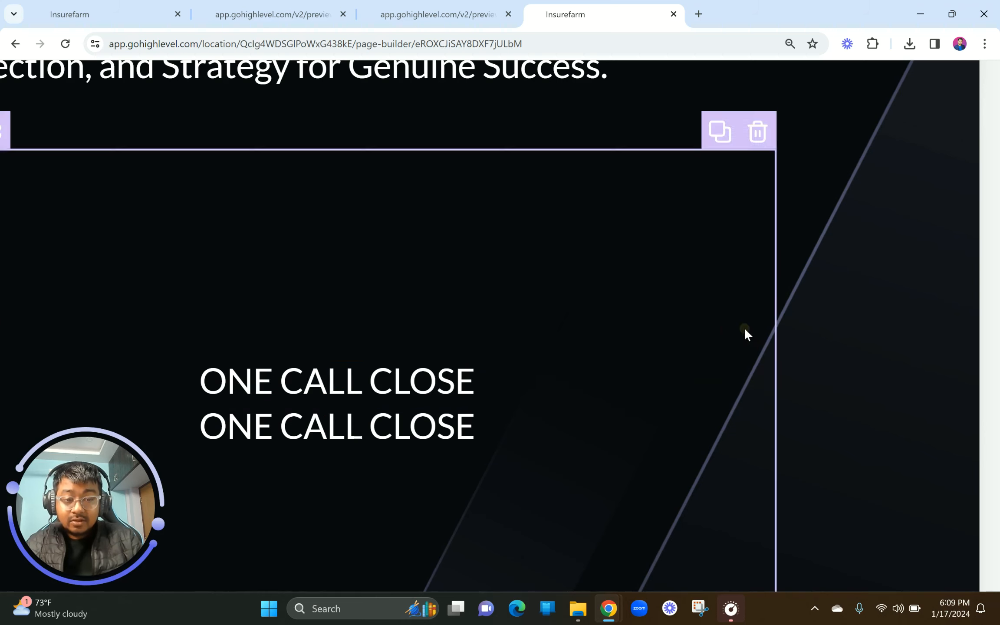
click(752, 343)
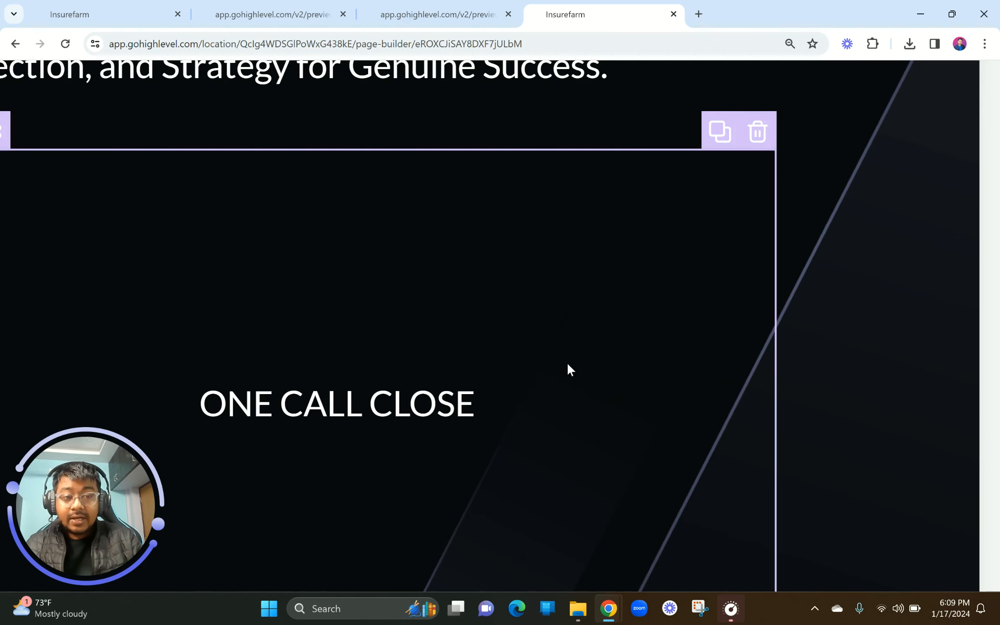
scroll(568, 361, down, 5)
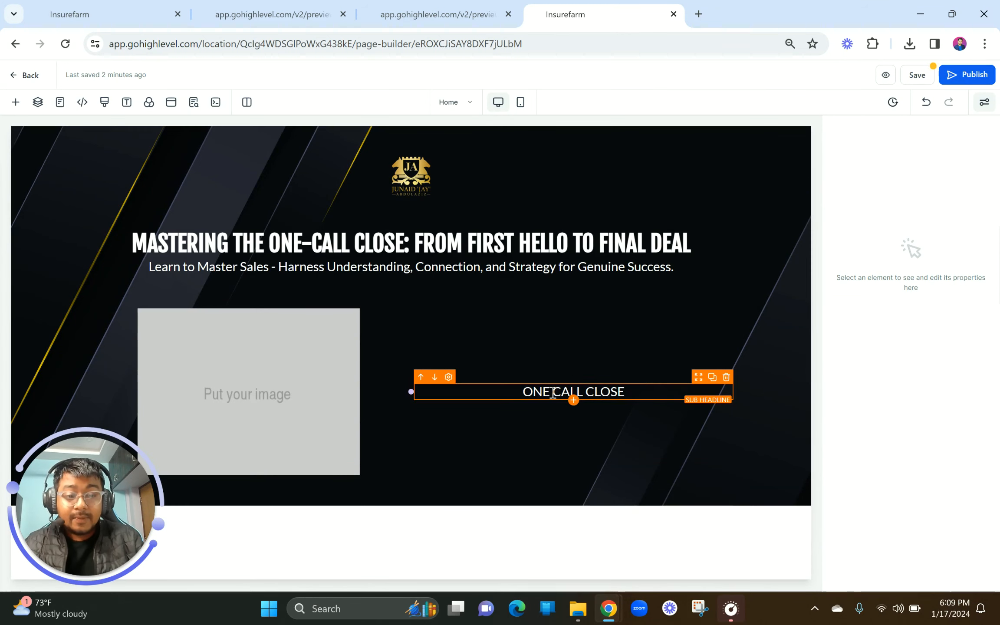
Compare the ONE CALL CLOSE subheadline with the reference page and make its text bold
click(417, 13)
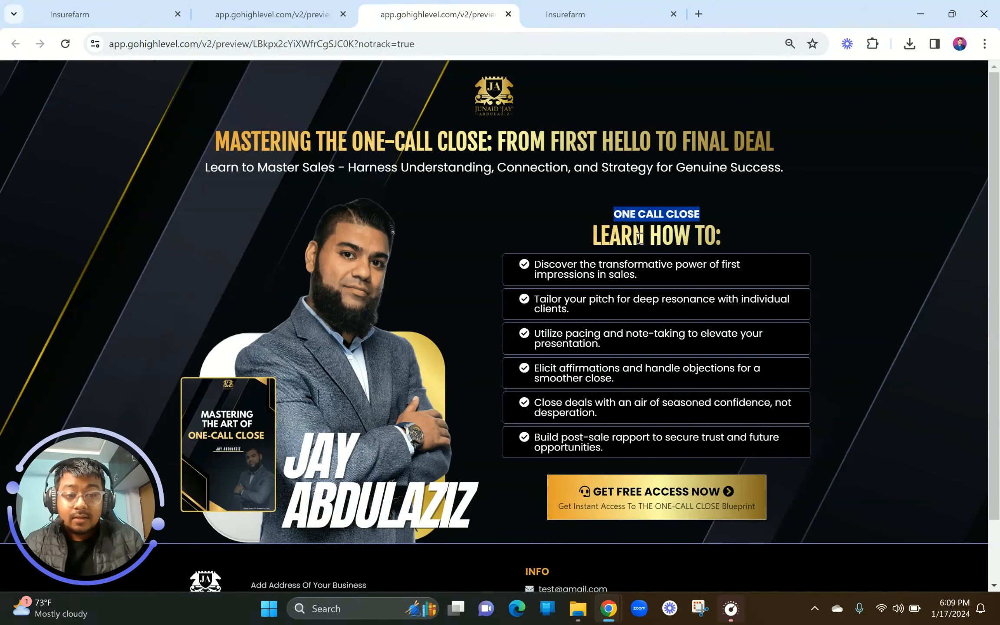
click(538, 12)
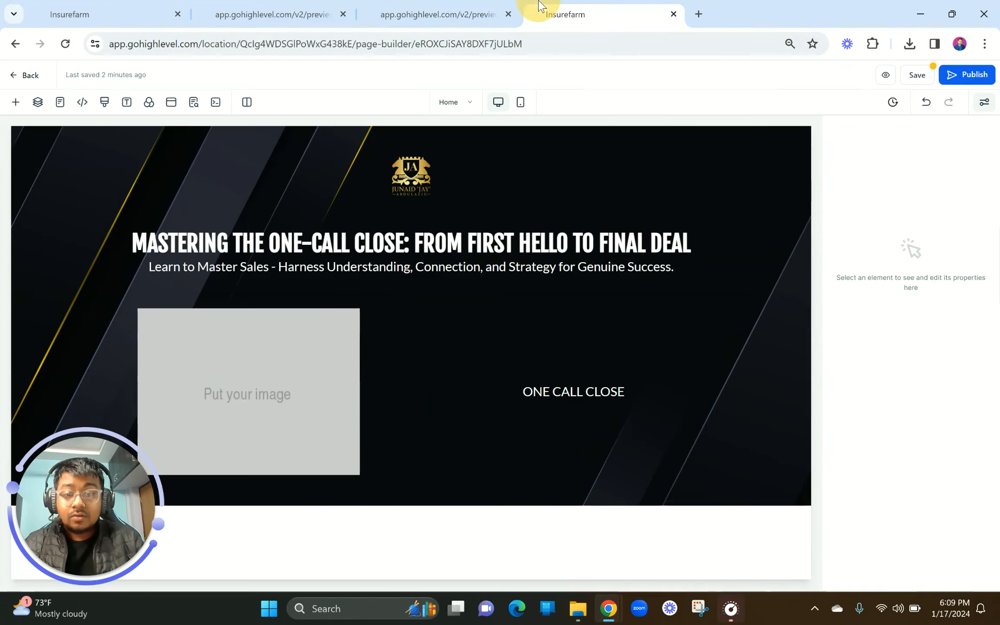
triple_click(568, 385)
click(540, 416)
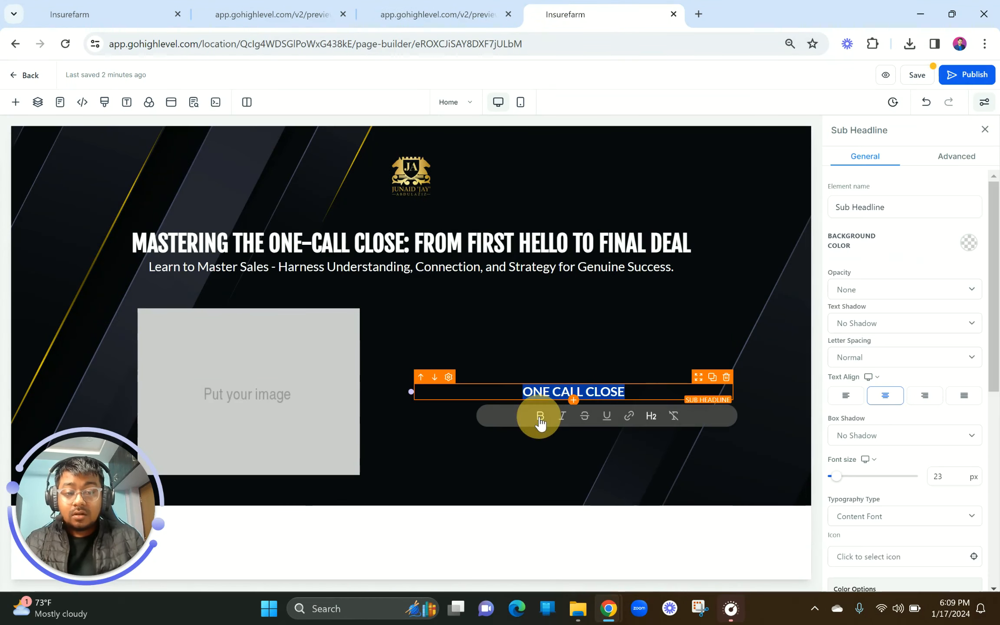
Look up the font details of the ONE CALL CLOSE text on the reference page
click(495, 6)
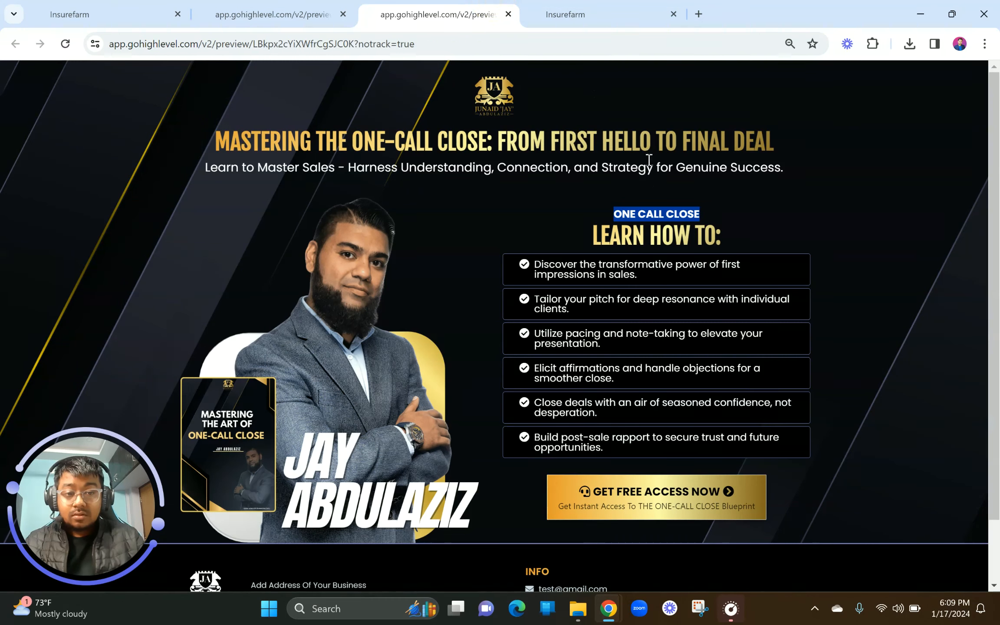
right_click(650, 211)
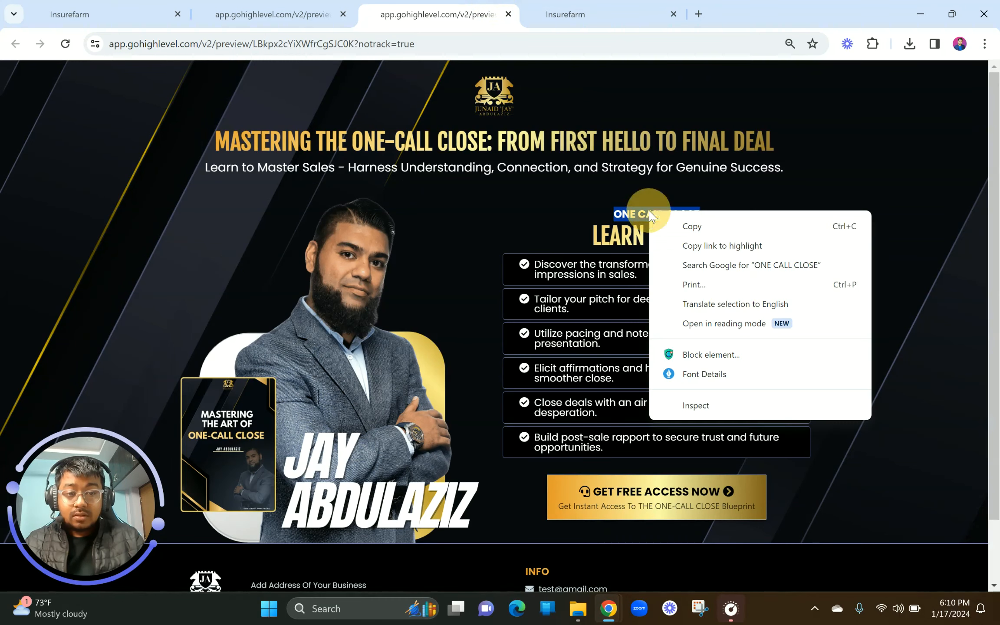
click(686, 373)
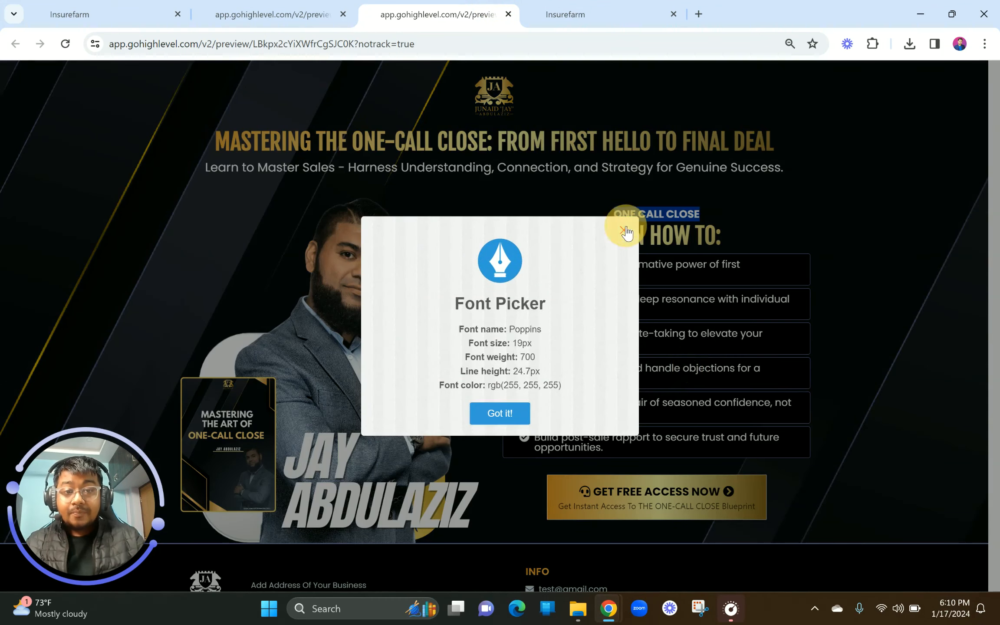
Return to the page builder and set the page's content font to Poppins in the typography settings
click(592, 10)
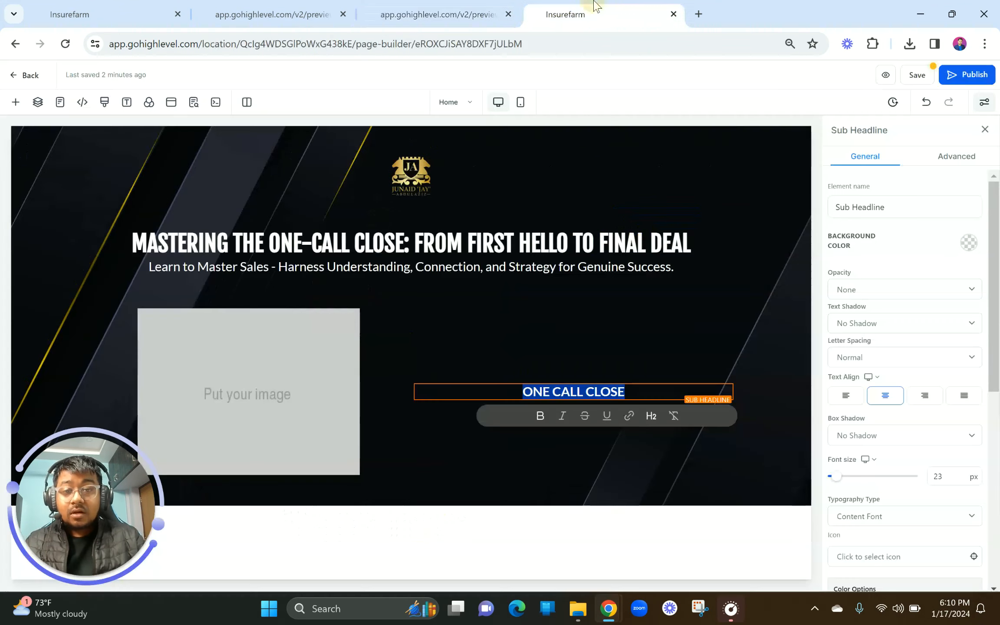
click(104, 102)
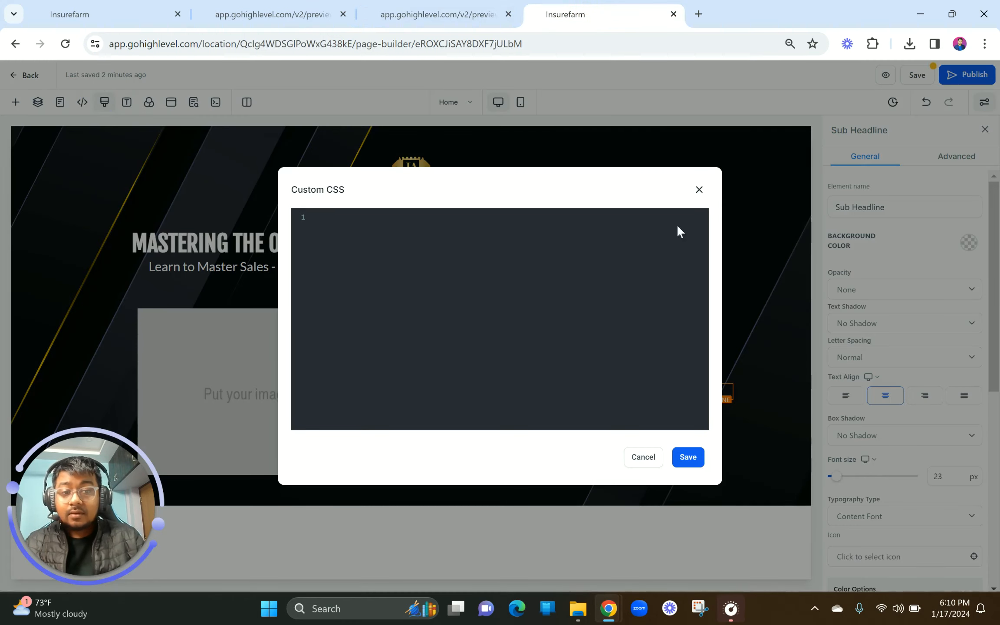
click(699, 191)
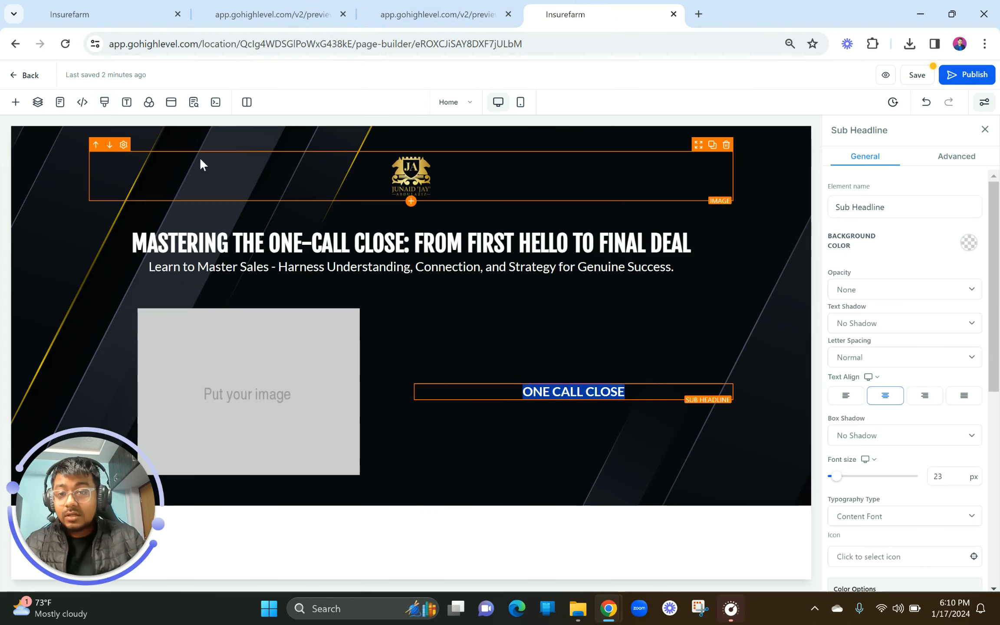
click(127, 102)
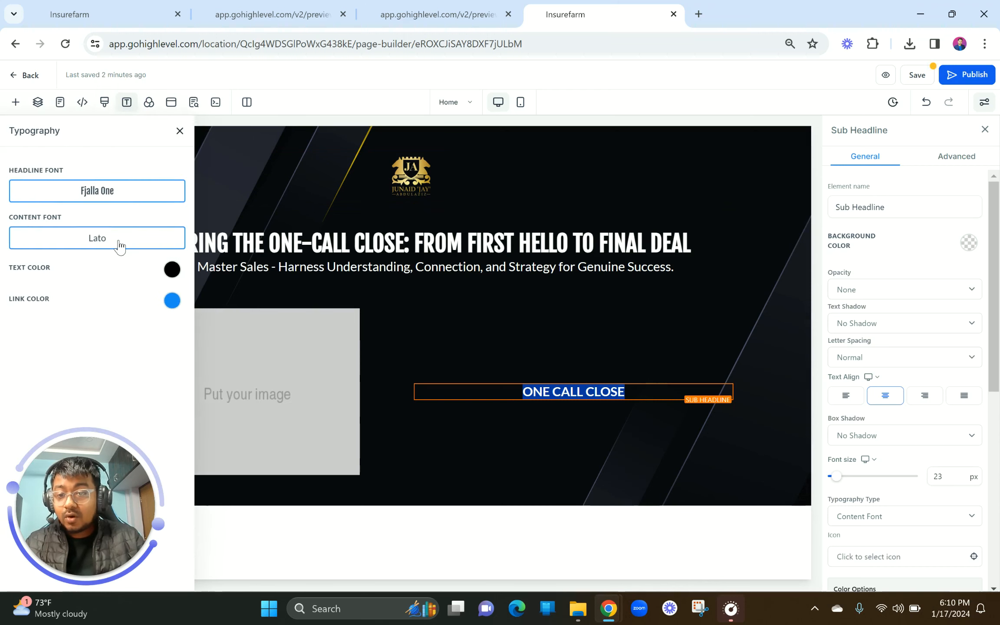
click(118, 245)
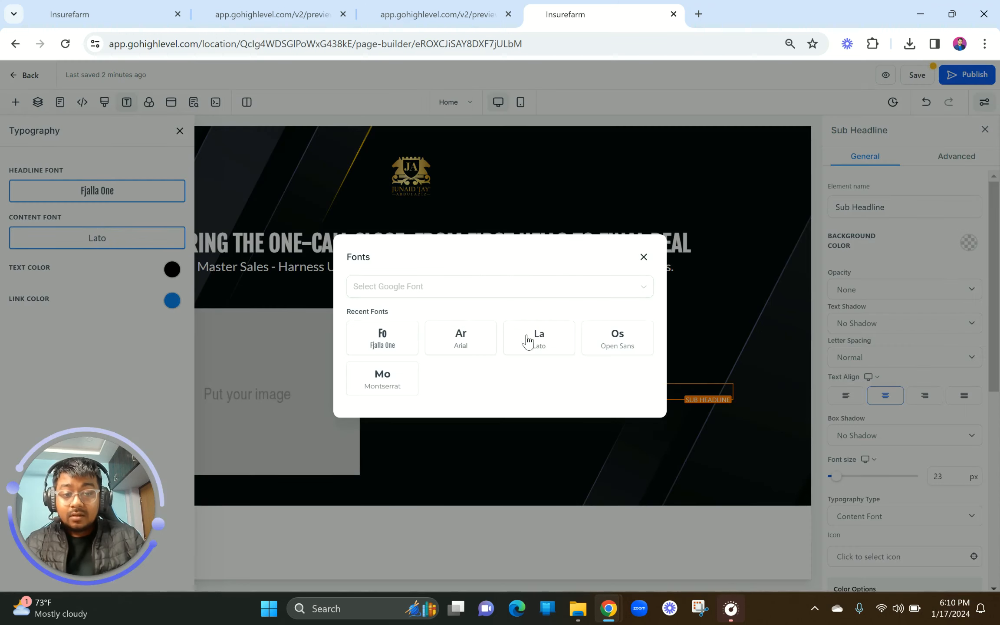
click(461, 292)
text(p)
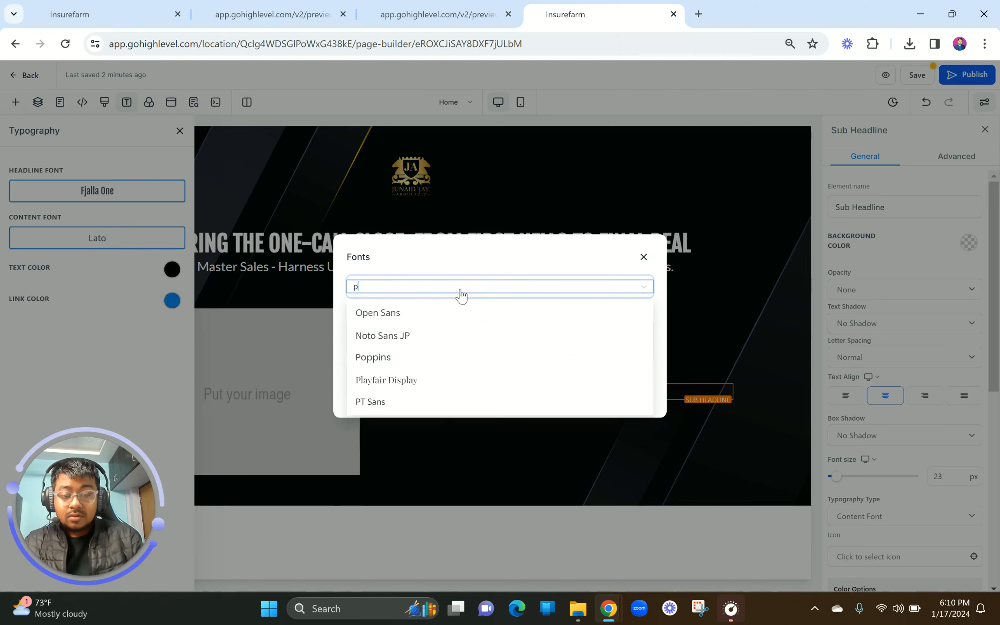
text(opp)
click(447, 313)
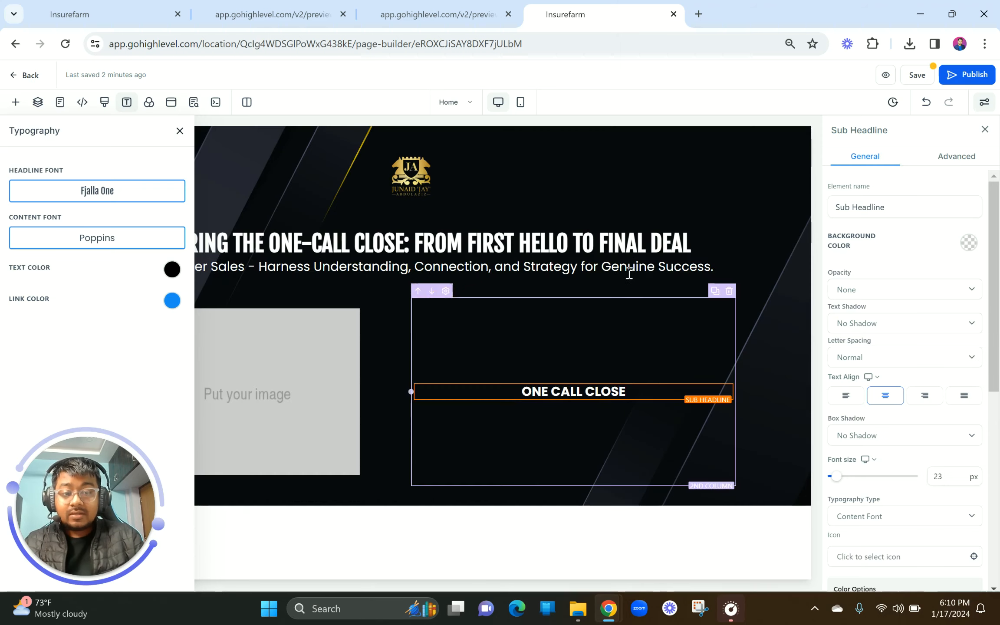
Copy the LEARN HOW TO: heading text from the reference page and close the builder's typography settings
click(434, 14)
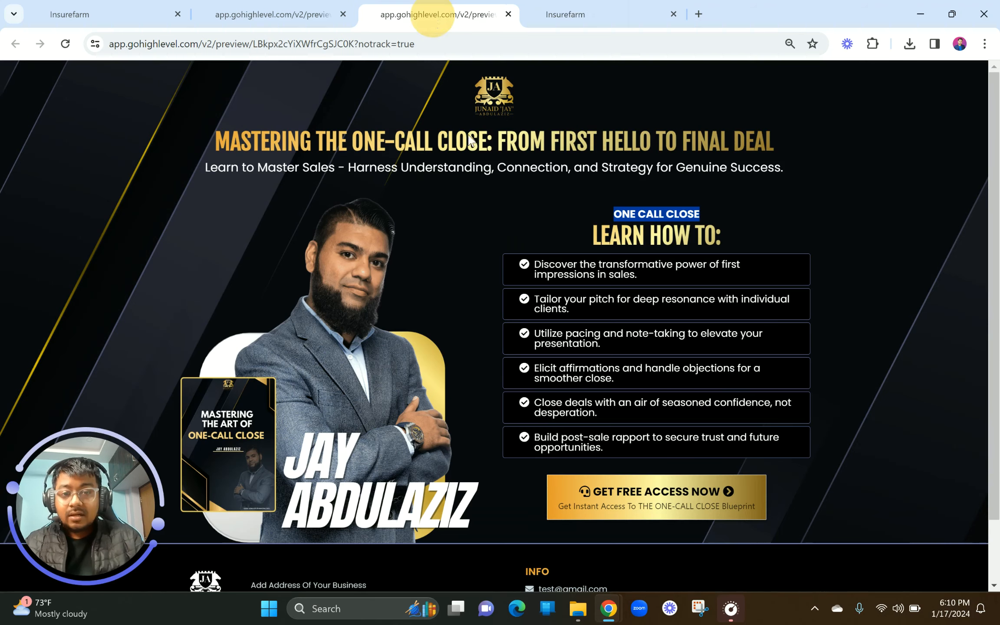
drag(591, 231, 737, 235)
key(ctrl+c)
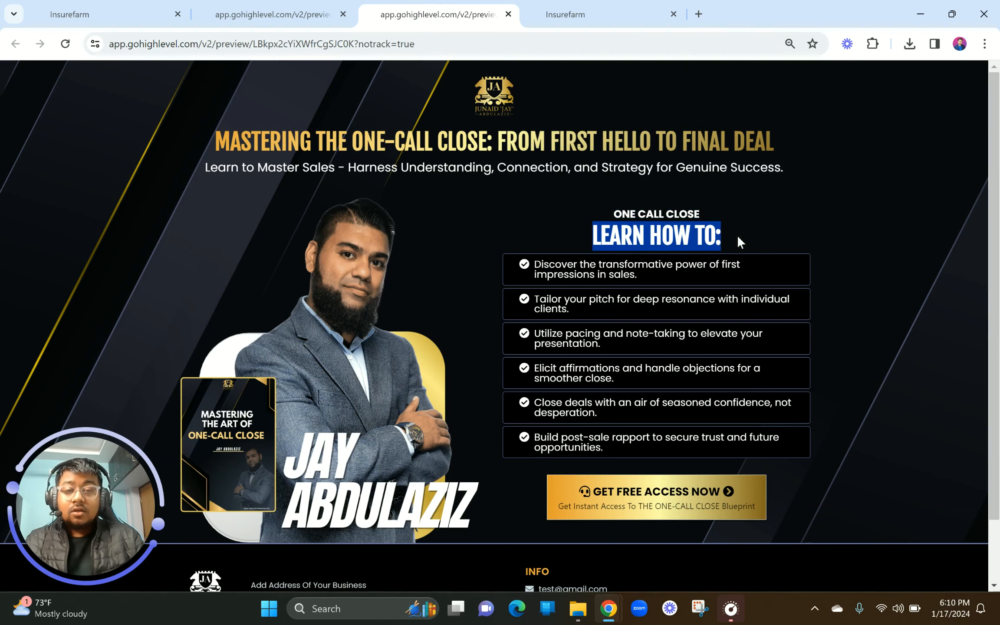
click(584, 14)
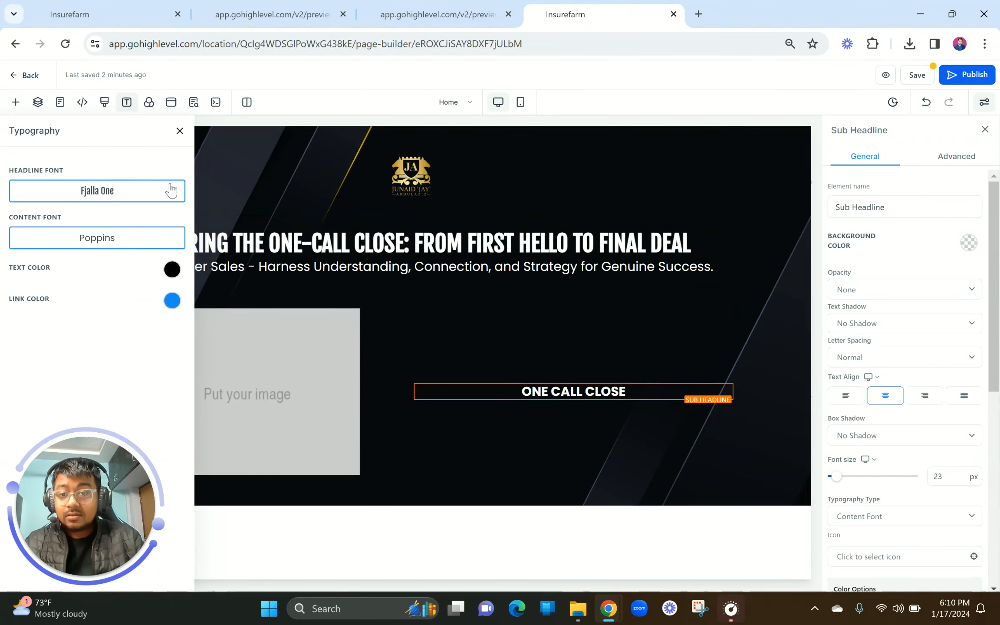
click(184, 134)
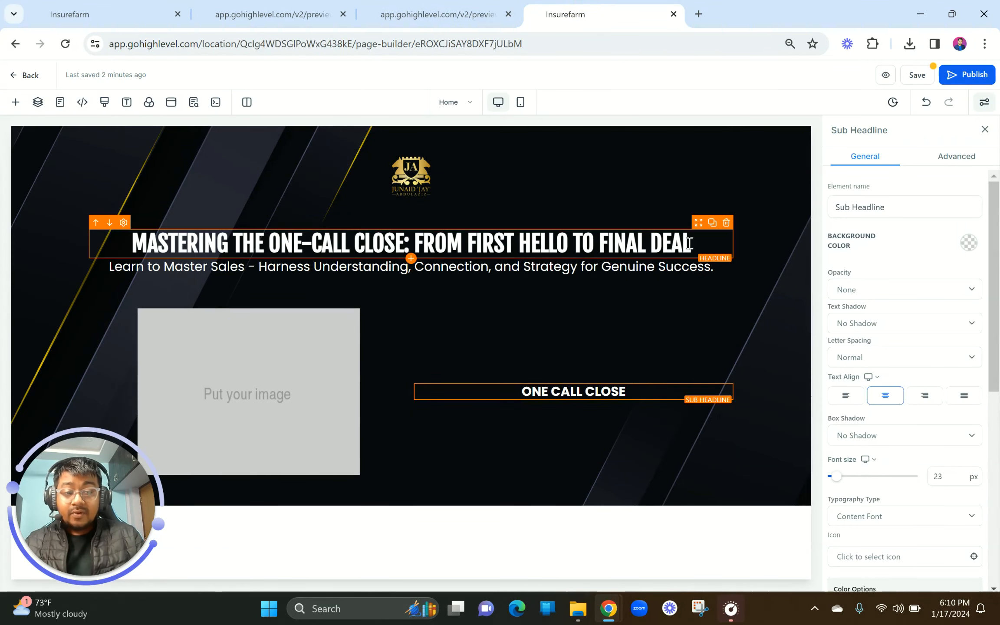
Duplicate the main headline into the second column below ONE CALL CLOSE and replace its text with LEARN HOW TO:
click(712, 222)
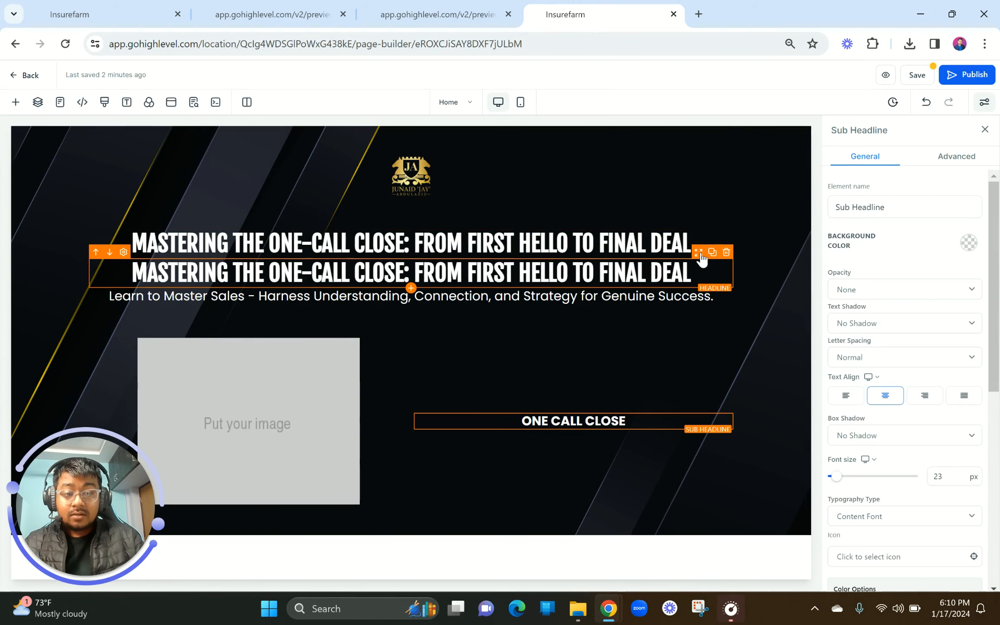
drag(701, 259, 722, 432)
double_click(634, 409)
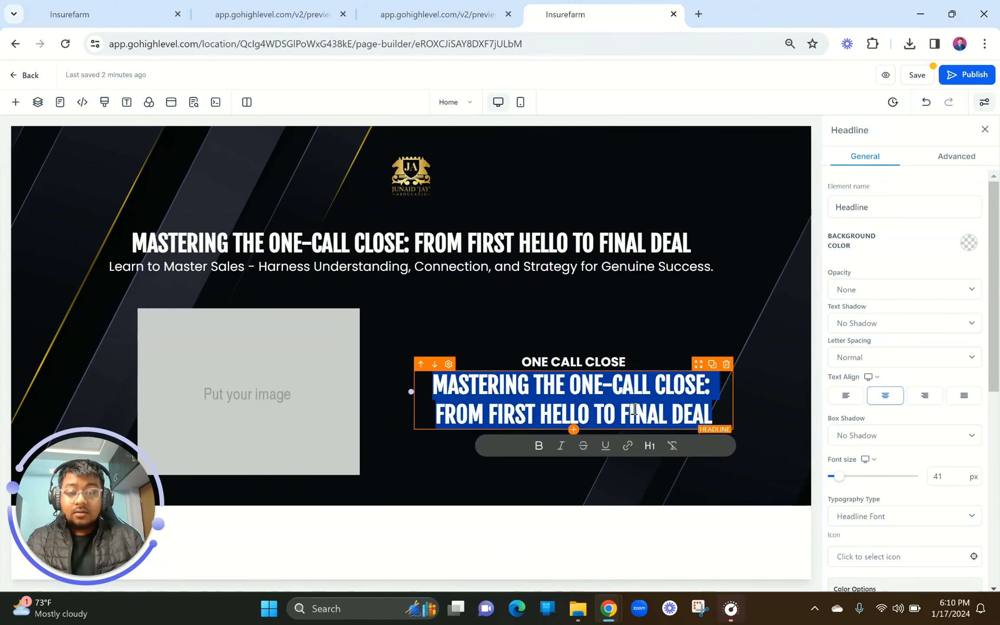
key(ctrl+v)
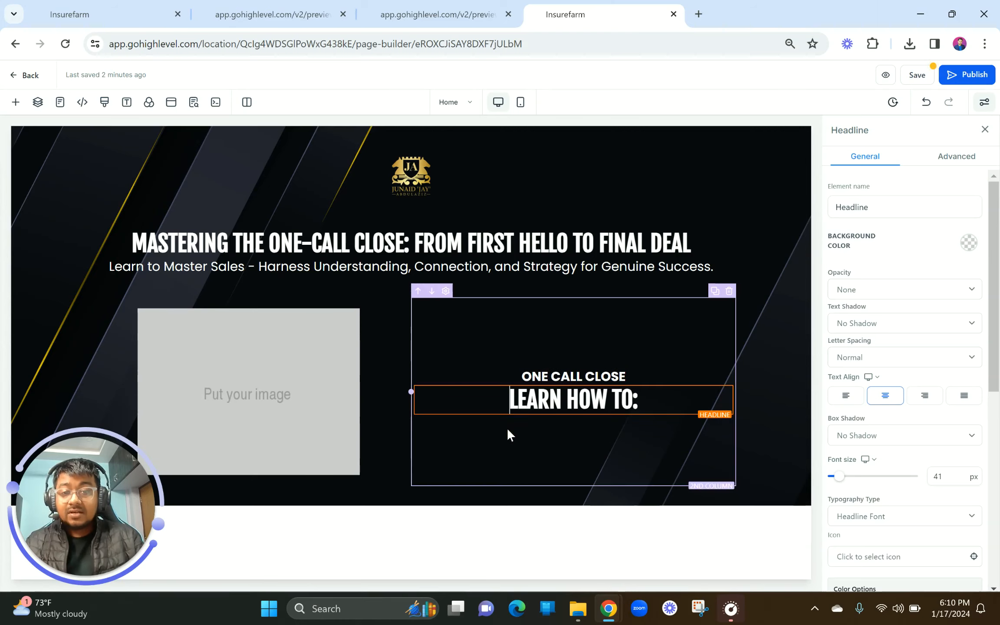
Copy the first checklist item's text under LEARN HOW TO: from the reference page
click(403, 6)
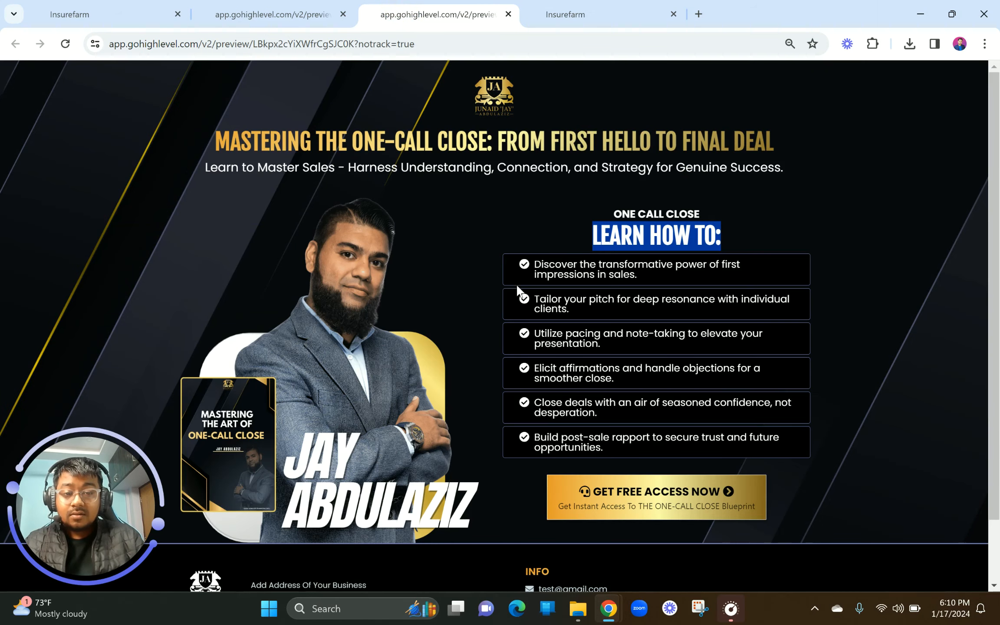
scroll(530, 248, up, 3)
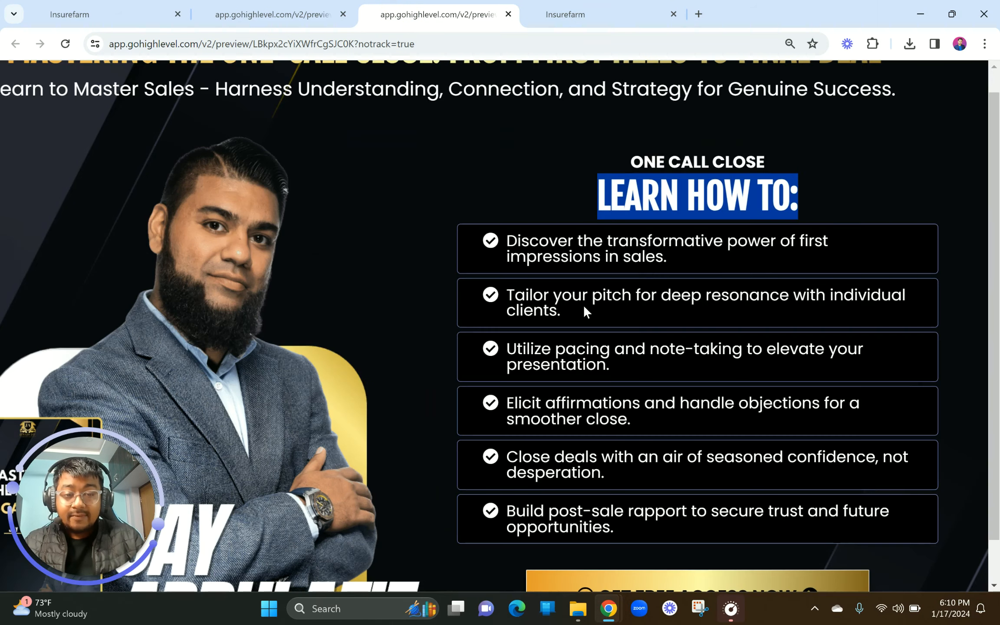
scroll(641, 271, right, 2)
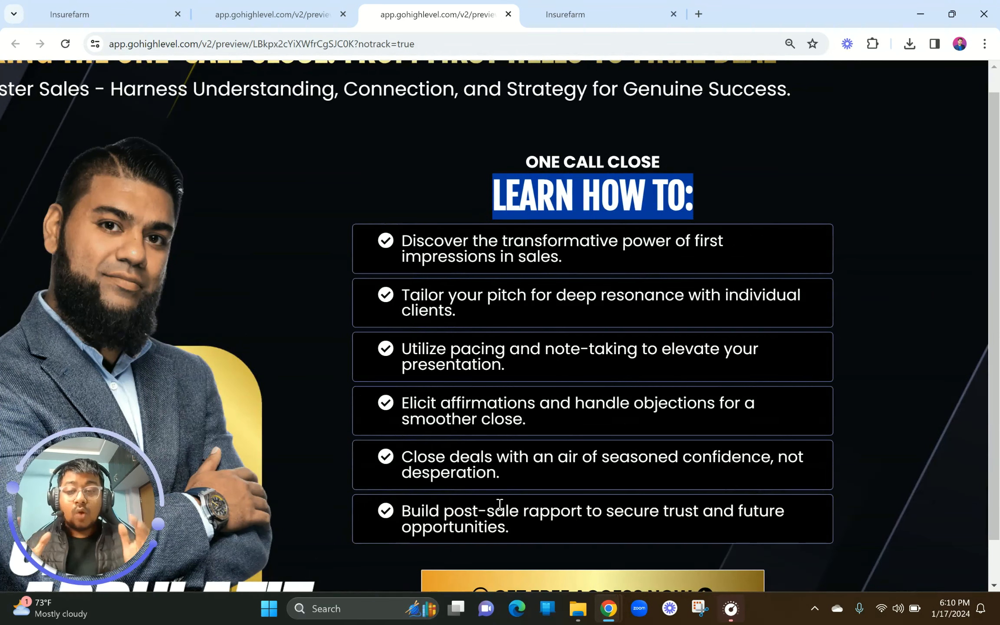
scroll(500, 504, down, 3)
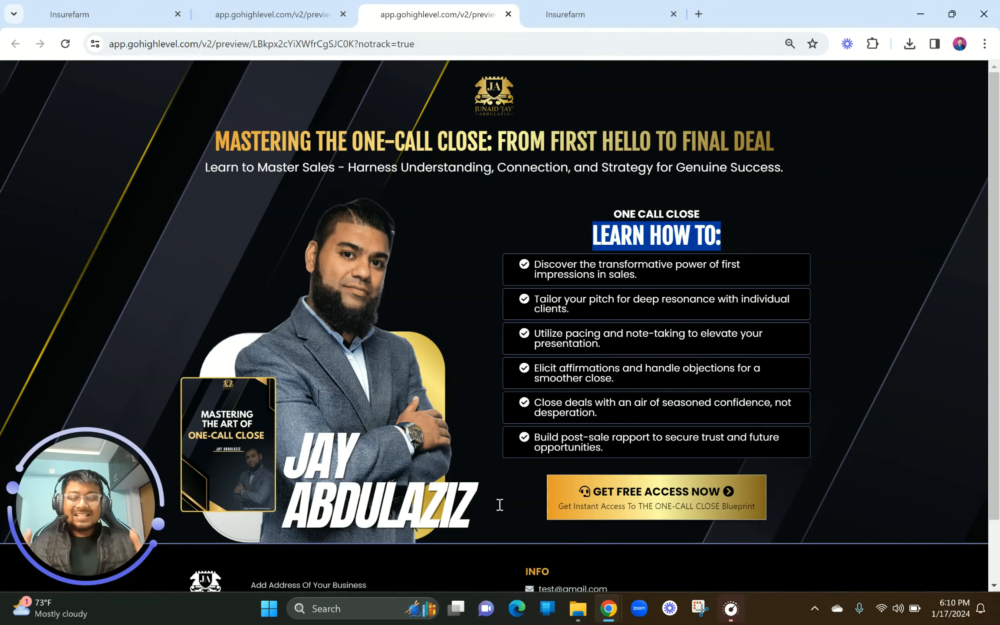
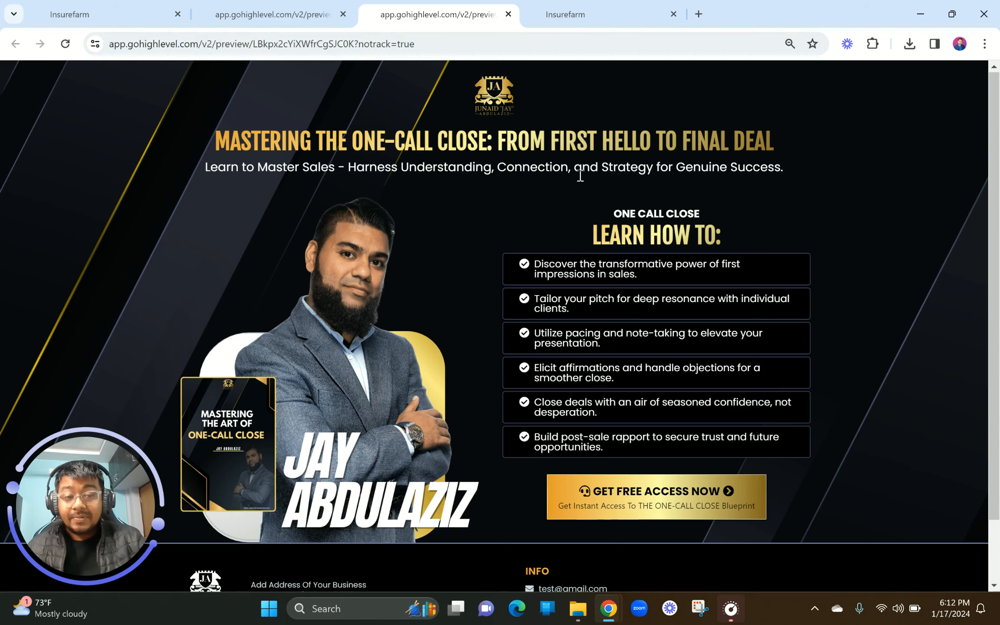
drag(537, 266, 653, 280)
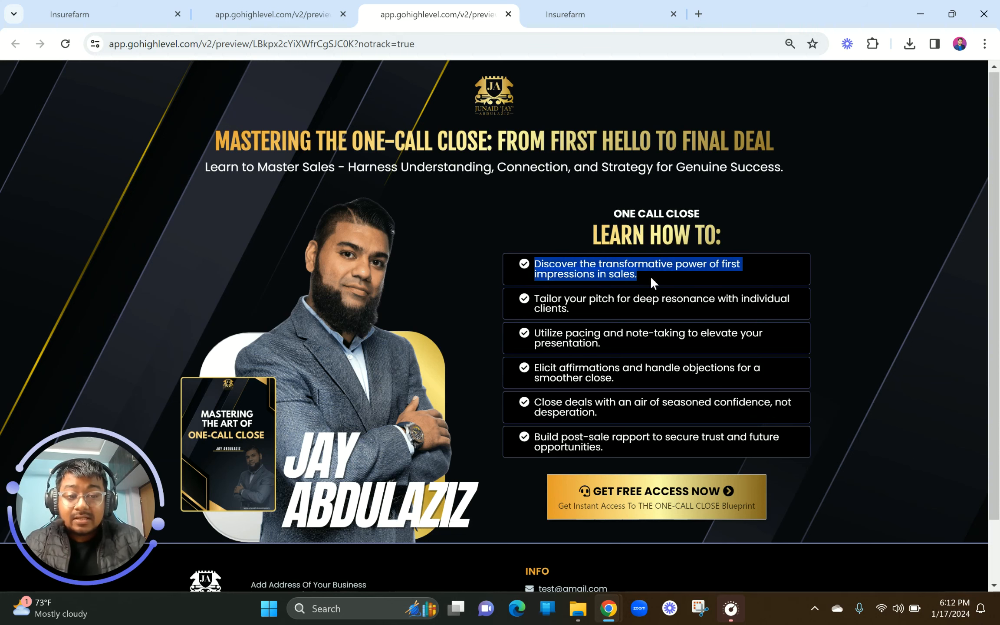
Return to the page builder and add a Bullet list element below LEARN HOW TO: in the second column
click(593, 6)
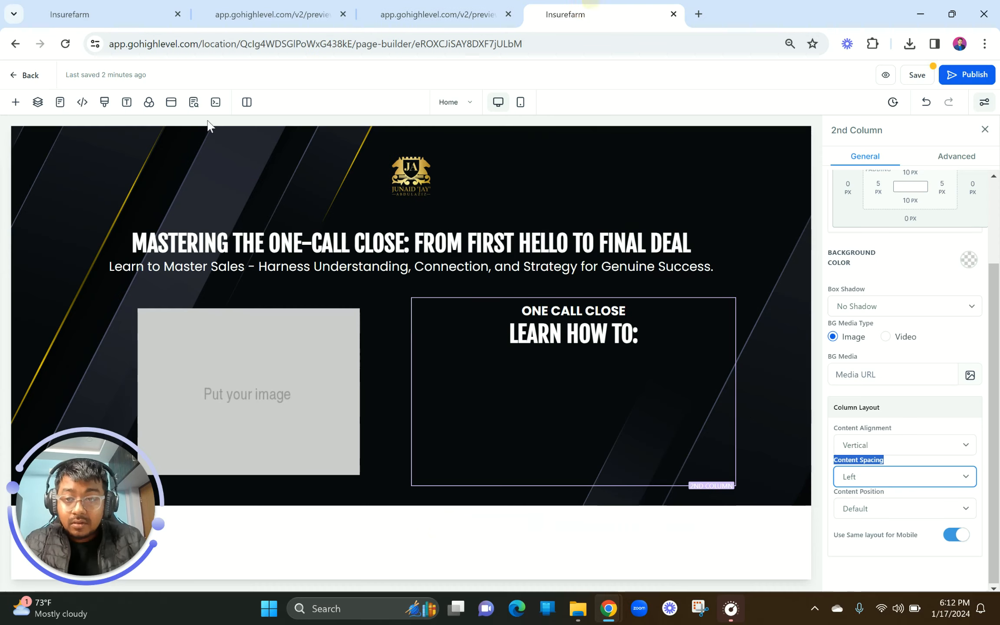
click(130, 104)
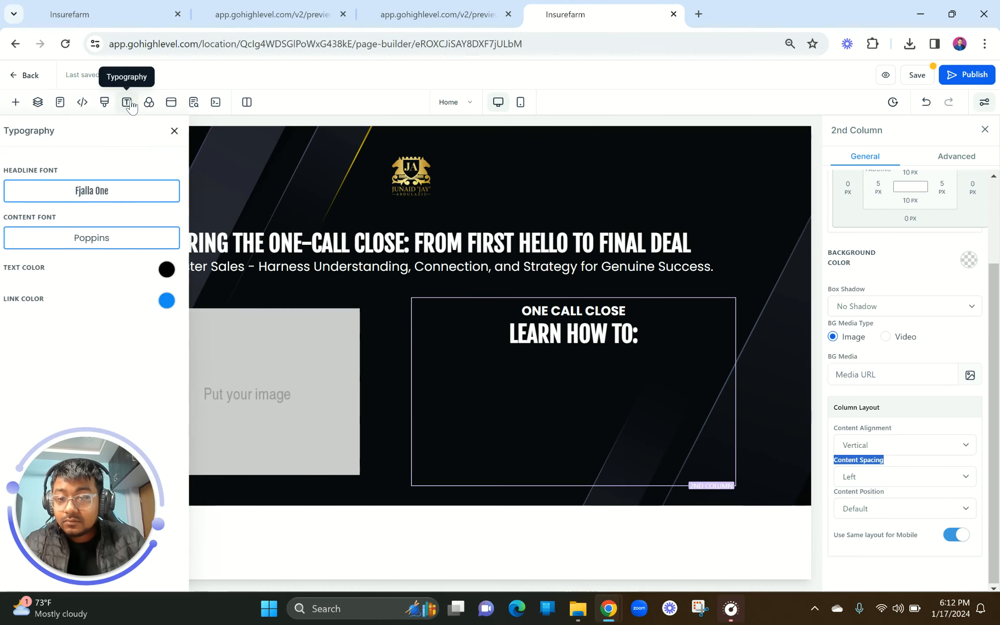
click(180, 130)
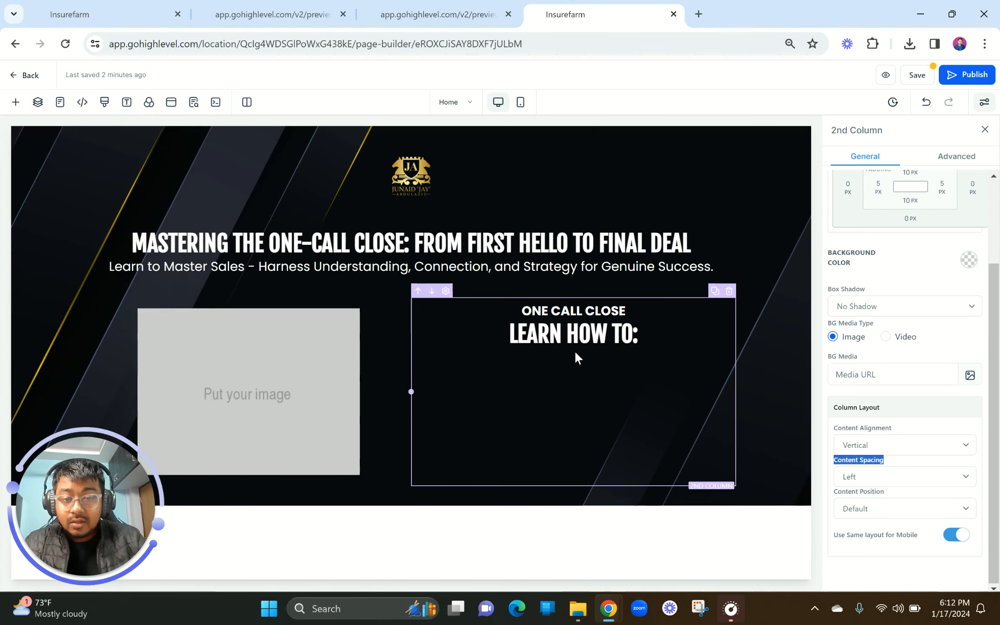
mouse_move(573, 346)
scroll(576, 350, up, 3)
scroll(575, 350, up, 1)
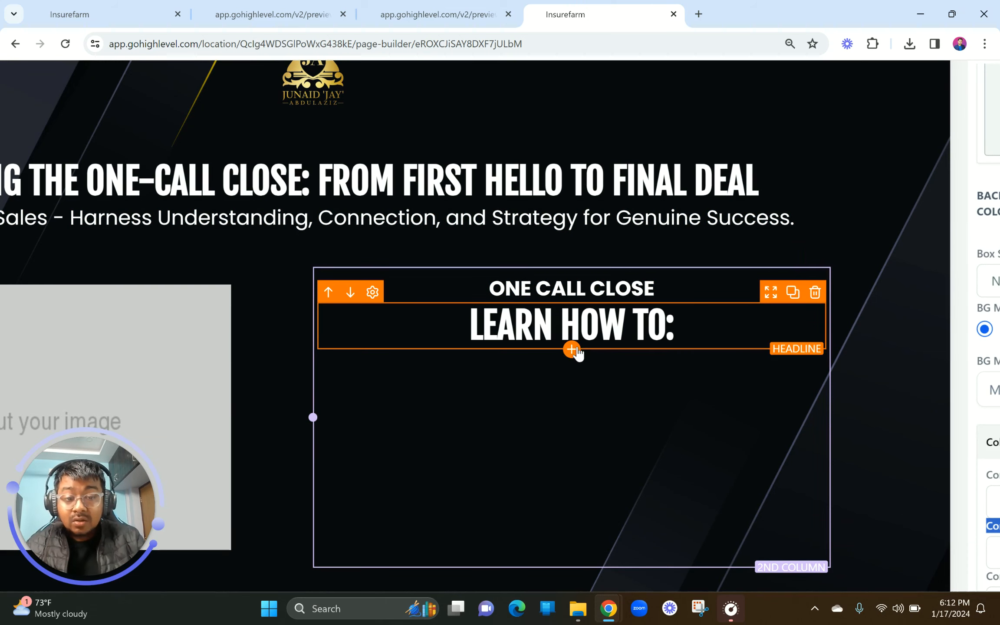
scroll(572, 356, down, 3)
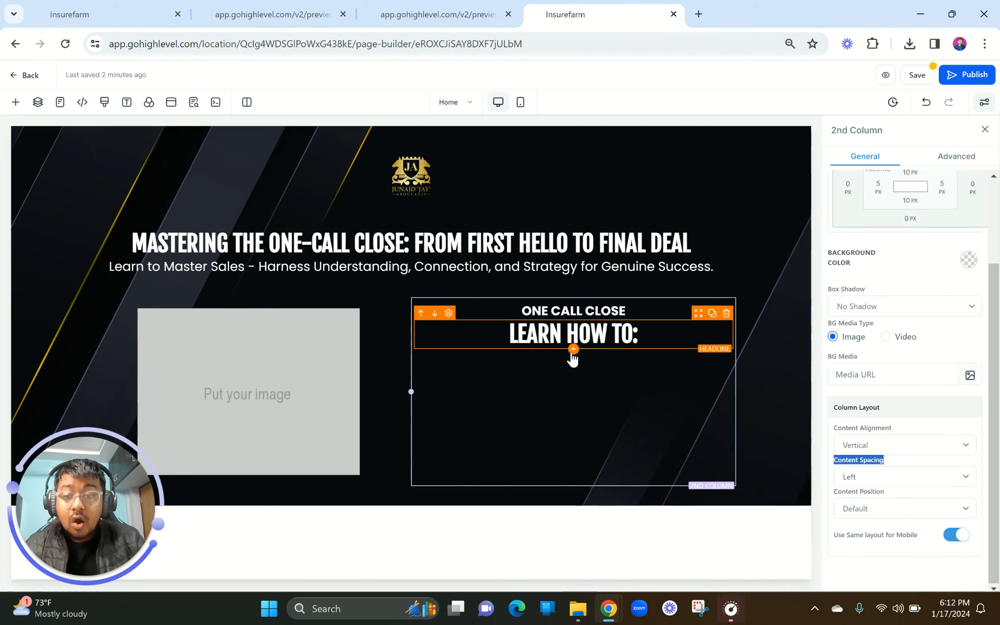
click(15, 103)
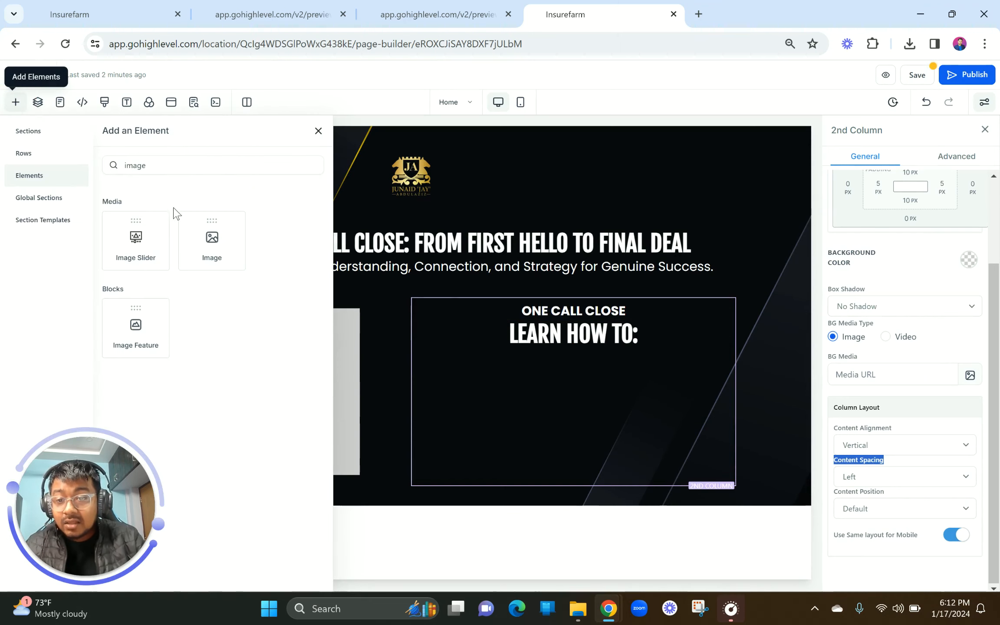
double_click(109, 161)
text(bull)
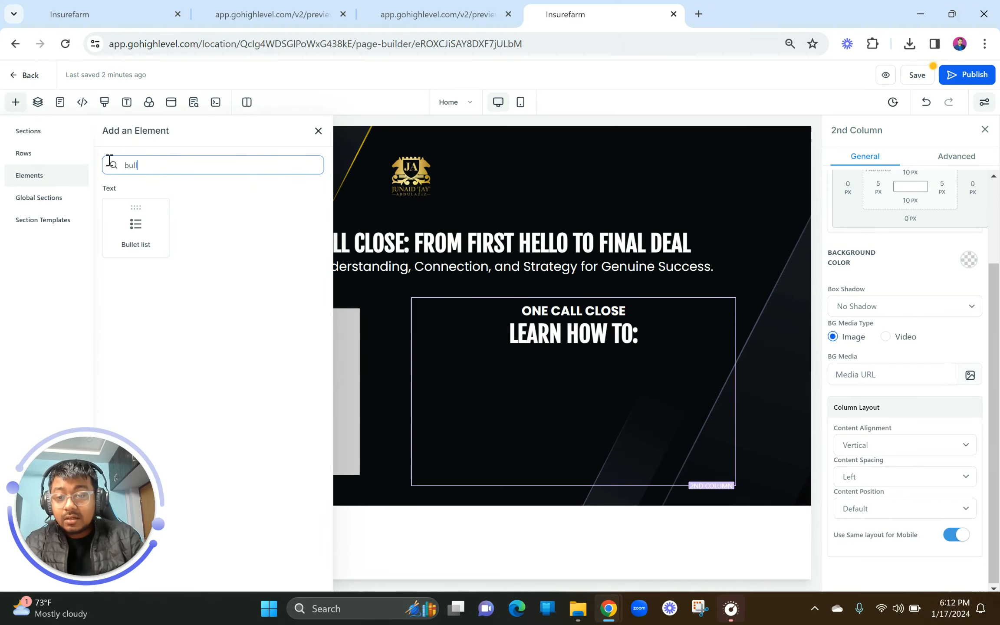
drag(138, 230, 596, 393)
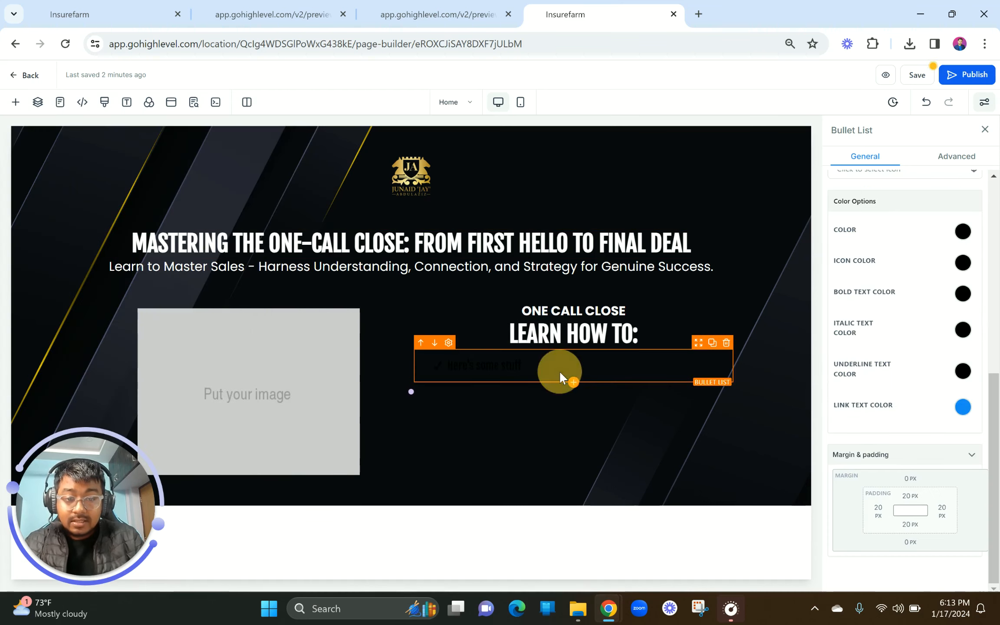
Set the bullet list's text color and icon color to white
click(962, 228)
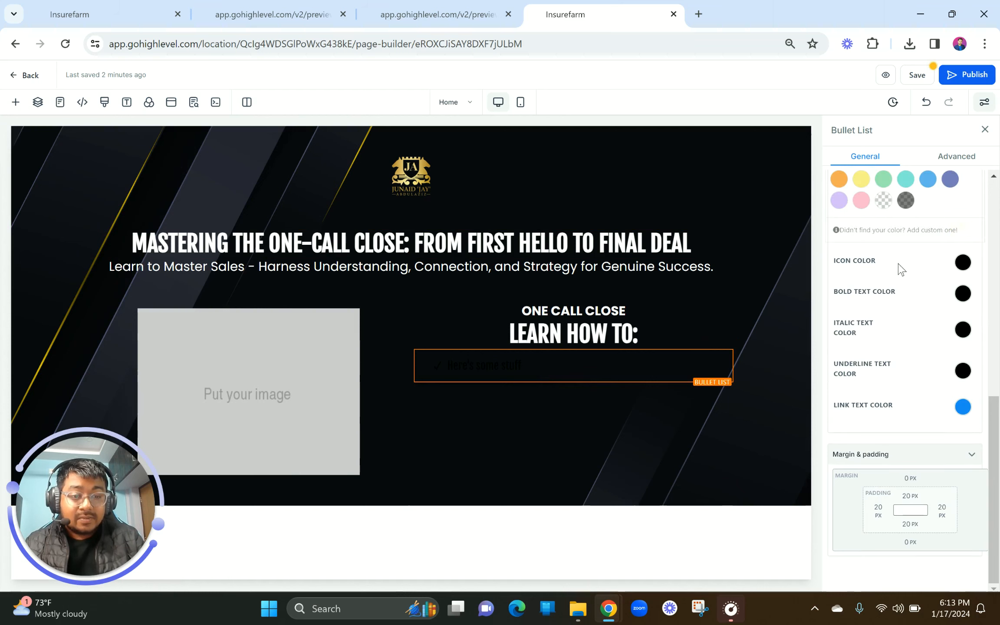
scroll(898, 241, up, 2)
click(883, 236)
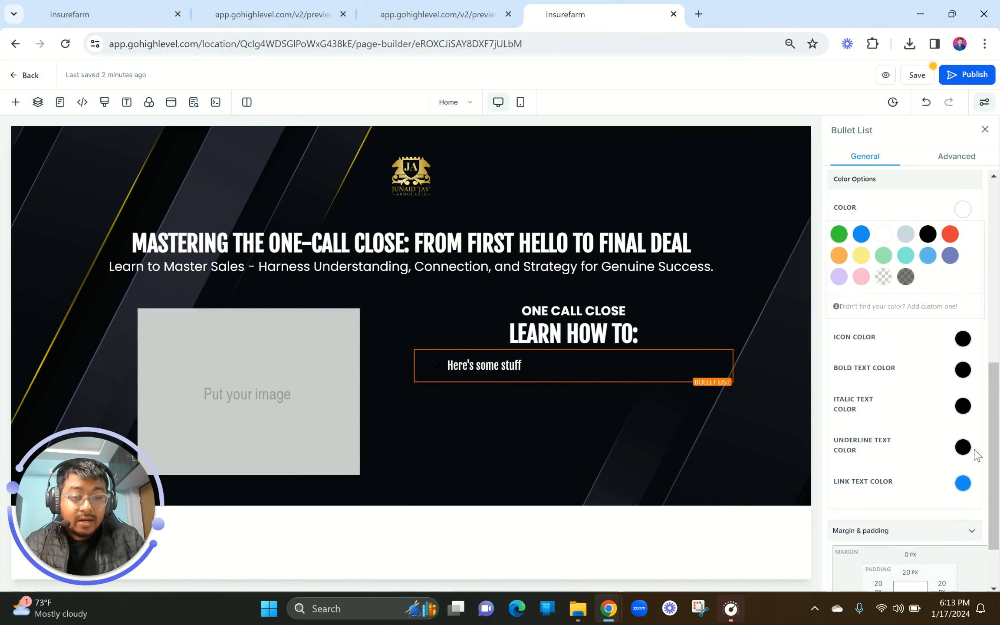
scroll(937, 479, down, 1)
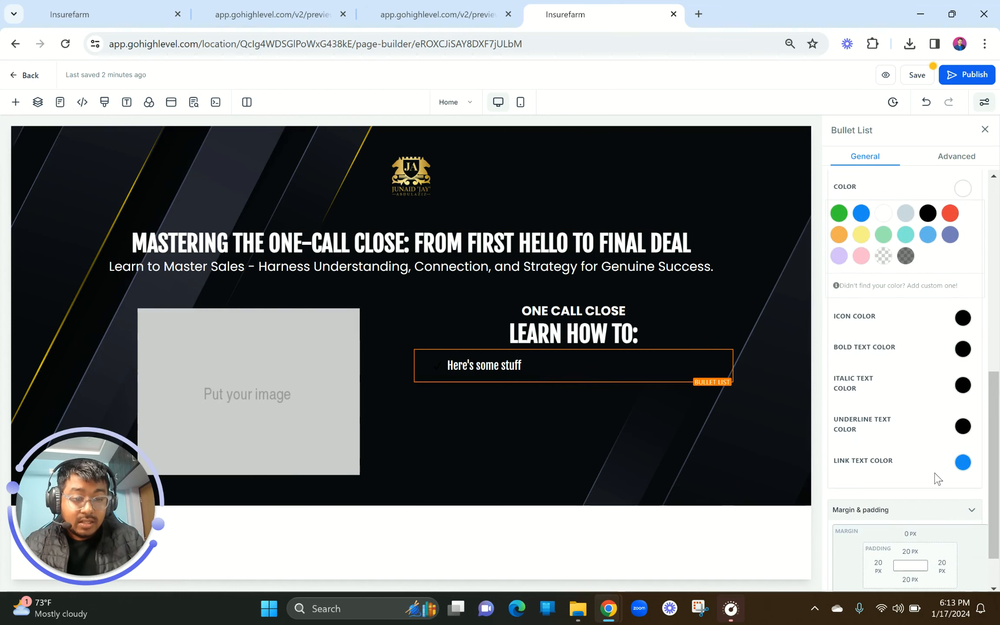
click(957, 318)
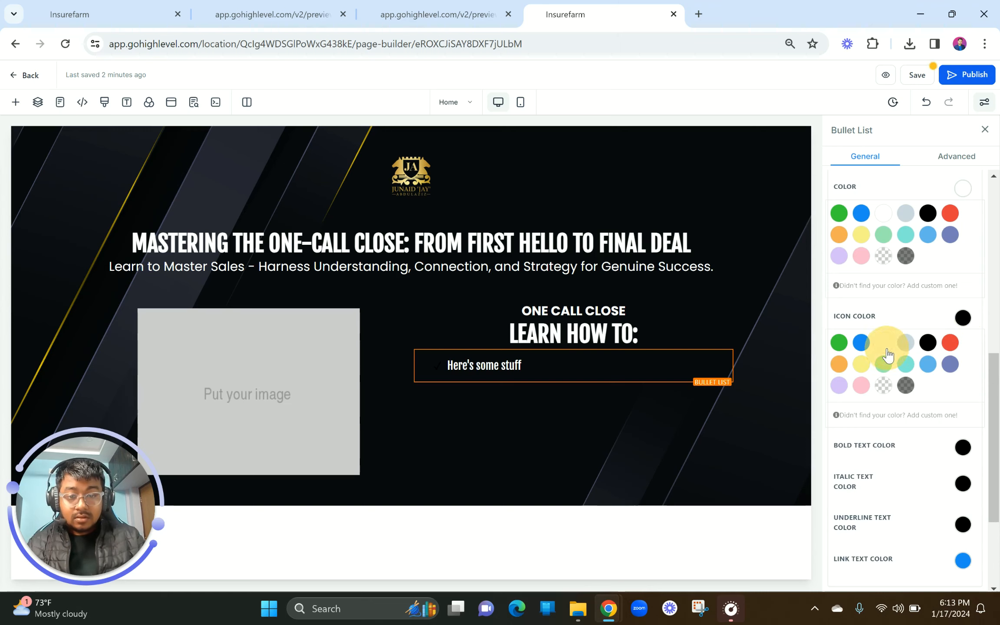
click(886, 350)
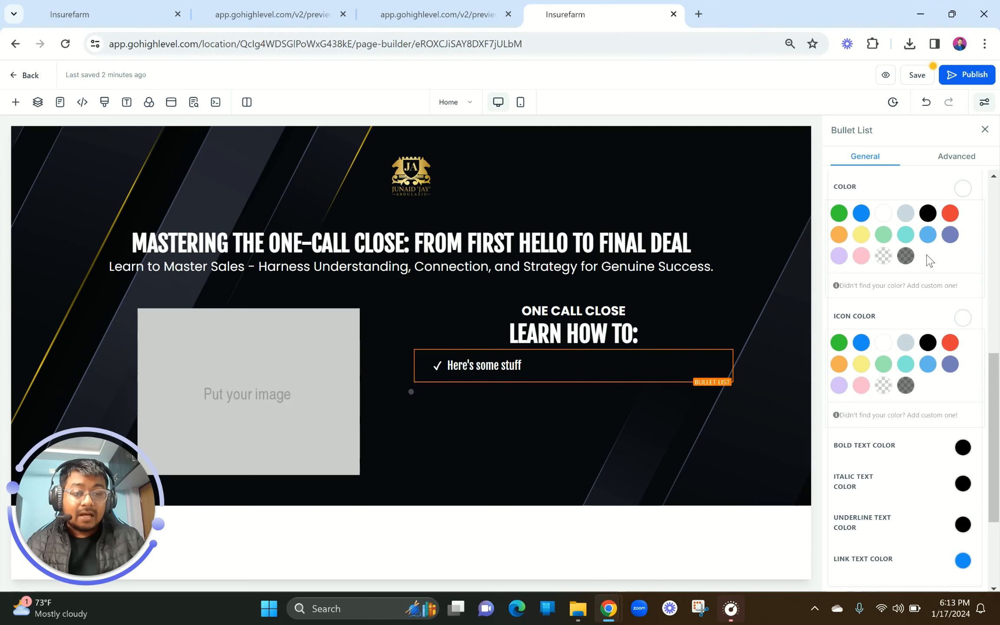
Change the bullet list's typography type to Content Font
scroll(897, 379, up, 5)
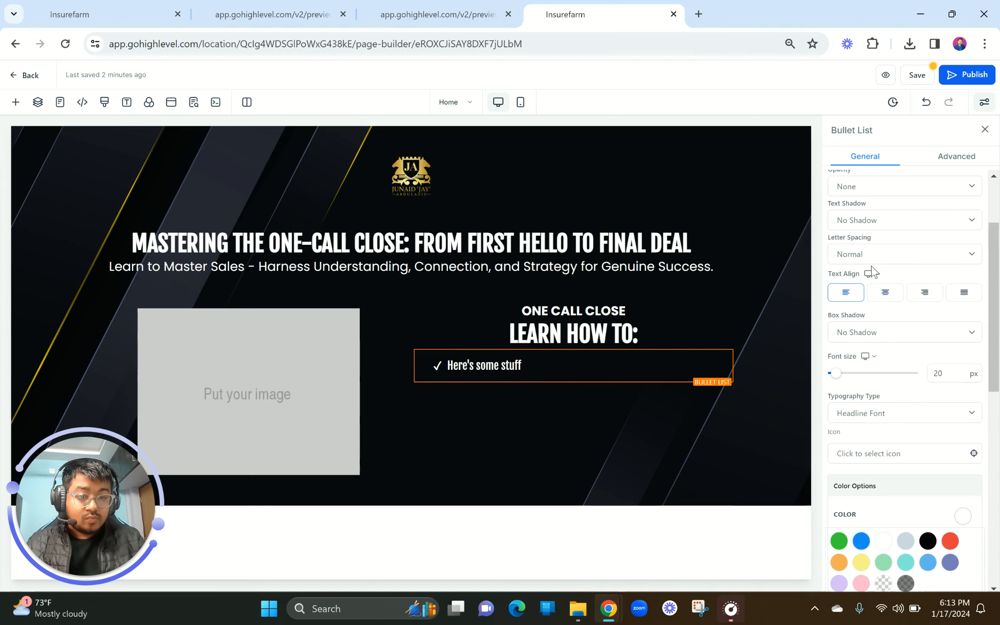
scroll(870, 256, up, 1)
scroll(871, 259, down, 4)
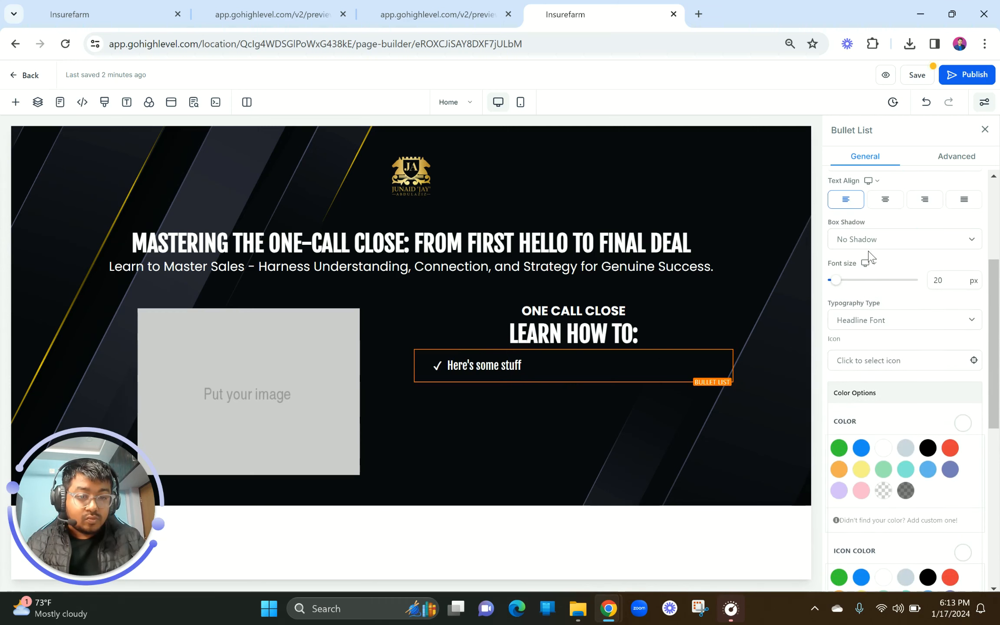
click(865, 322)
click(861, 346)
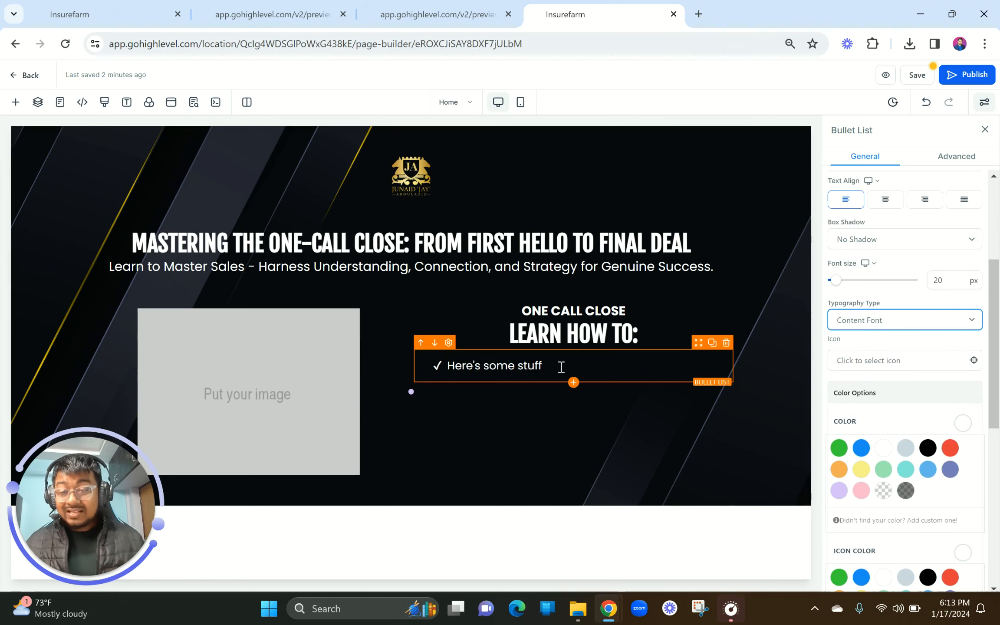
Replace the bullet list's placeholder text with "Discover the transformative power of first impressions in sales."
triple_click(519, 369)
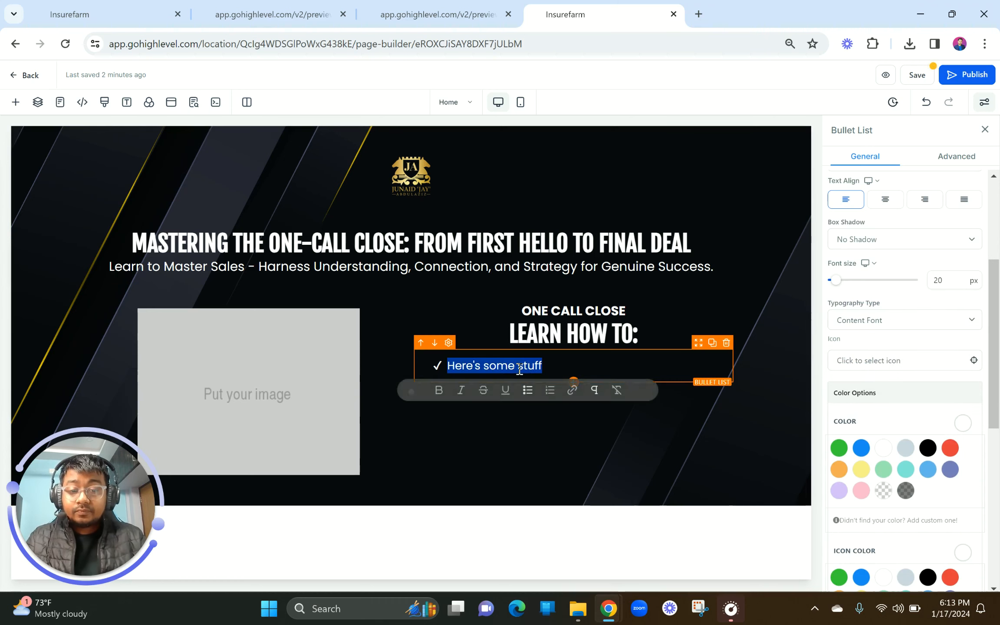
text(Discover the transformative power of first impressions in sales.)
click(470, 389)
key(BackSpace)
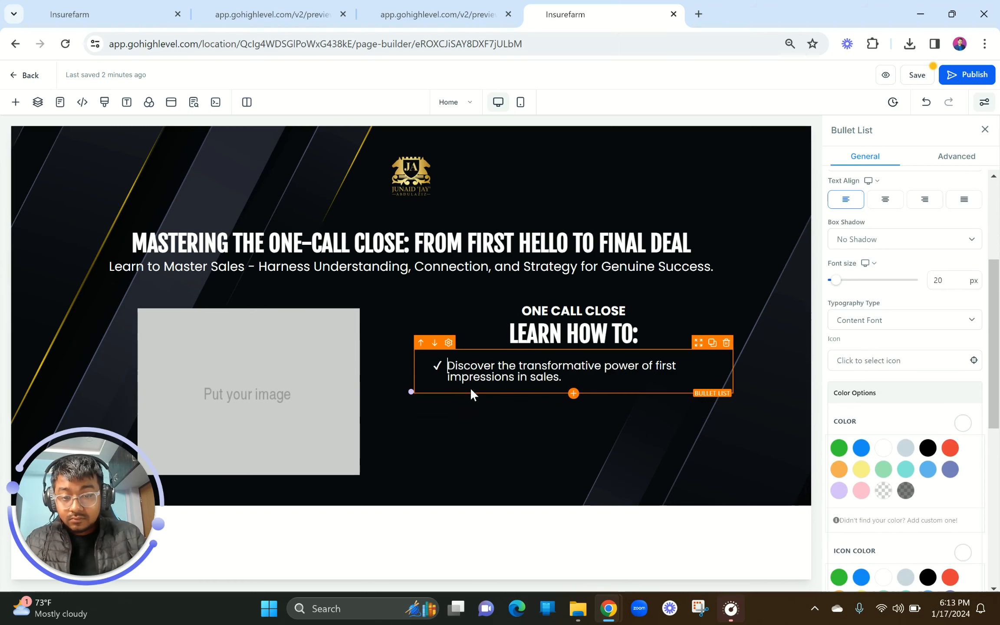
Check the bullet icon on the reference page and set the bullet list's icon to check-circle
click(440, 14)
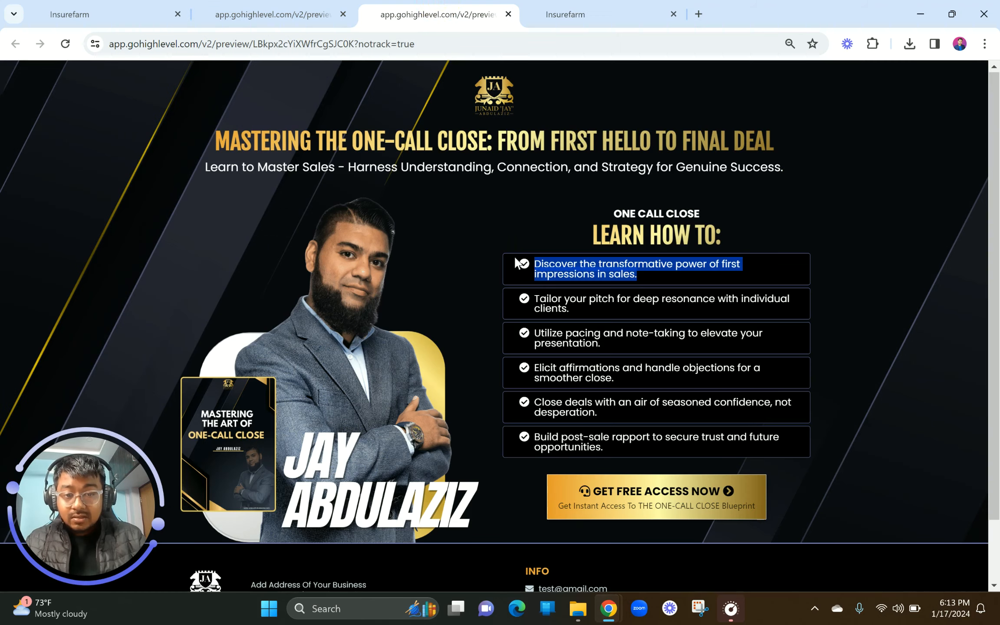
click(564, 14)
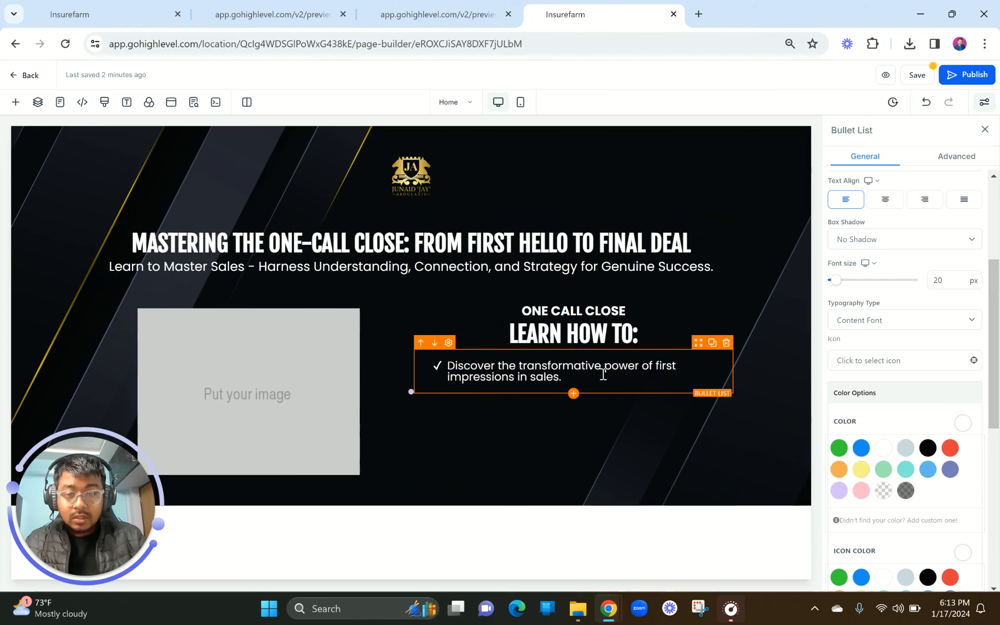
scroll(902, 470, up, 1)
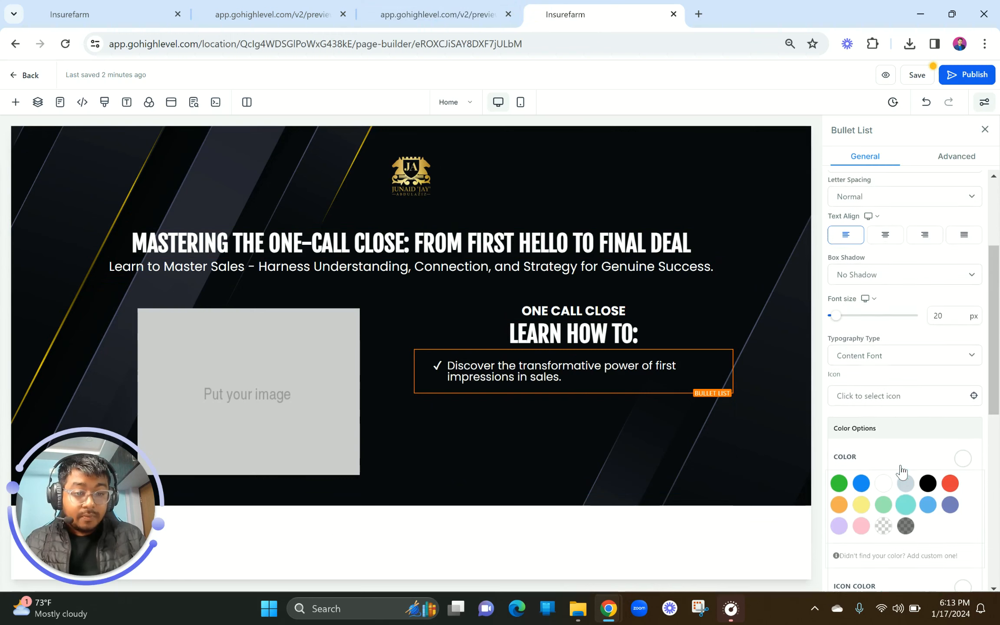
click(873, 391)
click(871, 410)
text(ci)
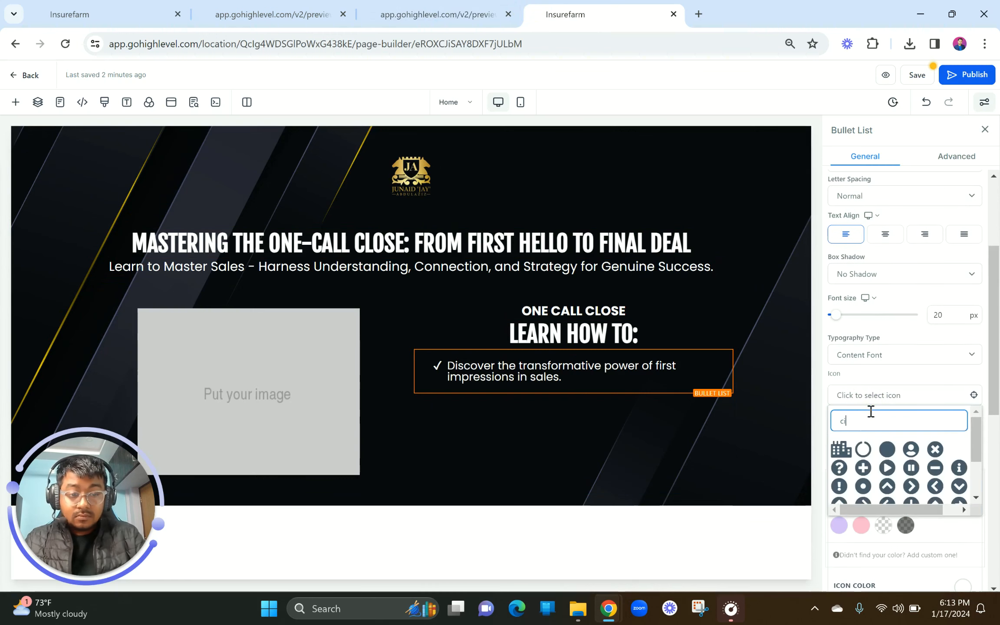
text(rcle)
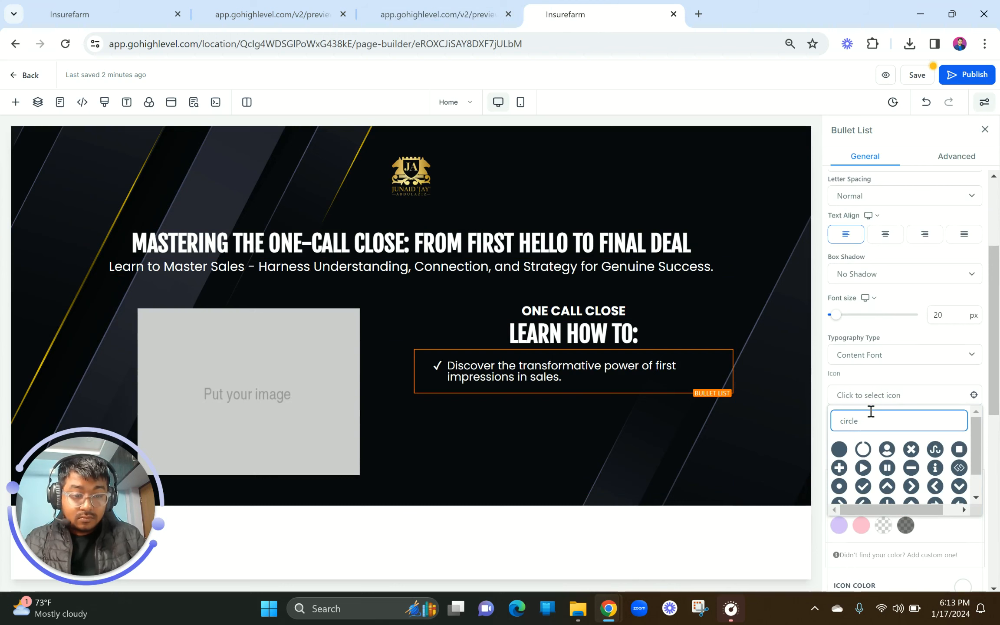
click(862, 486)
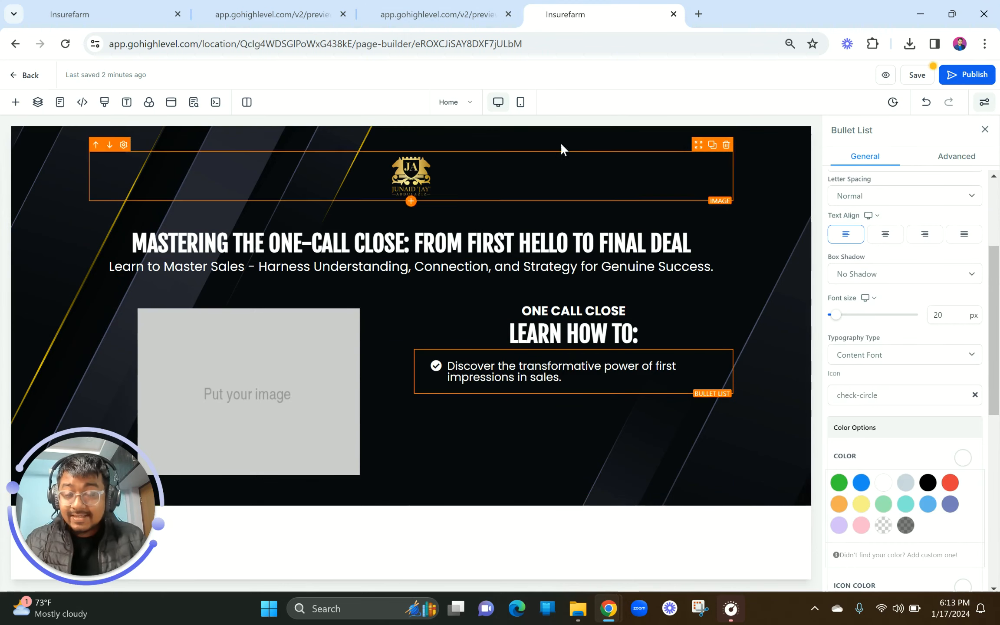
Check the checklist item borders on the reference page and give the bullet list a full, 1px solid border
click(442, 12)
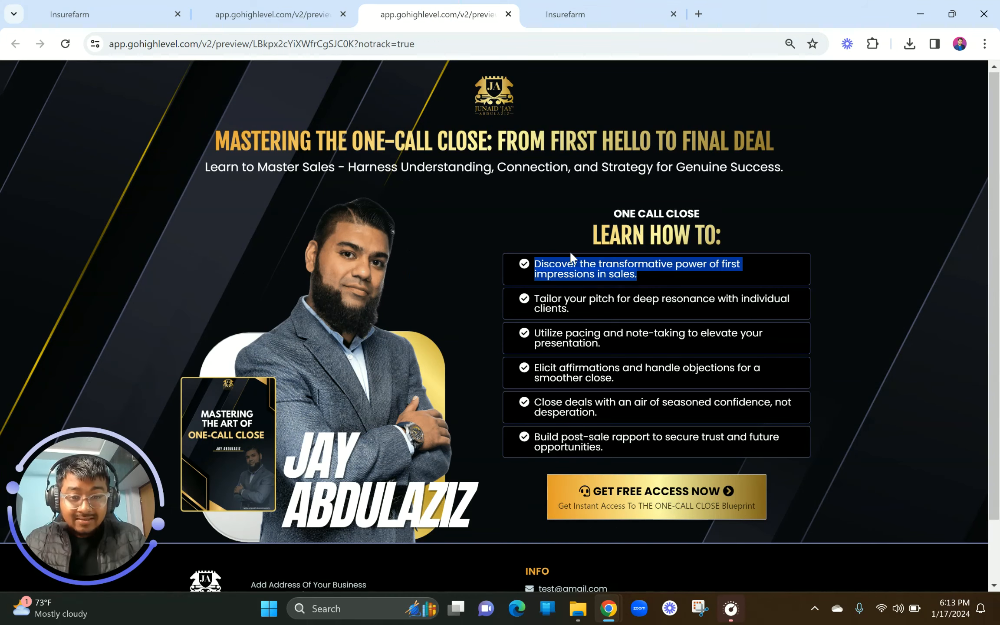
scroll(549, 262, up, 3)
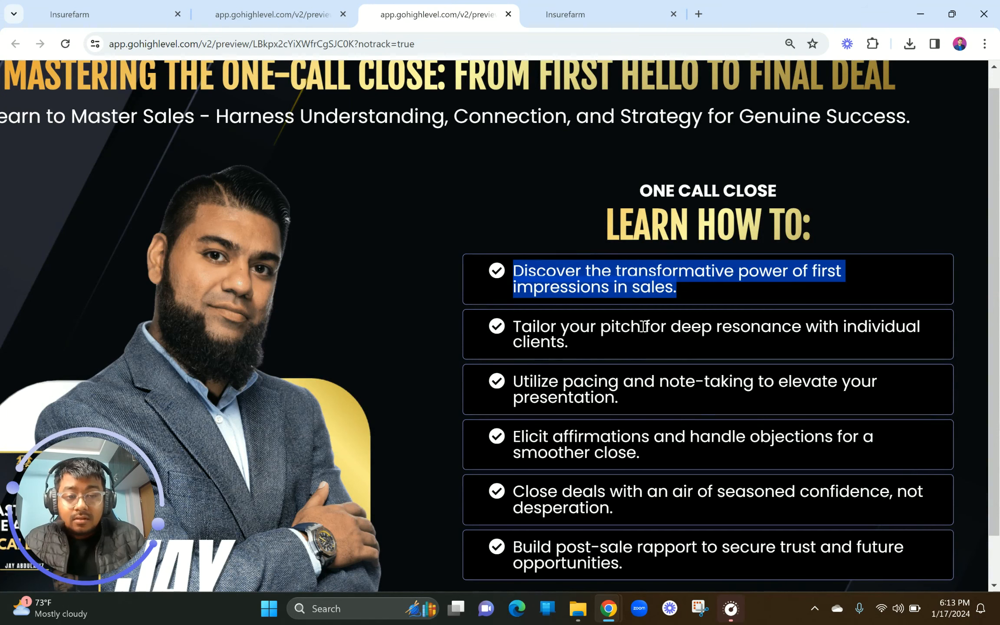
scroll(644, 326, down, 3)
click(538, 126)
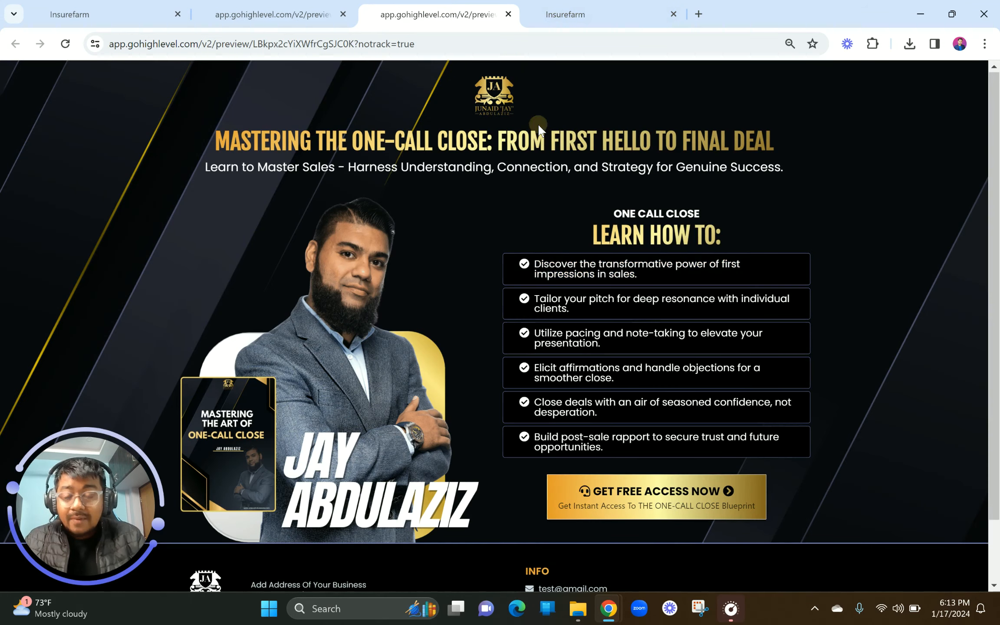
click(599, 17)
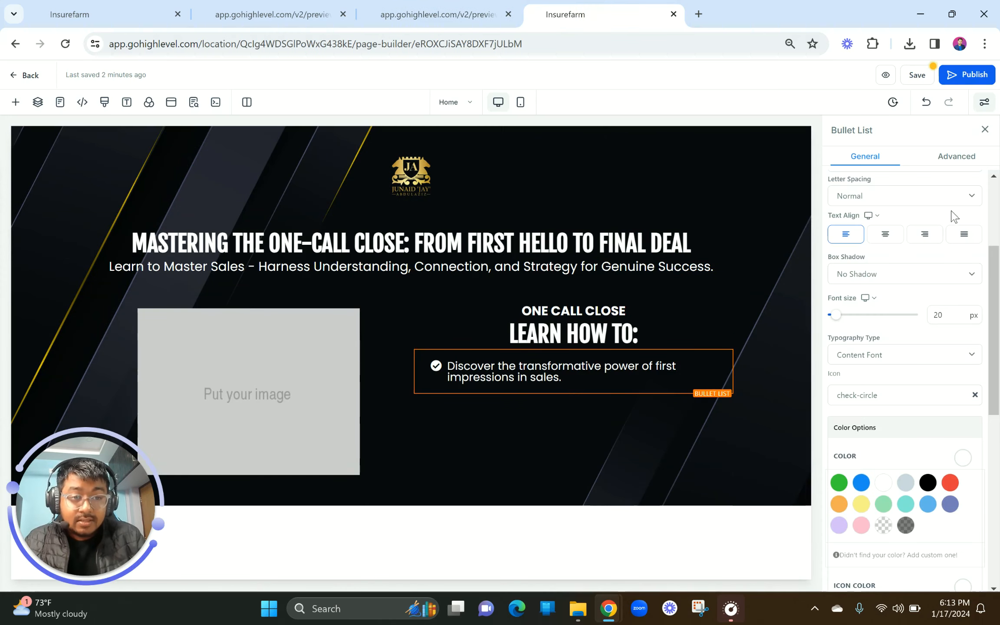
click(958, 161)
click(887, 235)
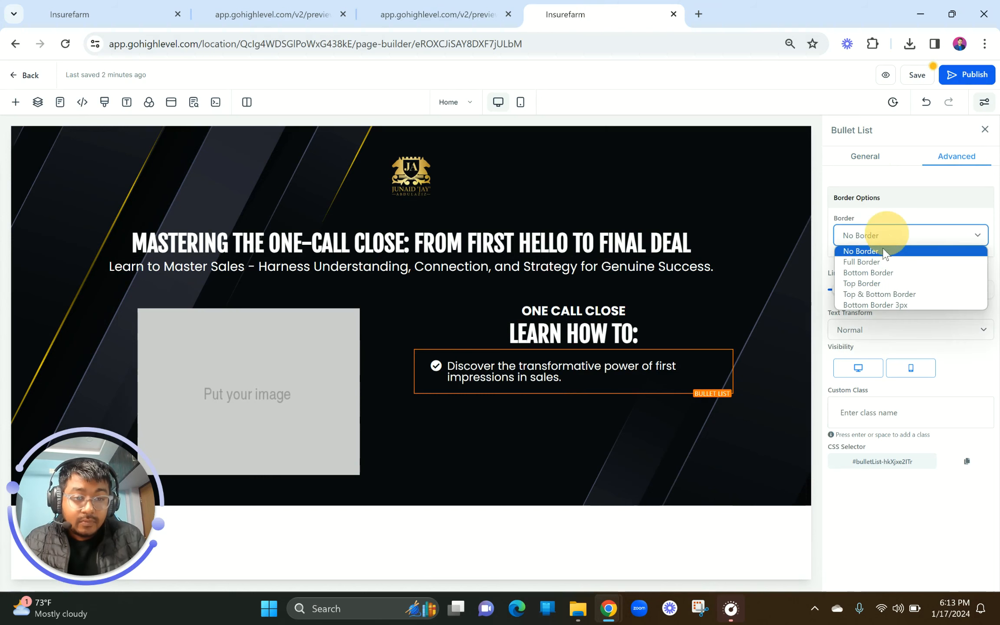
click(876, 263)
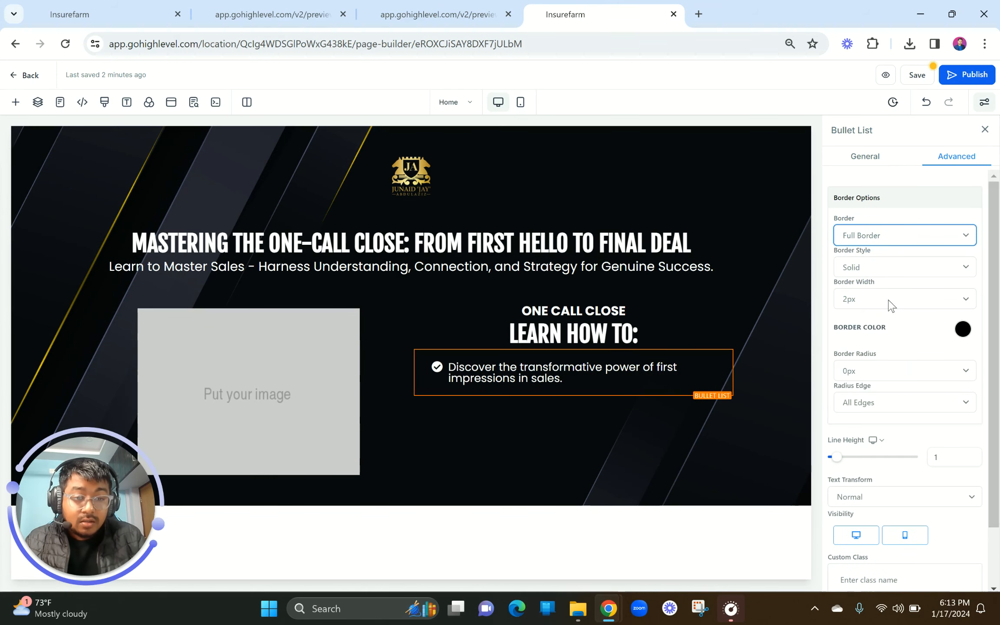
click(887, 300)
click(881, 316)
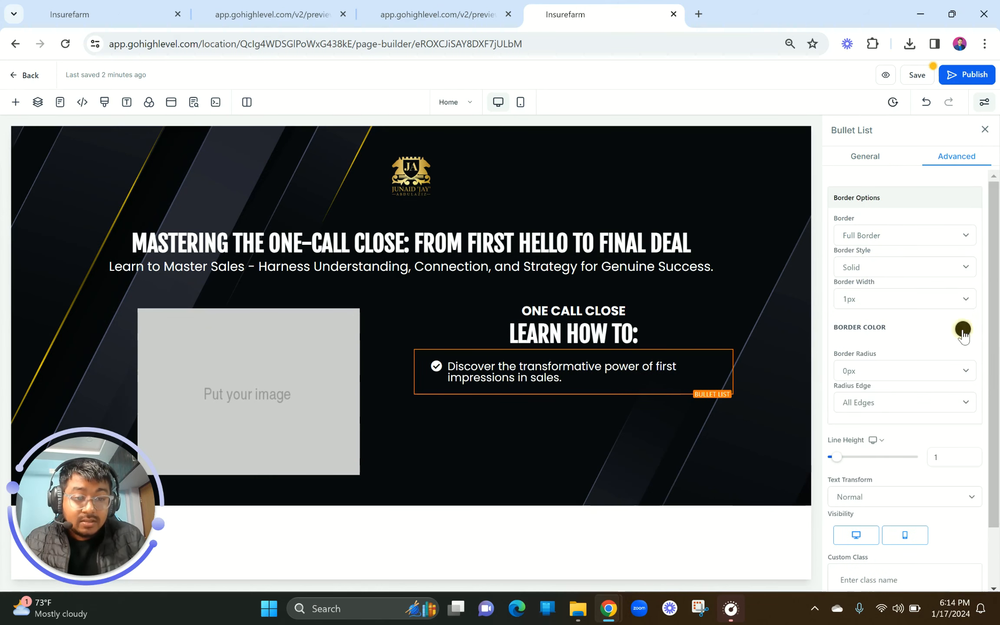
Set the bullet list's border color to slate blue and its border radius to 4px
click(963, 329)
click(950, 375)
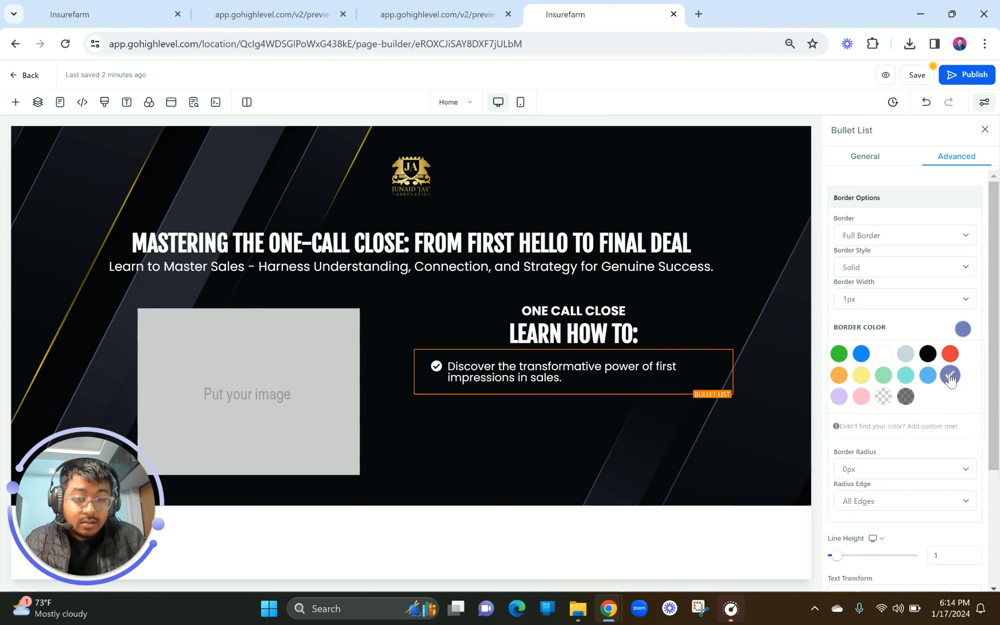
click(882, 471)
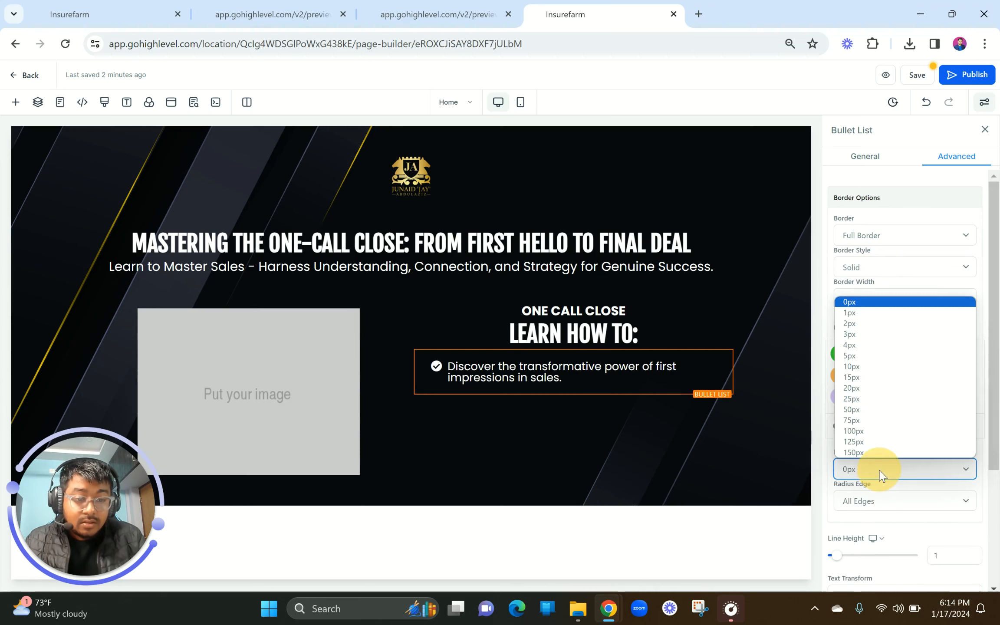
click(868, 347)
click(561, 442)
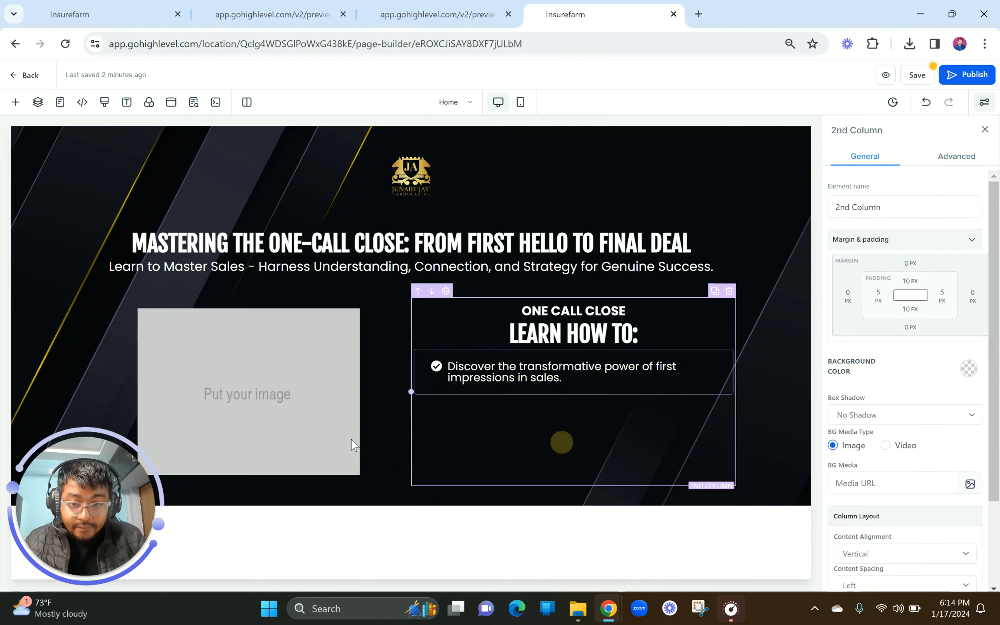
click(353, 445)
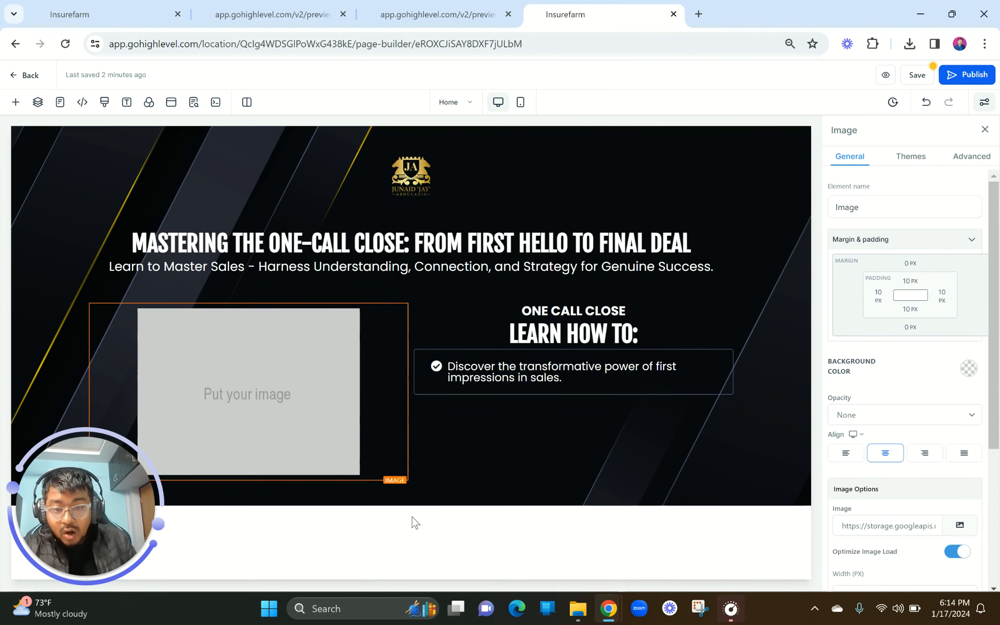
Inspect the first checklist item's font details on the reference page with Font Picker
click(408, 5)
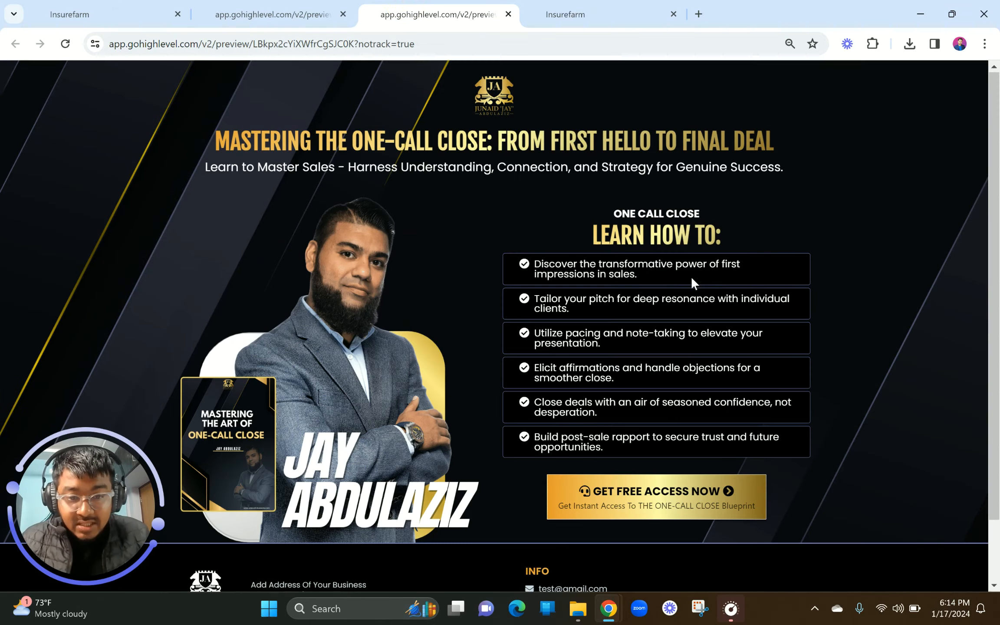
scroll(675, 274, up, 2)
right_click(561, 263)
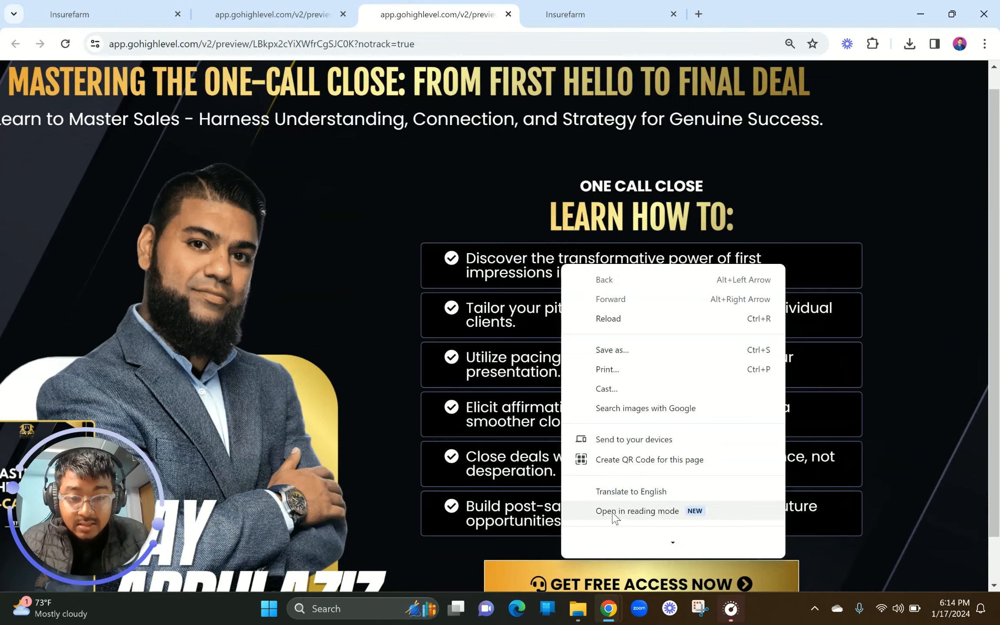
scroll(620, 428, down, 3)
click(611, 494)
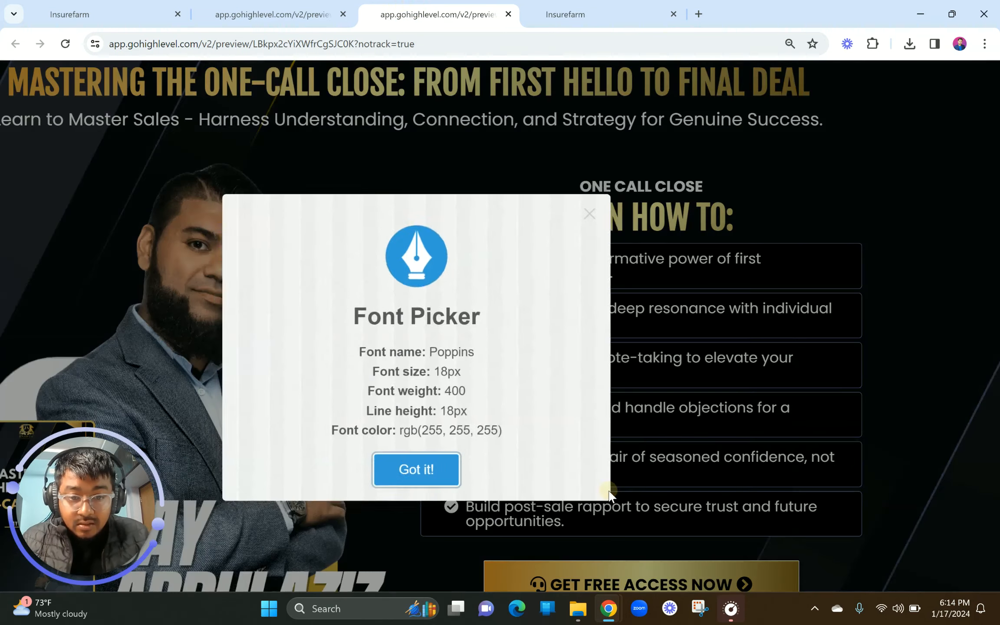
scroll(451, 362, down, 2)
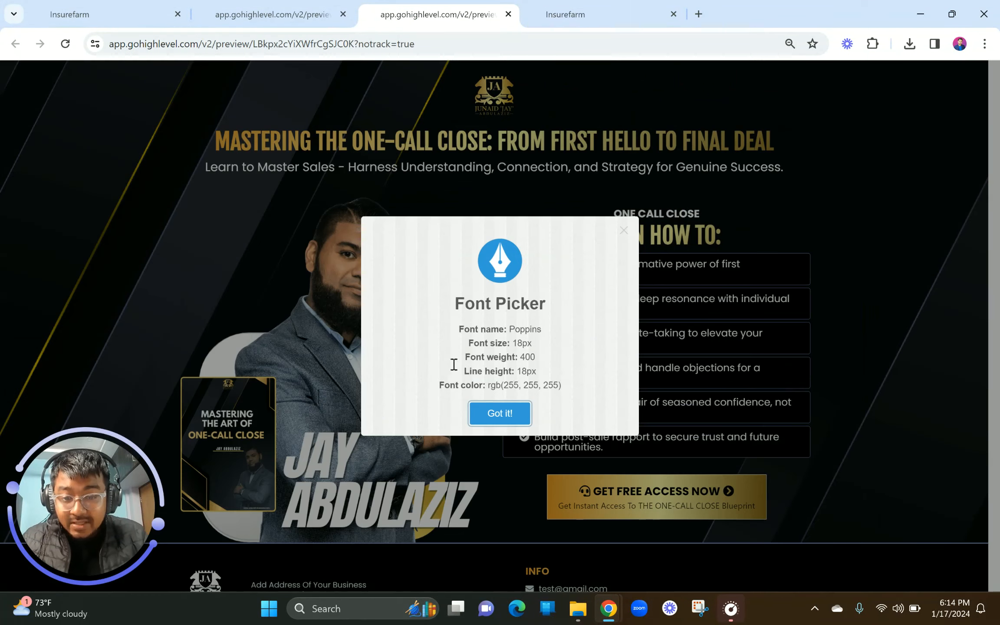
click(508, 413)
Set the bullet list's font size to 18 px in the page builder
click(600, 6)
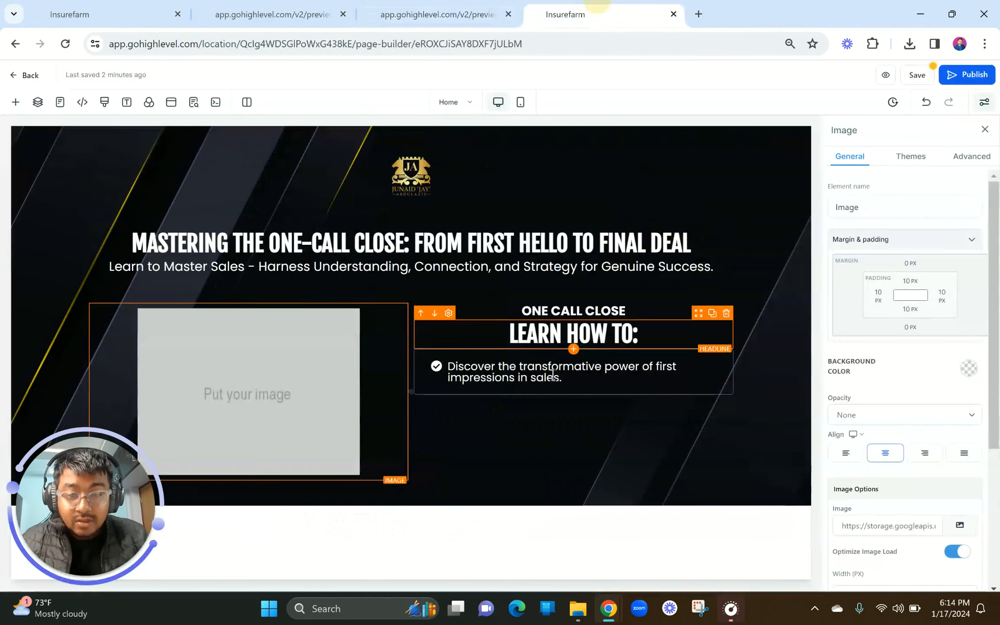
click(543, 378)
double_click(955, 480)
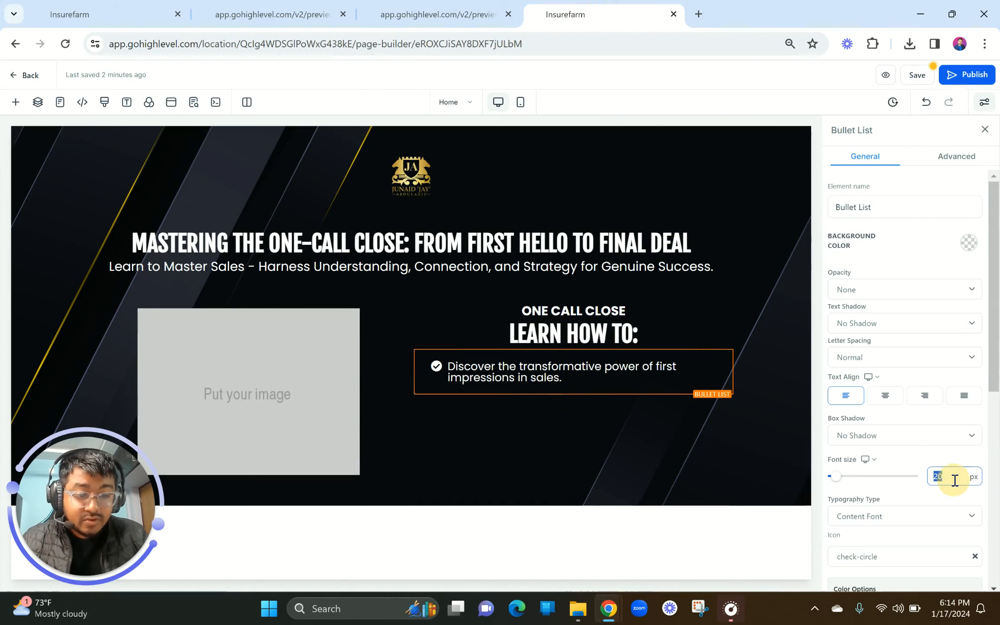
text(18)
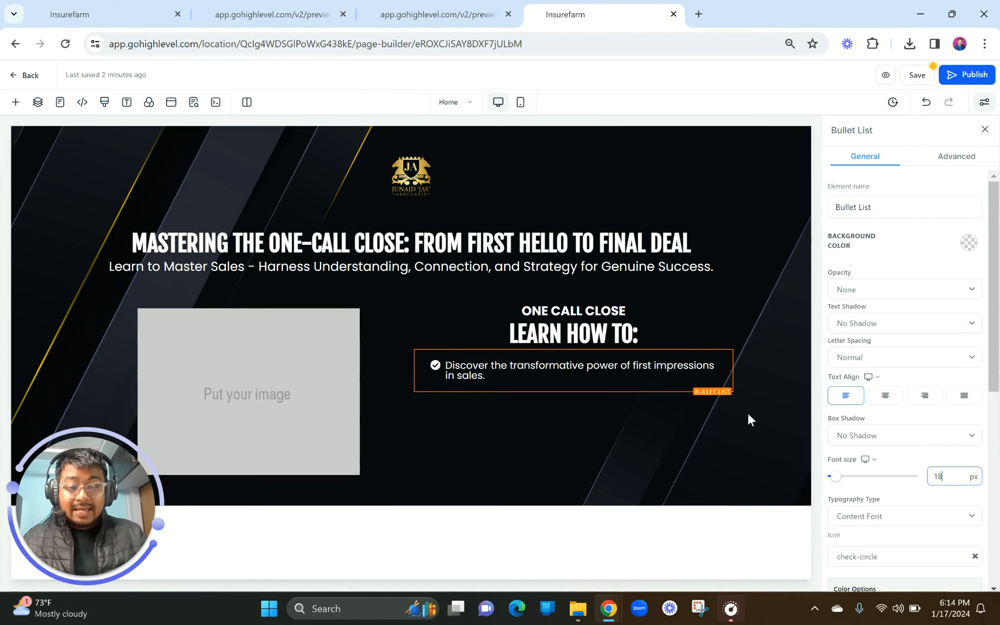
click(647, 355)
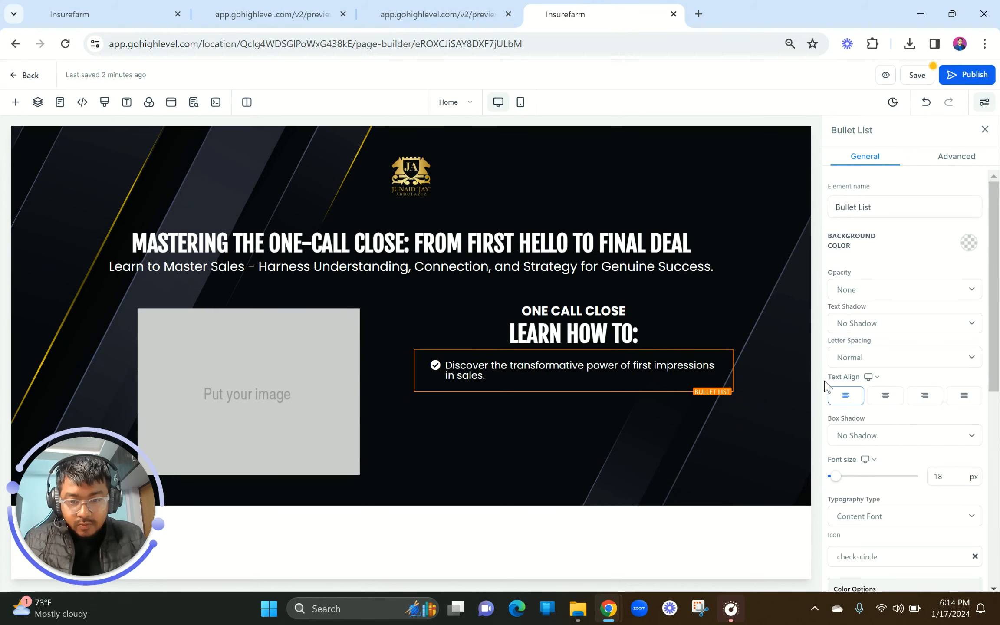
Set the bullet list's top padding to 15 px
scroll(916, 445, down, 6)
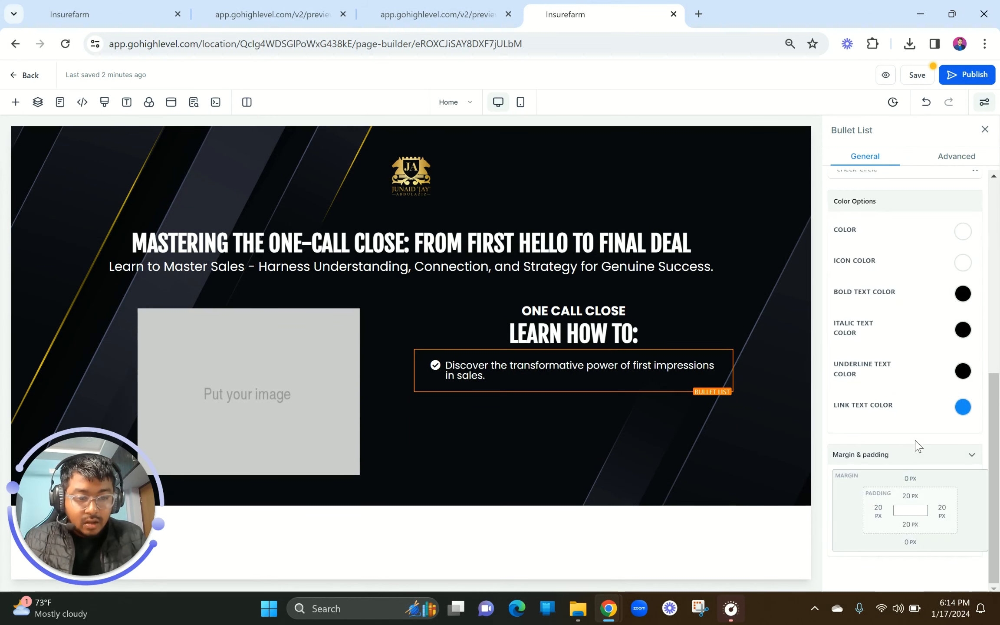
click(910, 496)
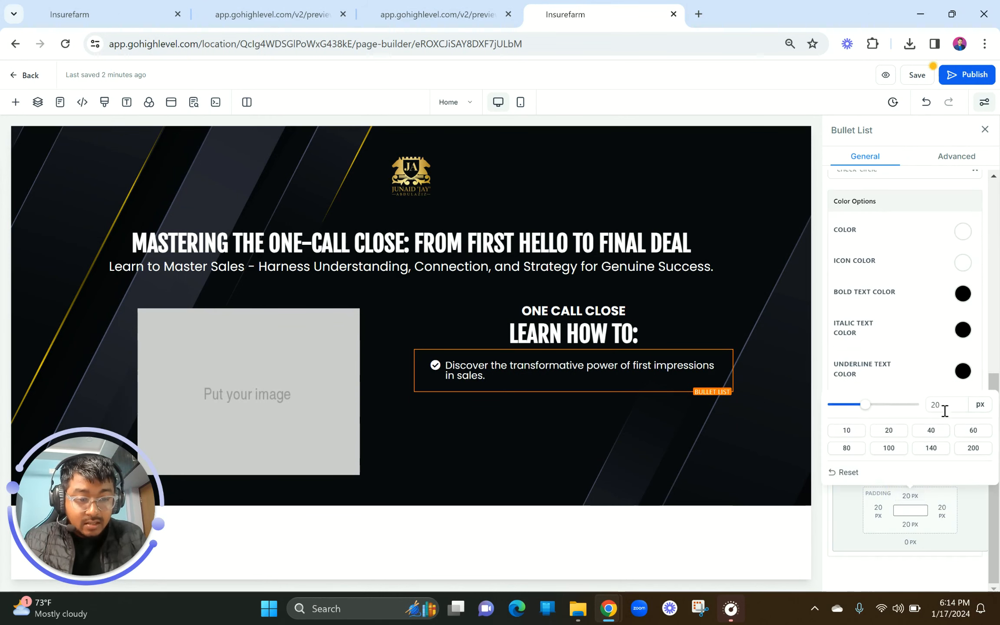
click(934, 402)
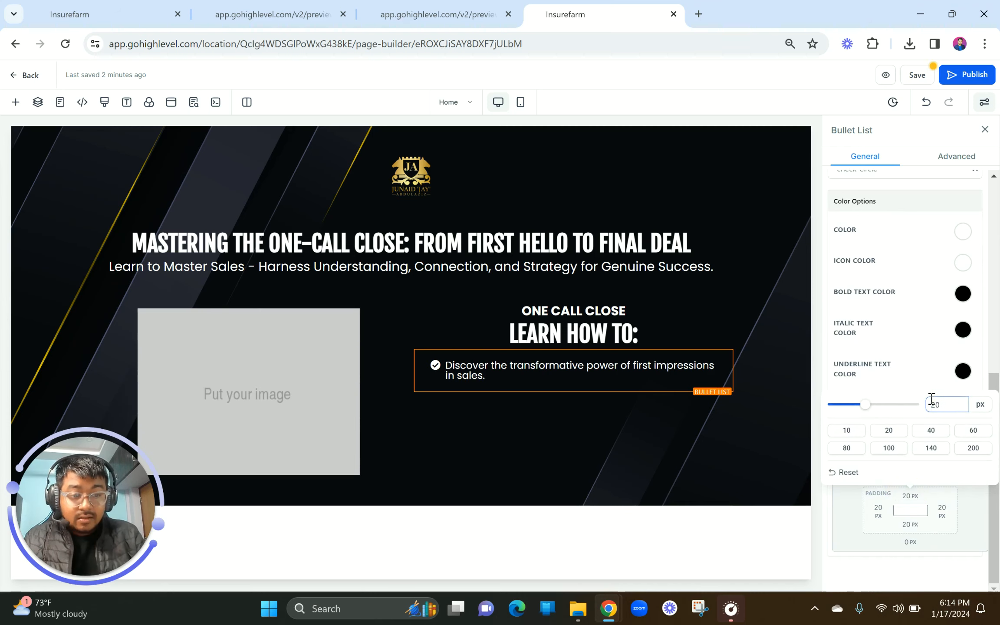
key(BackSpace)
key(BackSpace)
text(15)
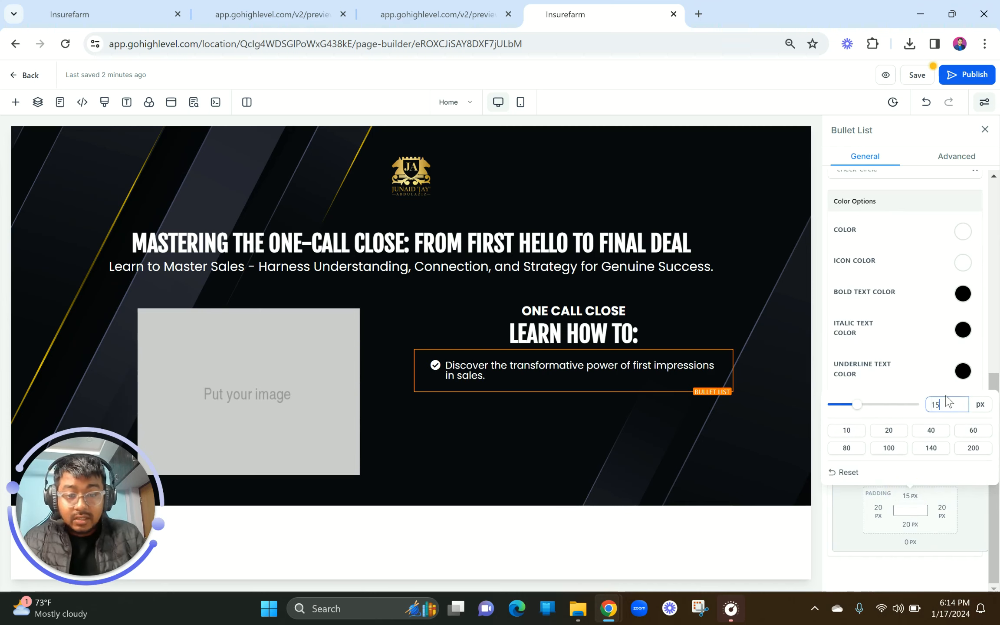
double_click(949, 404)
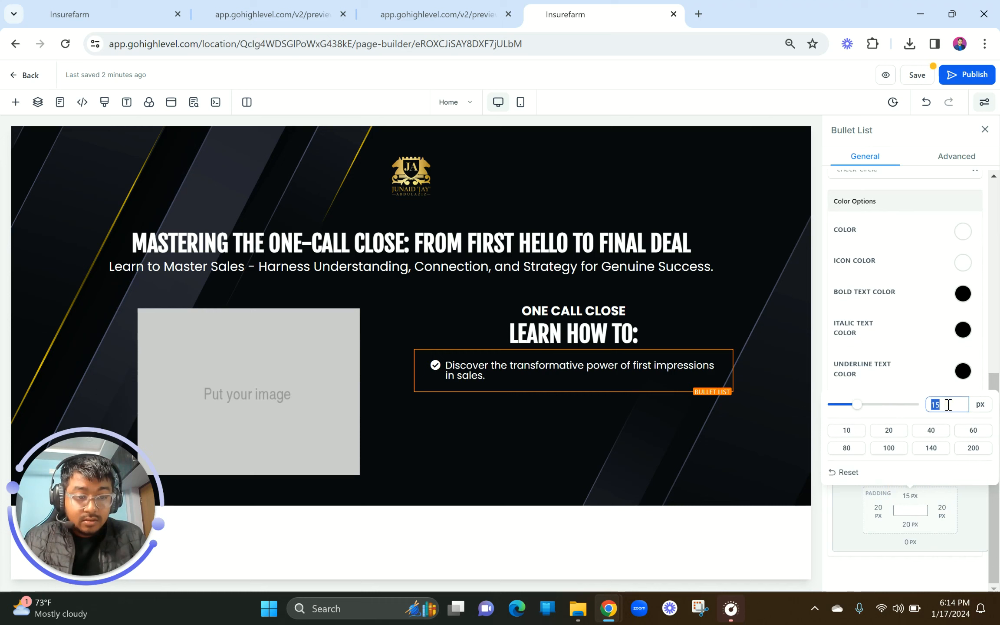
click(906, 374)
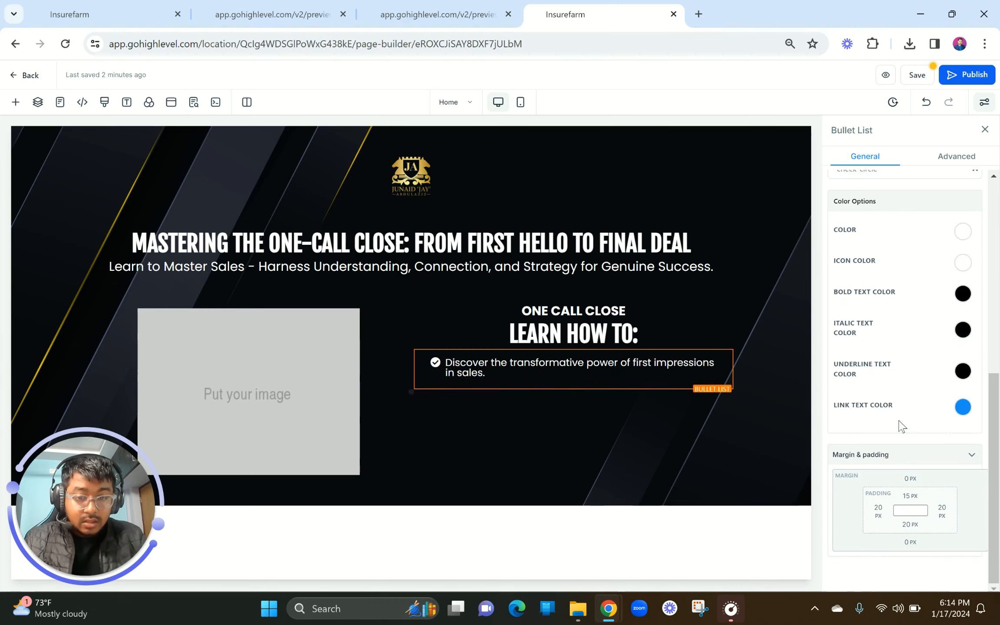
Set the bullet list's bottom padding to 15 px to match its top padding
click(912, 526)
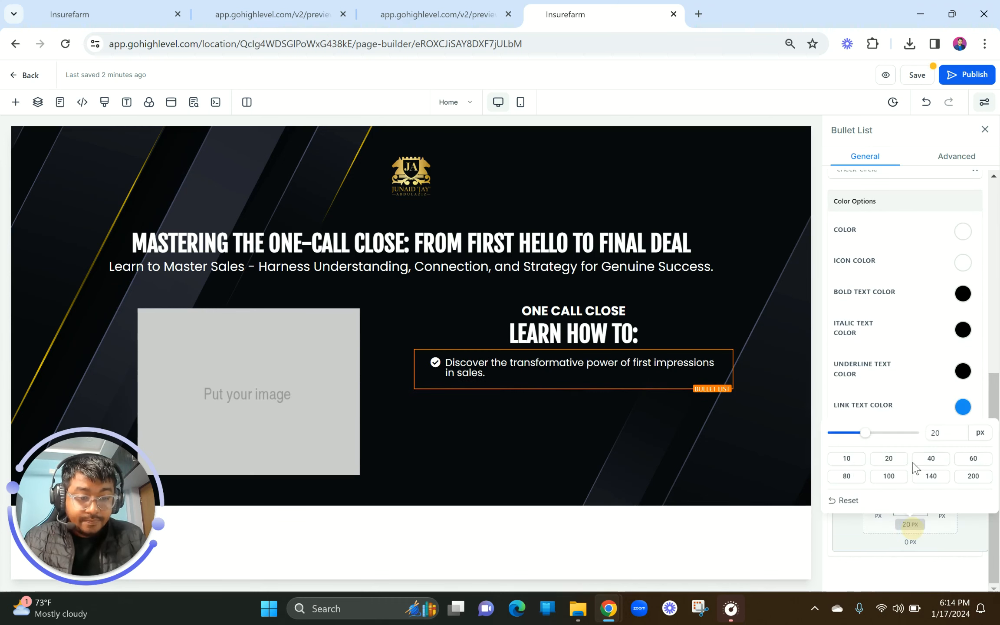
double_click(937, 431)
text(15)
click(912, 406)
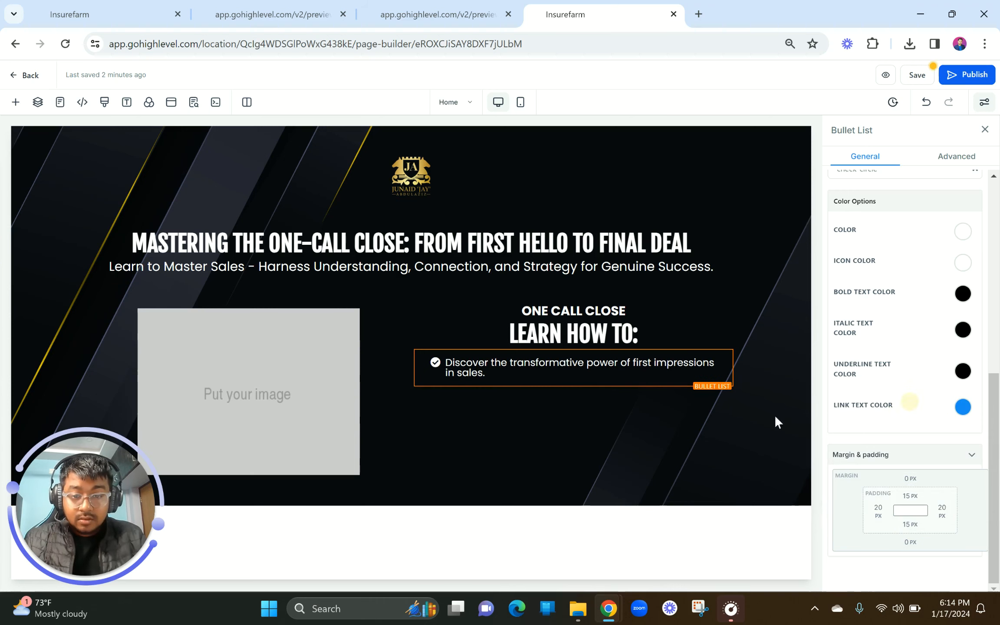
click(574, 424)
click(286, 397)
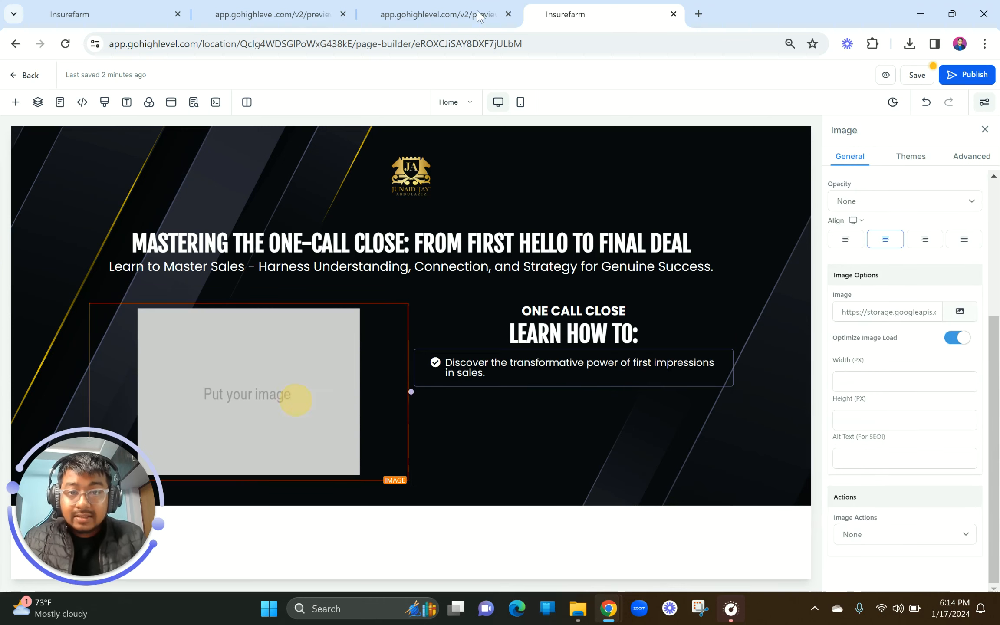
Duplicate the bordered bullet list directly below the original and check the spacing between the two items
click(438, 15)
click(565, 15)
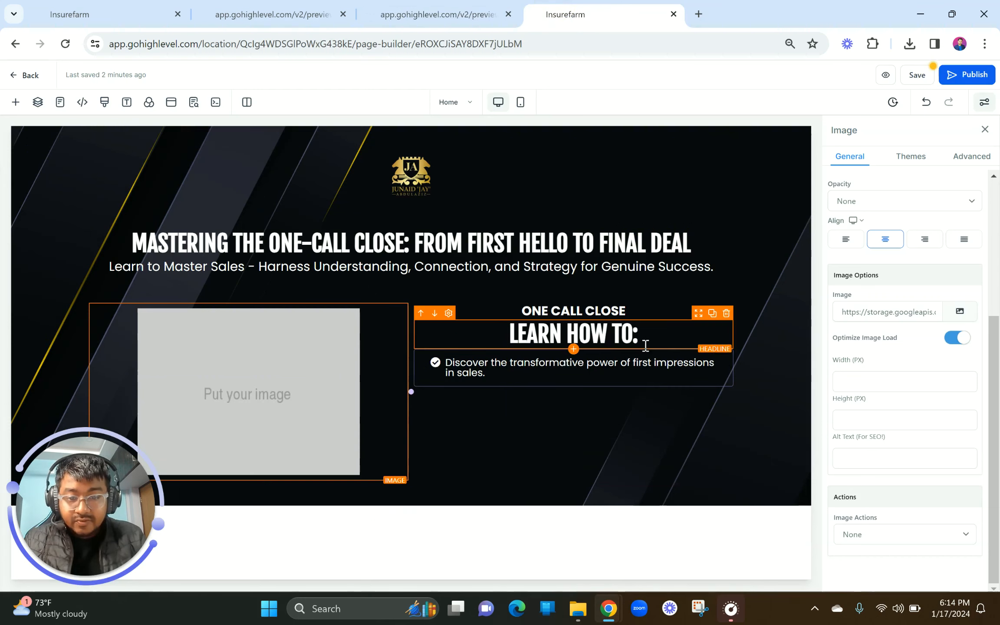
click(649, 367)
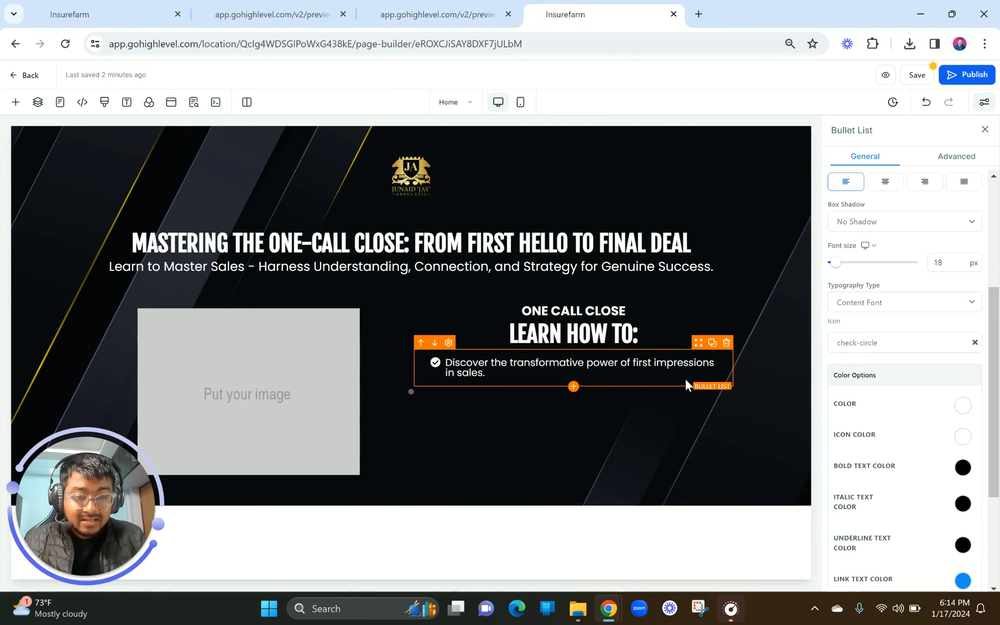
scroll(967, 443, down, 3)
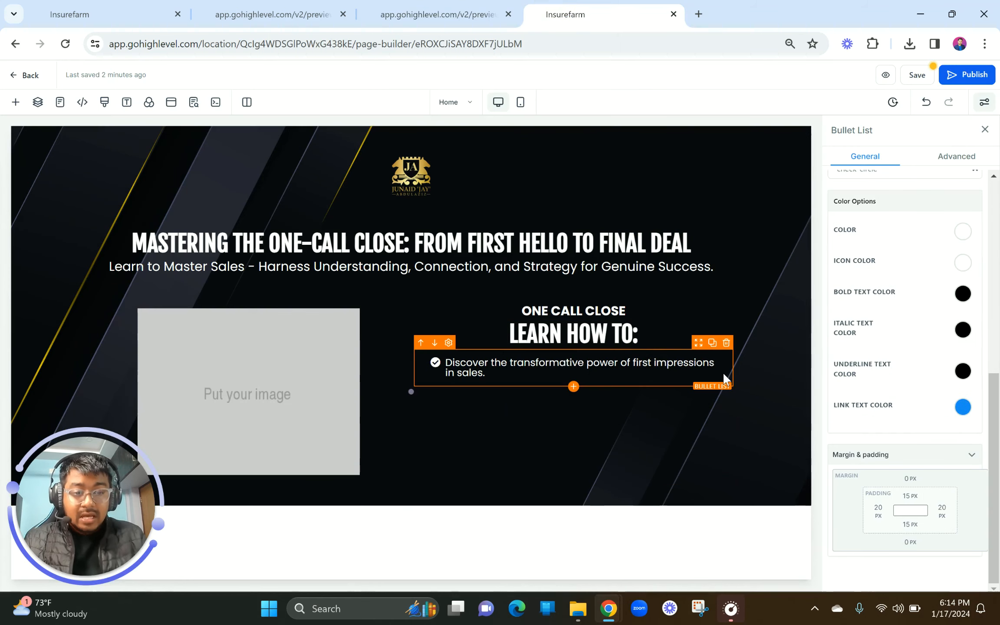
click(713, 343)
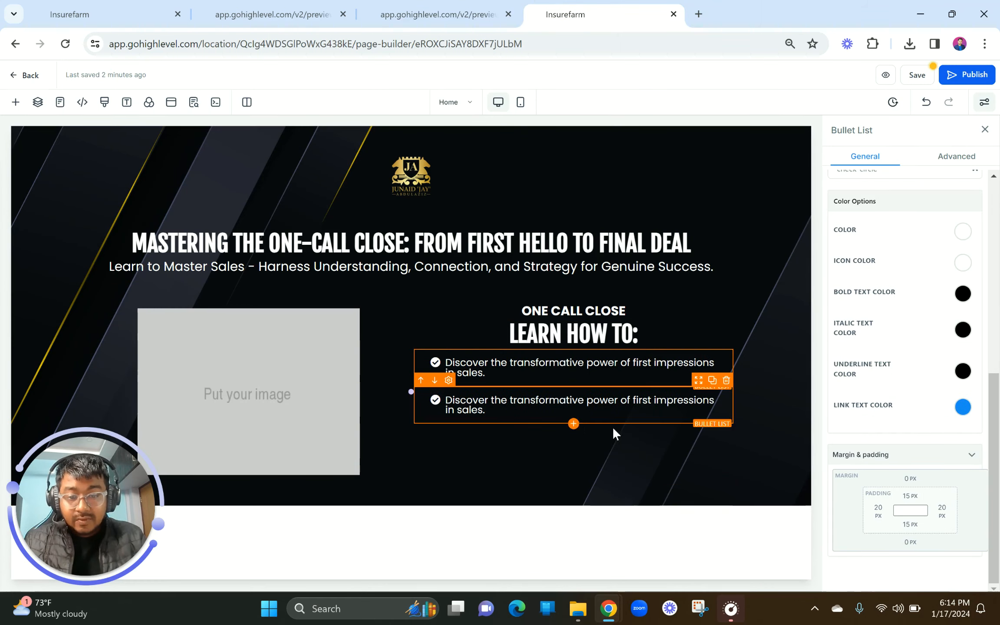
click(378, 429)
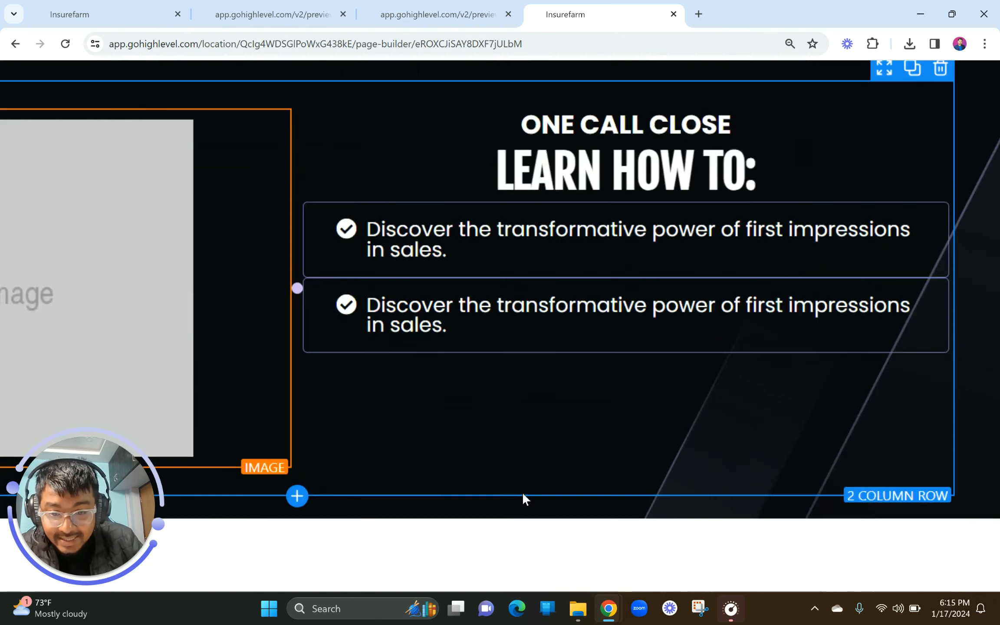
scroll(523, 494, up, 2)
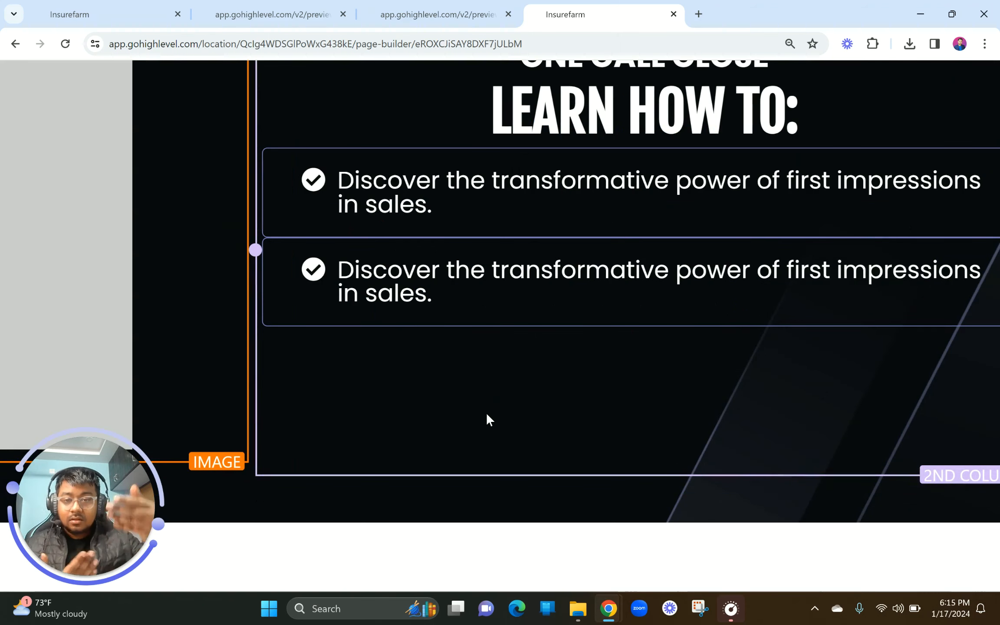
scroll(486, 417, down, 2)
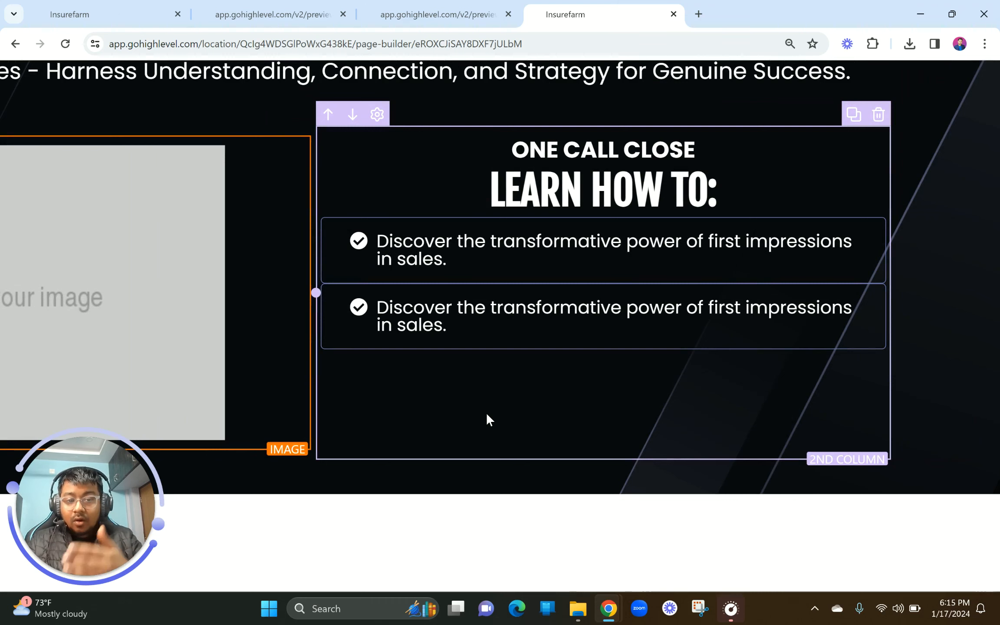
Give the first bordered bullet list the semi-transparent dark grey background color and compare it with the second list
scroll(507, 392, down, 5)
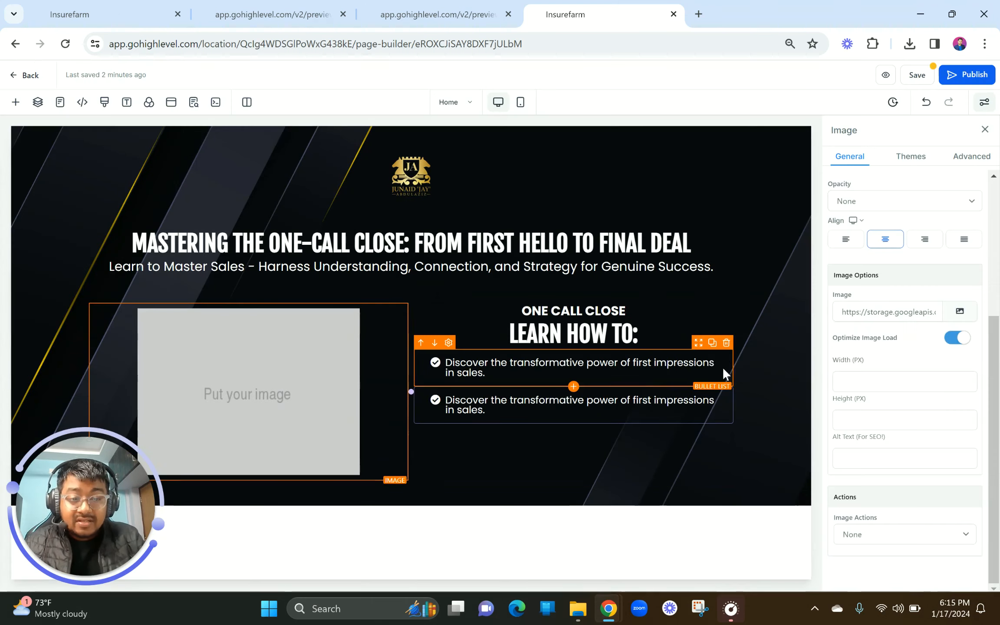
click(722, 367)
scroll(911, 502, down, 3)
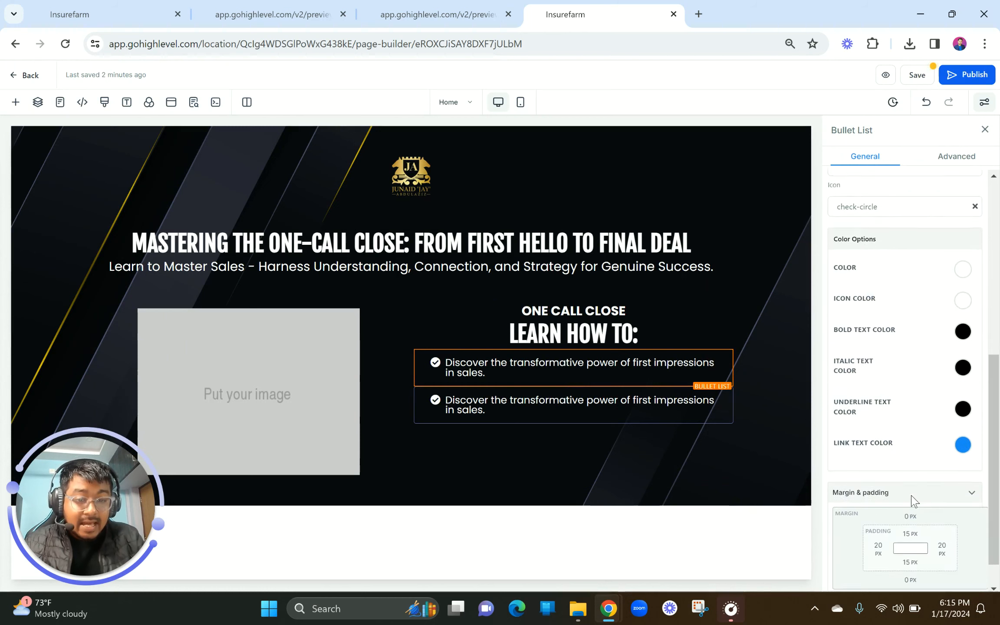
scroll(961, 332, up, 4)
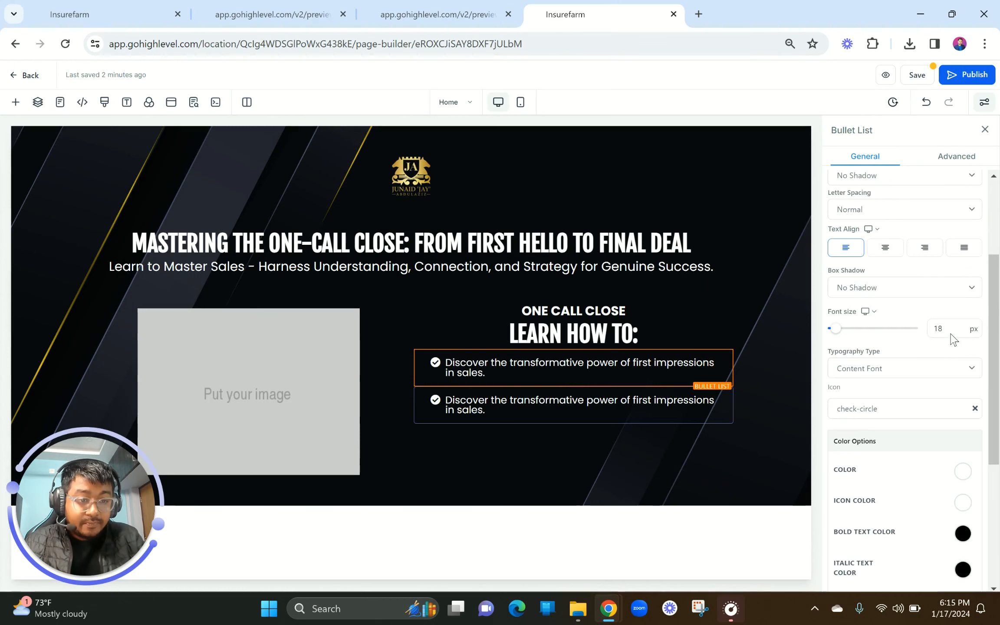
scroll(967, 299, up, 3)
click(969, 242)
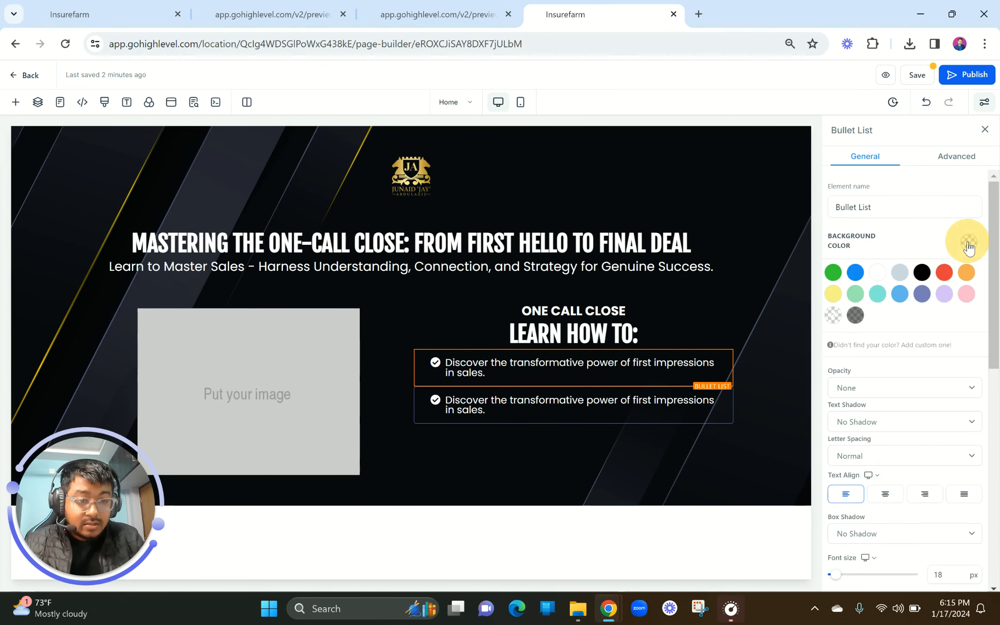
click(855, 321)
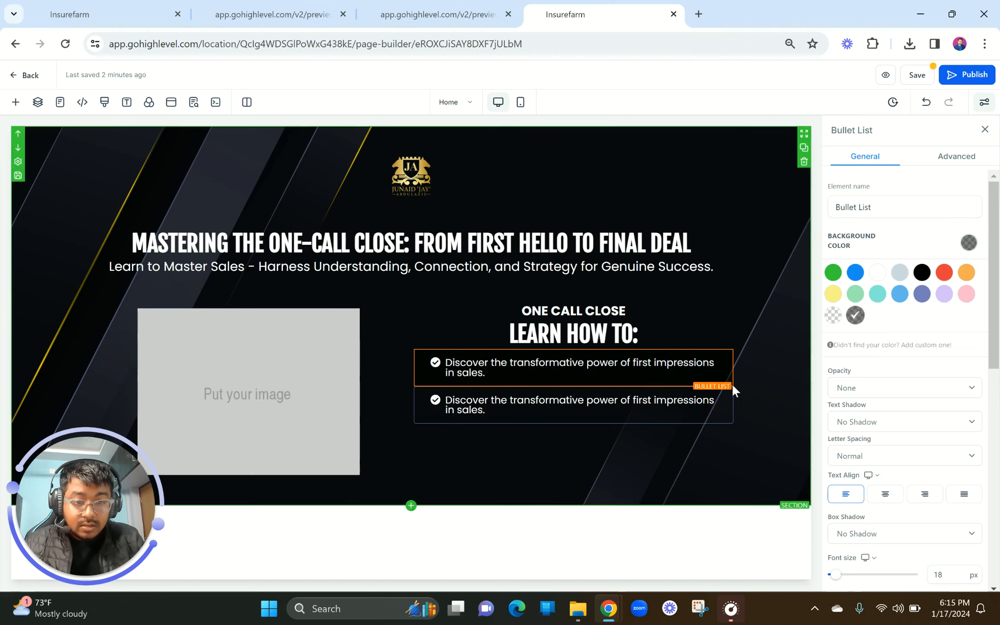
click(695, 409)
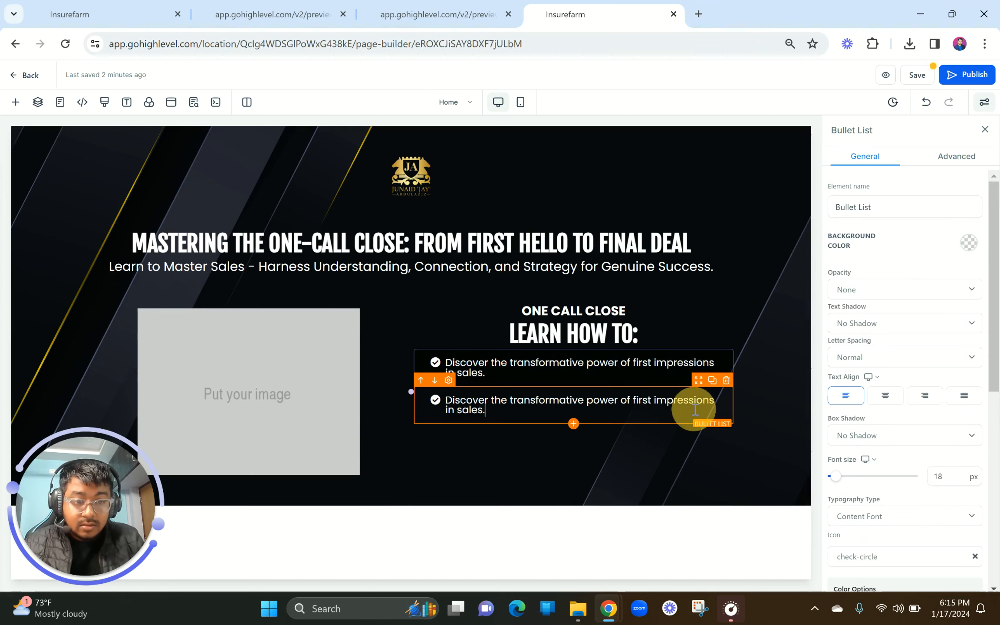
click(721, 373)
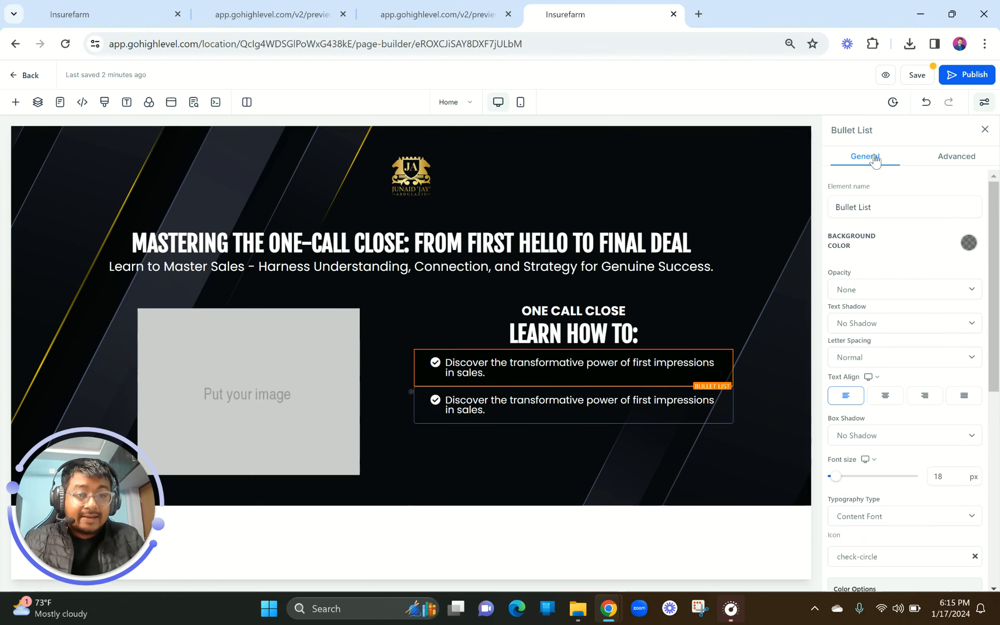
Sample the dark page color behind the first bullet list with the ColorPick Eyedropper extension and copy its hex code
click(873, 44)
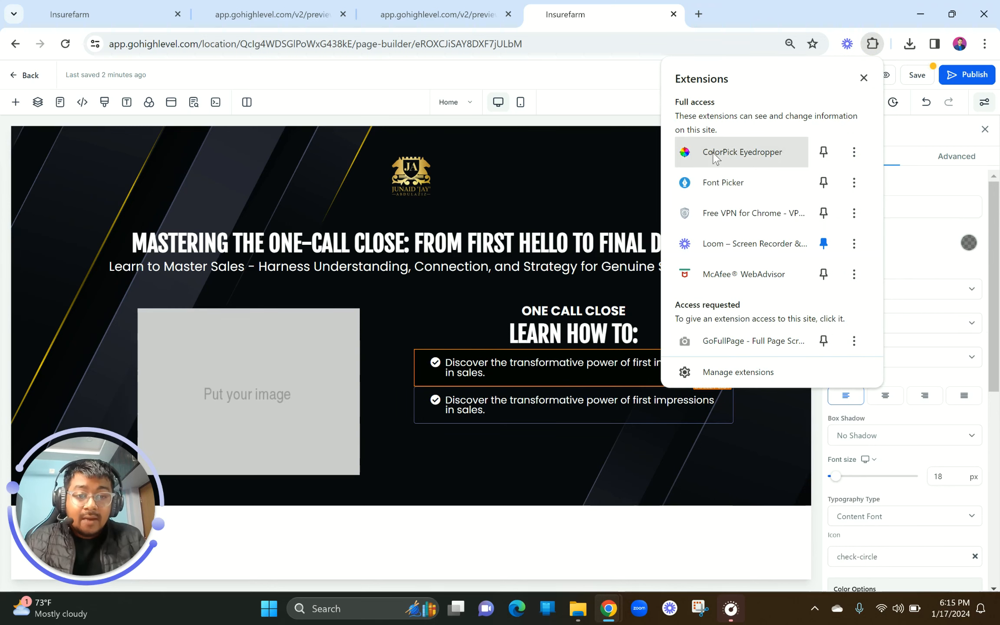
click(741, 152)
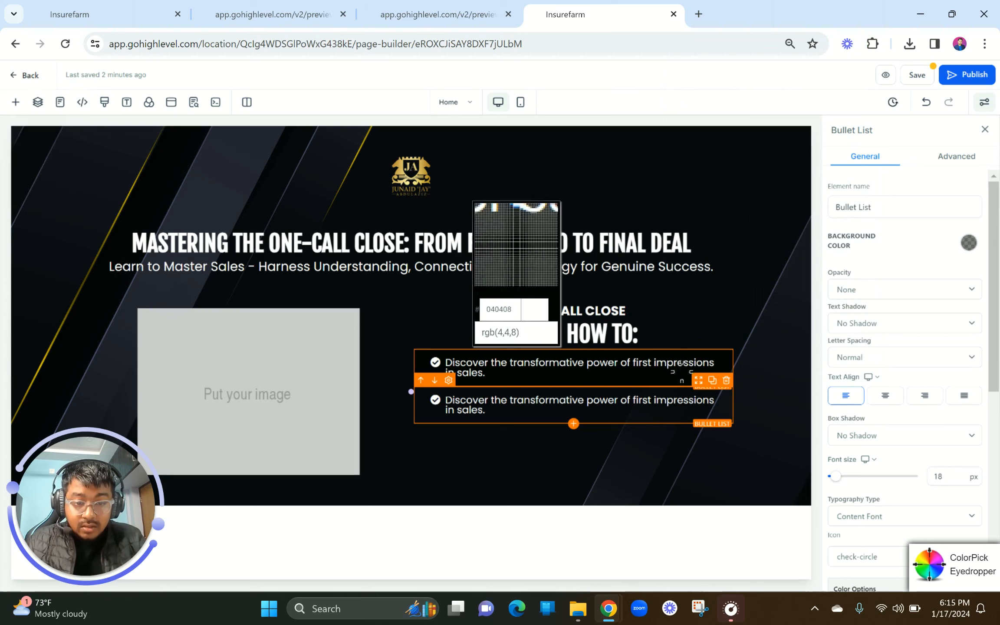
click(556, 377)
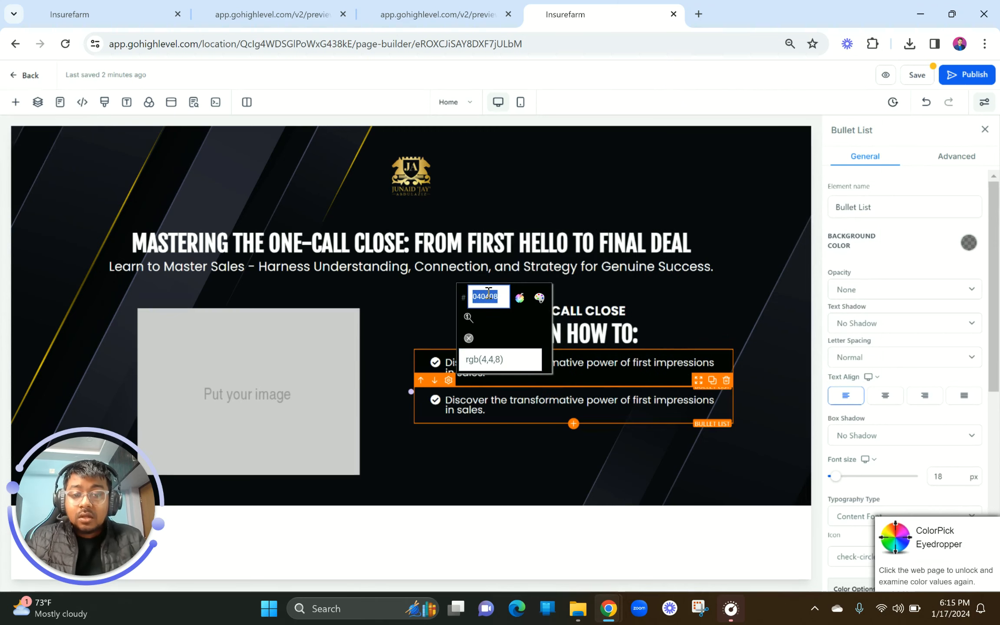
key(Escape)
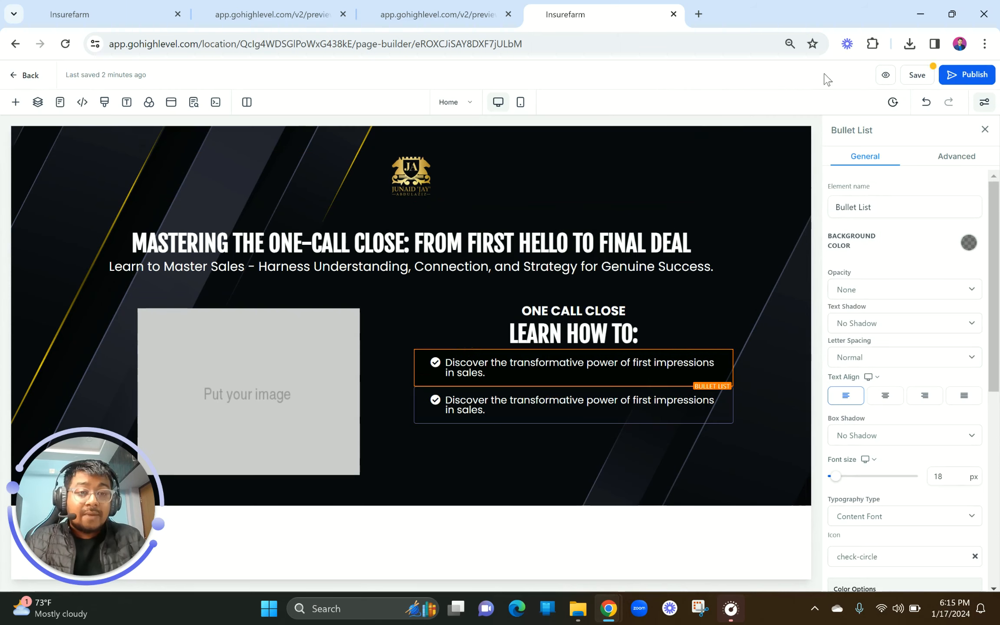
click(872, 43)
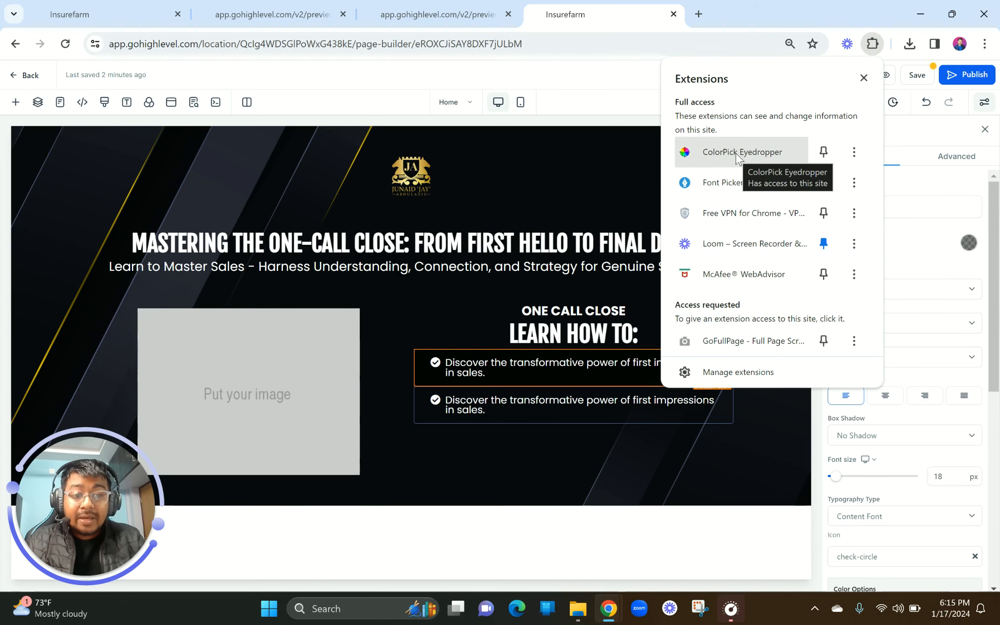
Add #040408 as a custom color and apply it as the background of the logo's one-column row
click(589, 211)
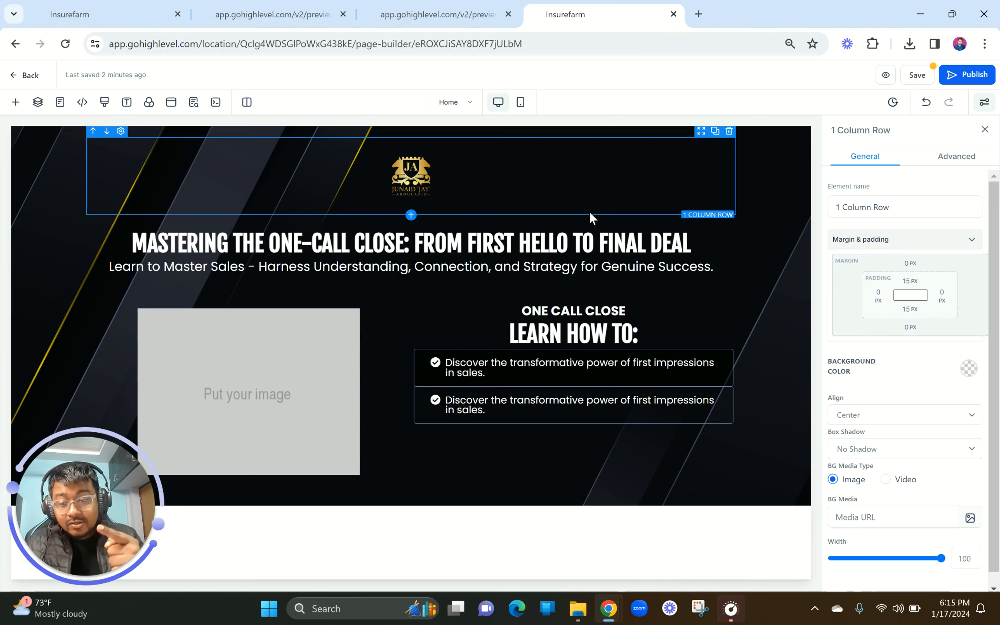
scroll(926, 478, down, 1)
click(968, 358)
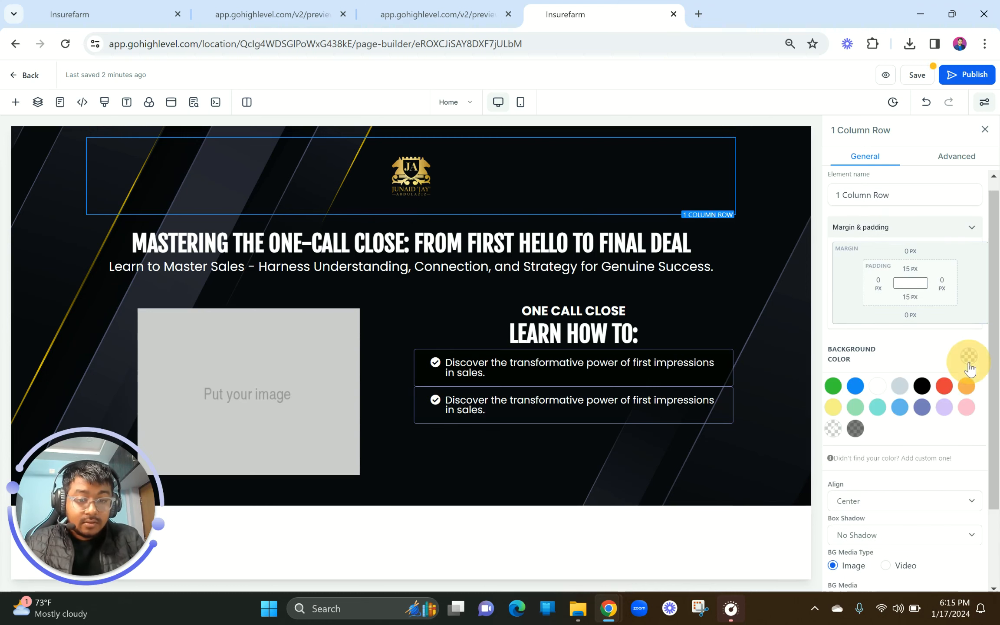
click(896, 458)
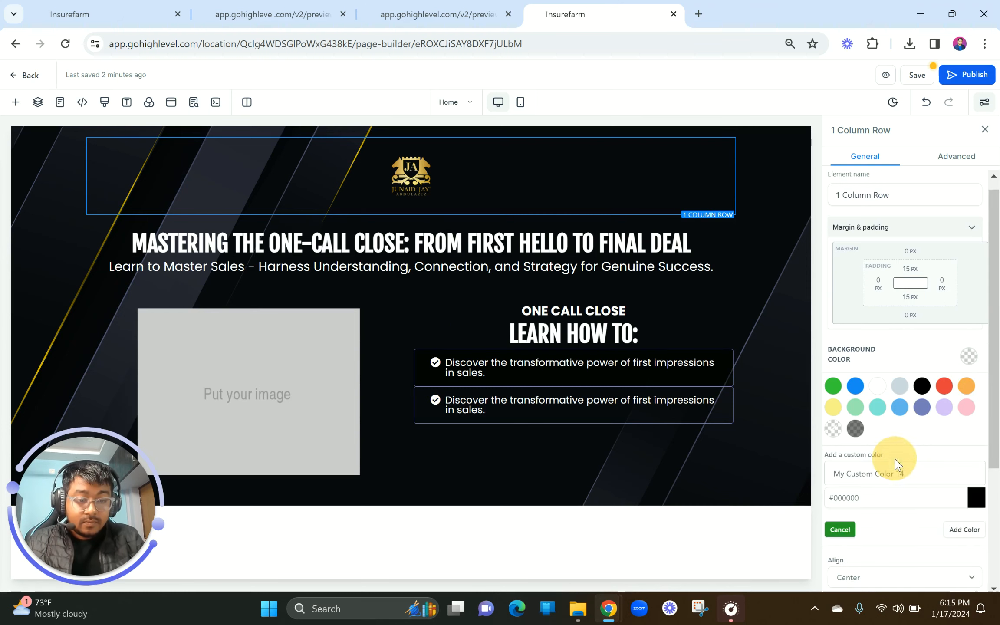
click(857, 500)
text(#040408)
click(950, 530)
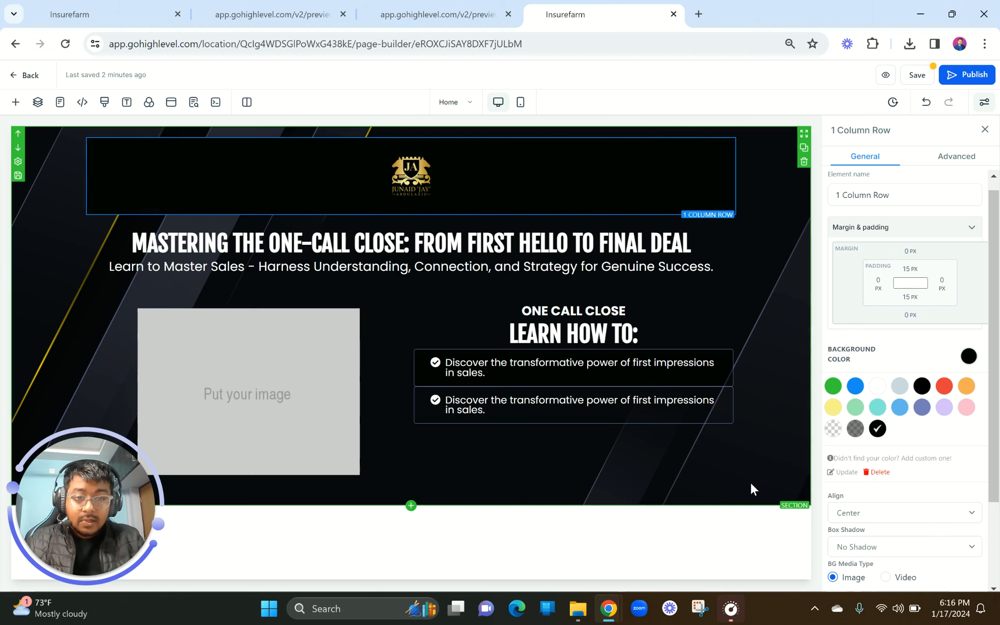
Reset the logo row's background color to transparent
click(635, 173)
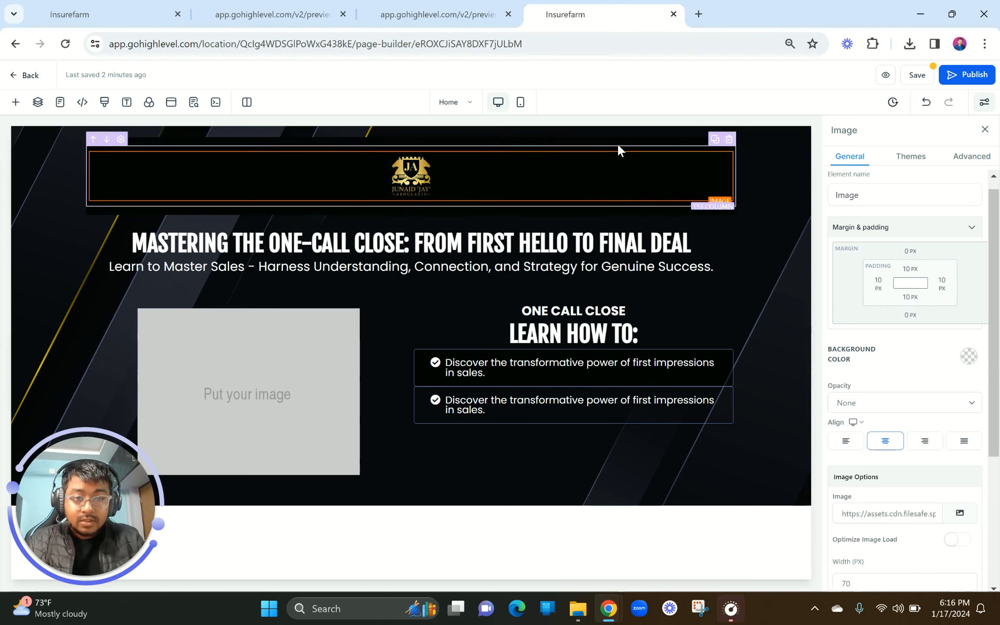
click(611, 143)
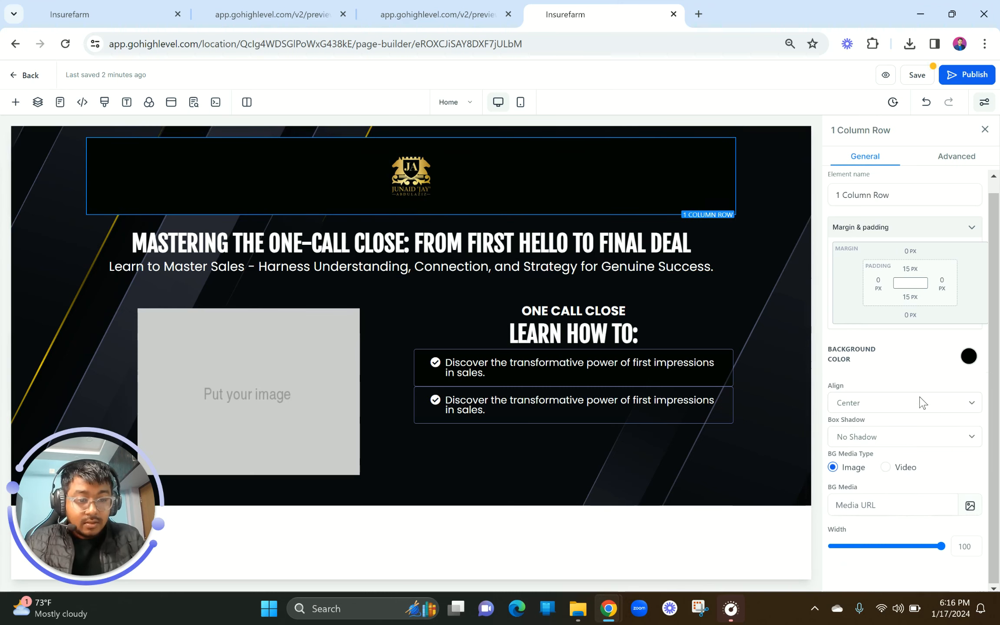
click(968, 368)
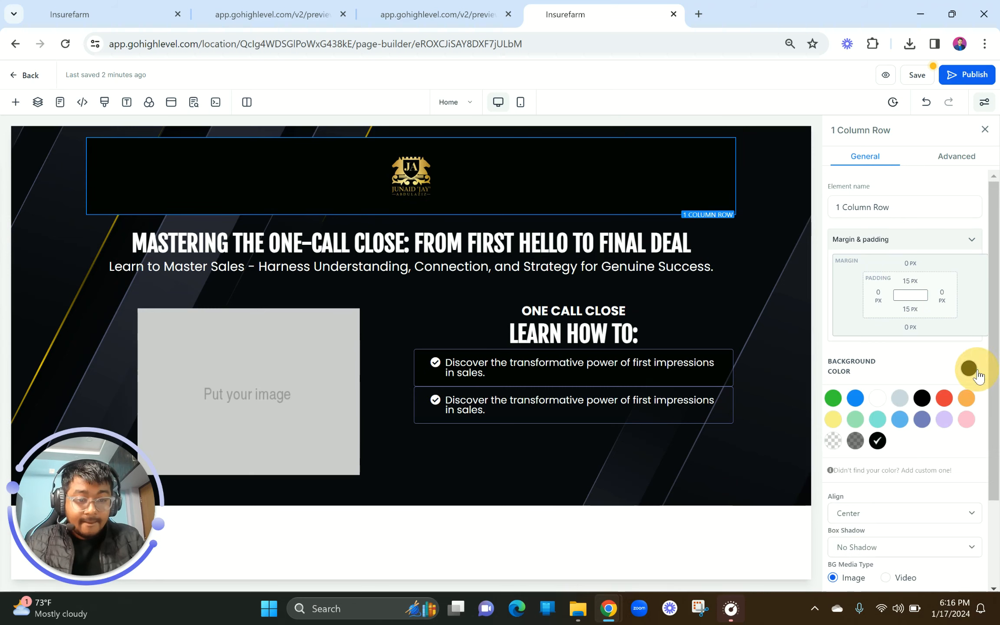
click(833, 441)
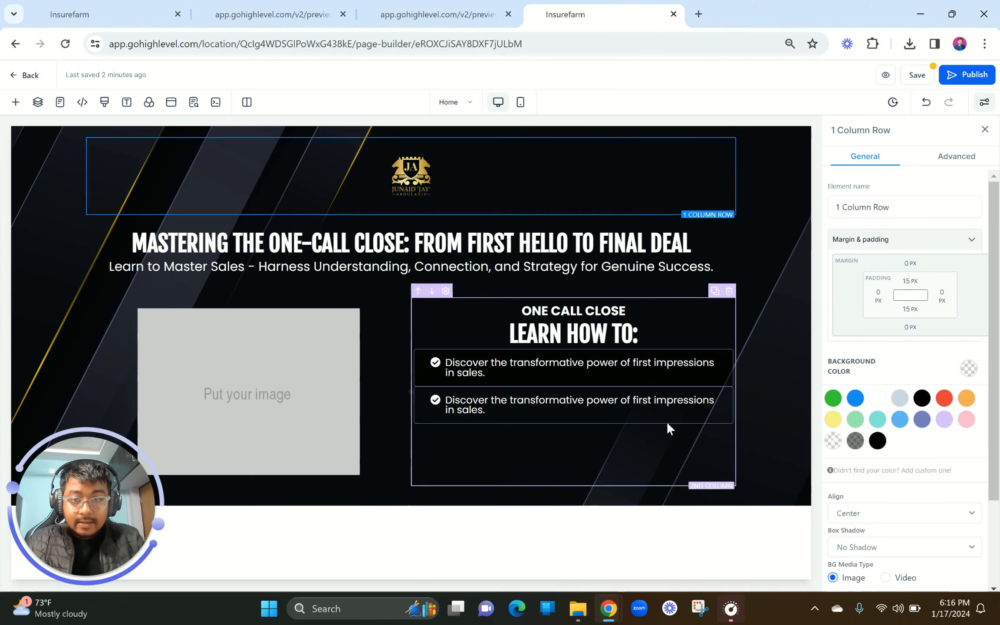
Set the first bullet list's background color to the custom color #040408
click(665, 358)
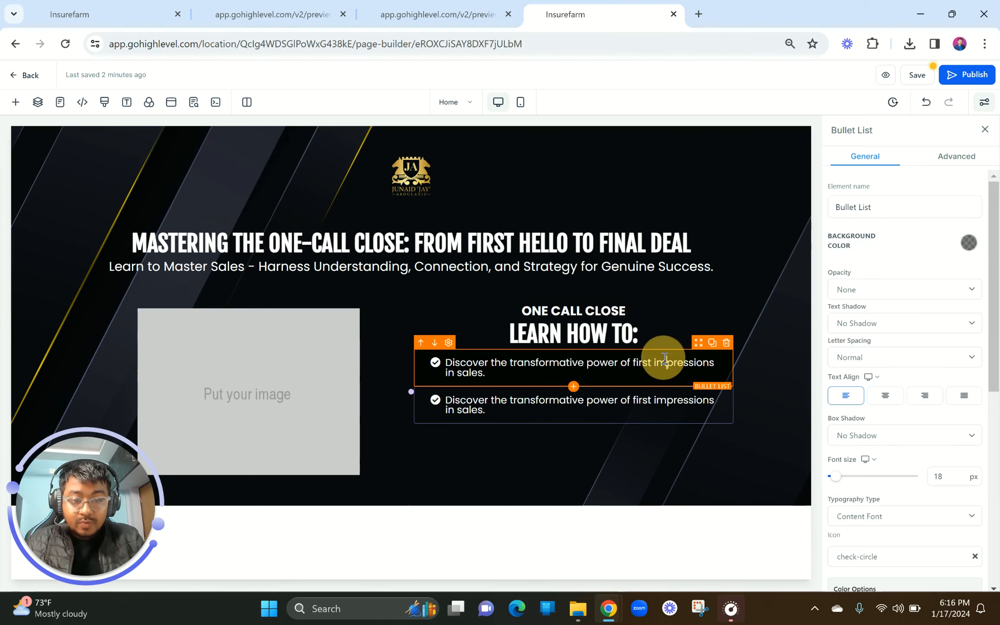
click(965, 242)
click(877, 347)
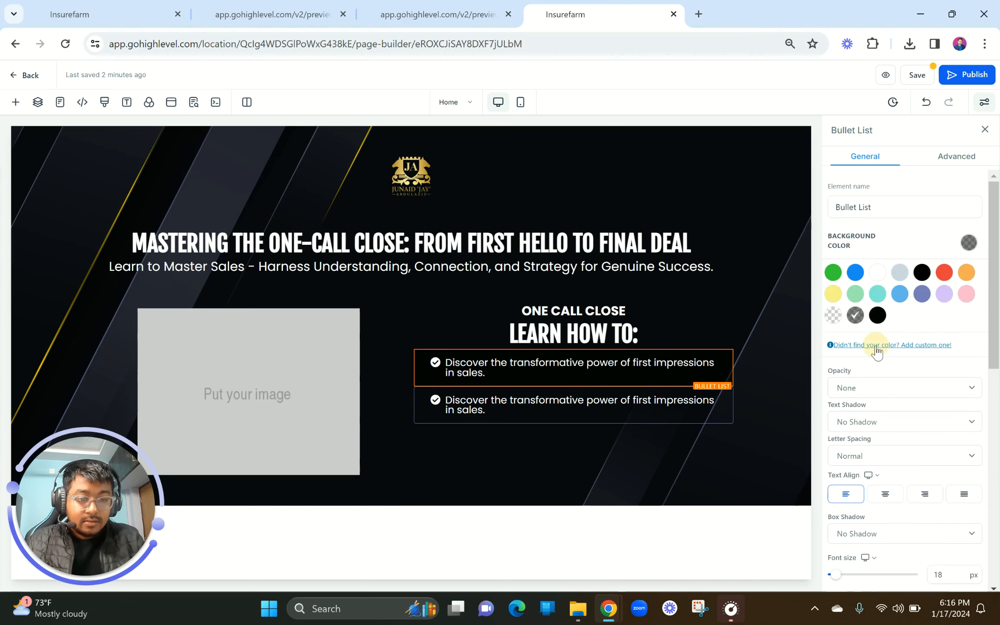
click(848, 384)
text(#040408)
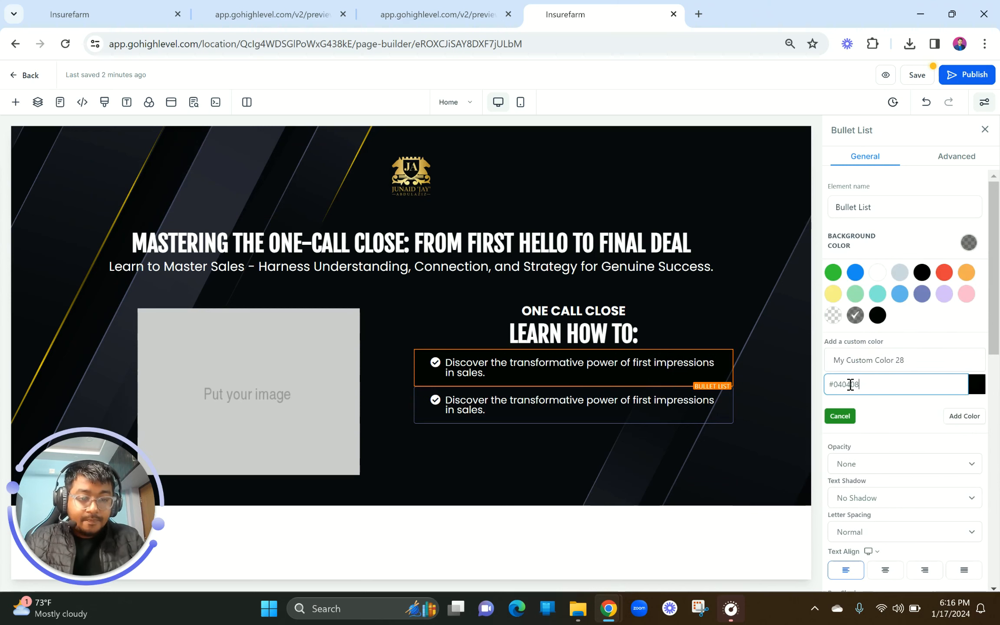
click(964, 417)
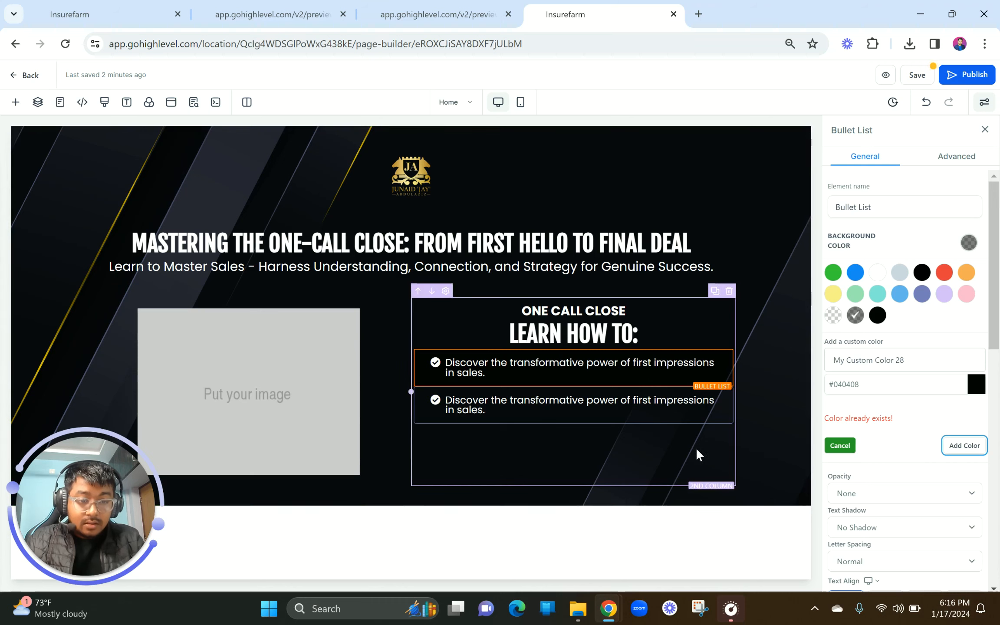
click(877, 316)
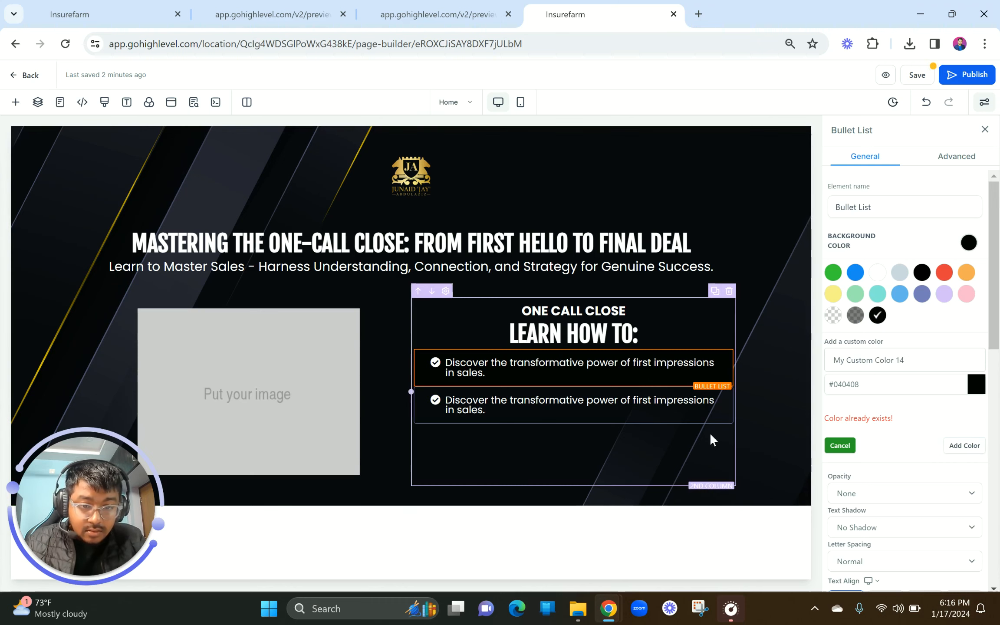
Delete the second bullet list and replace it with a duplicate of the recolored first one
click(655, 192)
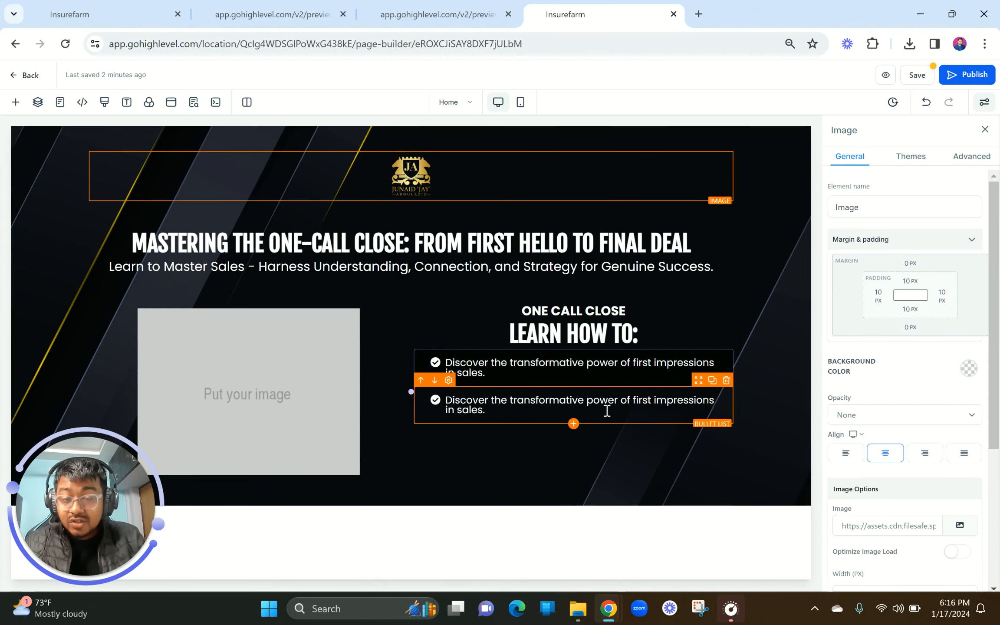
click(594, 406)
scroll(895, 503, down, 10)
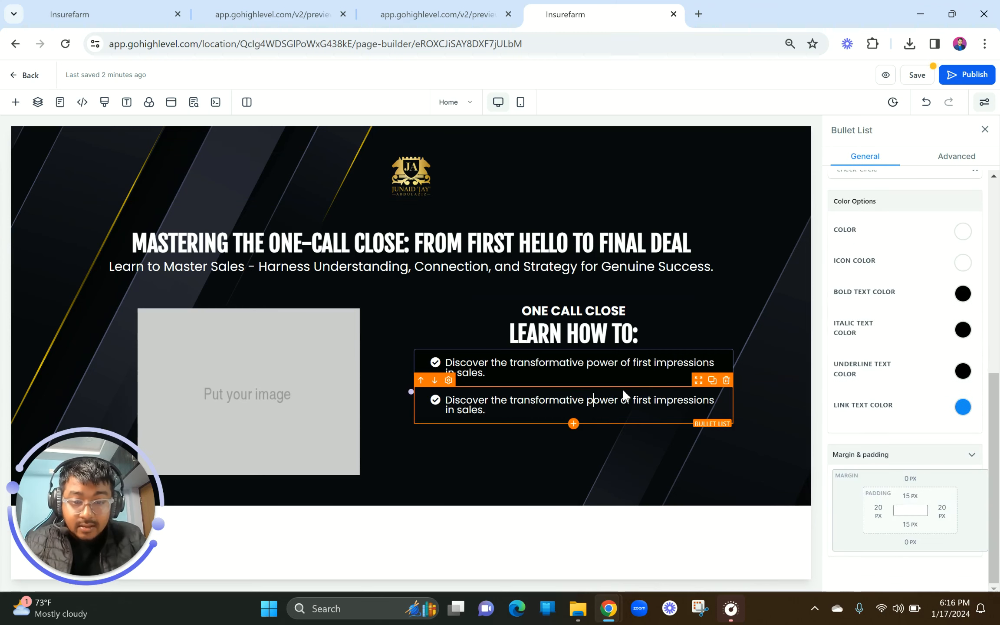
click(728, 382)
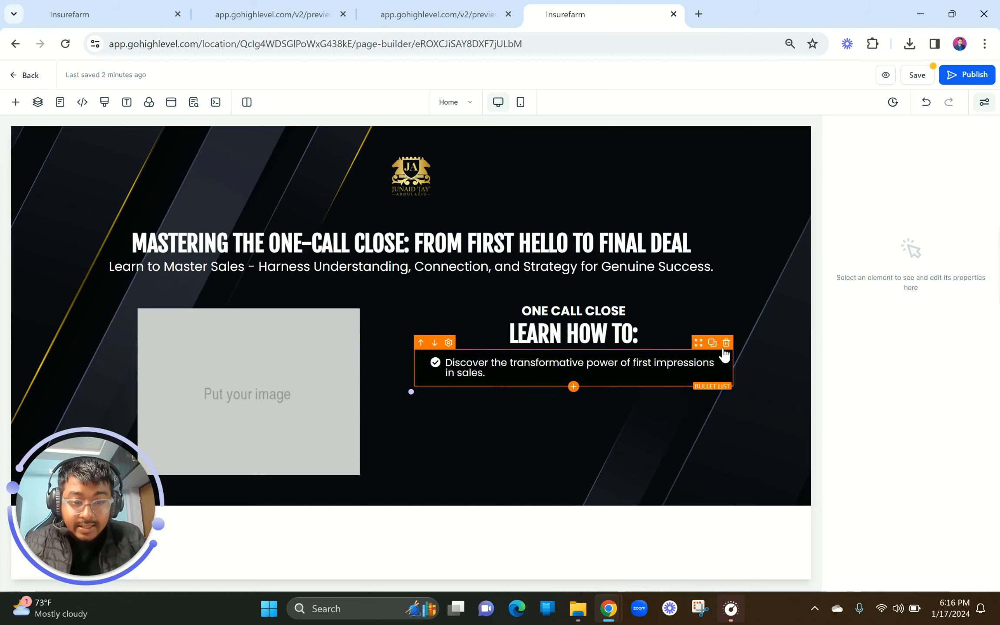
click(713, 343)
click(667, 403)
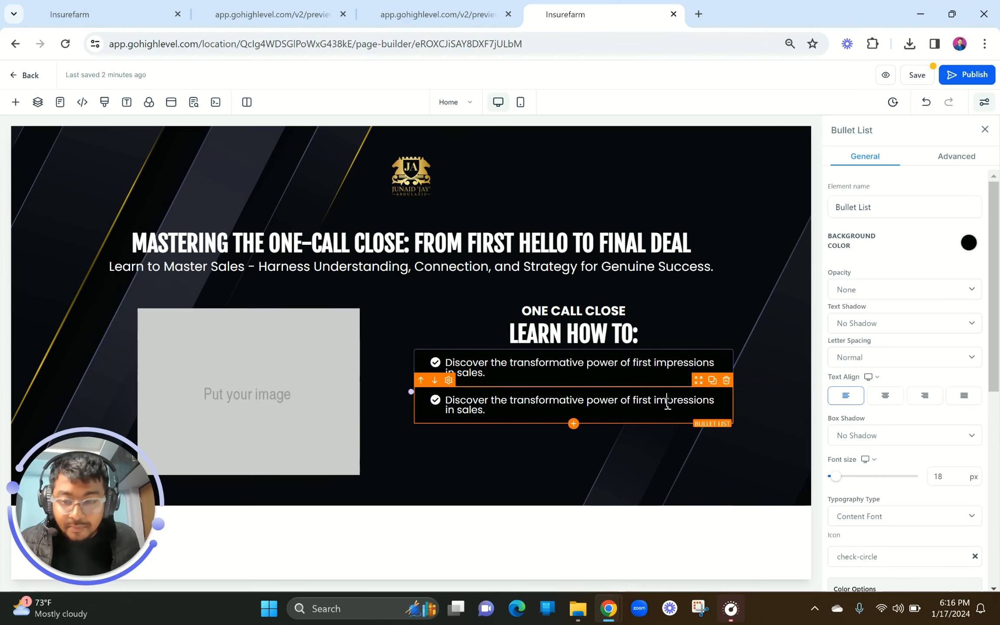
Inspect the two dark bullet lists up close and duplicate the list again to make a third item
scroll(667, 404, up, 4)
drag(668, 403, 471, 221)
click(242, 335)
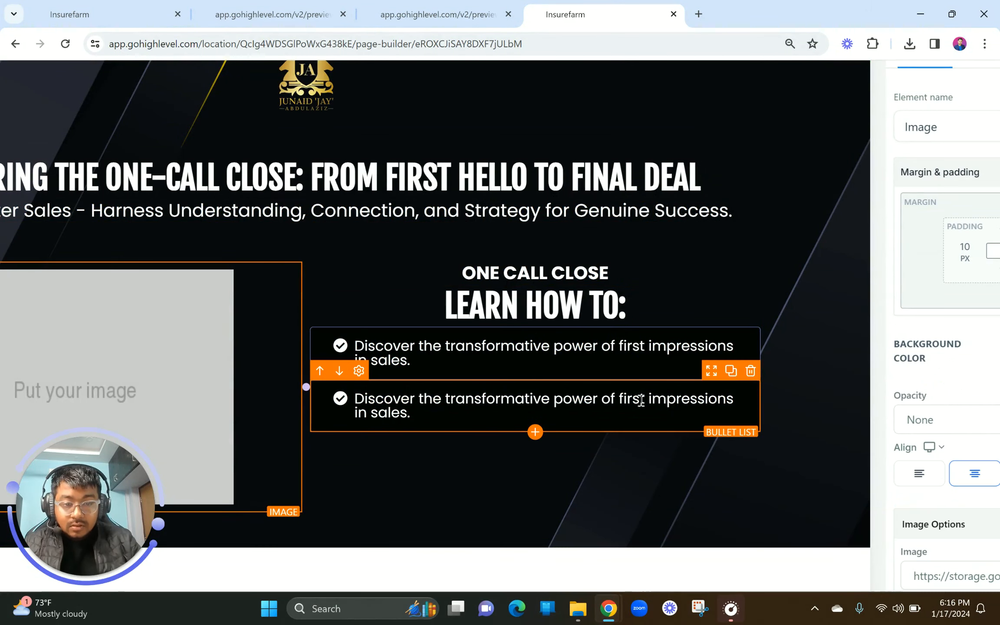
click(597, 343)
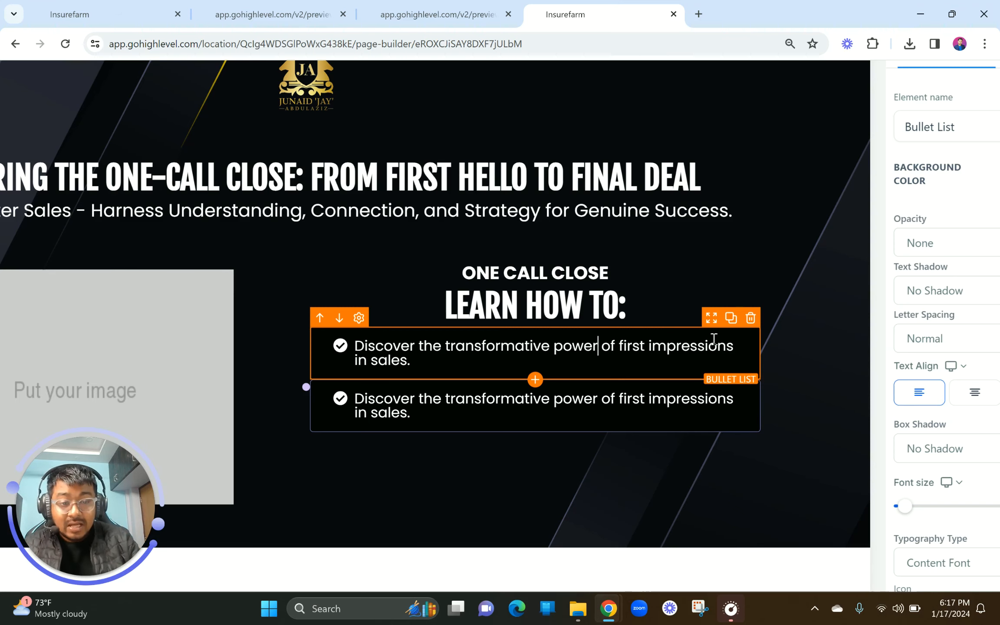
click(730, 373)
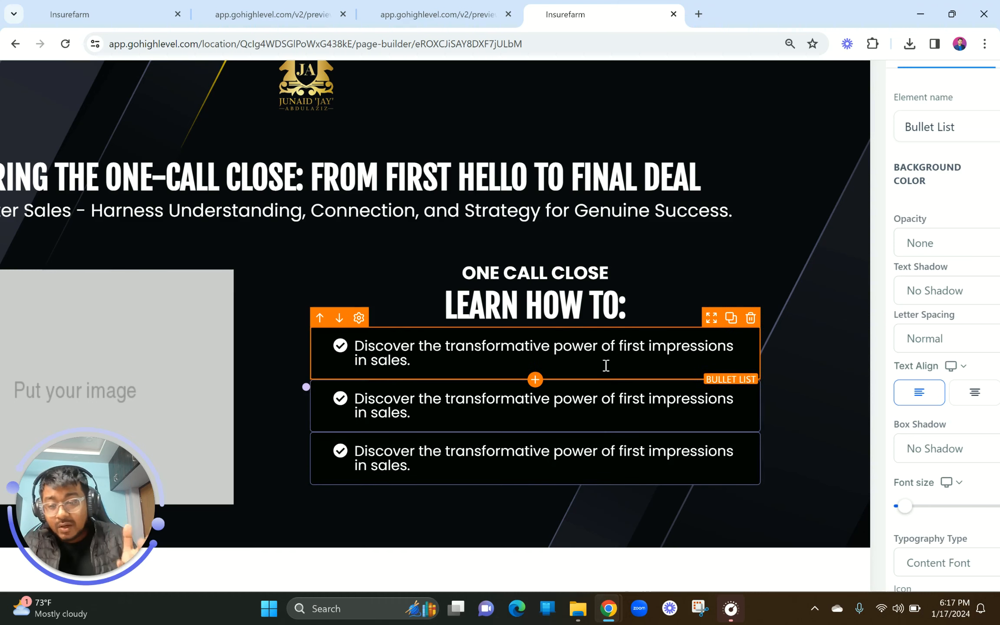
Set the first bullet list's background color to the orange swatch
key(ctrl+minus)
key(ctrl+minus)
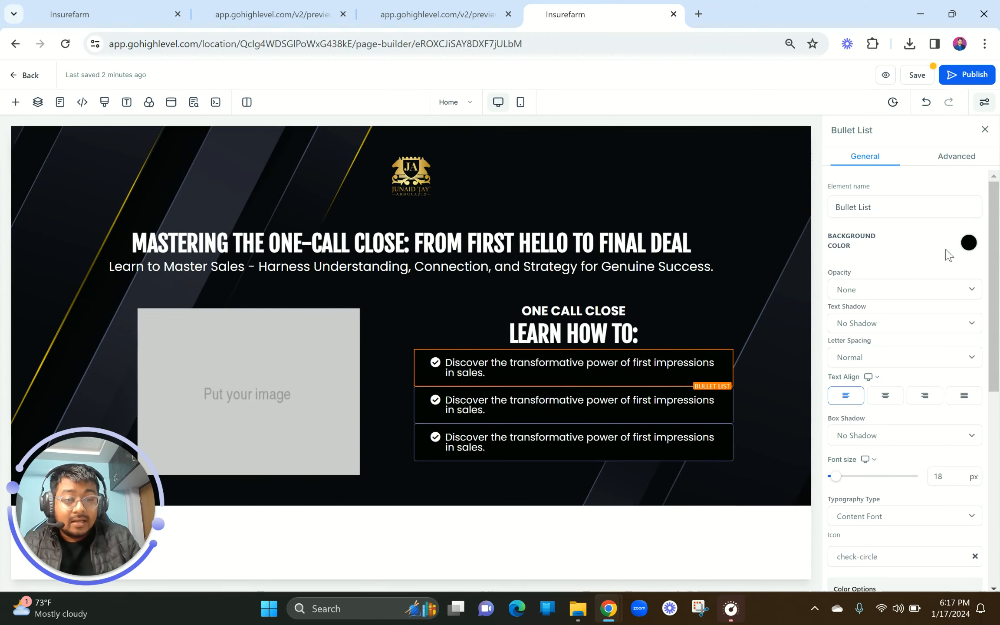
click(968, 243)
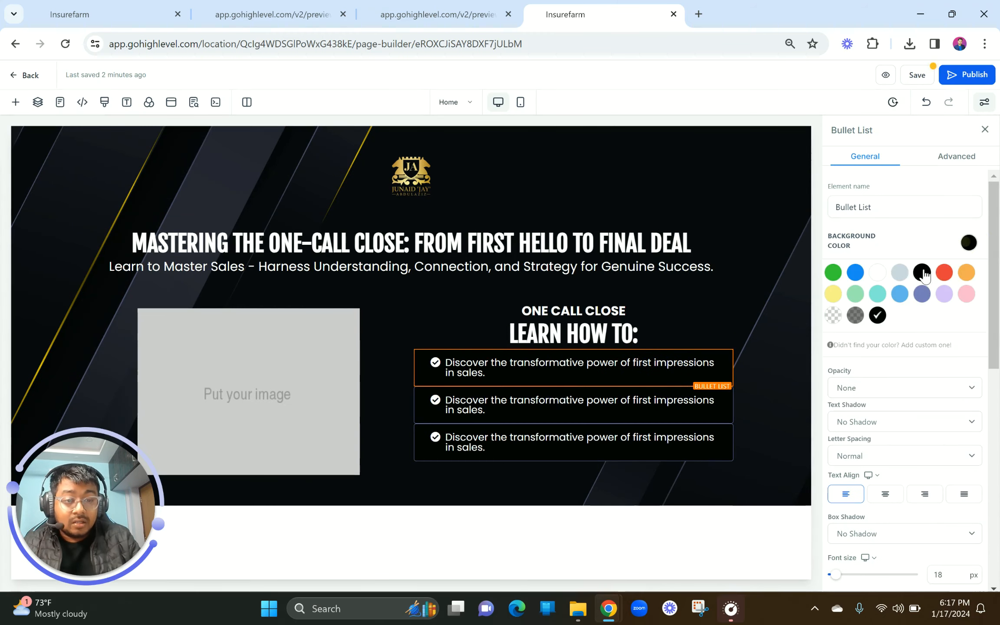
click(966, 272)
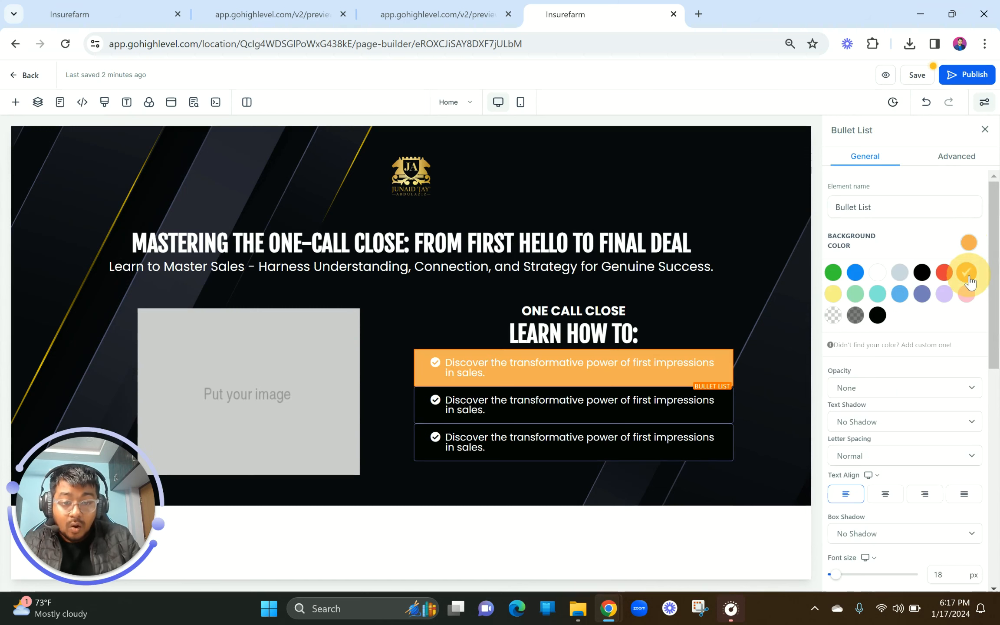
Delete the orange bullet list and duplicate the second dark one to have three matching items
click(512, 478)
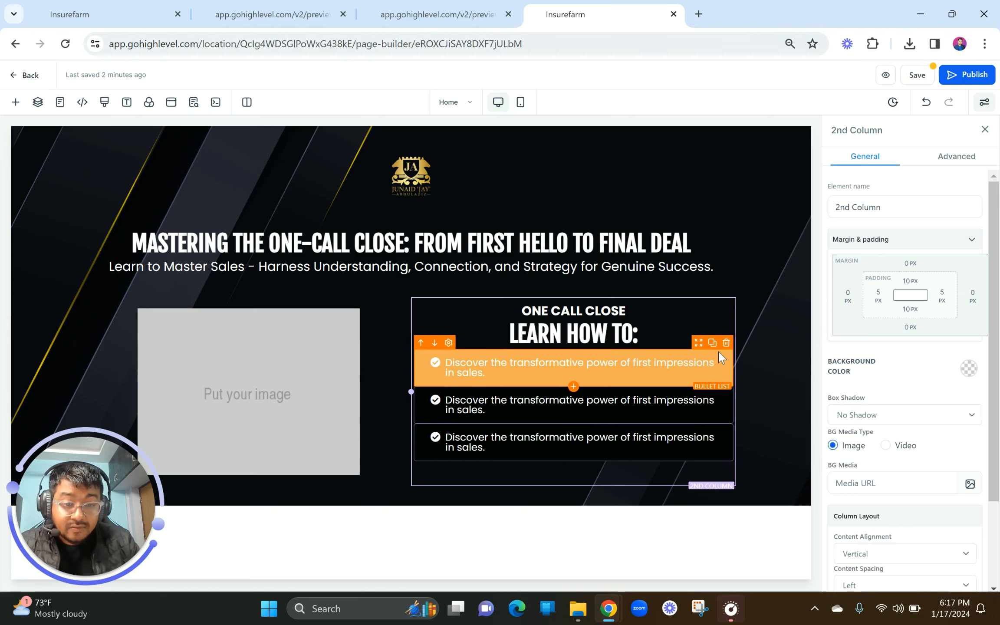
click(727, 343)
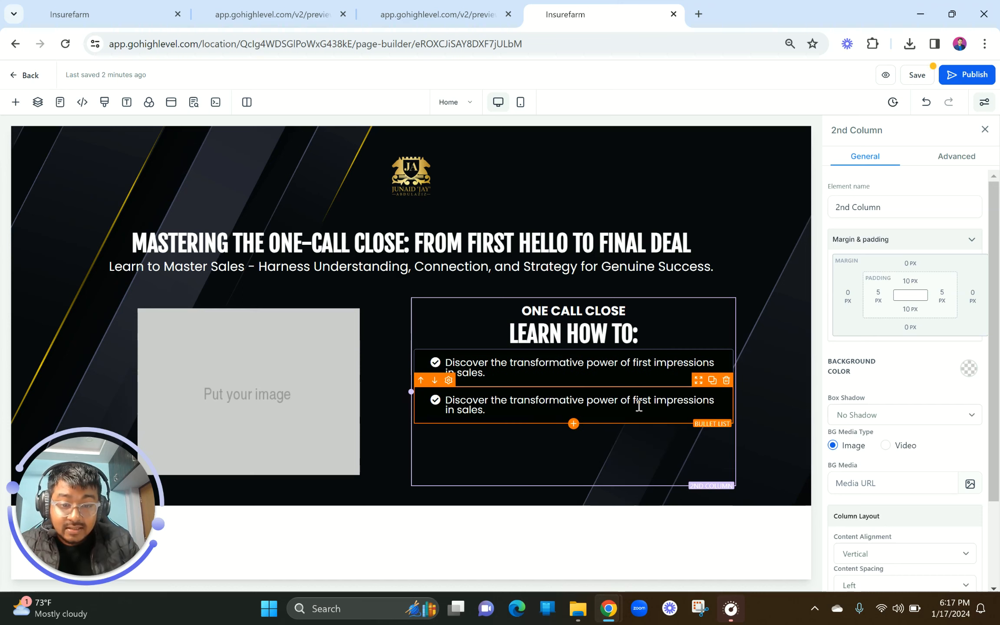
click(713, 381)
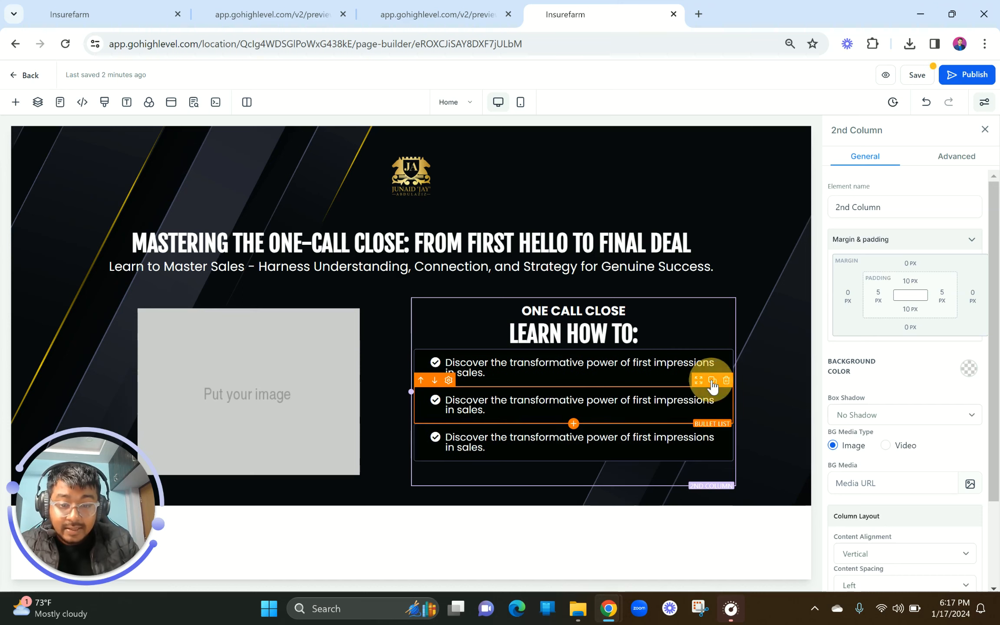
click(371, 382)
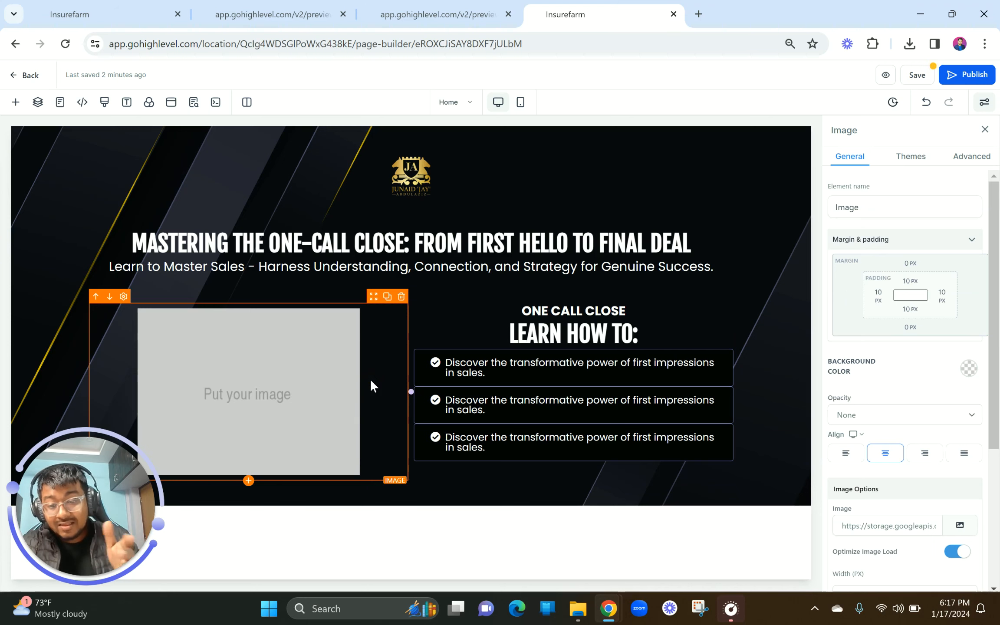
Set the second bullet list's top and bottom padding to 40 px
click(551, 410)
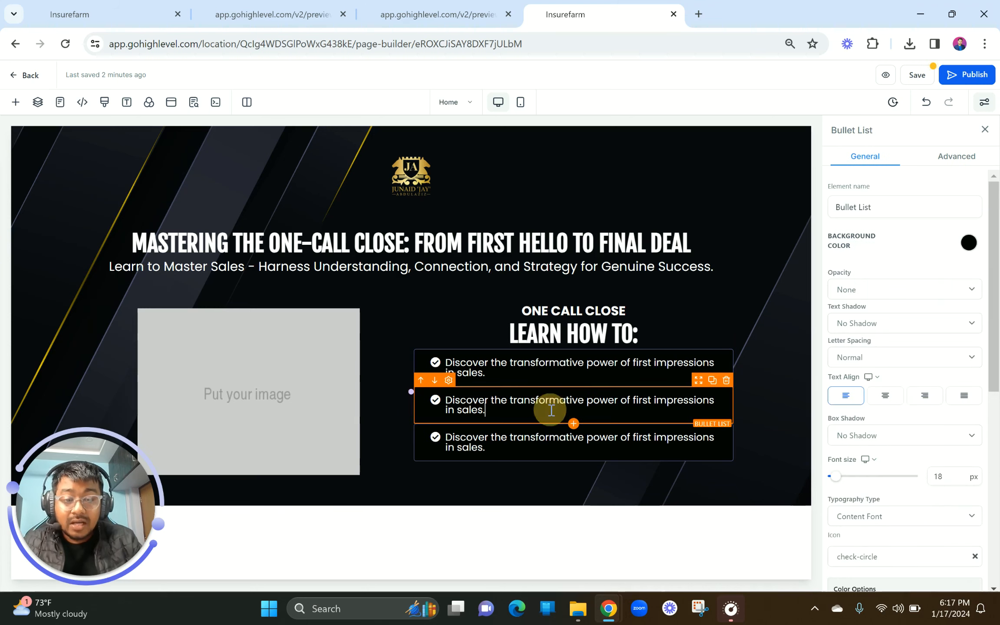
scroll(866, 499, down, 5)
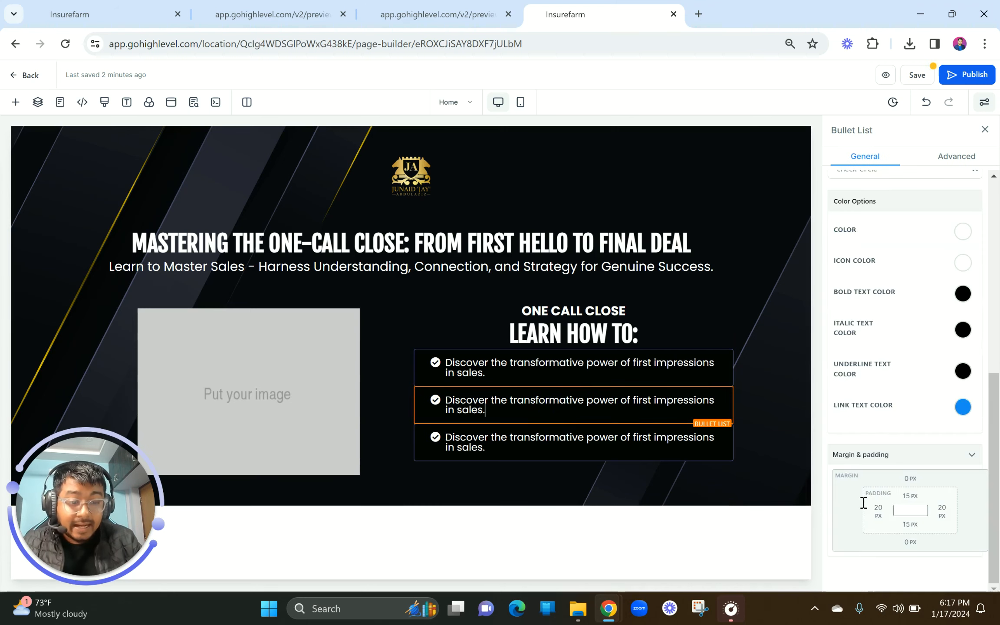
click(910, 489)
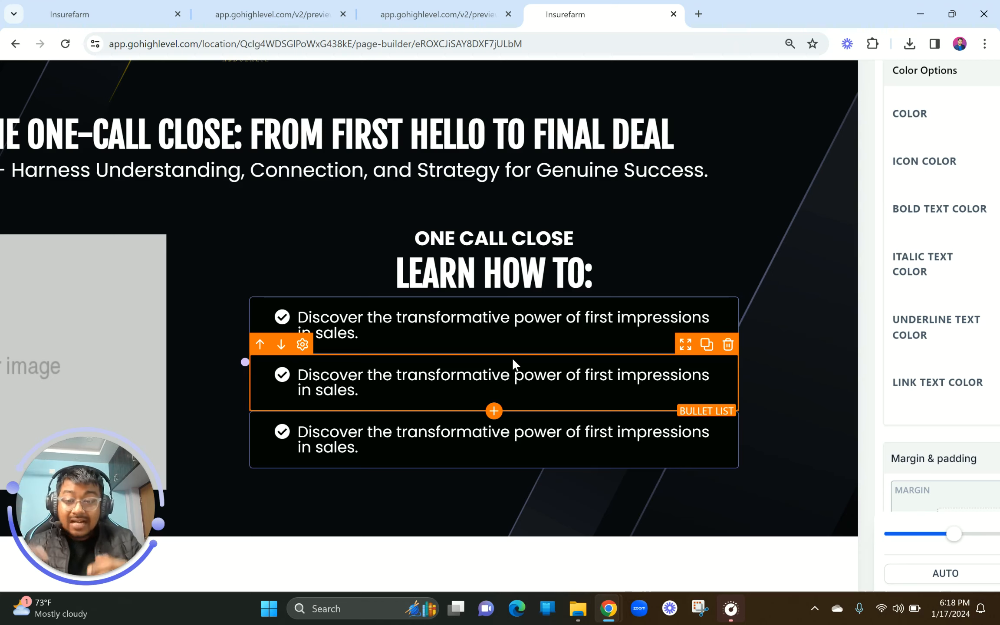
scroll(620, 352, down, 5)
click(618, 412)
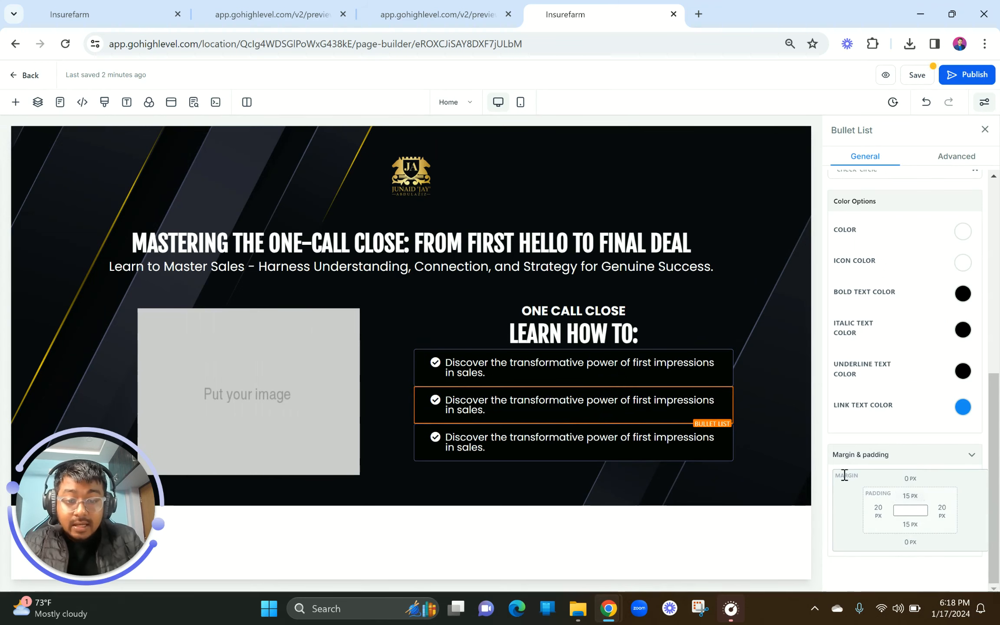
click(910, 498)
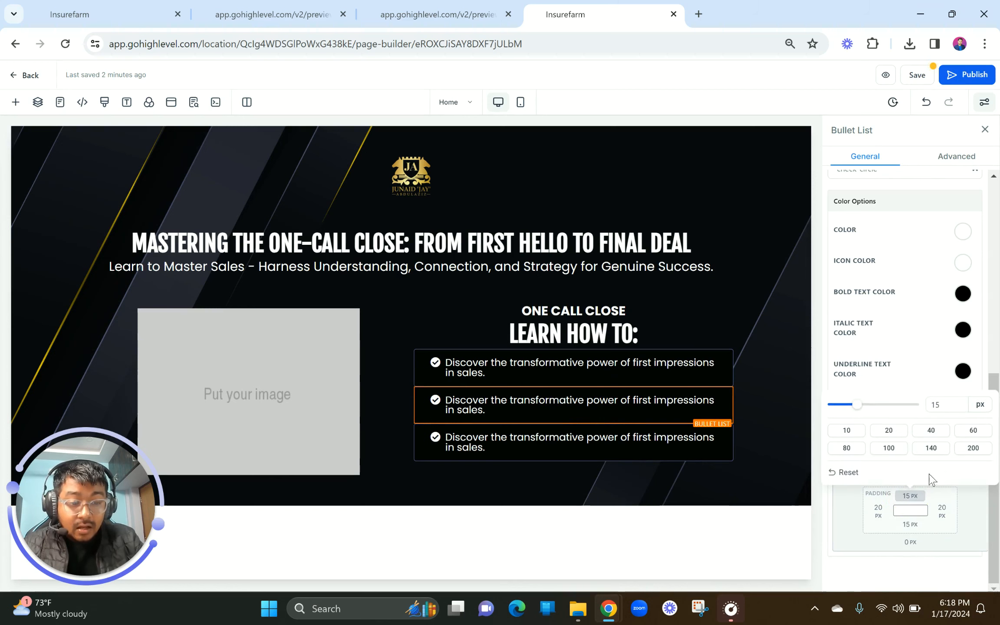
click(929, 431)
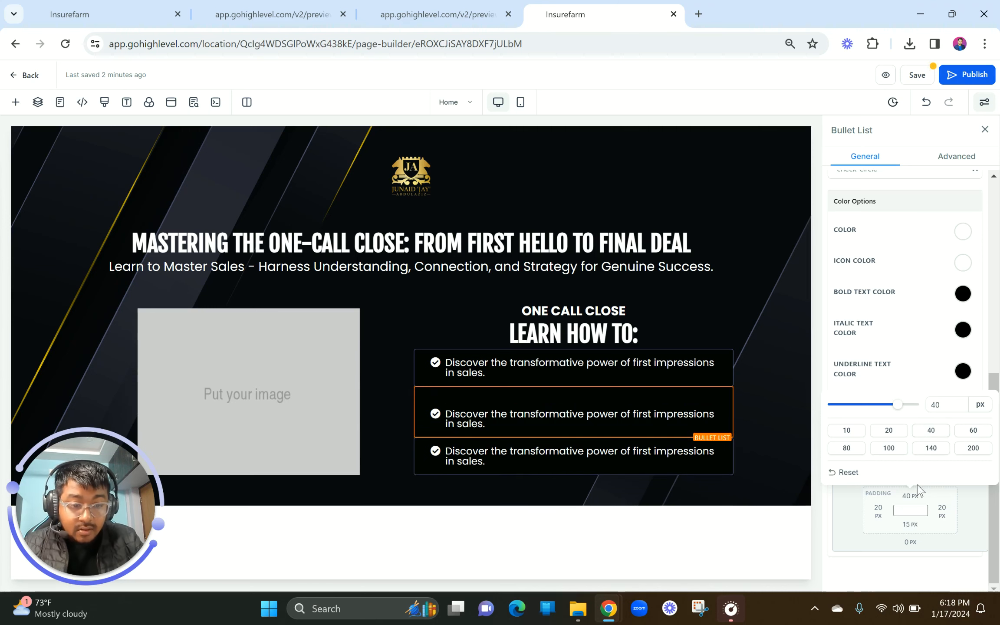
click(909, 525)
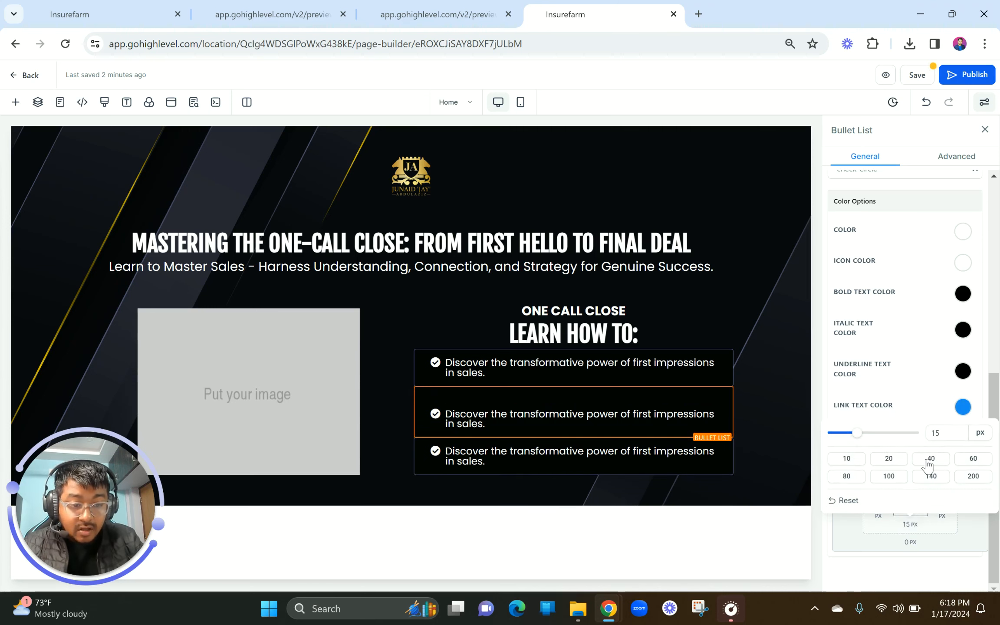
click(929, 459)
click(632, 511)
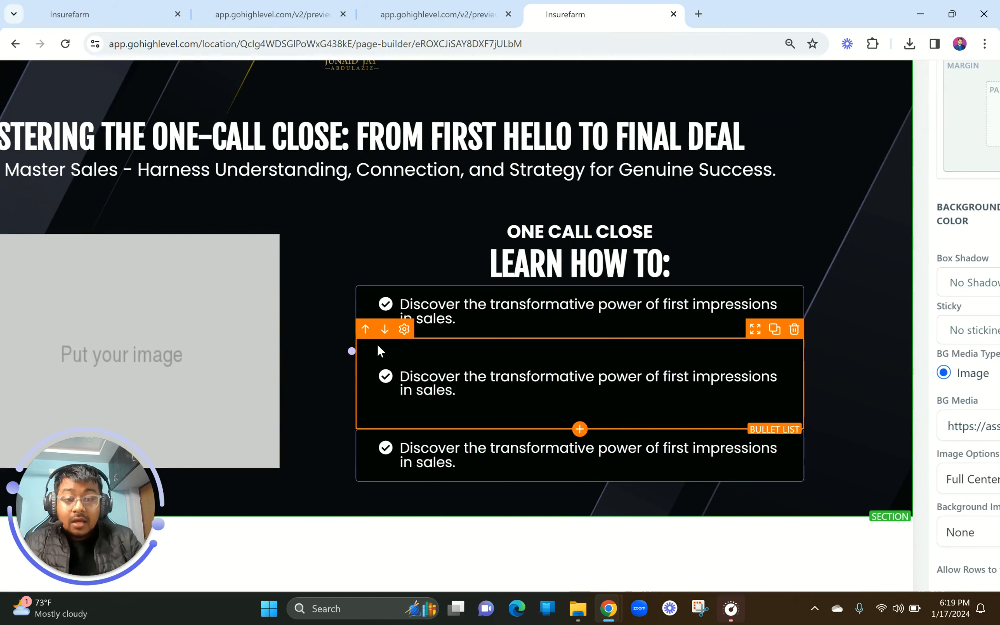
Reduce the second bullet list's top and bottom padding to 20 px
click(493, 365)
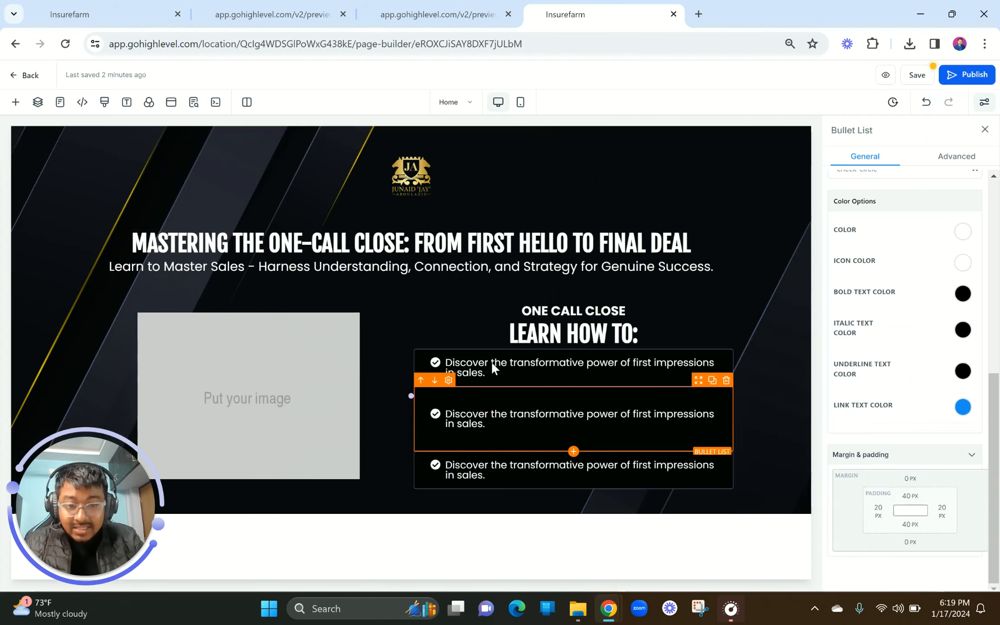
click(906, 498)
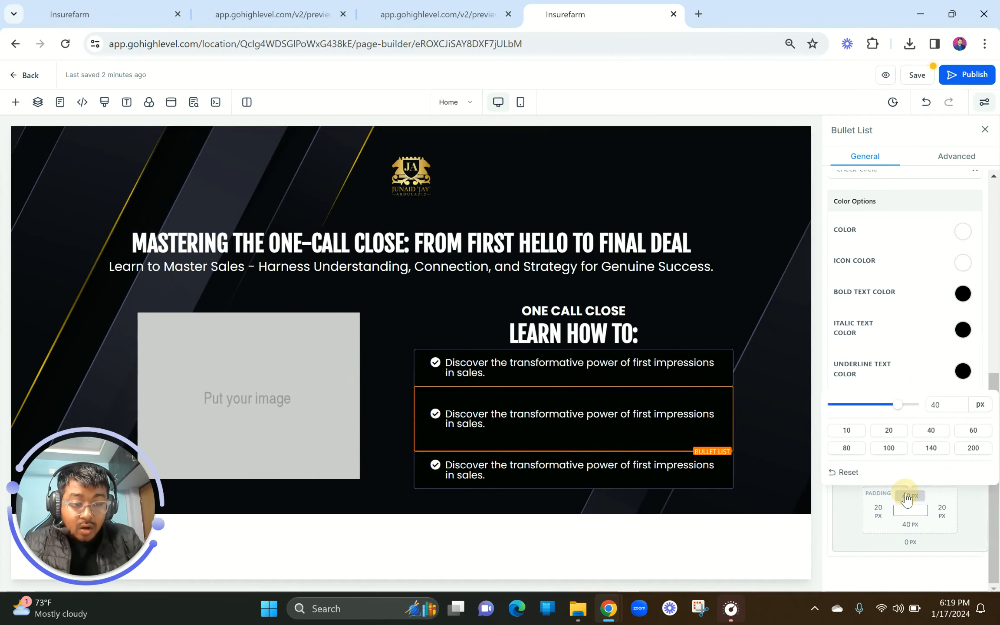
click(895, 431)
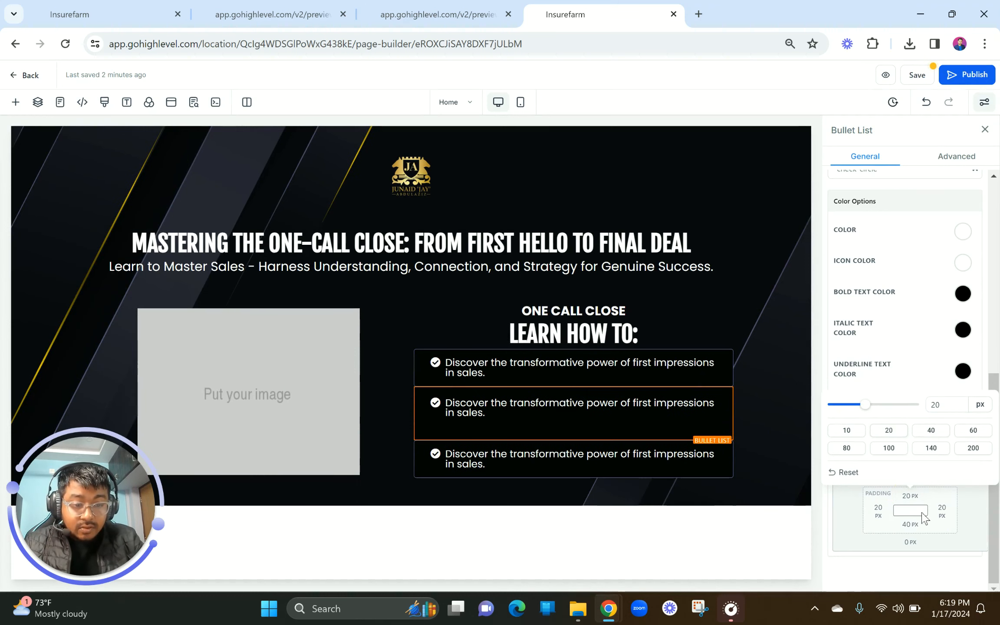
click(907, 524)
click(897, 459)
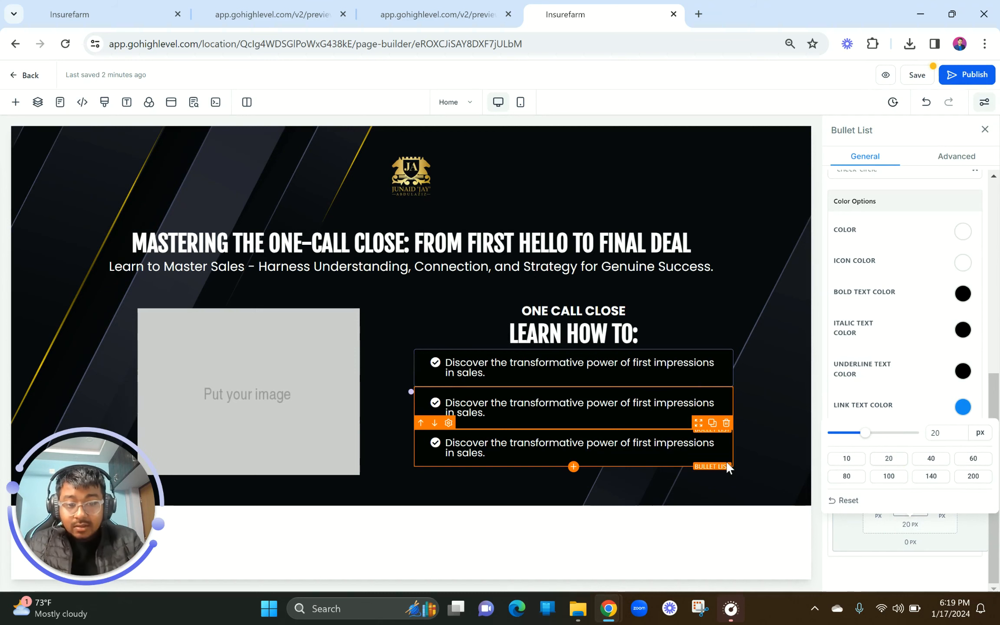
click(622, 366)
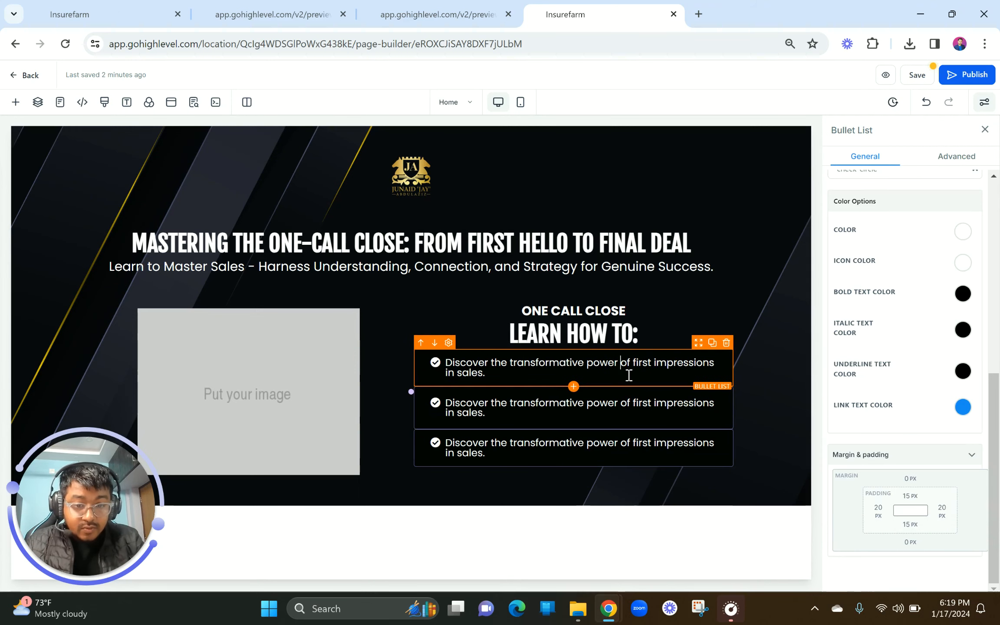
Delete the second bullet list and set the top margin of the one taking its place to 5 px
click(726, 382)
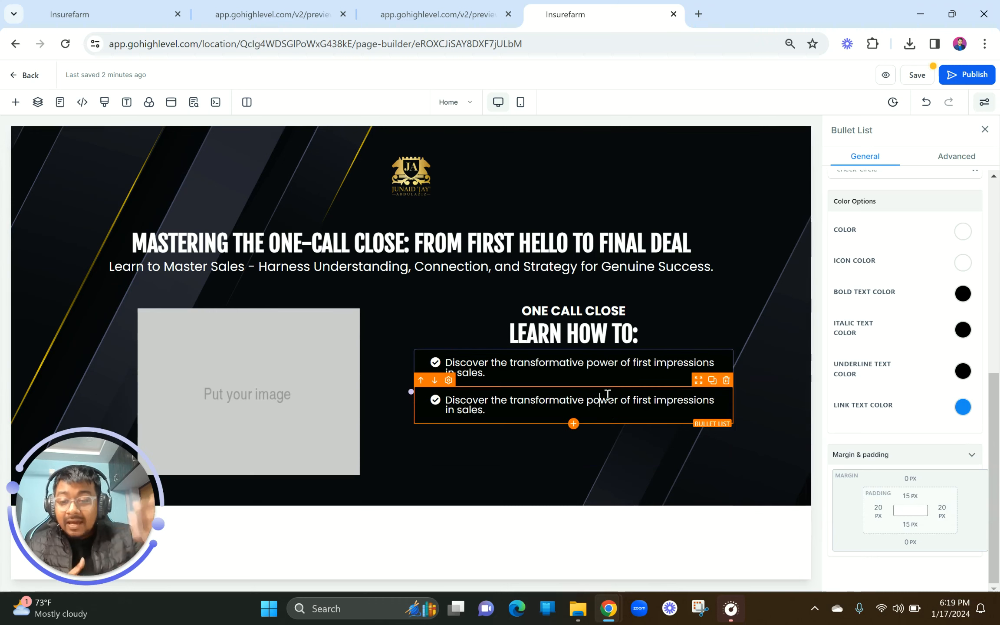
click(909, 481)
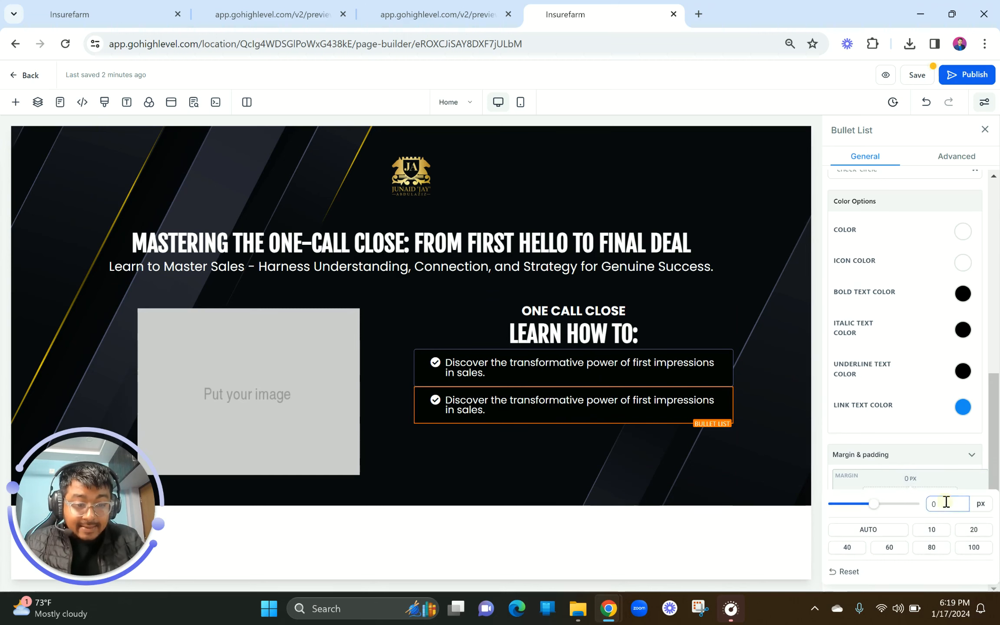
double_click(931, 504)
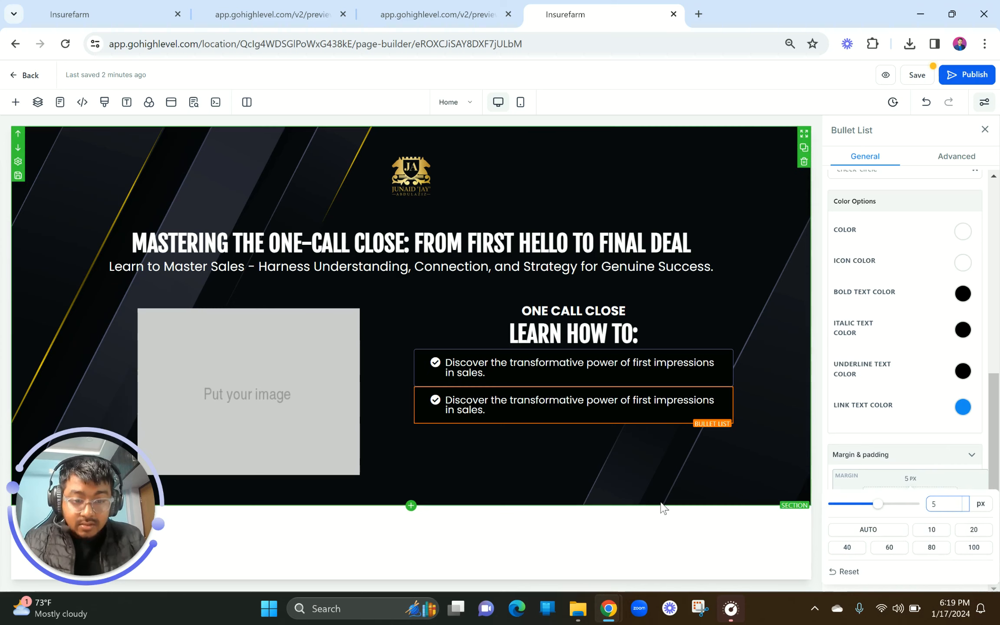
click(631, 467)
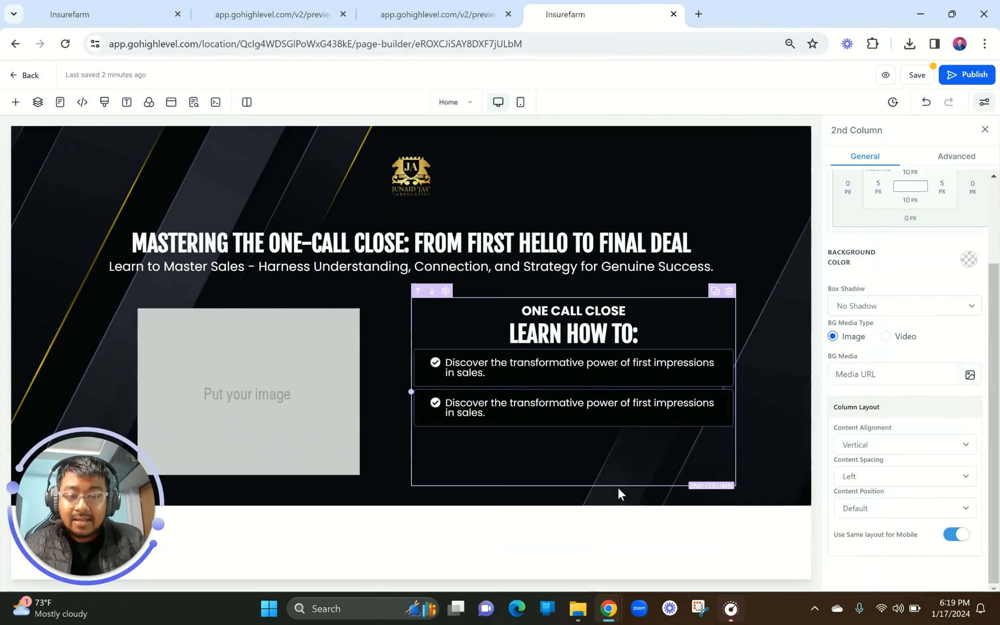
Set the second bullet list's bottom margin to 5 px and duplicate that list twice
click(615, 412)
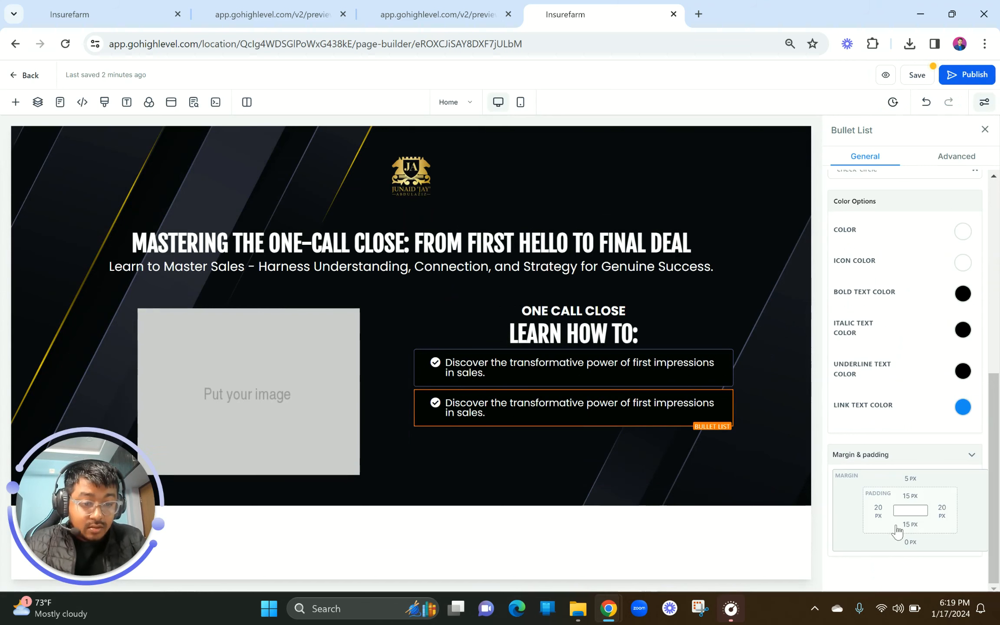
click(908, 543)
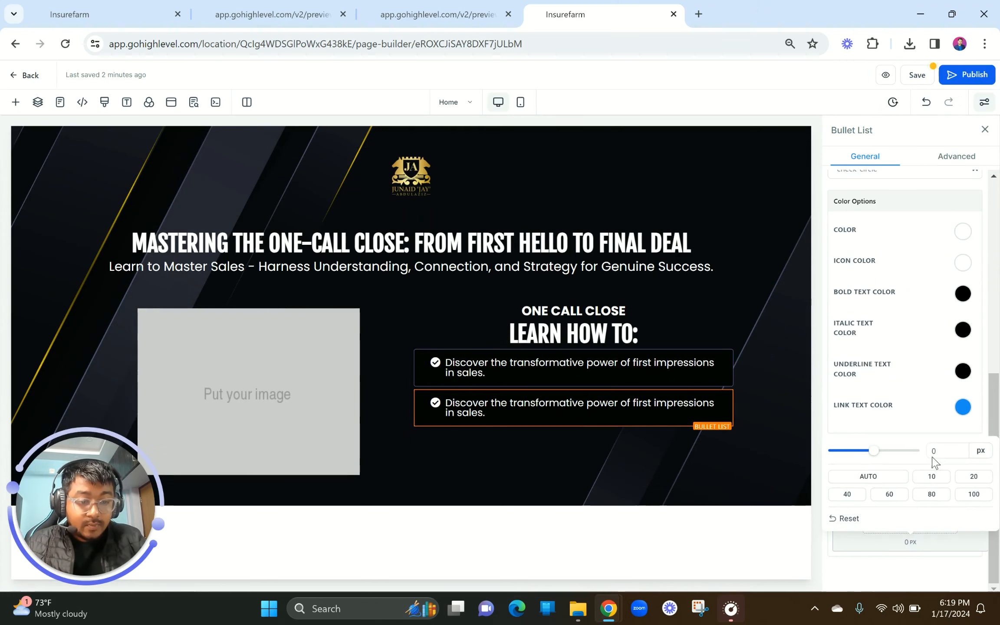
double_click(932, 451)
text(5)
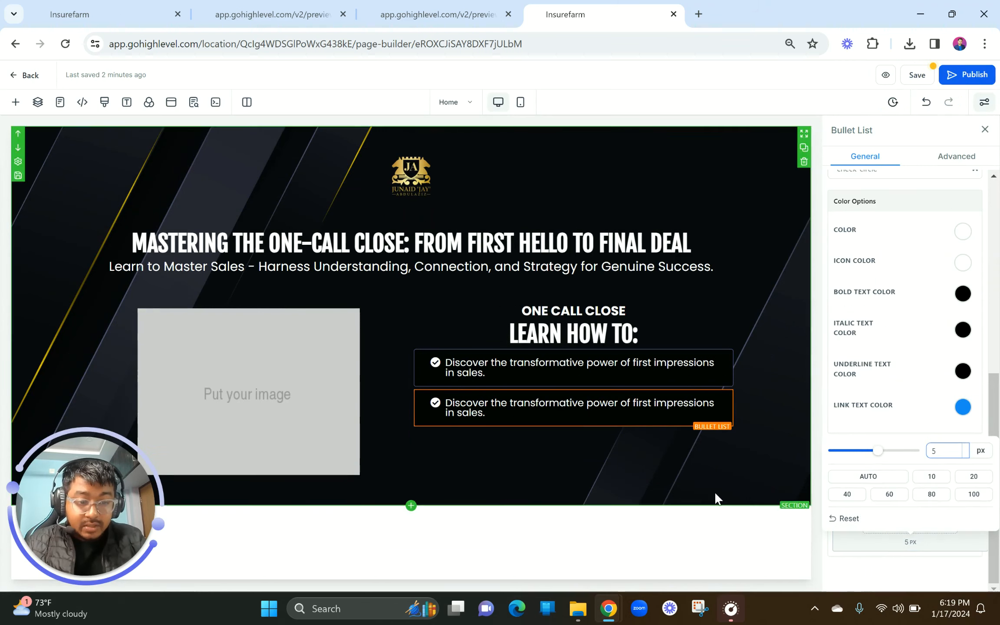
click(666, 460)
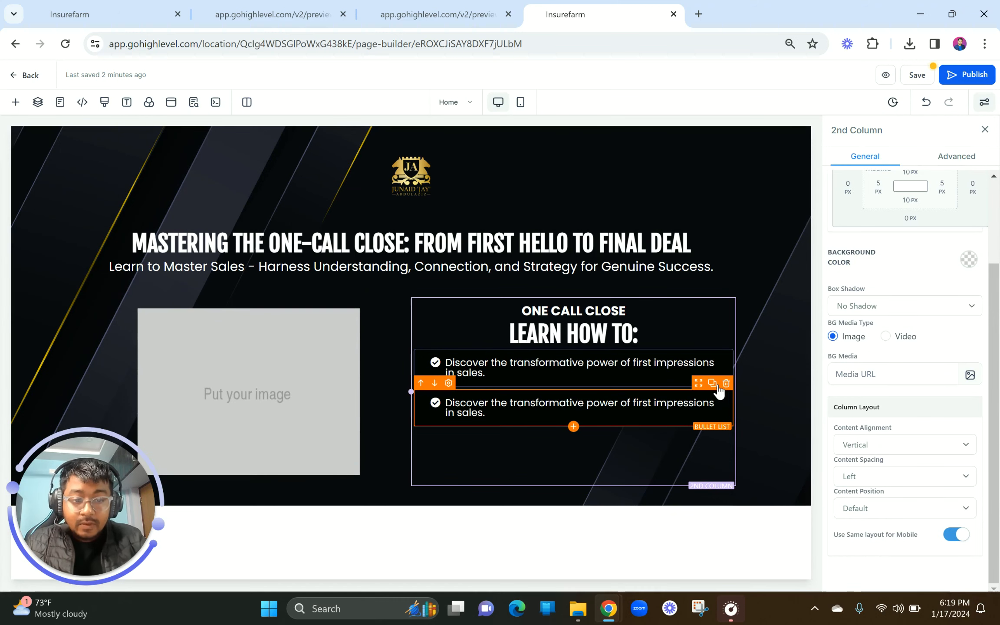
click(712, 383)
click(716, 384)
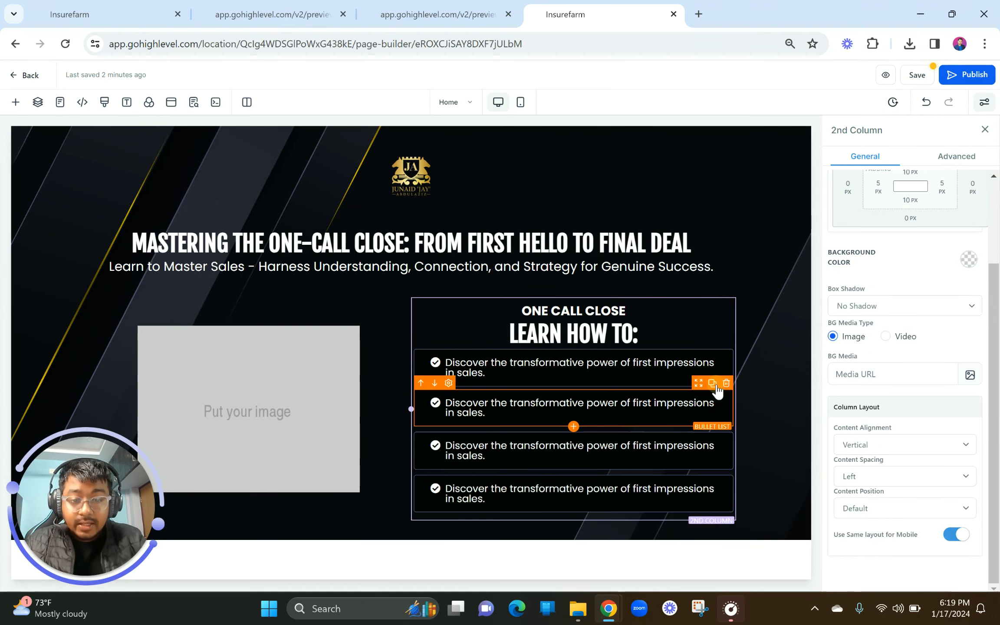
Replace the second item's text with "Tailor your pitch for deep resonance with individual clients." copied from the reference page, removing the extra bullet
click(392, 17)
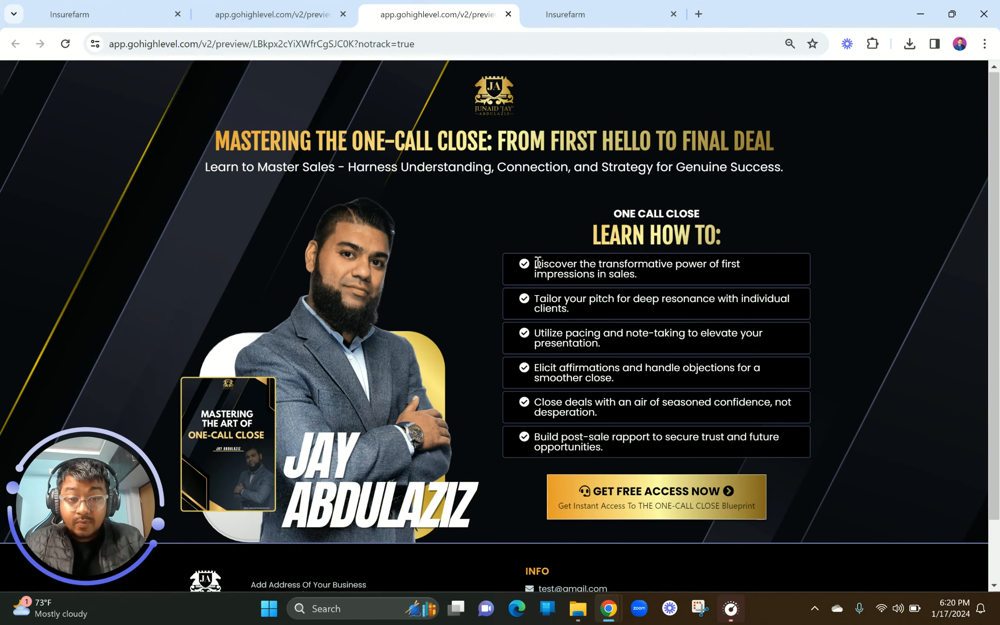
drag(536, 265, 637, 274)
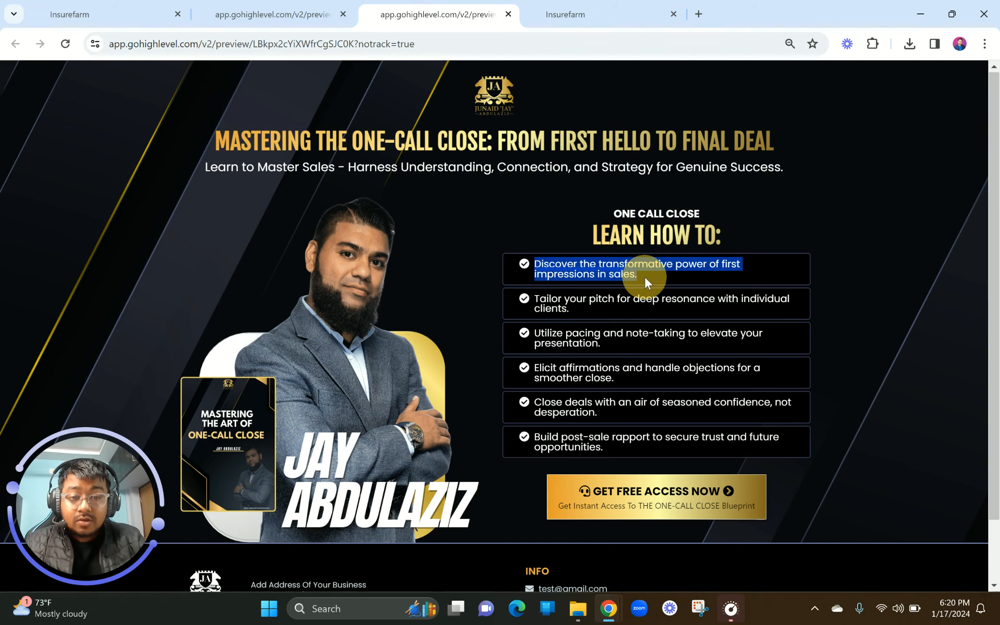
drag(537, 298, 569, 309)
key(ctrl+c)
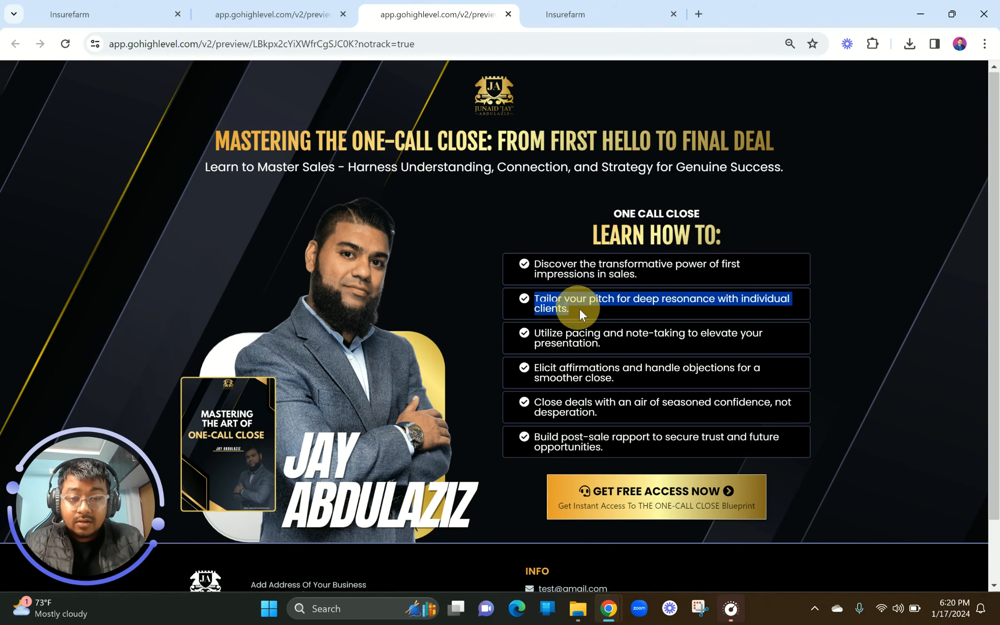
click(565, 14)
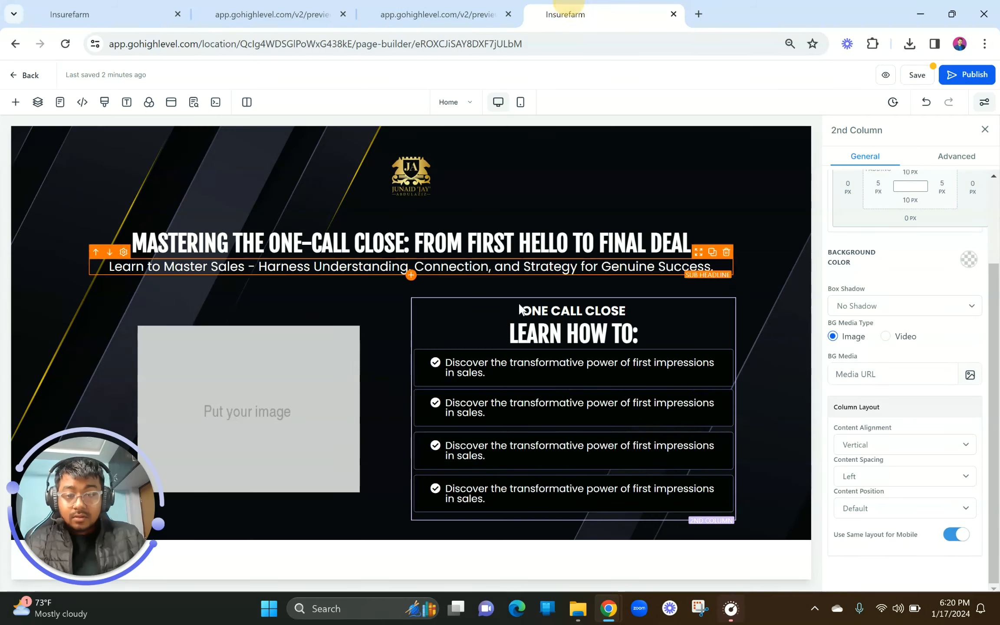
click(486, 404)
triple_click(486, 404)
key(ctrl+v)
click(465, 424)
key(BackSpace)
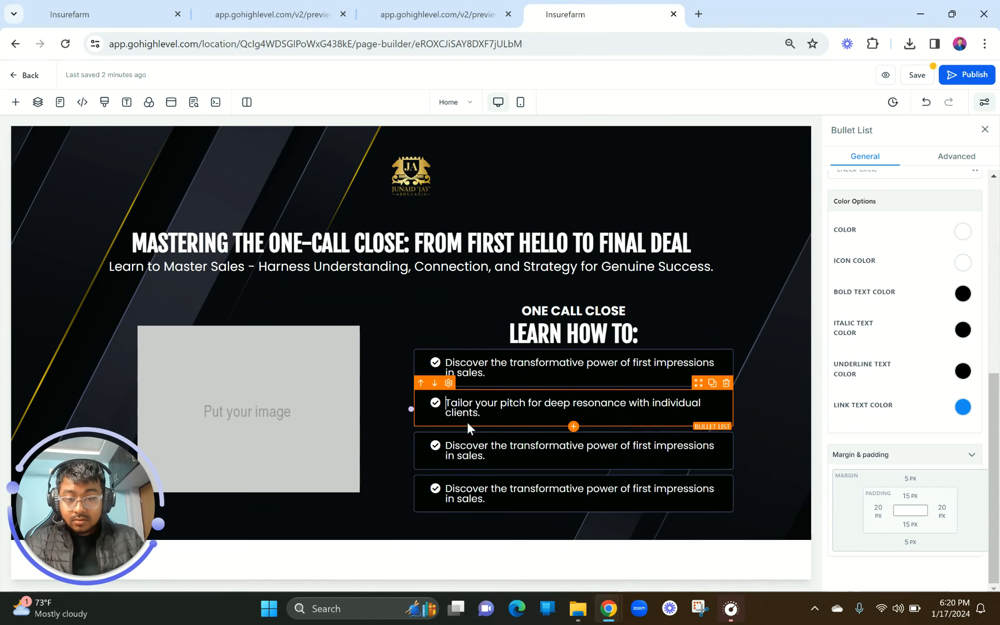
Replace the third item's text with the reference page's "Utilize pacing and note-taking to elevate your presentation." and remove the extra nested bullet
click(473, 13)
drag(537, 337, 614, 350)
key(ctrl+c)
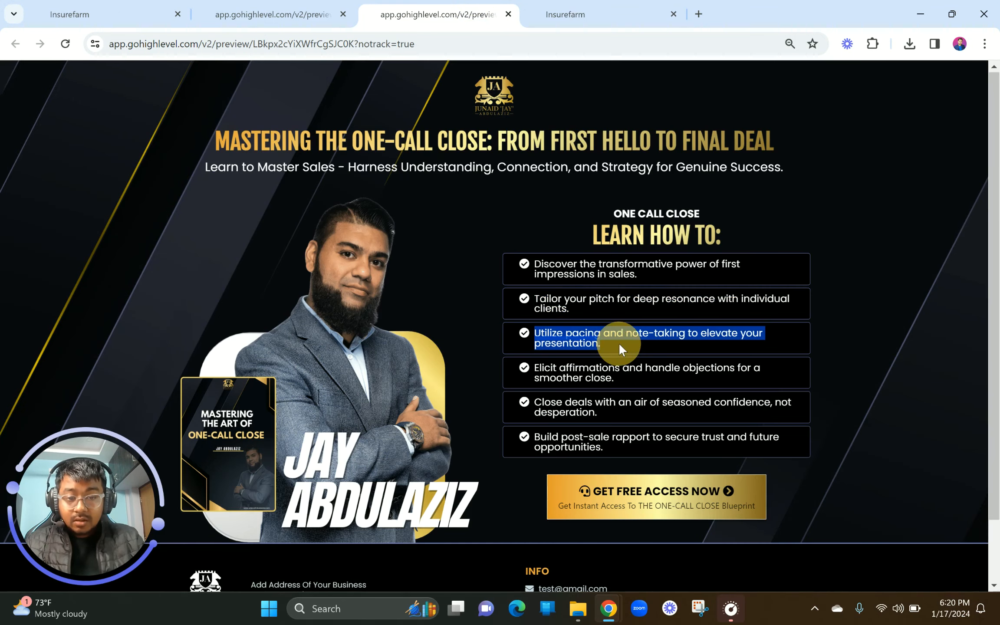
click(583, 11)
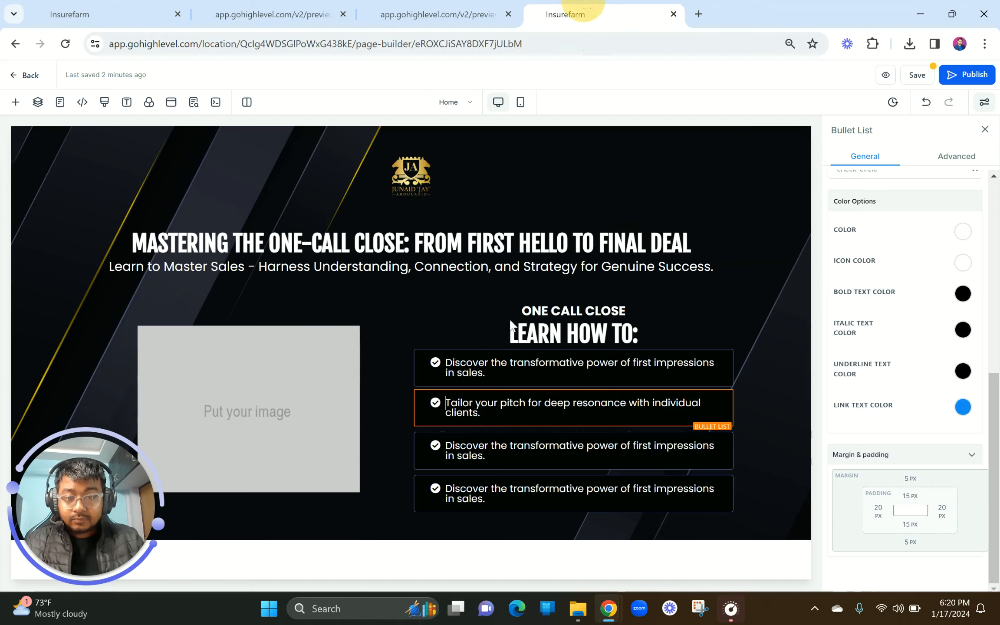
triple_click(479, 445)
key(ctrl+v)
click(464, 468)
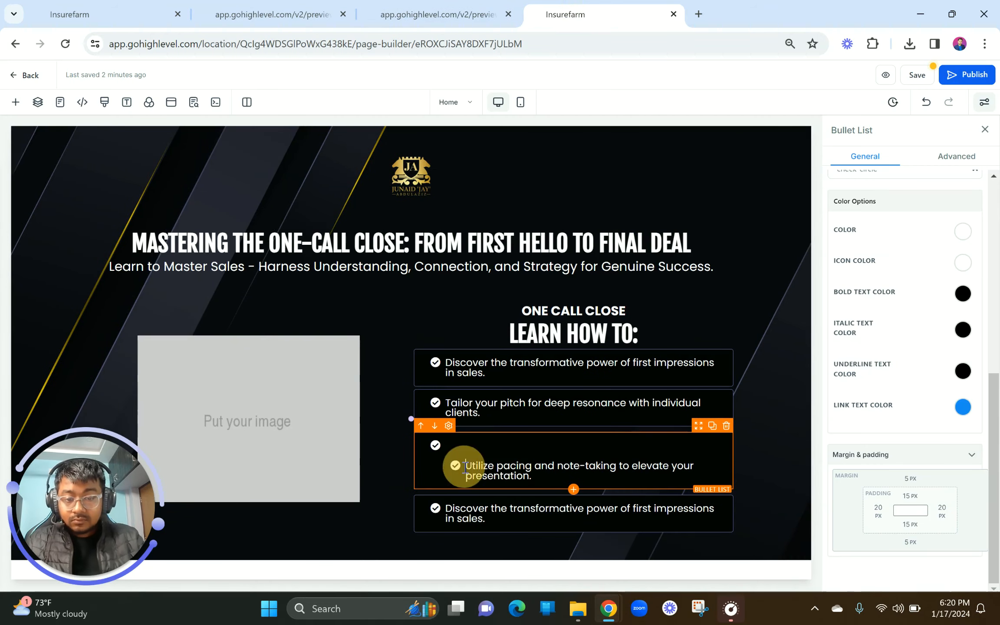
key(BackSpace)
key(BackSpace)
Replace the fourth item's text with "Elicit affirmations and handle objections for a smoother close." copied from the reference page, removing the extra bullet
click(423, 8)
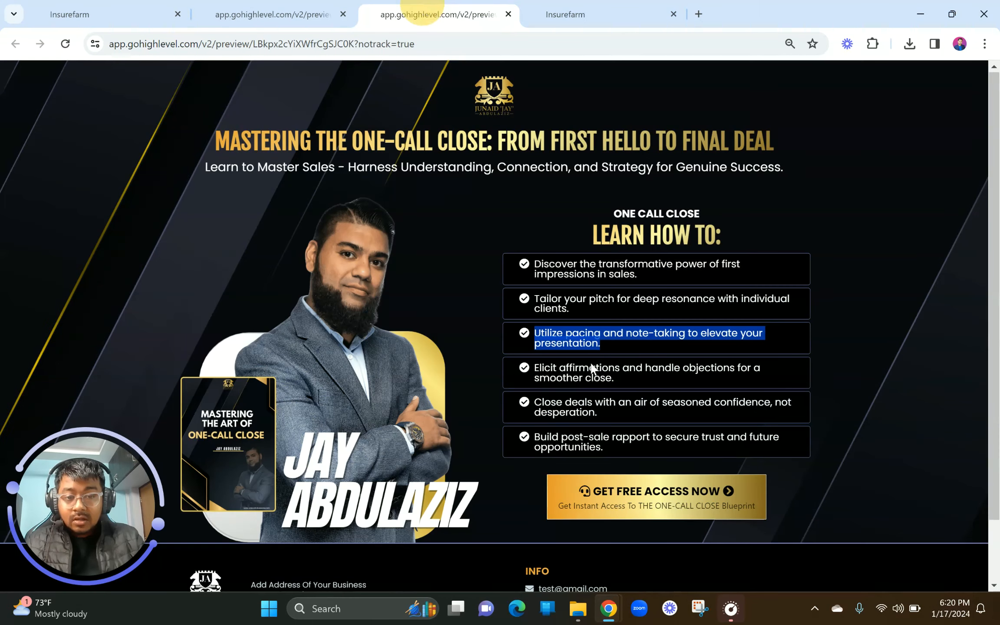
drag(537, 369, 624, 380)
key(ctrl+c)
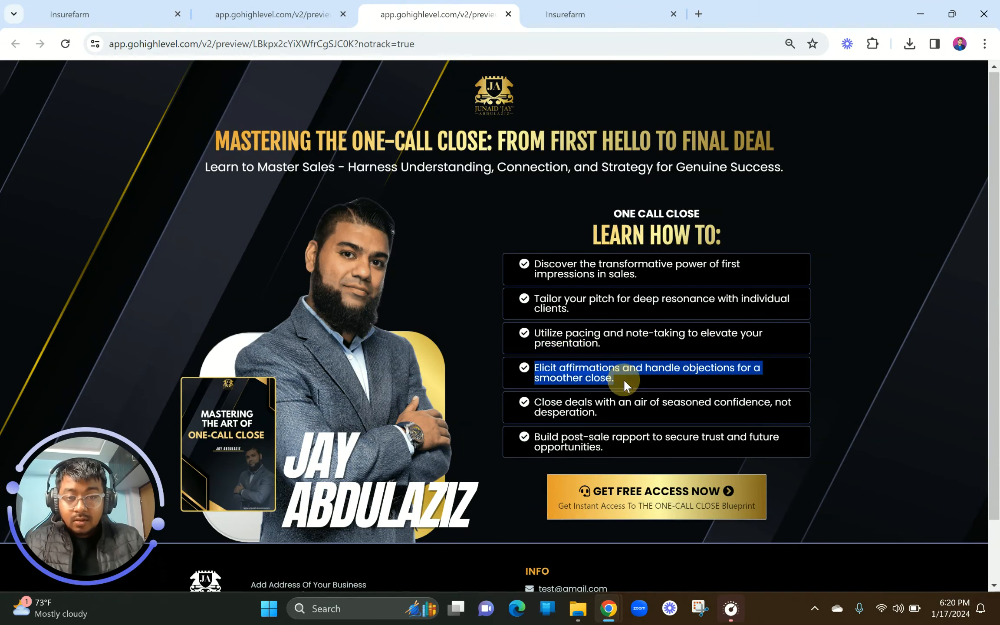
click(594, 3)
triple_click(514, 484)
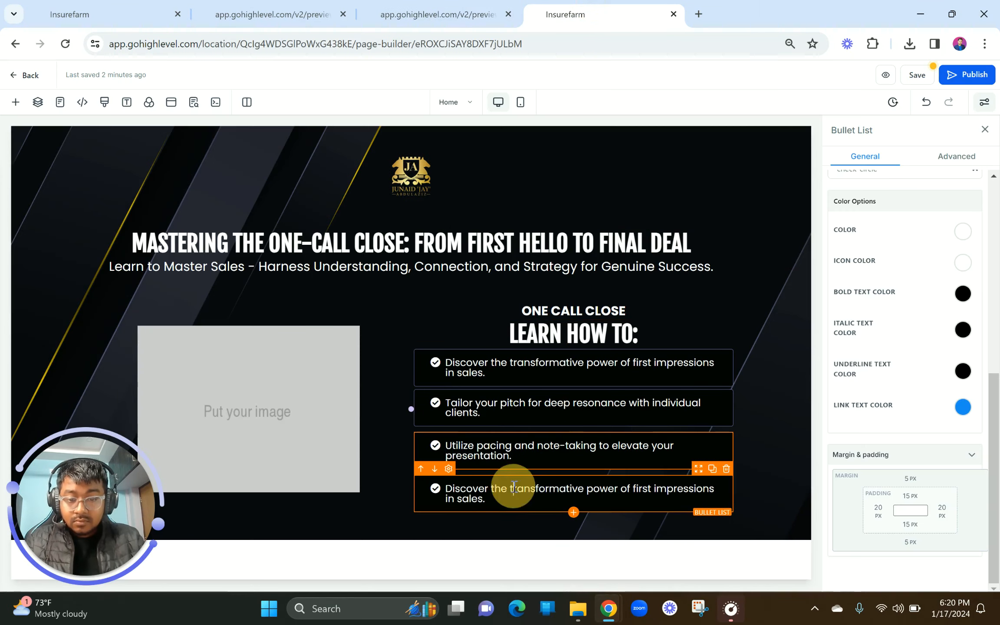
key(ctrl+v)
click(464, 507)
key(BackSpace)
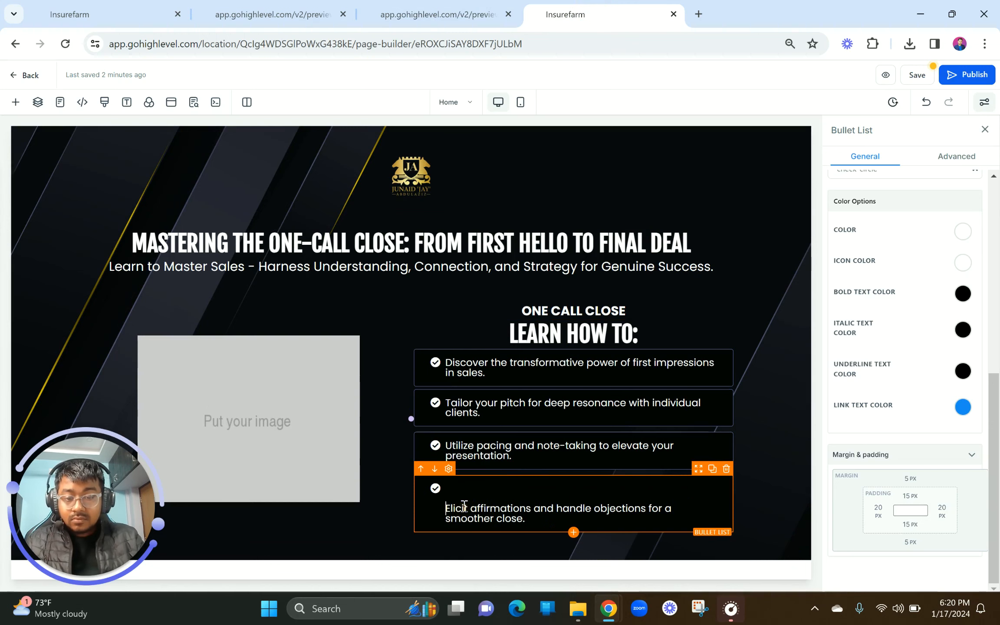
Duplicate the fourth bullet list and replace the copy's text with the reference's "Close deals with an air of seasoned confidence, not desperation", without an extra bullet
click(474, 9)
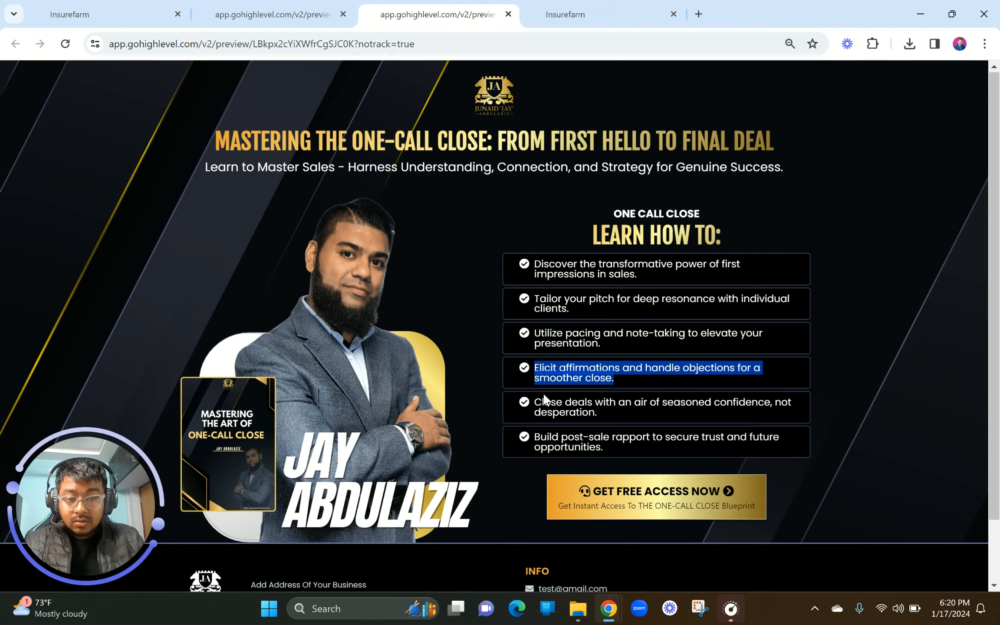
drag(536, 402, 597, 416)
key(ctrl+c)
click(597, 11)
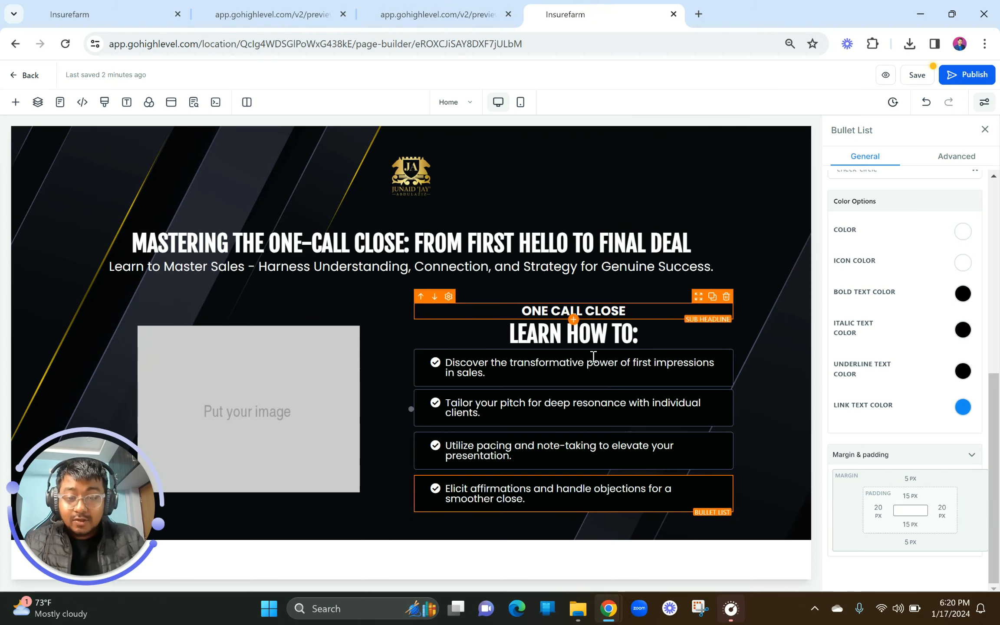
click(712, 469)
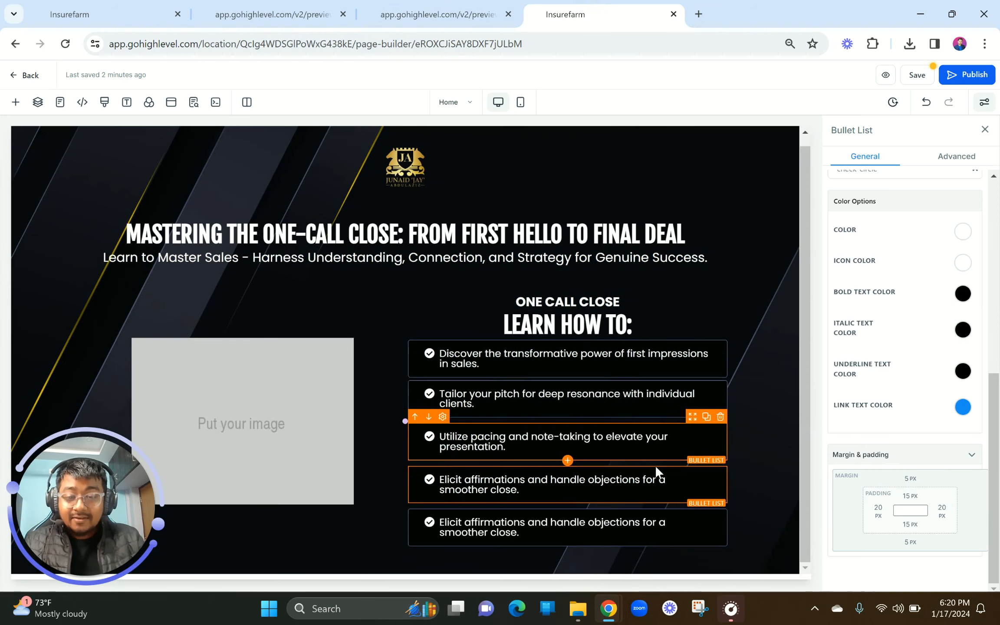
triple_click(594, 521)
key(ctrl+v)
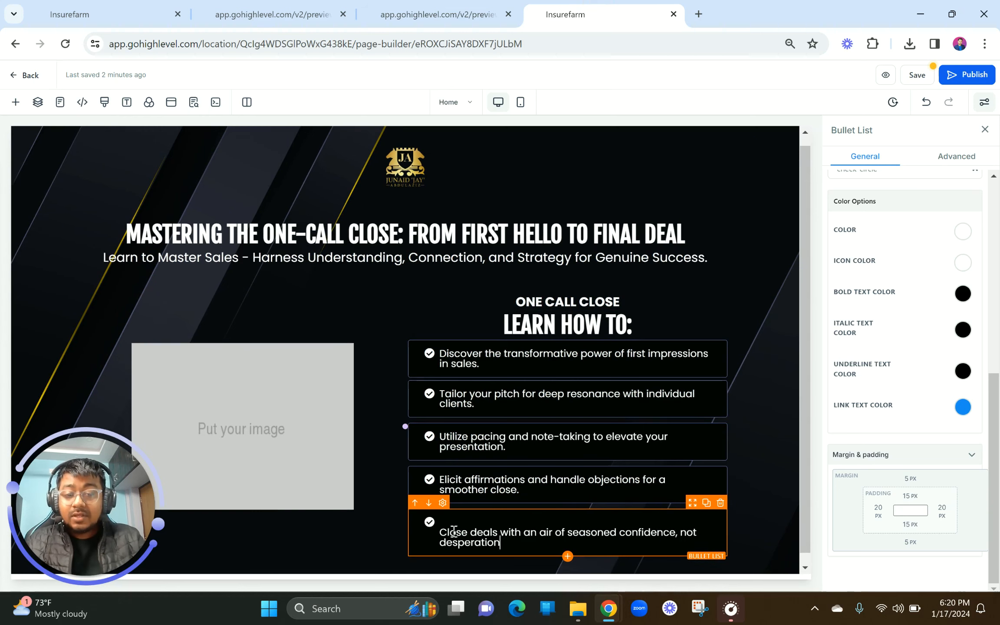
click(439, 534)
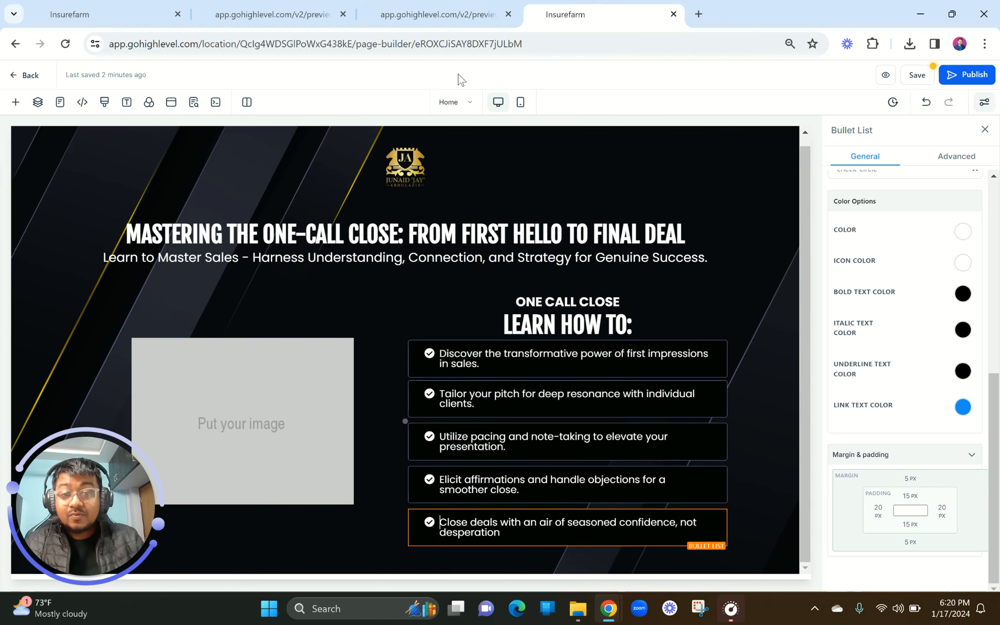
Duplicate the fifth bullet list and replace the copy's text with the reference's "Build post-sale rapport to secure trust and future opportunities.", removing the extra bullet
click(445, 7)
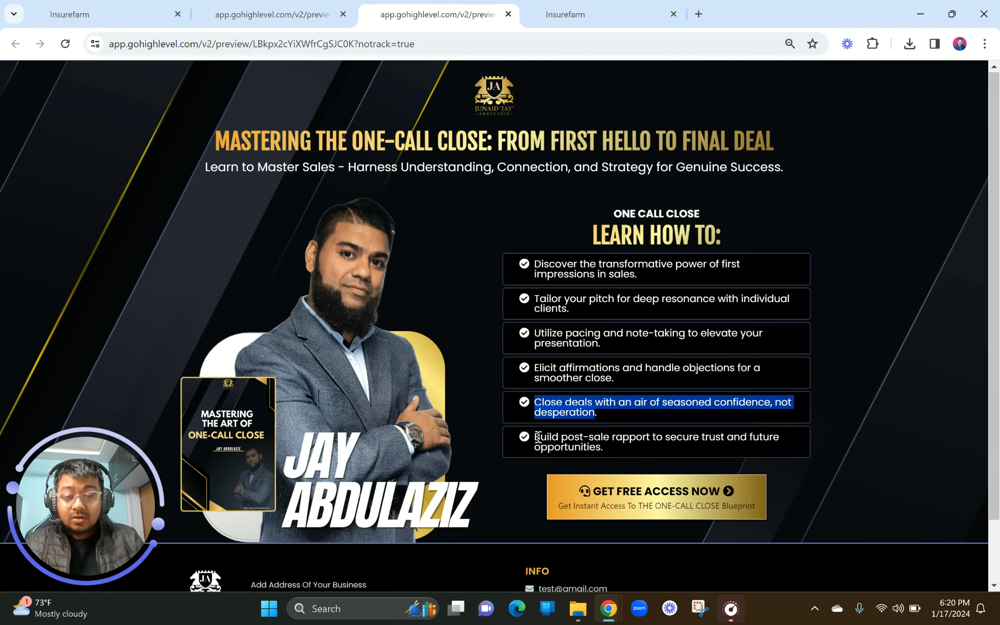
drag(537, 436, 610, 450)
key(ctrl+c)
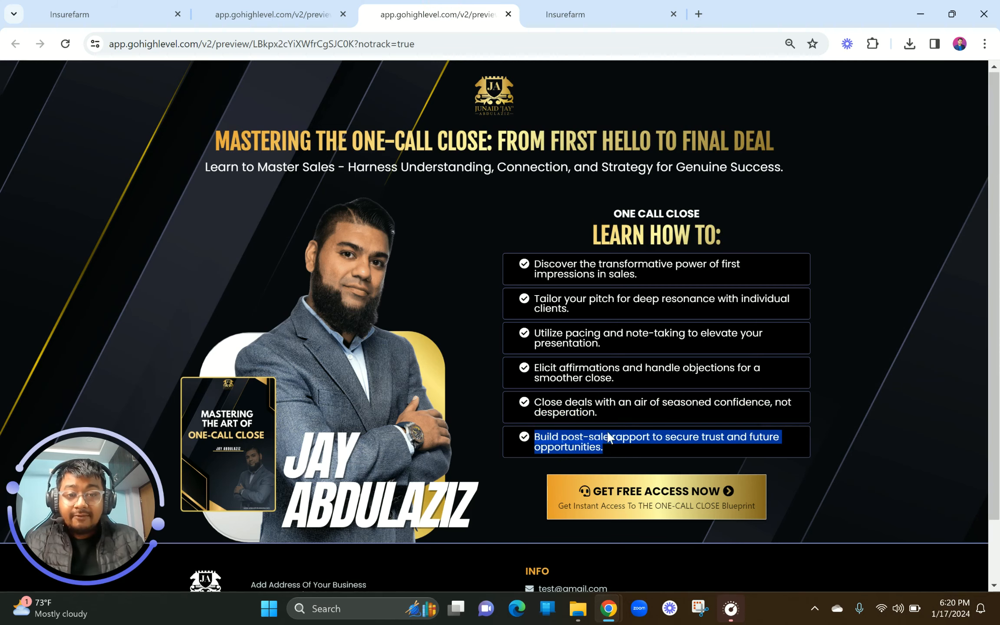
click(564, 14)
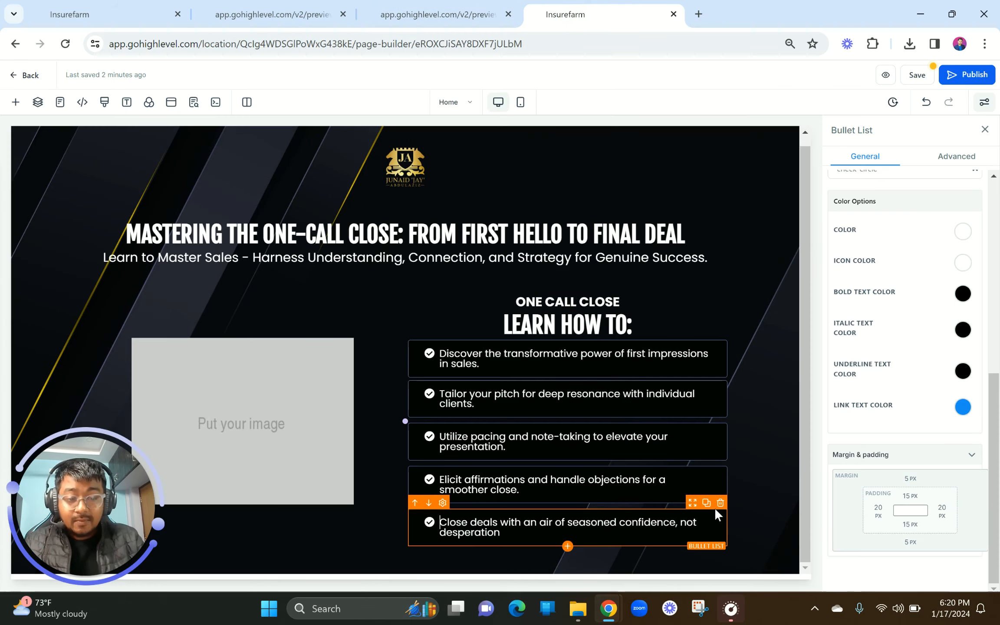
click(706, 503)
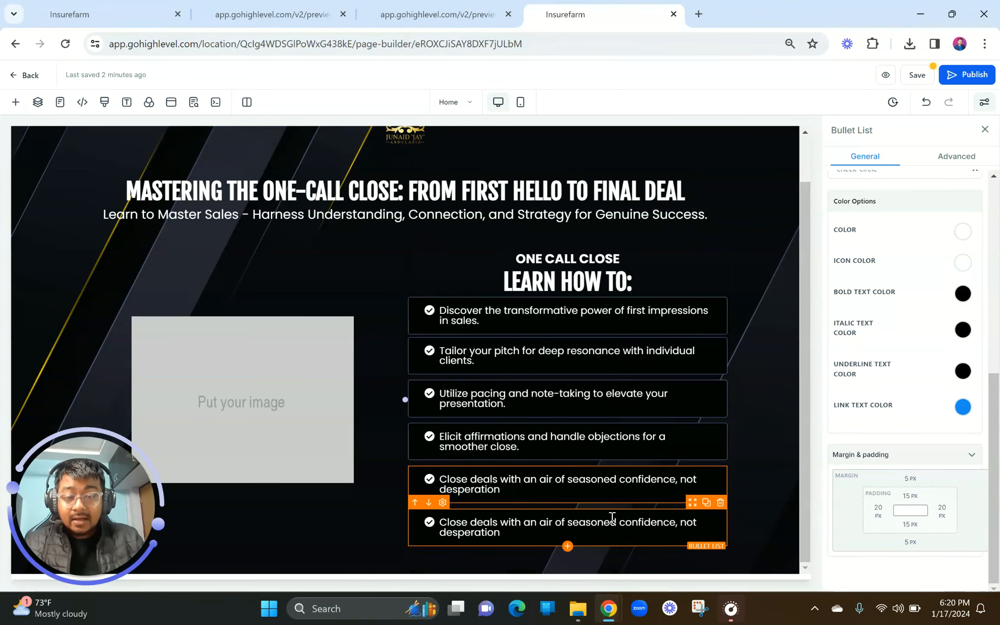
triple_click(613, 521)
key(ctrl+v)
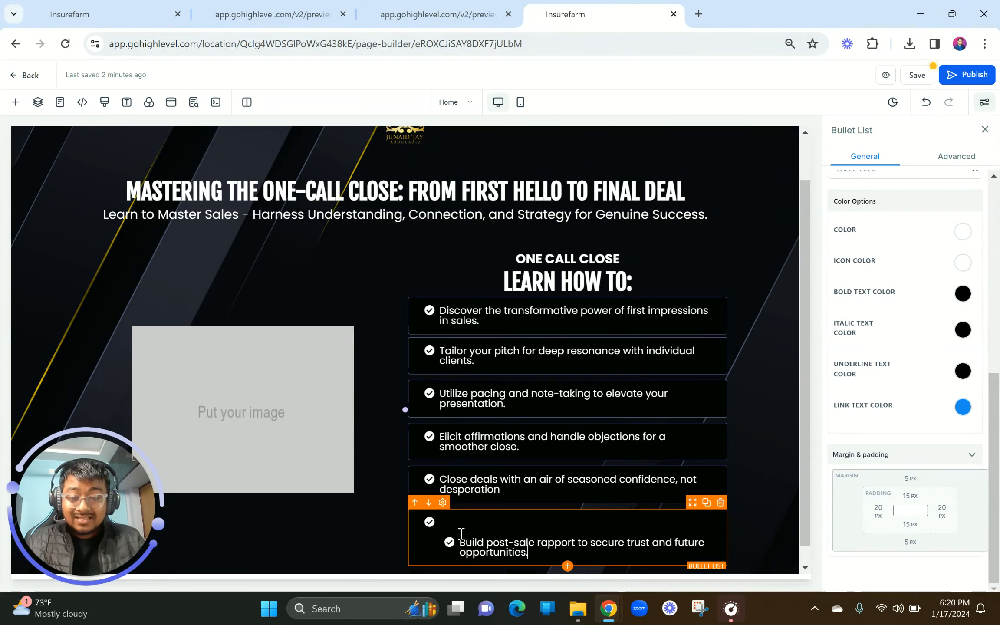
click(459, 542)
key(BackSpace)
key(BackSpace)
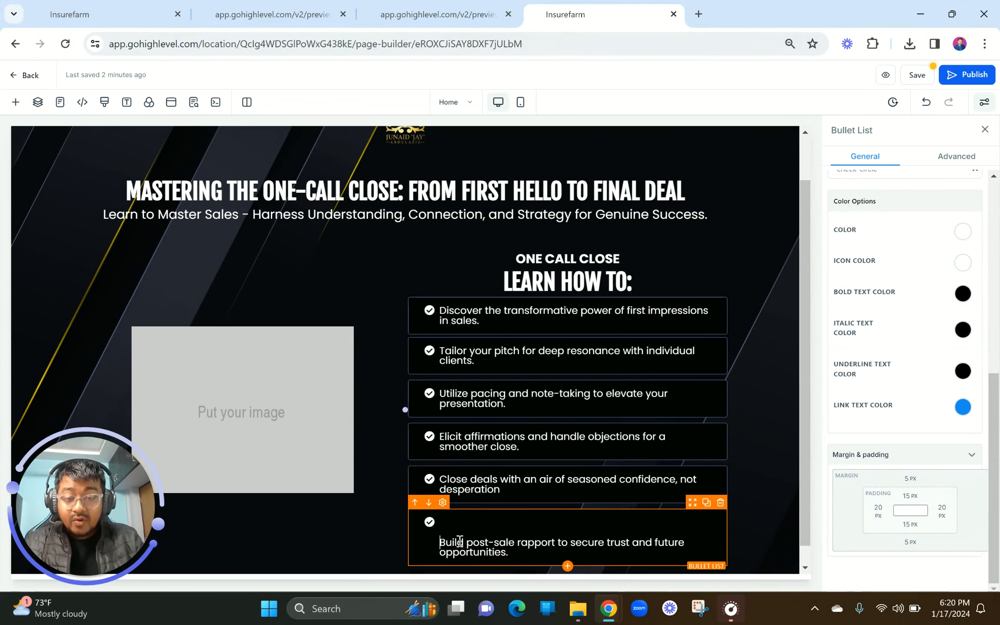
key(BackSpace)
click(332, 410)
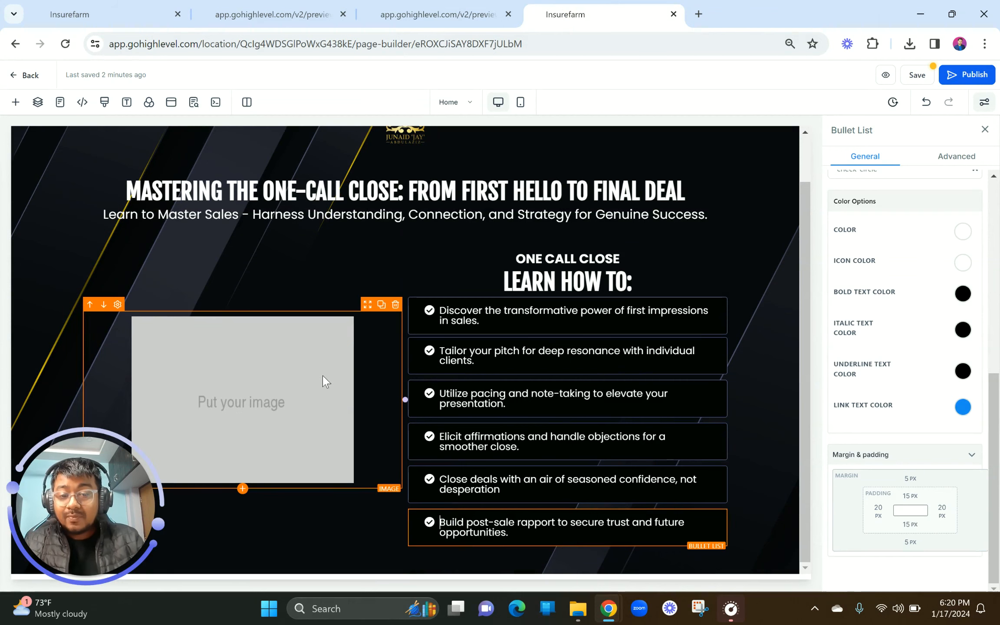
Inspect the font properties of the reference page's first checklist item and compare them with the first bullet list's settings
click(437, 14)
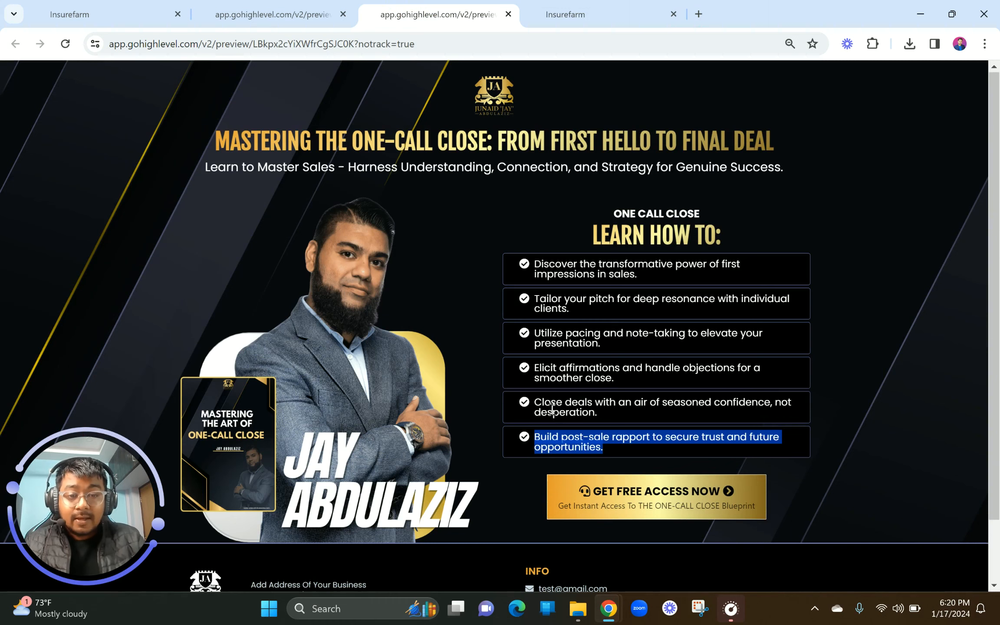
click(577, 272)
right_click(577, 272)
click(653, 488)
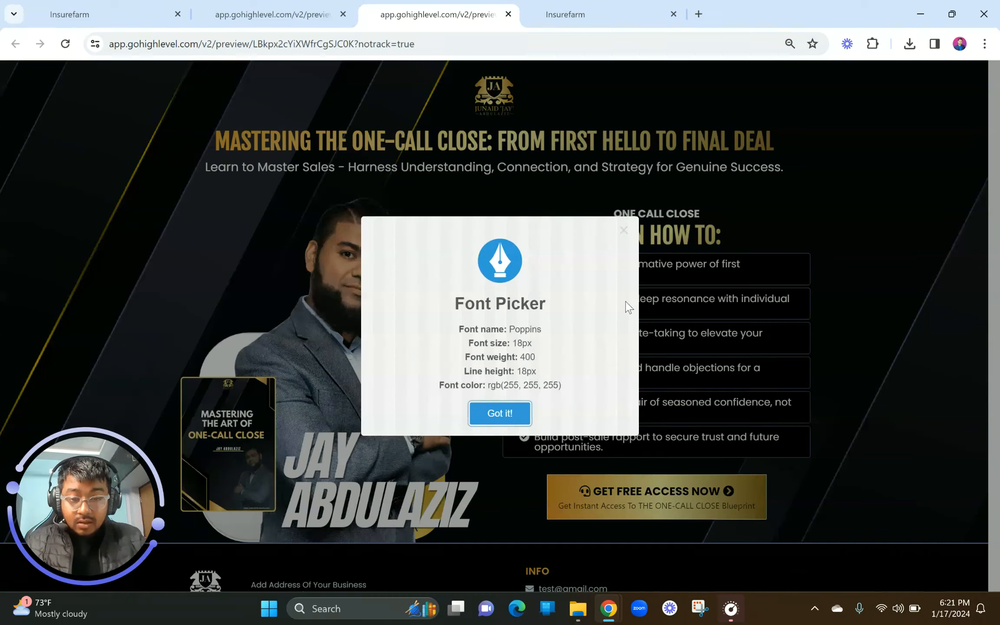
click(624, 230)
click(603, 15)
click(571, 313)
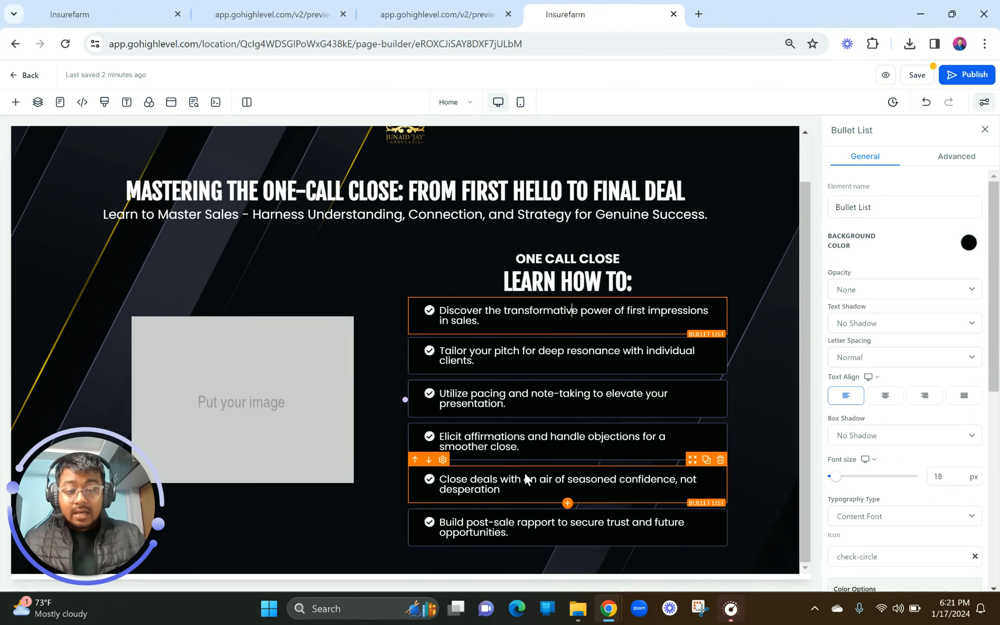
Search the elements for a button and add it below the last bullet list
click(570, 547)
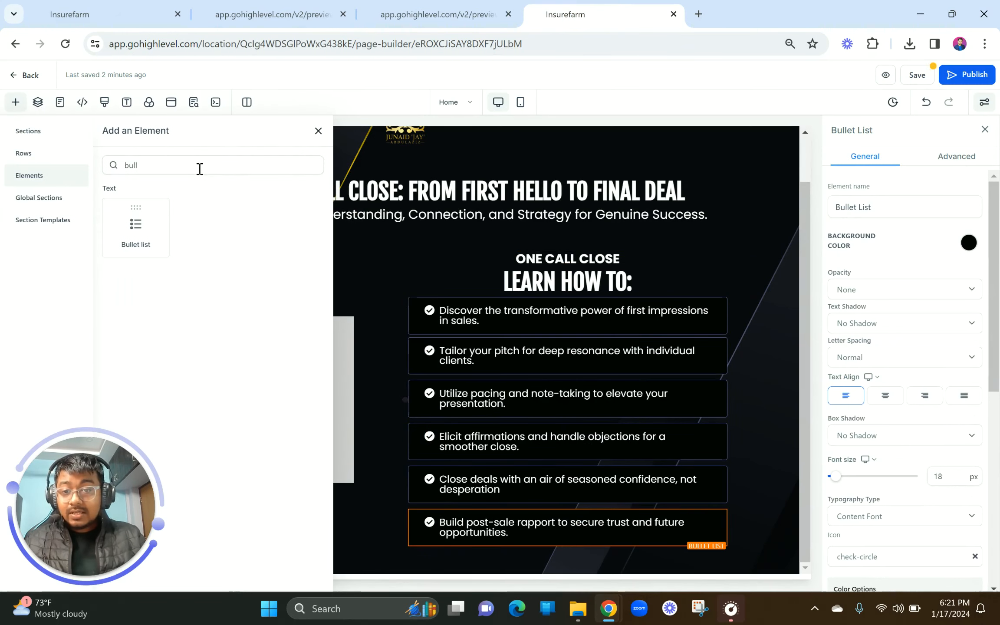
drag(197, 167, 98, 164)
text(butto)
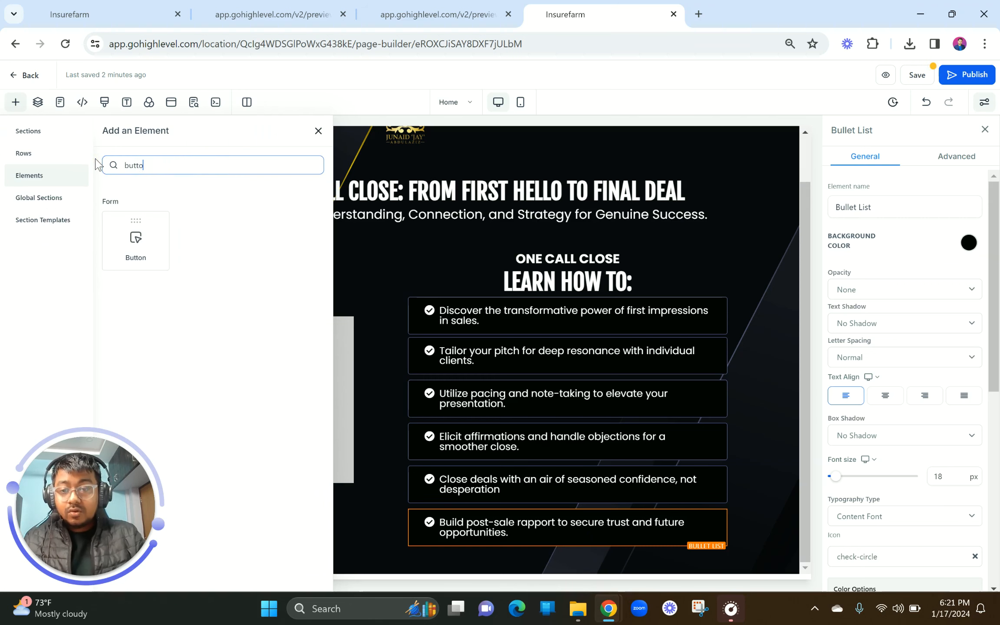
click(137, 238)
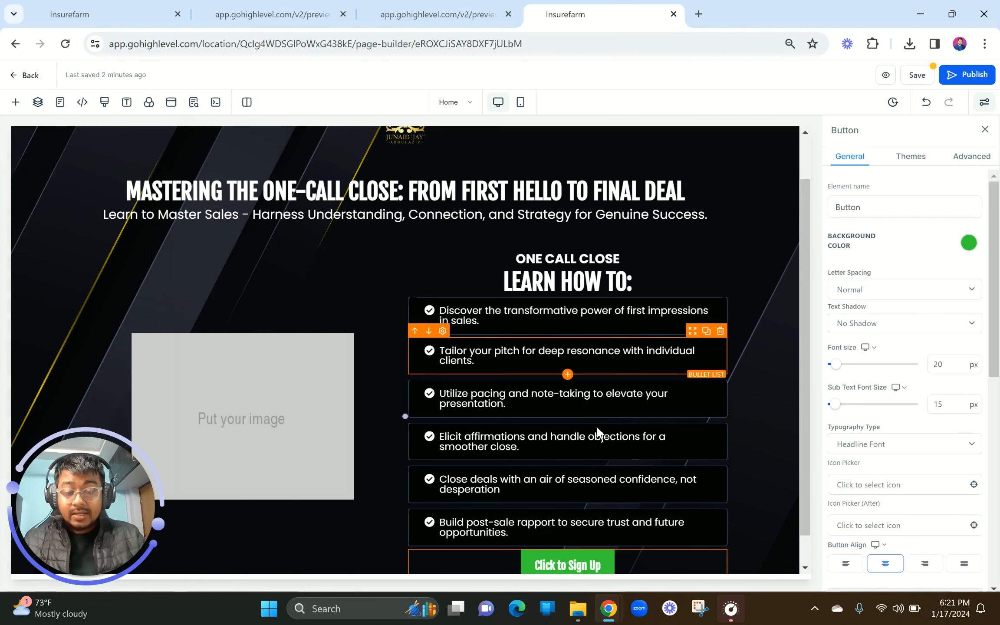
scroll(597, 430, down, 1)
Turn off Optimize Image Load for the placeholder image and replace it with the reference page's hero portrait from the media library
click(438, 13)
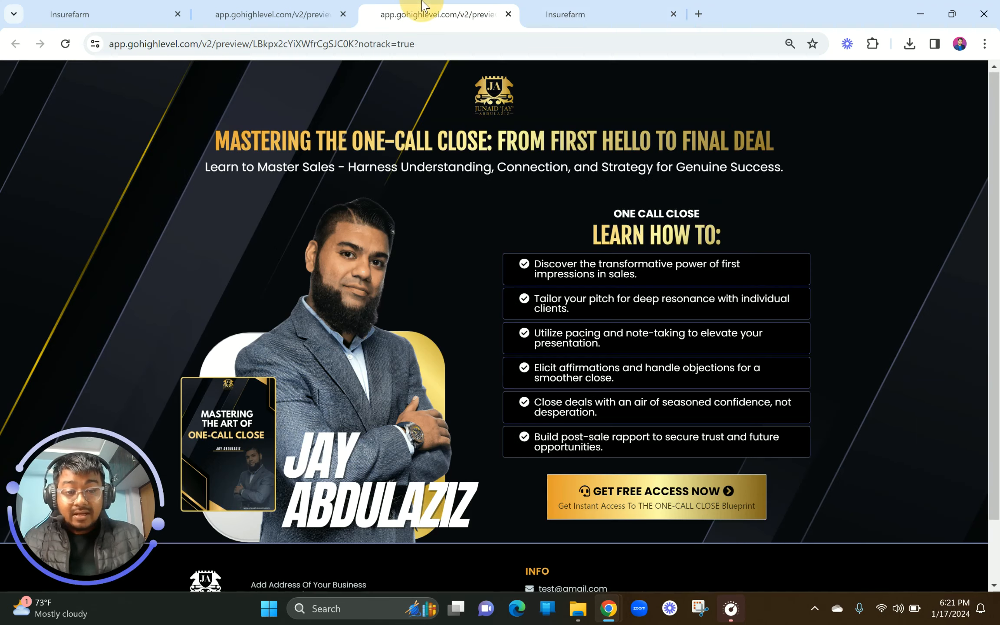
click(613, 6)
click(549, 264)
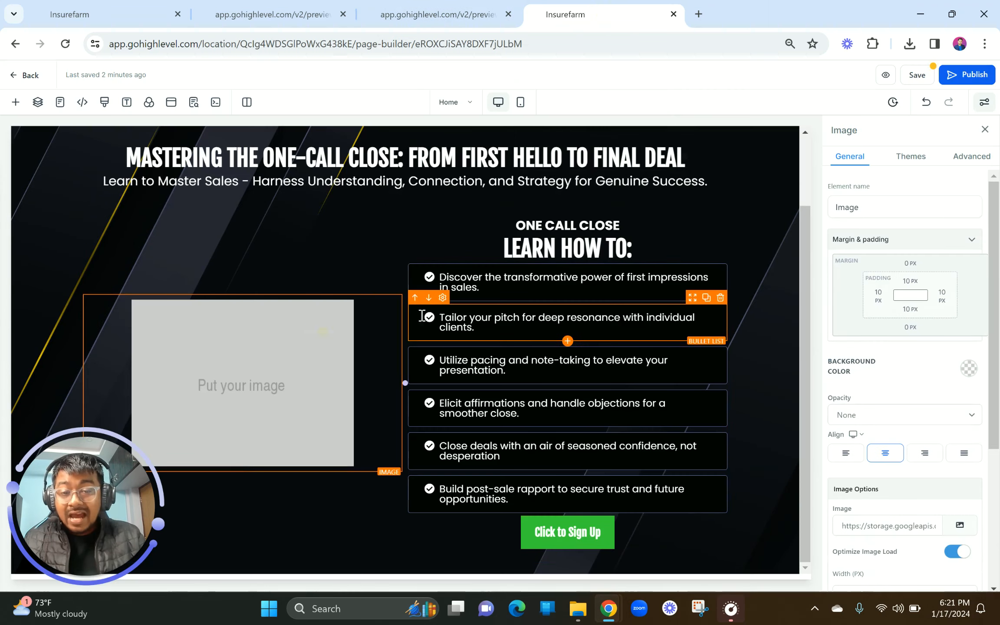
click(959, 554)
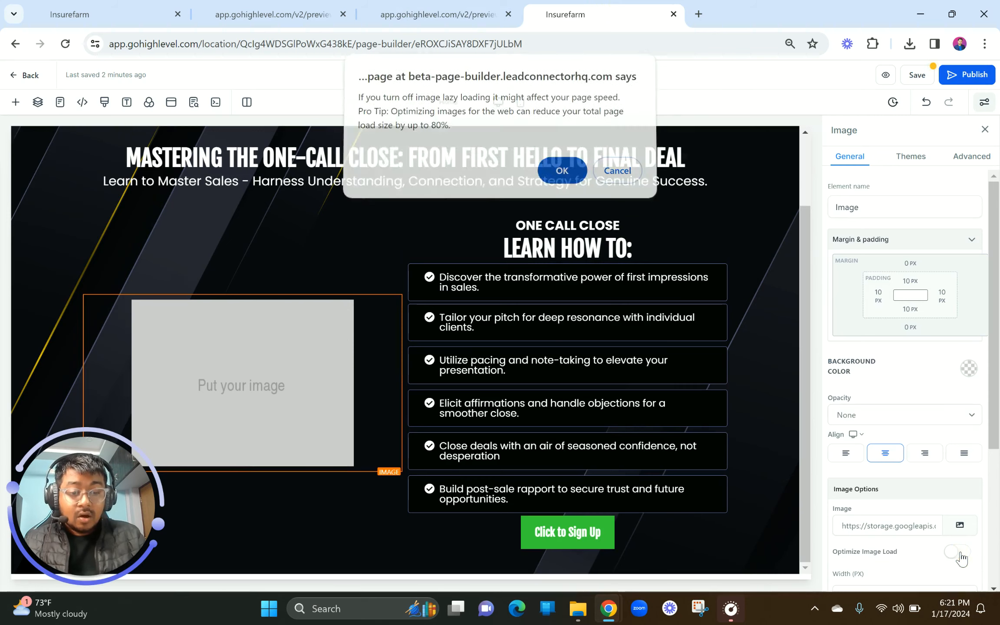
key(Return)
click(959, 525)
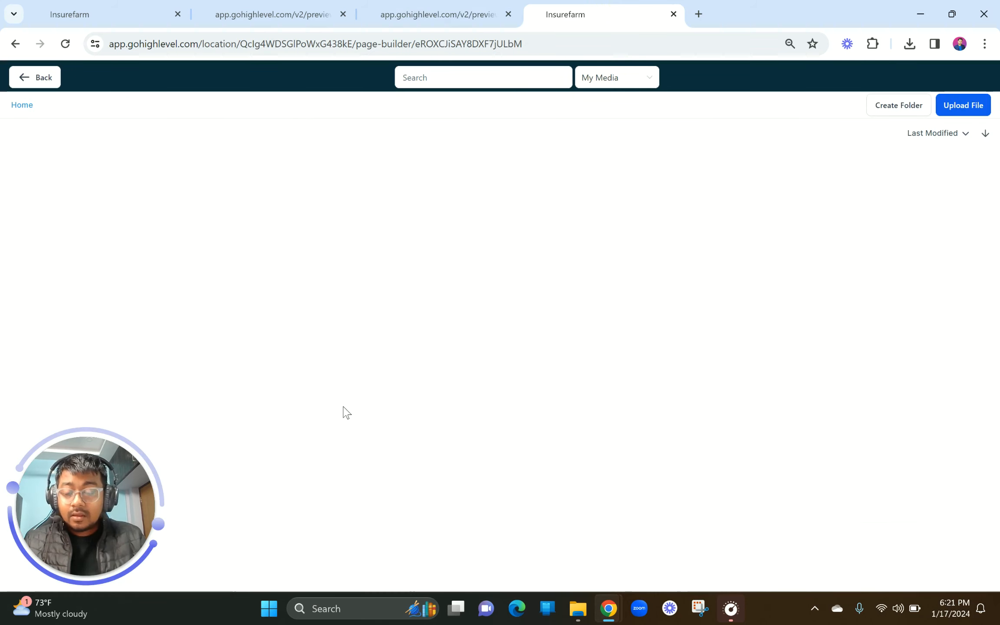
click(224, 252)
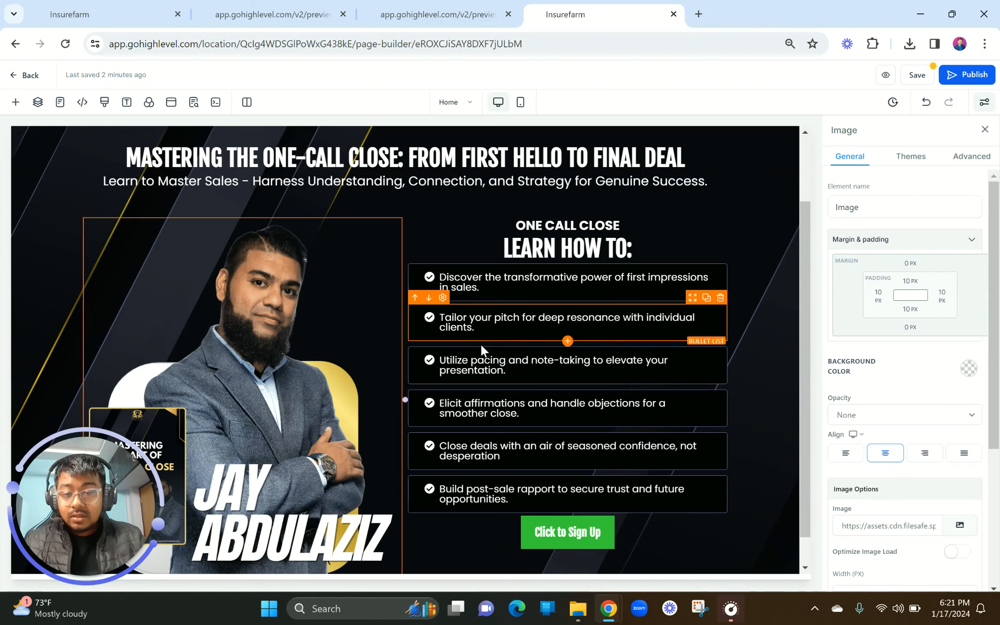
Set the hero image's bottom padding to 0 px to close the gap beneath the portrait
scroll(481, 343, down, 2)
scroll(282, 551, up, 4)
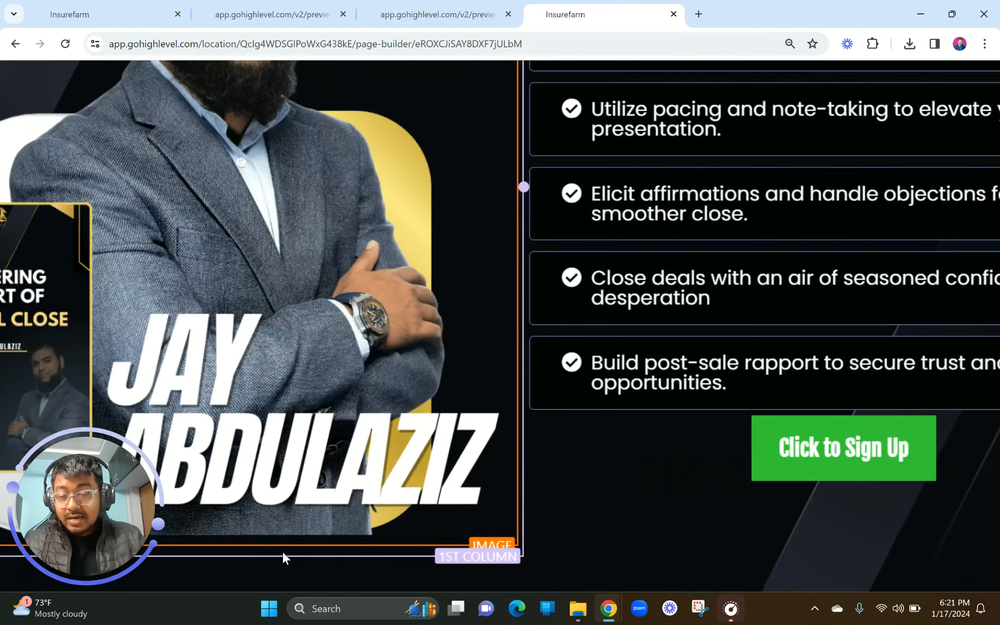
scroll(283, 551, up, 3)
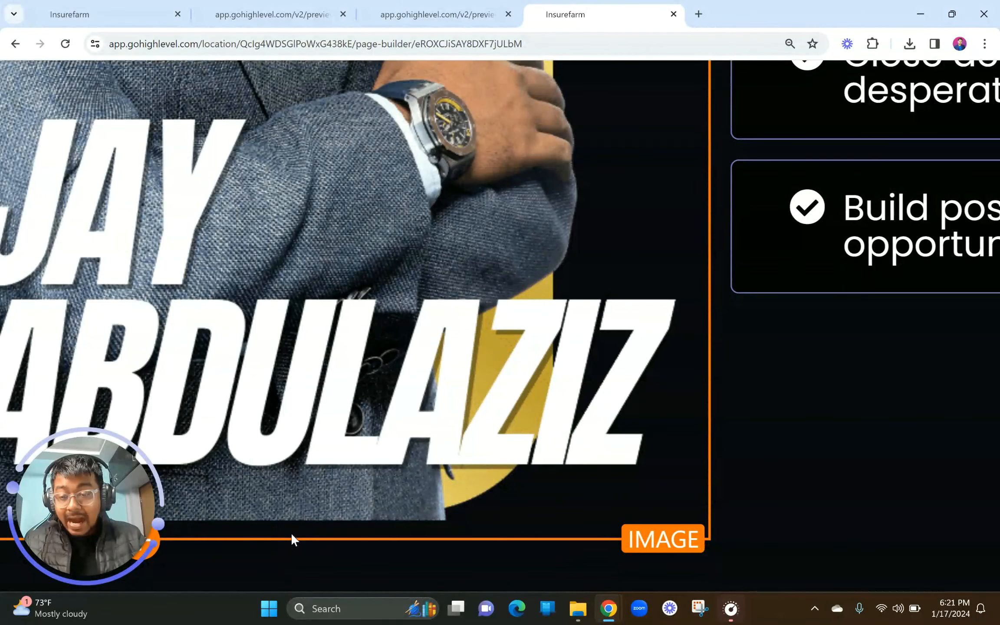
scroll(276, 543, down, 5)
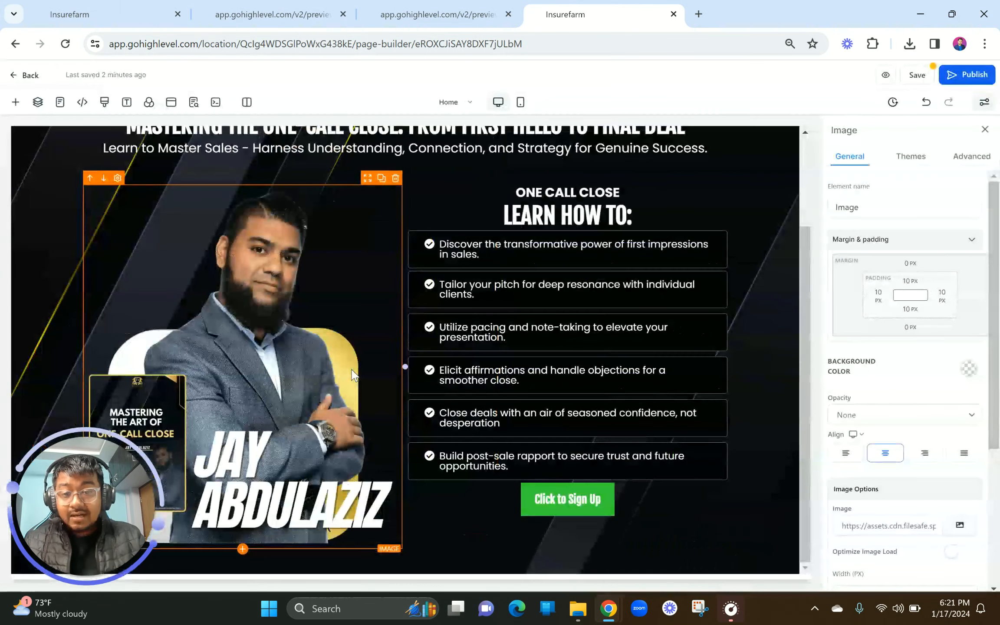
click(908, 309)
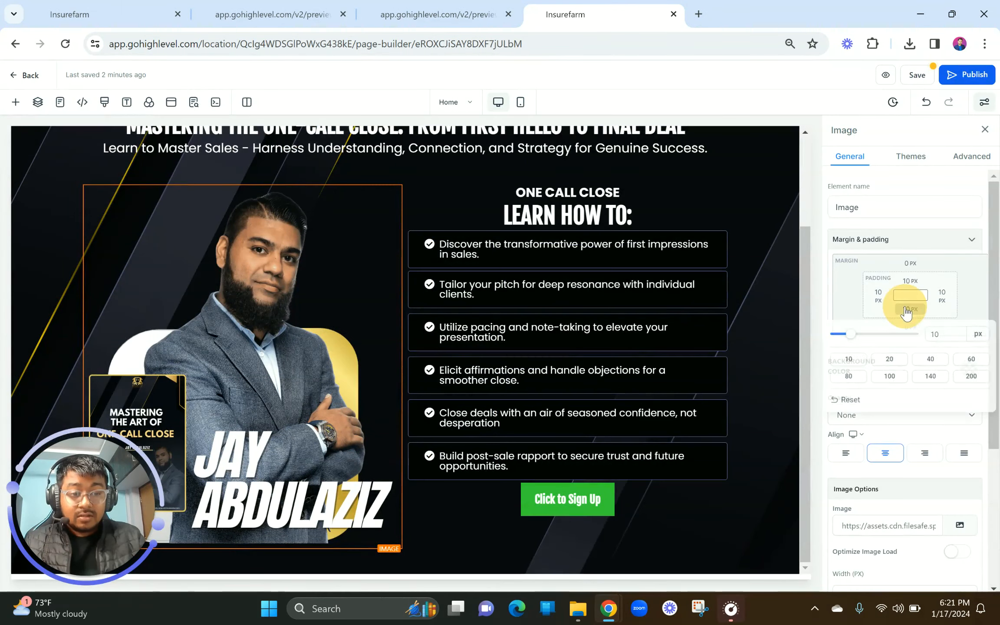
drag(850, 334, 816, 329)
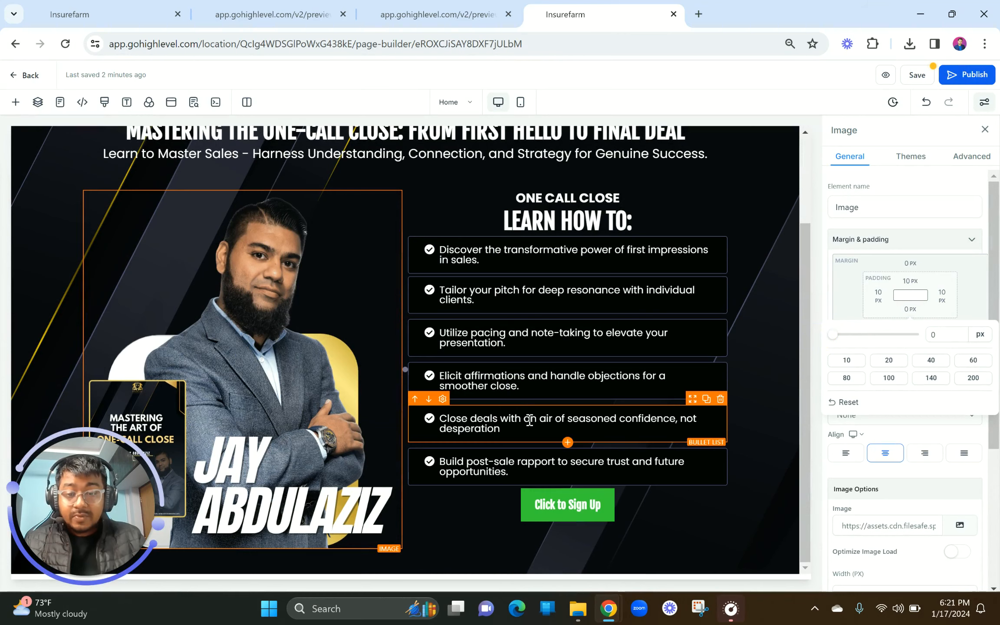
click(531, 478)
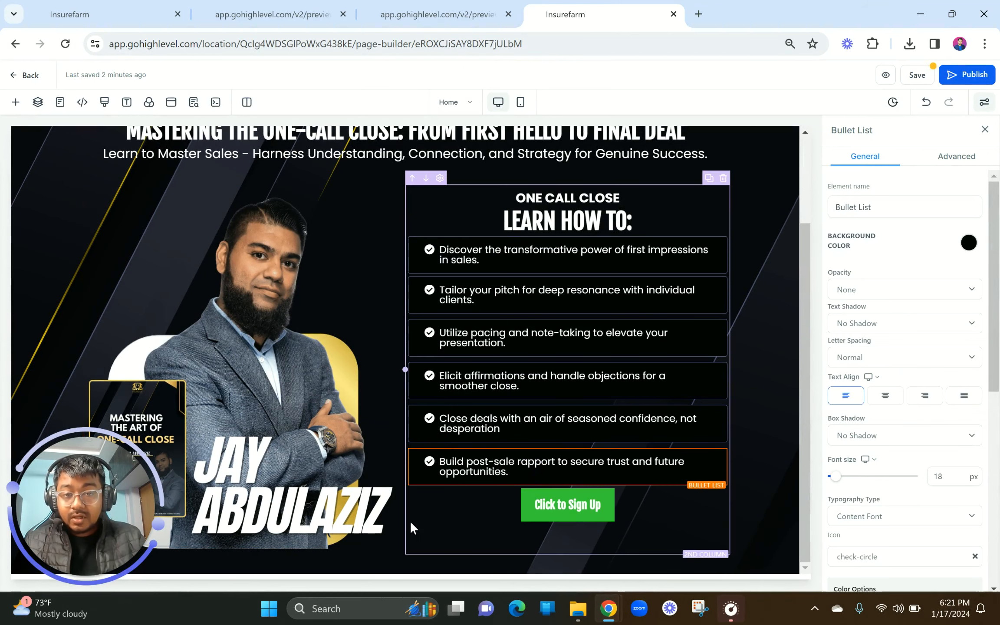
scroll(411, 523, up, 3)
scroll(410, 523, down, 3)
mouse_move(85, 533)
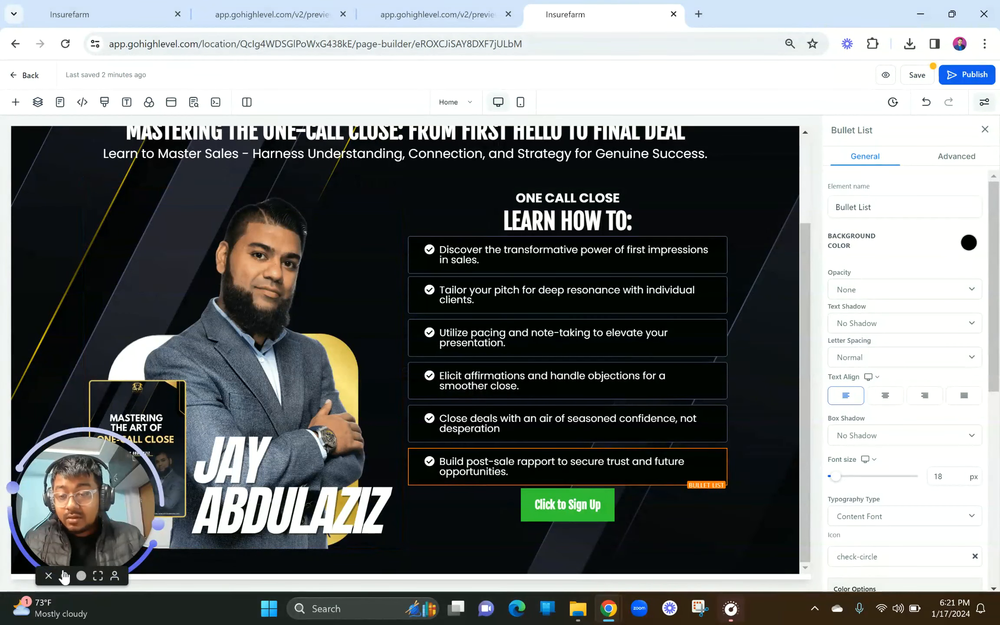
drag(76, 510, 73, 128)
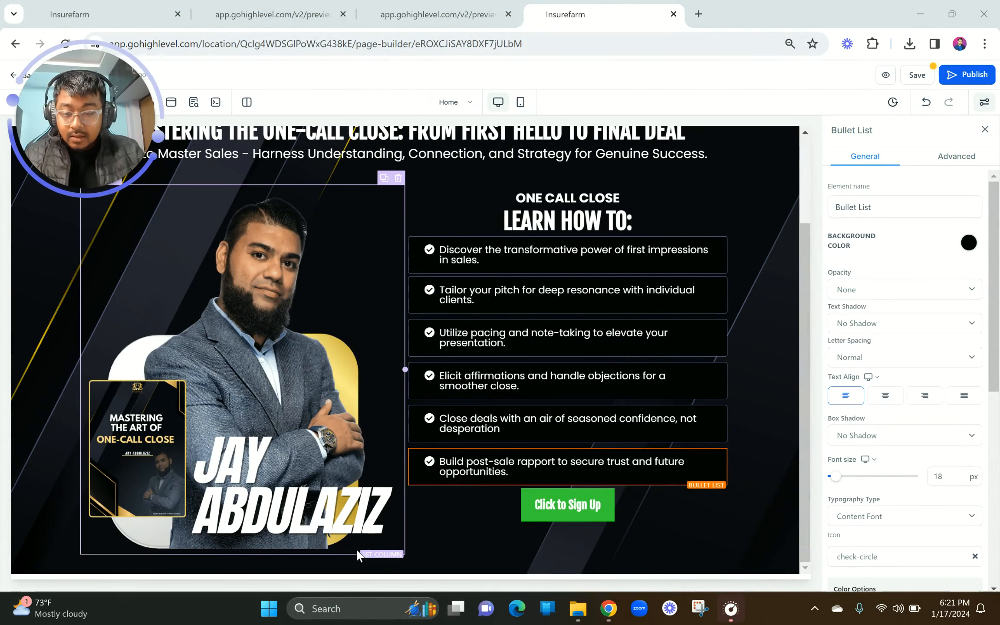
Set the bottom padding of the column holding the hero portrait to 0 px
scroll(283, 556, up, 5)
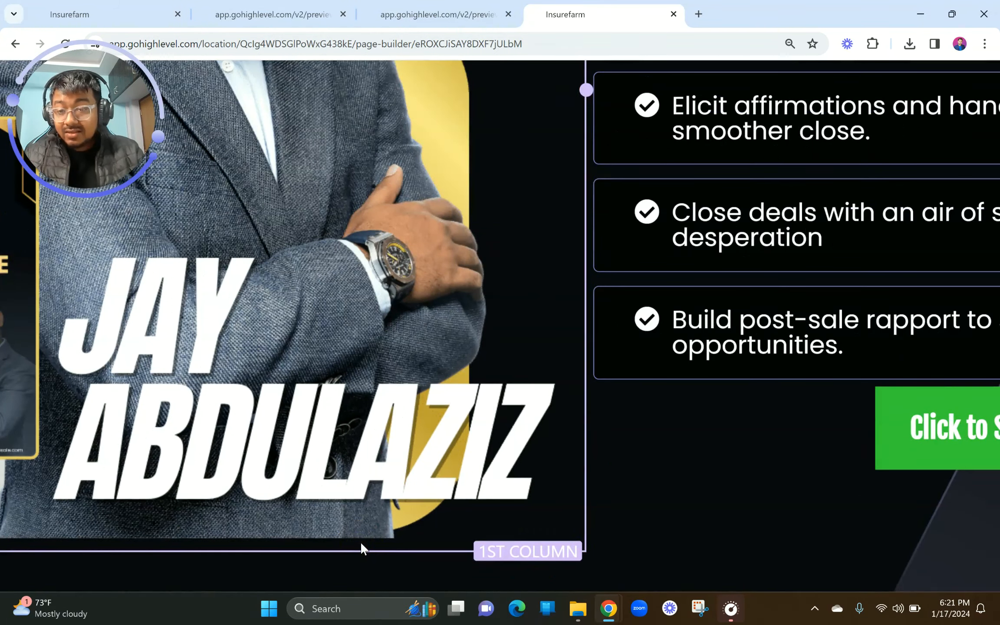
scroll(361, 541, down, 5)
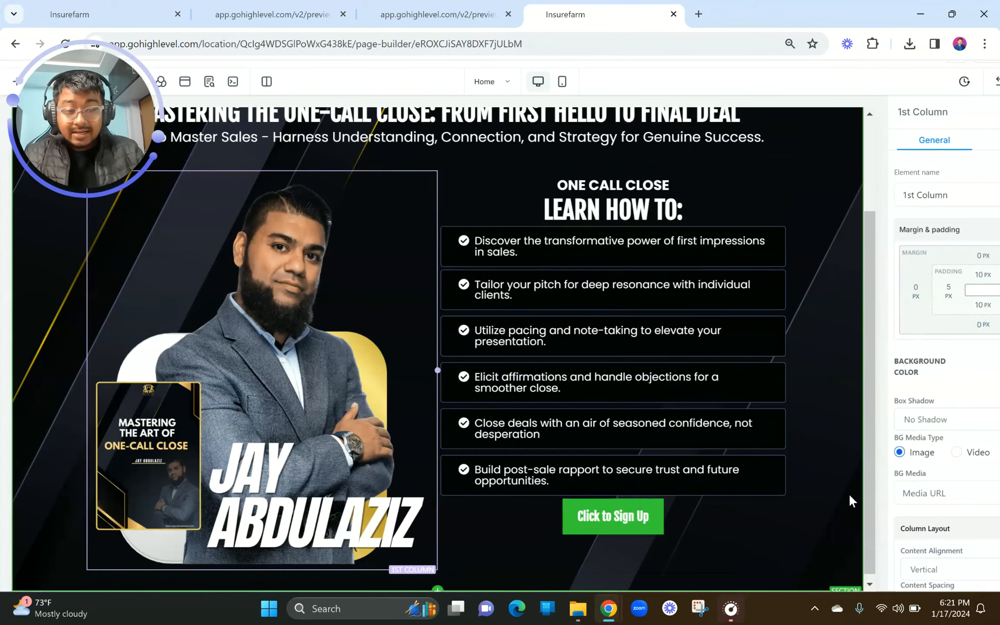
scroll(849, 494, down, 2)
click(909, 309)
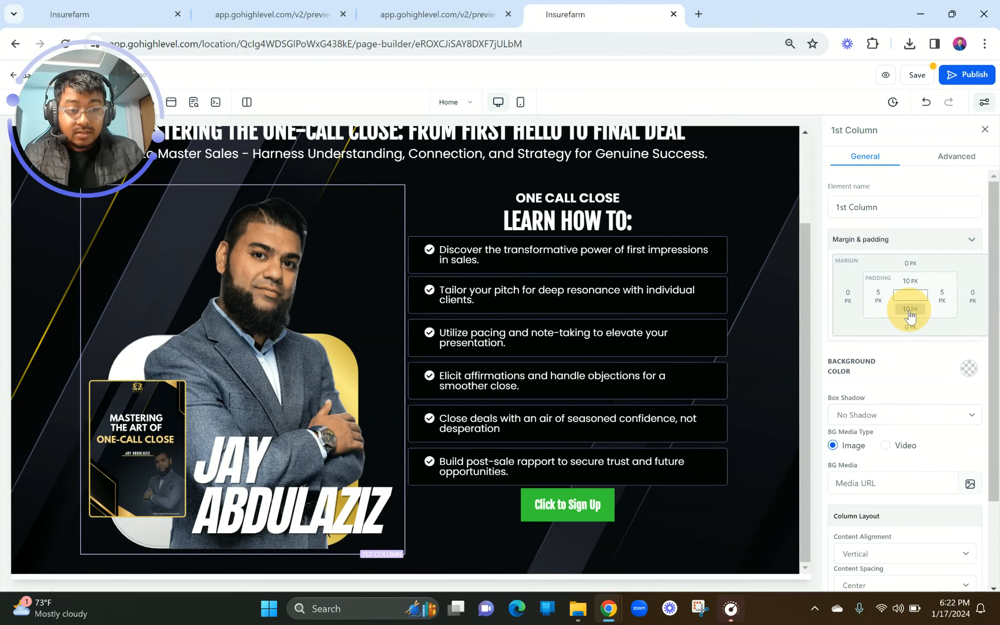
drag(840, 334, 822, 334)
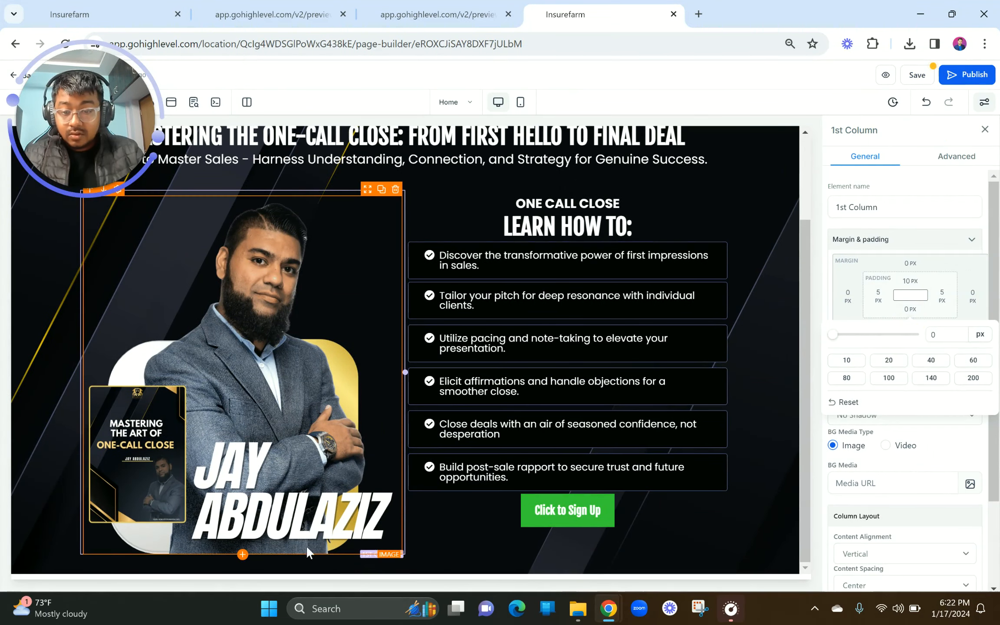
Set the bottom padding of the two-column row around the portrait and checklist to 0 px
click(284, 559)
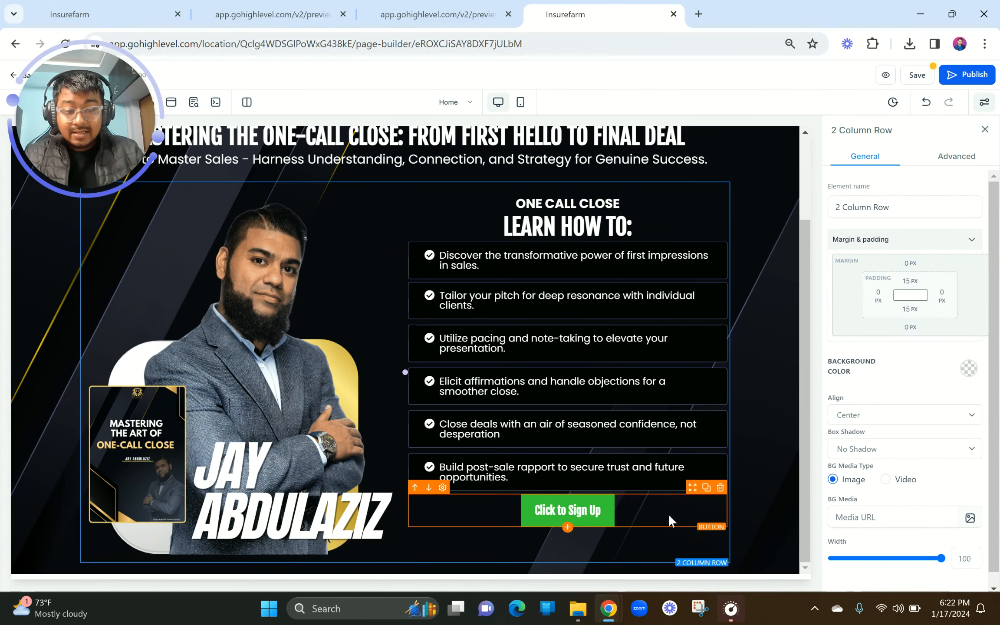
click(908, 309)
drag(857, 341, 808, 334)
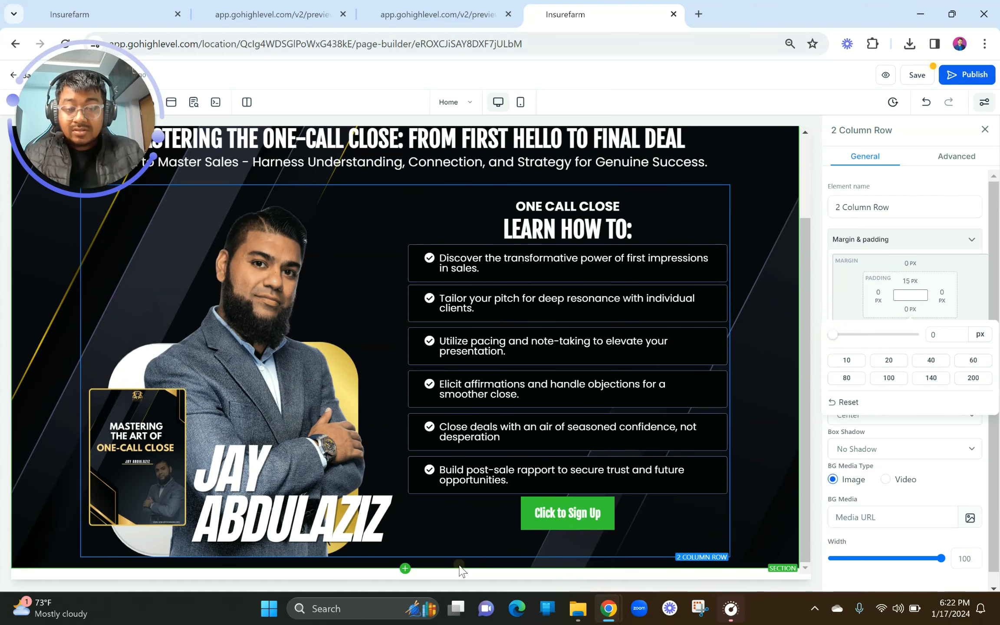
Select the hero section enclosing the two-column row to open its margin and padding settings
click(461, 566)
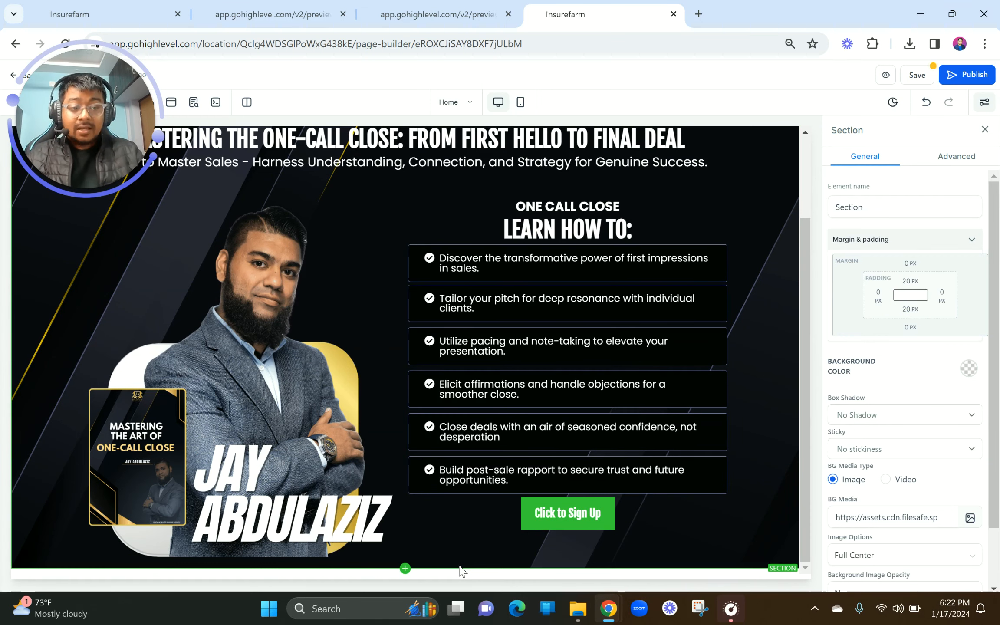
Set the main section's bottom padding to 0 px and compare the page with the reference preview
click(909, 310)
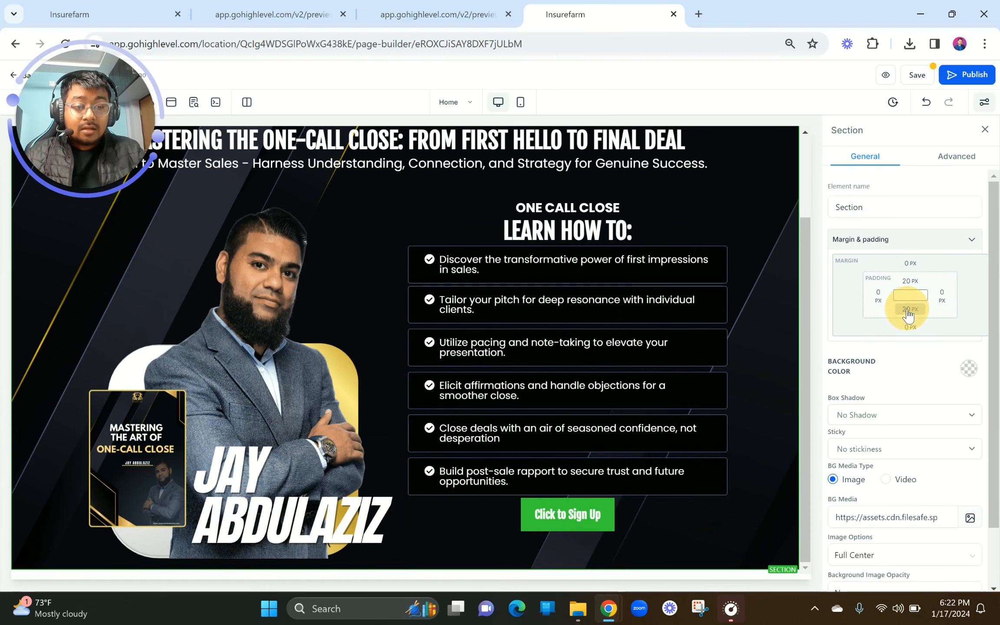
drag(867, 334, 801, 343)
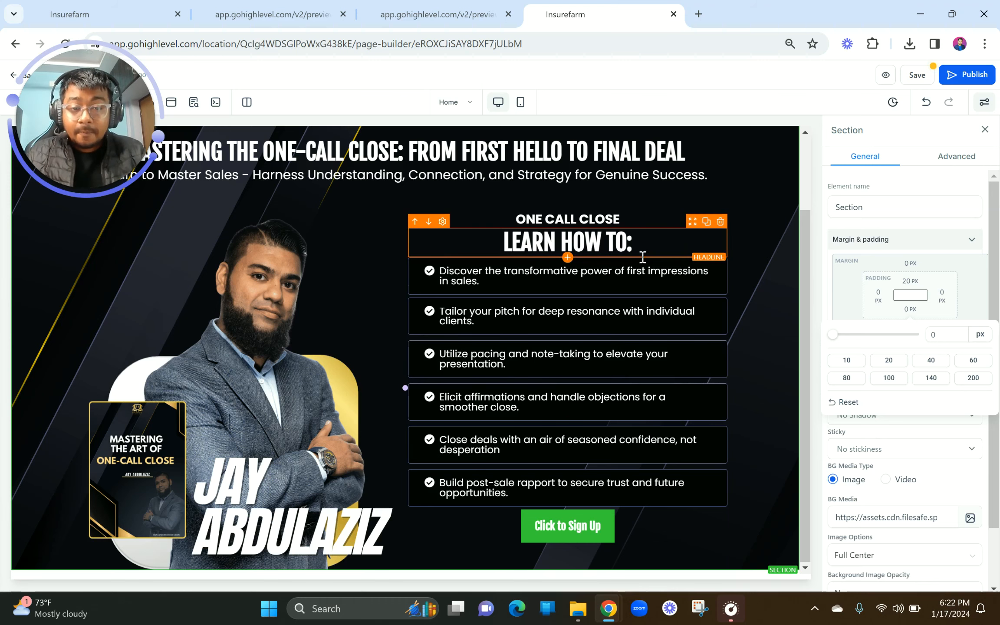
scroll(701, 234, up, 2)
click(456, 5)
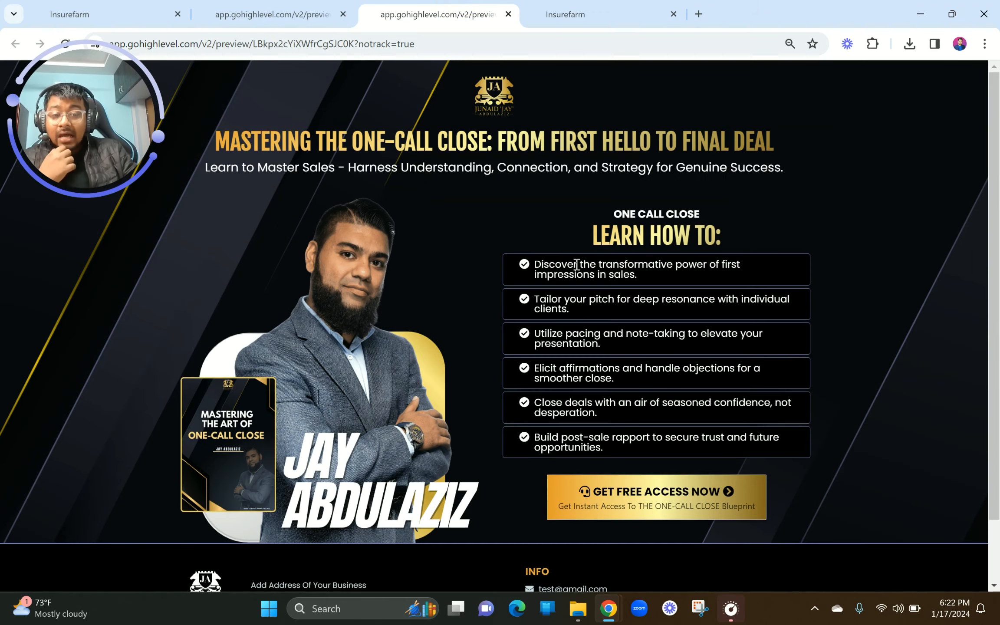
click(669, 6)
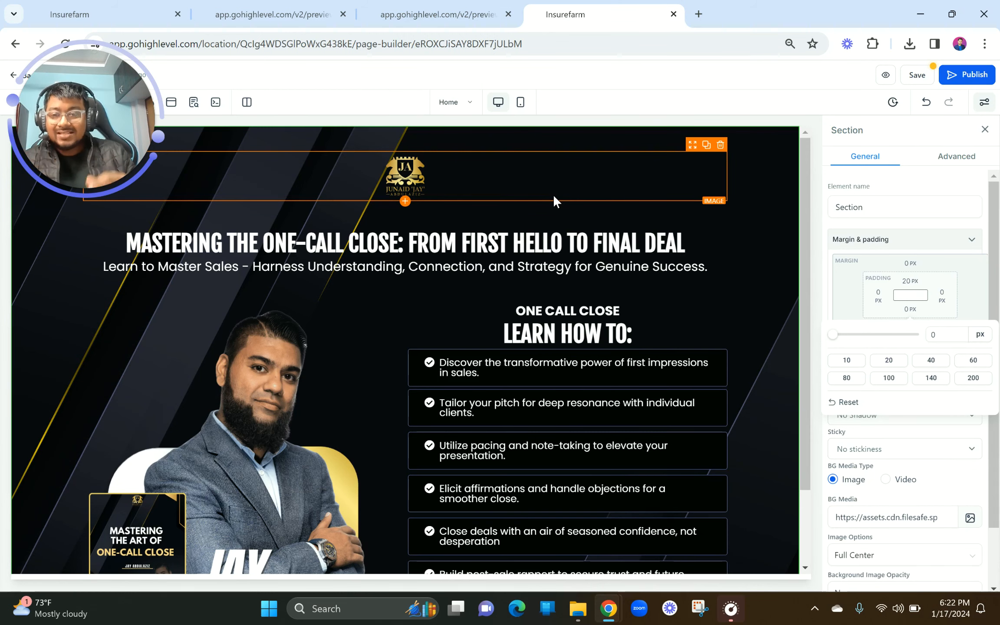
click(450, 6)
click(564, 5)
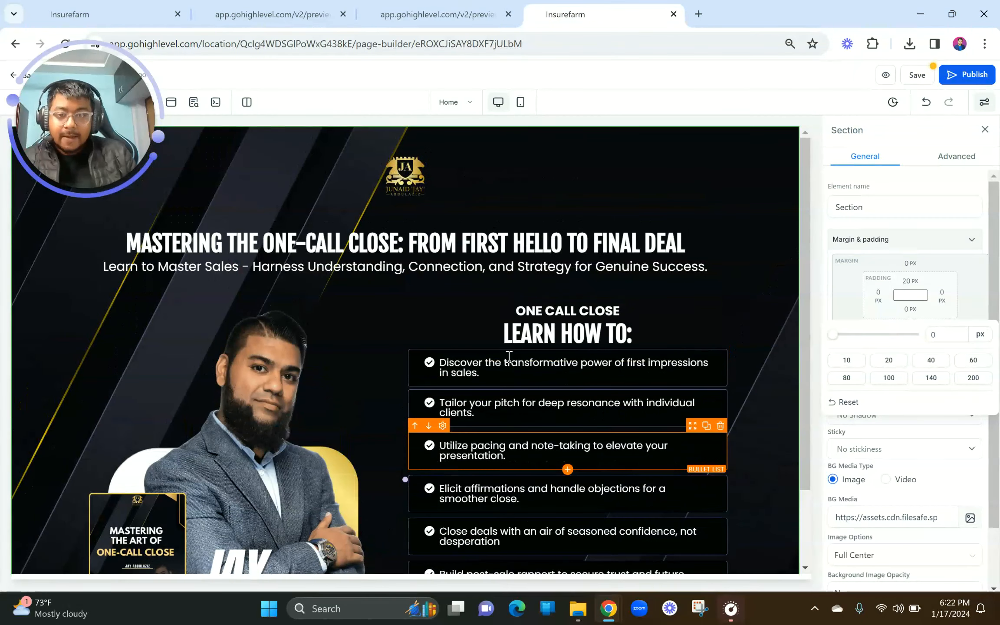
Set the bottom padding of the one-column row holding the logo to 0 px
click(420, 210)
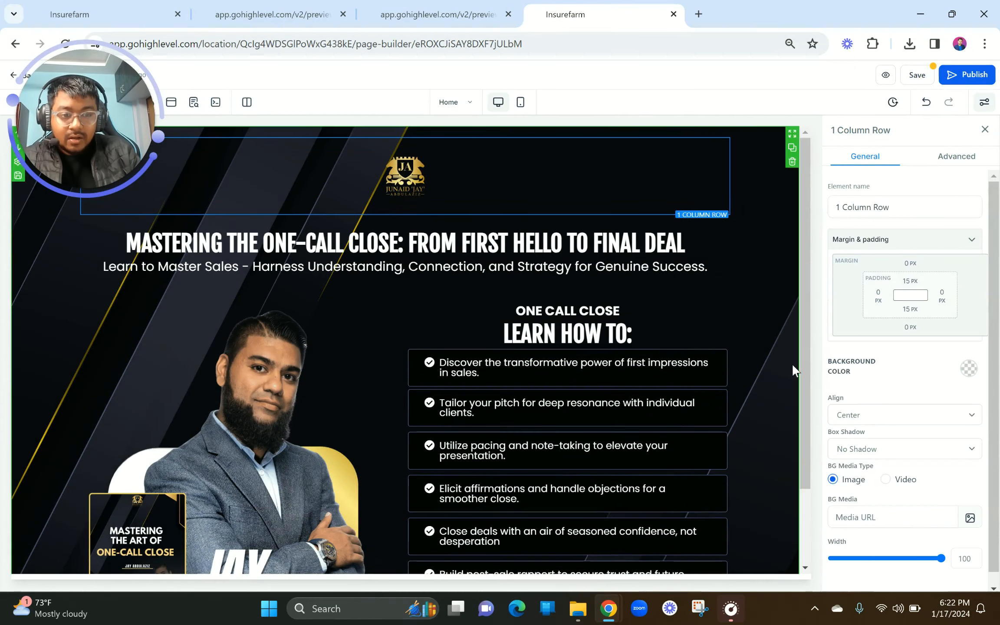
click(907, 310)
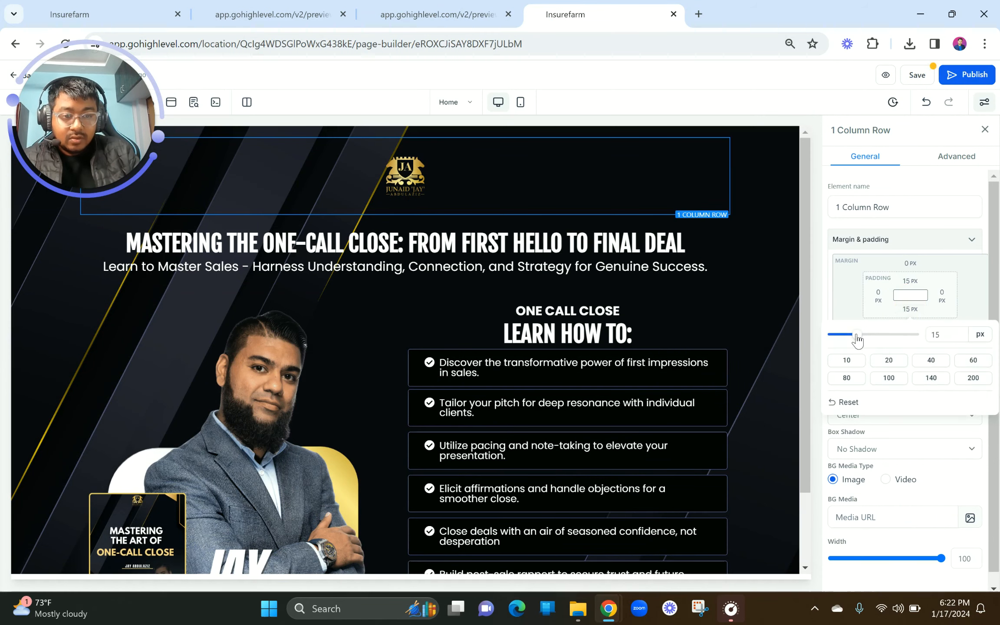
drag(855, 334, 792, 342)
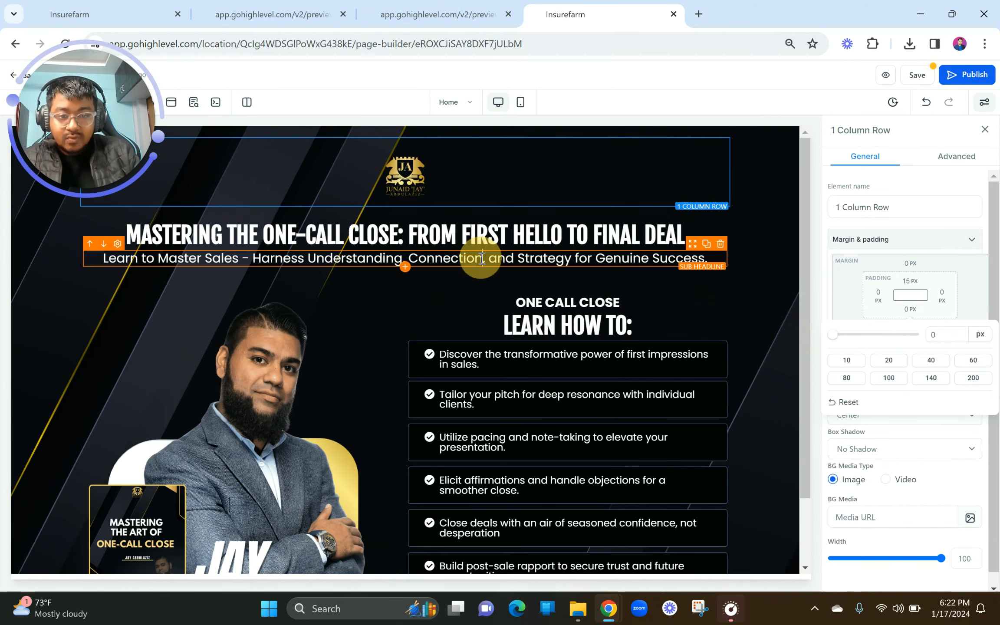
Increase the top margin of the sub headline under the main title and check the spacing against the reference preview
click(469, 259)
scroll(913, 496, down, 6)
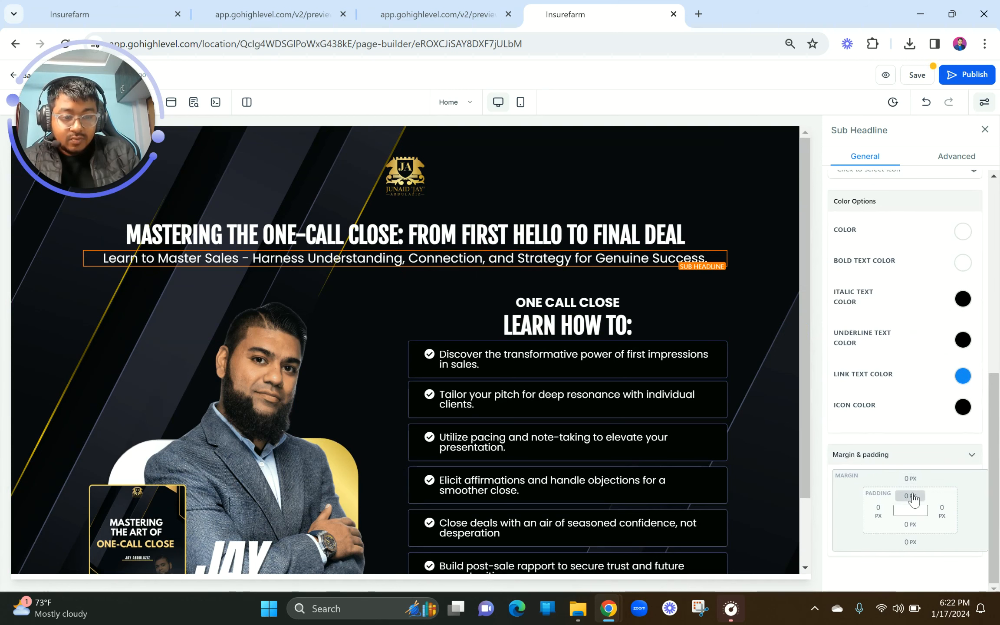
click(911, 497)
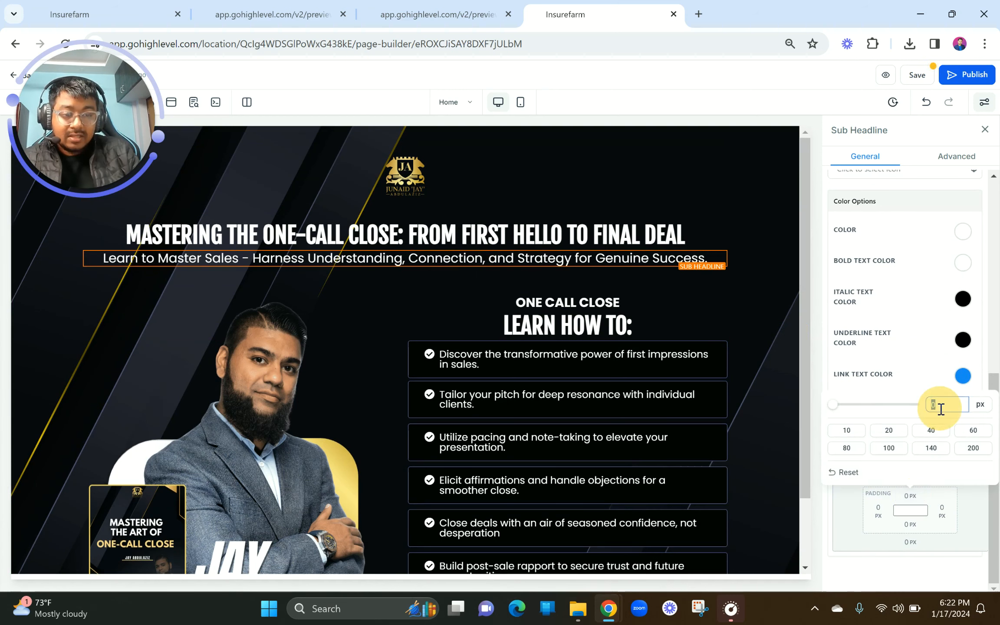
click(919, 383)
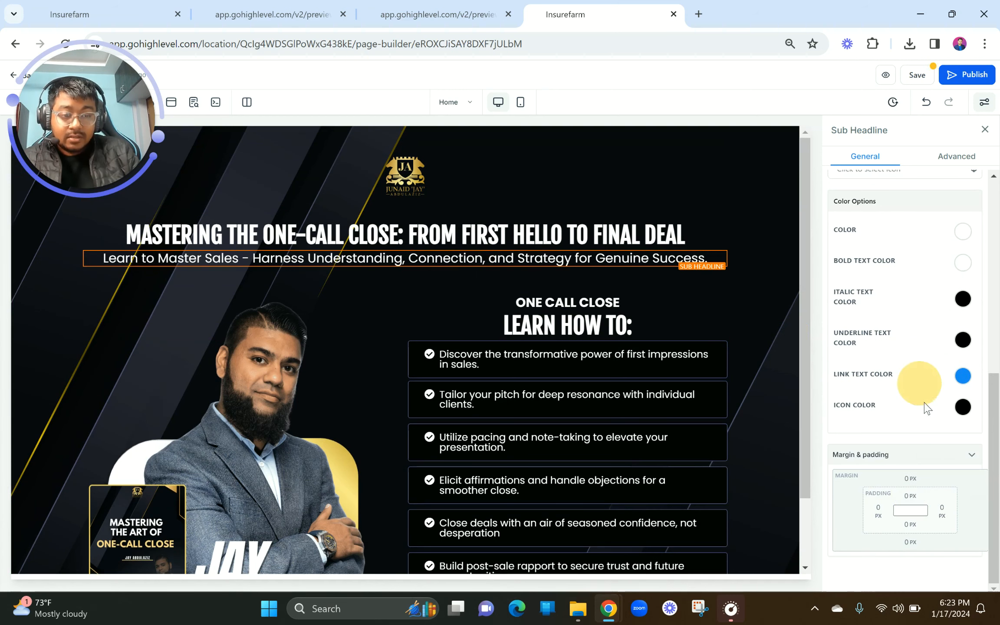
click(909, 480)
double_click(929, 506)
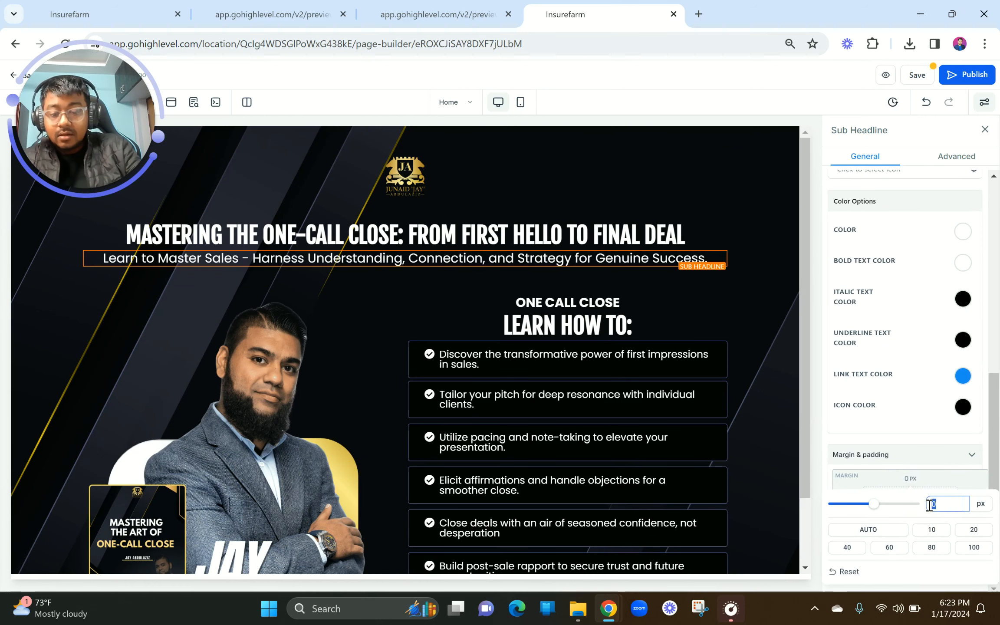
click(582, 437)
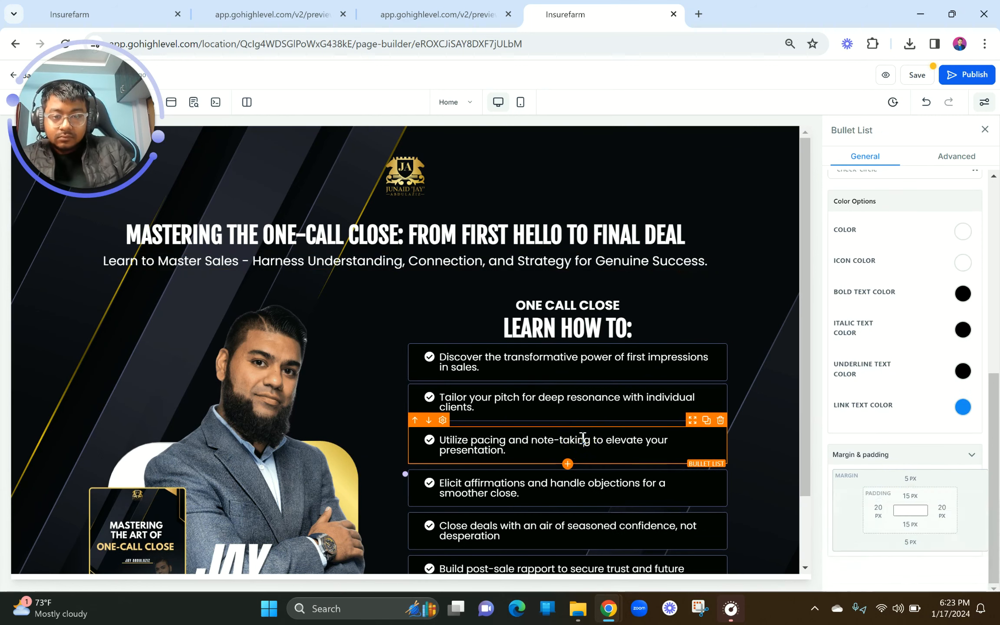
click(449, 5)
click(564, 14)
scroll(542, 279, down, 2)
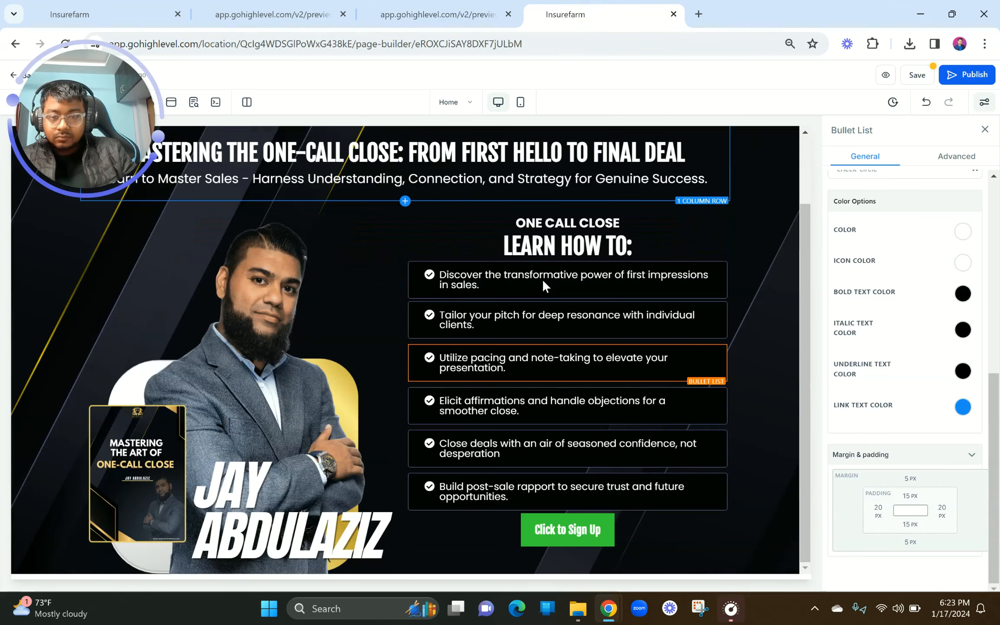
Check the reference page's call-to-action and change the green sign-up button's text to "GET FREE ACCESS NOW"
click(438, 14)
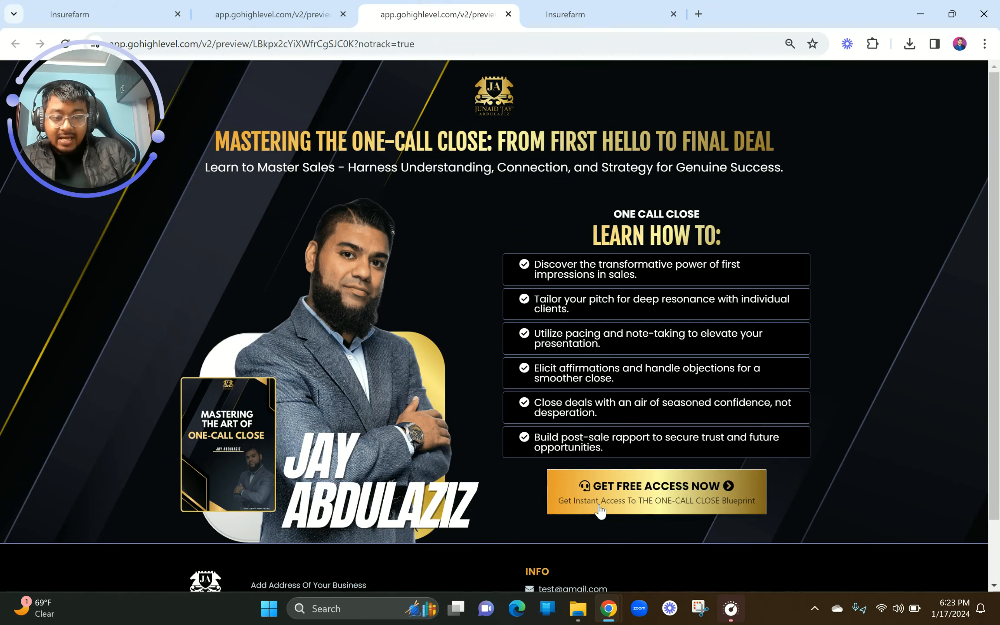
click(564, 14)
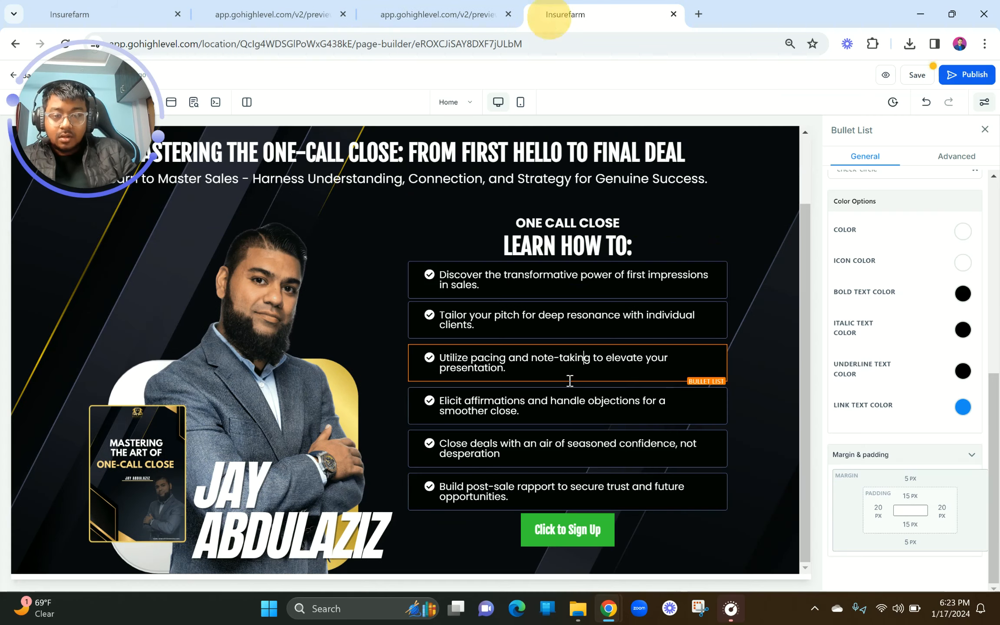
click(552, 540)
scroll(888, 498, down, 1)
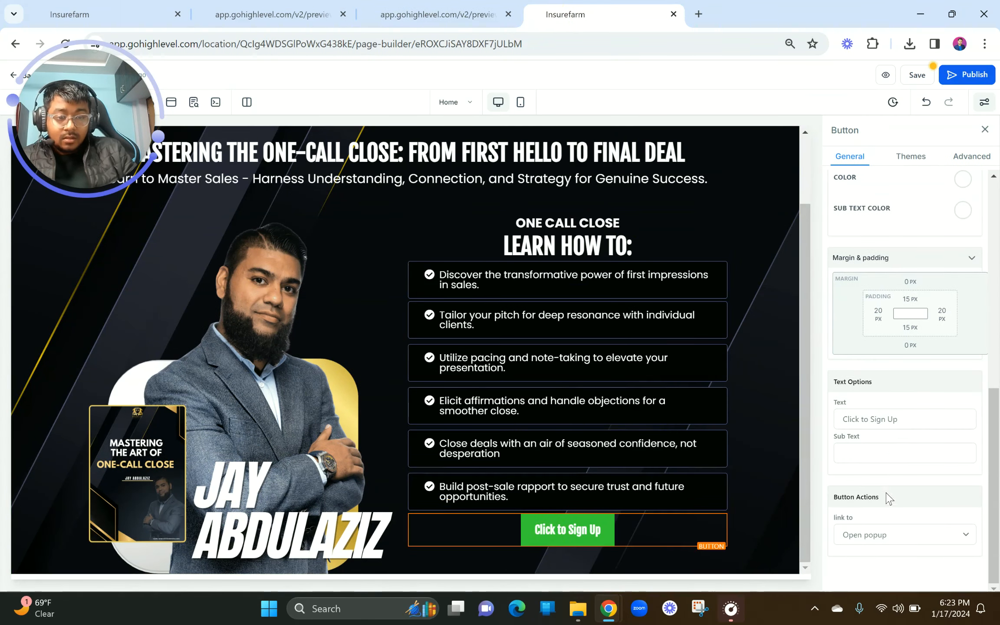
triple_click(904, 422)
text(GET F)
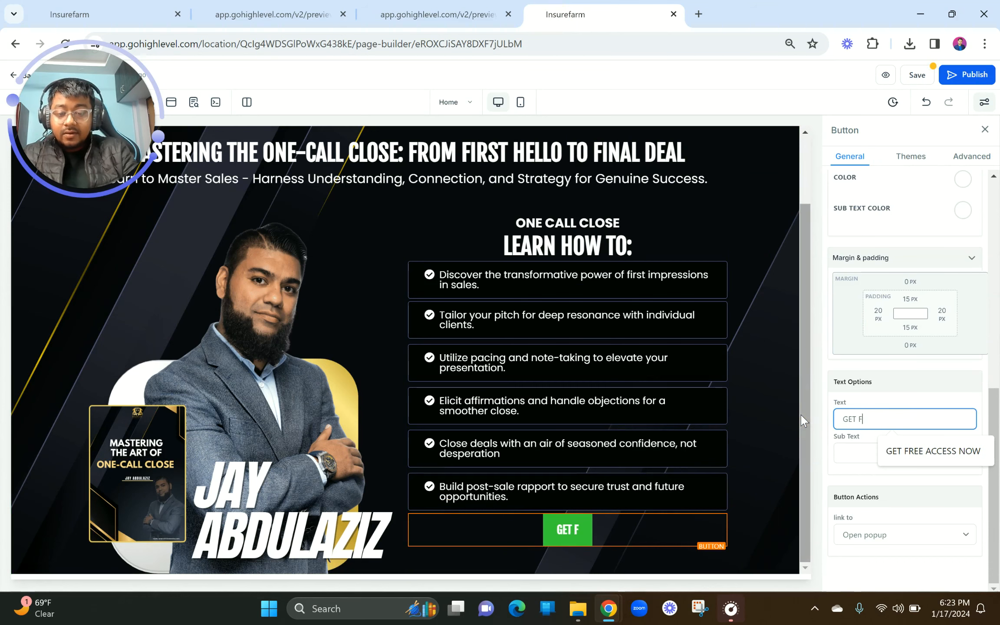
text(REE)
click(934, 451)
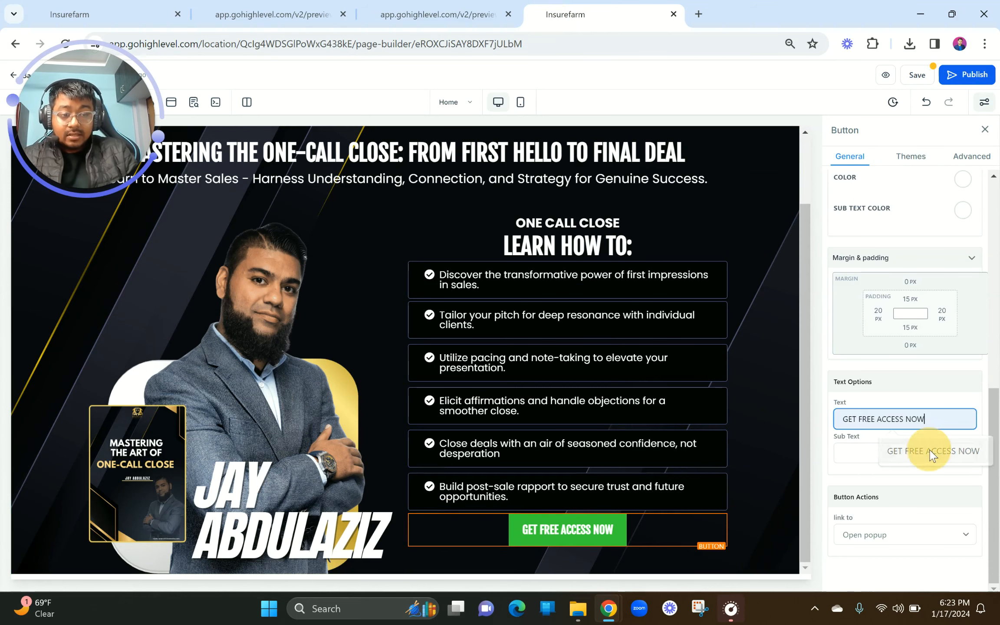
Add the sub text "Get Instant Access To THE ONE CALL CLOSE Now!" to the button, using the reference page's wording as a guide
click(426, 6)
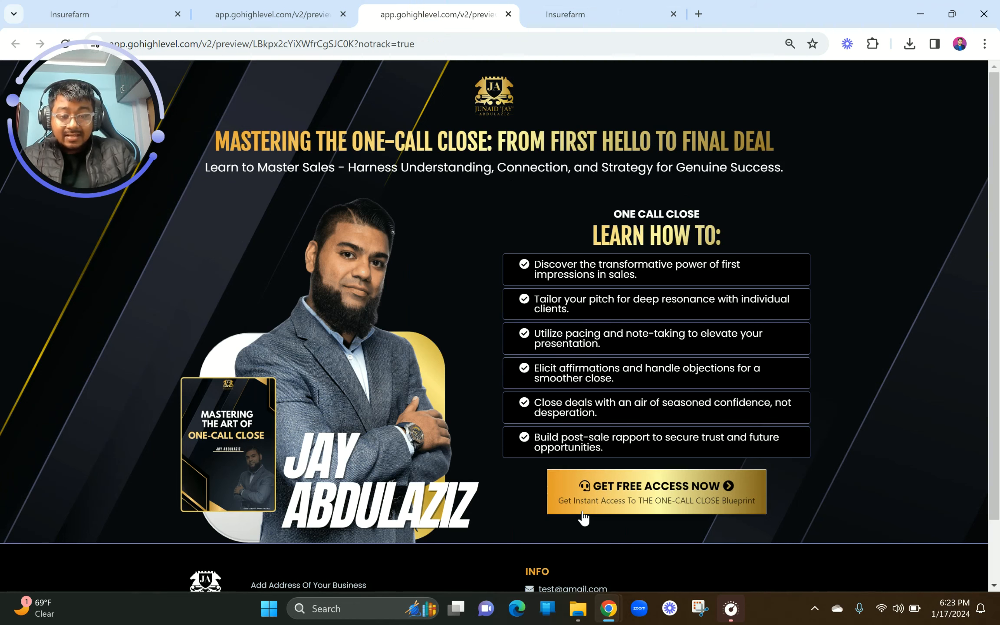
click(594, 6)
click(863, 462)
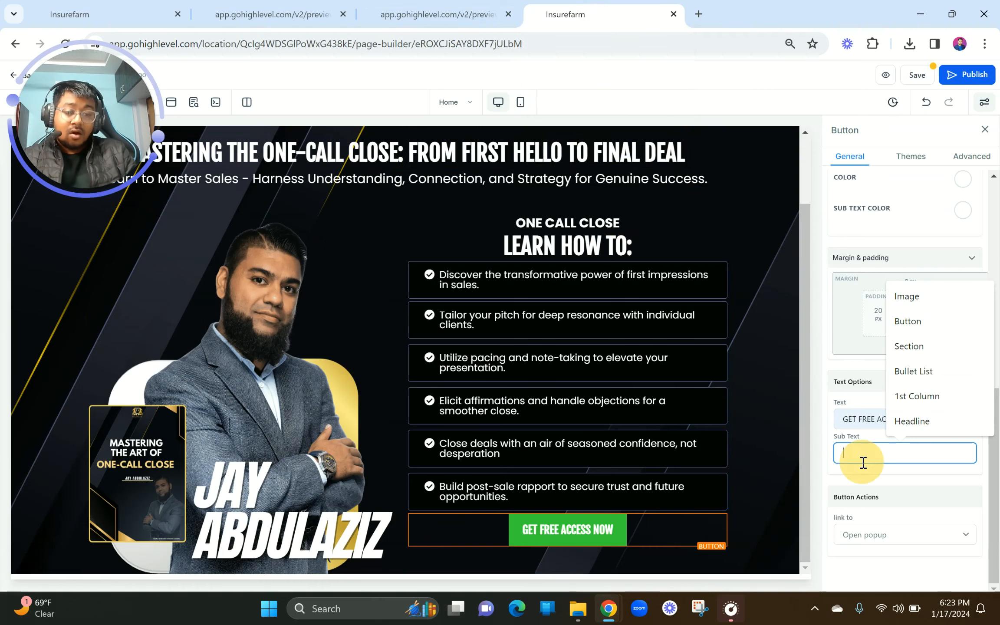
click(436, 12)
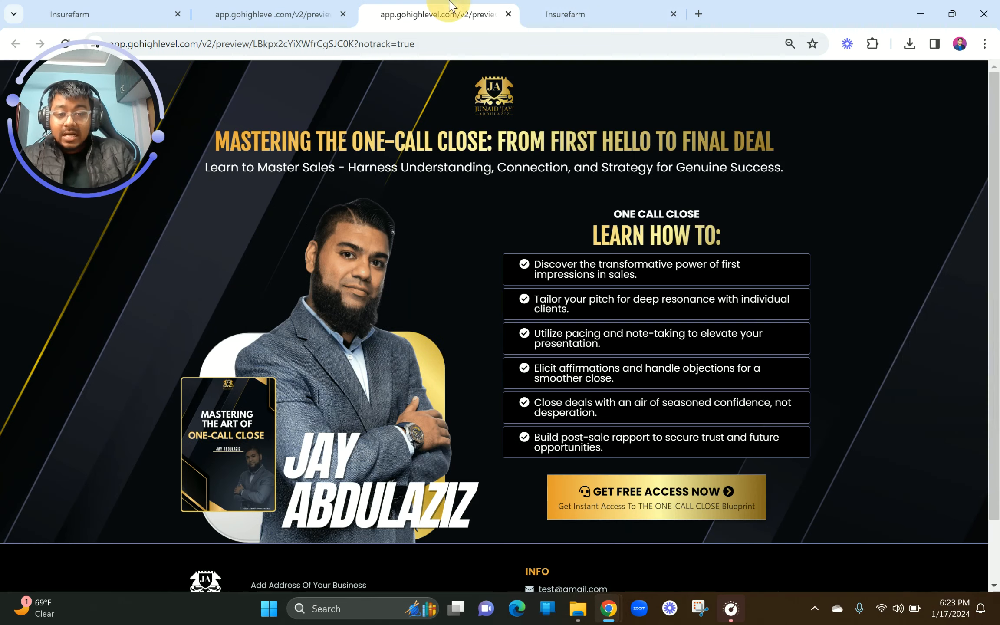
click(612, 6)
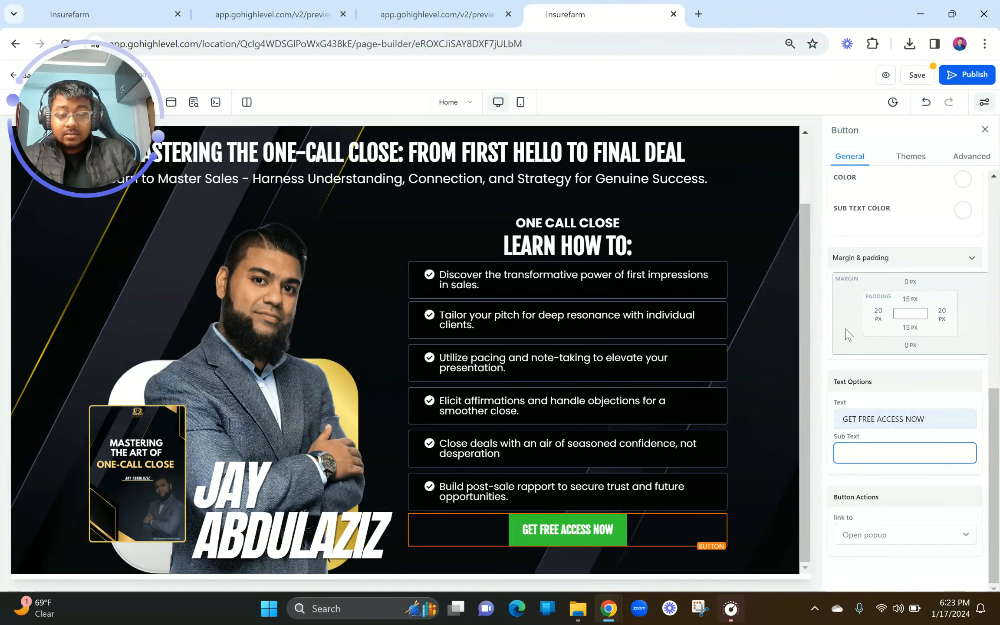
text(Get I)
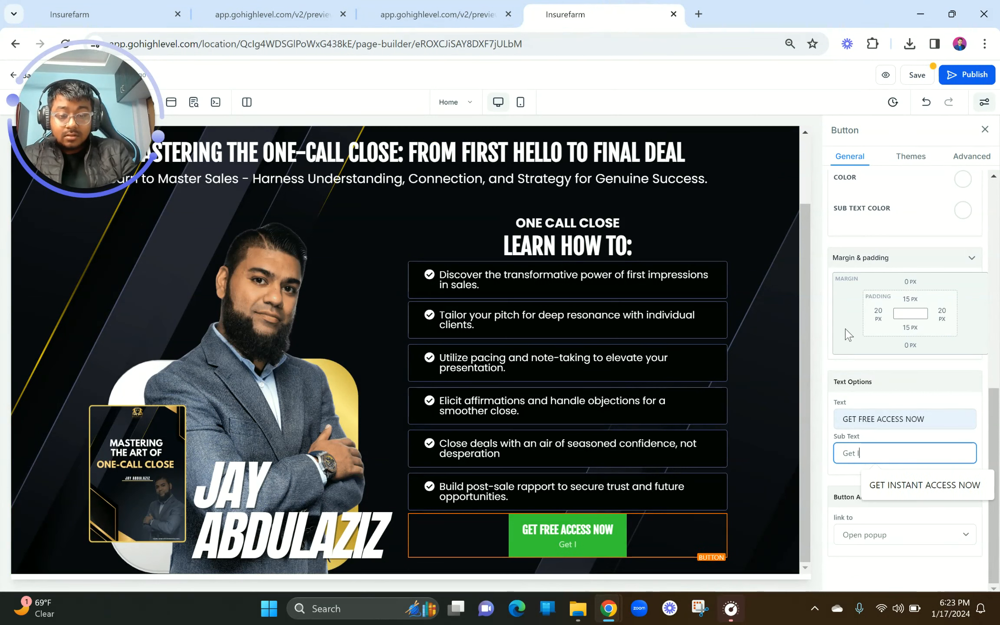
text(nstant)
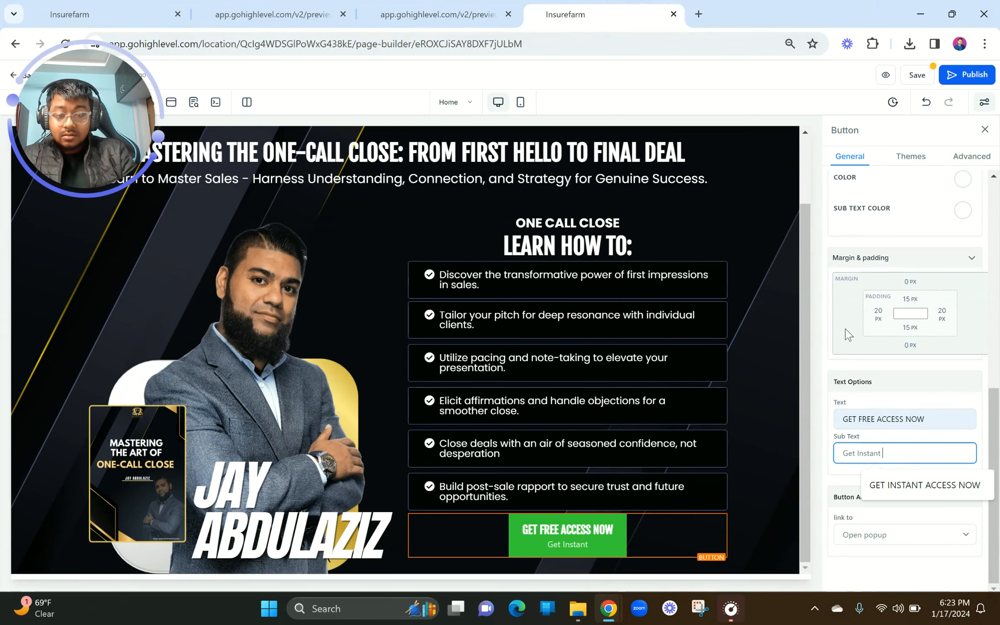
text( Access To The)
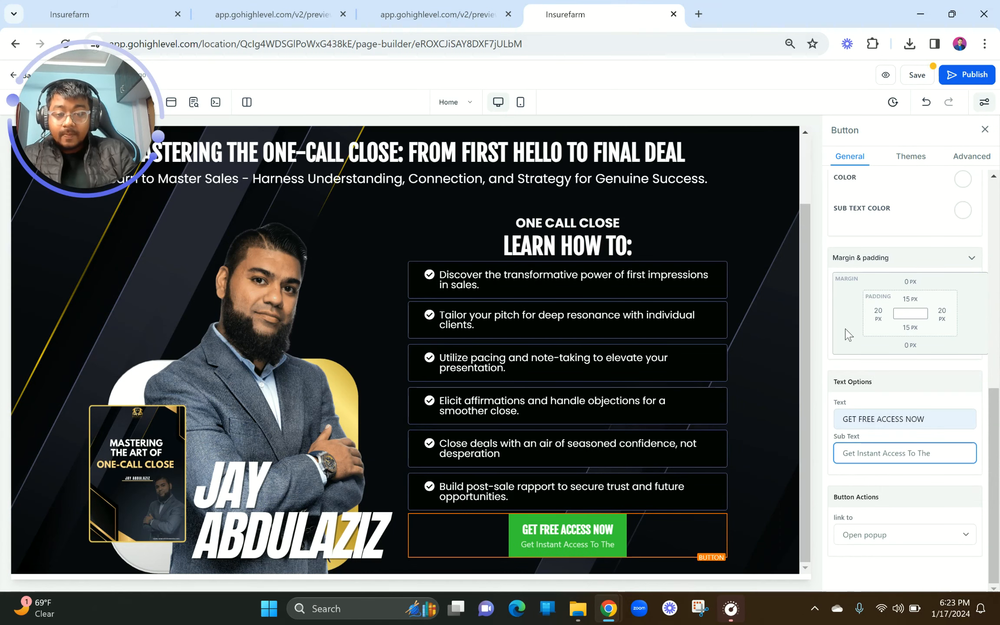
click(491, 13)
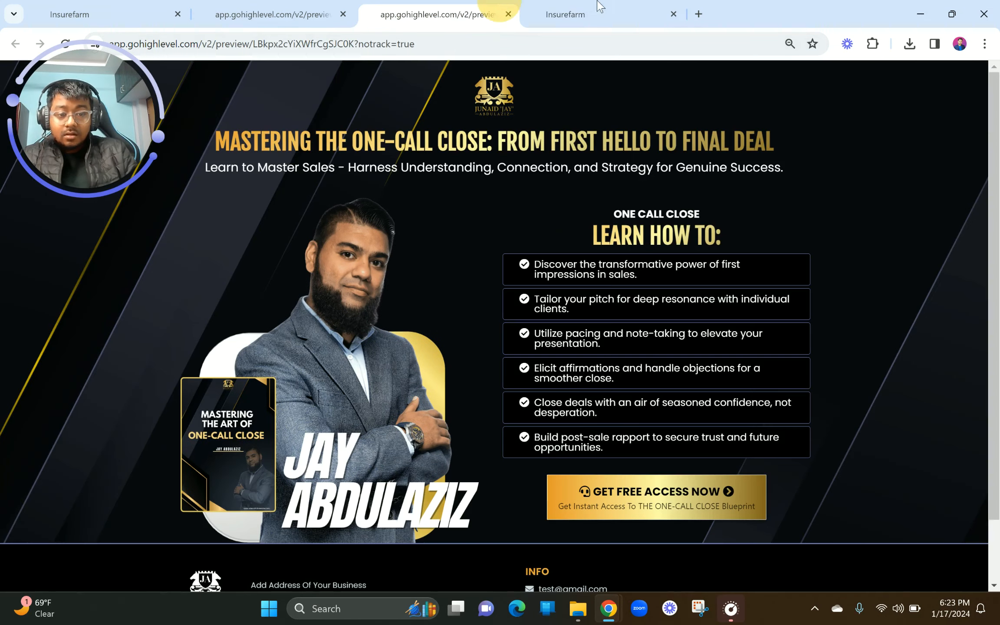
click(618, 7)
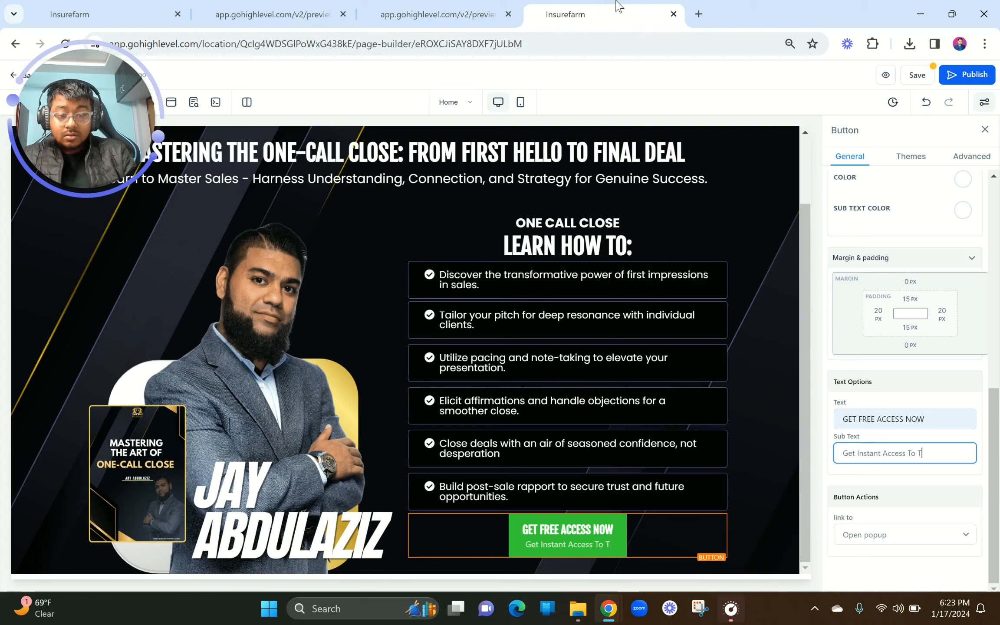
text(o THE ONE CA)
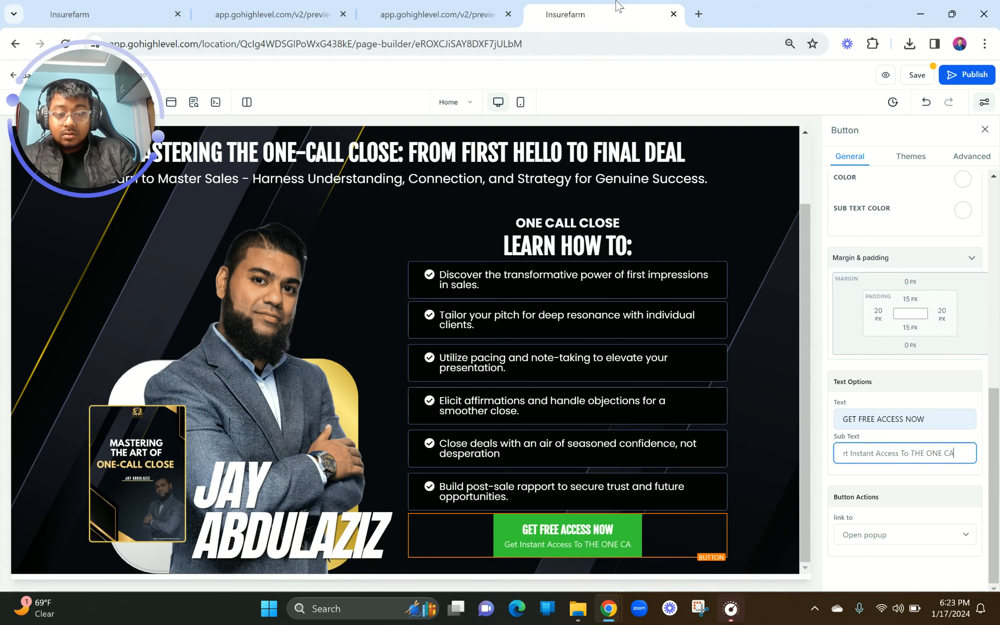
text(LL CLOSE now)
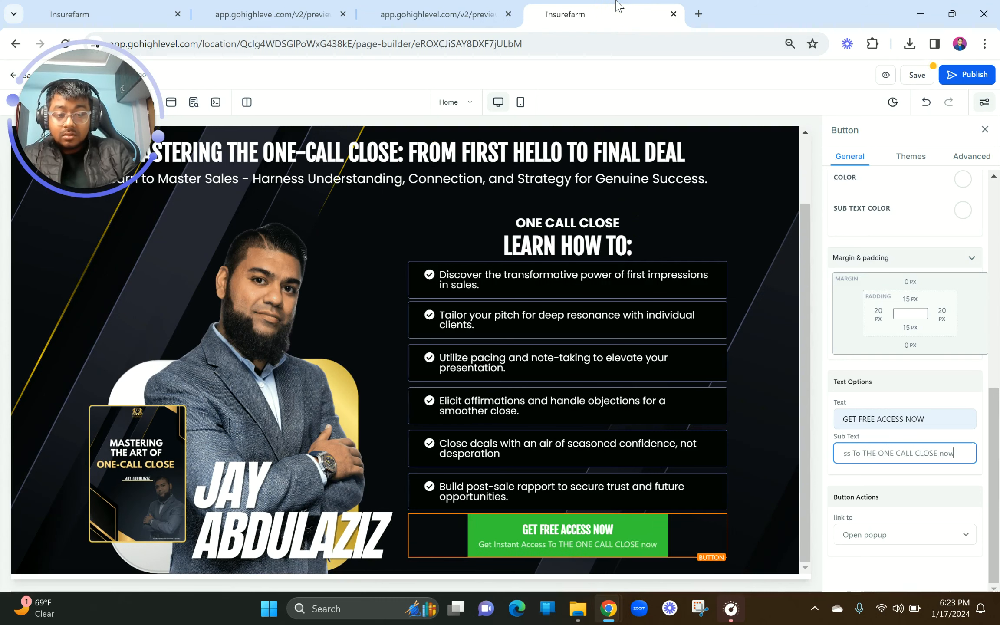
text(!)
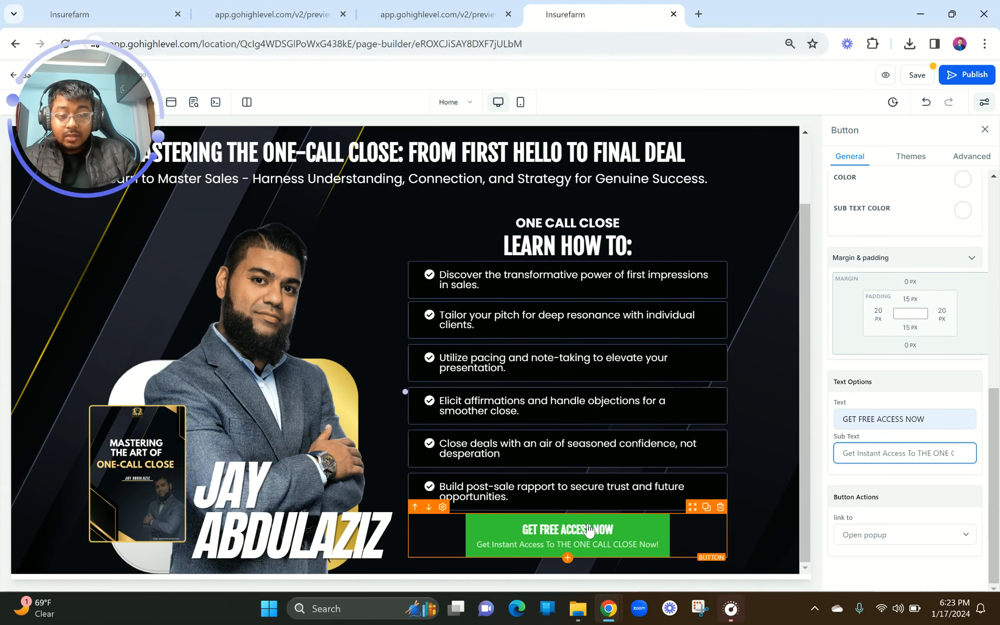
Set the button's typography type to Content Font and its font size to 22 px
scroll(980, 417, up, 5)
scroll(980, 417, up, 3)
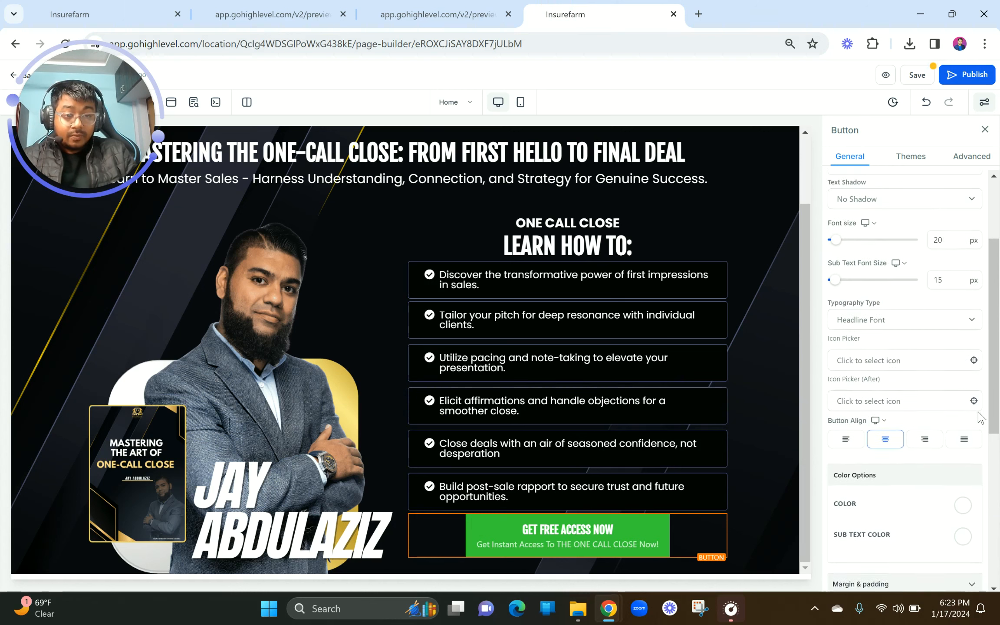
click(890, 356)
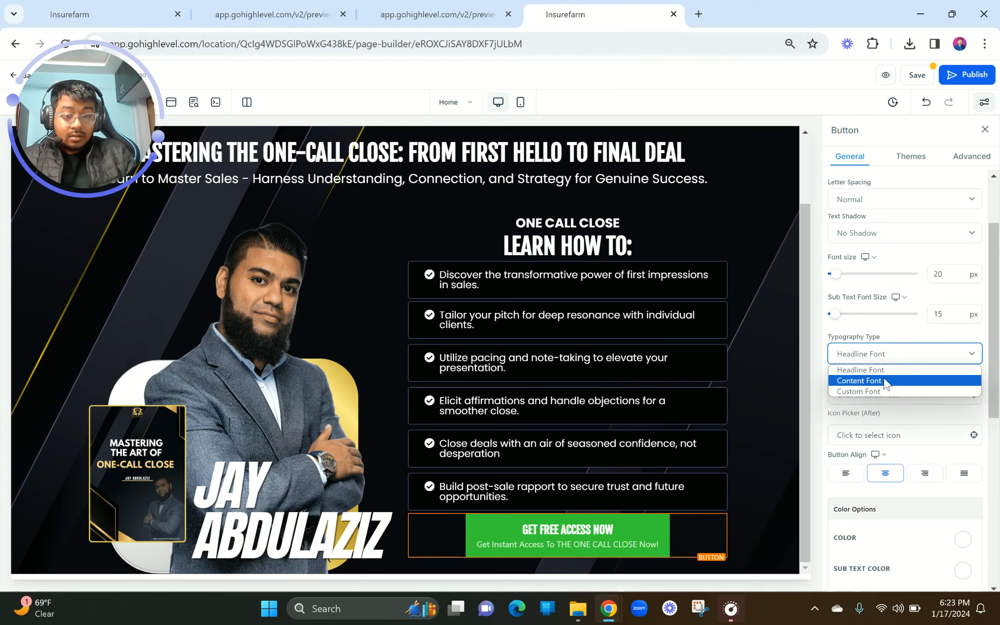
click(884, 379)
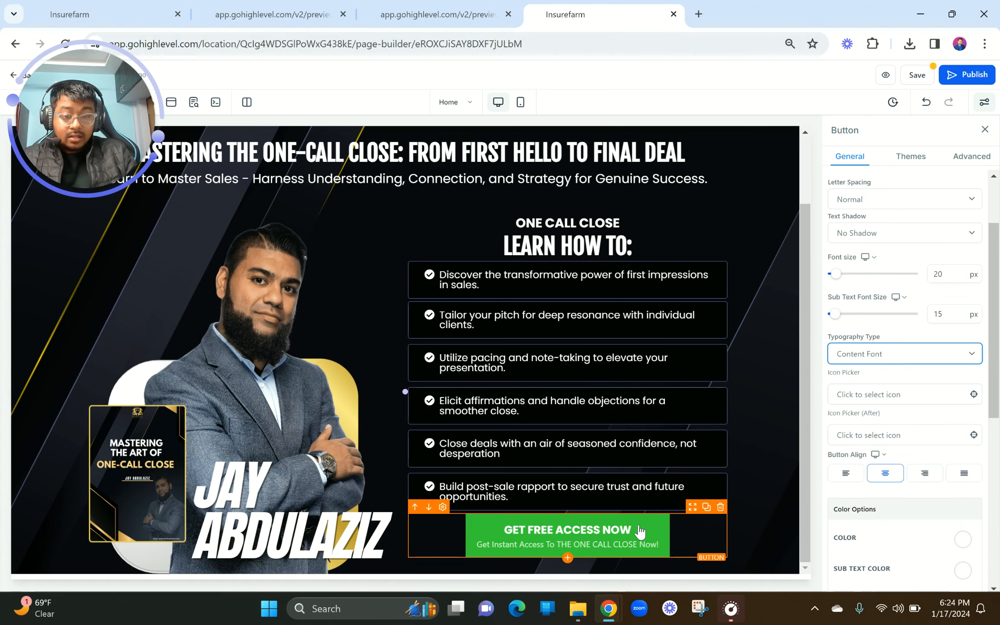
drag(946, 278, 936, 278)
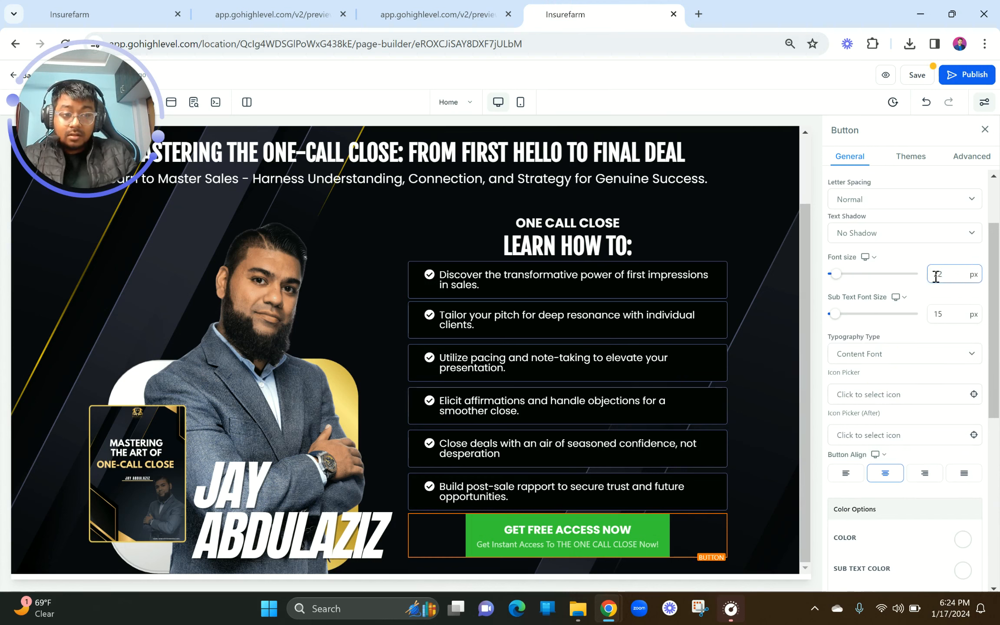
Set the green call-to-action button's effect to Elevate (hover)
click(911, 258)
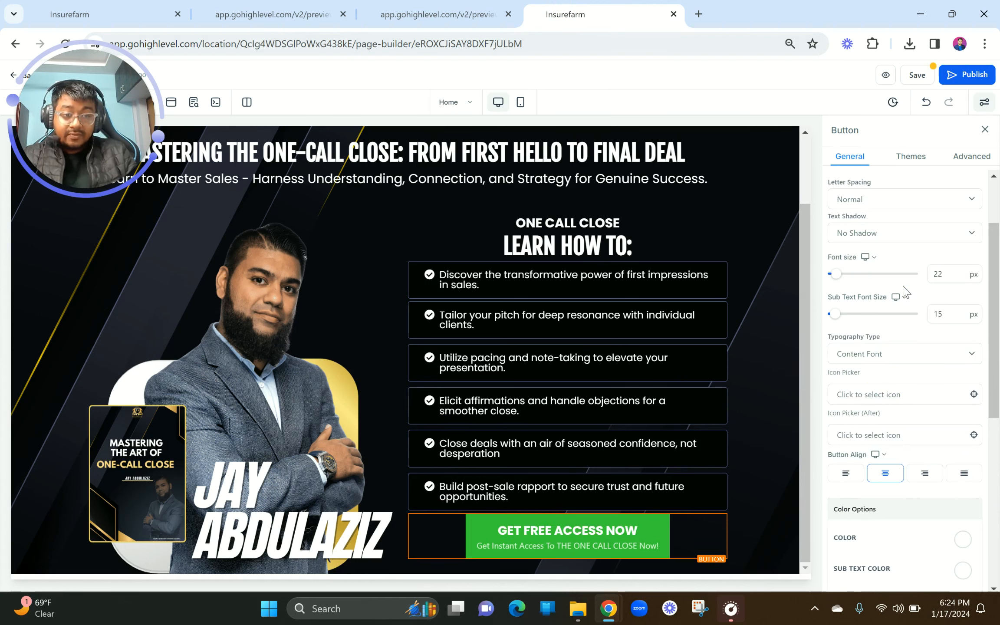
click(560, 538)
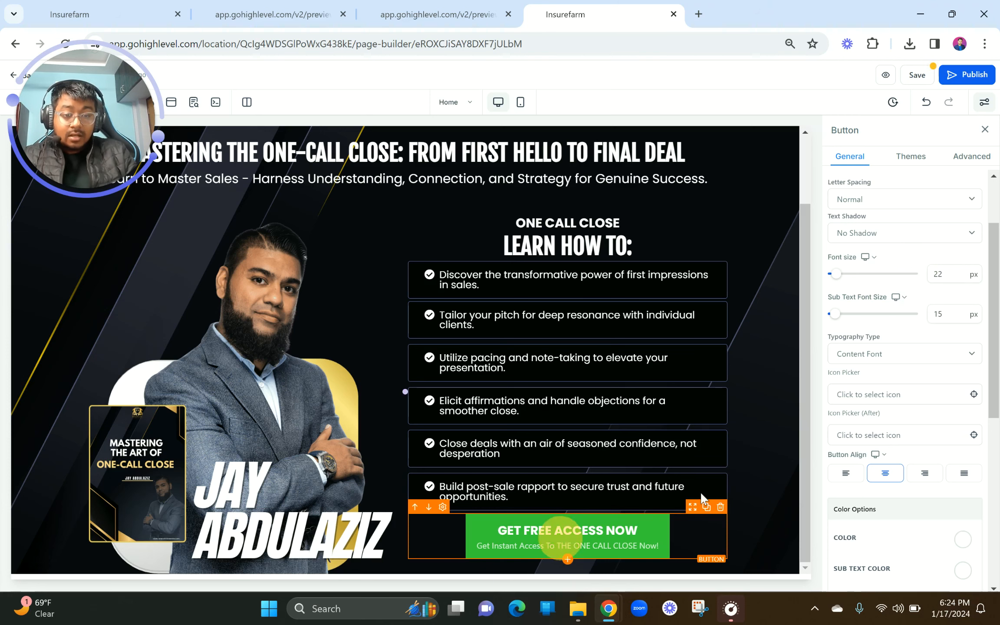
click(971, 157)
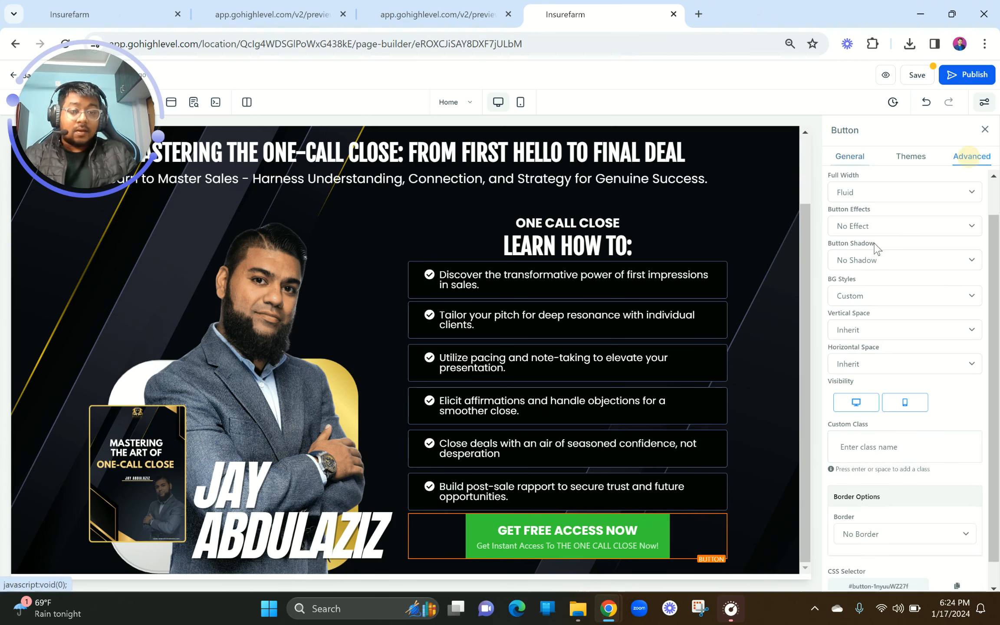
scroll(872, 308, up, 1)
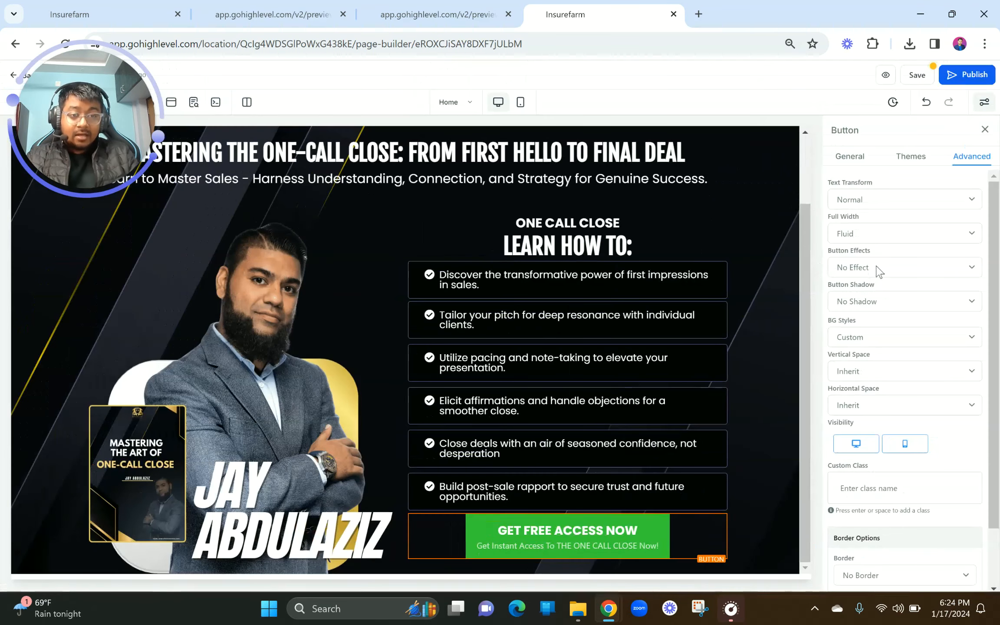
click(879, 272)
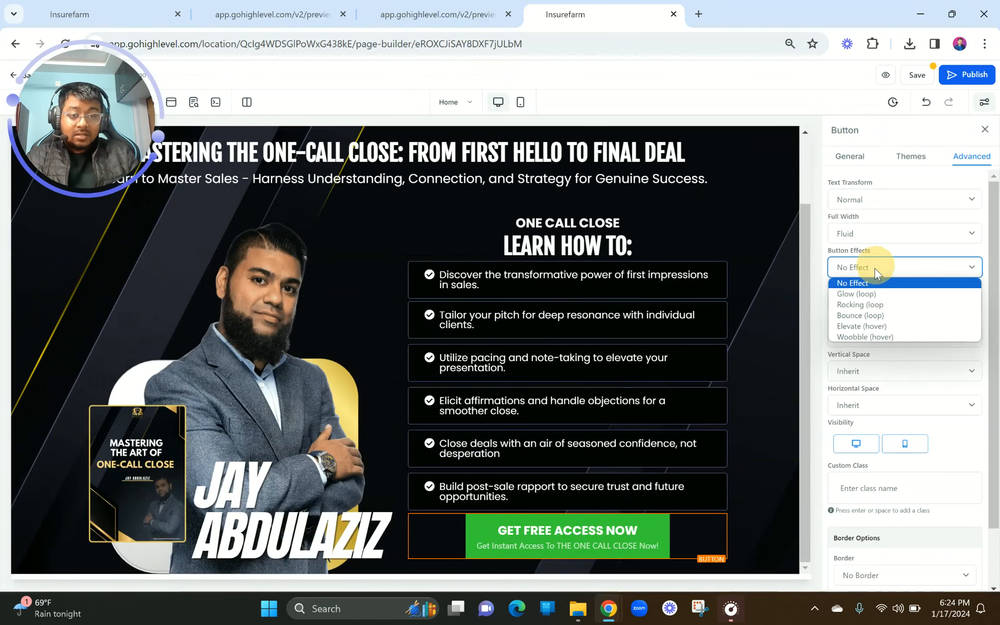
click(864, 333)
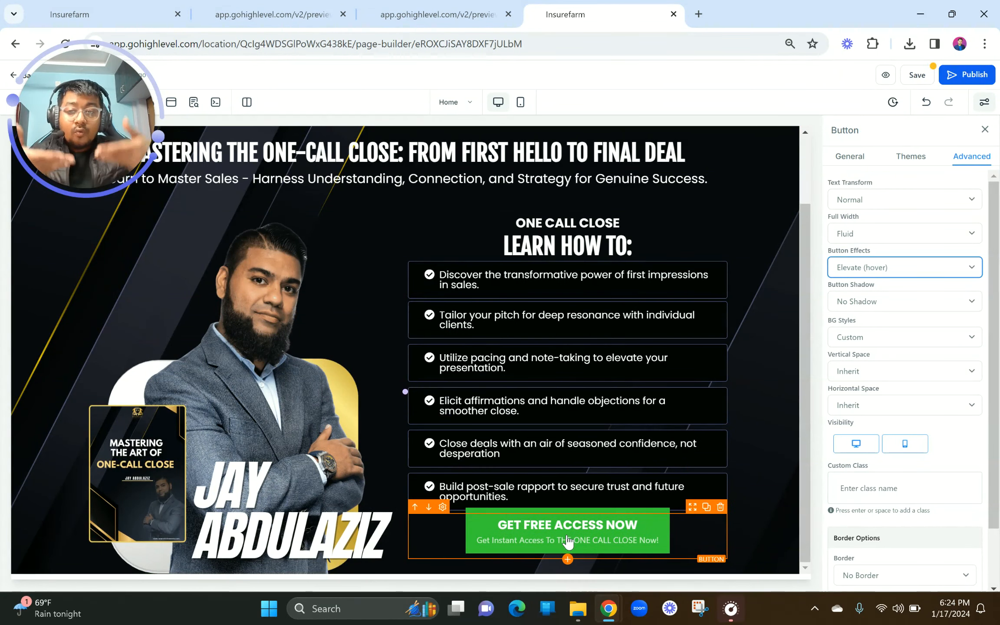
Inspect the font details of the main headline in the reference preview and return to the page builder
scroll(514, 312, up, 2)
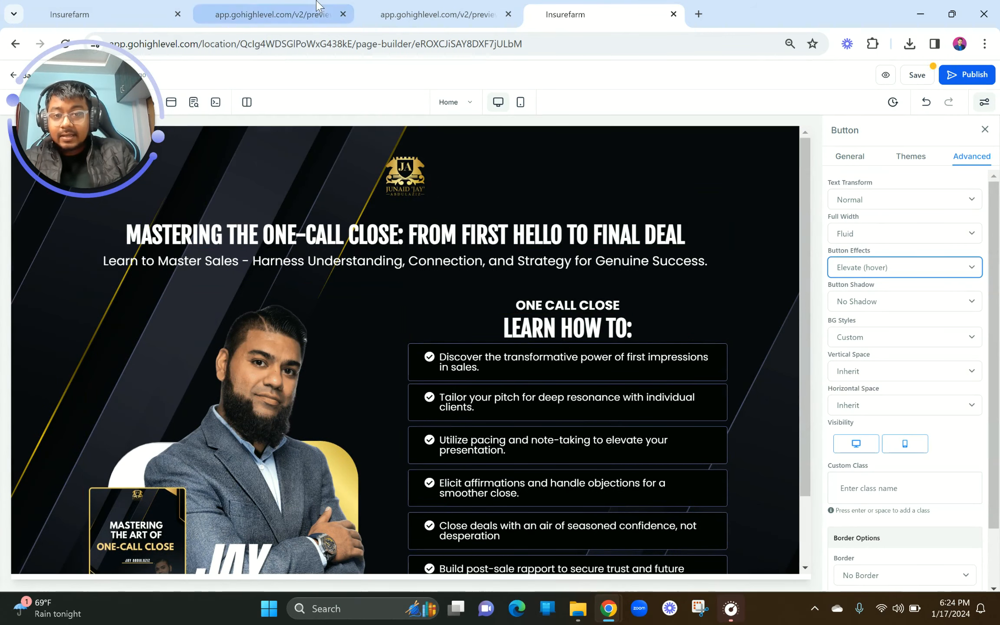
click(398, 6)
right_click(352, 137)
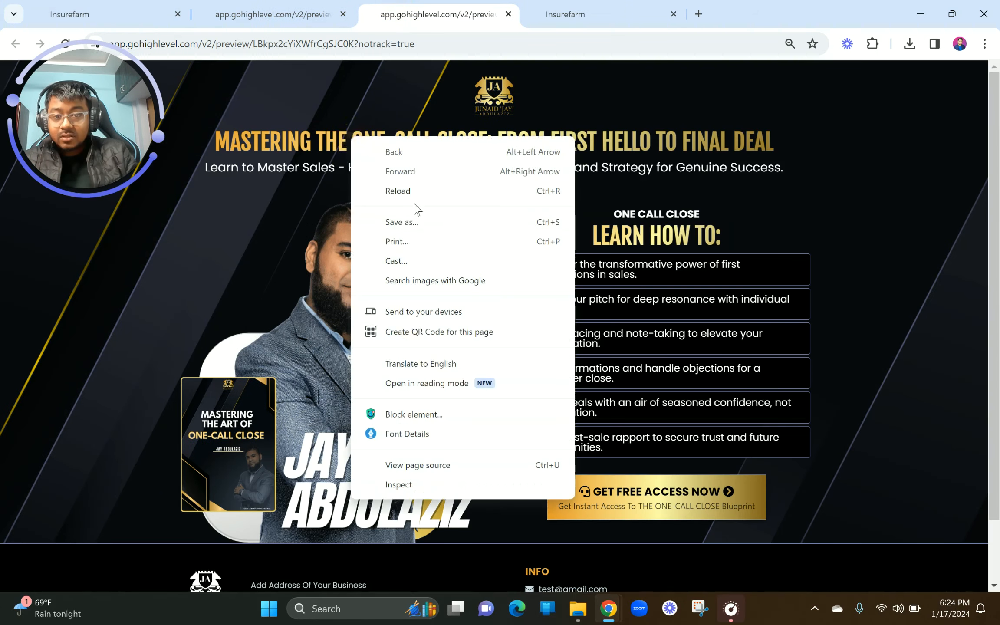
click(404, 433)
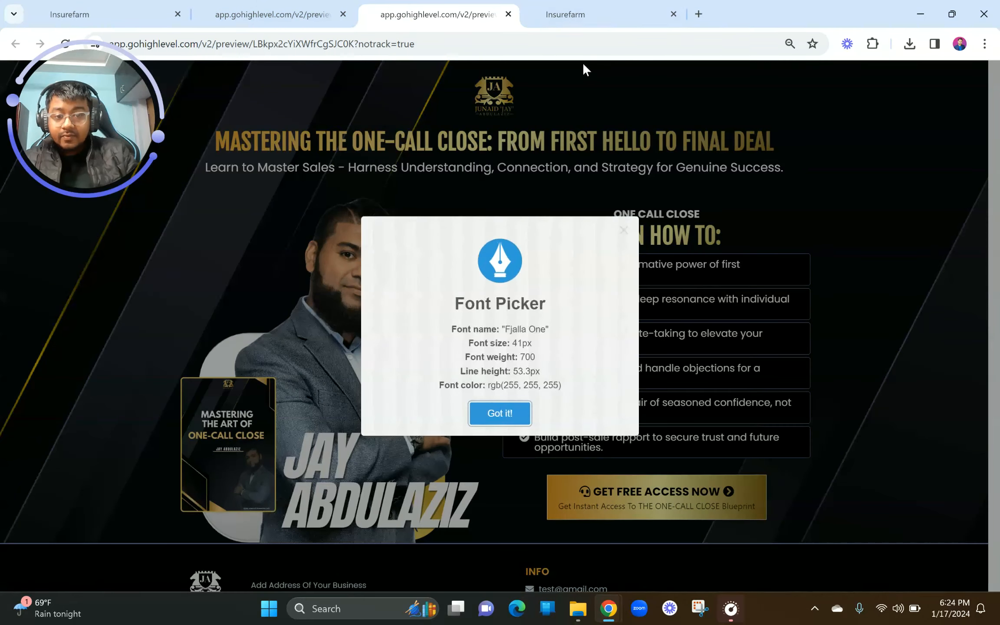
click(603, 13)
click(390, 6)
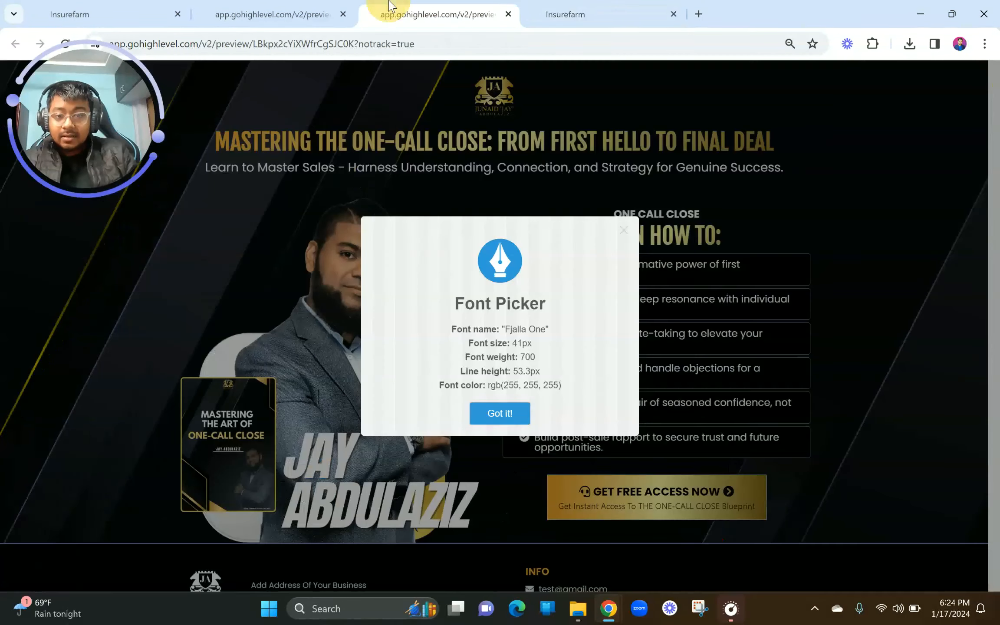
click(564, 14)
Reduce the font size of the sub headline under the main title
click(435, 204)
scroll(910, 381, down, 2)
double_click(937, 375)
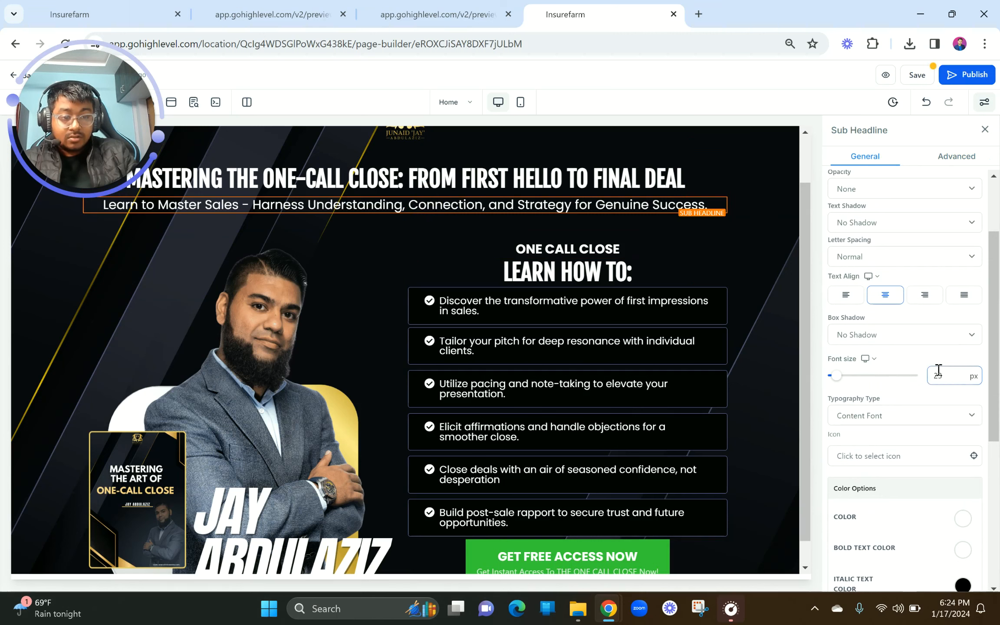
click(611, 426)
scroll(520, 478, down, 1)
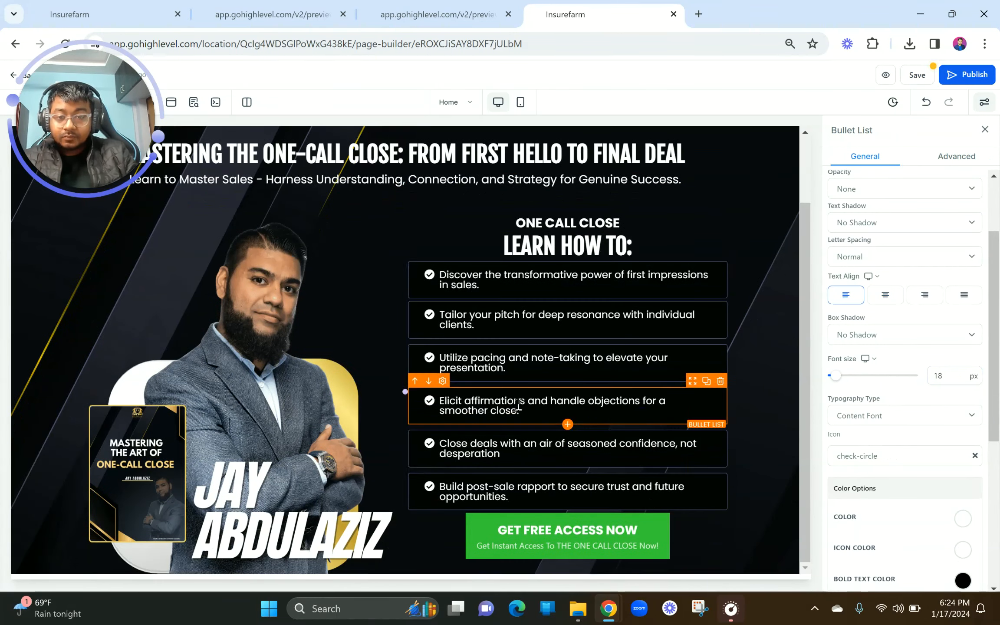
scroll(518, 405, up, 3)
scroll(518, 405, down, 3)
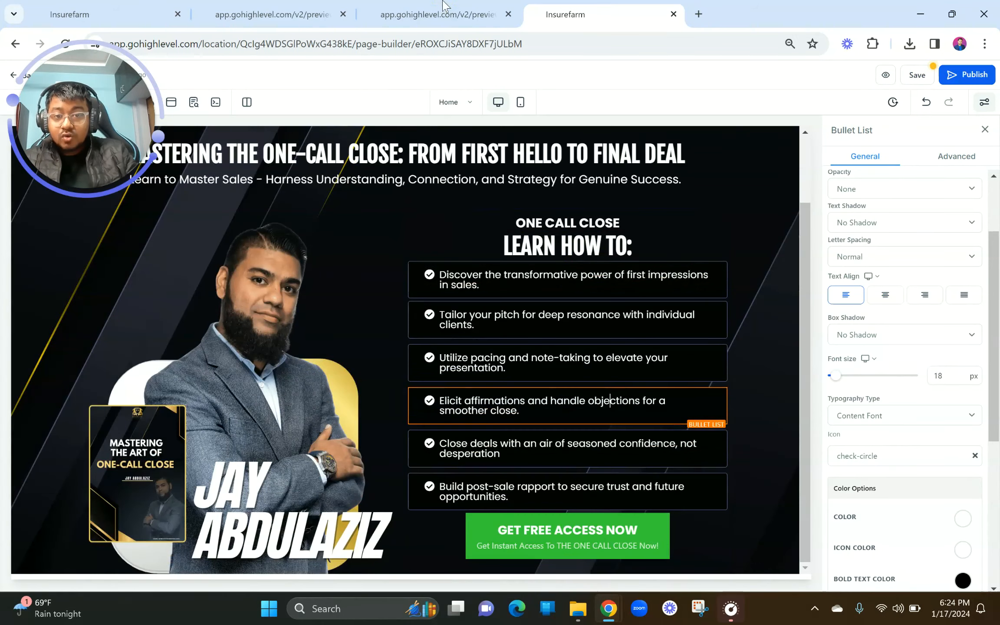
Examine the footer under the hero section in the reference preview and compare it with the end of the page being built
click(441, 15)
click(509, 415)
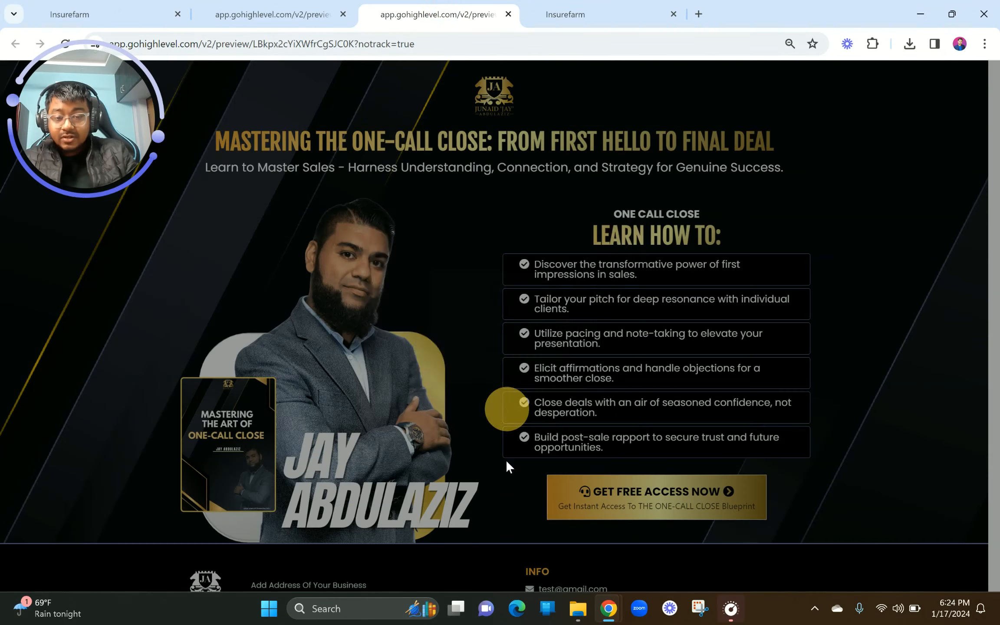
scroll(518, 476, down, 3)
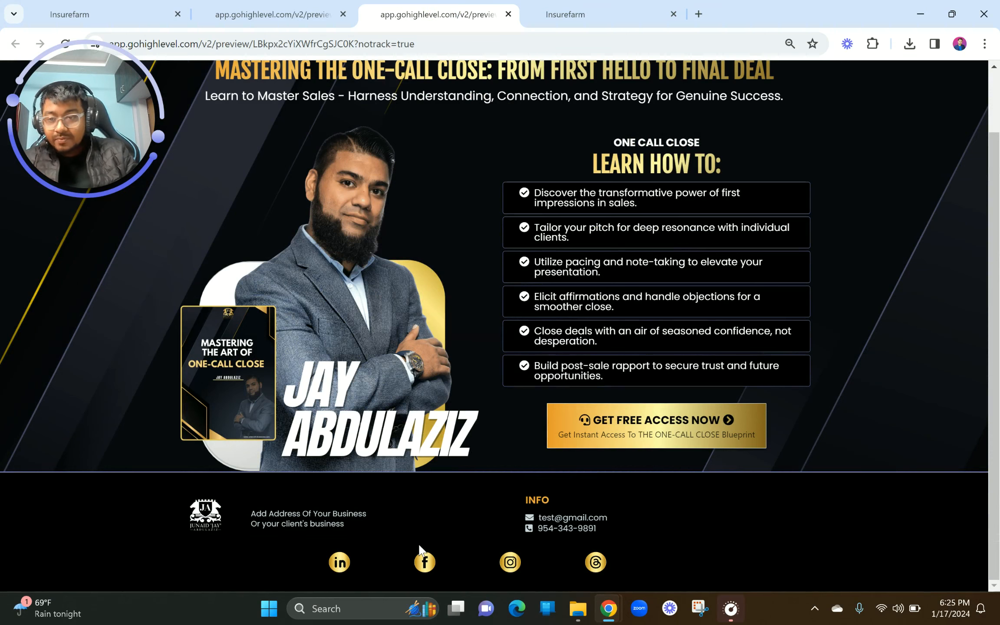
click(568, 6)
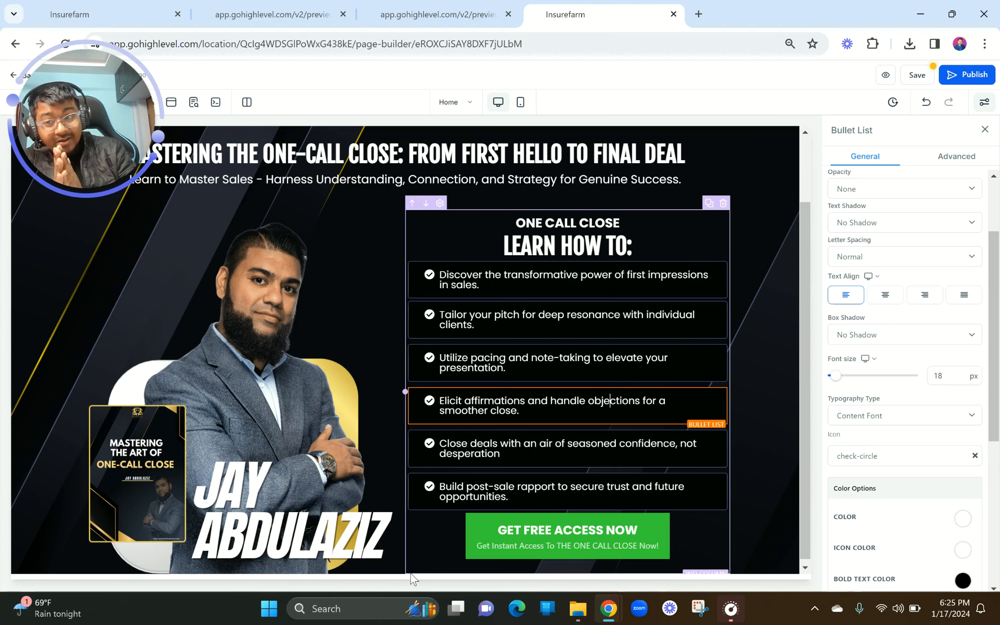
click(773, 552)
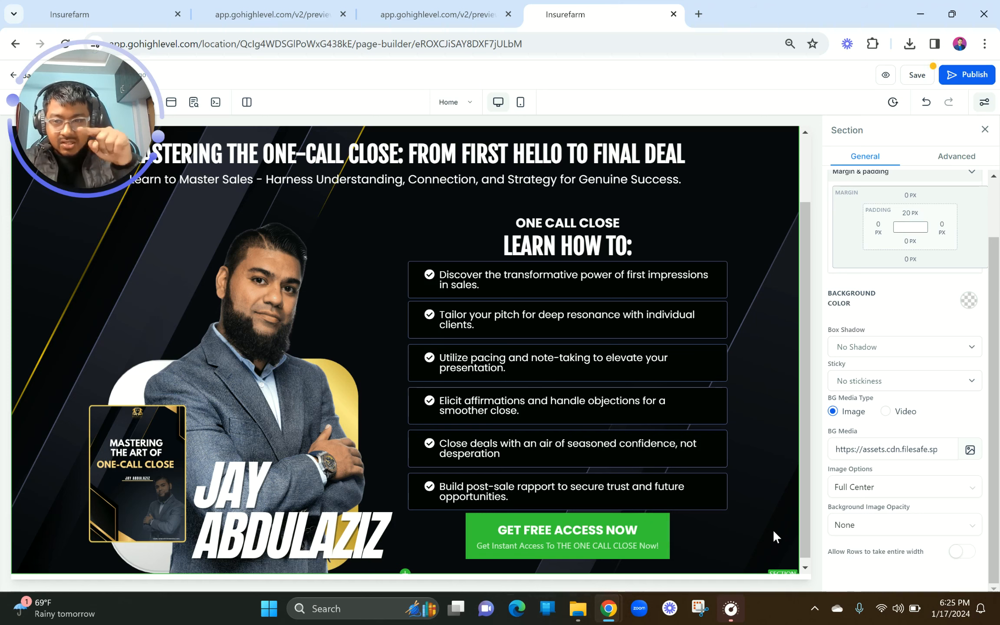
scroll(773, 530, down, 2)
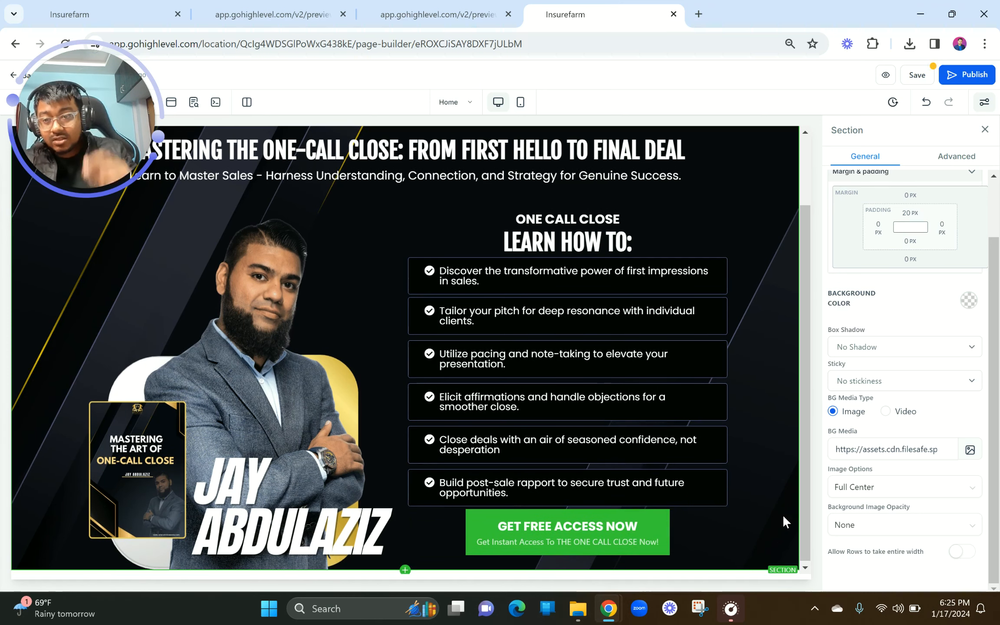
Add a new full-width section directly below the hero section
drag(128, 140, 130, 458)
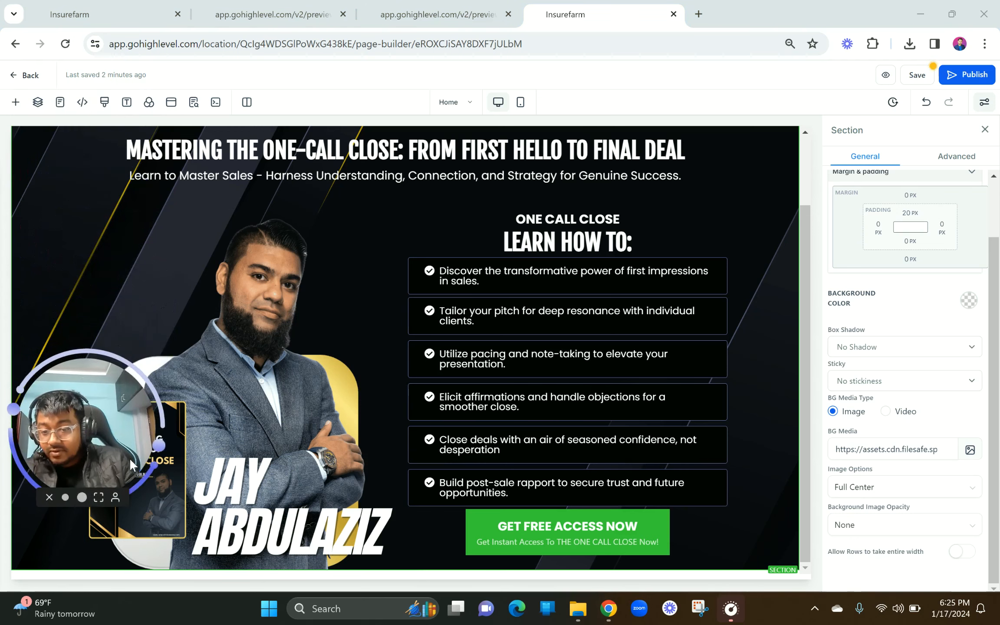
click(16, 103)
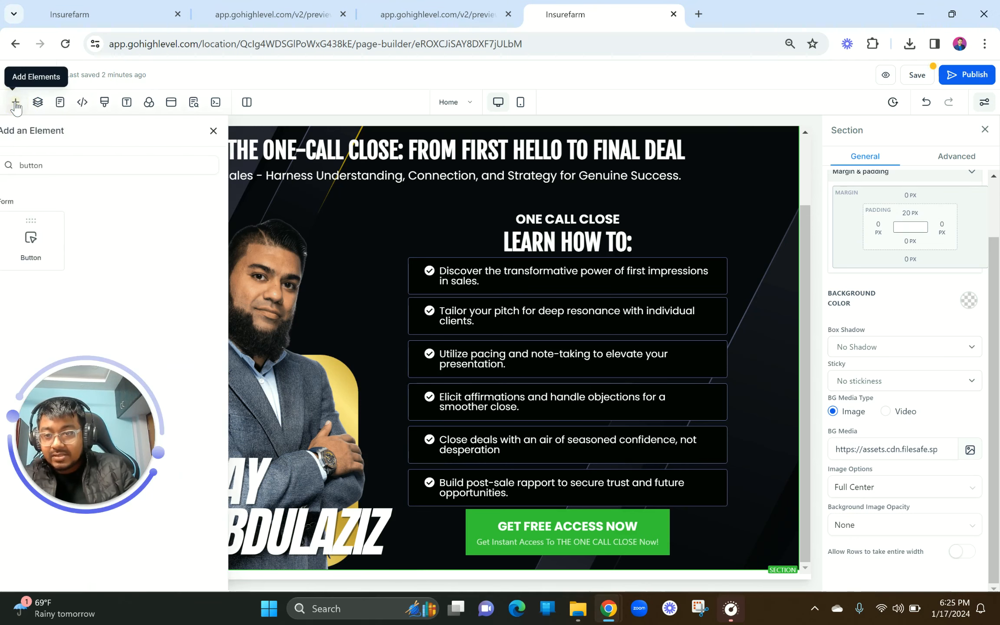
drag(154, 159, 107, 163)
key(BackSpace)
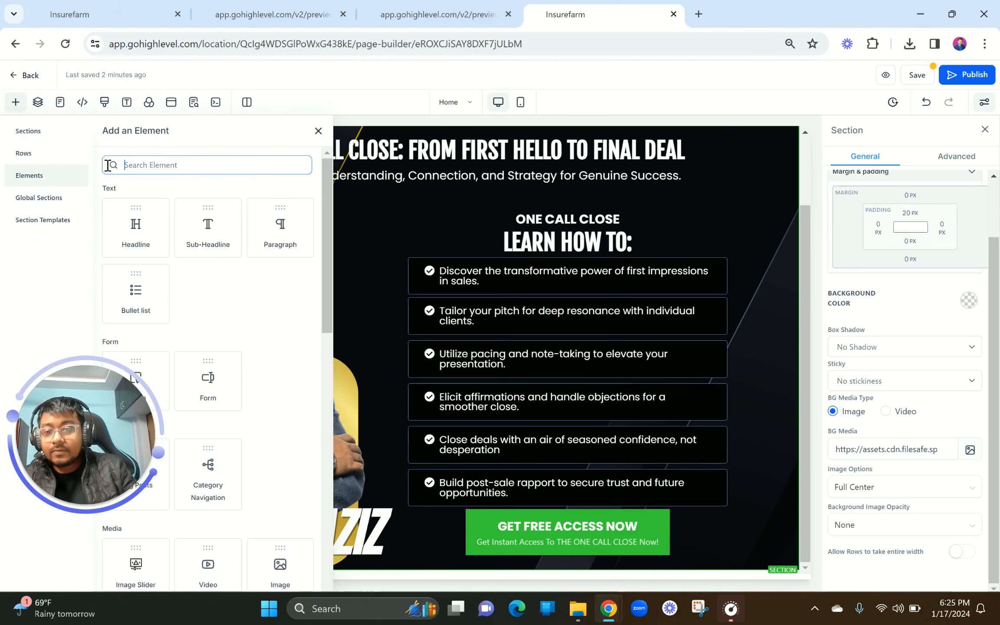
click(39, 130)
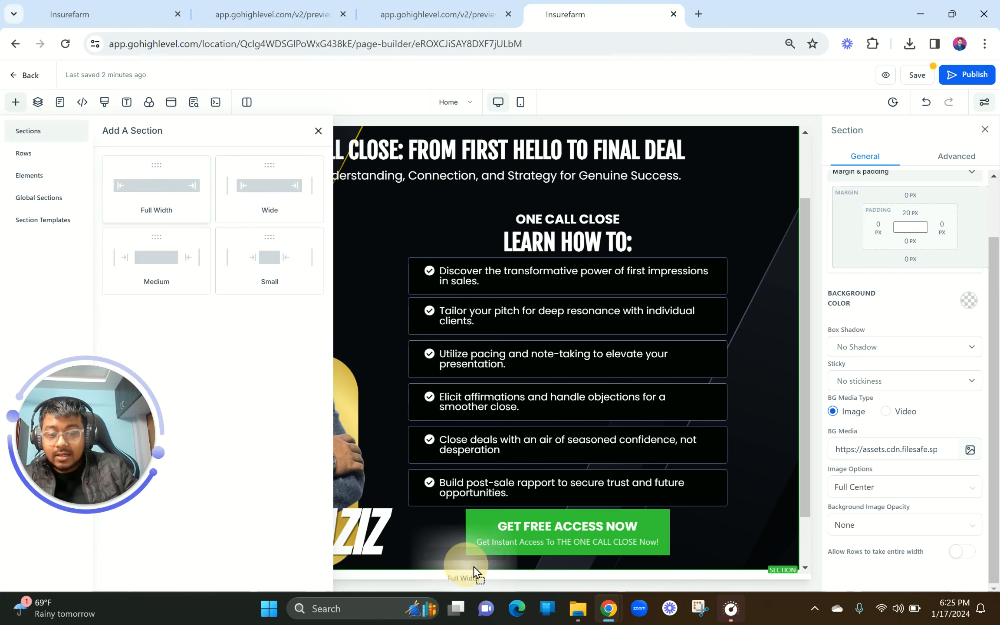
click(479, 553)
scroll(479, 559, down, 2)
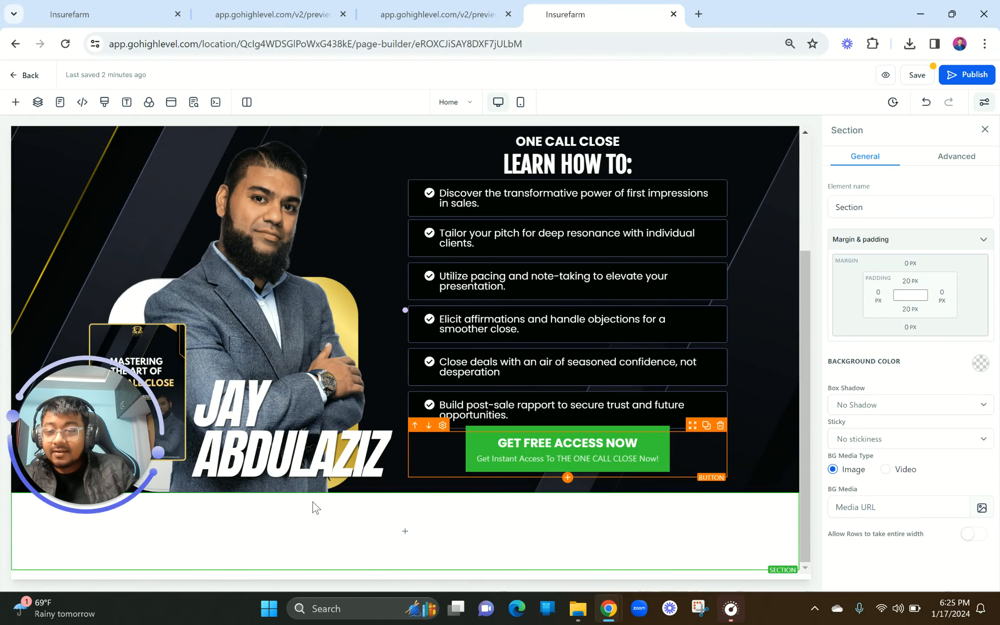
Check the reference footer's background and set the new section's background color to black
drag(126, 438, 135, 161)
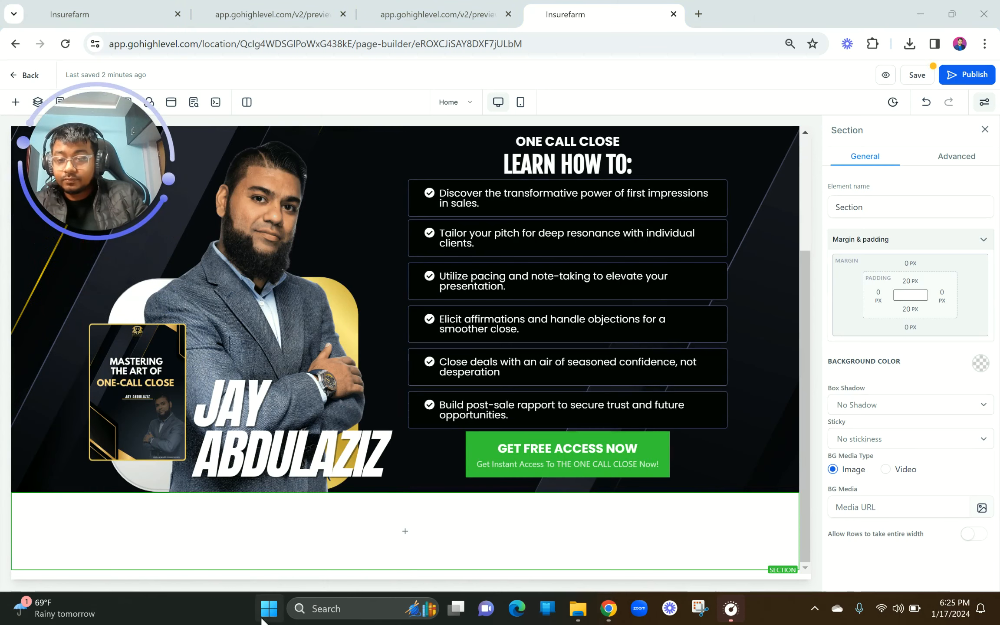
click(282, 560)
click(417, 14)
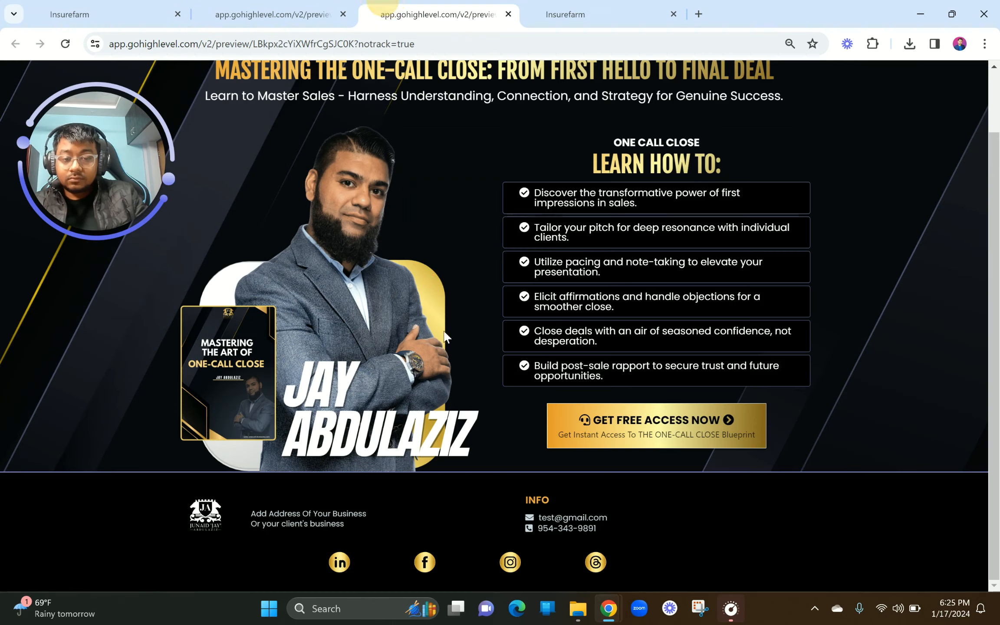
key(ctrl+Tab)
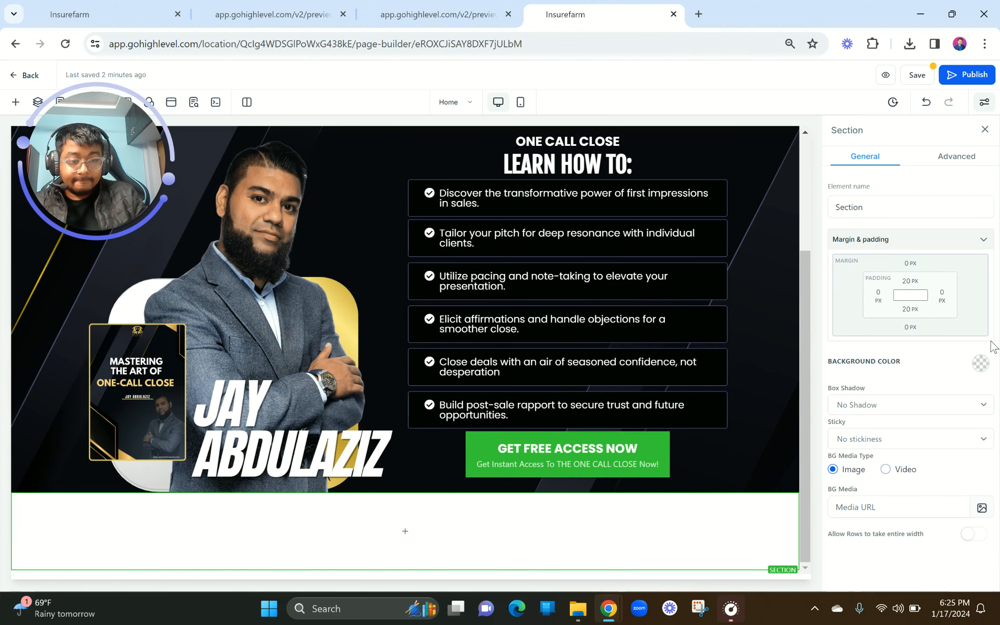
click(981, 364)
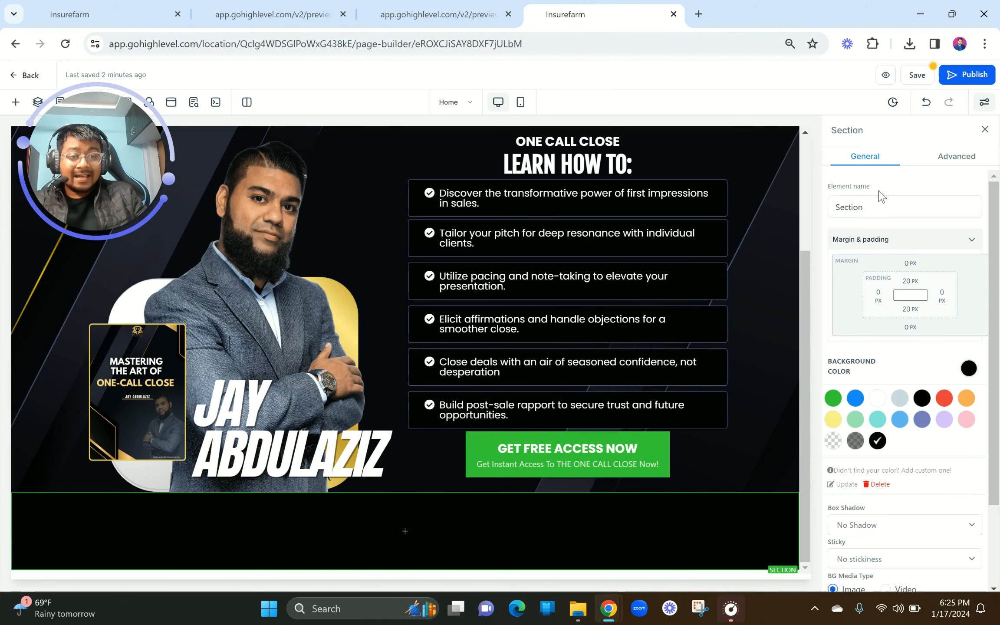
Give the new black section a Top Border in the muted blue-purple palette color
click(951, 158)
click(872, 236)
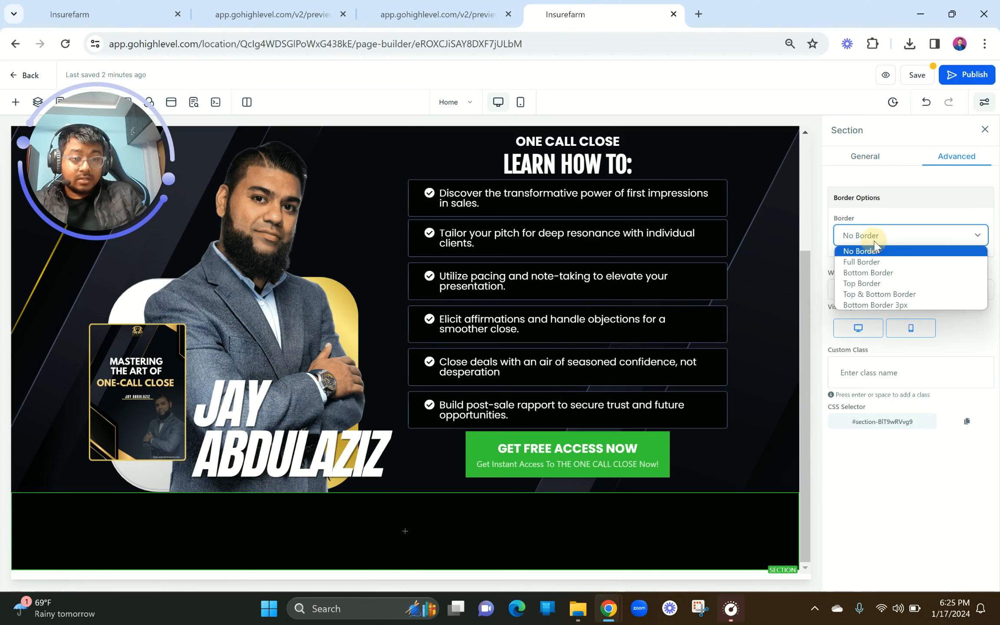
click(864, 284)
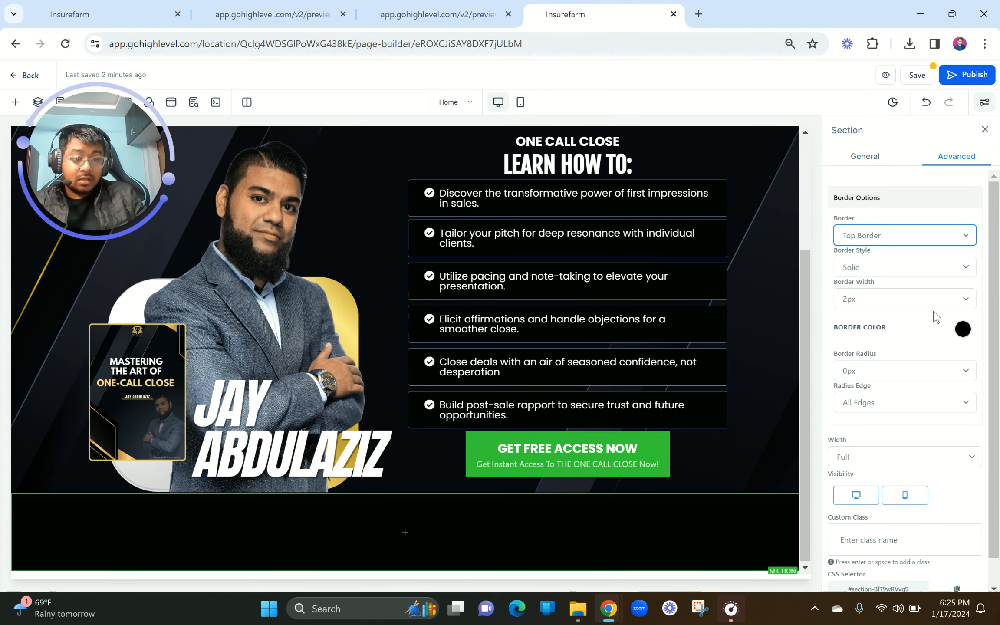
click(962, 329)
click(950, 377)
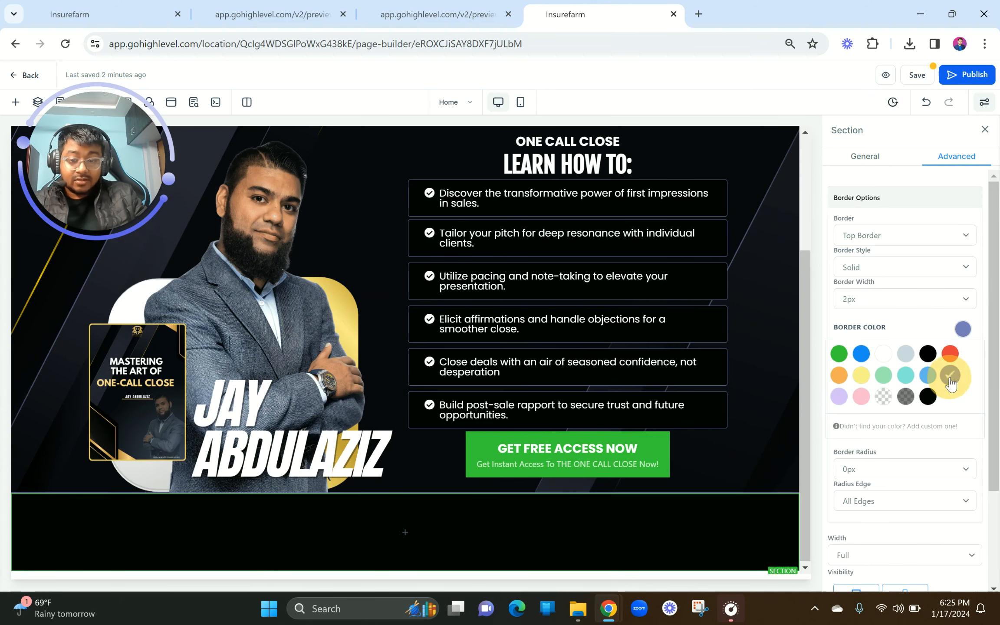
click(588, 422)
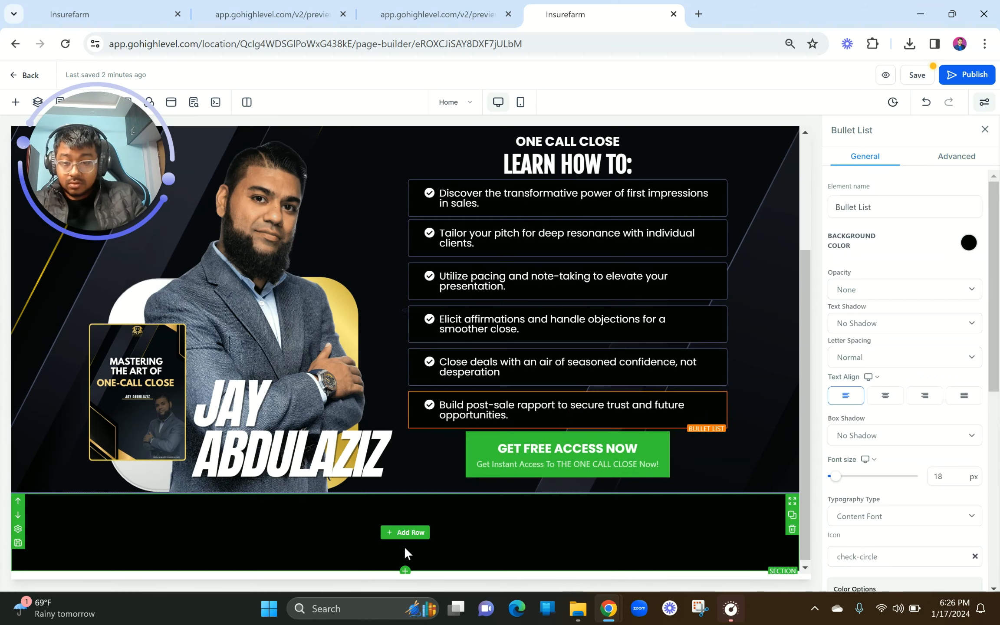
Select the empty black section and examine how the reference preview's footer content is laid out
click(404, 546)
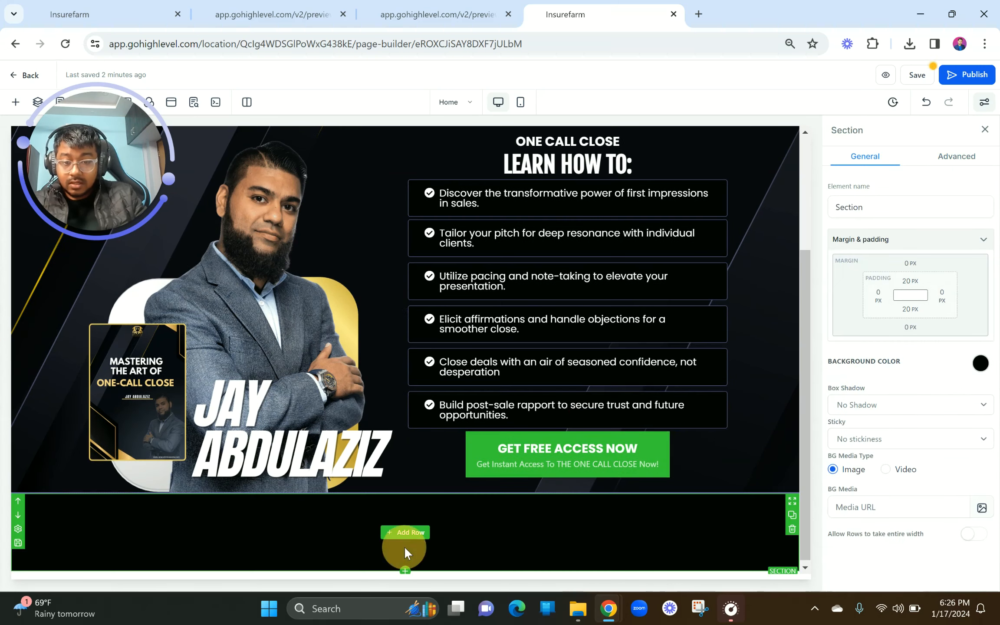
click(429, 8)
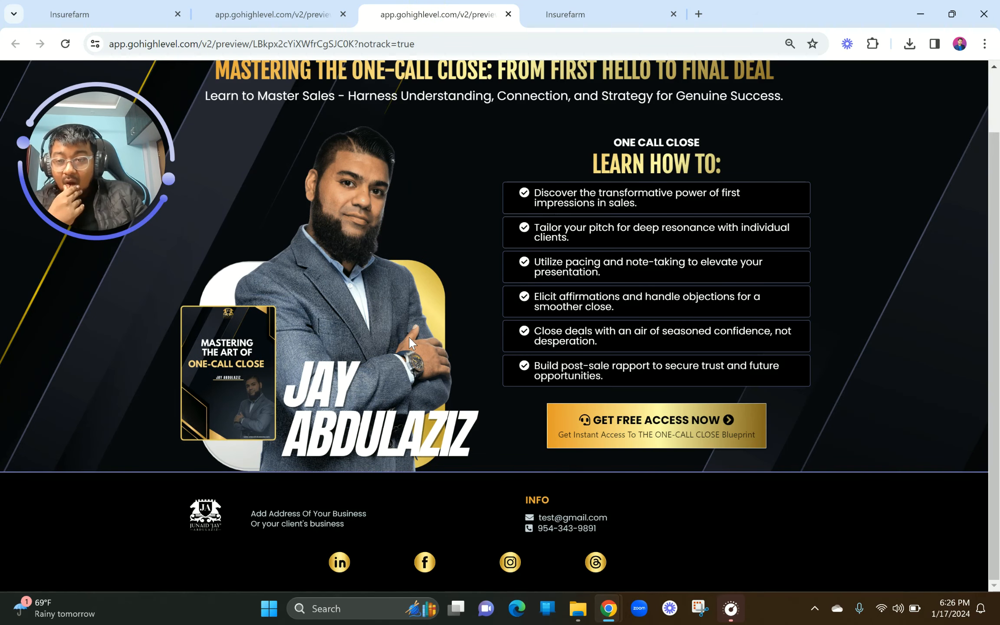
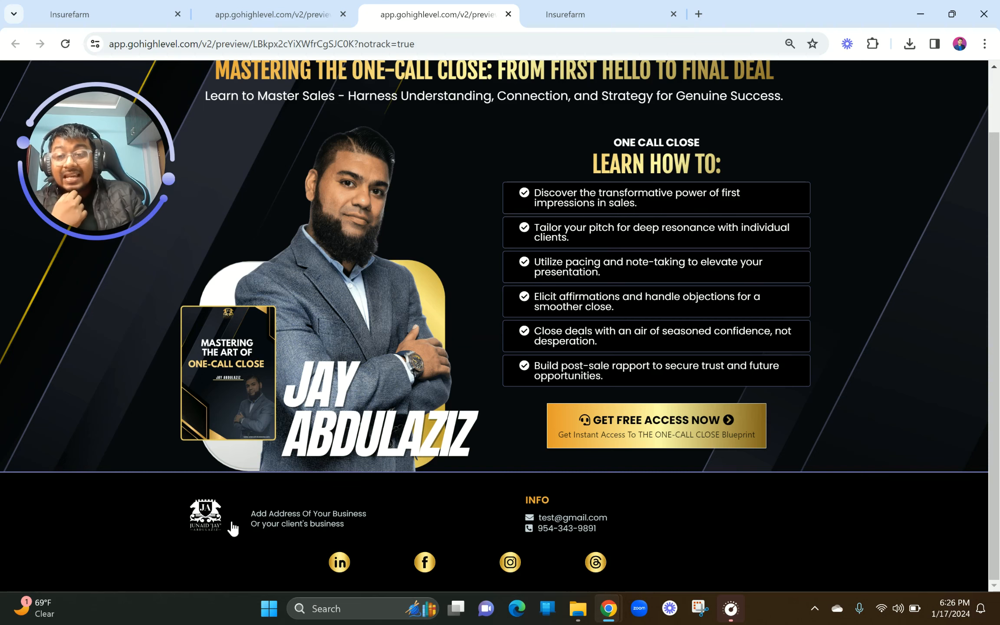
click(584, 13)
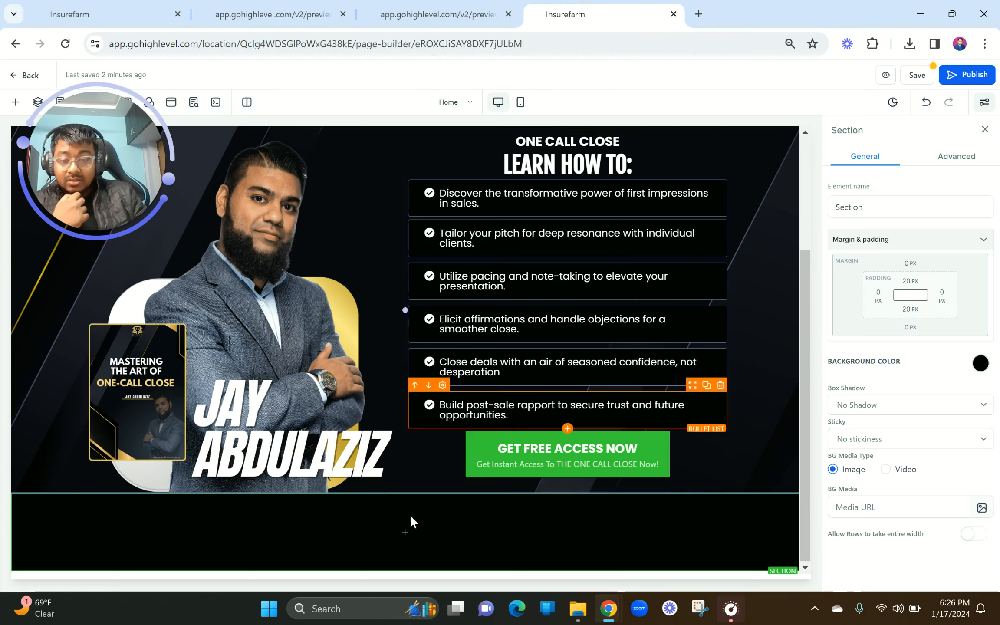
Add a 2 Column row to the black footer section and place an Image Feature element in its first column
click(402, 532)
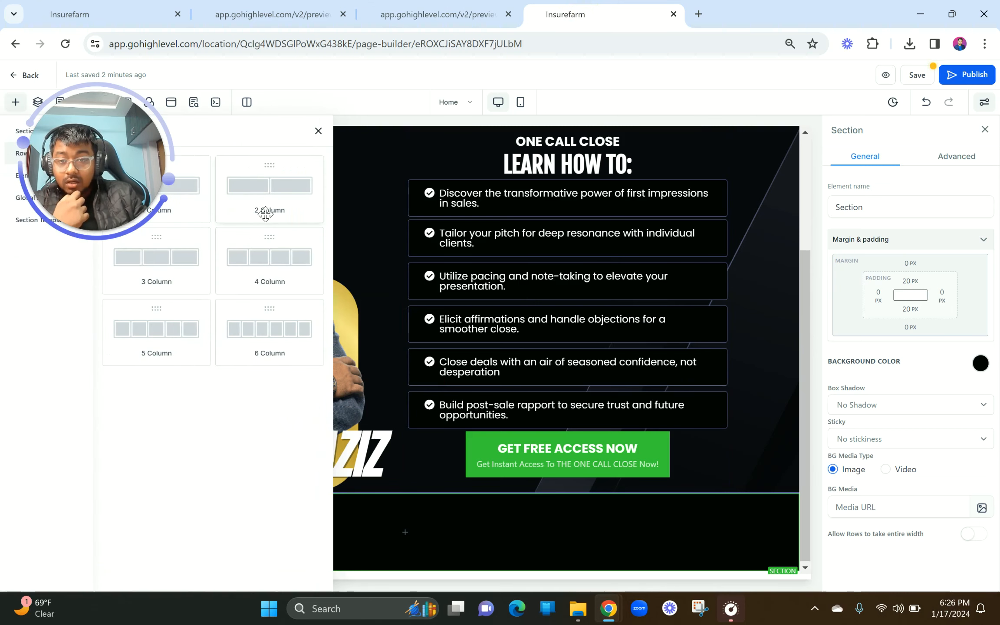
click(266, 213)
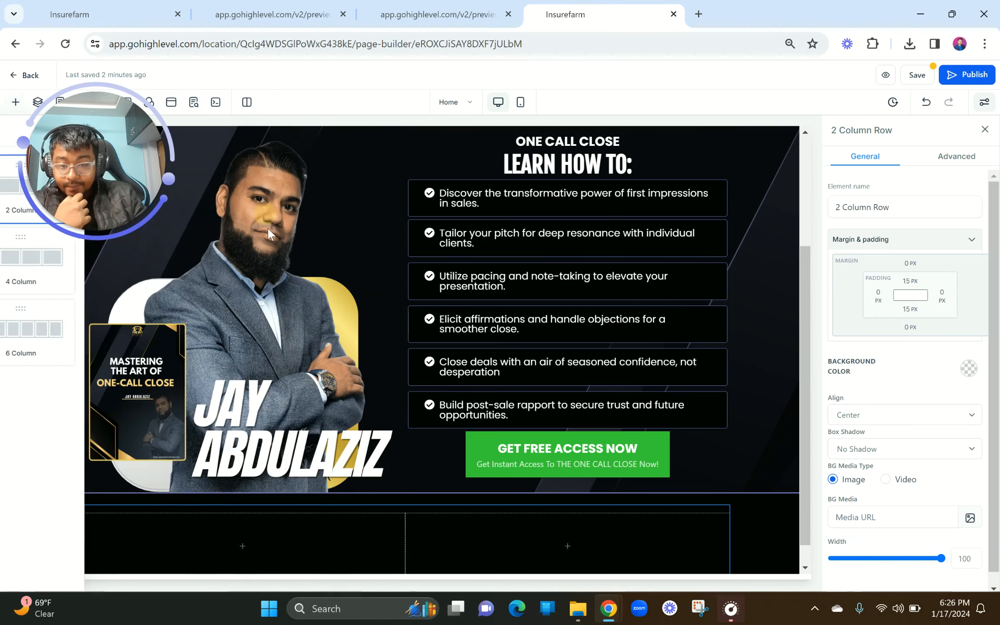
click(241, 547)
scroll(266, 436, down, 8)
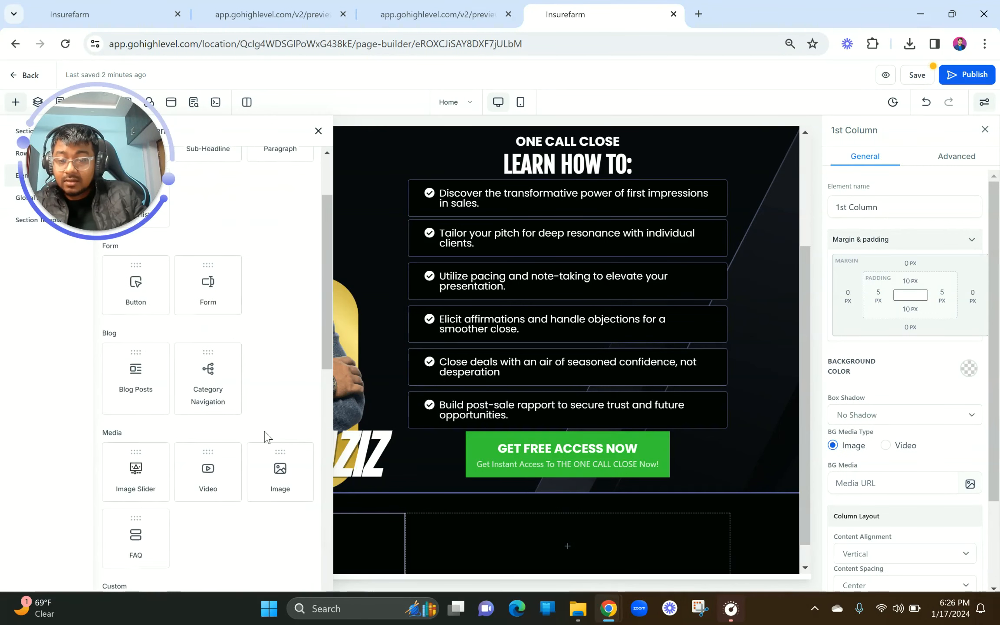
scroll(247, 420, down, 2)
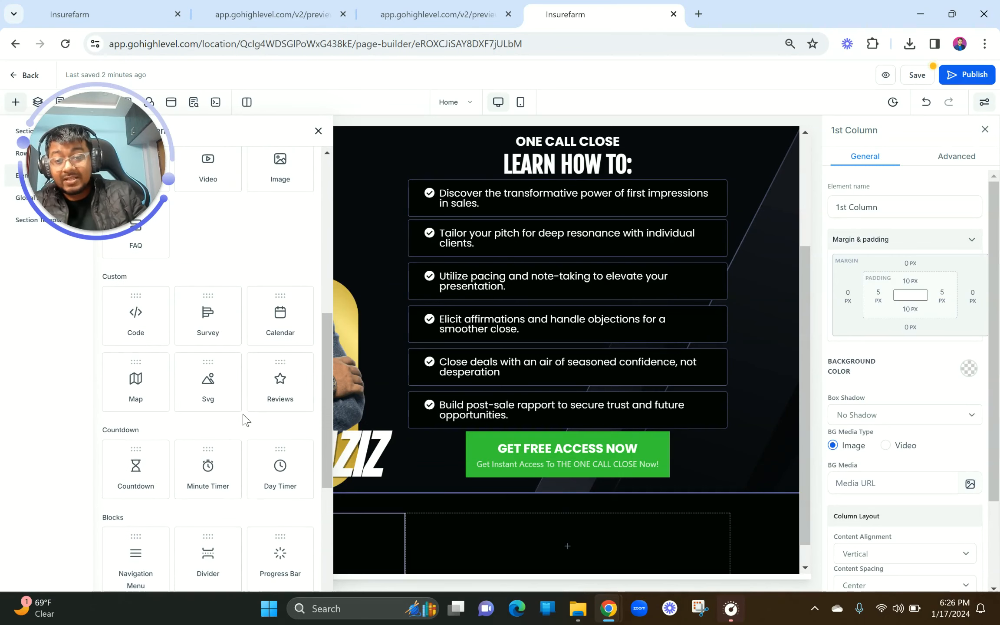
scroll(247, 420, down, 6)
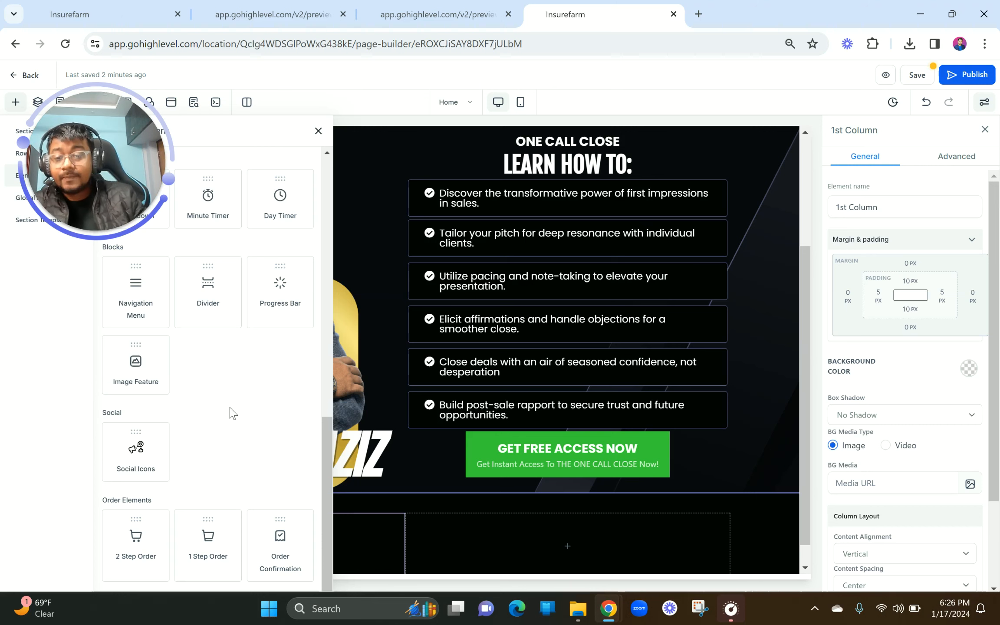
drag(145, 367, 287, 557)
Set both the text color and the headline color of the footer's Image Feature to white
click(222, 483)
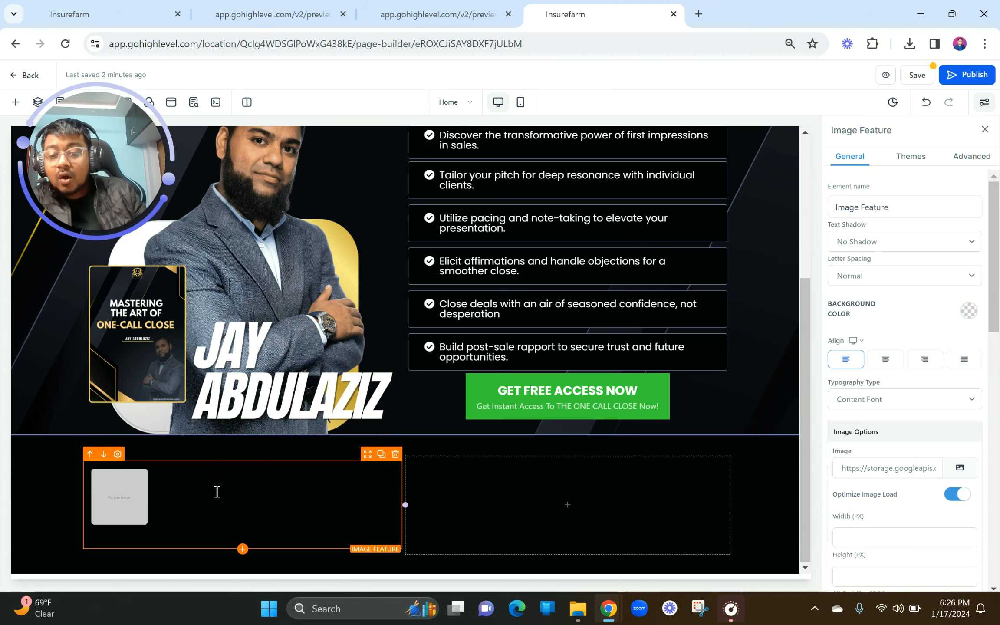
click(217, 492)
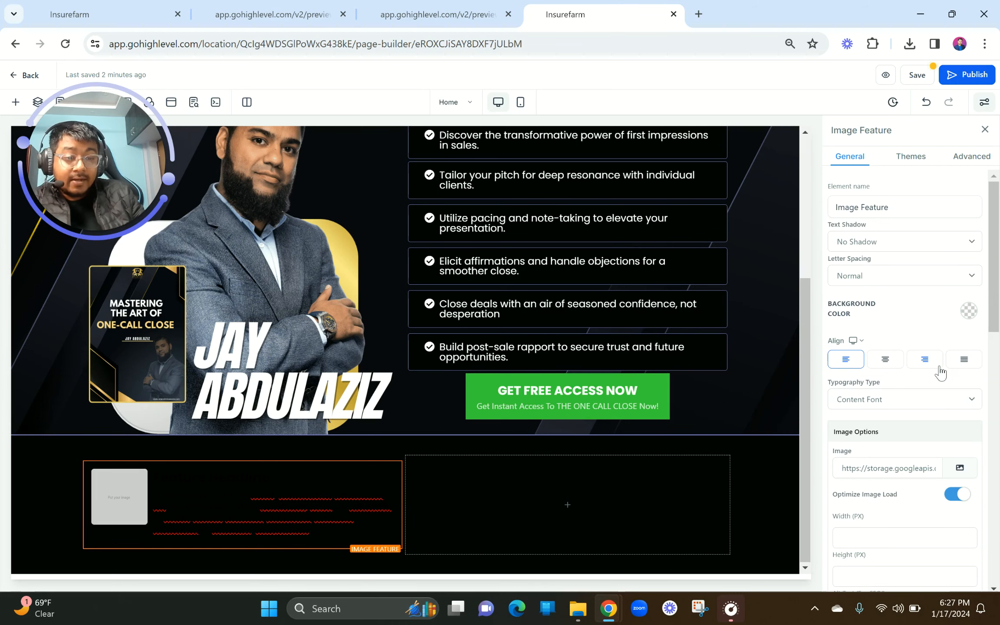
scroll(993, 295, down, 9)
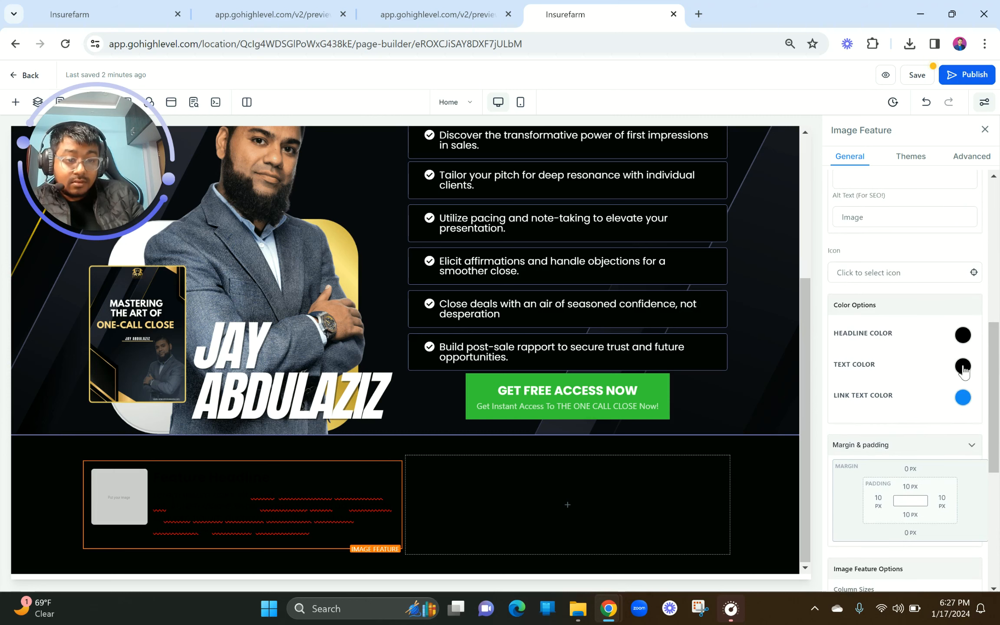
click(963, 366)
click(884, 391)
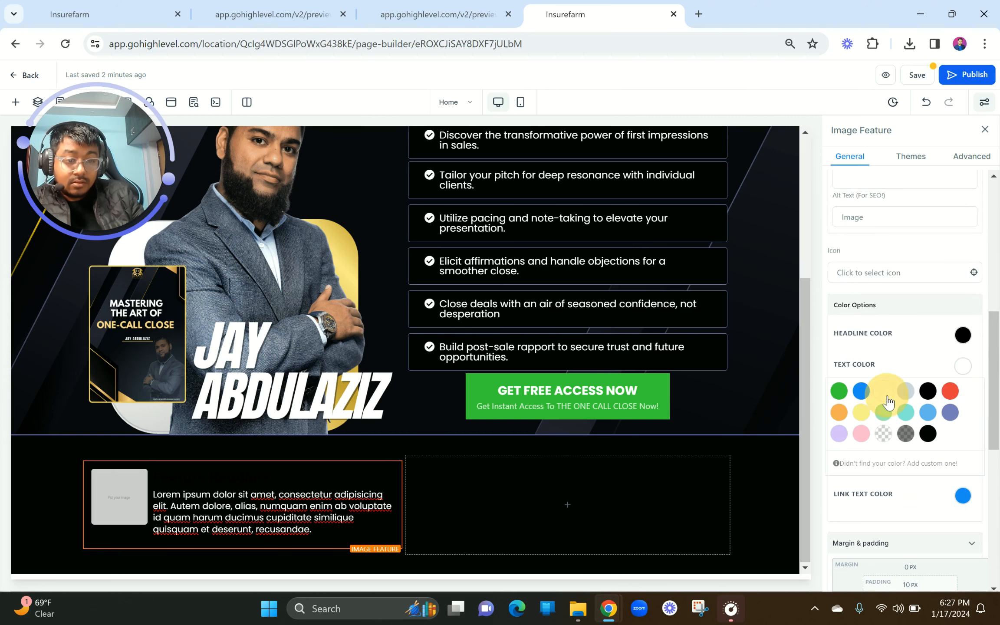
click(963, 336)
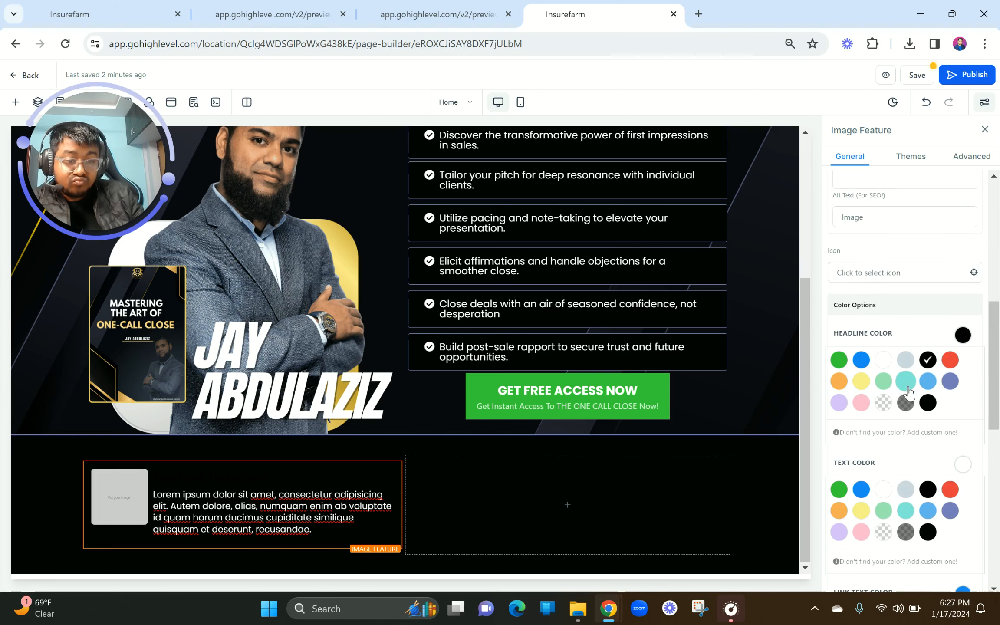
click(886, 364)
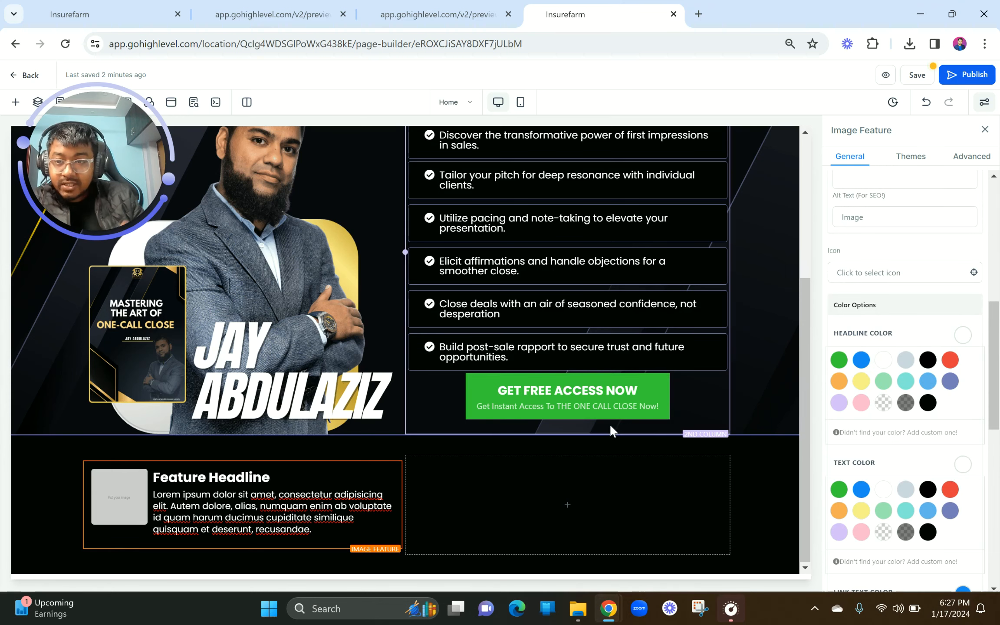
Copy the two-line business address placeholder from the reference preview's footer and return to the page builder
click(269, 13)
click(400, 4)
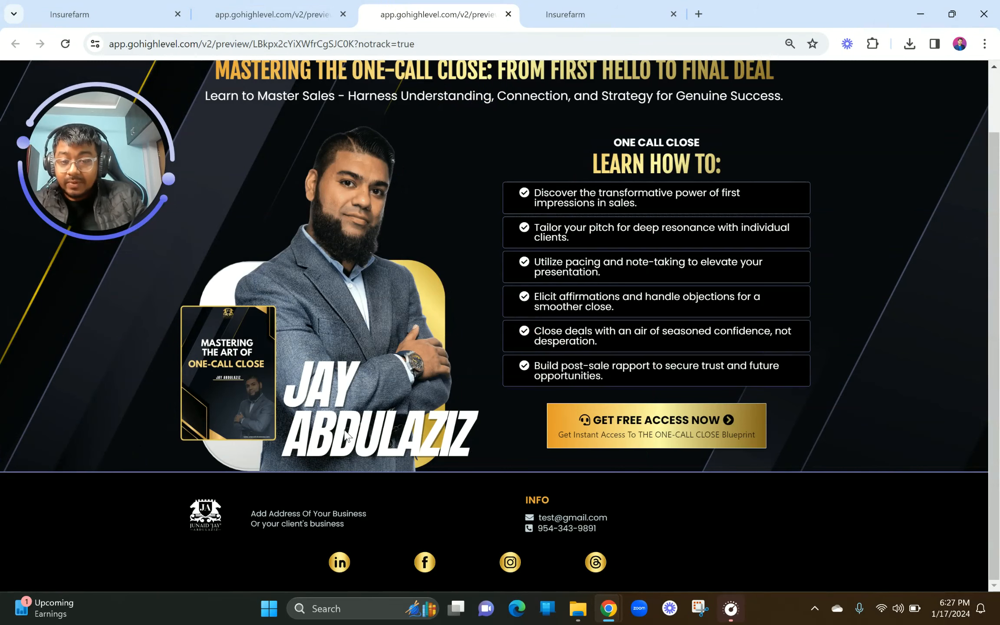
triple_click(361, 526)
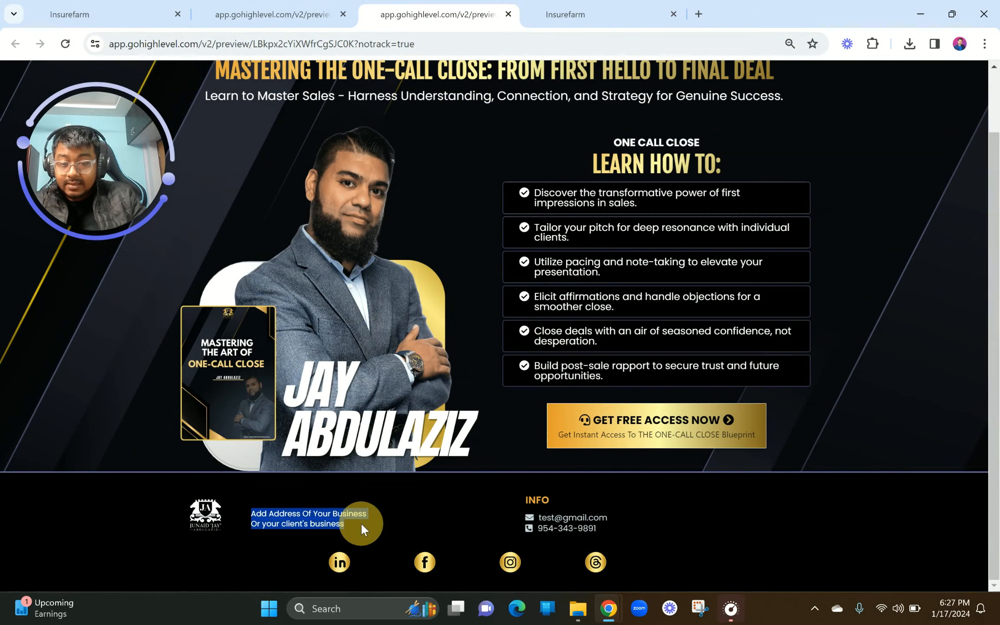
click(634, 8)
Replace the Image Feature's placeholder picture with the white JA crest logo from the media library
click(134, 512)
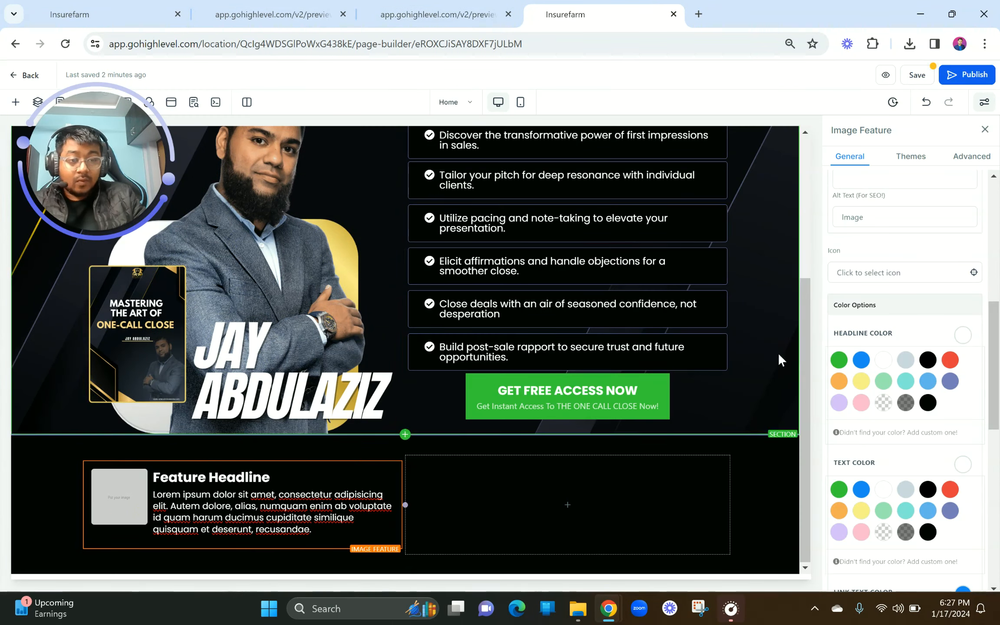
scroll(951, 477, down, 10)
scroll(957, 533, up, 8)
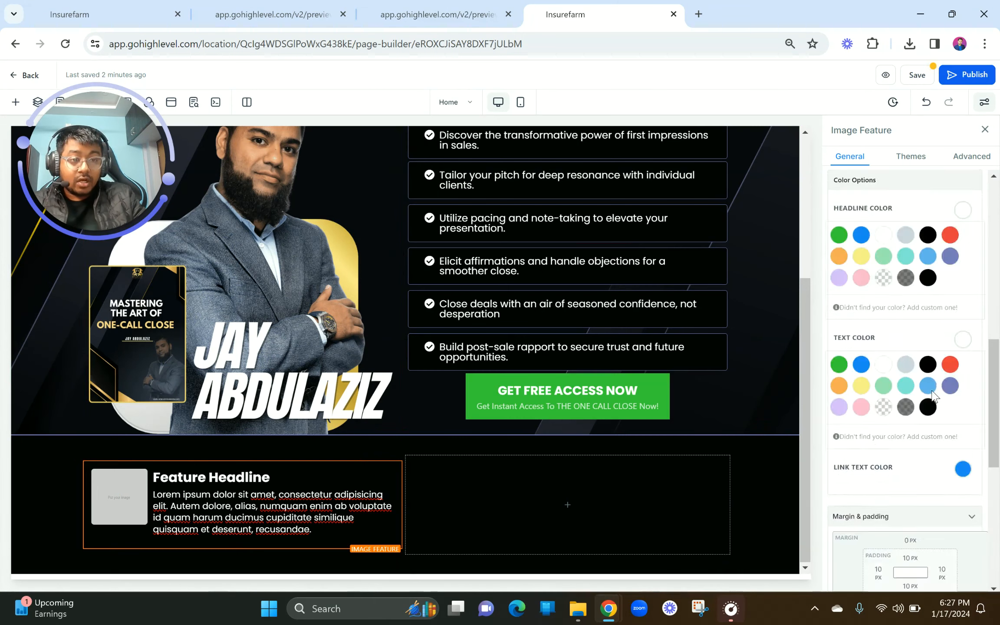
click(957, 353)
key(Return)
click(958, 328)
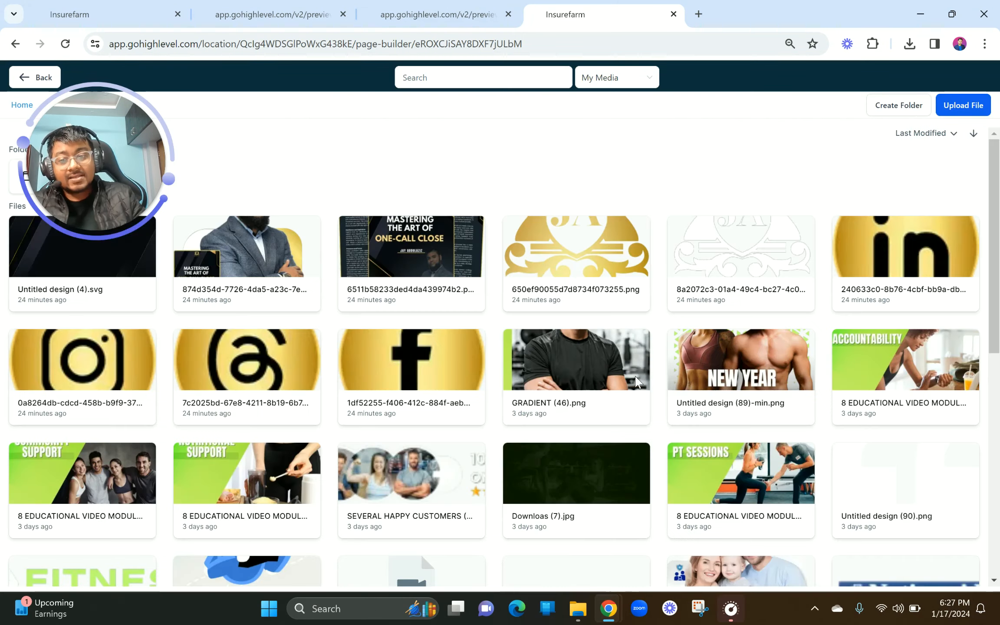
click(738, 268)
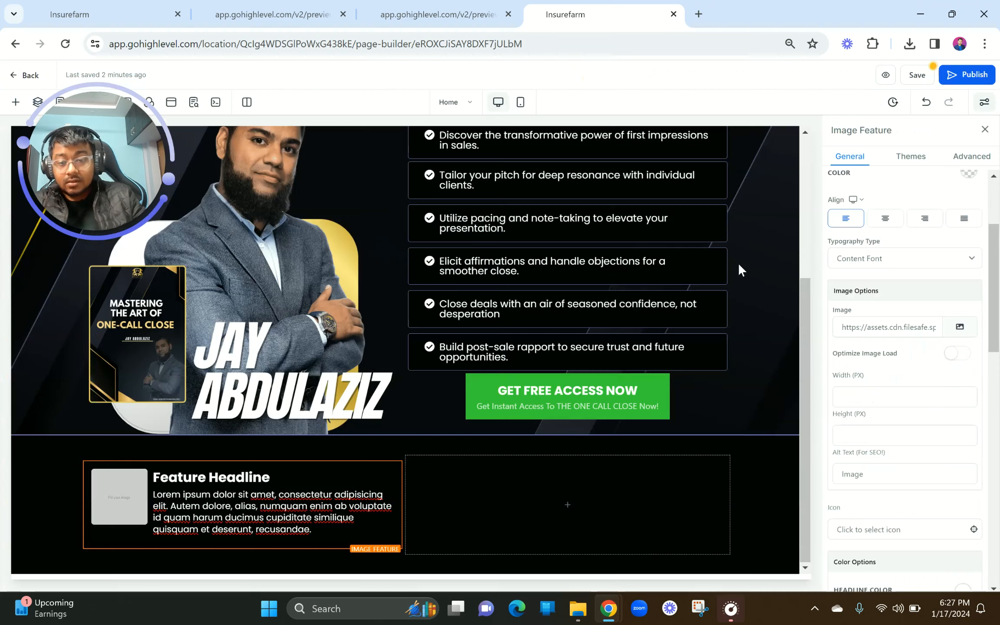
Remove the feature headline and replace the lorem ipsum with the copied text "Add Address Of Your Business / Or your client's business", without blank space above it
click(204, 481)
key(ctrl+a)
key(BackSpace)
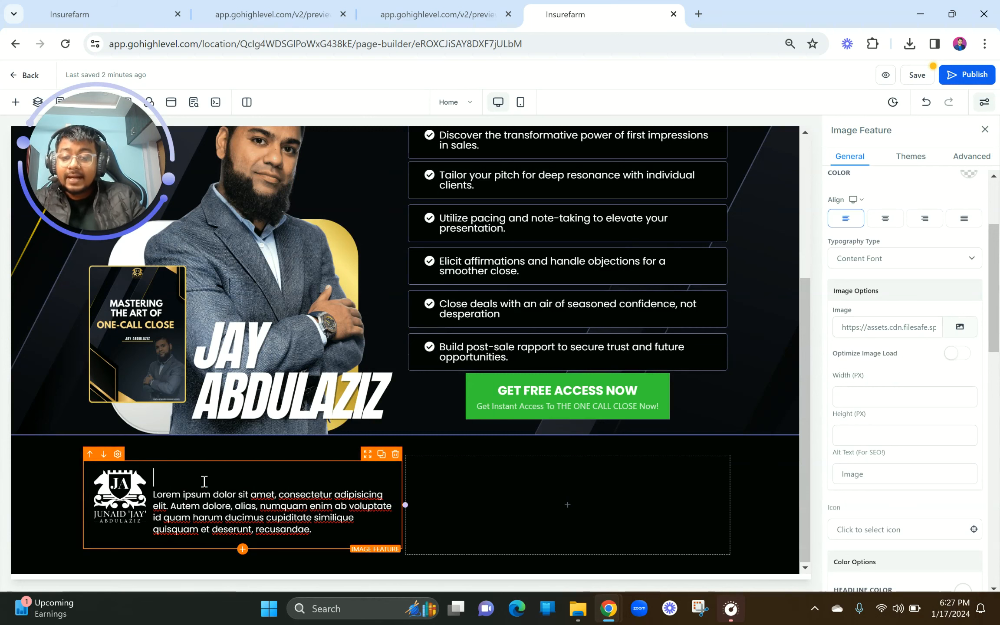
click(222, 519)
key(ctrl+a)
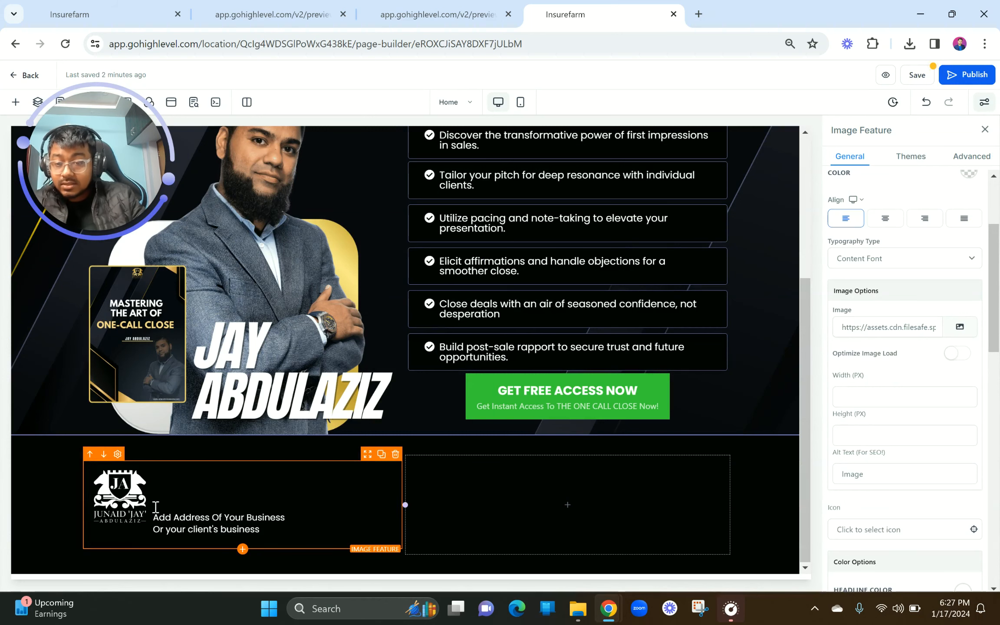
click(154, 519)
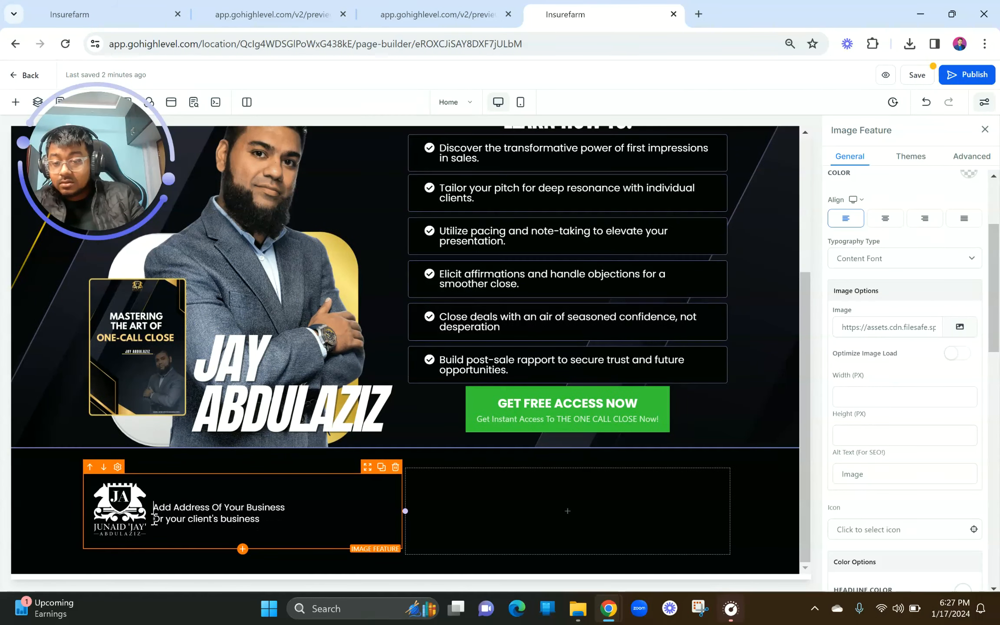
Review the Image Feature's Column Sizes options and keep Text (80) / Image (20)
scroll(933, 427, up, 3)
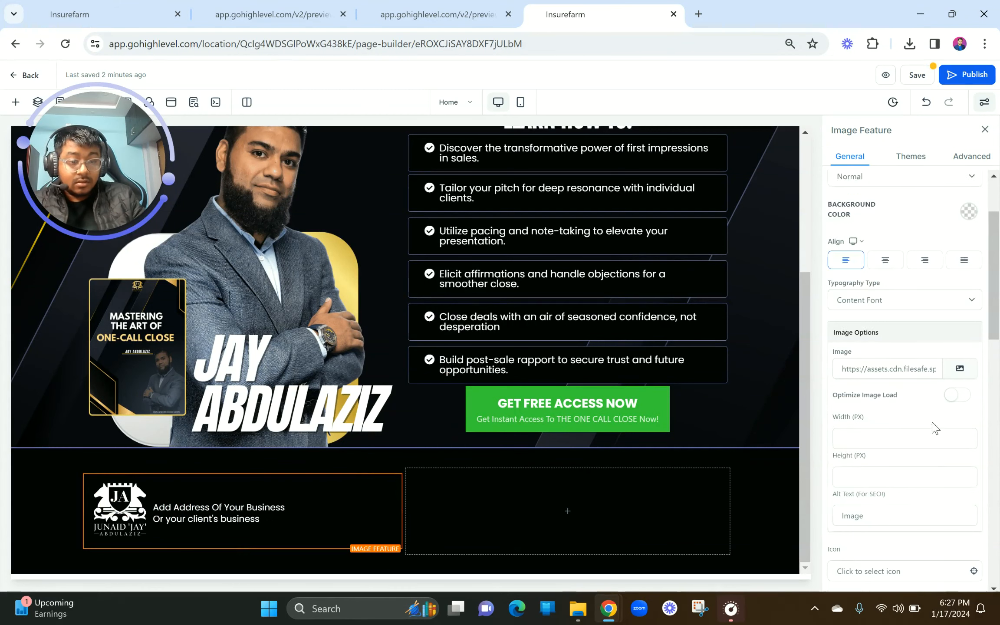
scroll(933, 428, down, 15)
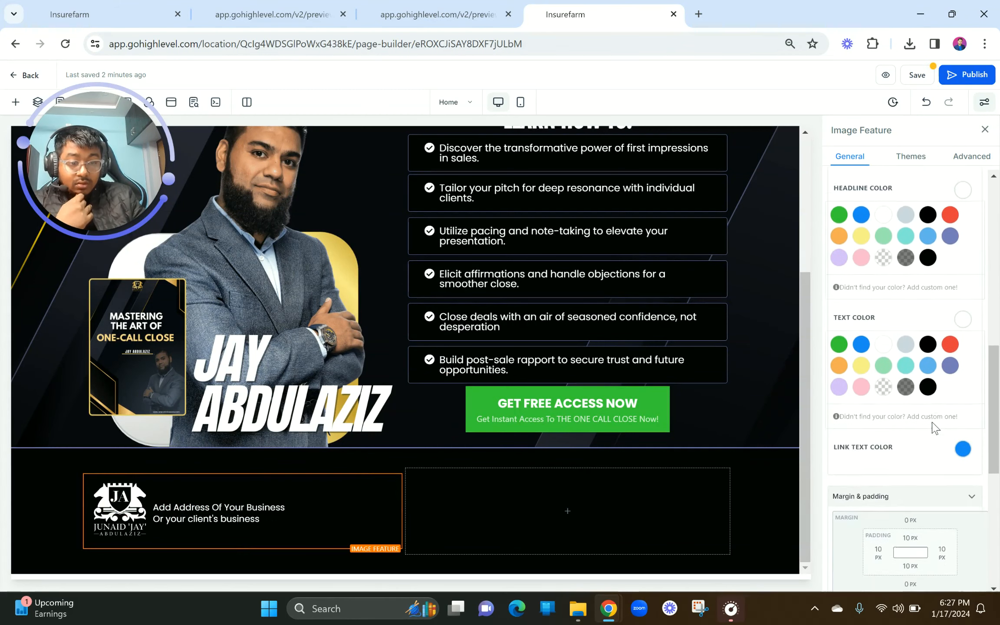
scroll(935, 427, down, 1)
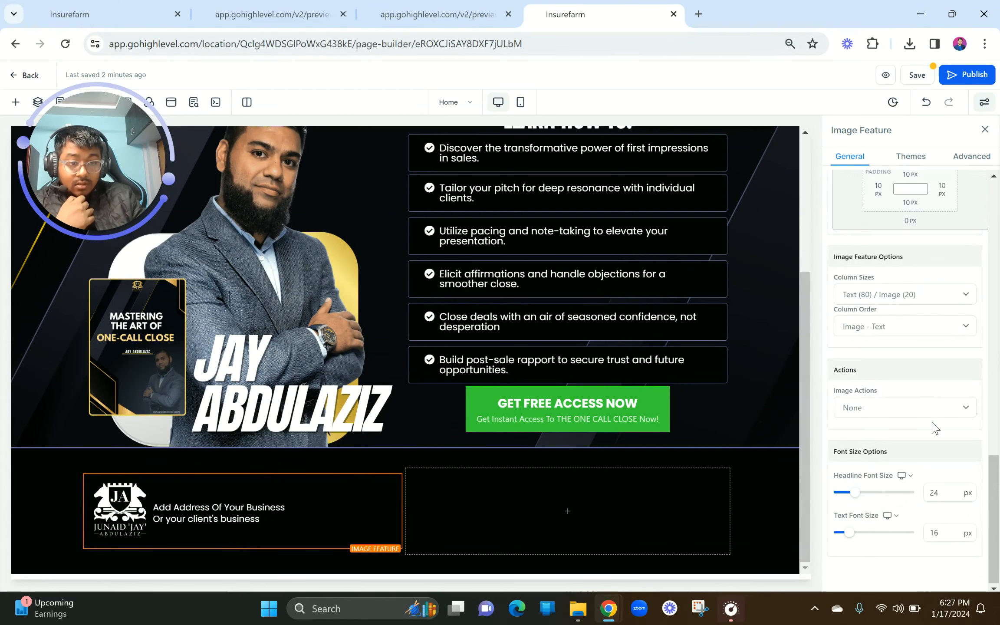
click(891, 299)
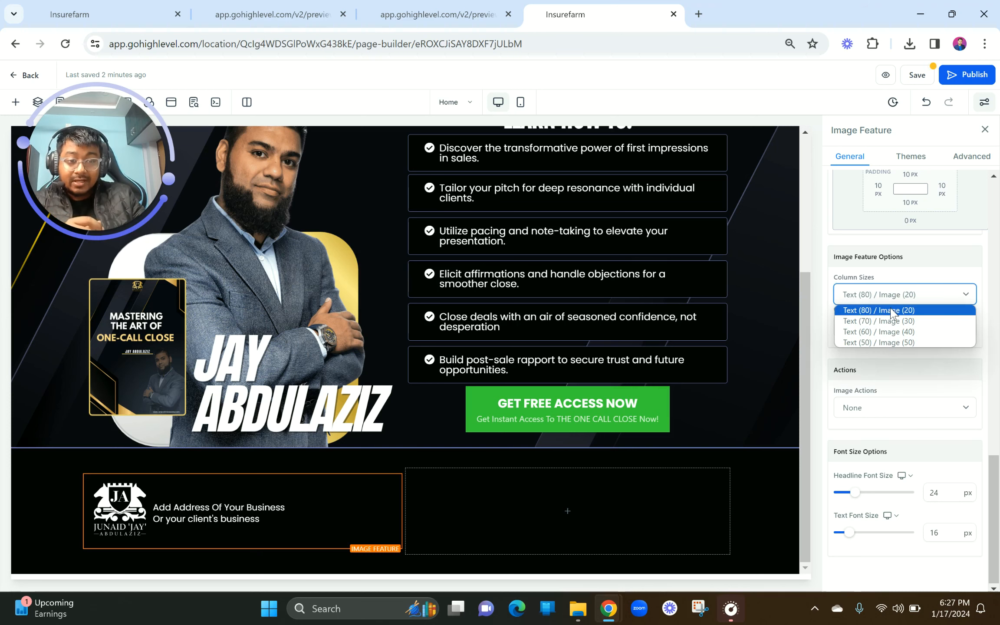
click(892, 310)
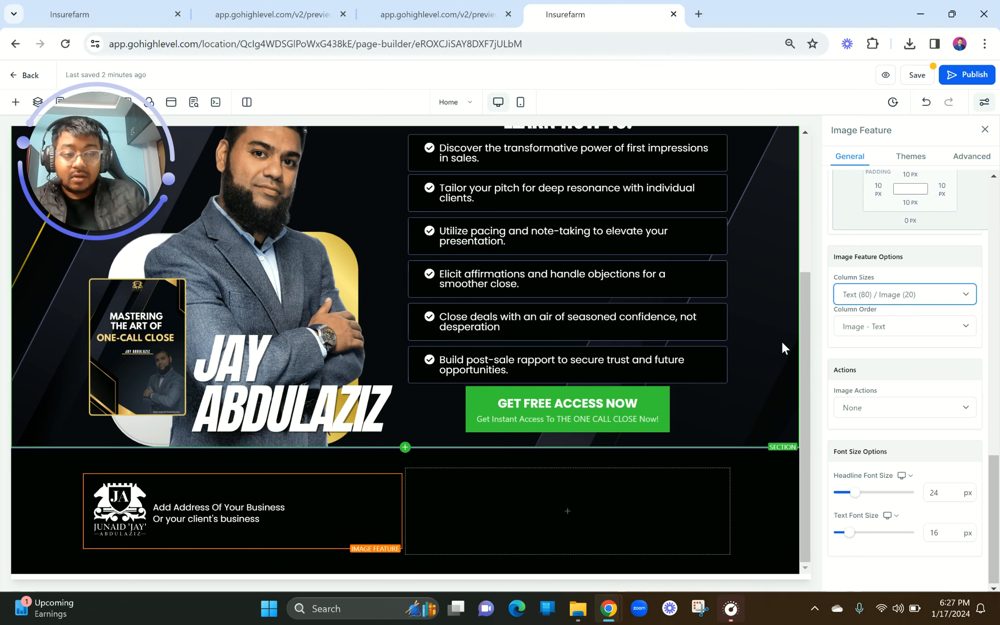
Check the reference footer's contact block and add a Sub Headline reading INFO to the footer row's second column
click(442, 9)
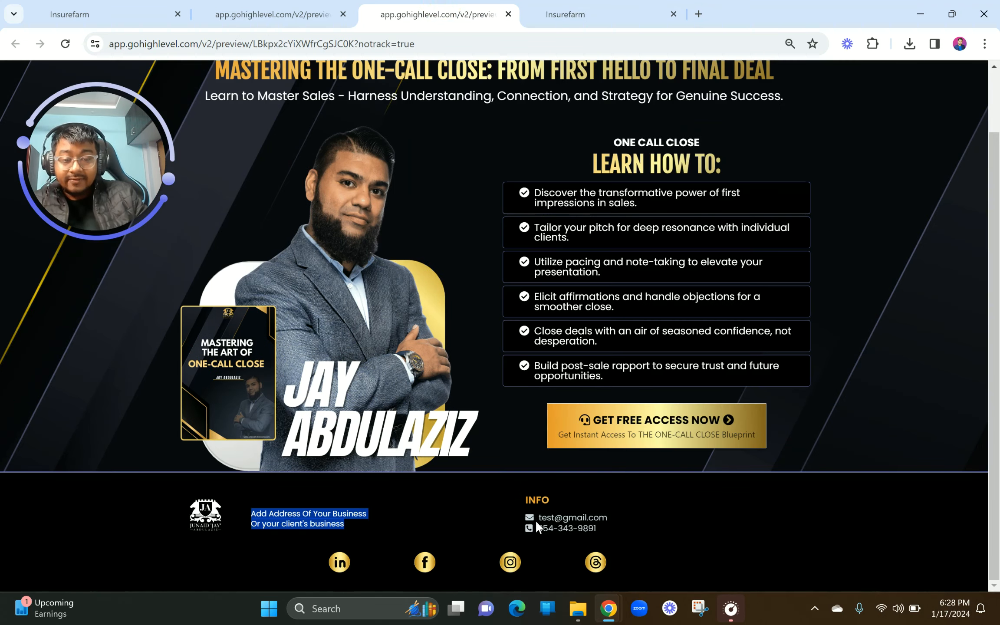
click(565, 14)
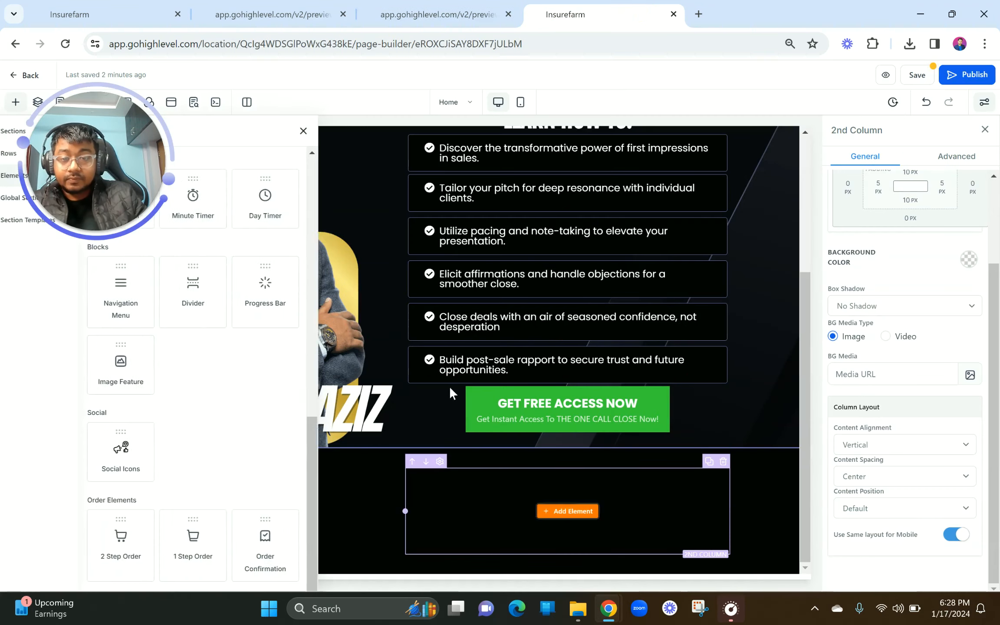
drag(134, 178, 115, 483)
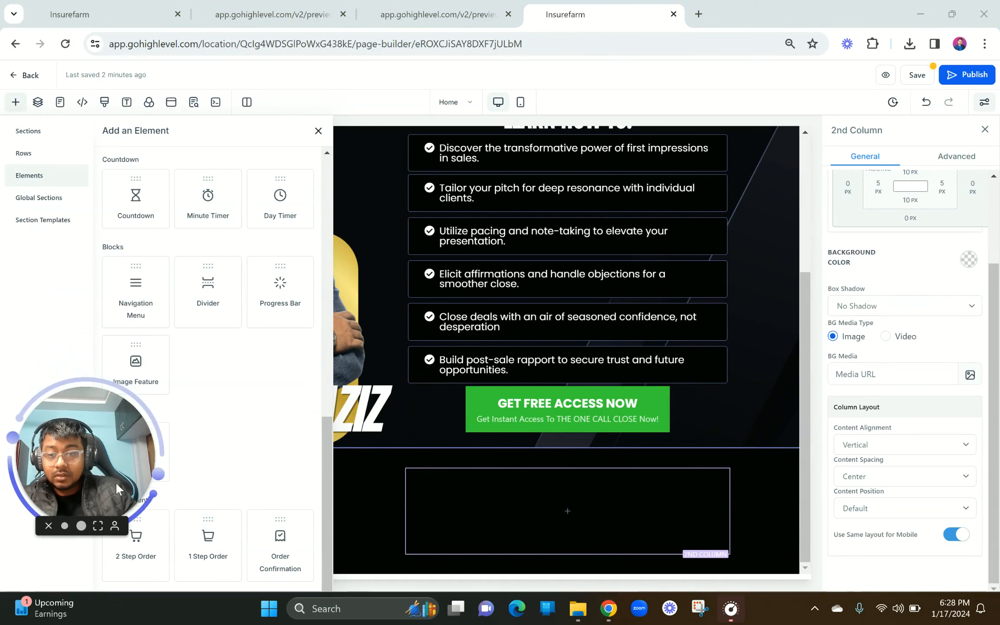
click(507, 505)
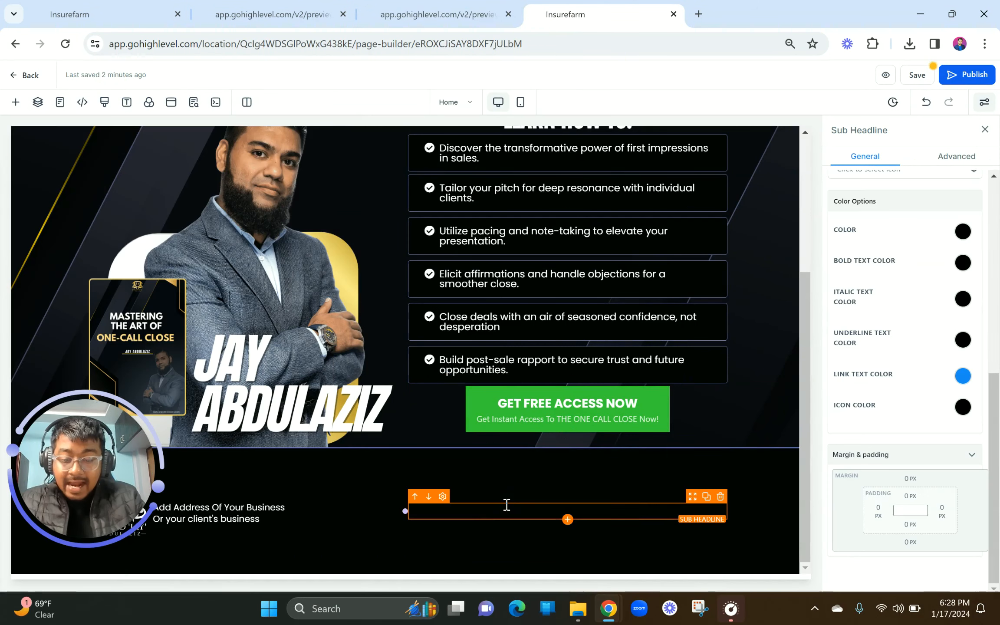
Set the sub-headline's bold text color and its main color to the pale yellow palette color
scroll(913, 335, up, 5)
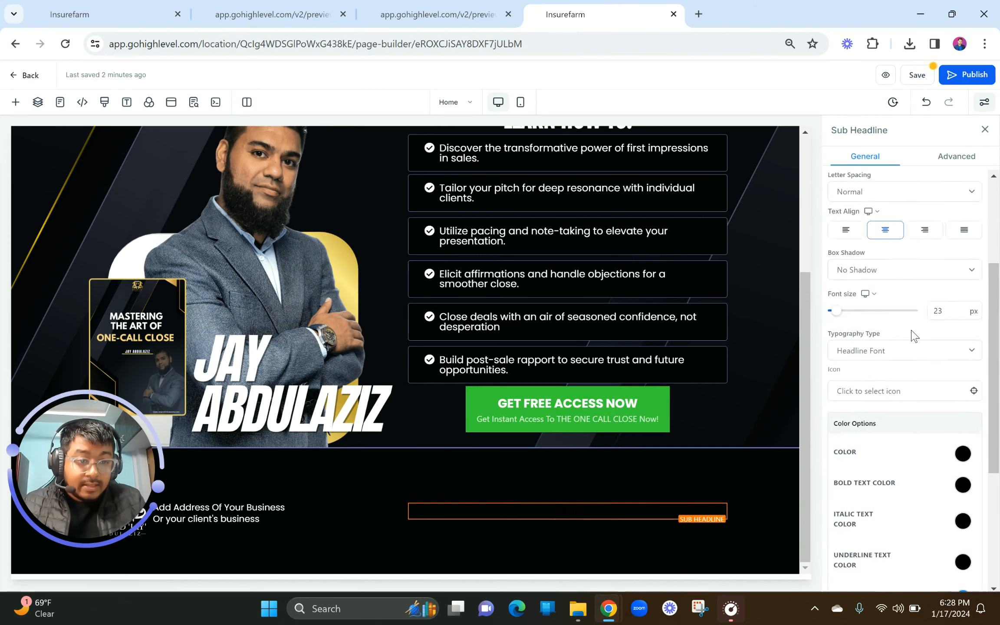
scroll(912, 332, up, 1)
scroll(910, 334, down, 3)
click(963, 399)
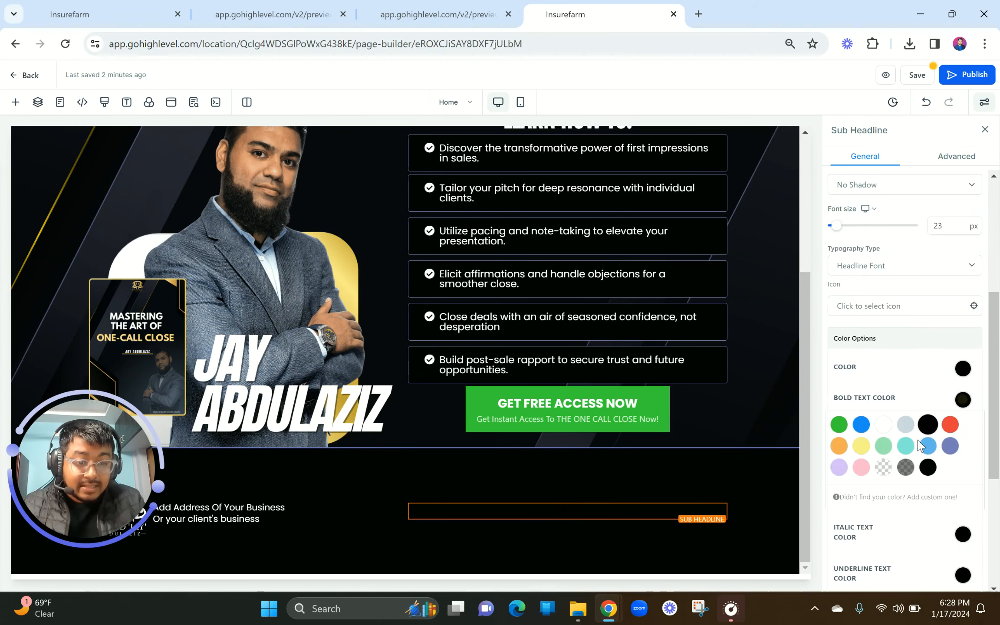
click(862, 449)
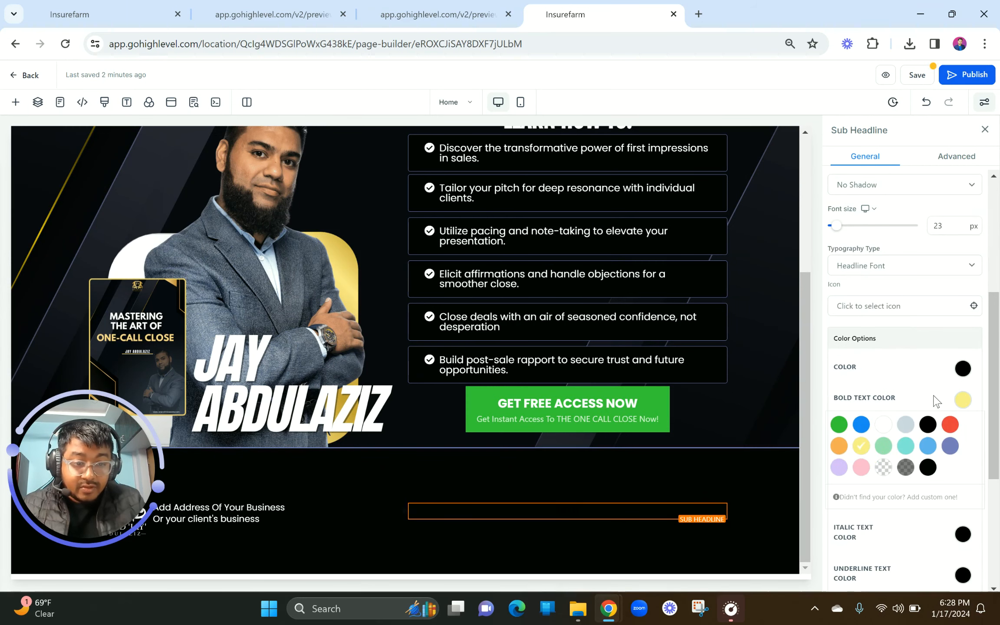
click(962, 369)
click(861, 415)
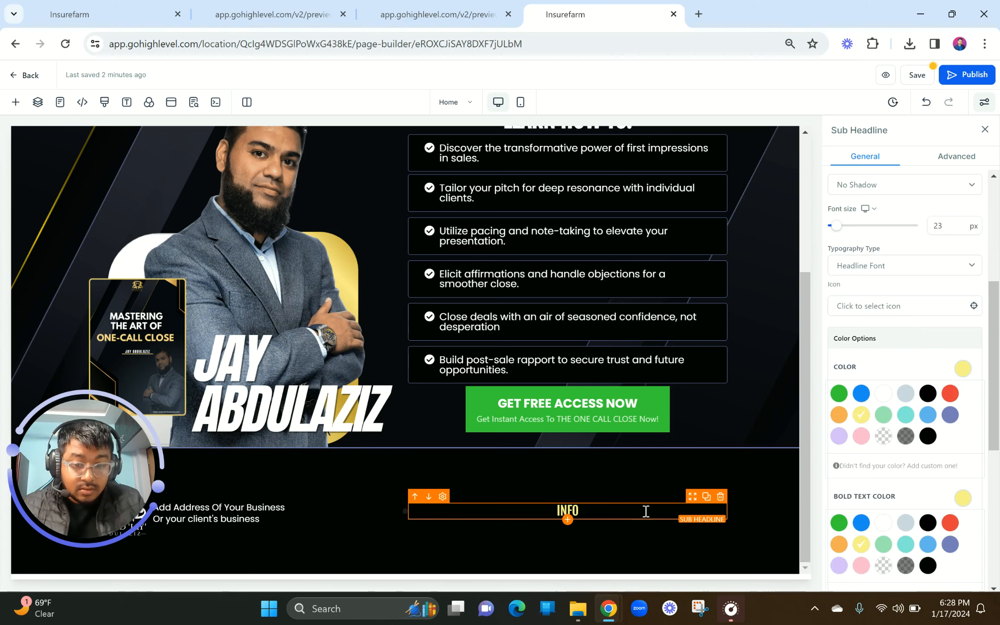
Select the INFO text and set the sub-headline's Typography Type to Content Font
double_click(619, 513)
click(533, 537)
scroll(905, 434, up, 4)
click(905, 434)
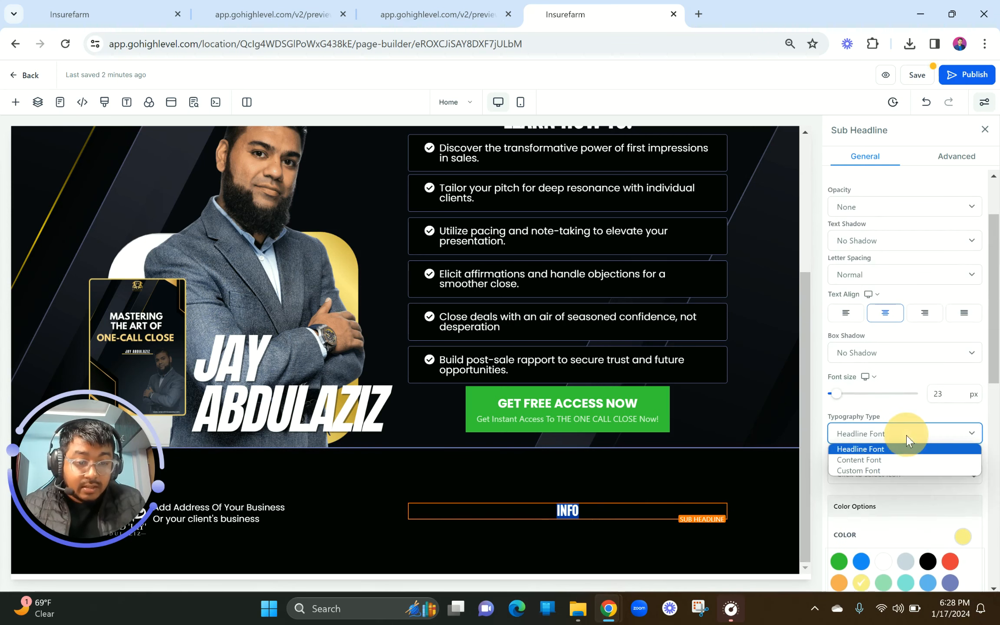
click(883, 464)
scroll(903, 475, down, 5)
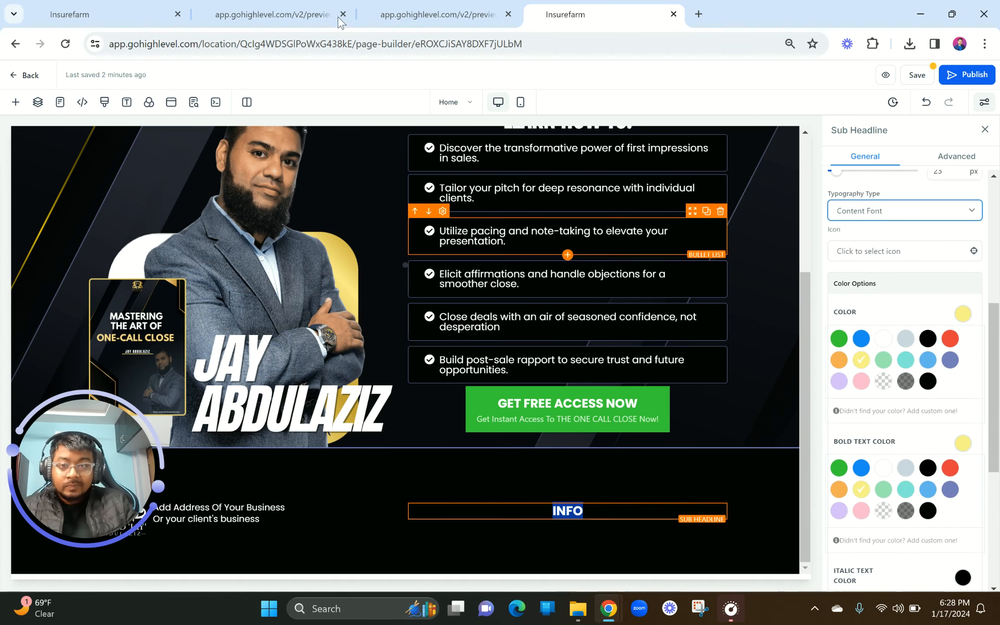
Check the INFO heading in the reference footer and set the sub-headline's bold text color to the orange palette color
click(282, 11)
click(410, 7)
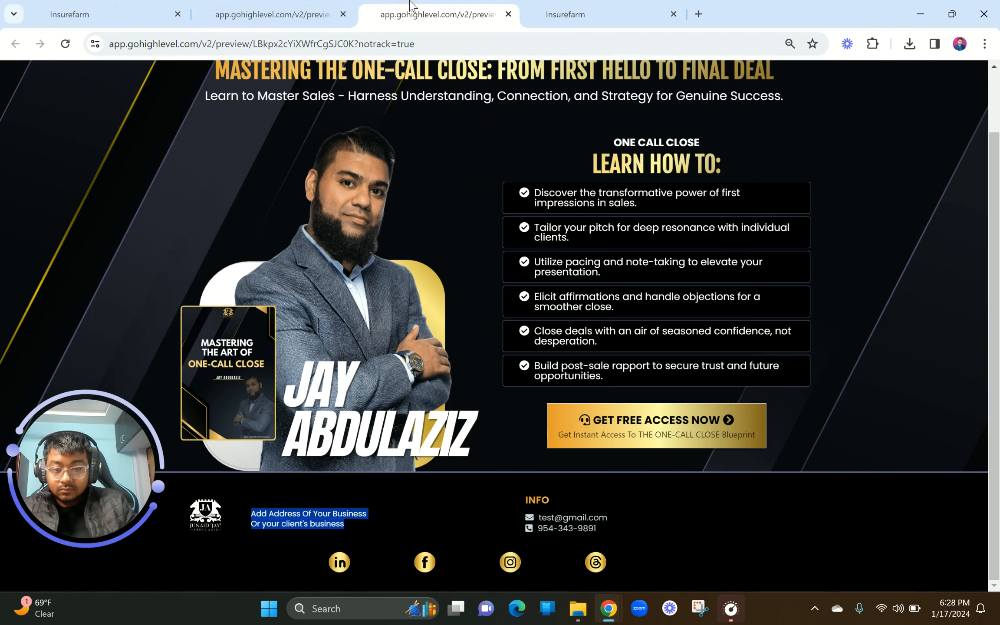
click(573, 13)
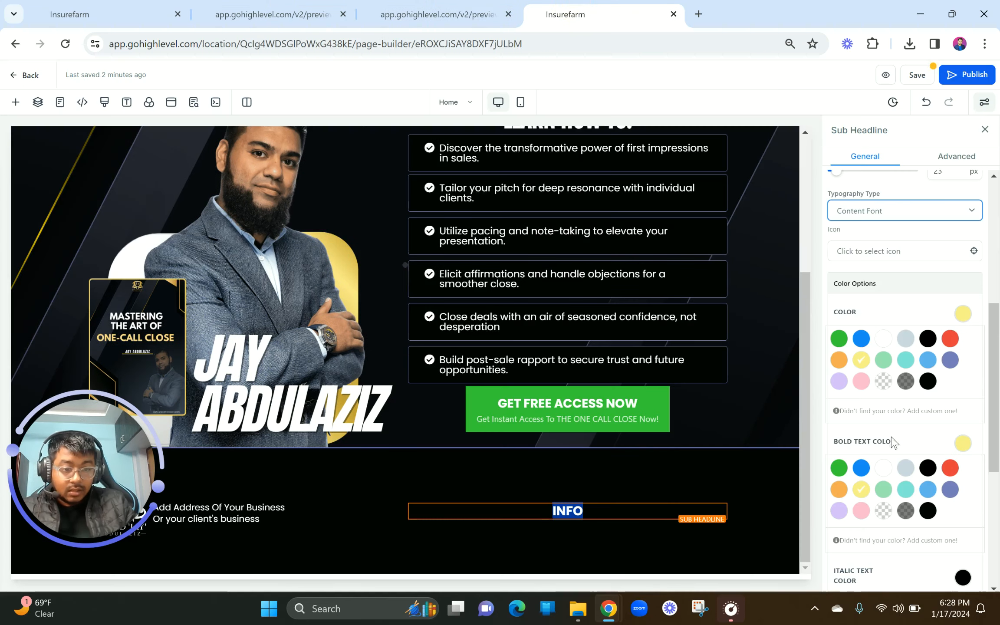
click(839, 490)
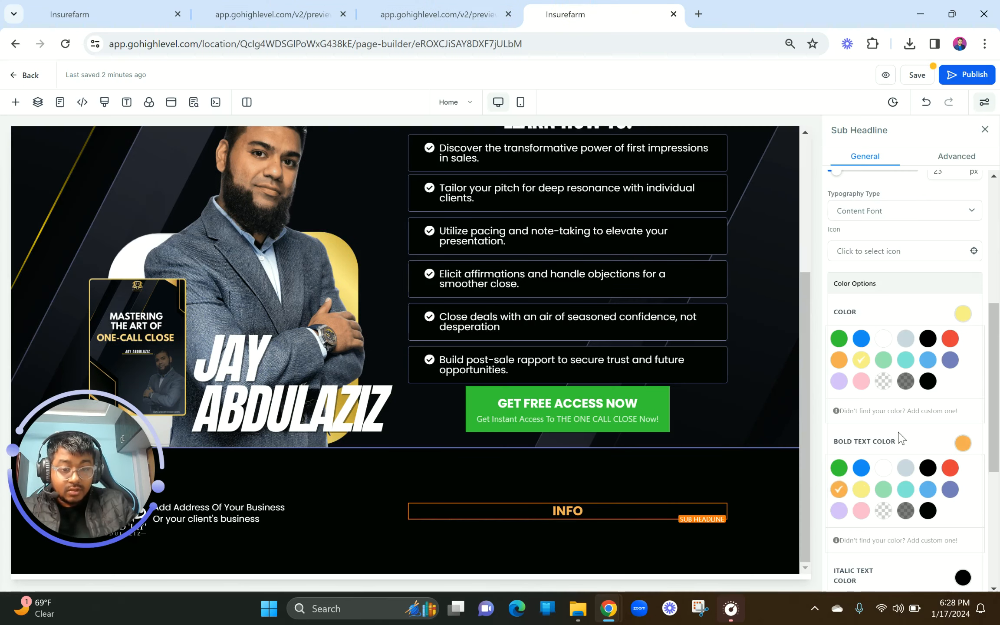
Align the INFO sub-headline's text to the left
scroll(899, 439, up, 4)
scroll(900, 438, up, 2)
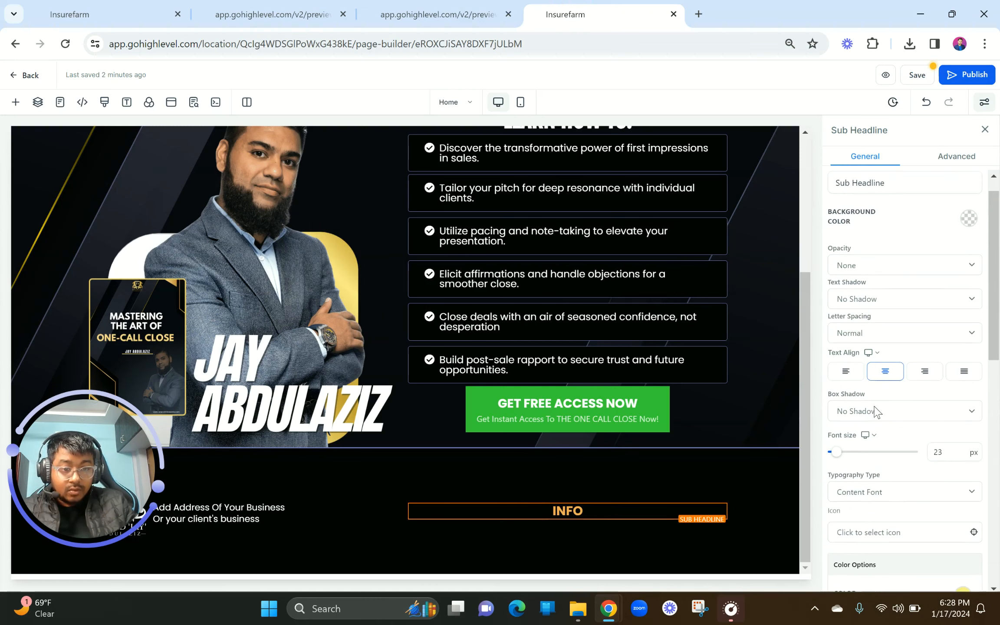
click(850, 378)
scroll(916, 495, down, 10)
scroll(900, 396, up, 7)
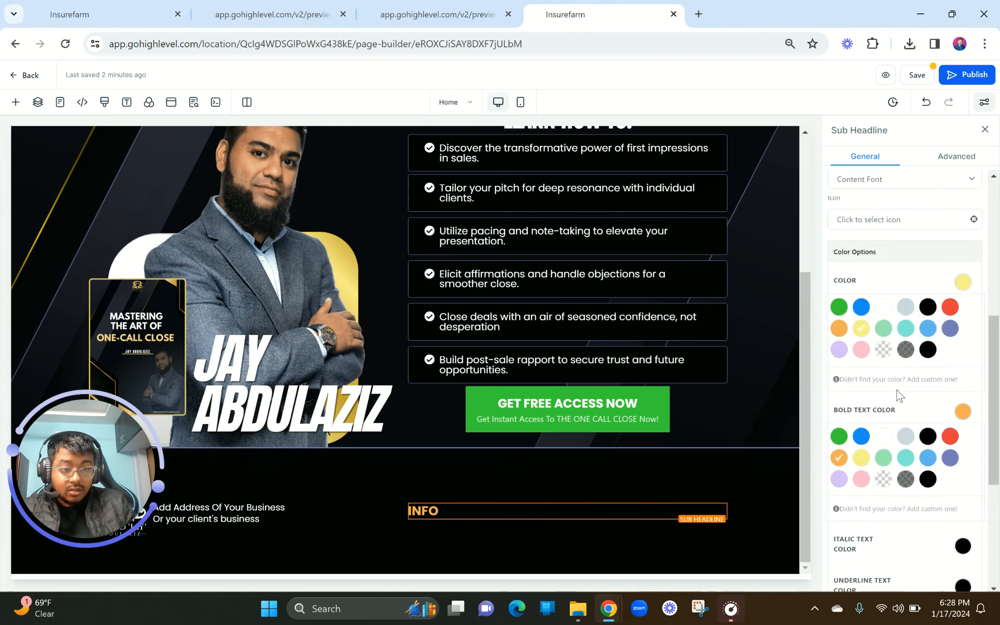
Set the Content Spacing of the footer row's second column to Left
click(655, 471)
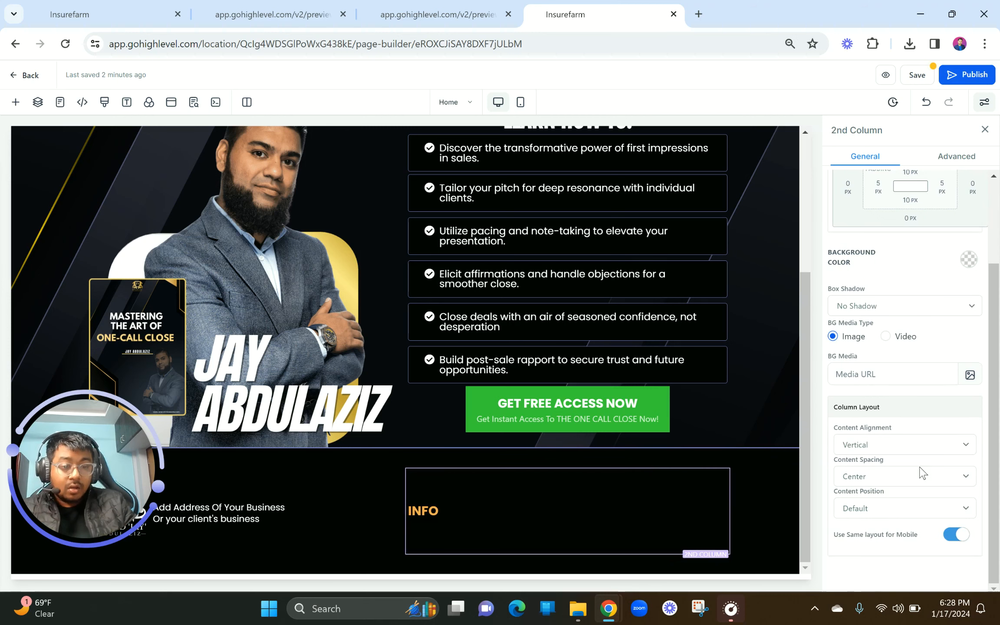
click(891, 482)
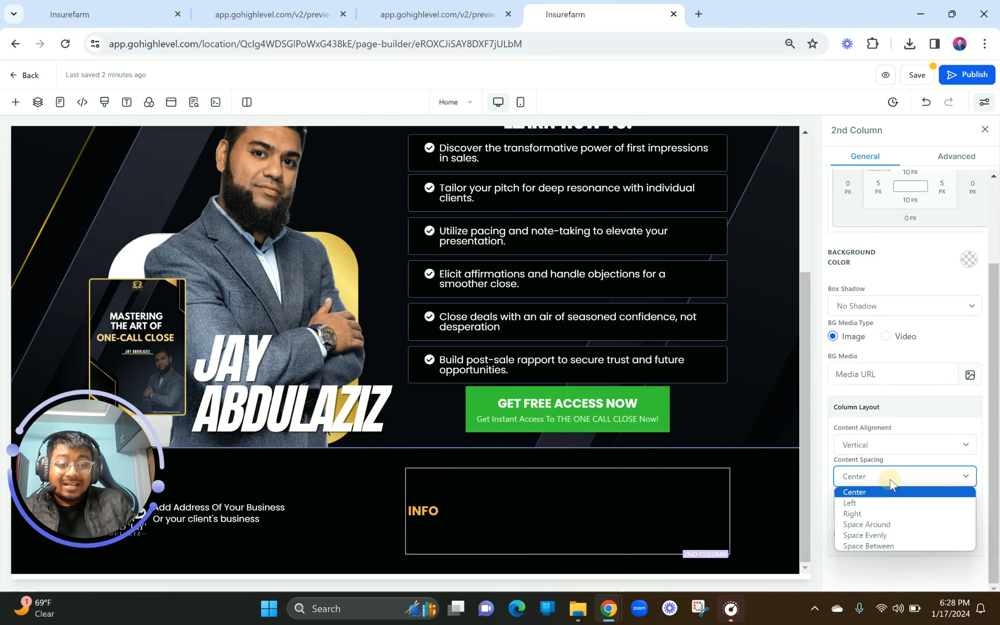
click(876, 503)
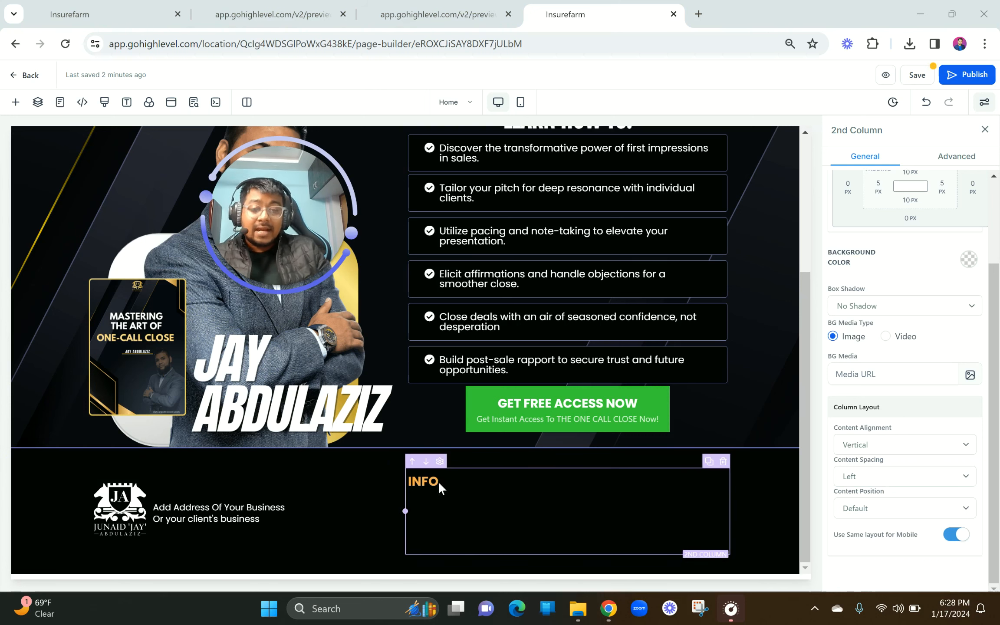
Copy the email address from the INFO block in the reference page's footer
click(454, 9)
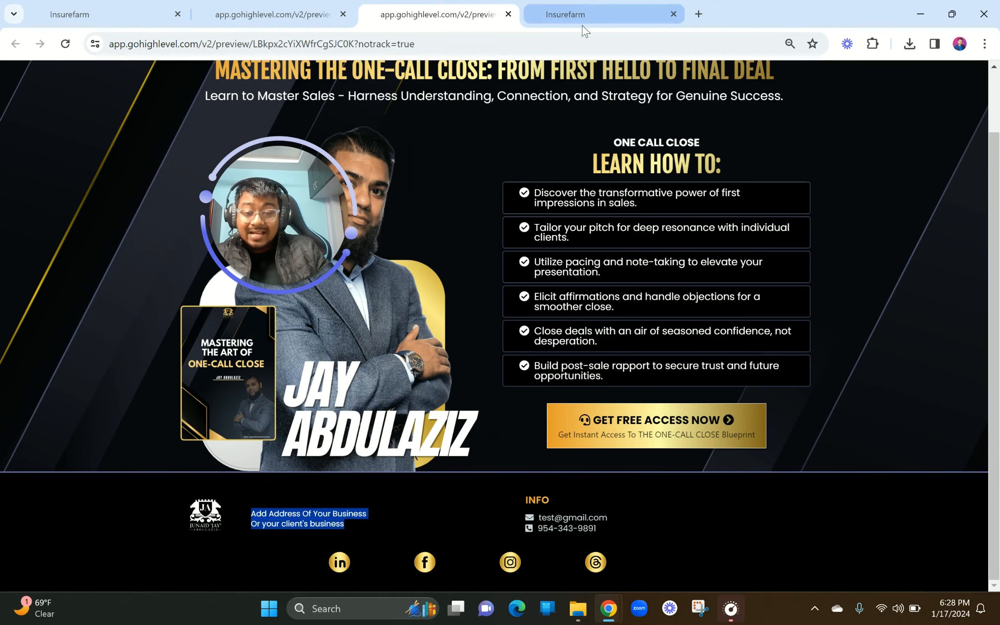
drag(538, 518, 612, 515)
key(ctrl+c)
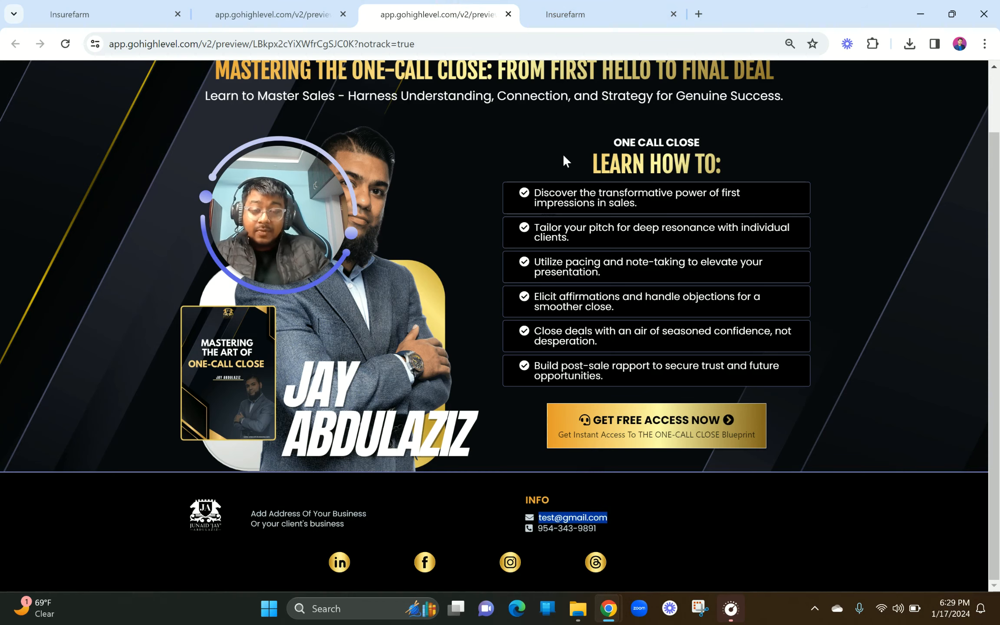
Duplicate the INFO sub-headline in the page builder and select the copy's text
click(564, 14)
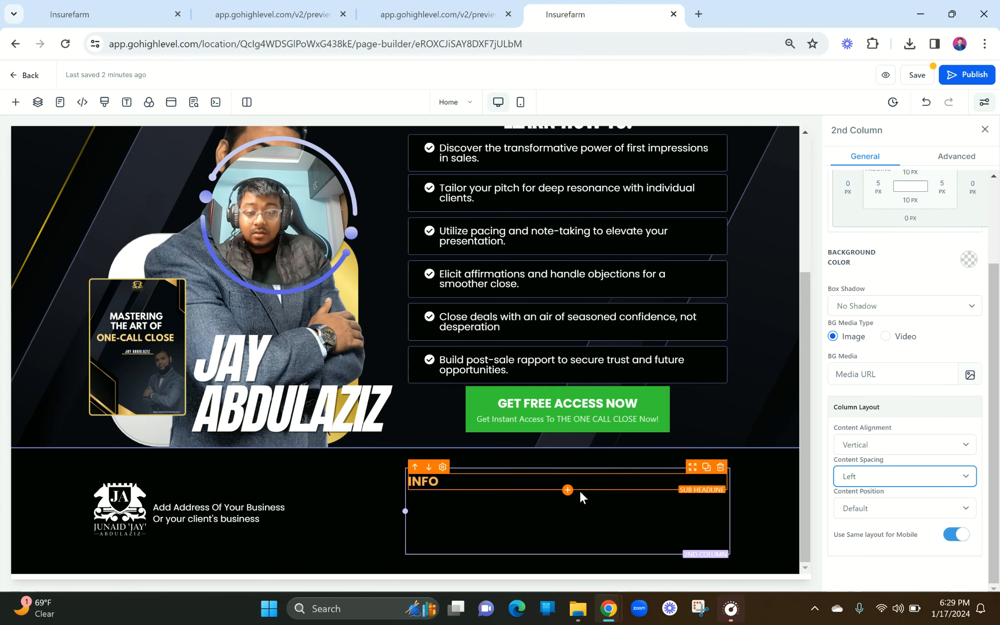
click(568, 489)
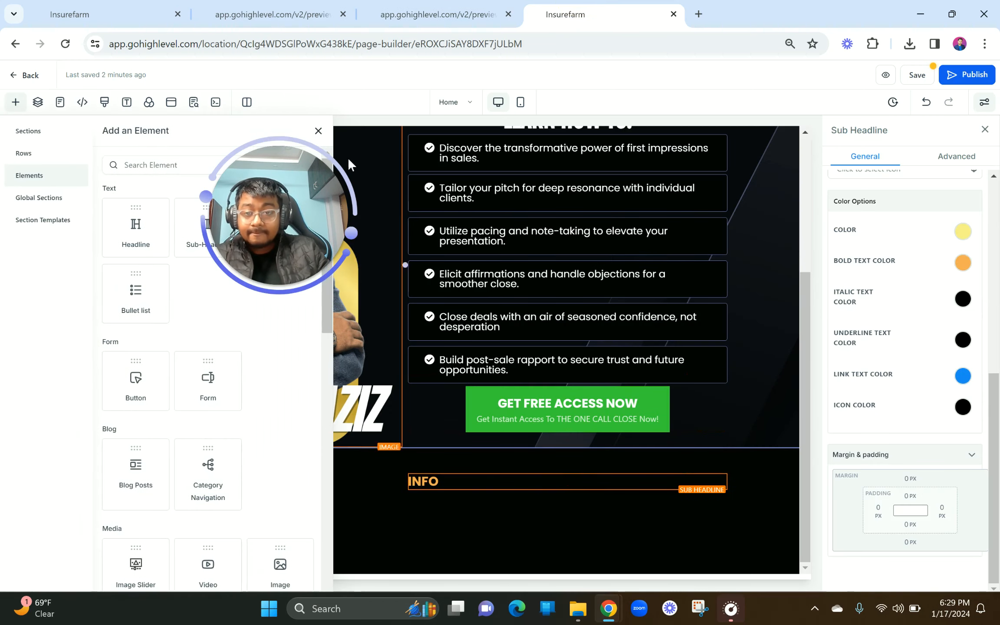
click(318, 131)
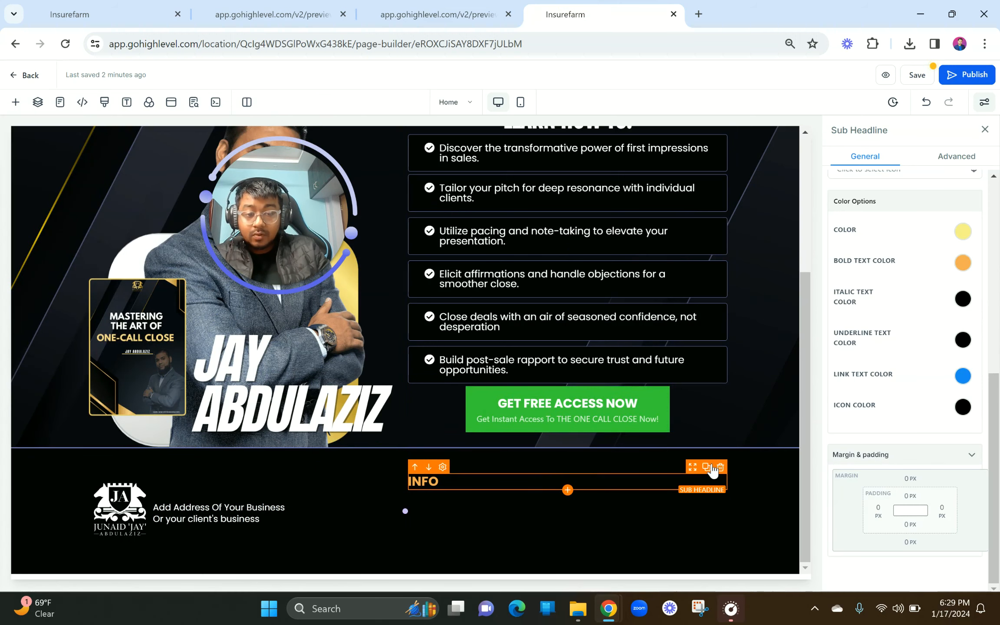
click(706, 468)
double_click(526, 496)
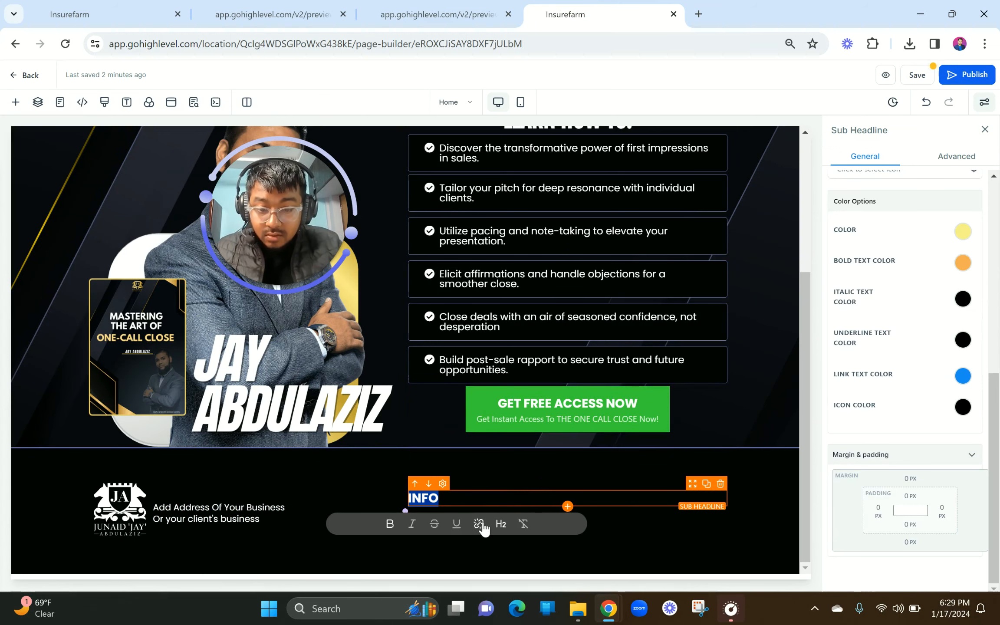
click(478, 524)
key(ctrl+v)
drag(478, 290, 361, 282)
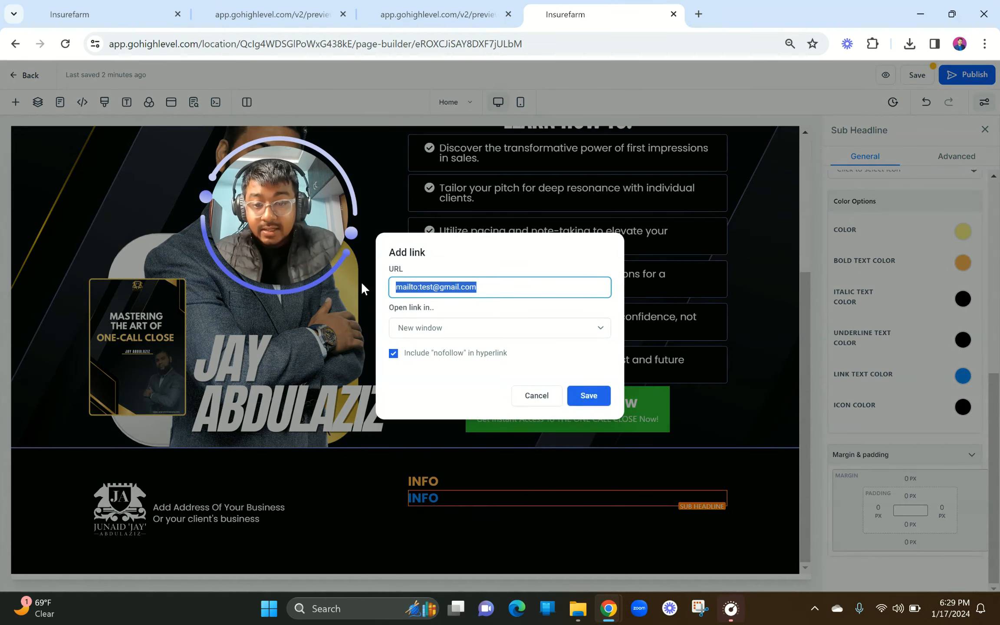
key(BackSpace)
click(537, 395)
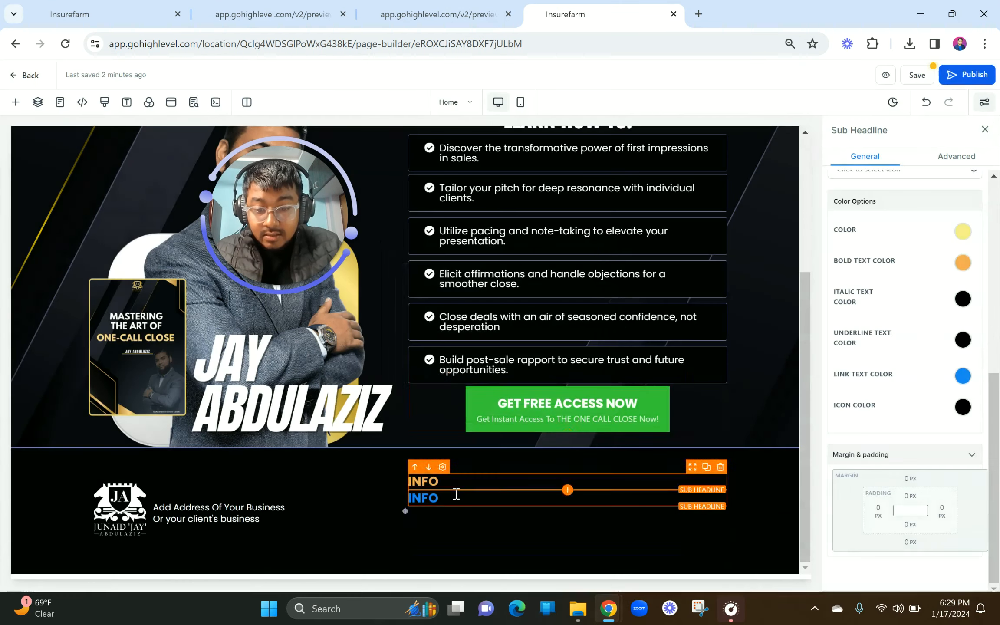
Replace the duplicated sub-headline's text with the copied email address
double_click(451, 496)
key(BackSpace)
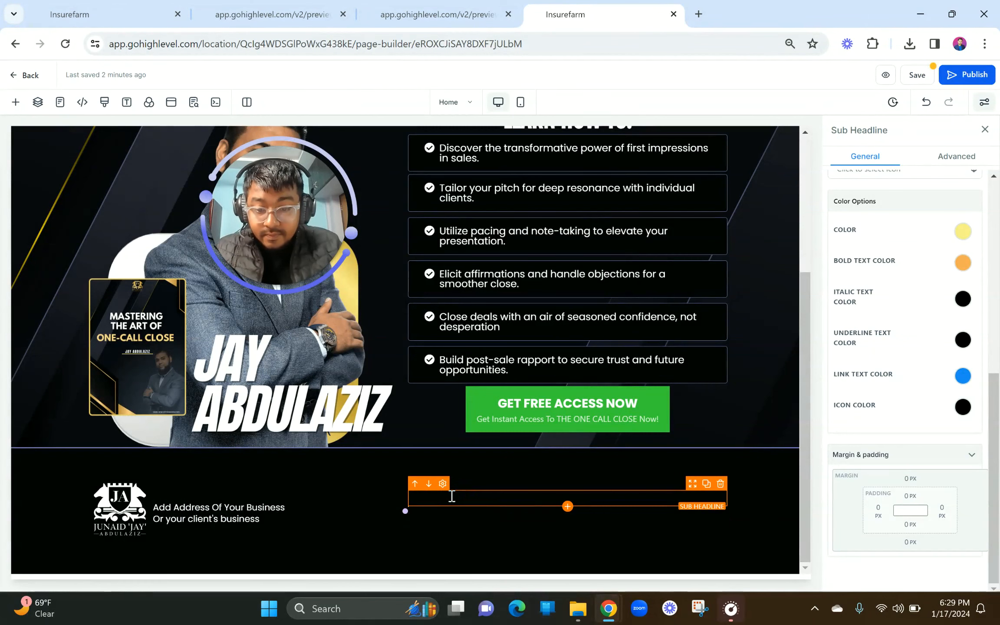
key(ctrl+v)
click(410, 535)
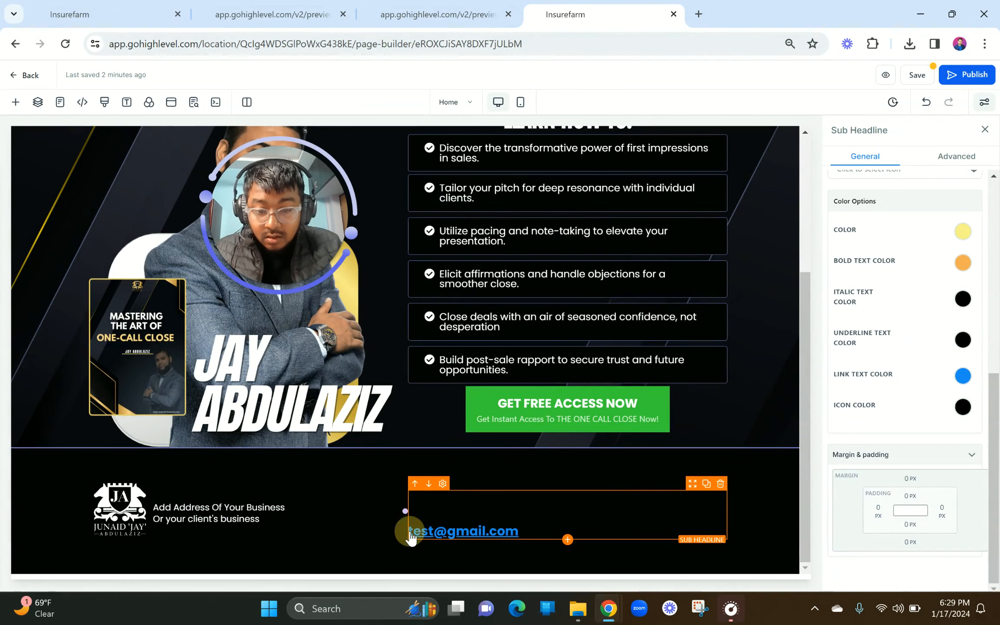
Remove the mailto hyperlink from the email address by clearing its link URL and saving
triple_click(454, 535)
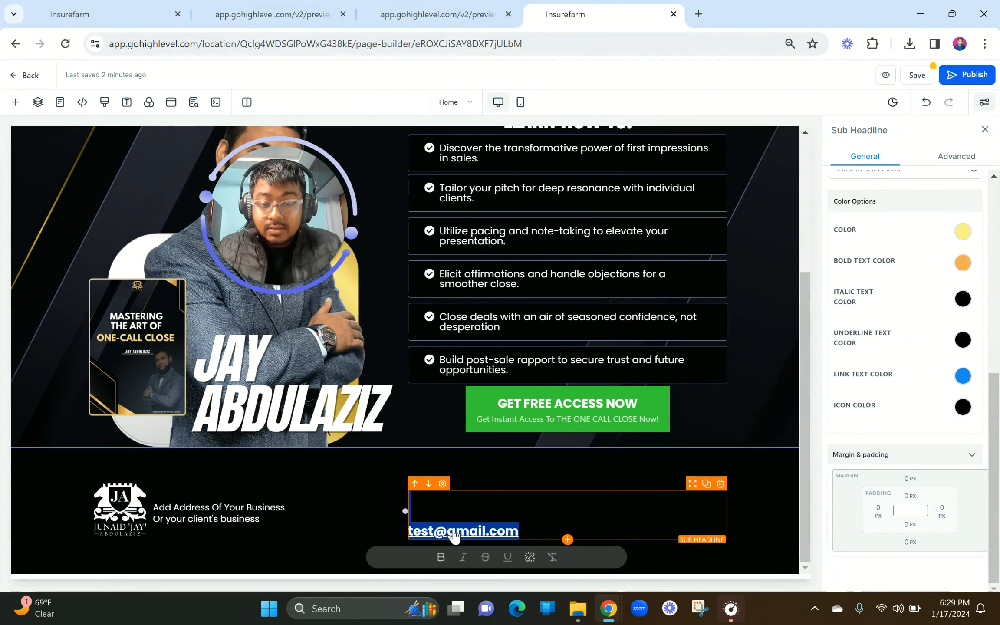
click(529, 558)
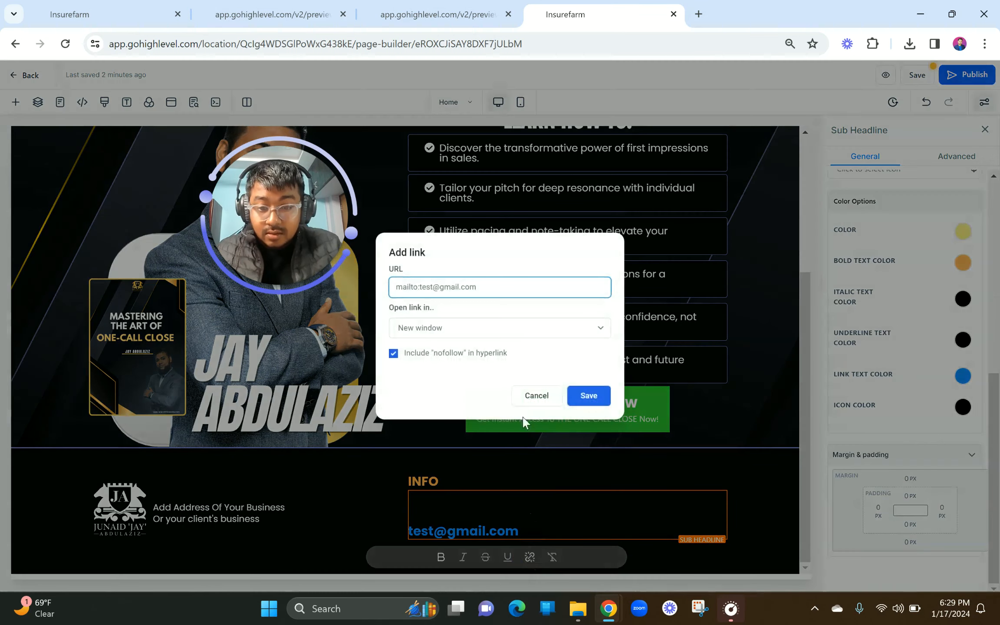
drag(495, 286, 375, 290)
key(BackSpace)
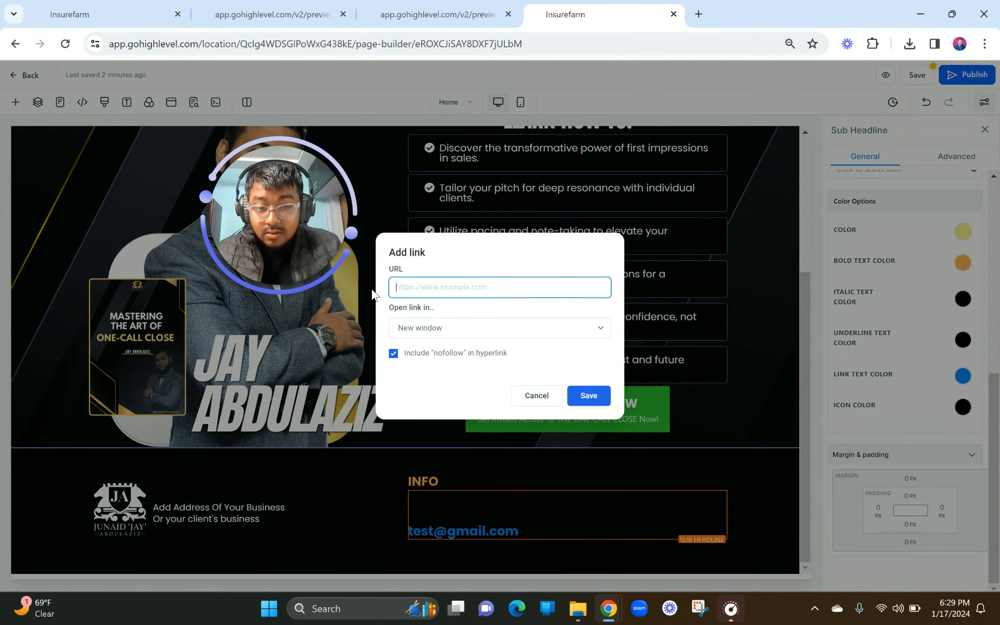
click(588, 396)
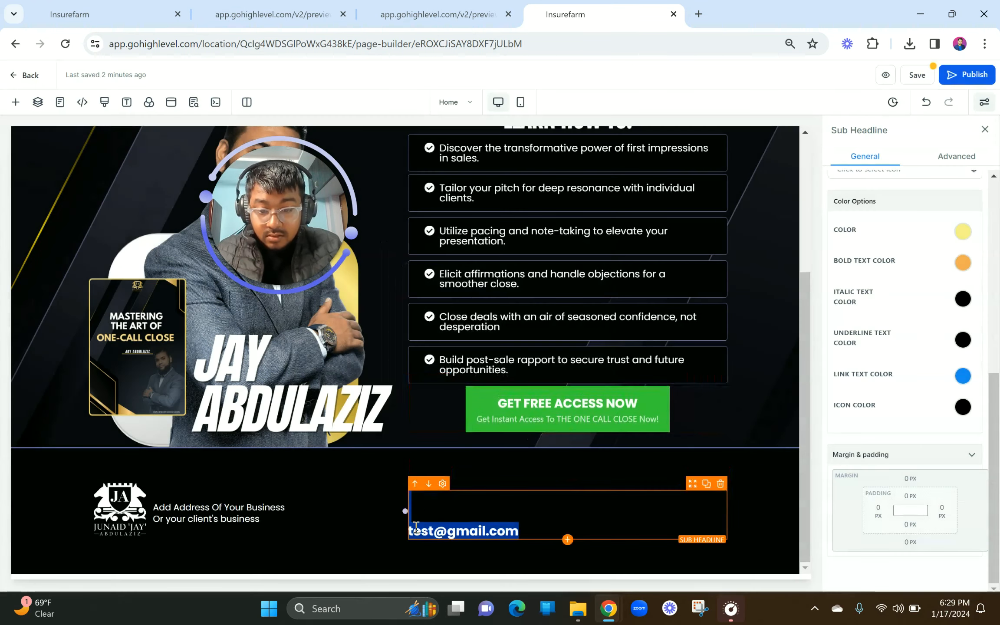
Delete the empty lines above the email address and remove its bold formatting
click(414, 528)
click(408, 533)
key(BackSpace)
key(BackSpace)
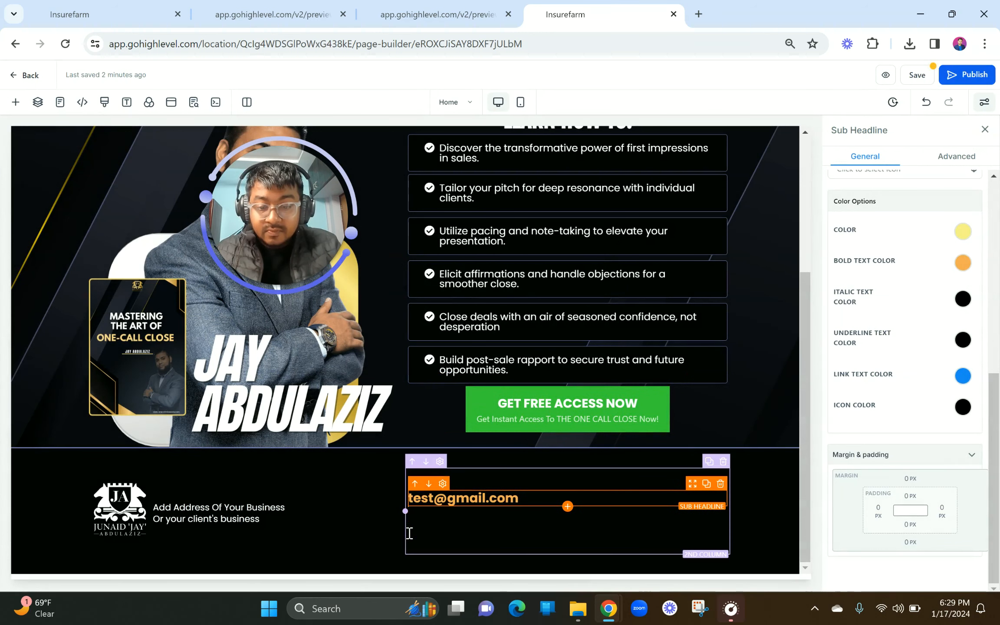
triple_click(517, 499)
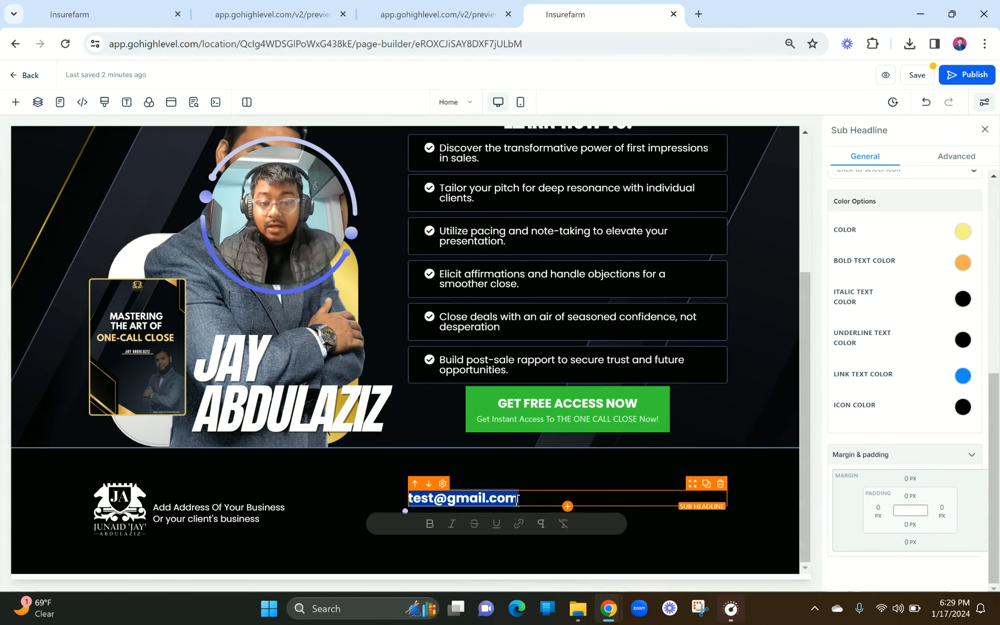
click(431, 524)
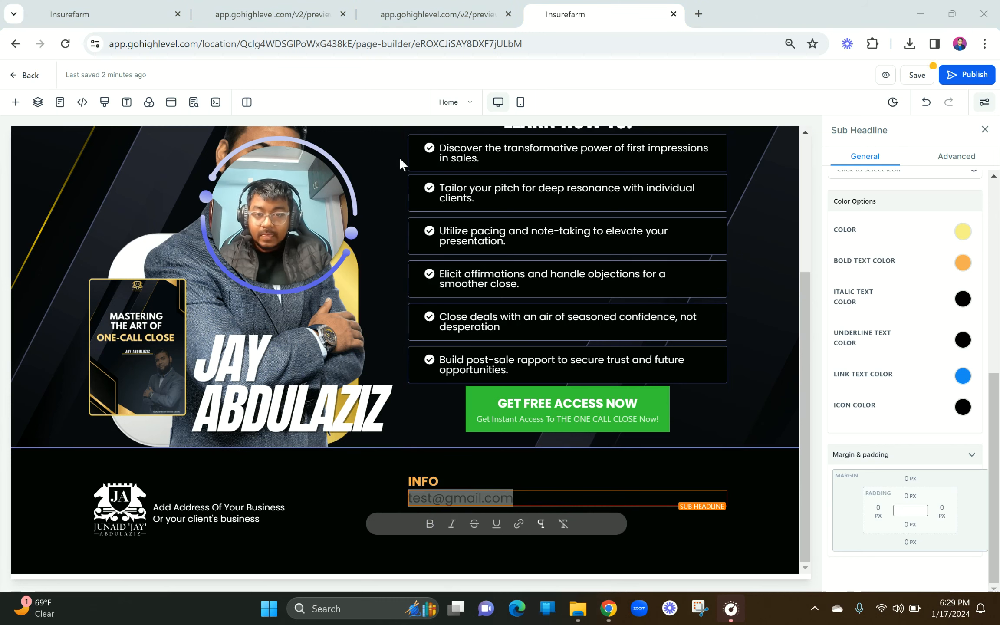
Inspect the font details of the reference footer's email line and set the email sub-headline's font size to 16 px
click(436, 15)
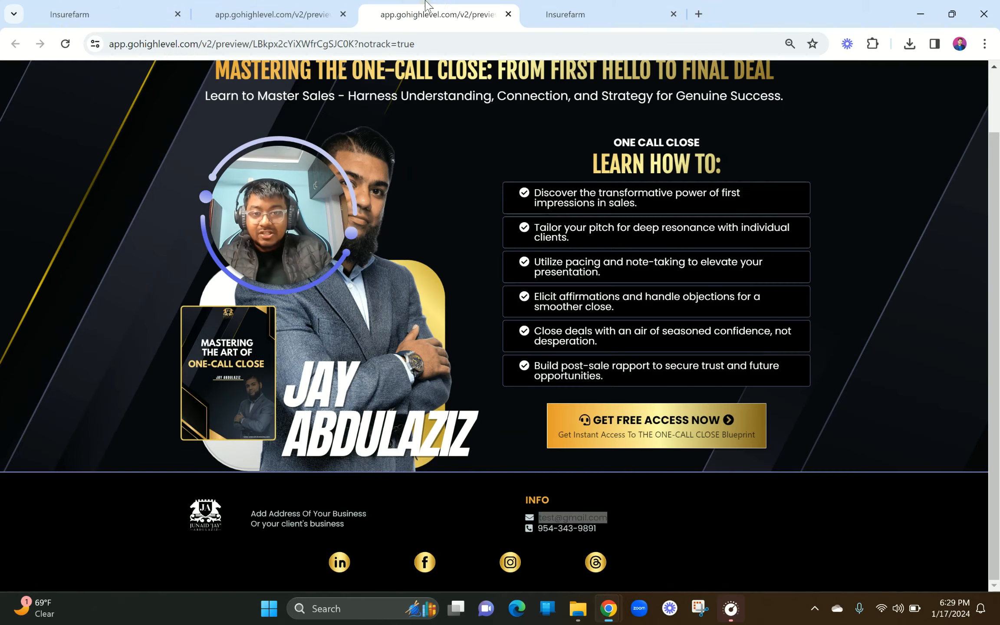
right_click(572, 518)
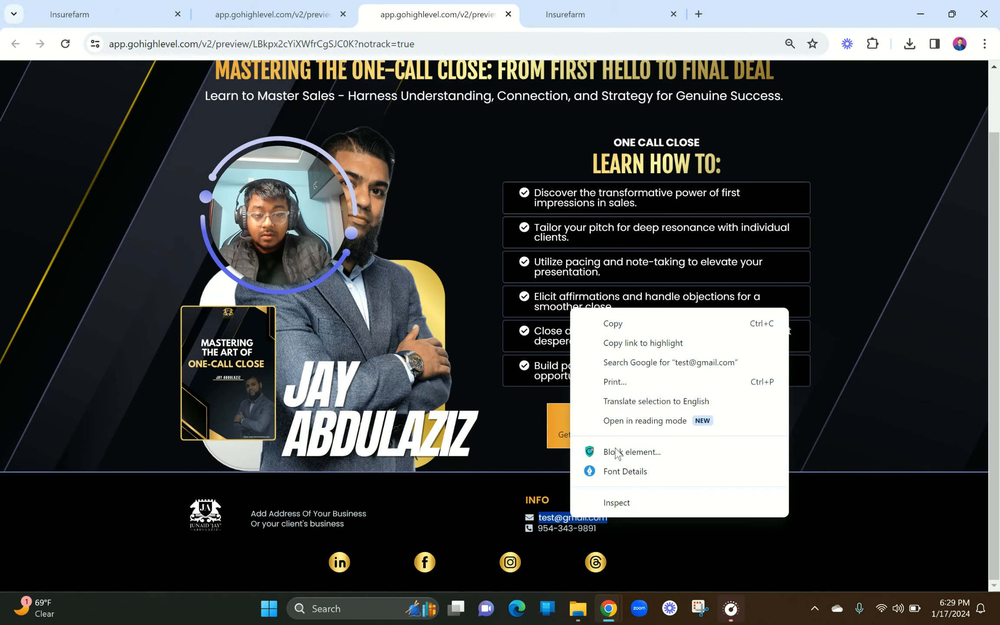
click(621, 472)
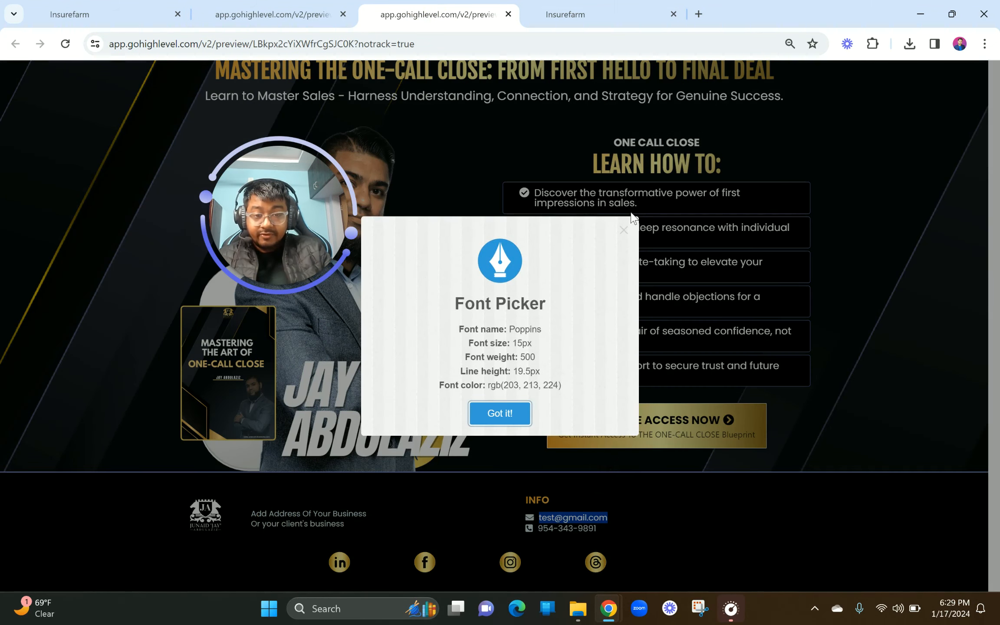
click(624, 230)
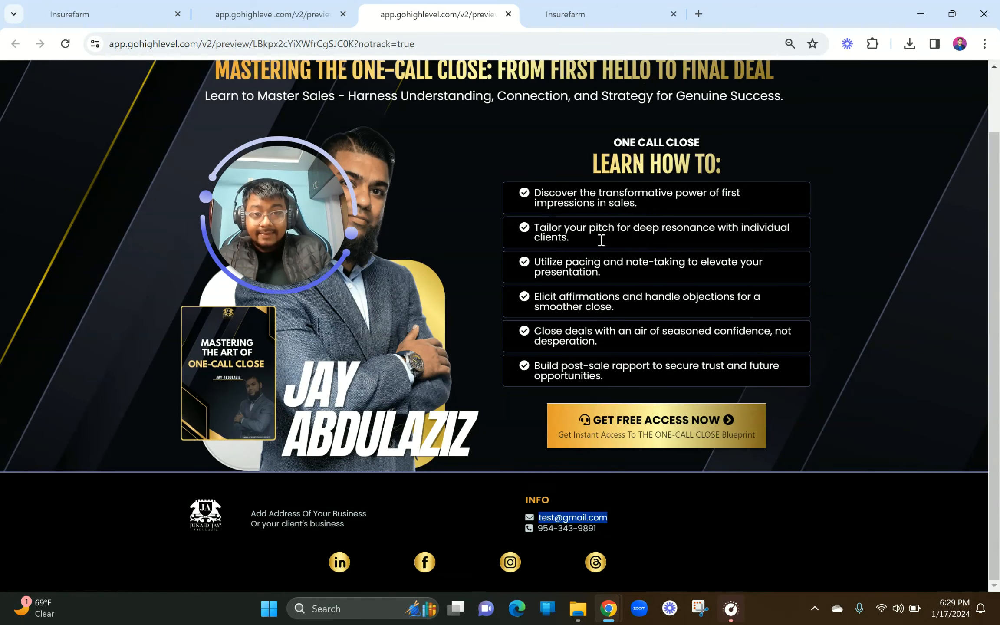
scroll(525, 563, up, 5)
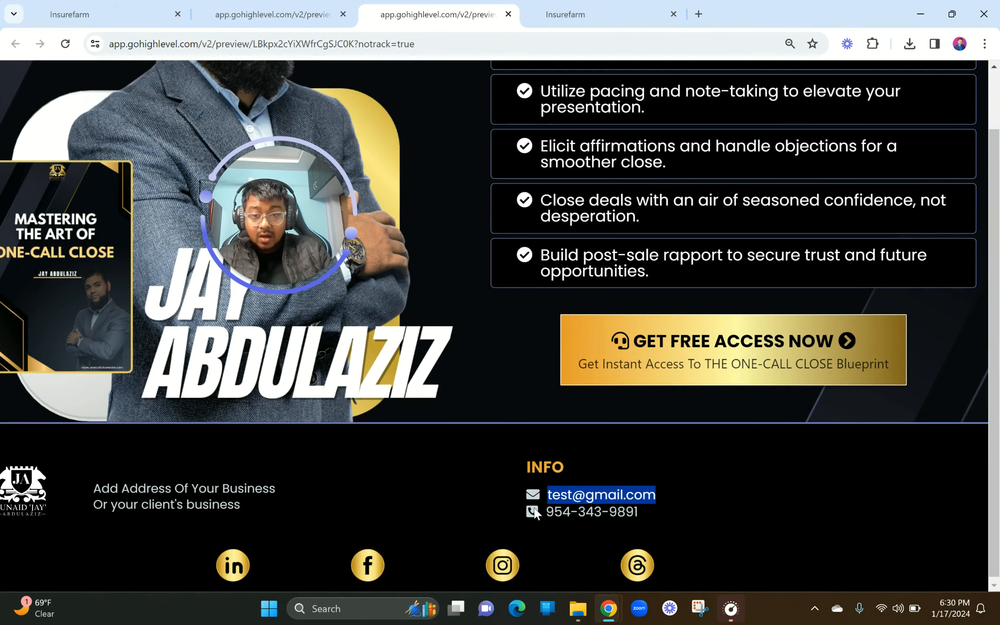
scroll(534, 510, down, 5)
click(565, 14)
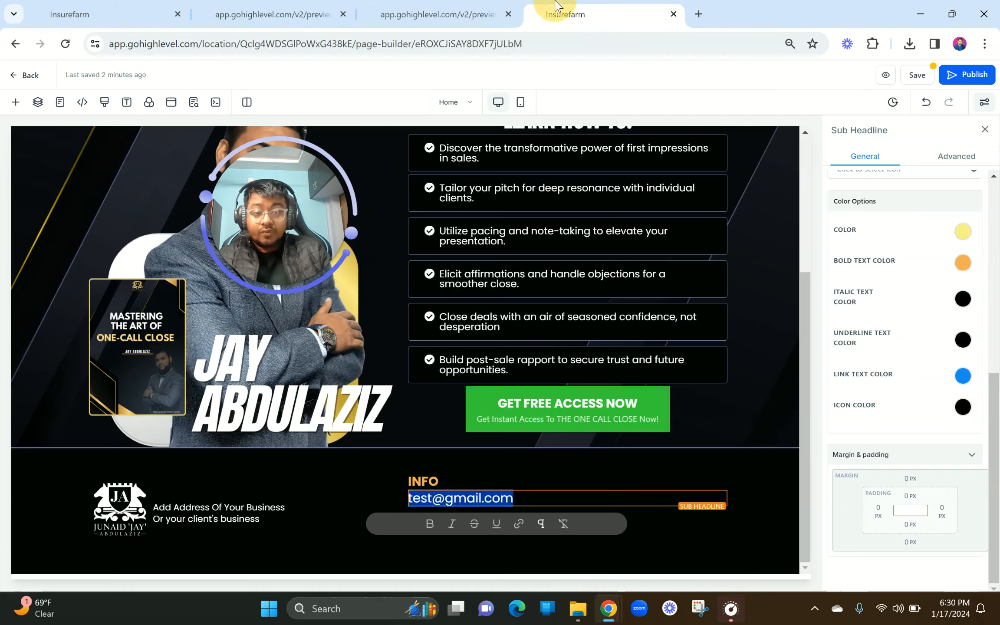
scroll(945, 476, up, 10)
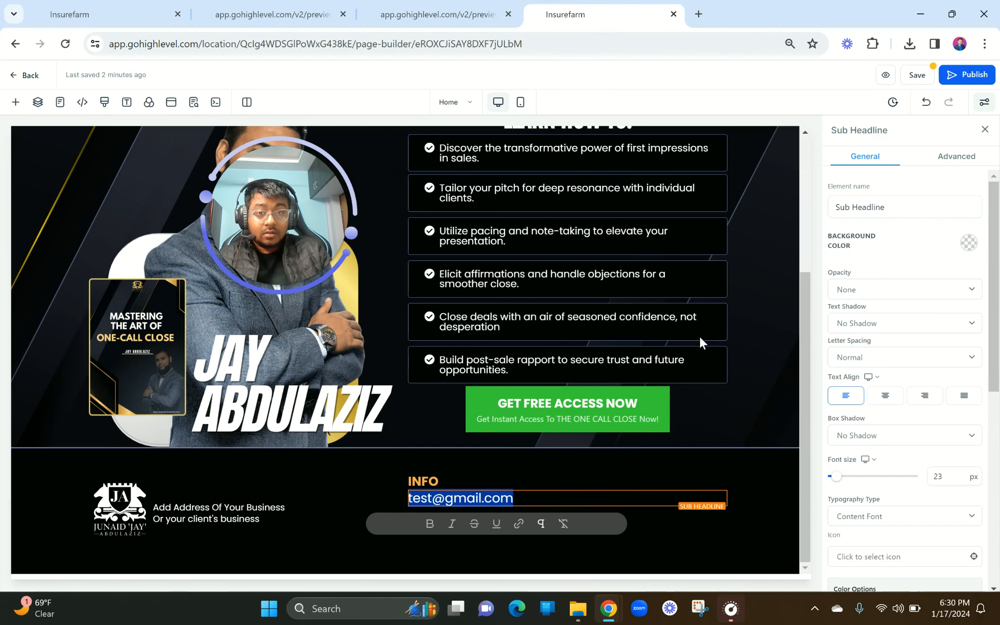
double_click(939, 478)
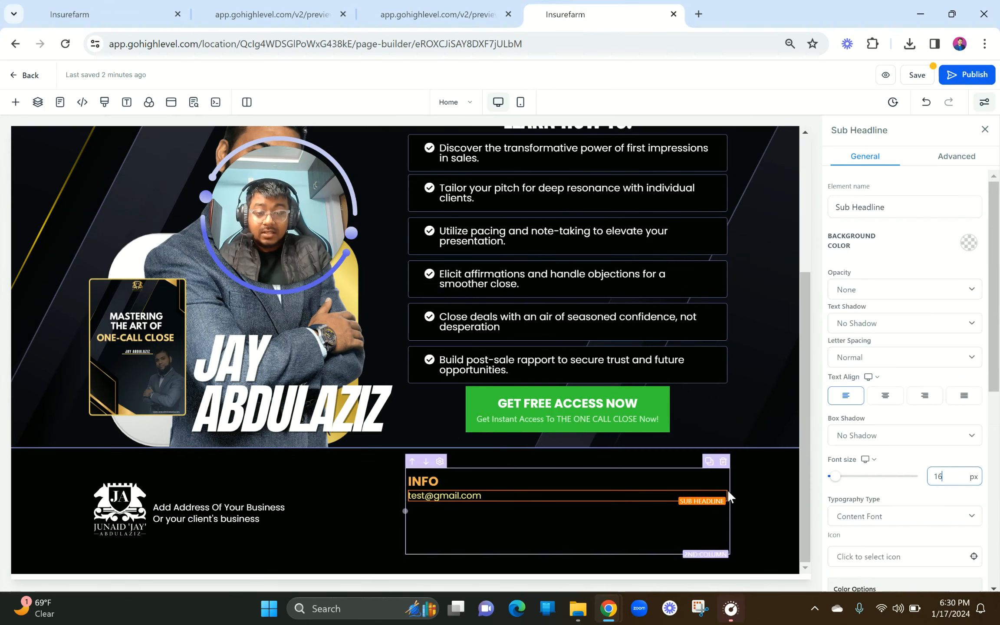
Set the email sub-headline's main color to the light gray palette color
scroll(961, 419, down, 3)
click(961, 395)
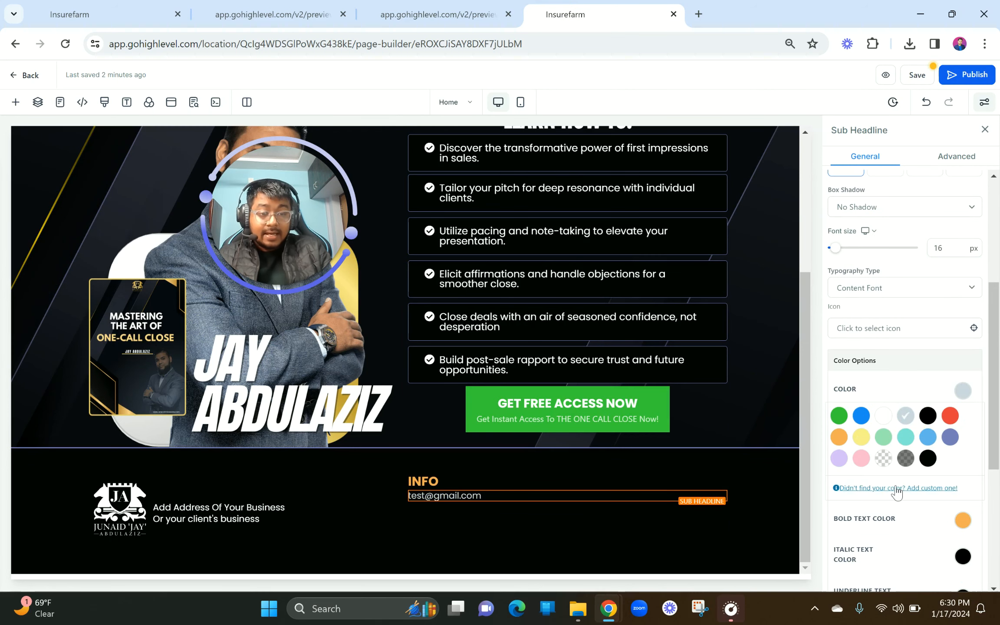
scroll(894, 490, down, 6)
scroll(893, 488, up, 10)
scroll(894, 487, down, 2)
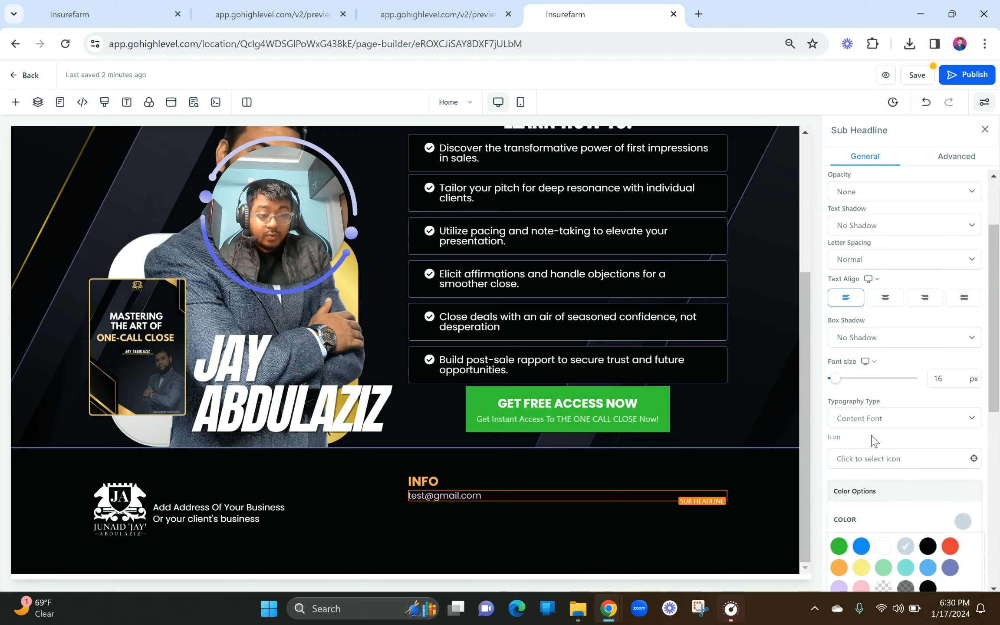
Add the solid envelope icon to the email sub-headline and set its icon color to the light gray palette color
click(866, 459)
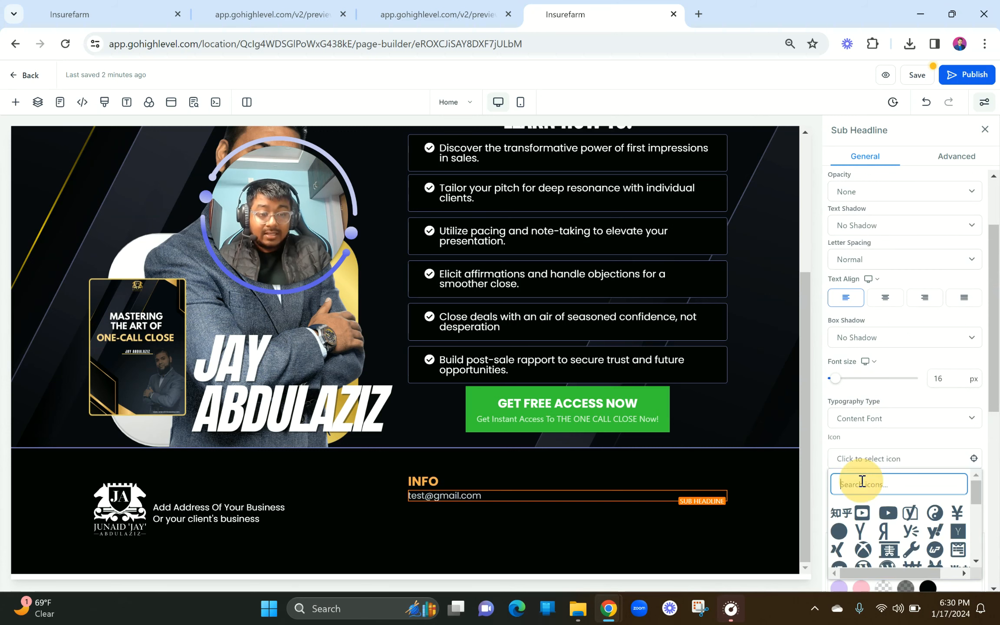
text(email)
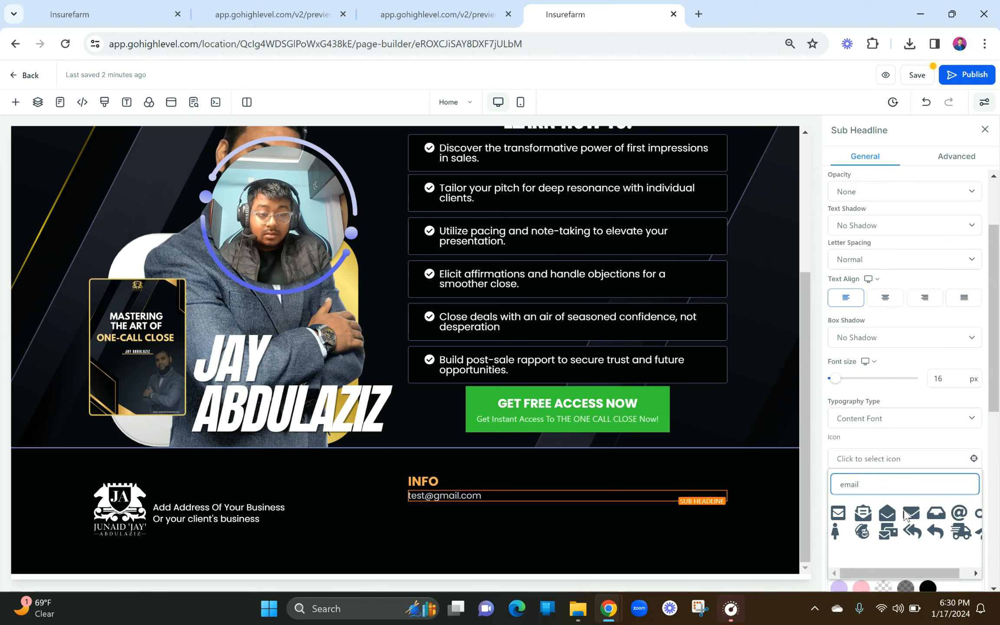
click(907, 516)
scroll(914, 531, down, 5)
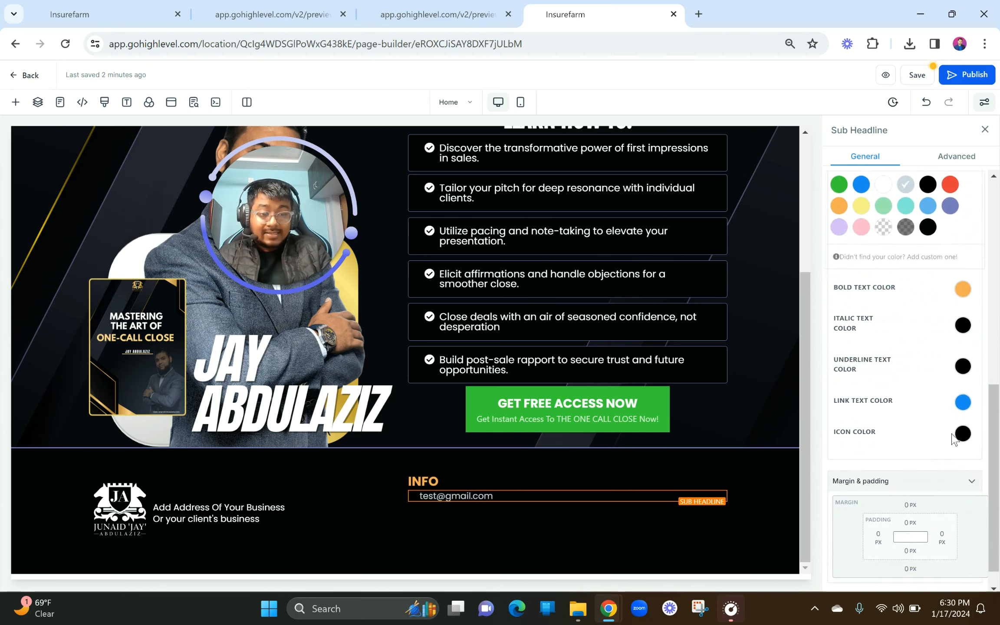
click(965, 440)
click(905, 460)
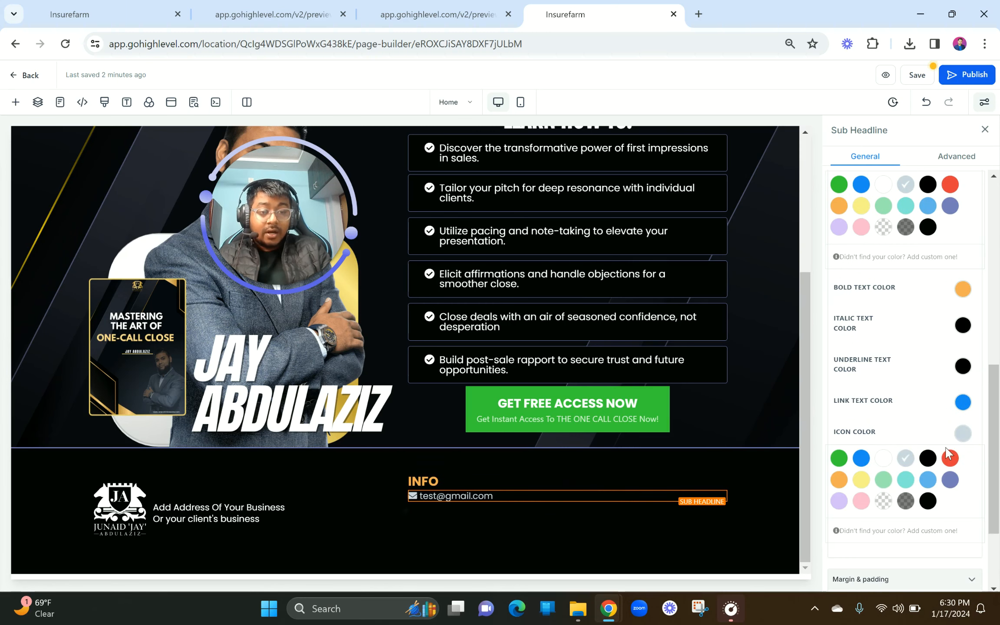
Set the email sub-headline's top margin to 10 px
scroll(947, 477, down, 3)
click(909, 481)
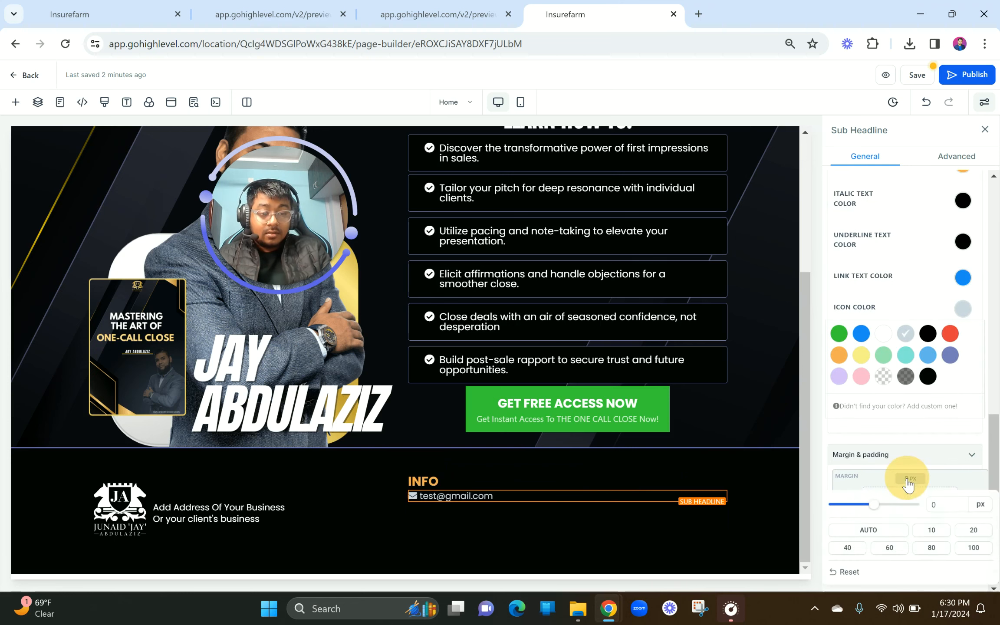
click(938, 529)
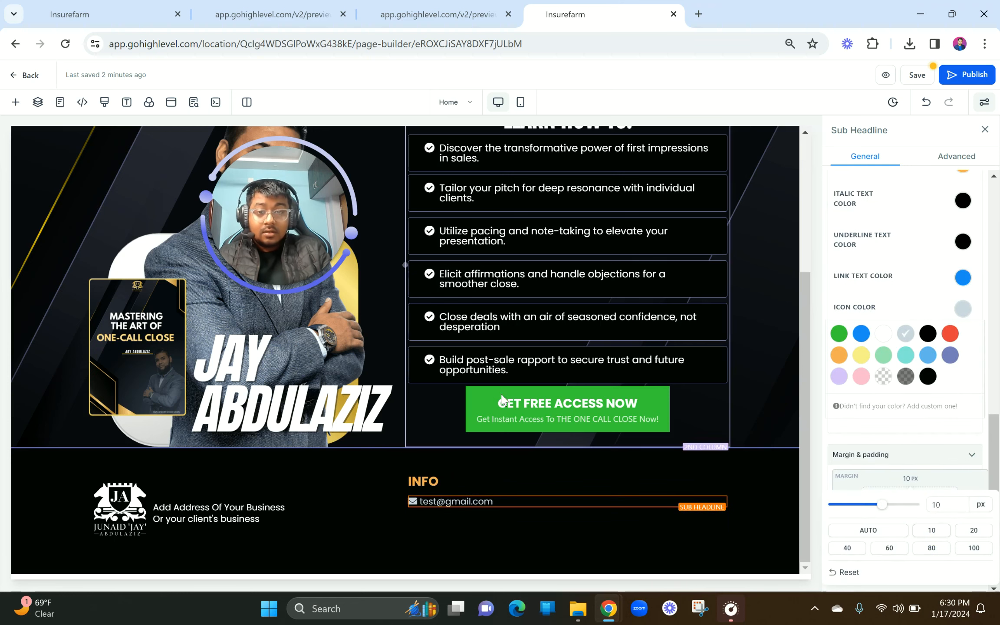
Copy the phone number from the footer of the reference preview page
click(417, 14)
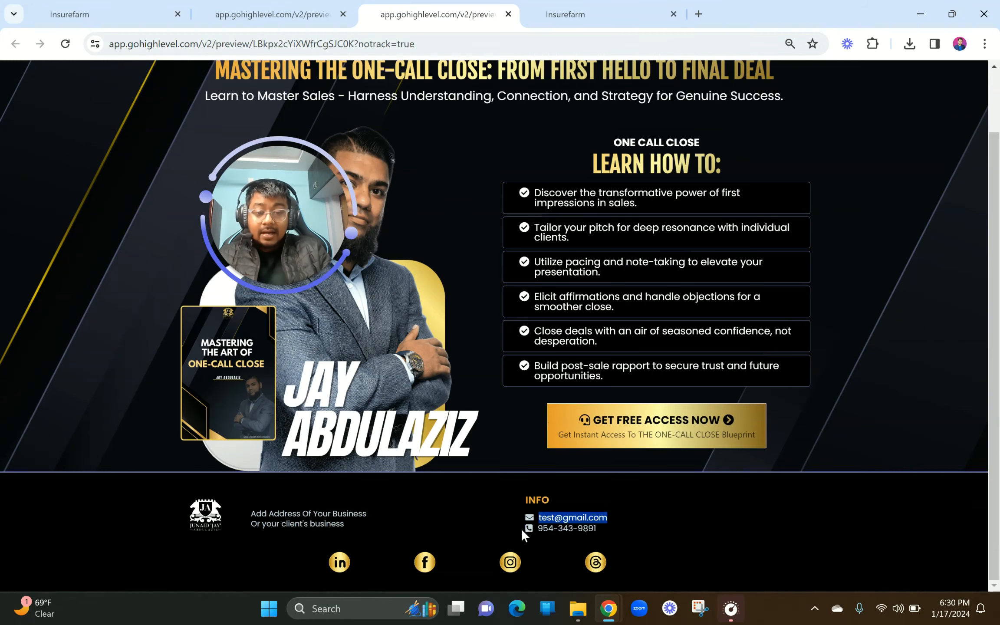
drag(522, 528, 607, 526)
key(ctrl+c)
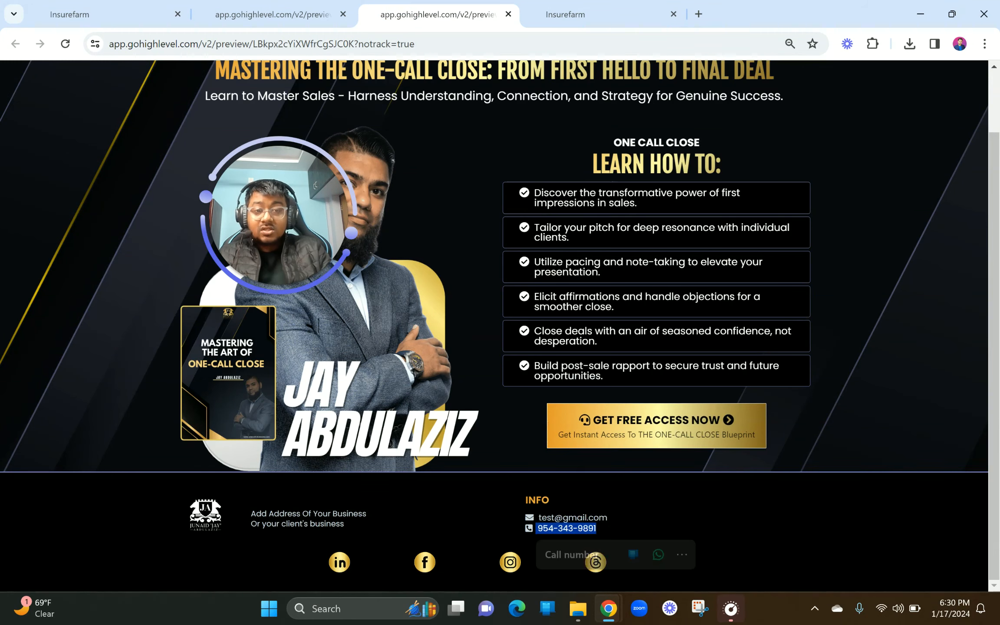
Back in the page builder, duplicate the email sub-headline and set the copy's top margin to 5 px
click(566, 14)
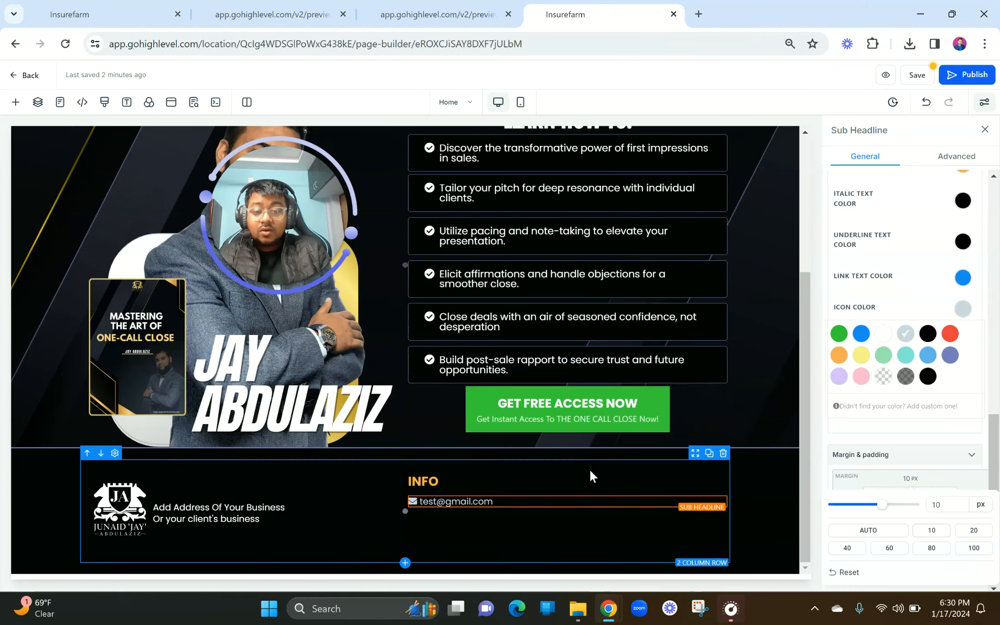
click(708, 506)
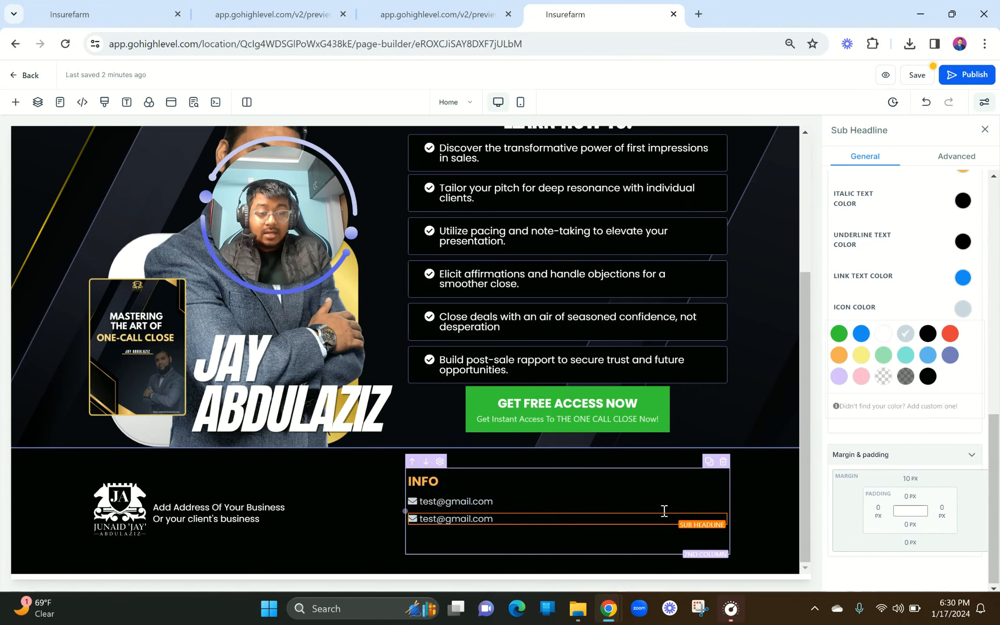
click(912, 479)
click(946, 503)
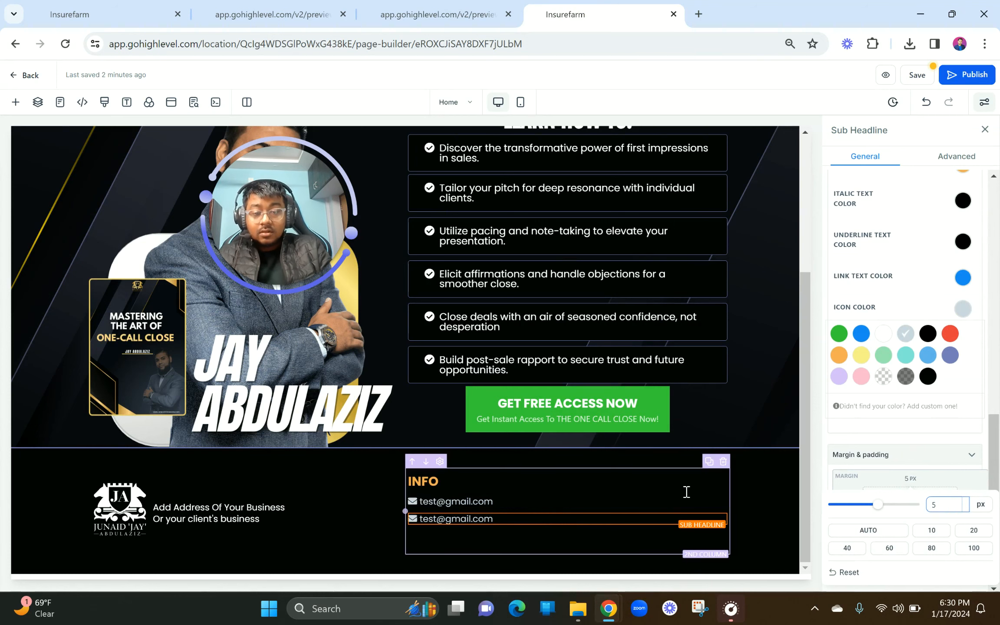
Replace the duplicated sub-headline's text with the copied phone number, removing the empty lines above it and its bold formatting
triple_click(538, 520)
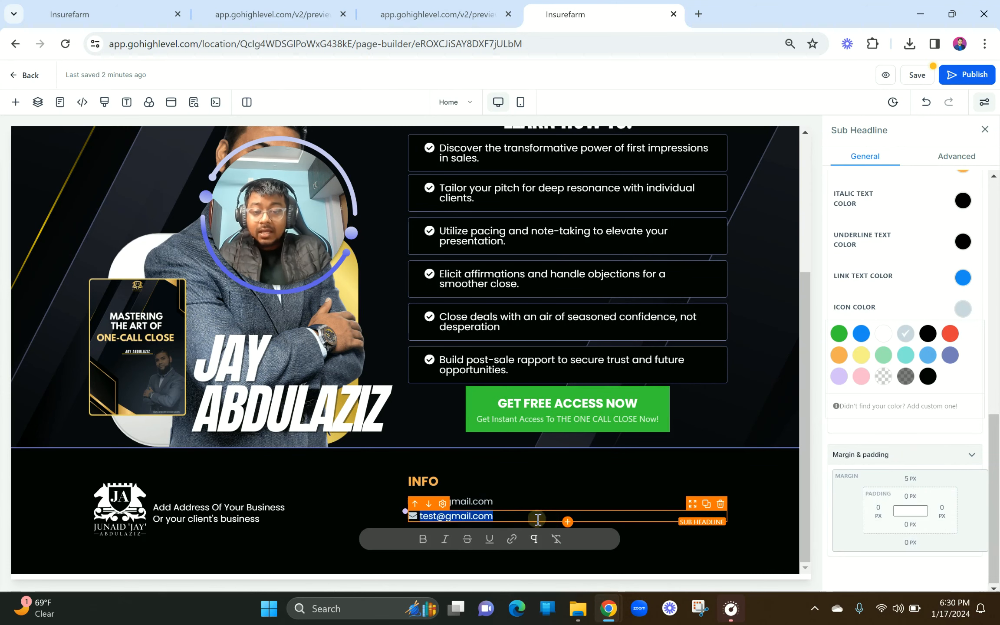
key(ctrl+v)
click(421, 551)
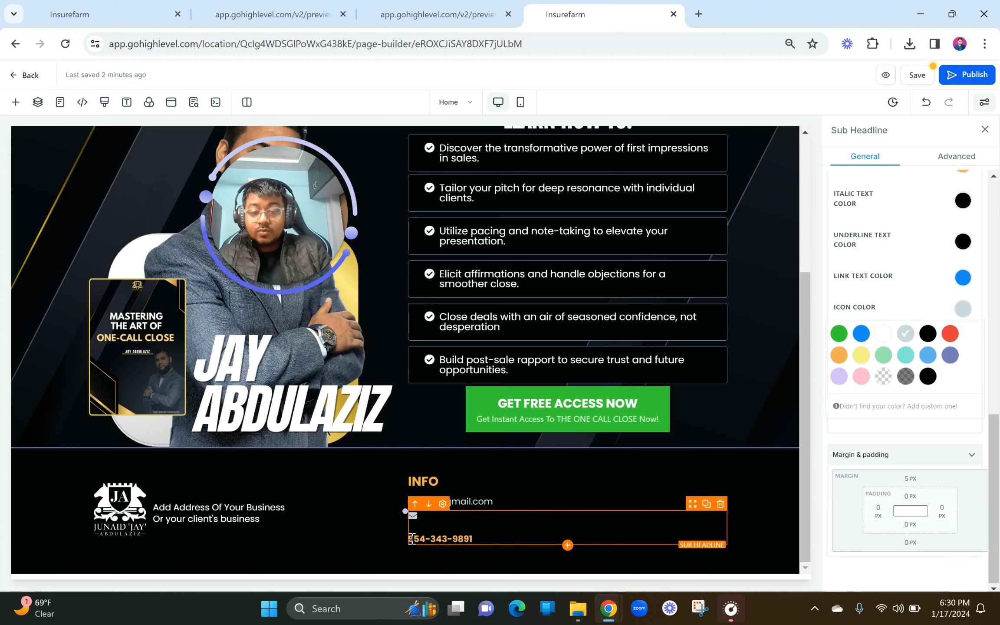
click(408, 538)
key(BackSpace)
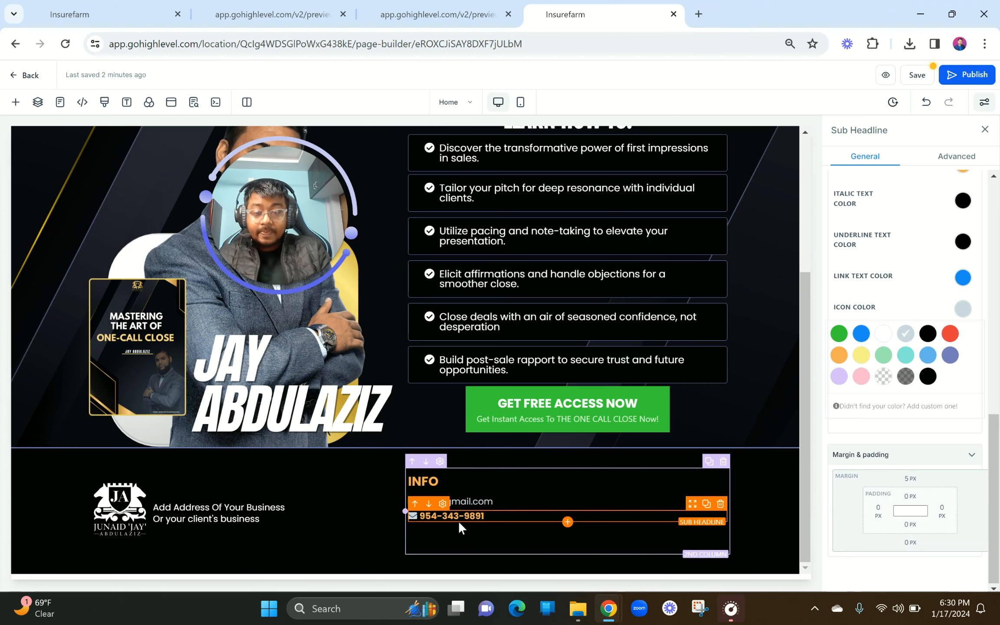
drag(485, 517, 420, 516)
click(417, 541)
click(554, 332)
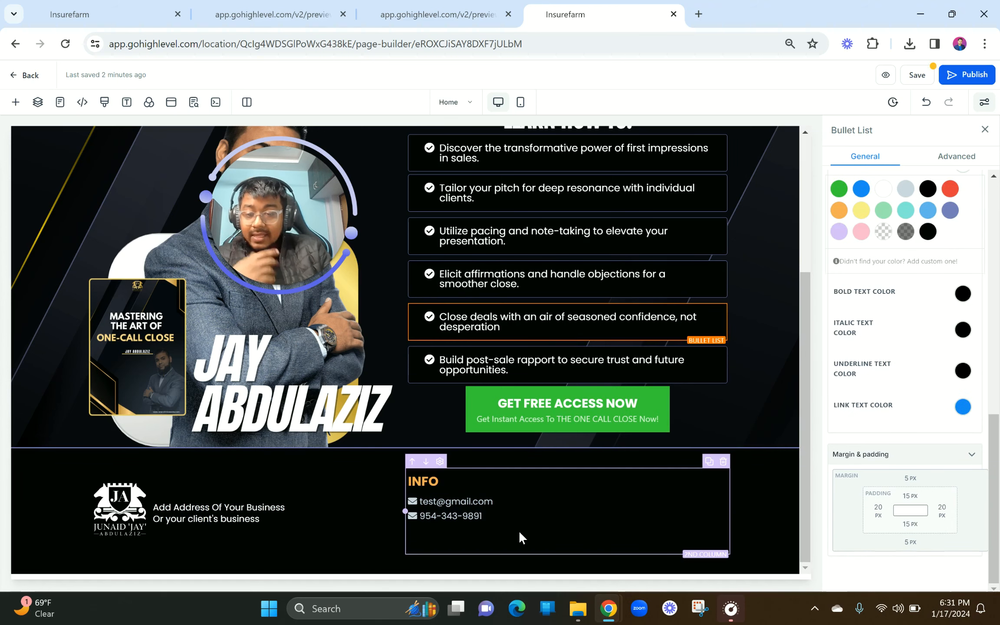
Set the top padding of the footer's logo and address image feature to 0 px
click(248, 508)
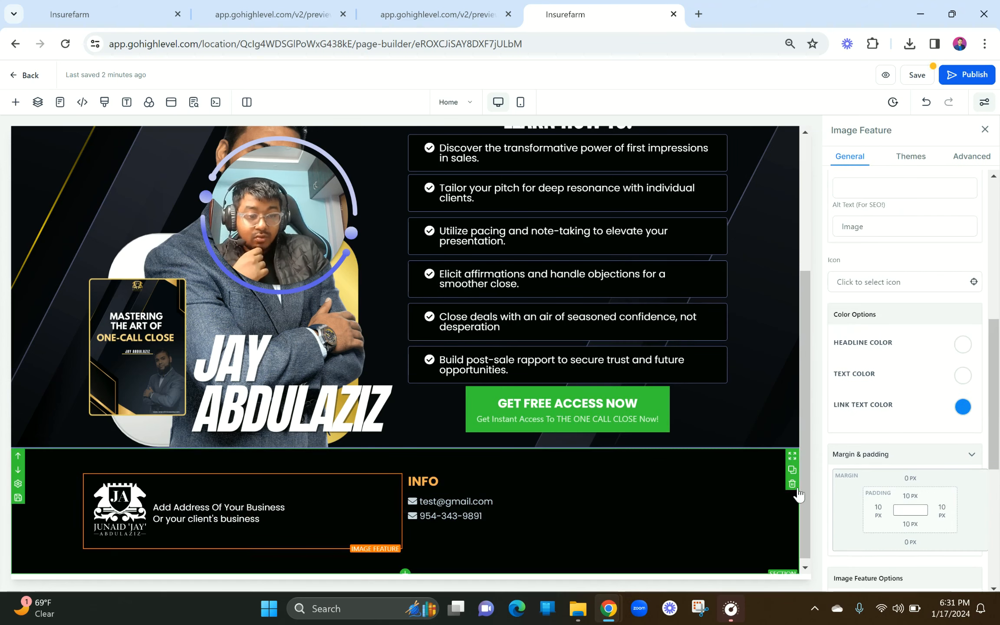
click(910, 497)
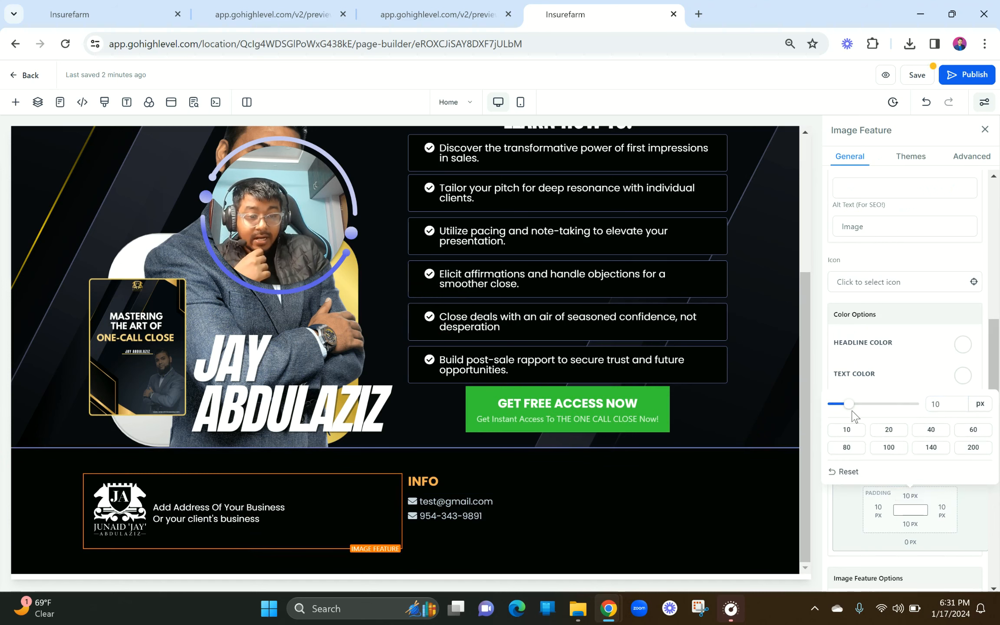
drag(852, 412, 828, 405)
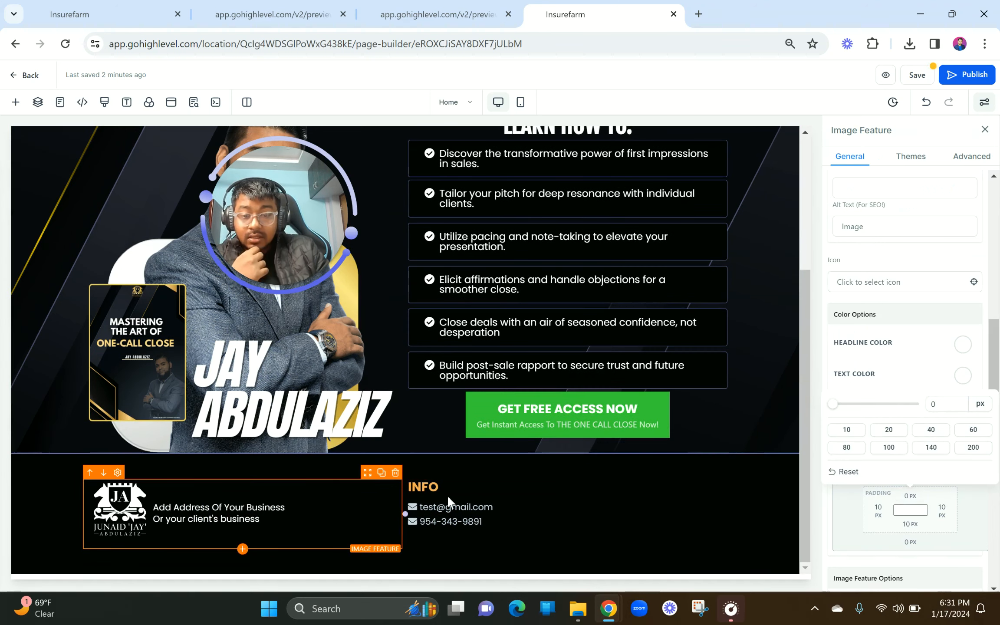
click(552, 382)
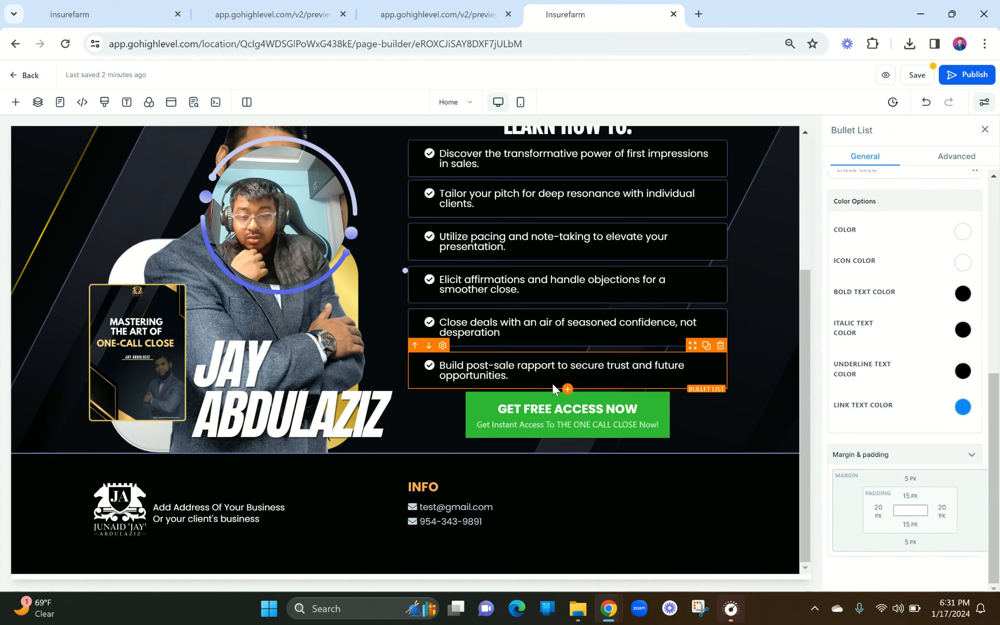
Check the reference footer's spacing and set the footer two-column row's top and bottom padding to 5 px
click(438, 15)
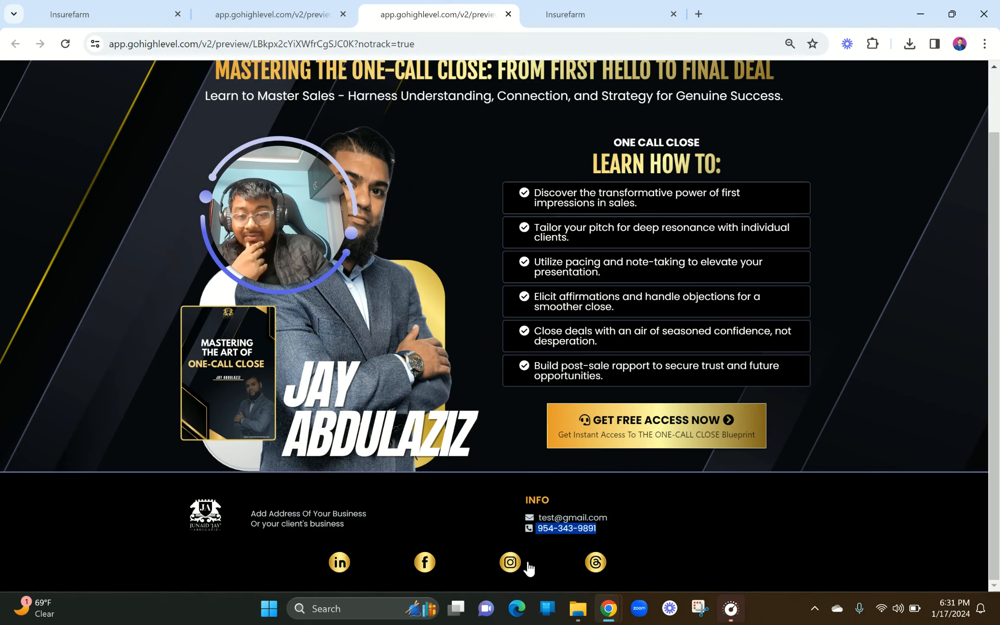
click(590, 6)
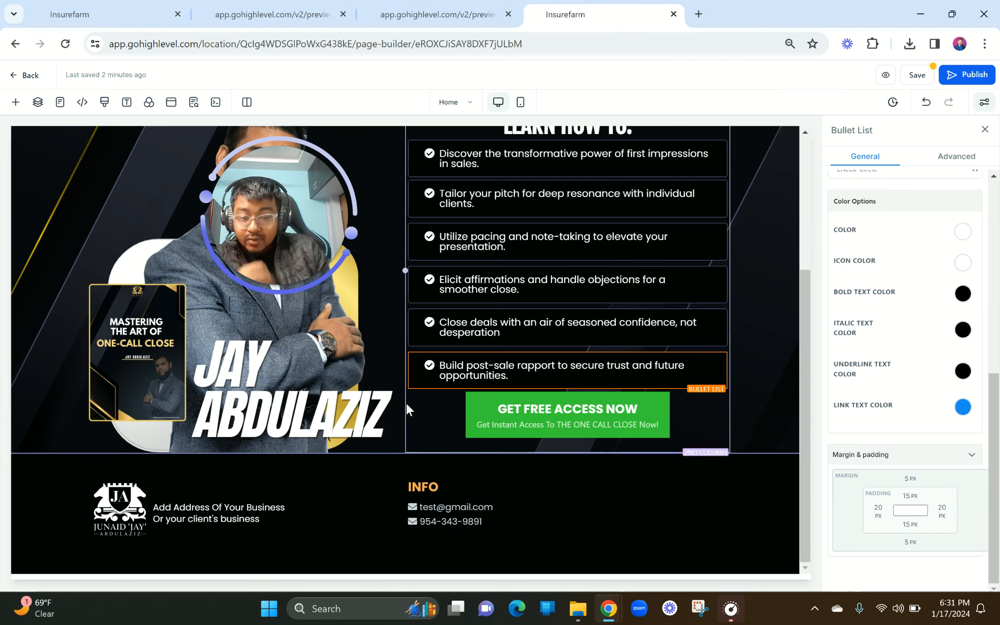
click(400, 557)
scroll(927, 290, up, 1)
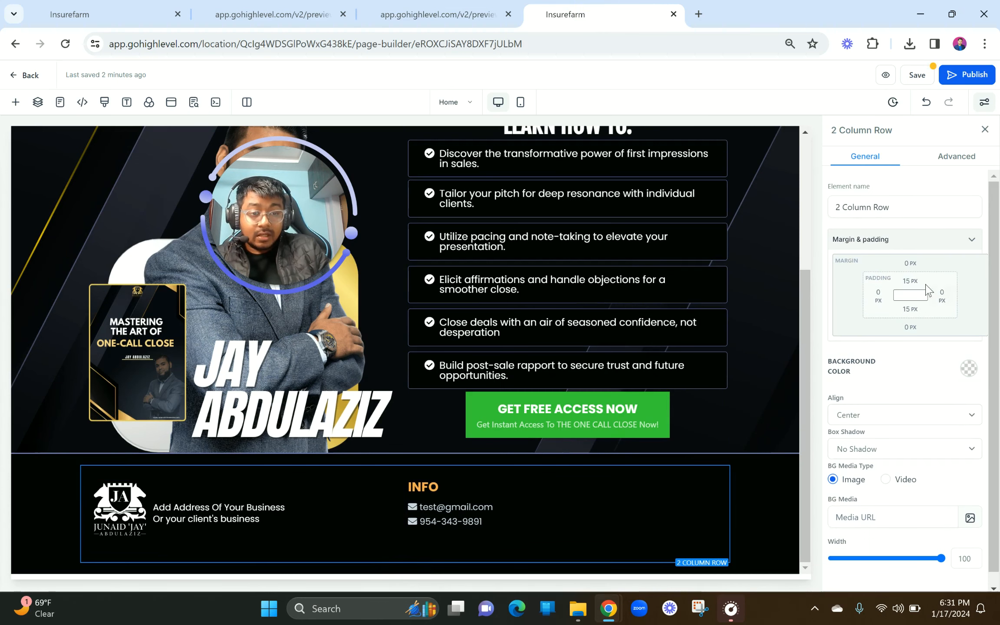
click(910, 282)
click(953, 307)
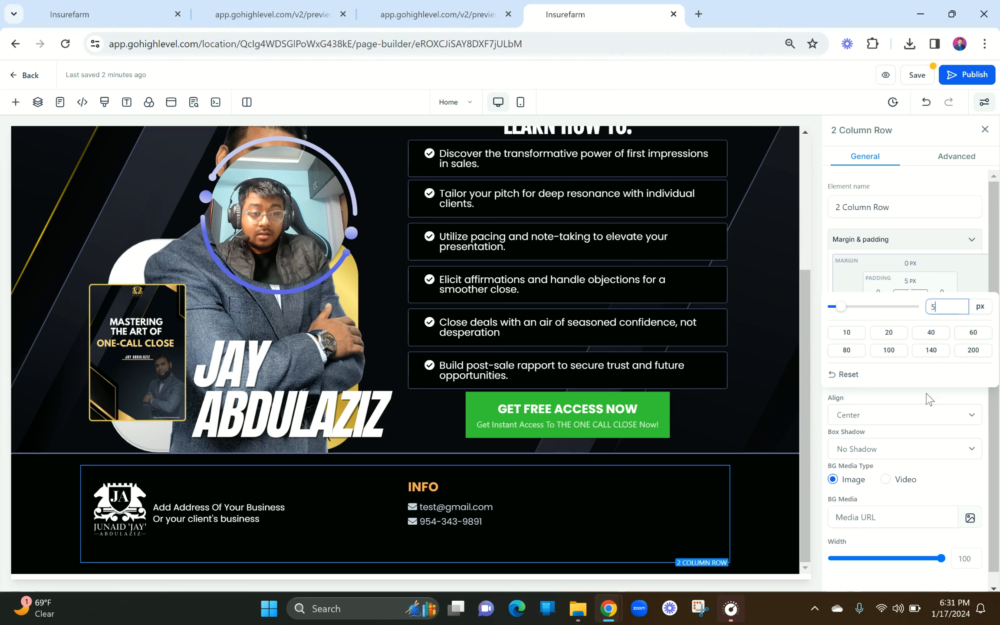
text(5)
click(919, 413)
click(915, 396)
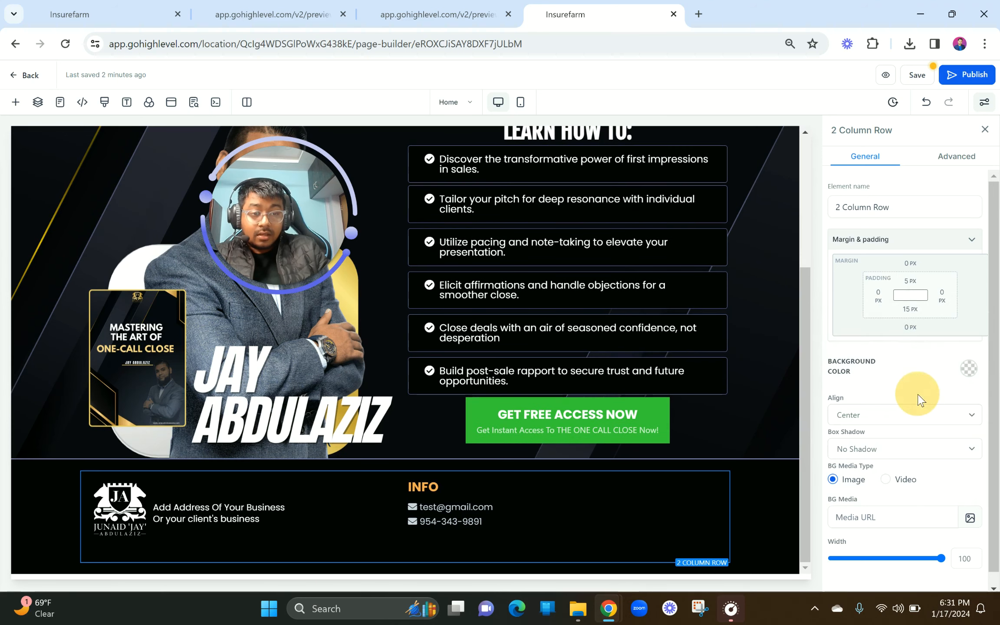
click(908, 309)
text(5)
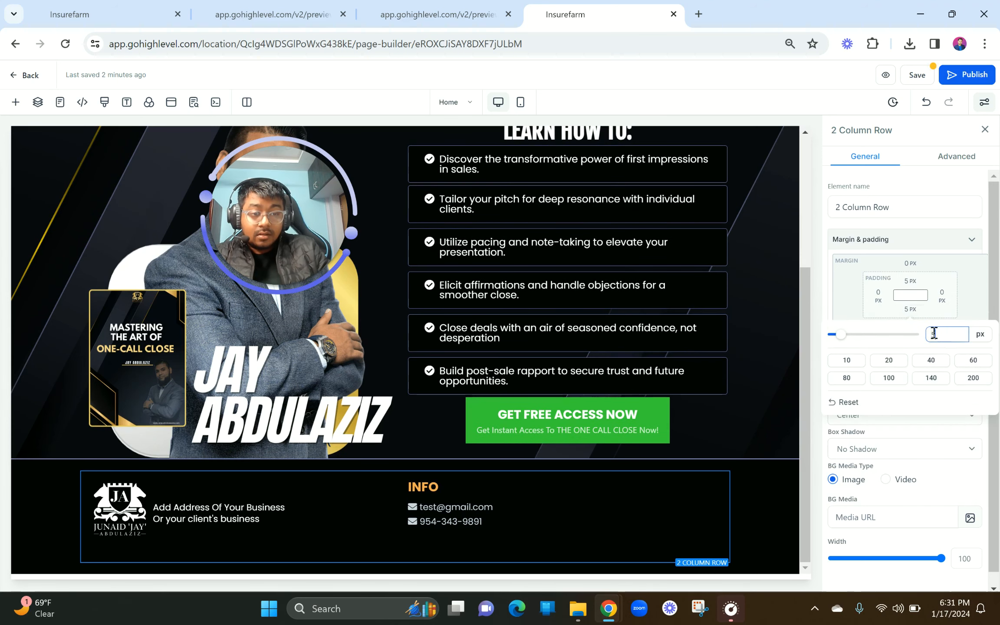
click(836, 292)
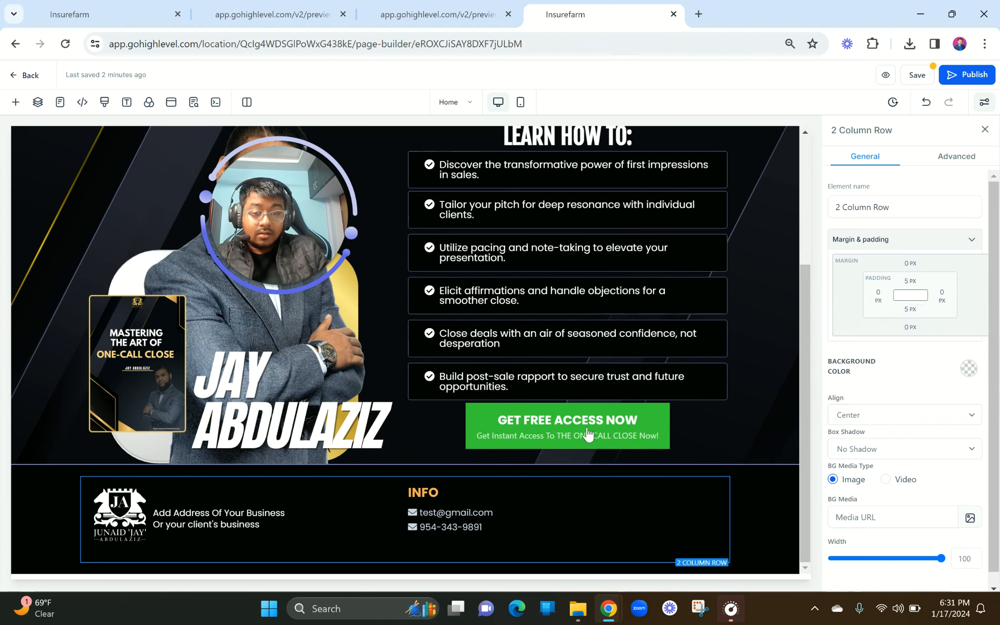
Set the bottom padding of the footer's second column, containing the INFO block, to 0 px
scroll(393, 560, down, 1)
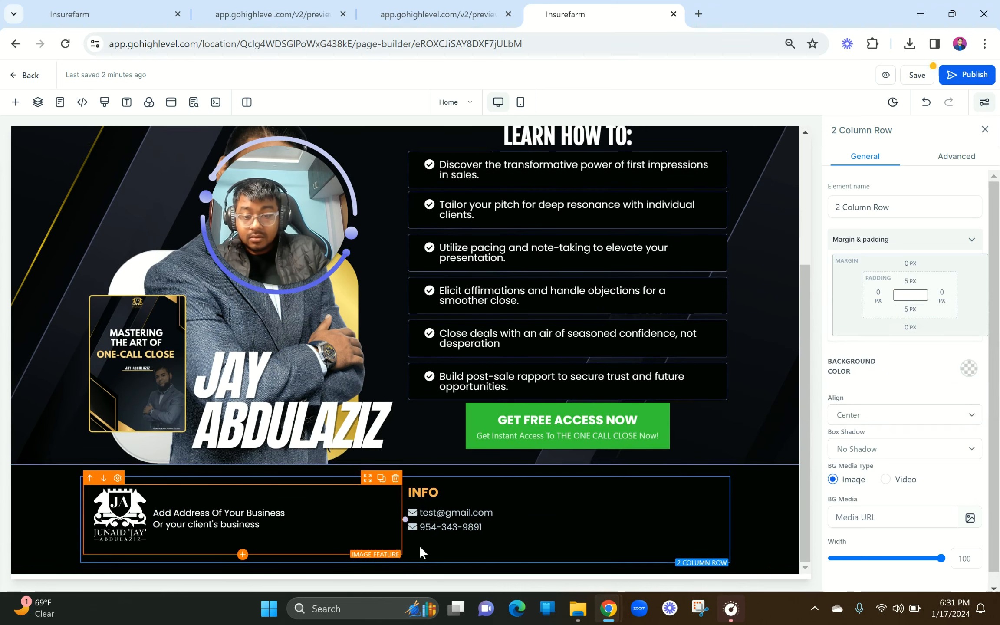
click(424, 548)
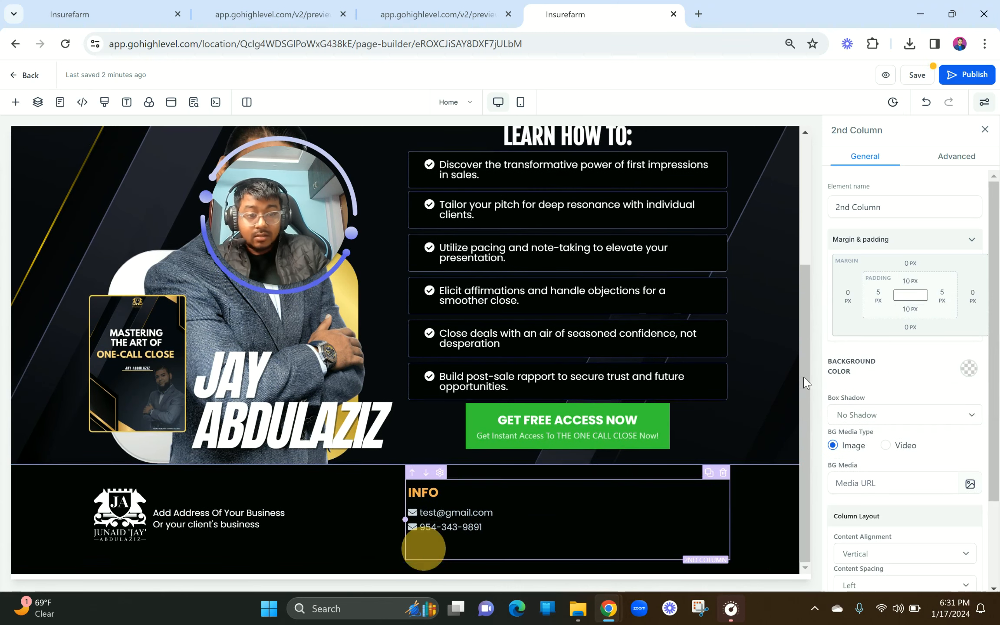
click(909, 309)
drag(852, 339, 792, 331)
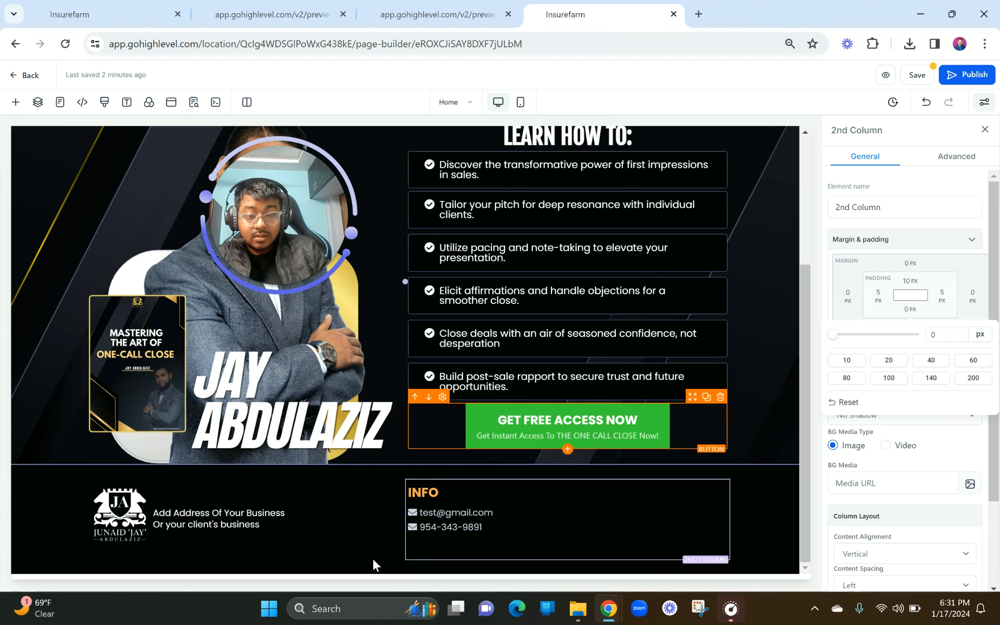
Set the bottom padding of the footer's first column, containing the logo and address, to 0 px
click(331, 537)
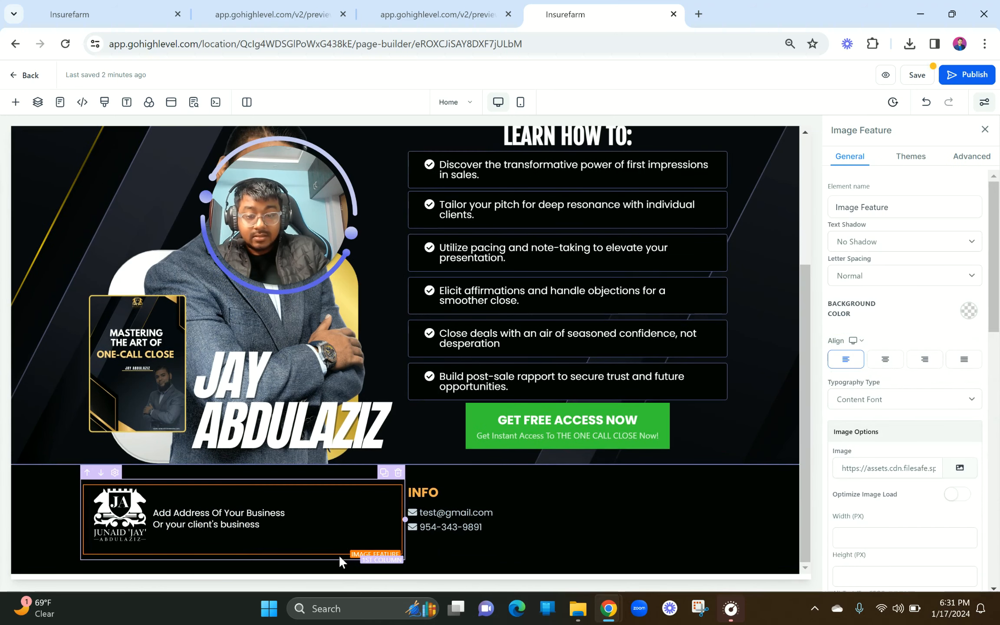
click(338, 555)
click(908, 310)
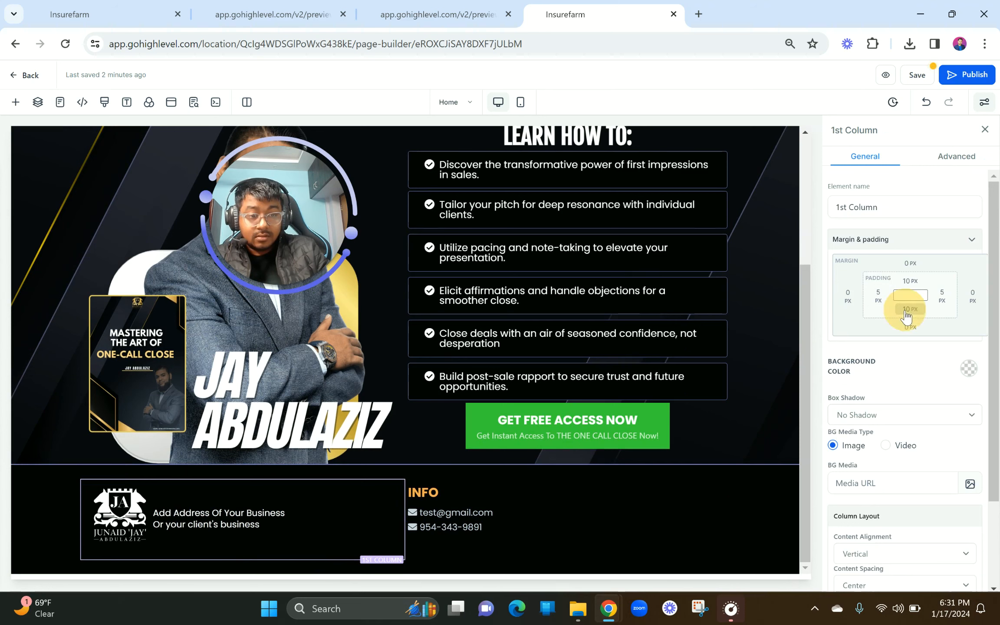
drag(853, 343, 688, 378)
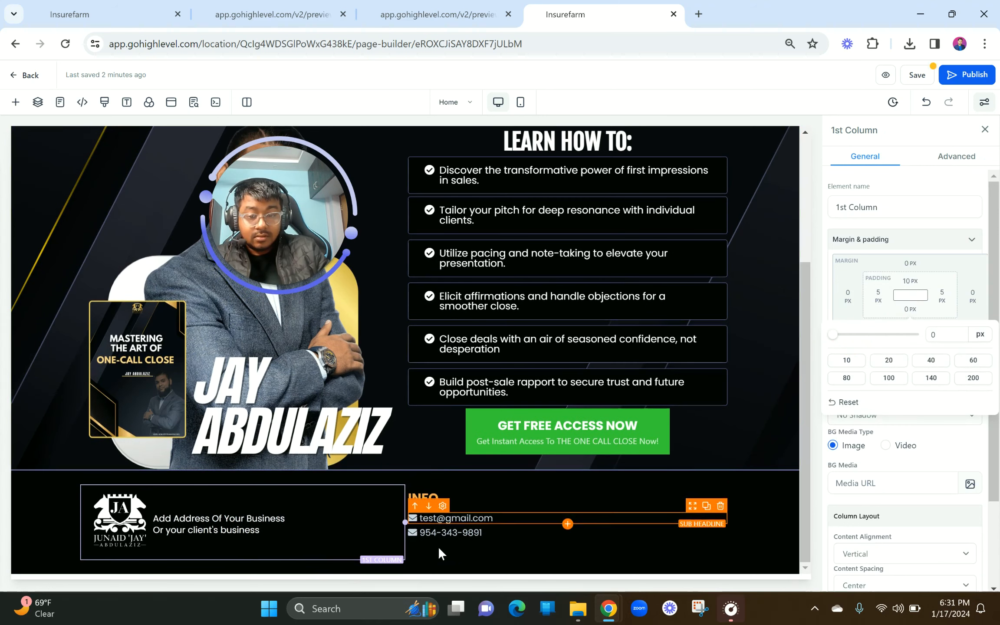
Set the bottom padding of the logo and address image feature to 0 px
click(361, 545)
scroll(933, 390, down, 10)
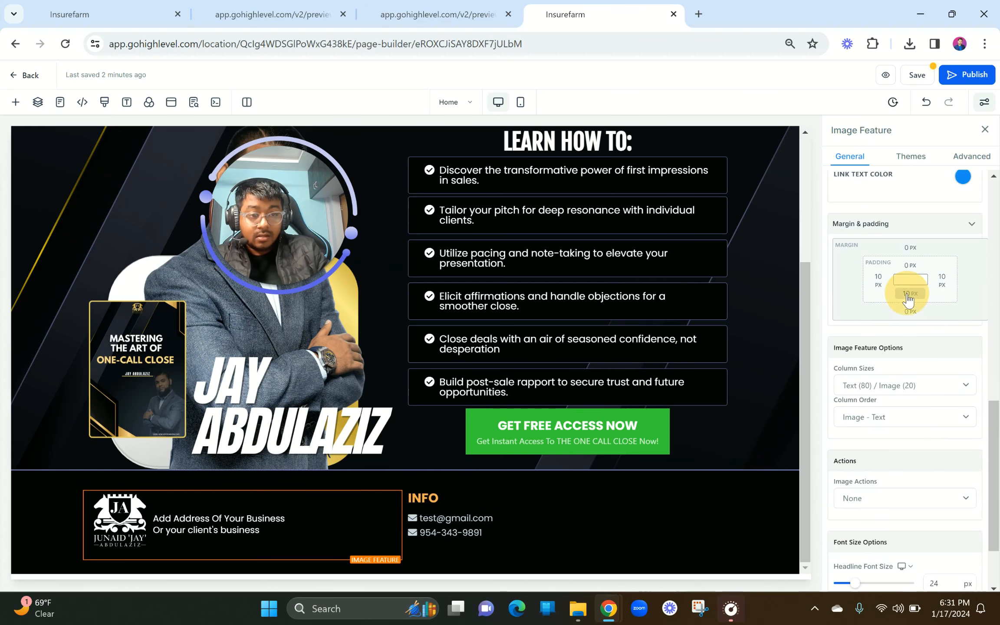
click(909, 297)
drag(848, 322, 782, 314)
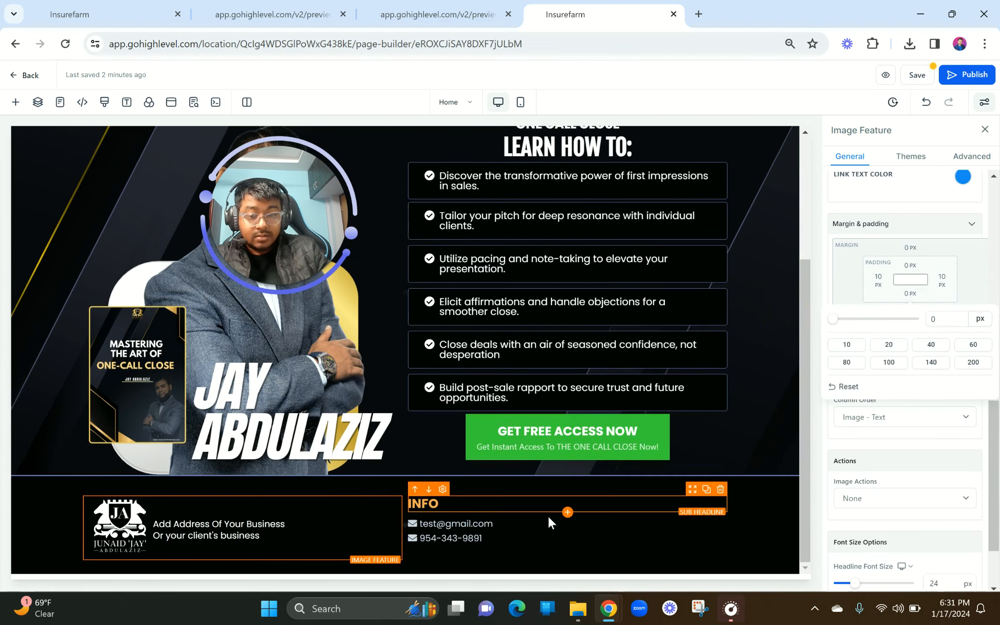
click(523, 543)
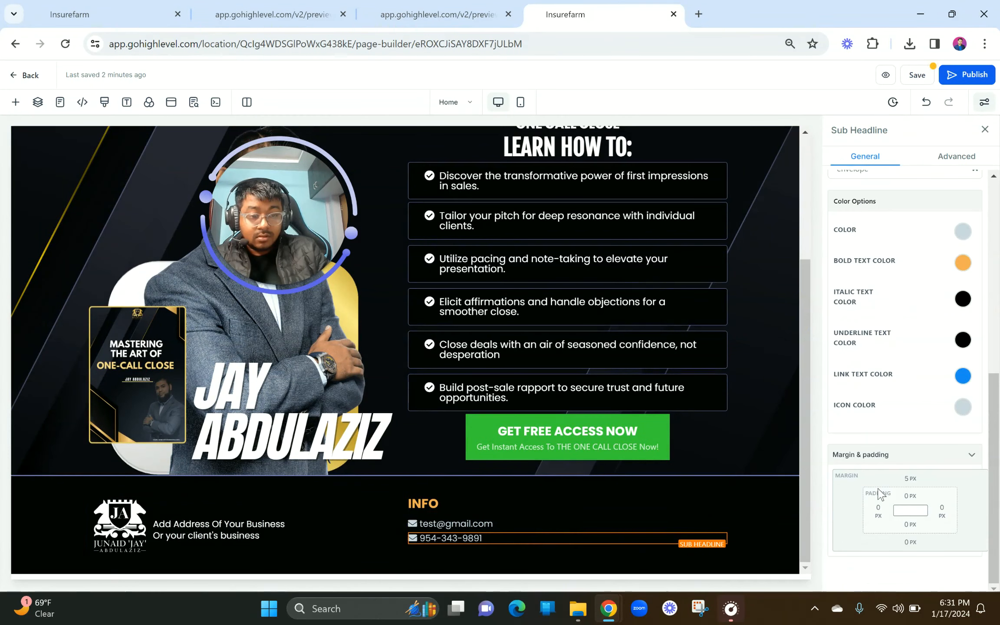
click(510, 557)
scroll(950, 405, up, 2)
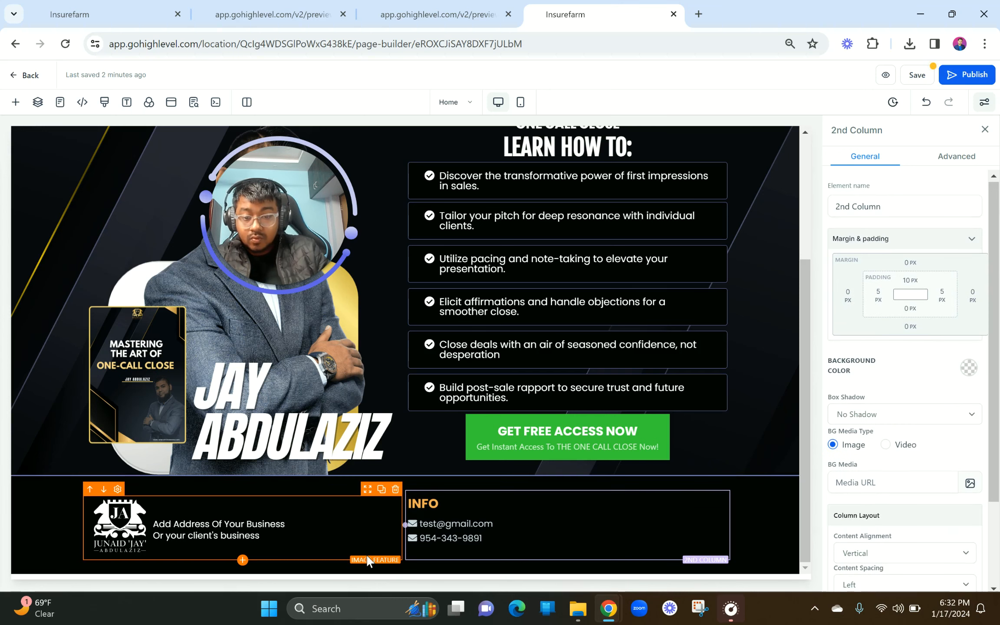
click(365, 553)
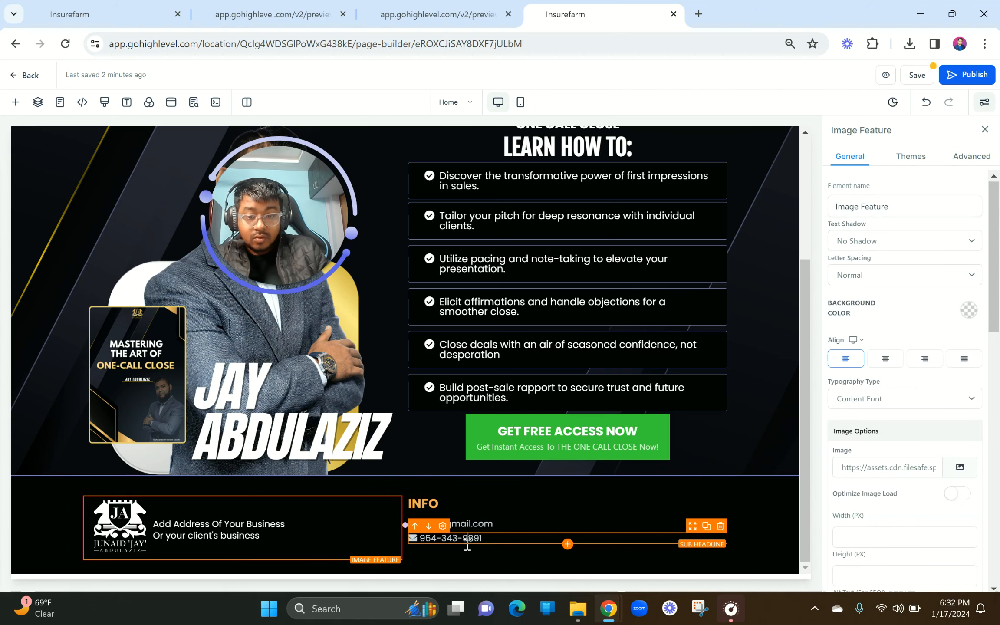
click(451, 525)
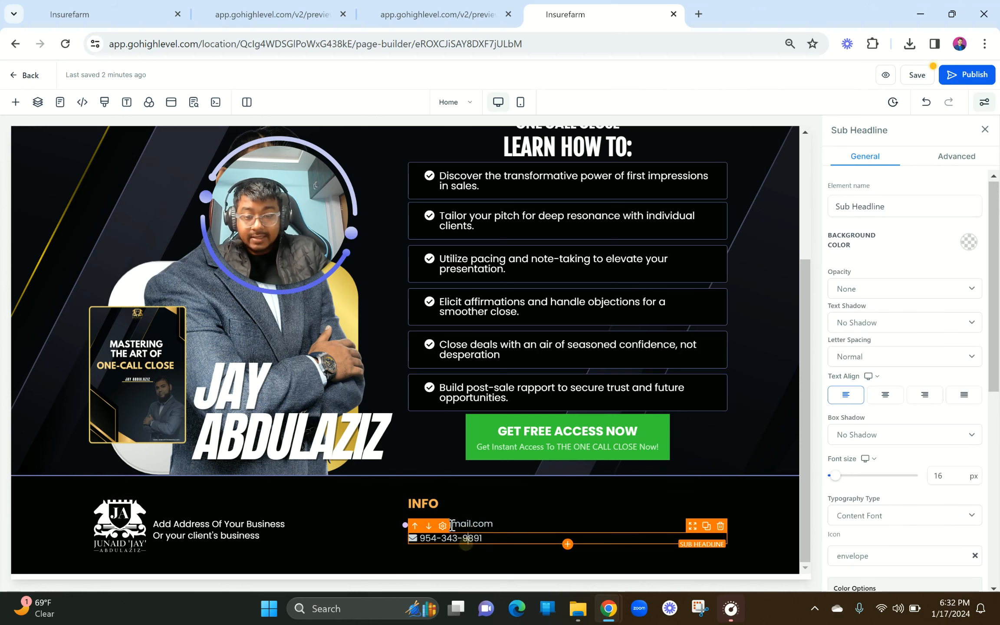
Add a one-column row below the footer's logo and INFO row
click(403, 570)
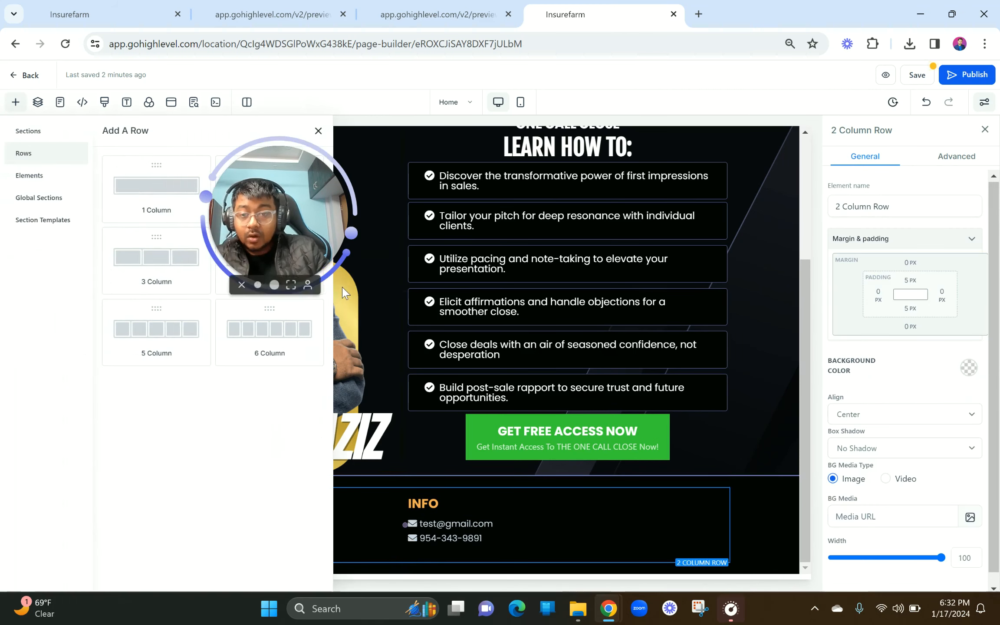
click(159, 202)
scroll(491, 405, down, 3)
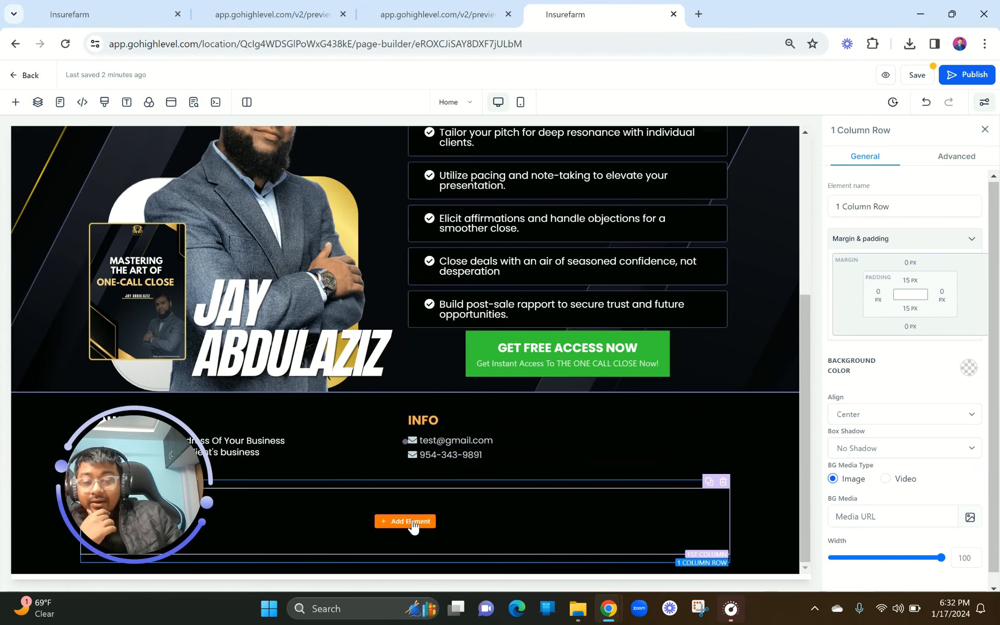
Add a Social Icons element to the footer's empty one-column row
click(409, 519)
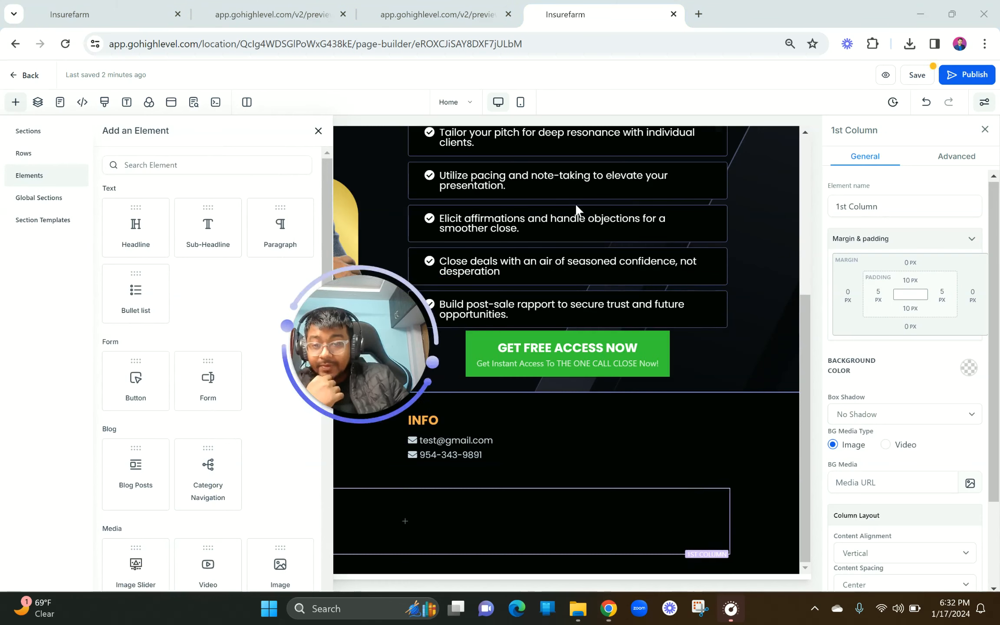
click(243, 158)
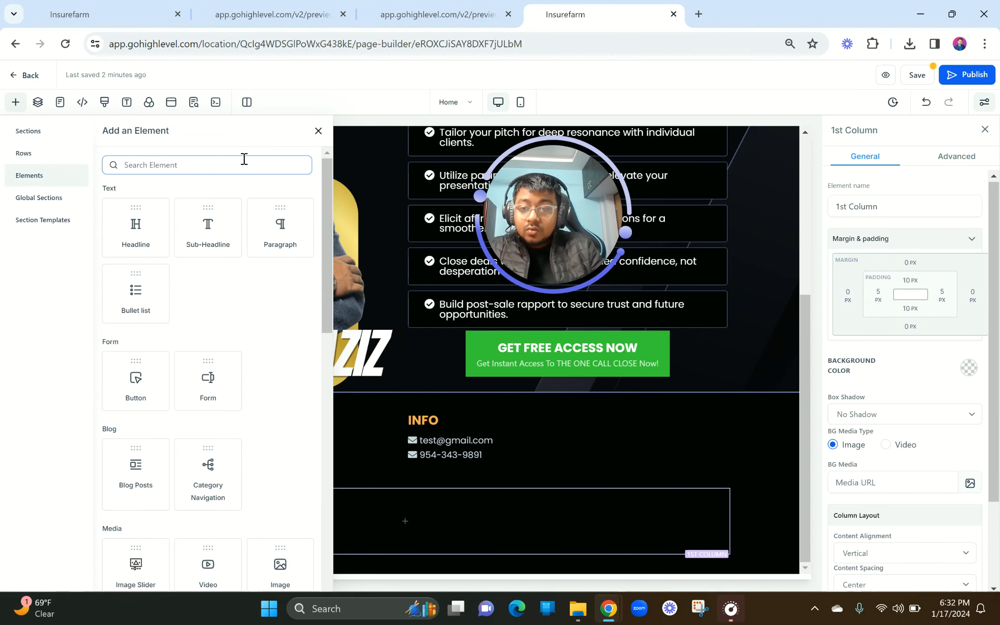
text(soci)
click(135, 232)
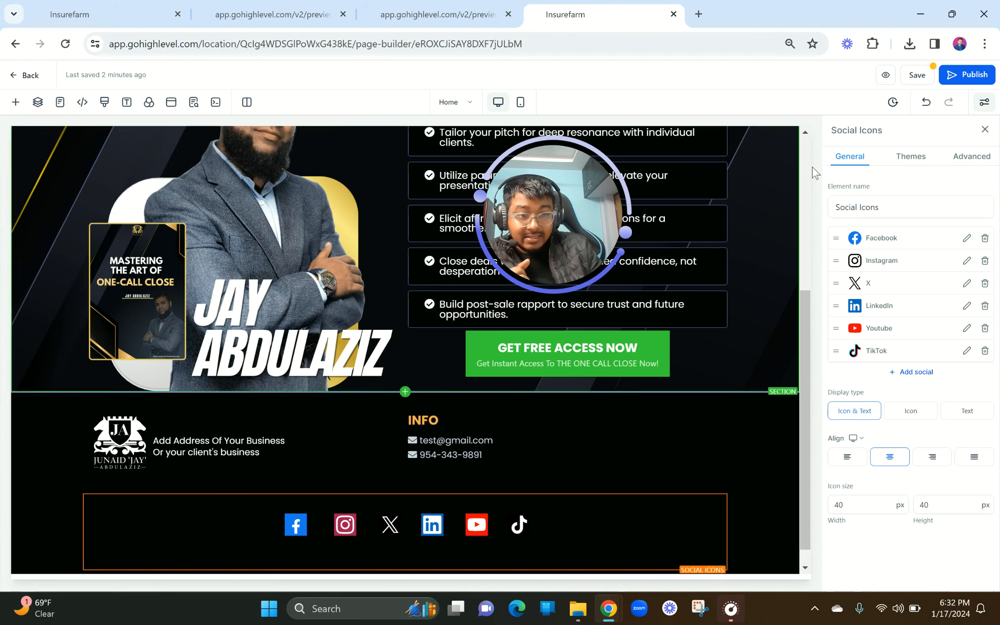
Add a Google Plus icon to the Social Icons element with the placeholder link "bbbb", opening in the current window
click(916, 373)
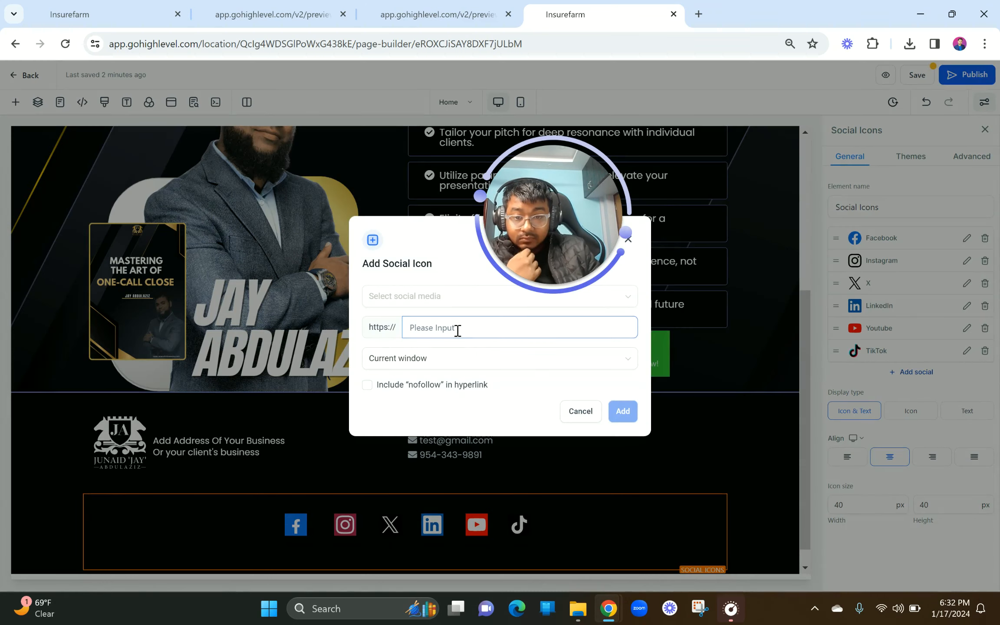
drag(515, 256, 177, 262)
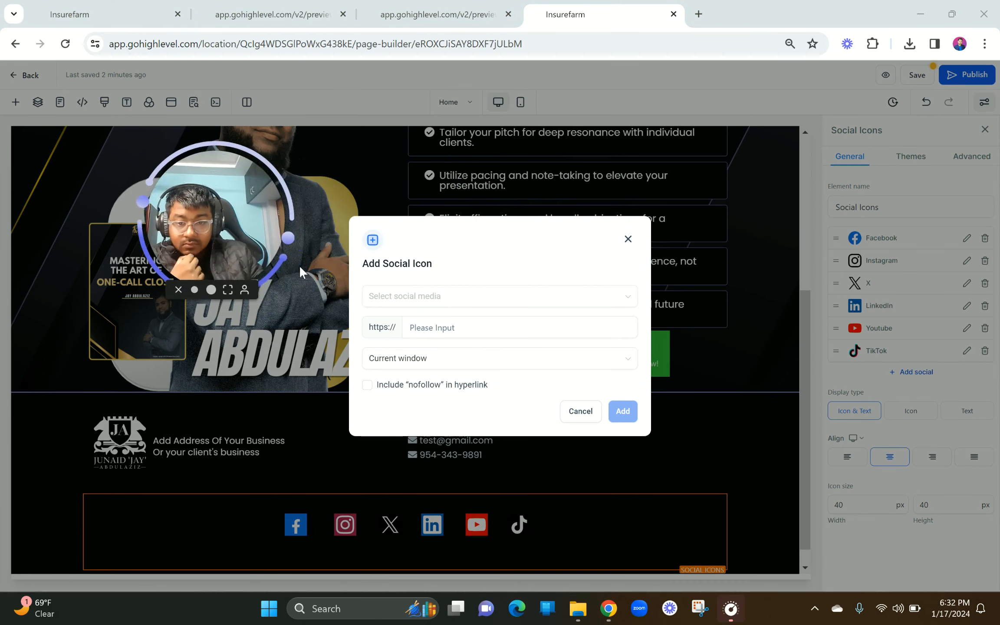
click(409, 306)
scroll(439, 386, down, 3)
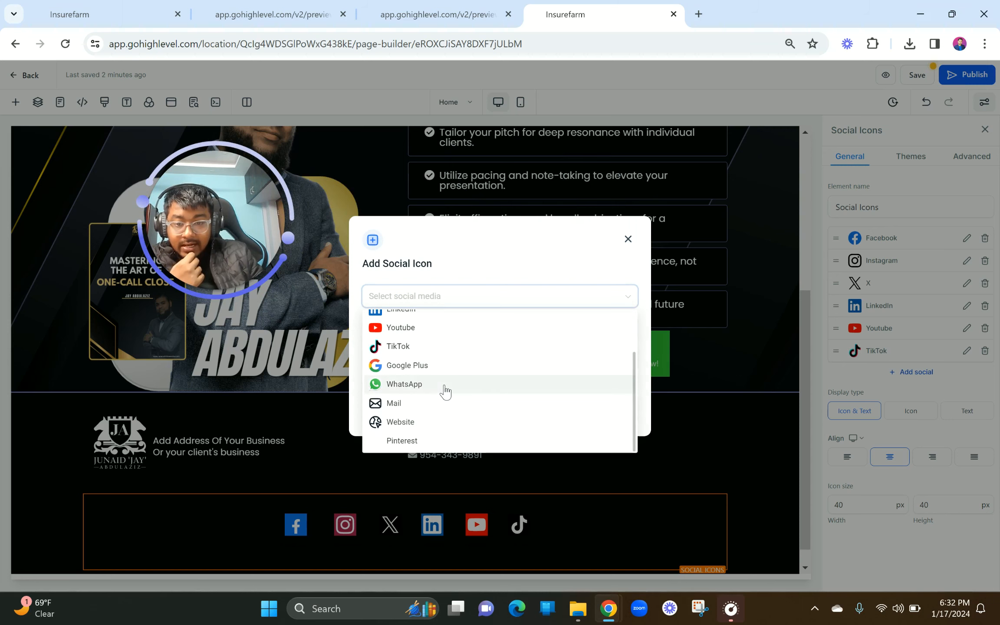
scroll(469, 345, up, 3)
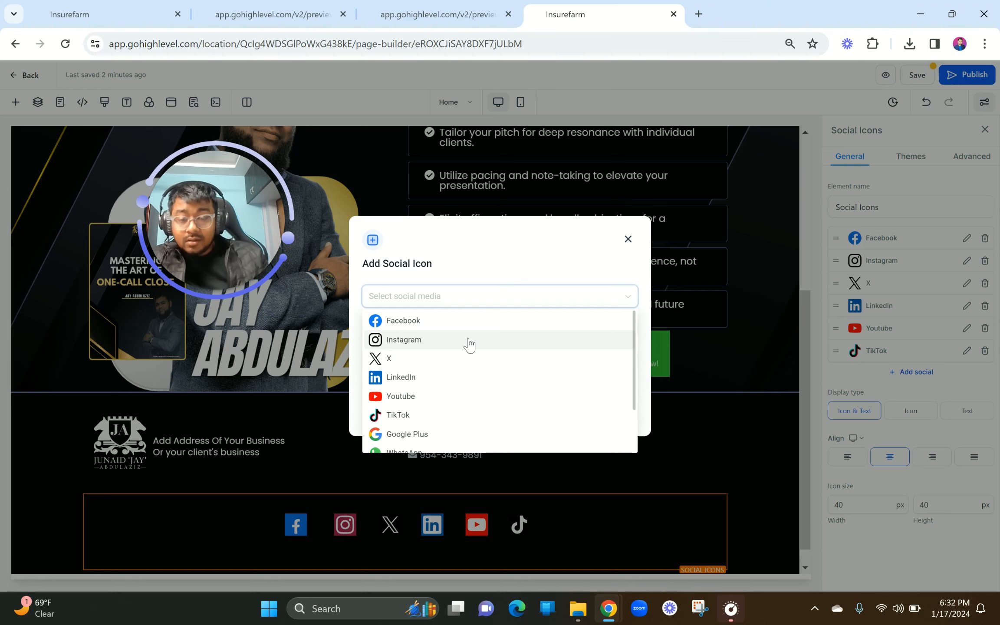
scroll(469, 345, down, 2)
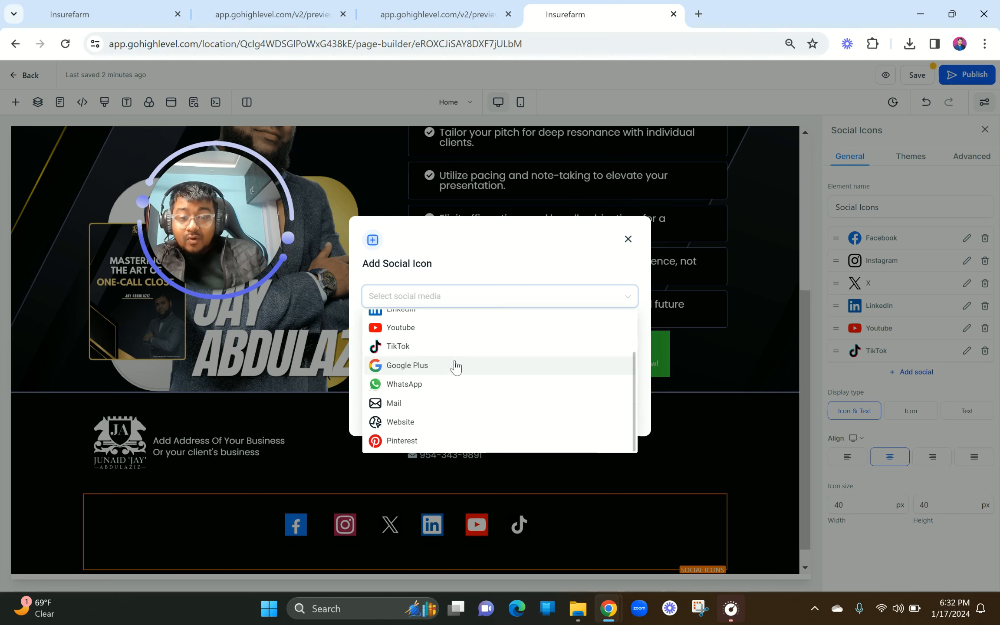
click(456, 366)
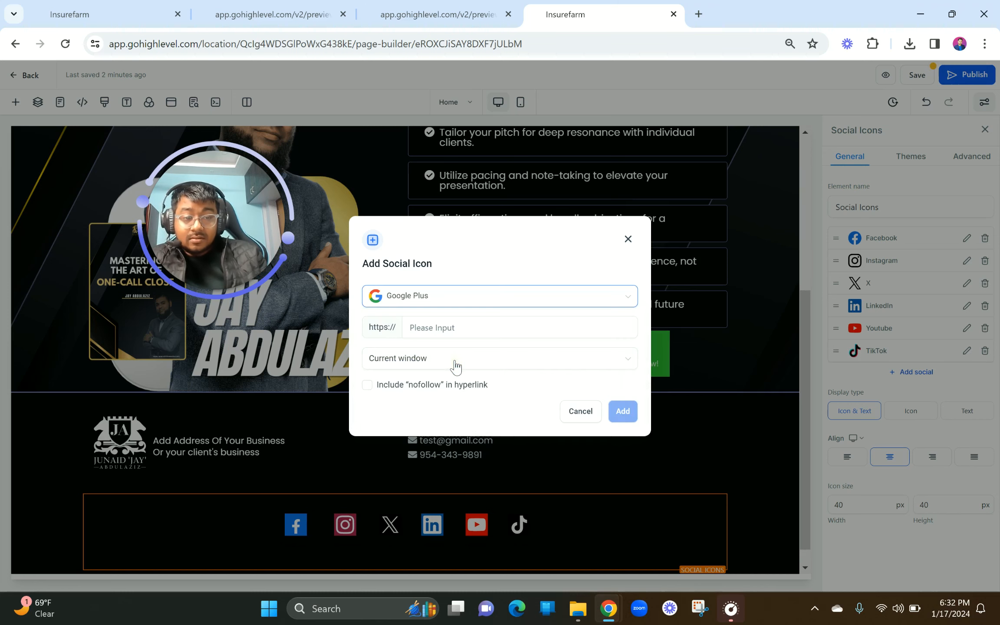
click(482, 326)
text(bbbb)
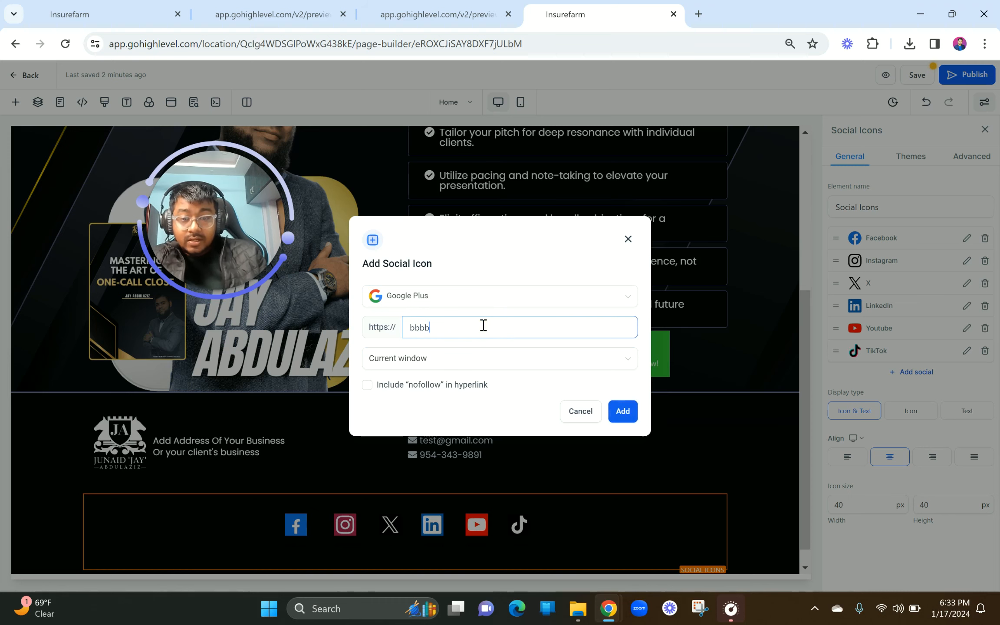
click(623, 411)
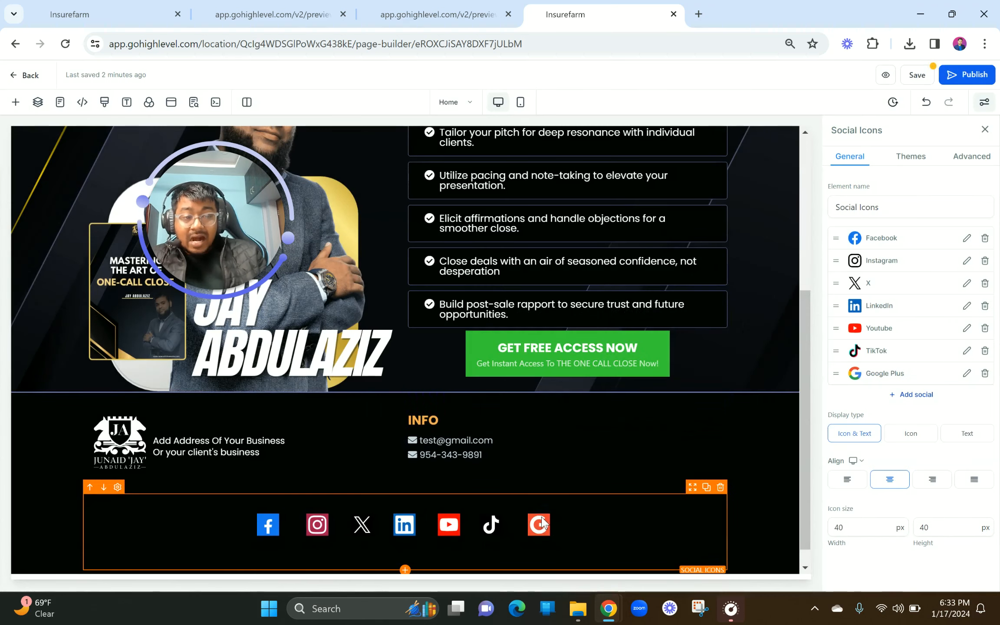
Delete the Social Icons element from the footer's one-column row
scroll(545, 526, up, 5)
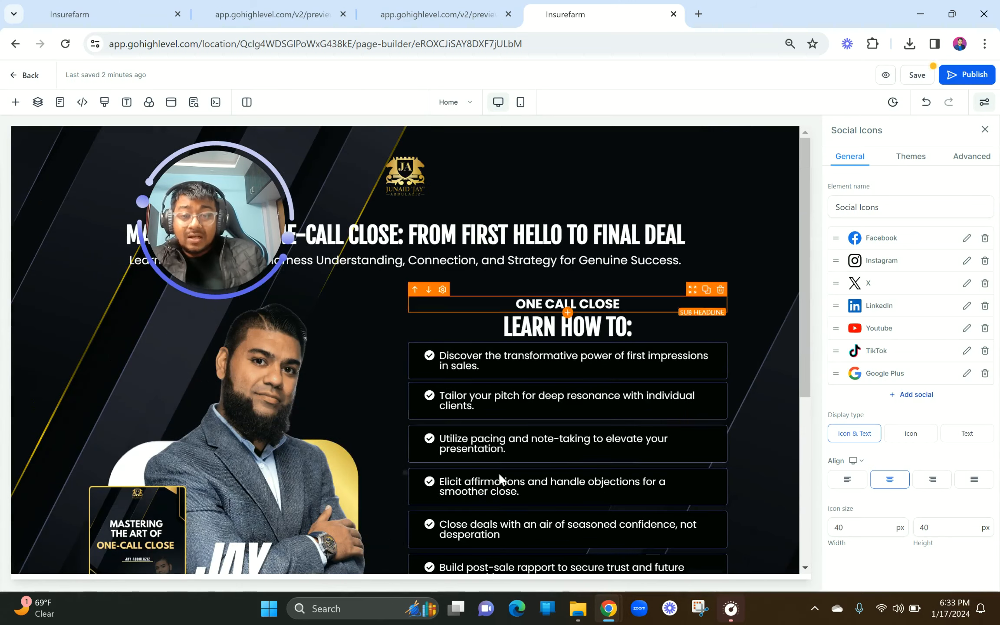
scroll(510, 477, down, 5)
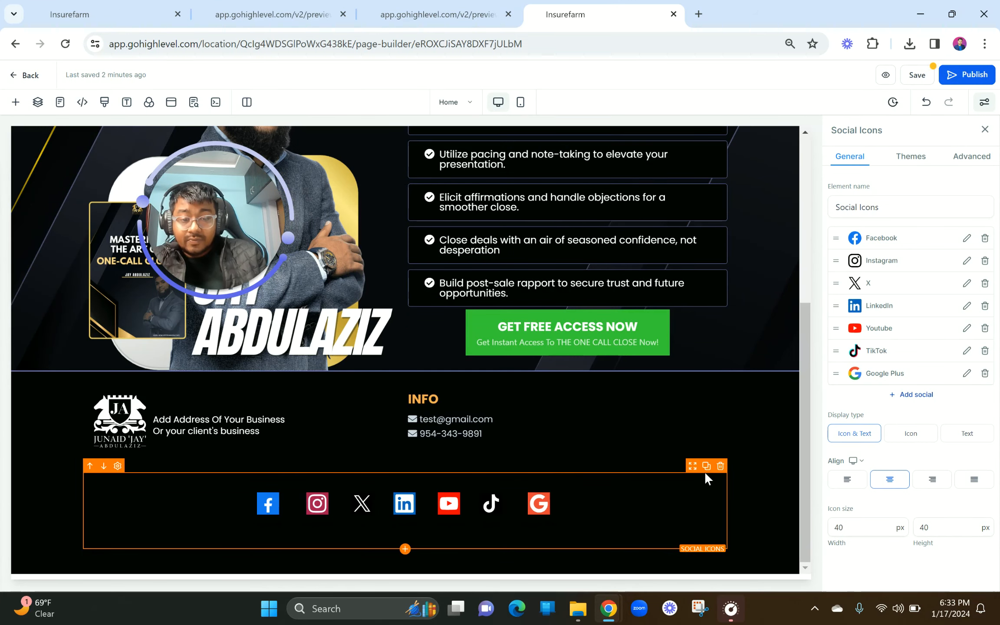
click(720, 467)
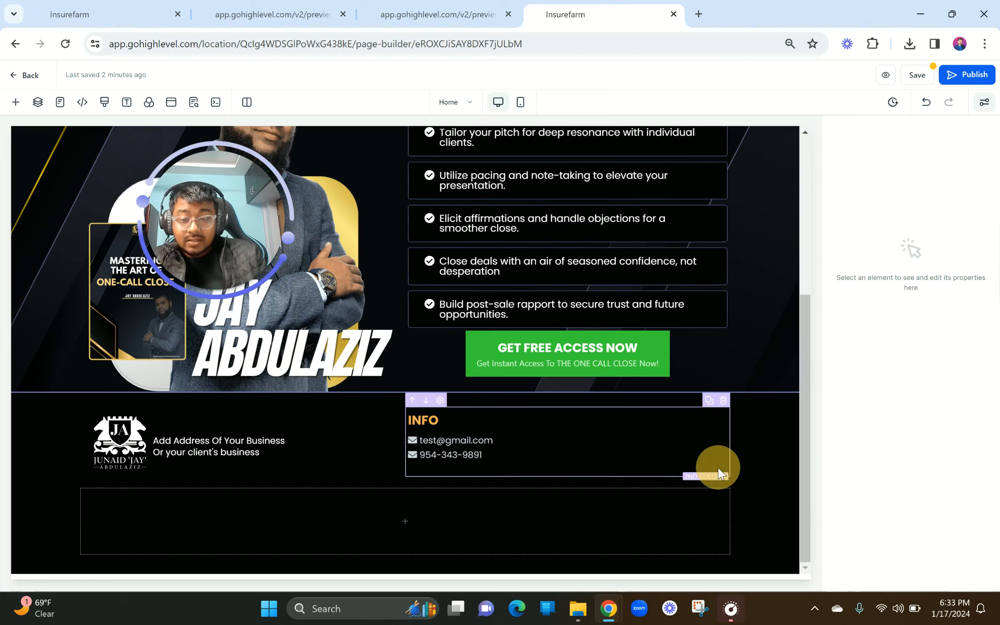
Find the Image element and add it to the footer's empty one-column row
click(406, 523)
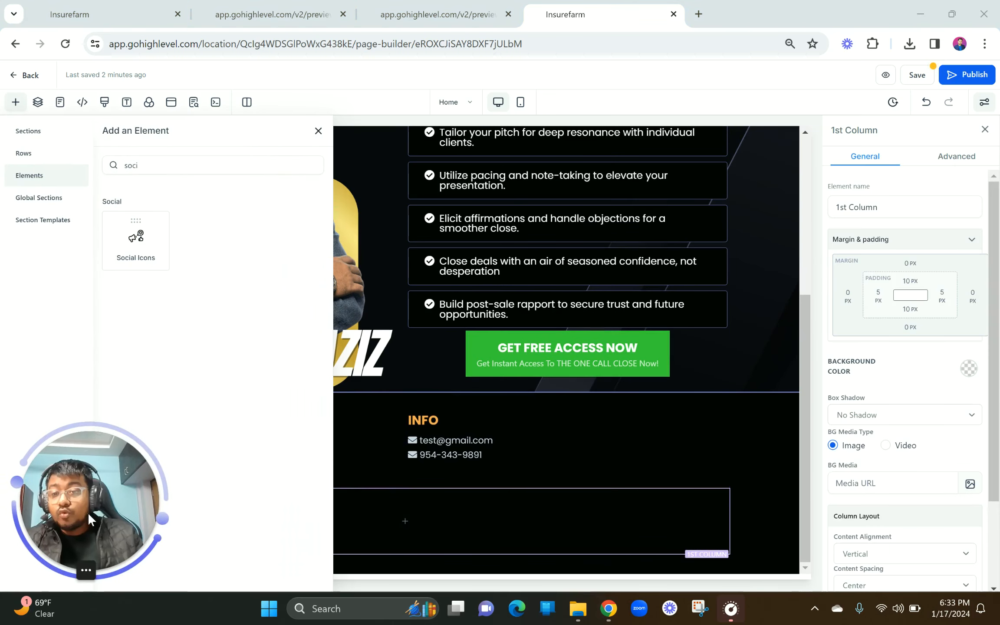
double_click(140, 157)
text(imag)
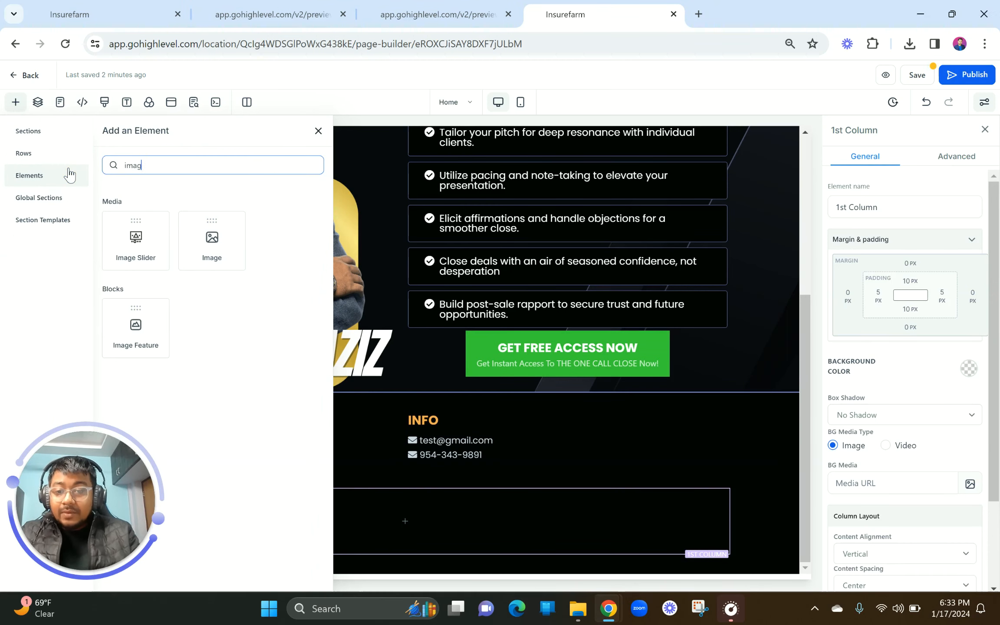
text(e)
click(204, 231)
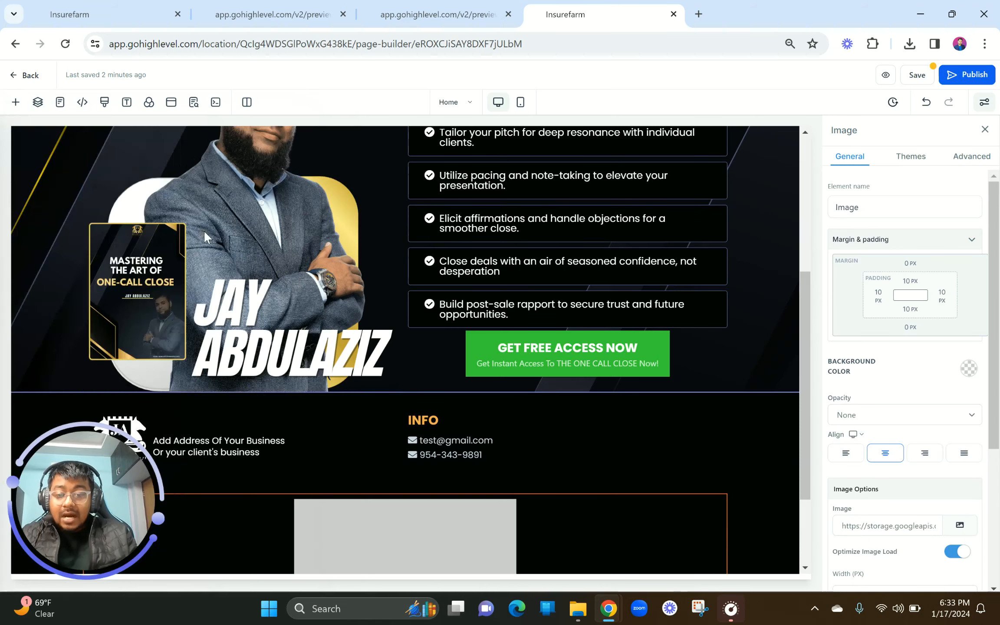
Set the new image to the gold LinkedIn icon from the media library, 40 px wide, with Optimize Image Load off
click(957, 554)
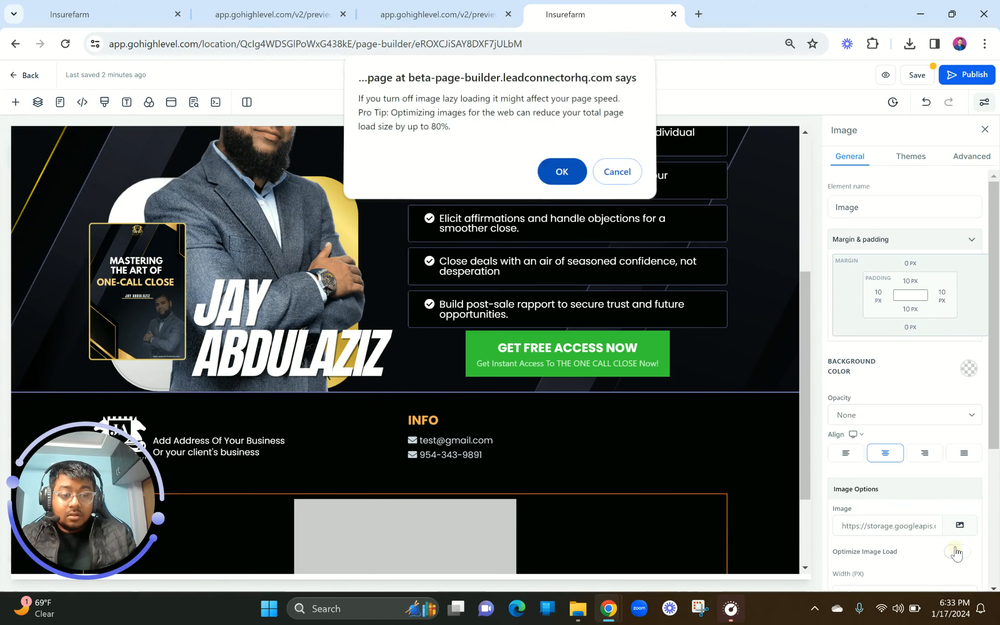
key(Return)
scroll(920, 495, down, 5)
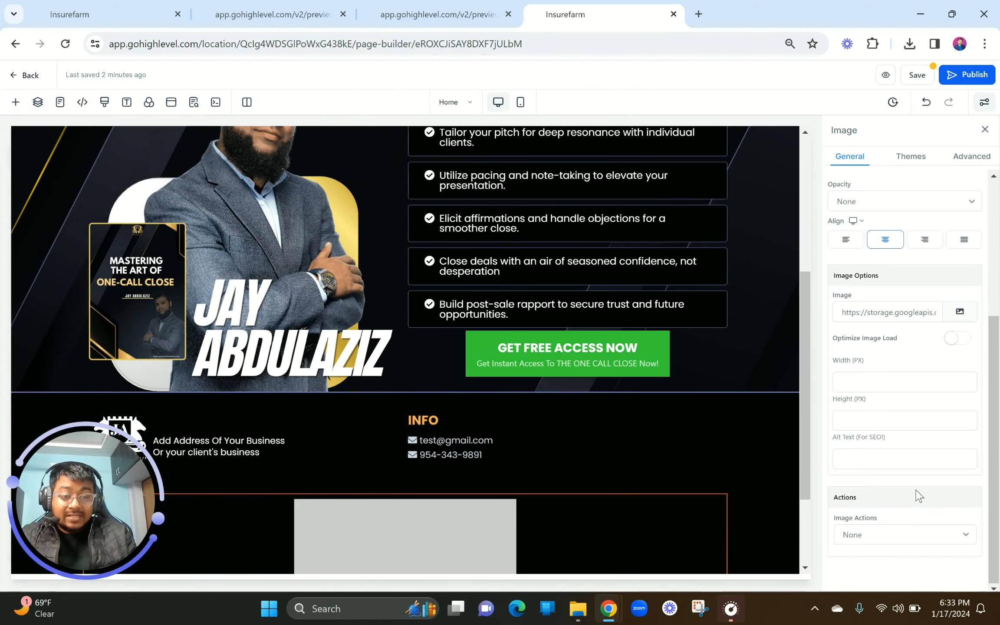
click(866, 384)
text(40)
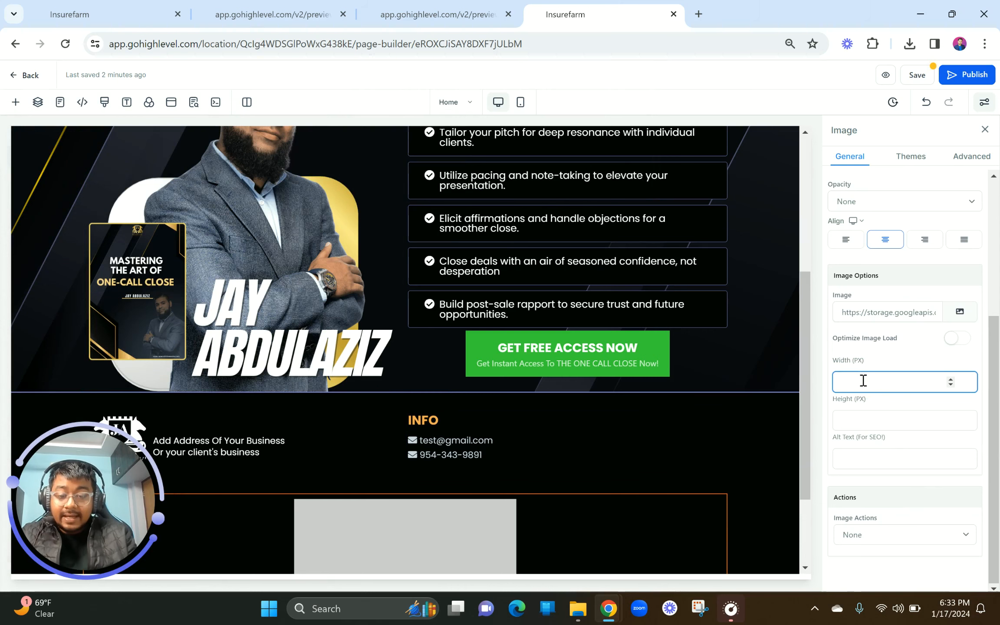
click(960, 313)
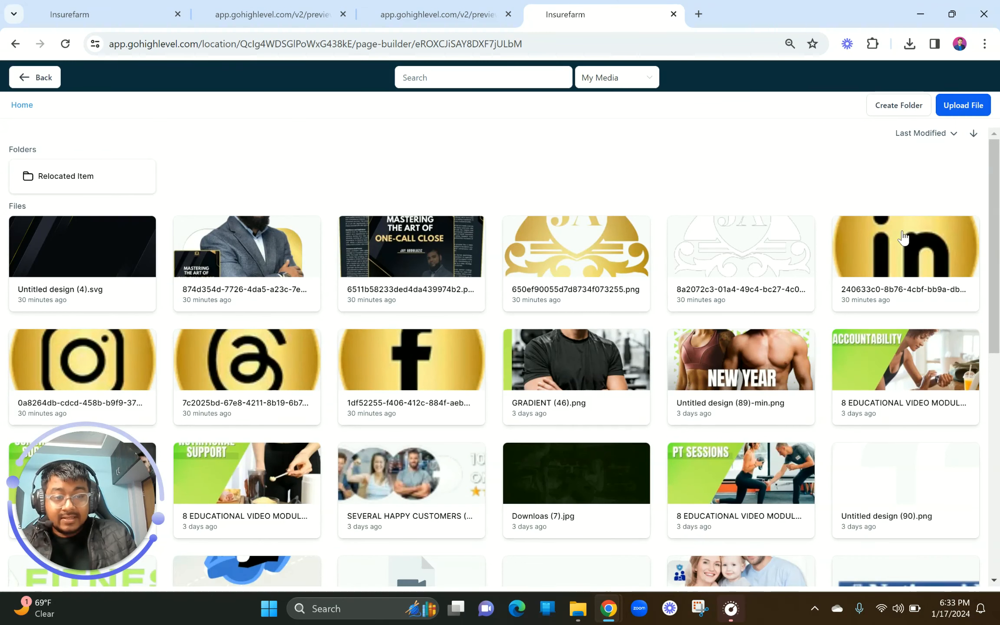
click(903, 237)
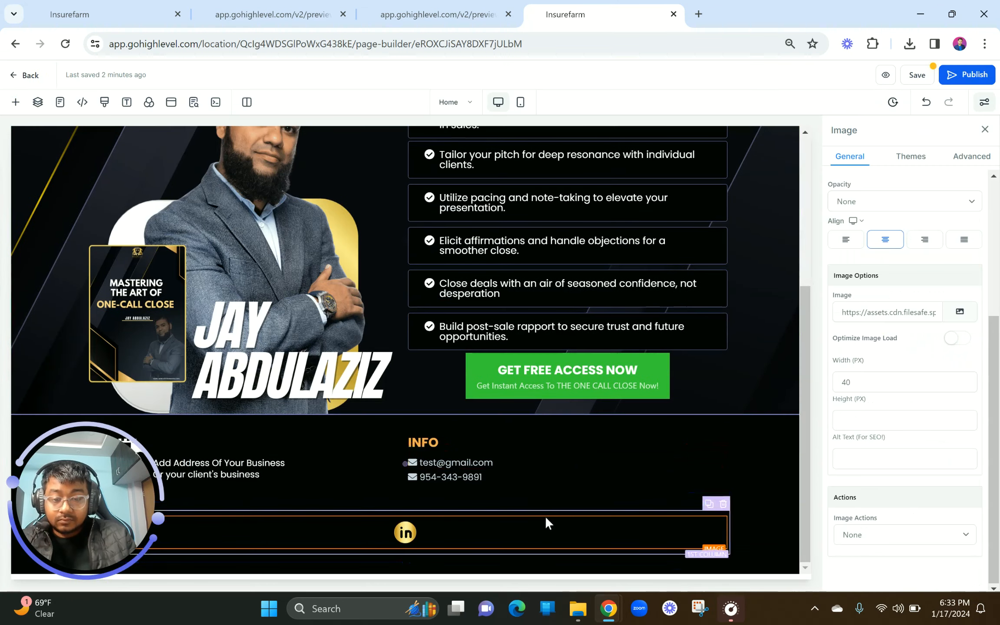
Set the content alignment of the column holding the LinkedIn icon to Horizontal
click(701, 514)
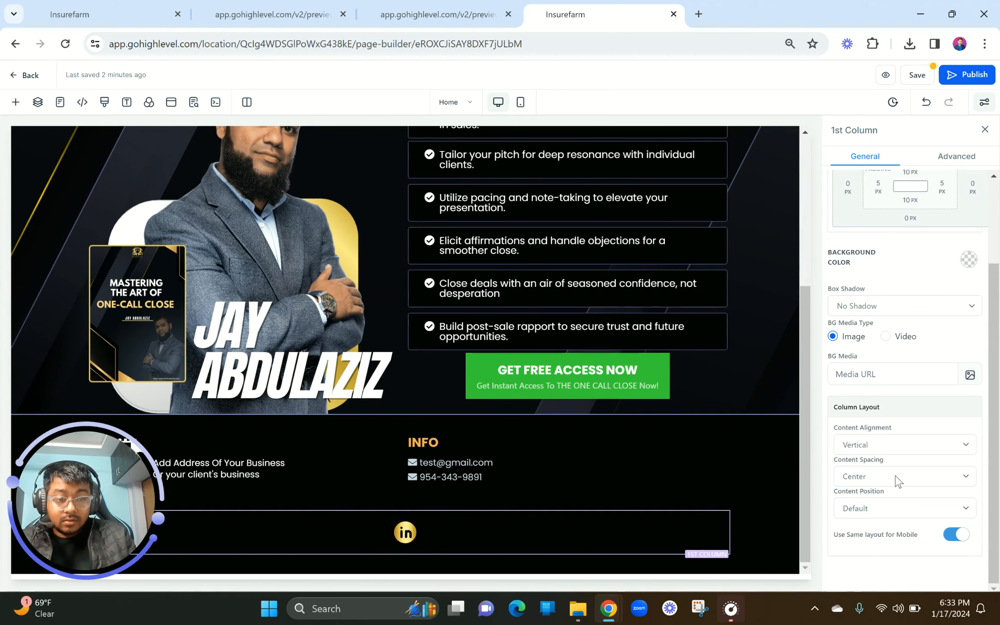
click(898, 481)
click(866, 447)
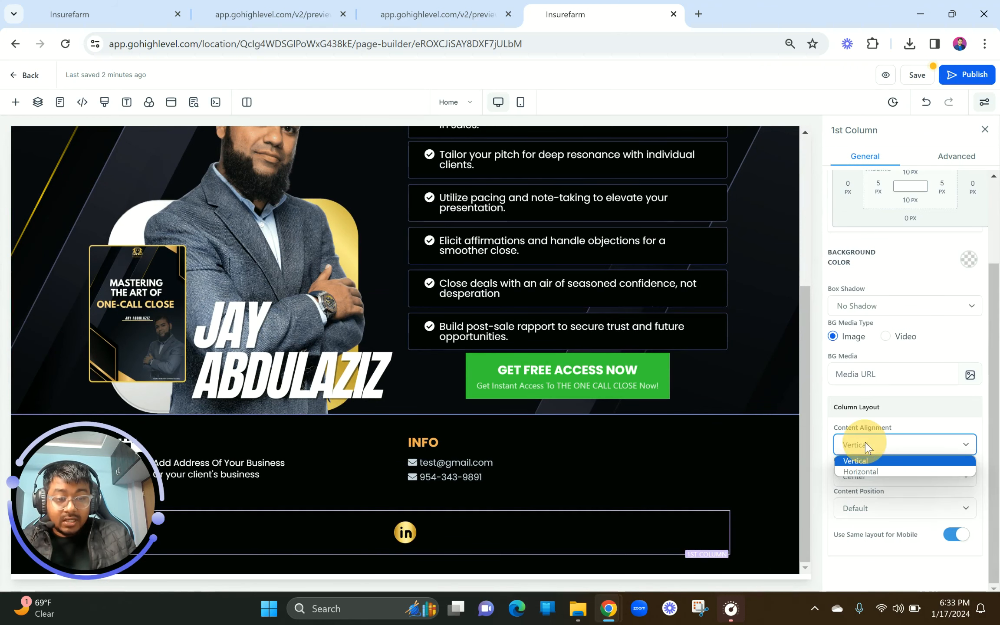
click(863, 472)
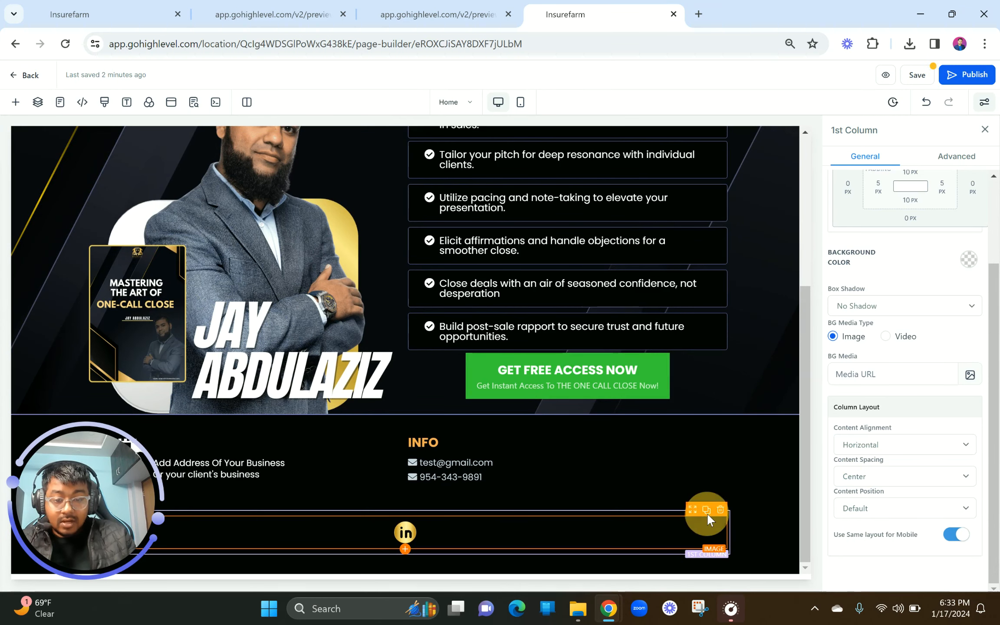
Duplicate the LinkedIn icon image to make four icons side by side, deleting the surplus copy
click(706, 510)
click(708, 509)
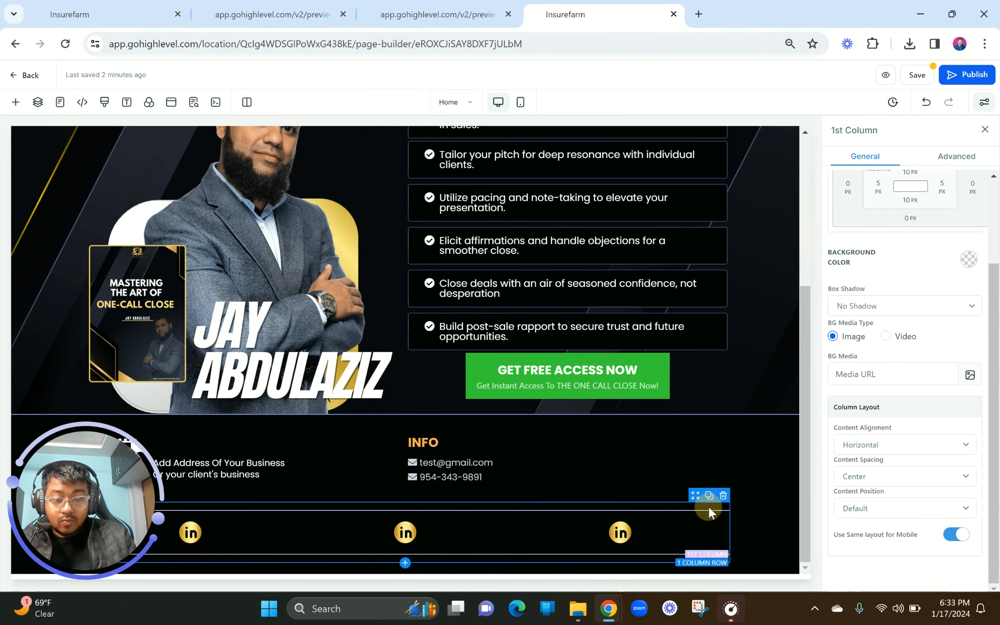
click(709, 507)
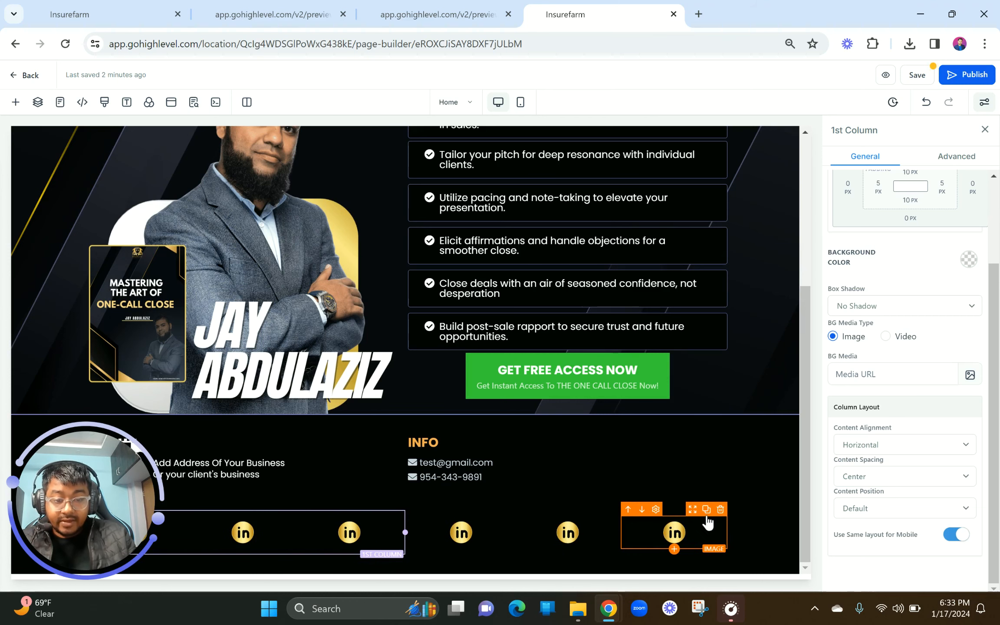
click(721, 510)
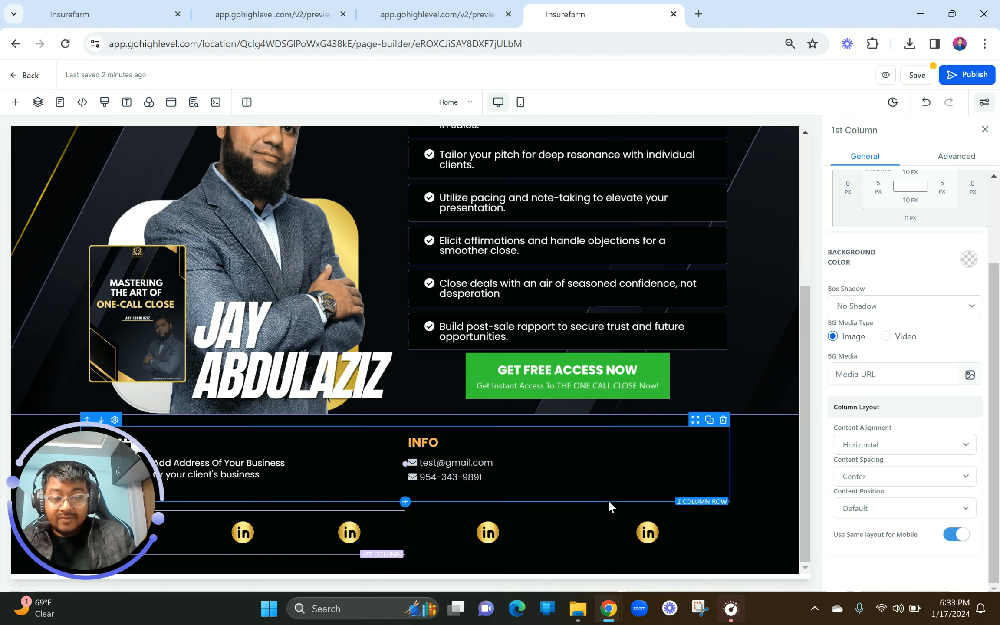
Narrow the footer's social icon row to a width of 53 and delete its surplus last LinkedIn icon
click(603, 557)
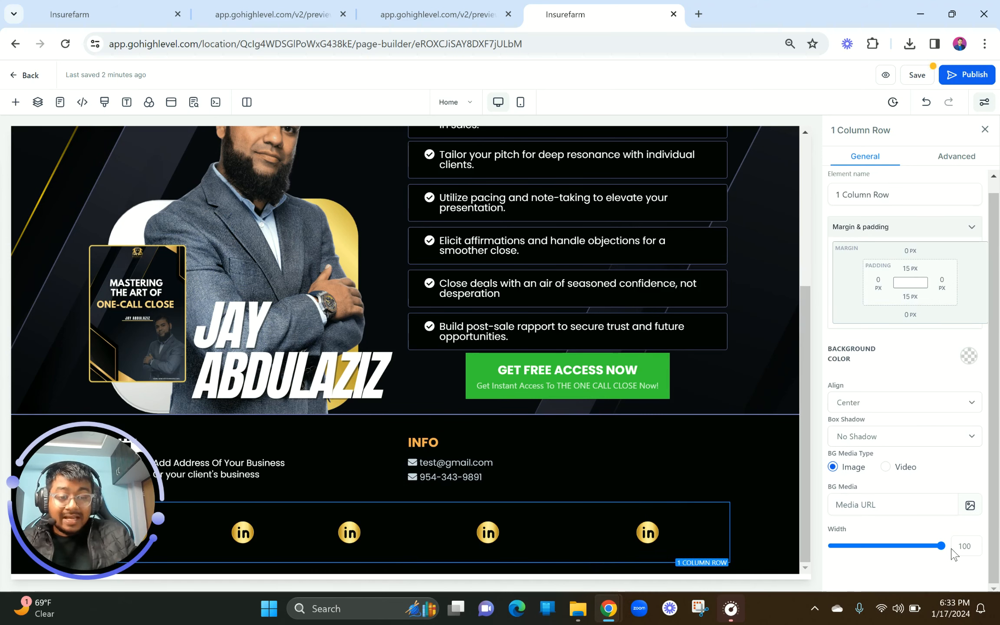
drag(941, 546, 868, 547)
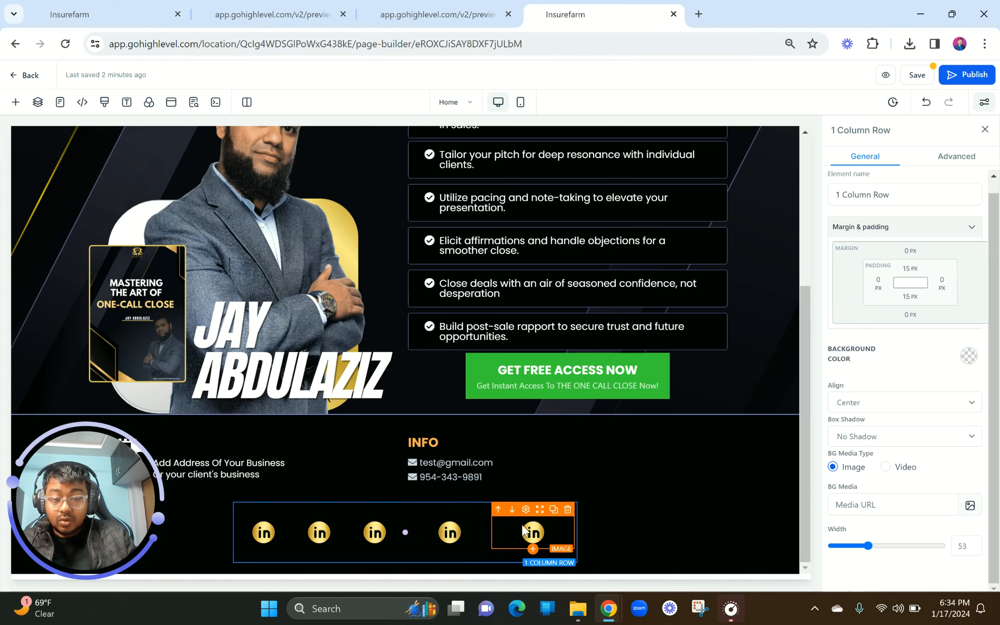
click(567, 509)
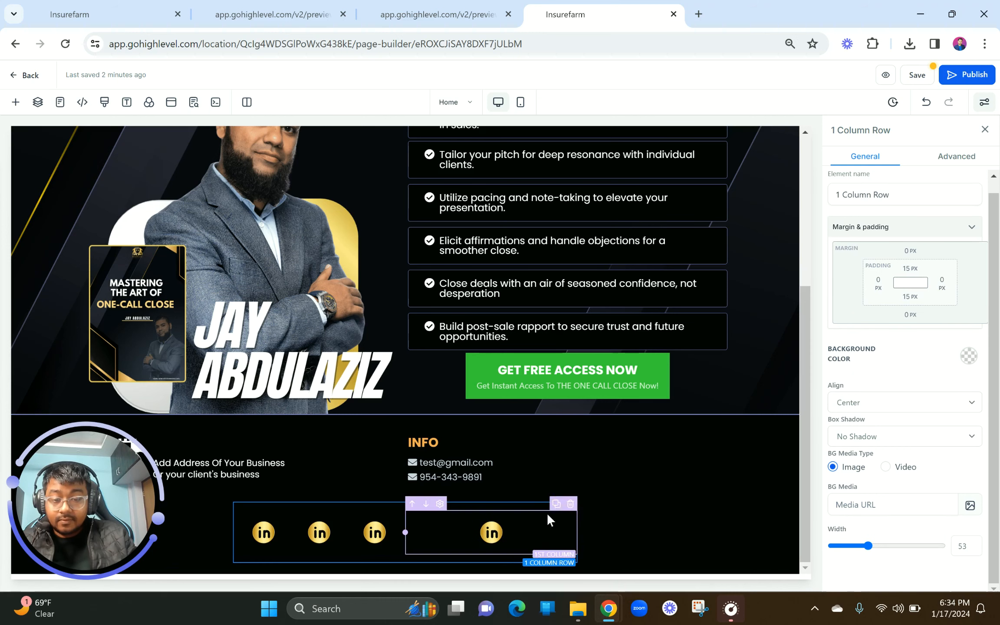
Widen the column holding the first three icons so the four LinkedIn icons are spaced more evenly
click(401, 535)
drag(404, 535, 466, 534)
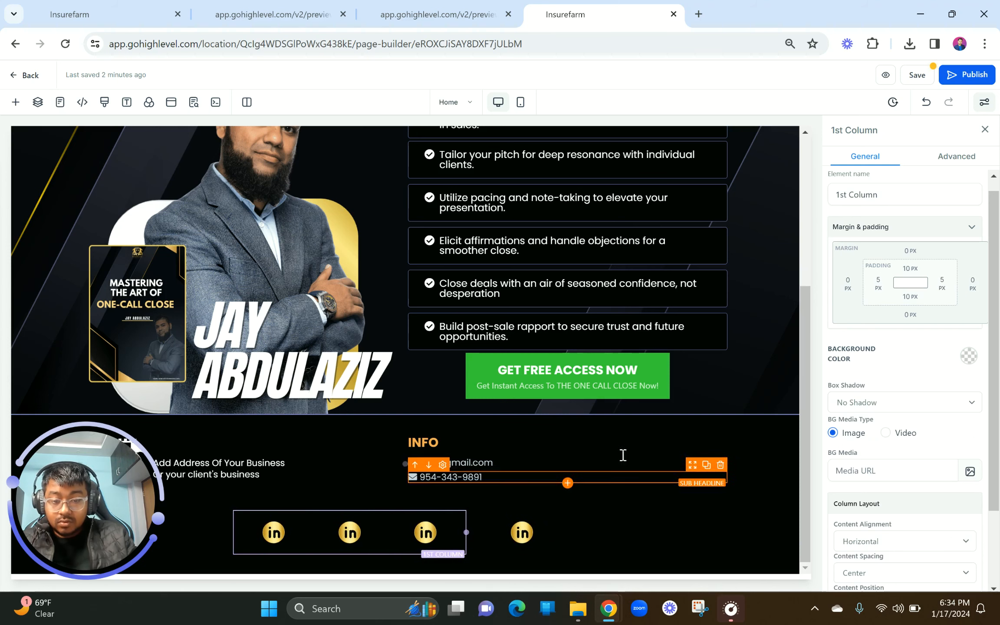
click(607, 408)
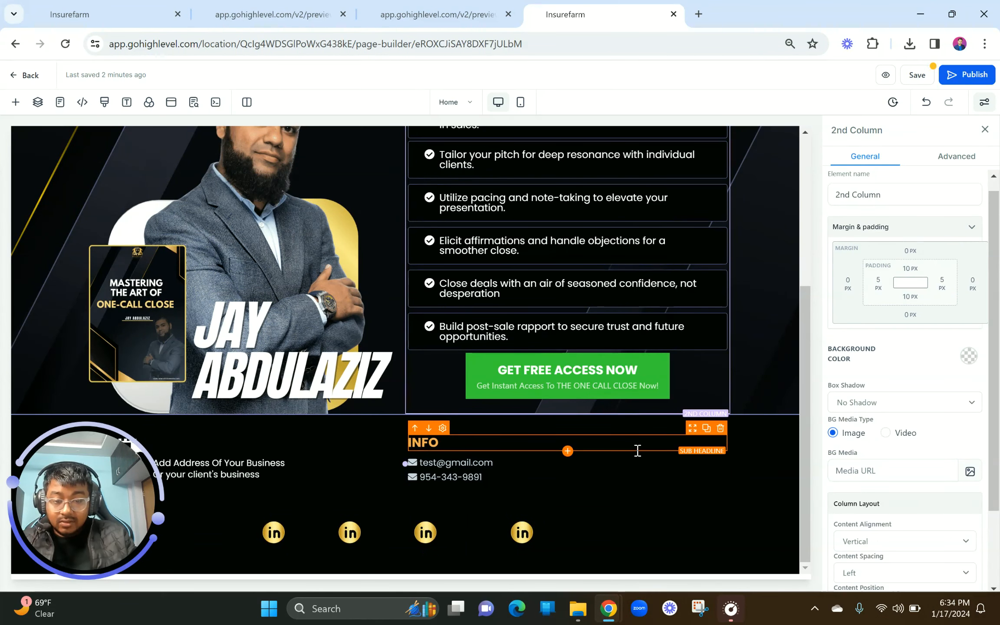
Replace the second, third and fourth LinkedIn icons with the gold Instagram, Threads and Facebook icons from the media library
click(370, 532)
click(960, 512)
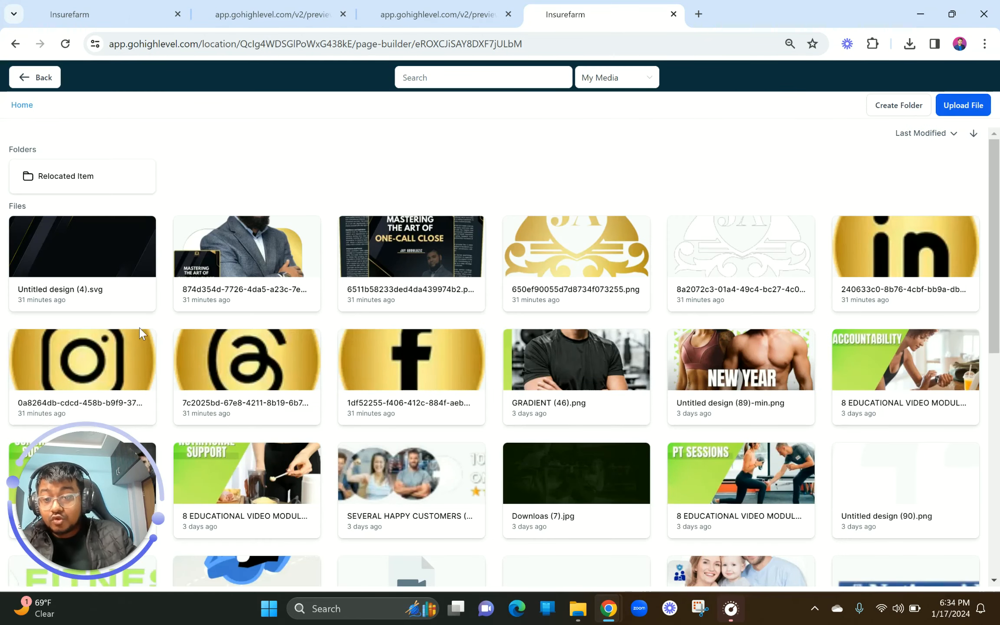
click(94, 372)
click(425, 532)
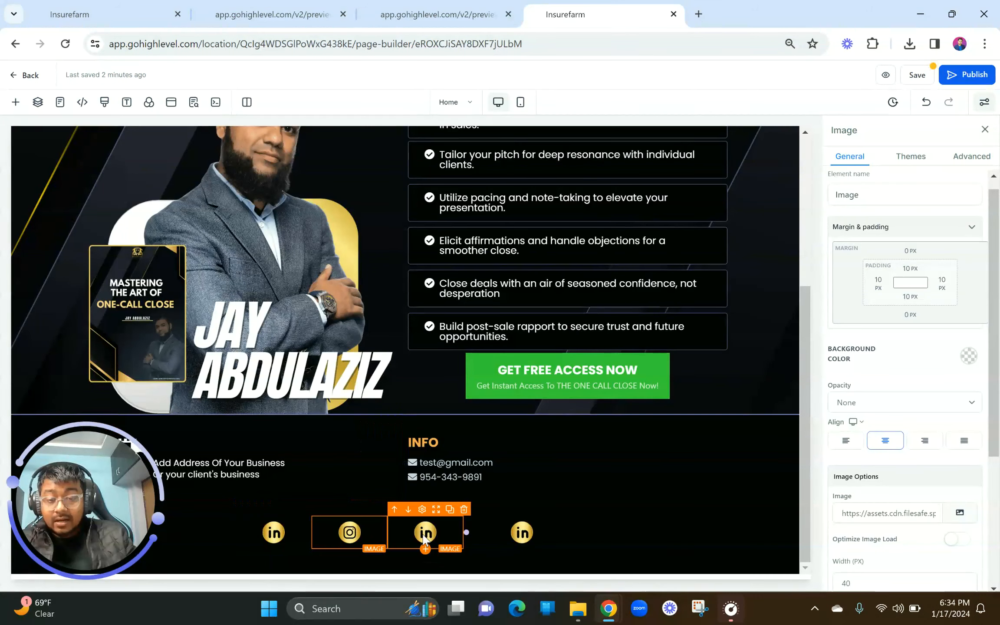
click(960, 513)
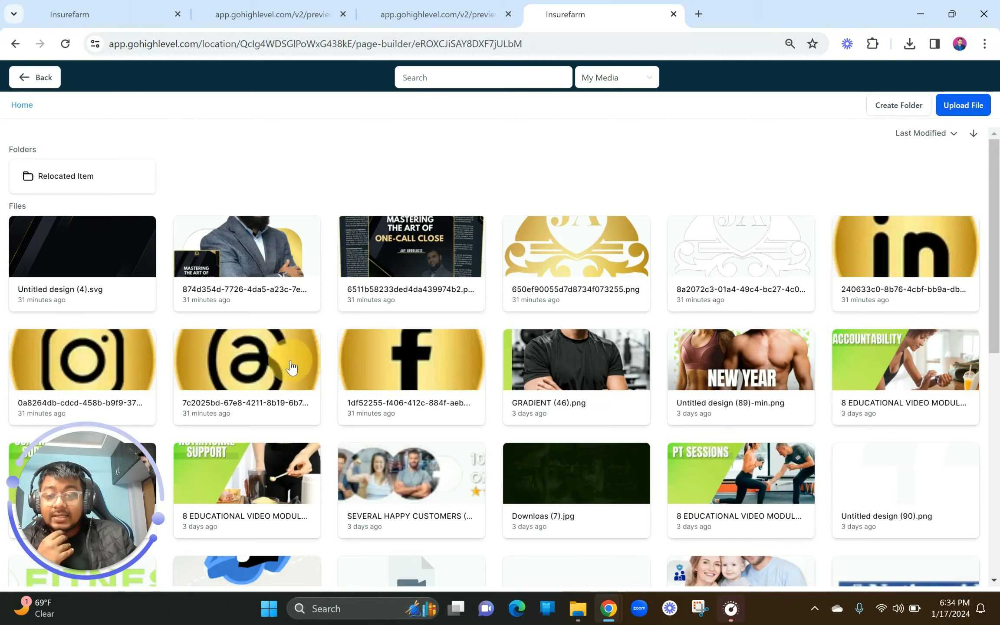
click(304, 367)
click(523, 537)
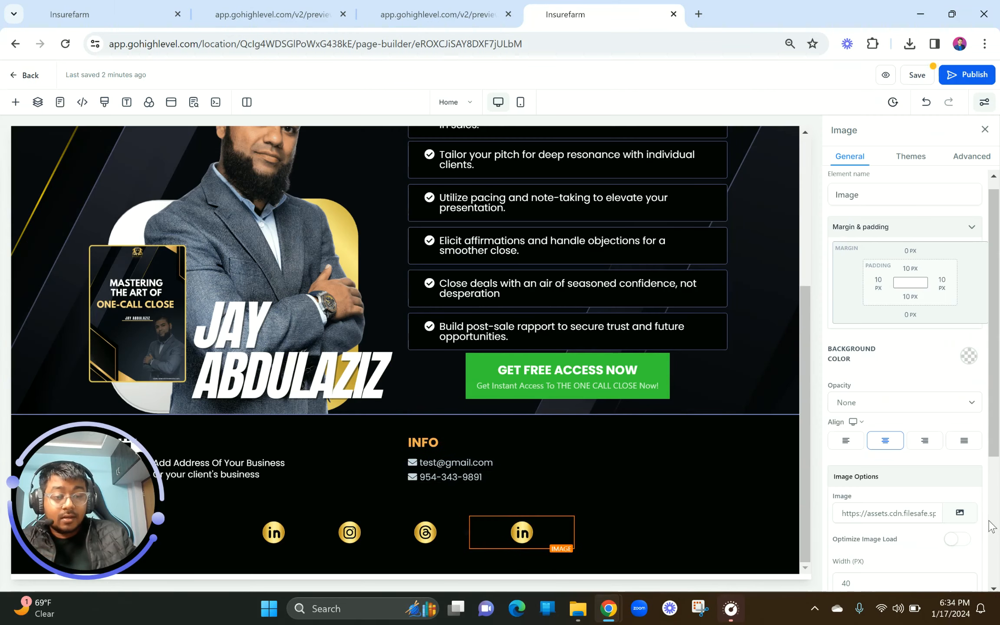
click(960, 513)
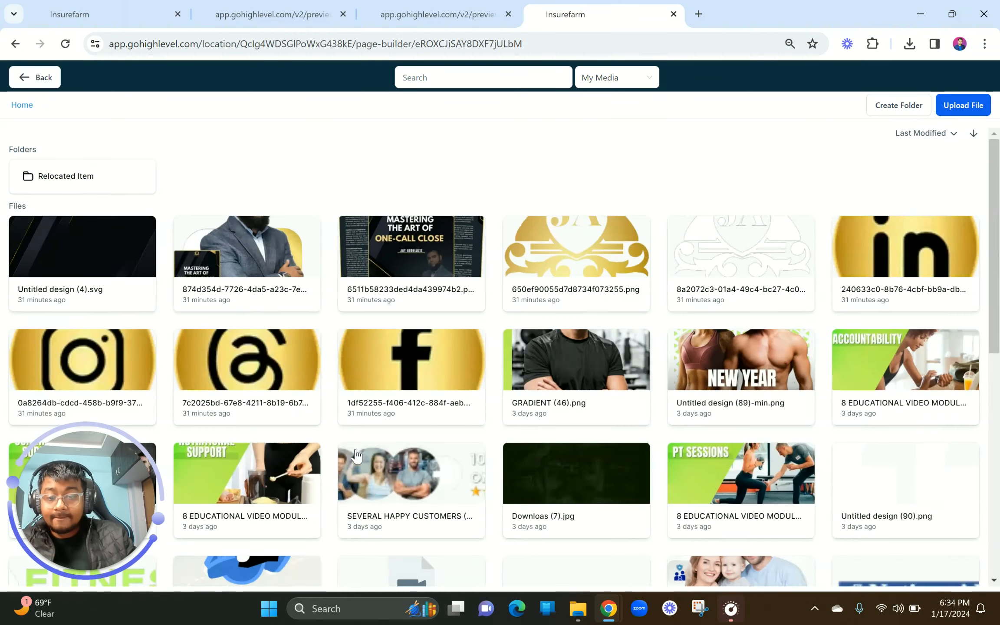
click(419, 336)
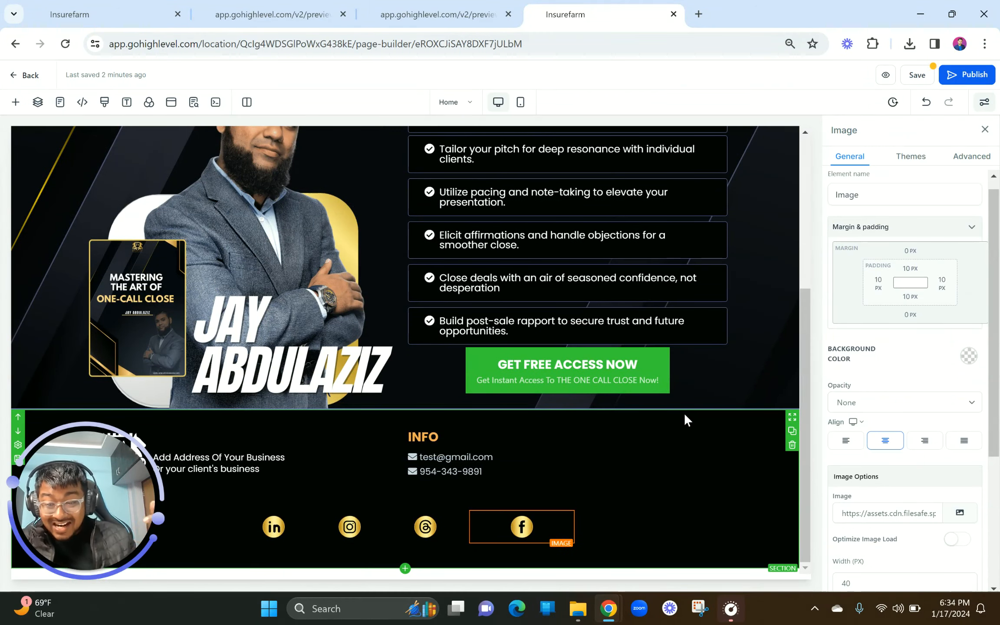
Set the footer LinkedIn icon's image action to Go to website Url
click(276, 533)
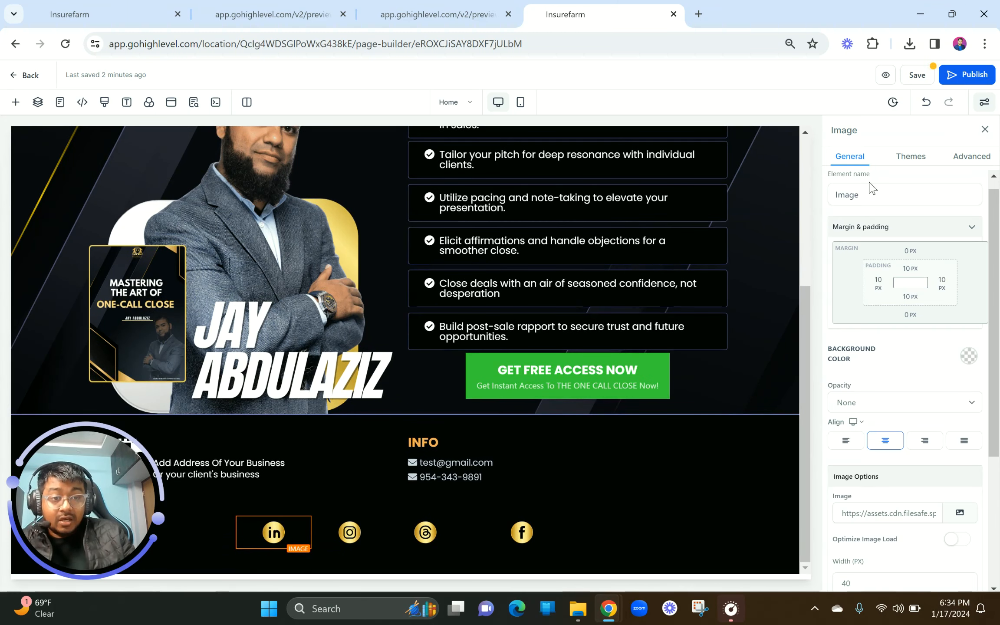
scroll(964, 482, down, 5)
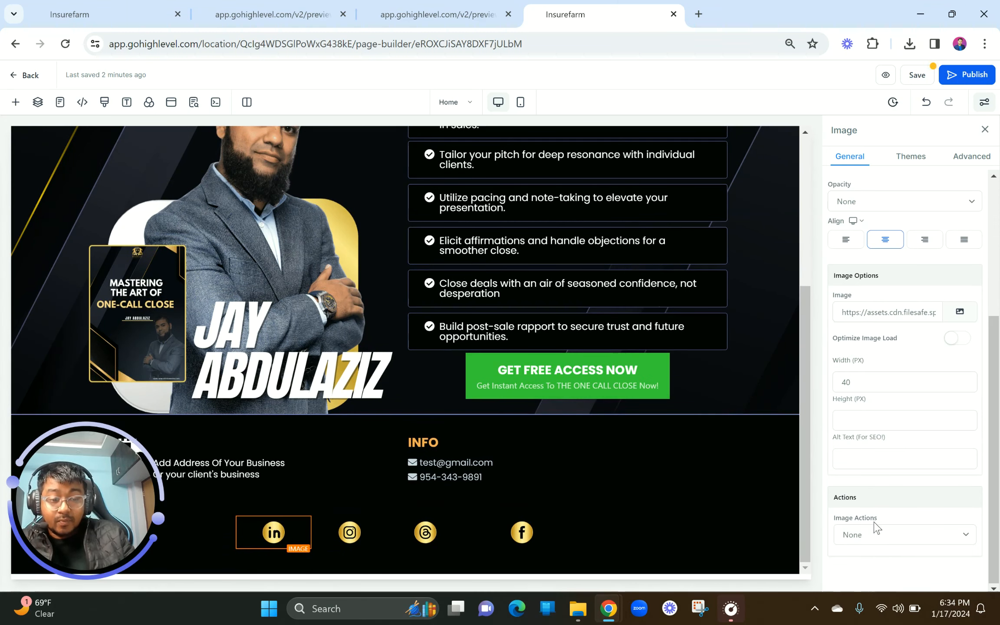
drag(833, 518, 899, 520)
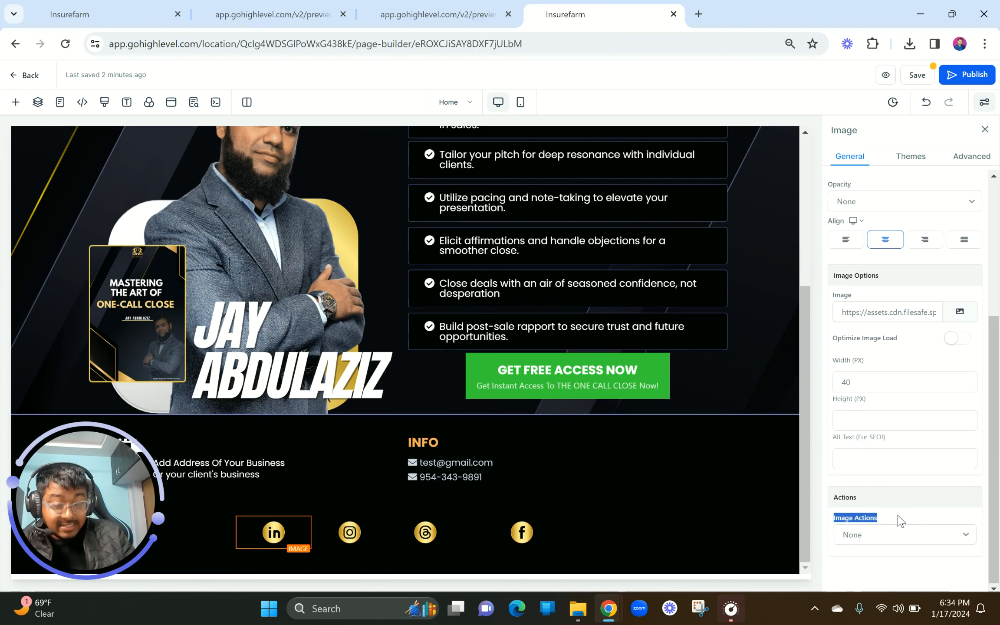
click(879, 541)
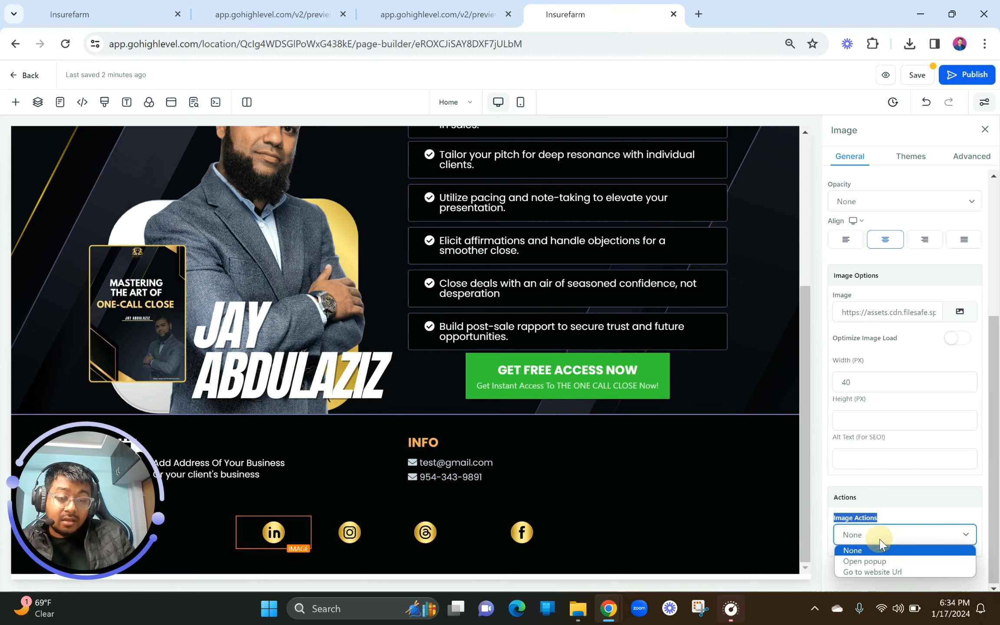
click(881, 572)
scroll(869, 560, down, 2)
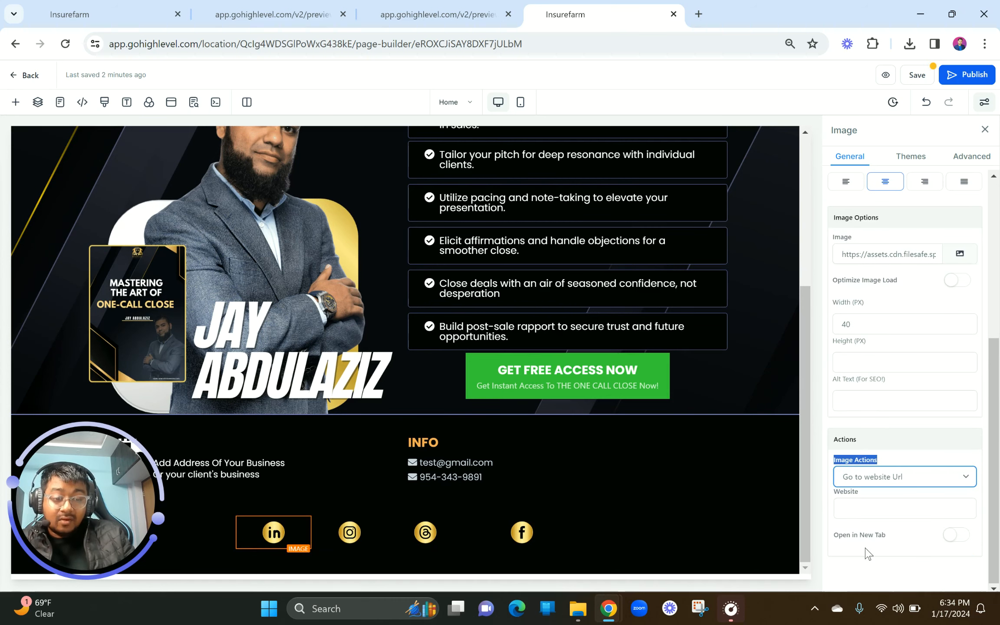
Enter the personal website's address as the LinkedIn icon's link with Open in New Tab on, and save the page
click(853, 517)
text(pr)
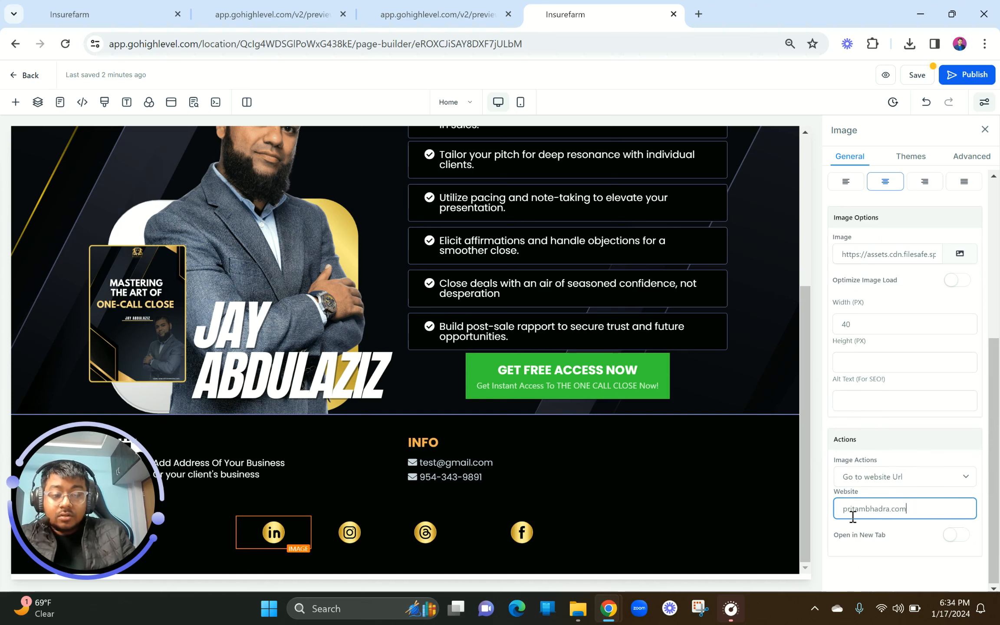
text(itambhadra.com)
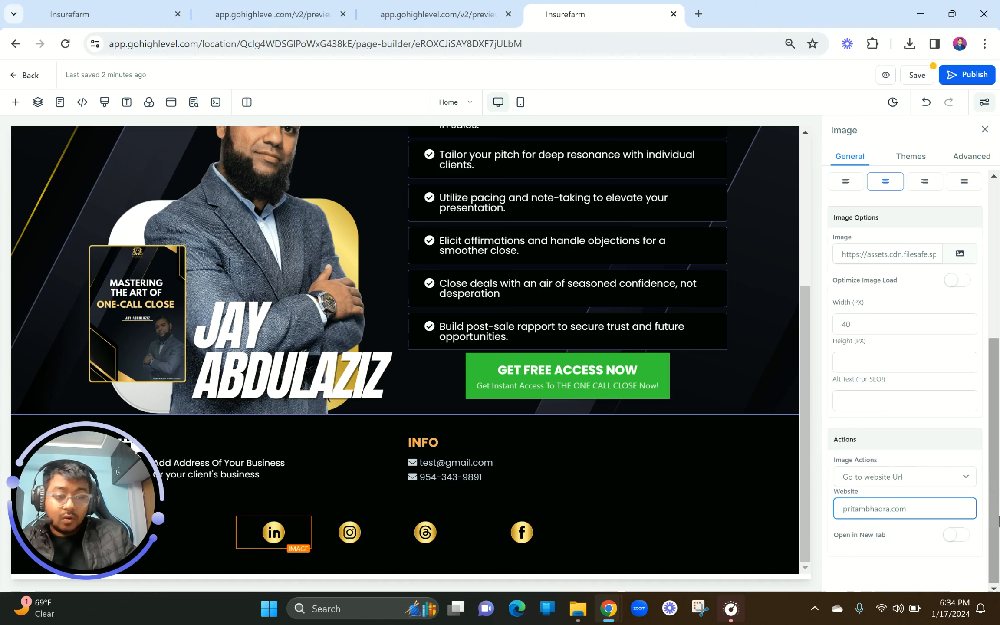
click(955, 536)
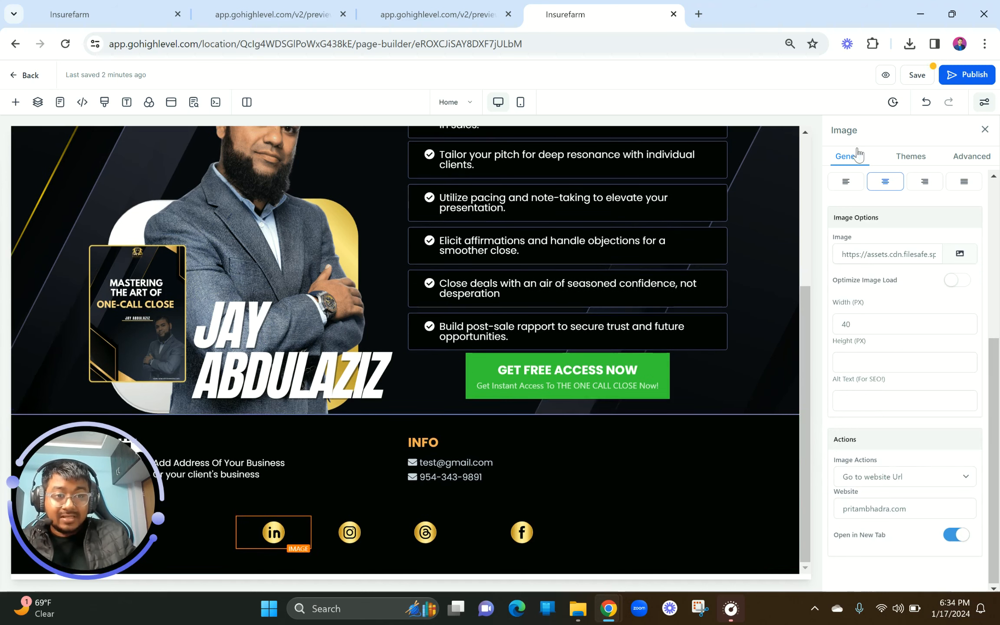
click(912, 76)
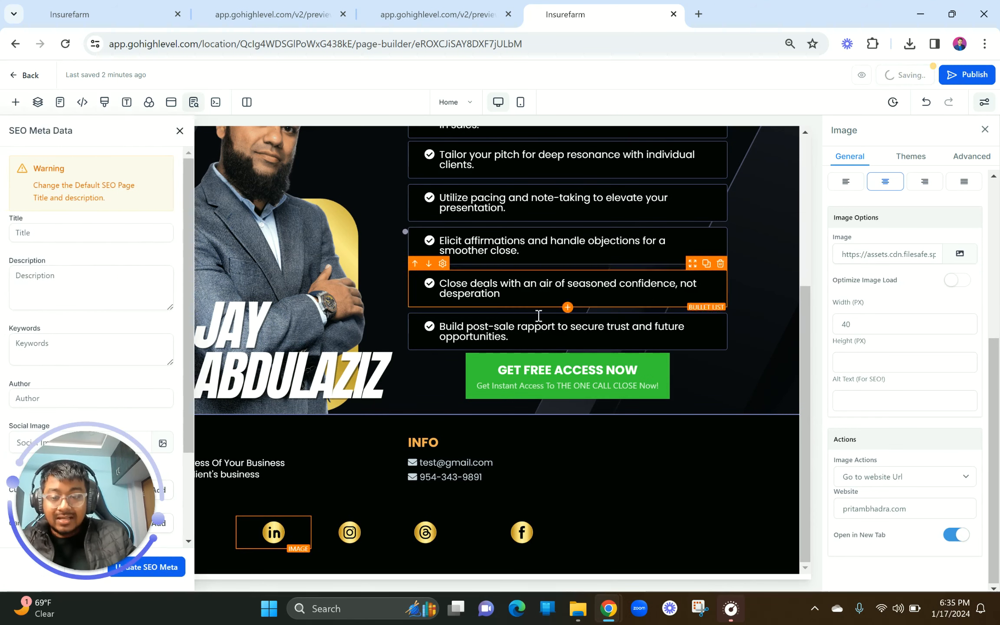
click(180, 131)
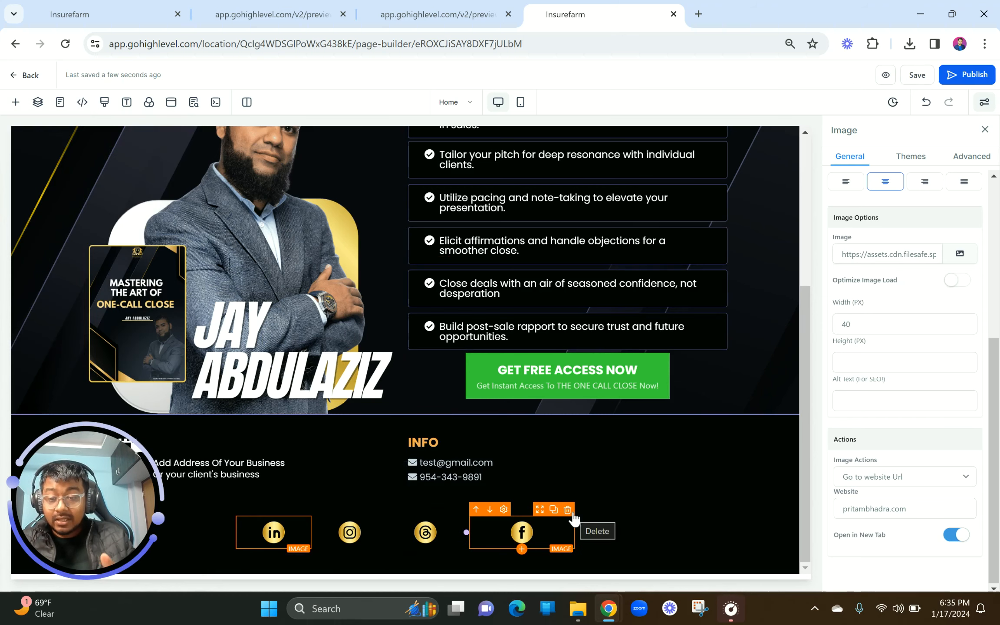
Review the whole page from the main headline down to the footer's icon row
scroll(441, 287, up, 5)
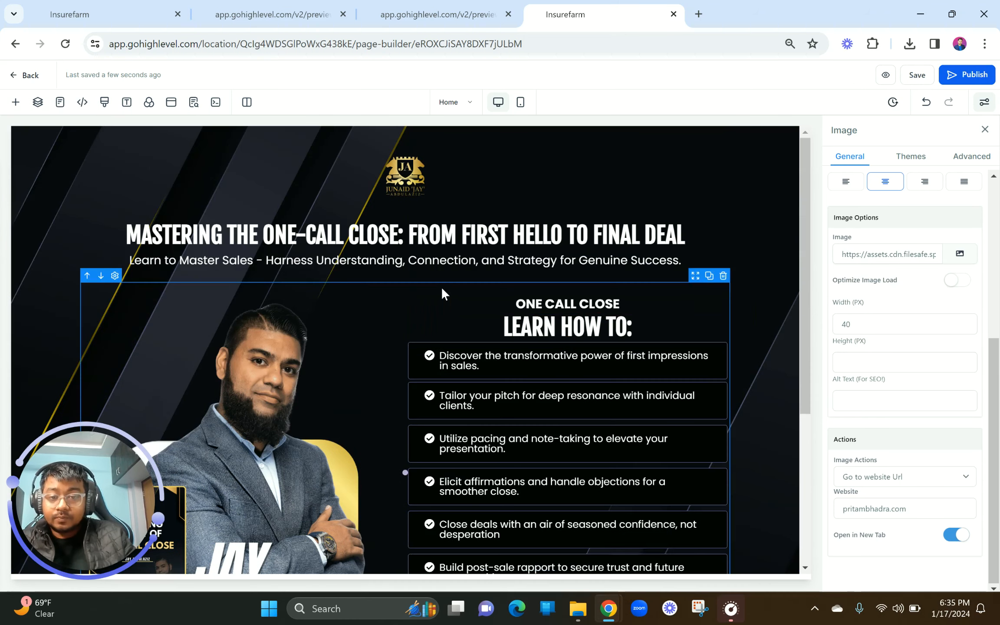
click(311, 240)
scroll(405, 438, down, 5)
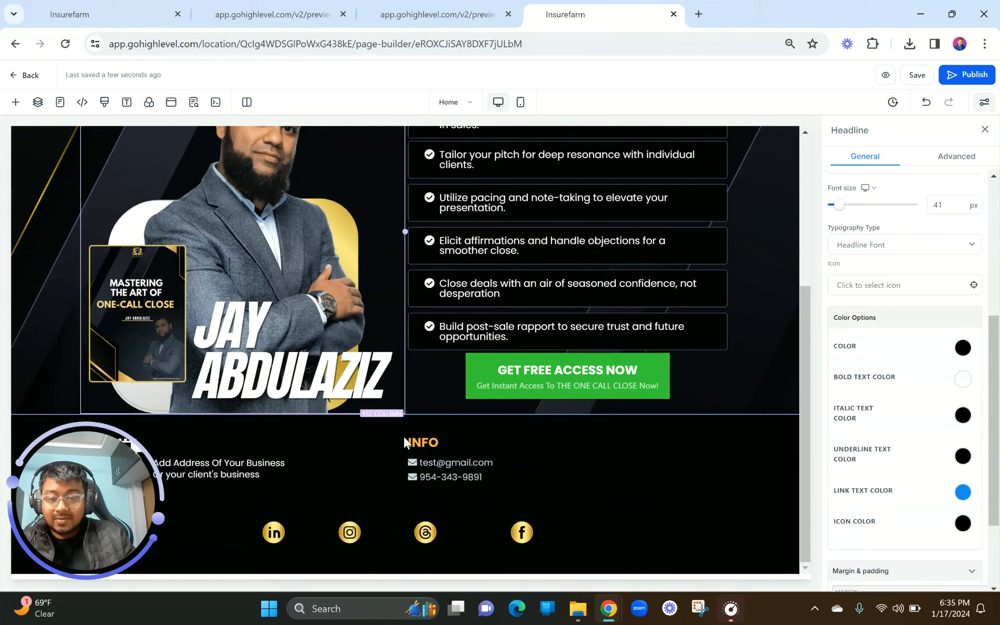
scroll(404, 440, up, 5)
scroll(403, 435, down, 5)
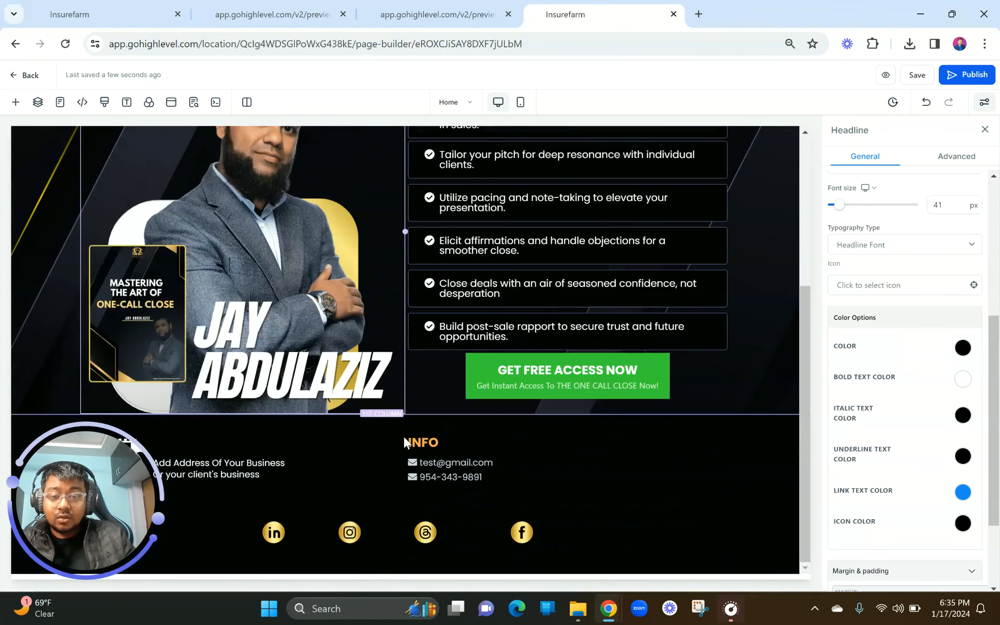
scroll(399, 320, up, 5)
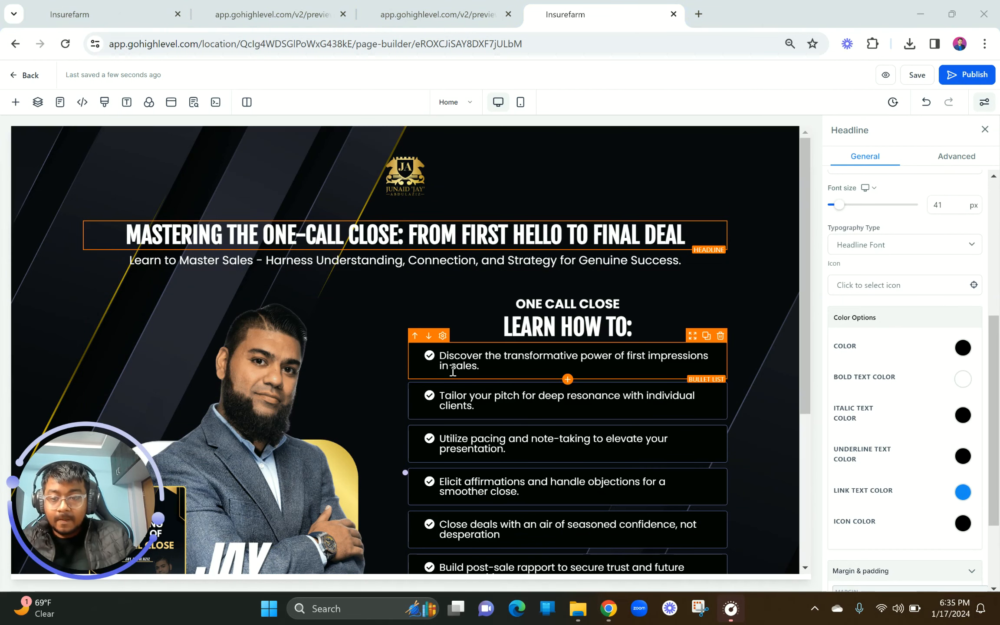
scroll(453, 370, down, 5)
scroll(453, 368, up, 5)
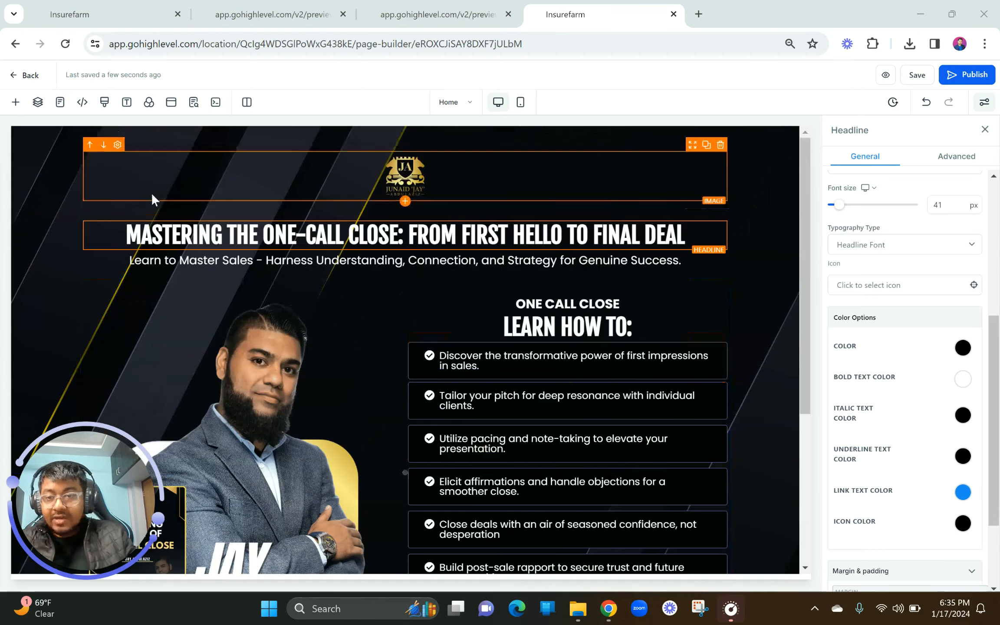
Save custom CSS giving h1 text a 135deg gradient and .cbutton-LgLsCC6Tzs a to-right gradient, both using #E7992B, #FFF9A9 and #84621D
click(104, 102)
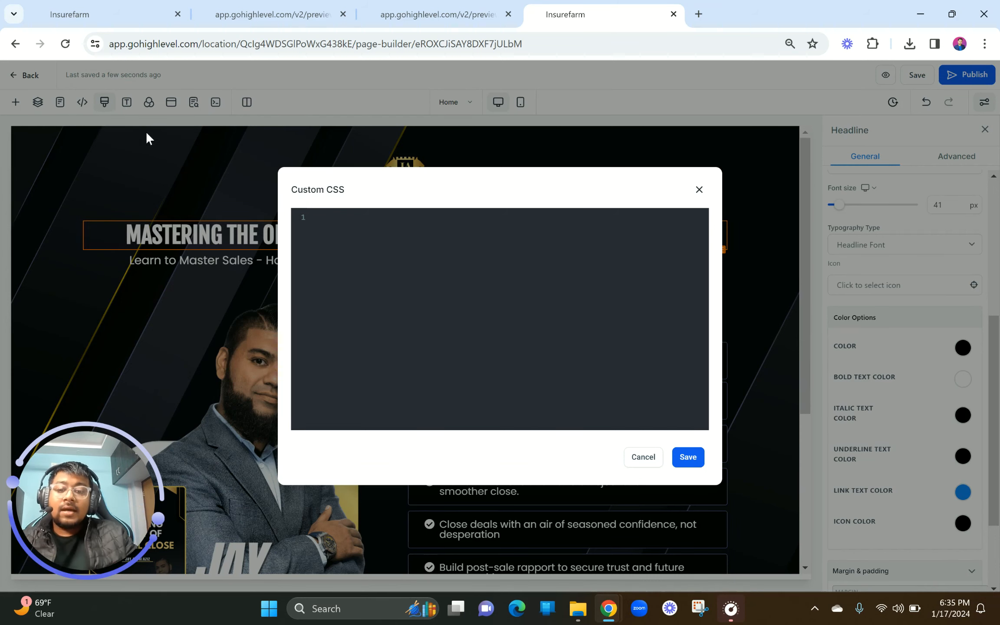
text(h1 {     background-color: #65A4E8;     background-image: linear-gradient(135deg, #E7992B, #FFF9A9, #84621D);     background-size: 100%;     -webkit-background-clip: text;     -moz-background-clip: text;     -webkit-text-fill-color: transparent;     -moz-text-fill-color: transparent; }  .cbutton-LgLsCC6Tzs {     background-image: linear-gradient(to right, #E7992B 0%, #FFF9A9 51%, #84621D 100%); })
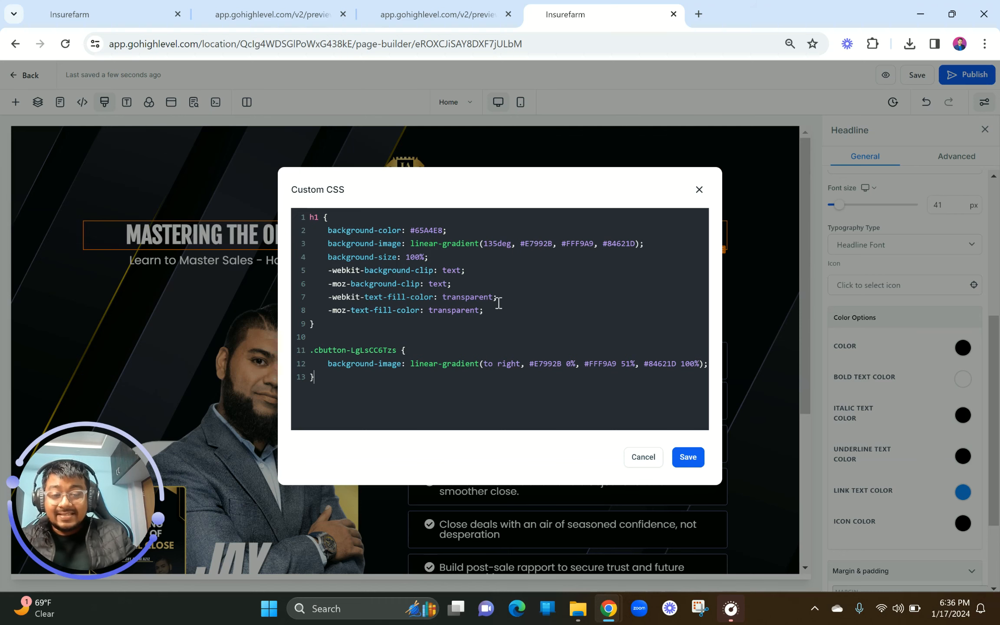
click(685, 454)
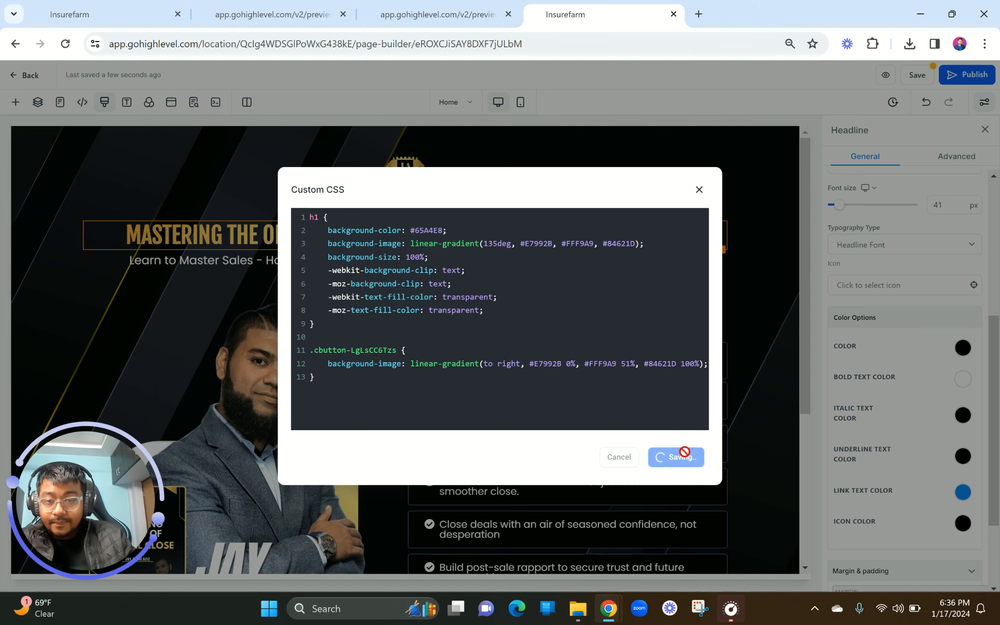
Copy the ID part of the Get Free Access Now button's CSS selector from its advanced settings
scroll(616, 462, down, 5)
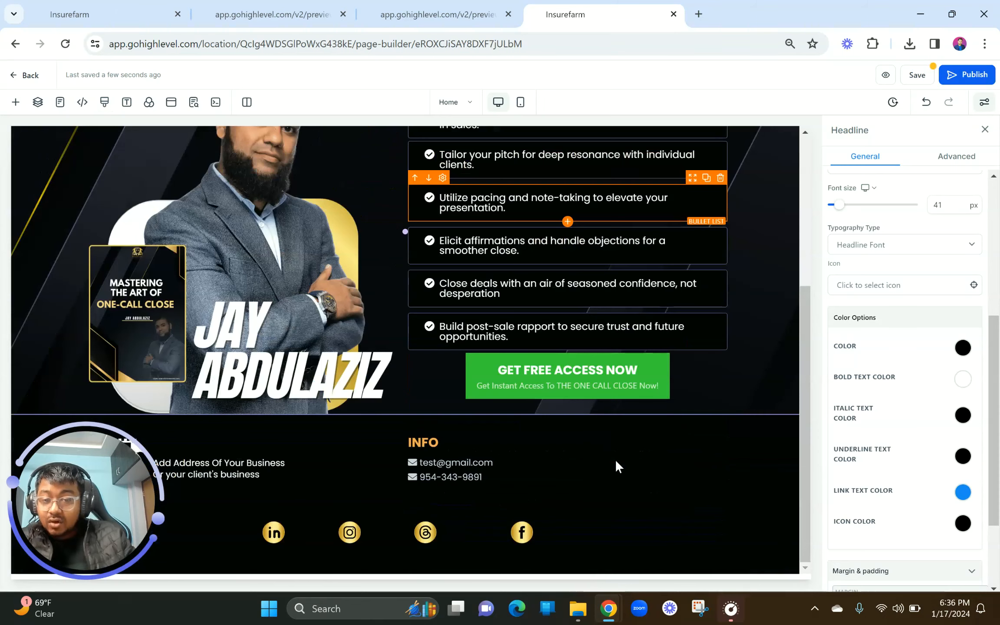
scroll(615, 459, up, 5)
scroll(579, 448, down, 4)
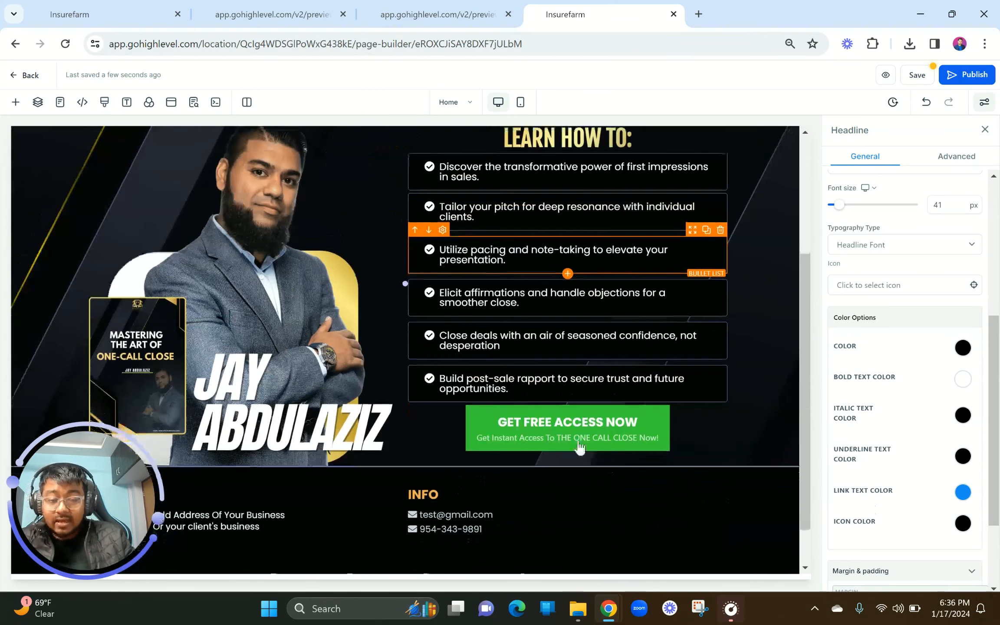
click(578, 443)
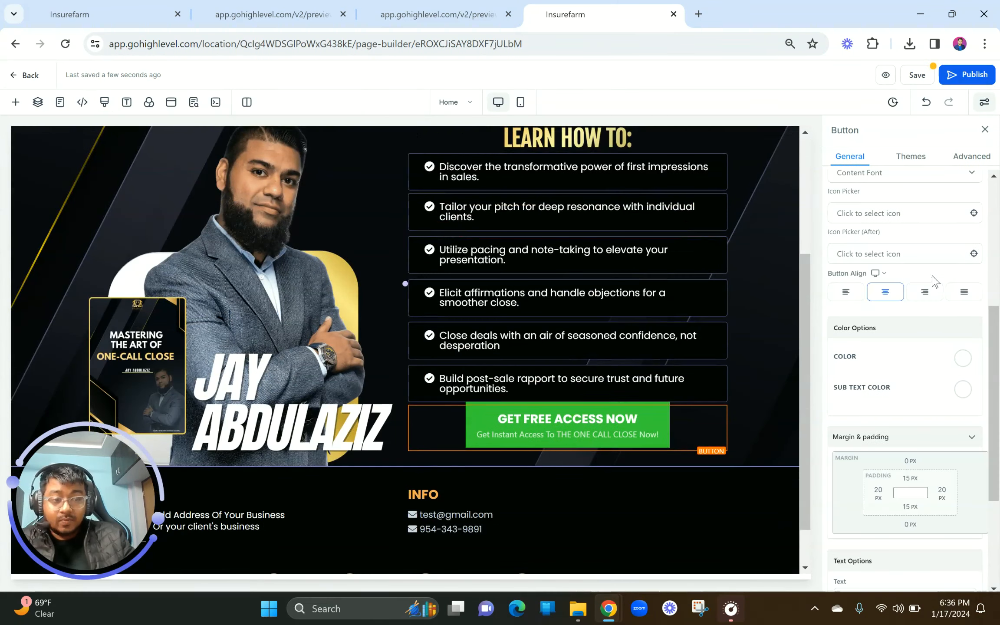
click(965, 161)
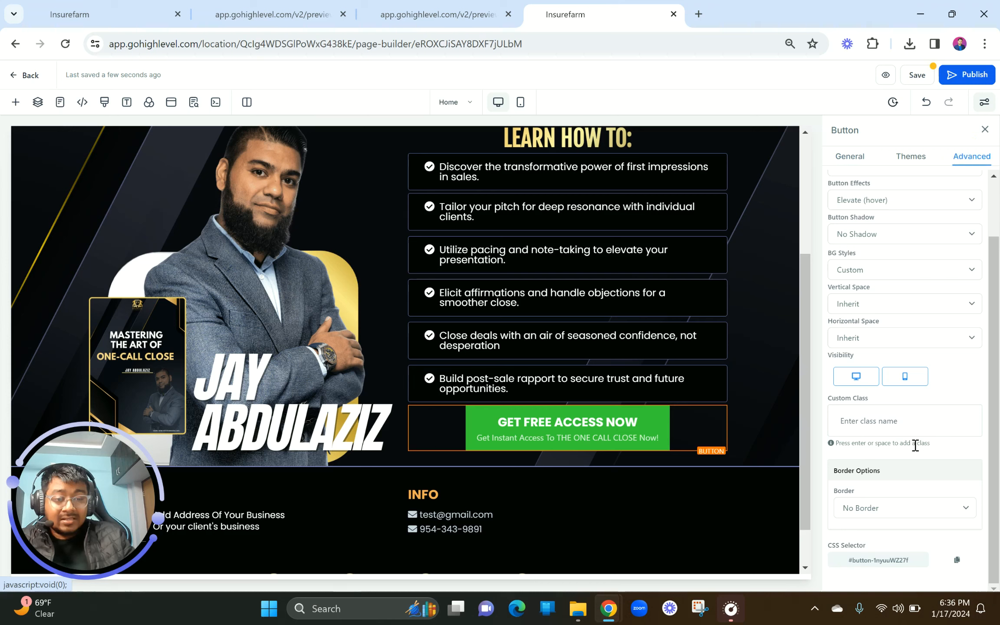
double_click(895, 560)
key(ctrl+c)
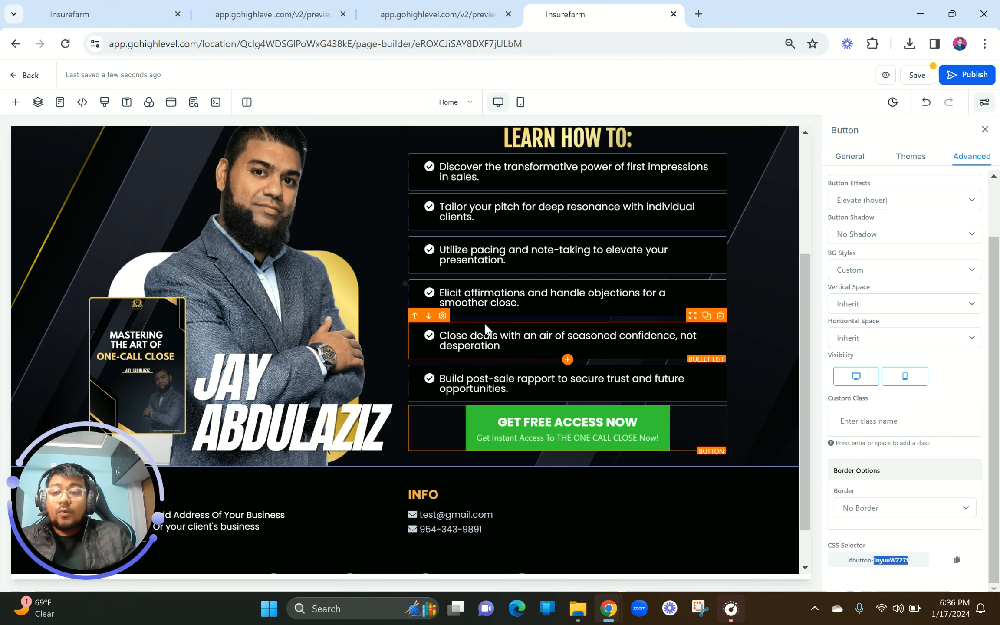
Retarget the custom CSS button gradient rule to .cbutton-1nyuuWZ27f and save the CSS
click(104, 102)
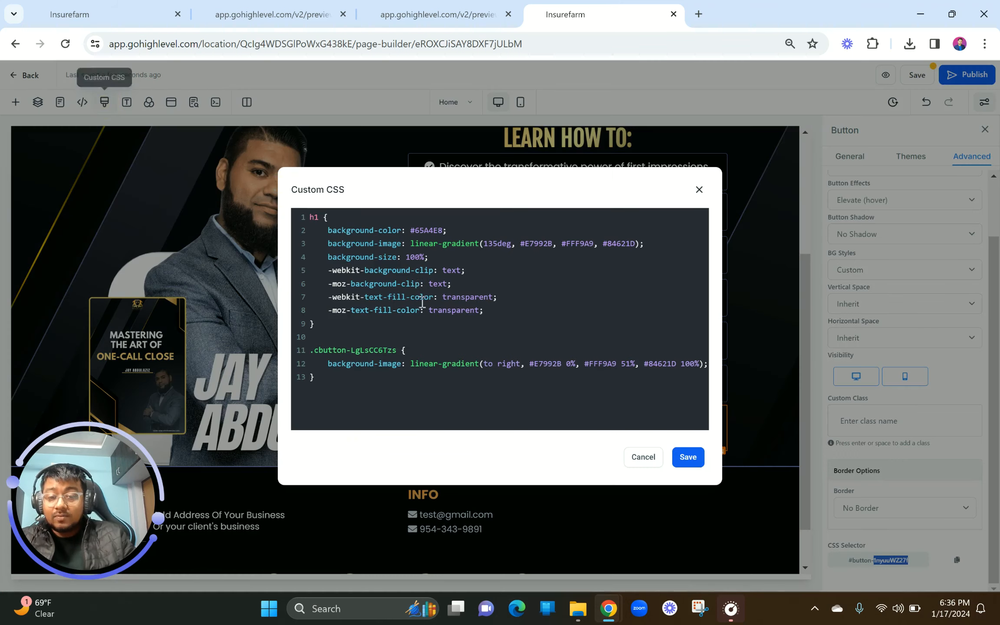
double_click(376, 351)
key(ctrl+v)
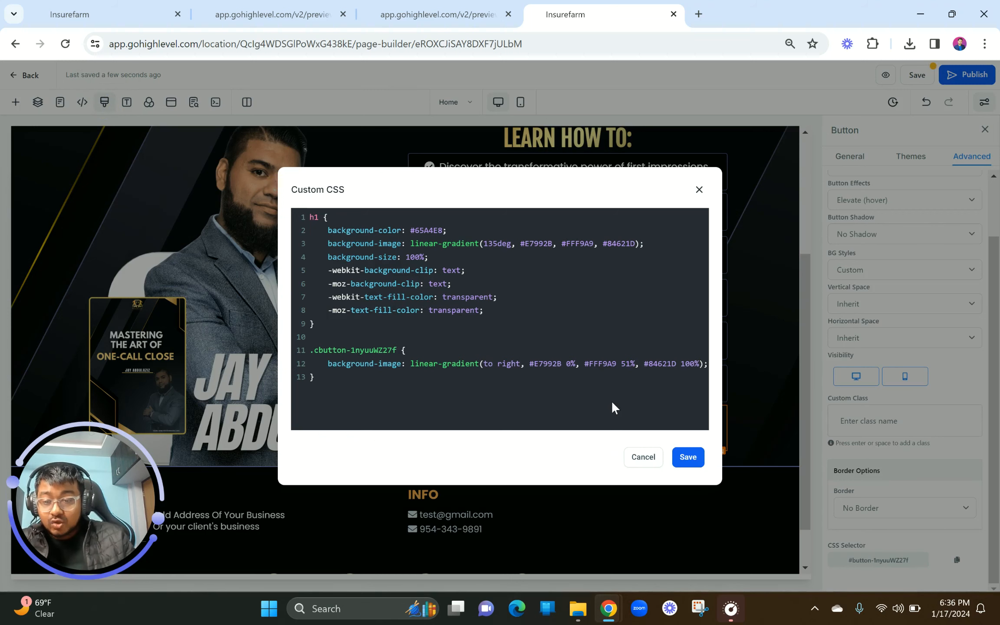
click(690, 457)
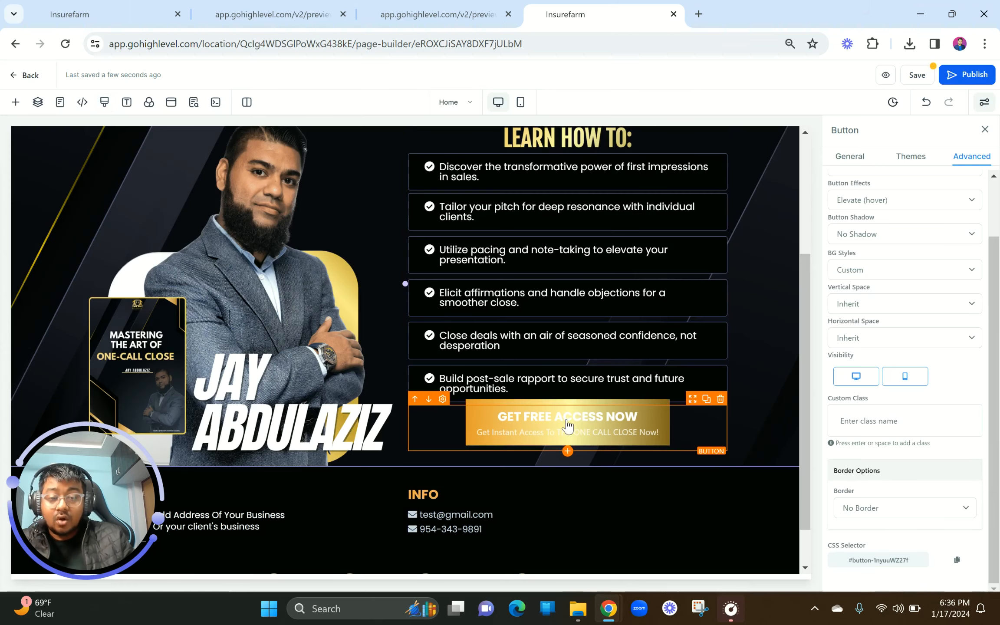
Compare the button with the reference page, and set its text colour and sub text colour to black
click(425, 14)
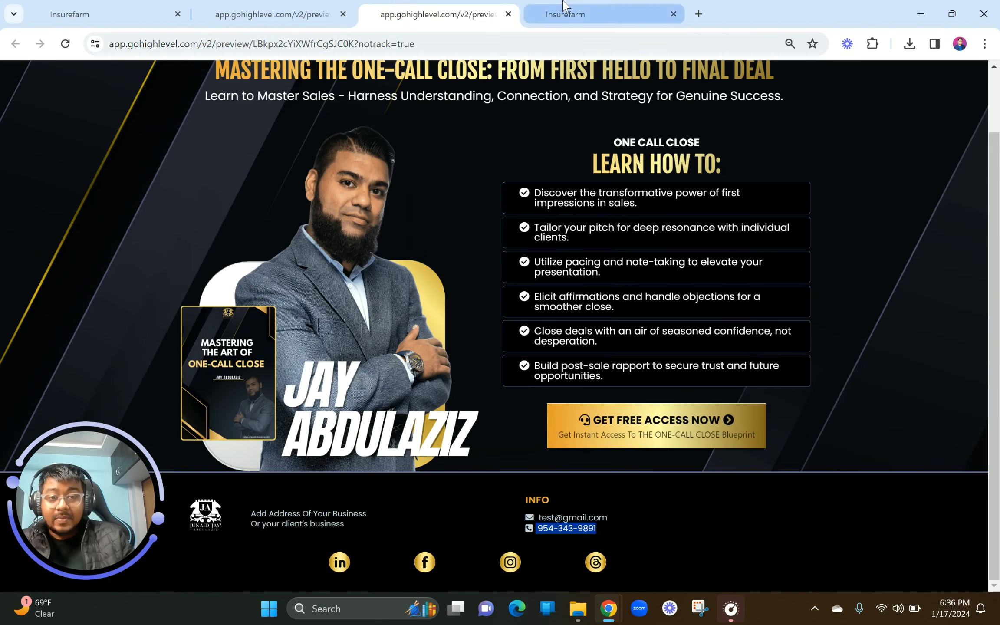
click(565, 14)
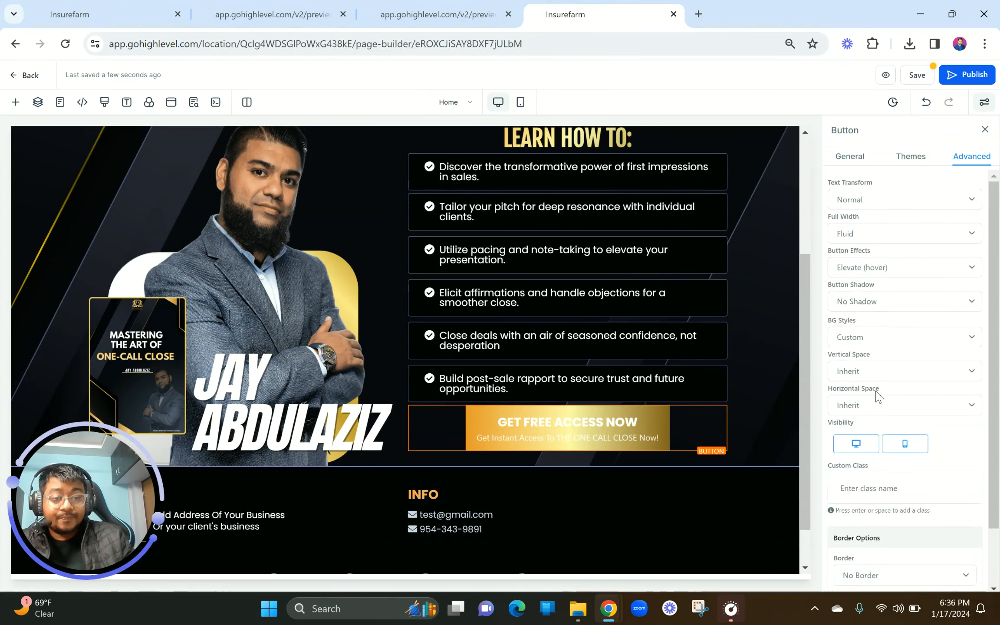
scroll(920, 434, up, 5)
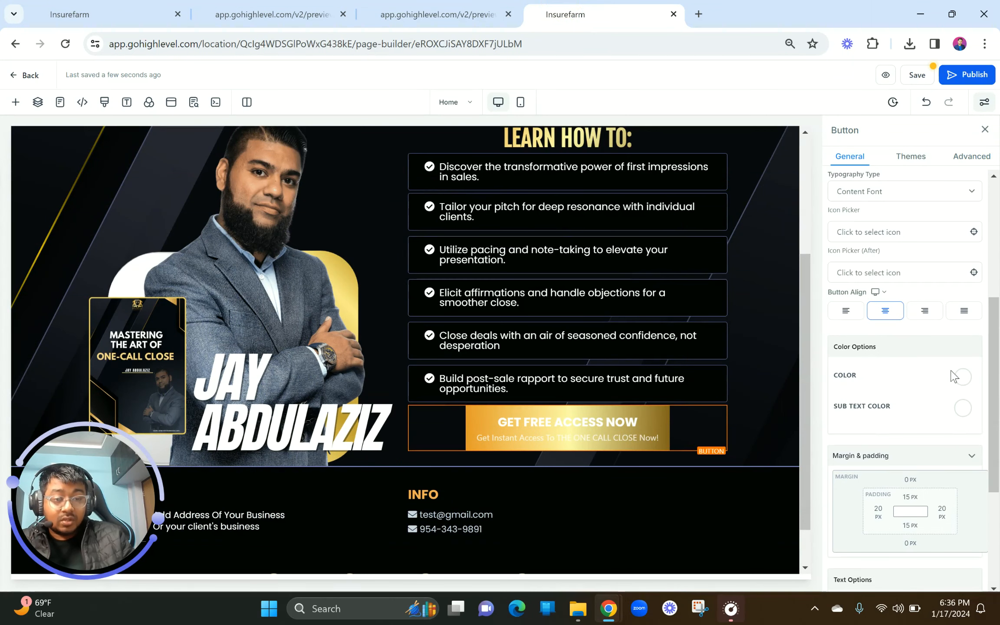
click(963, 377)
click(928, 408)
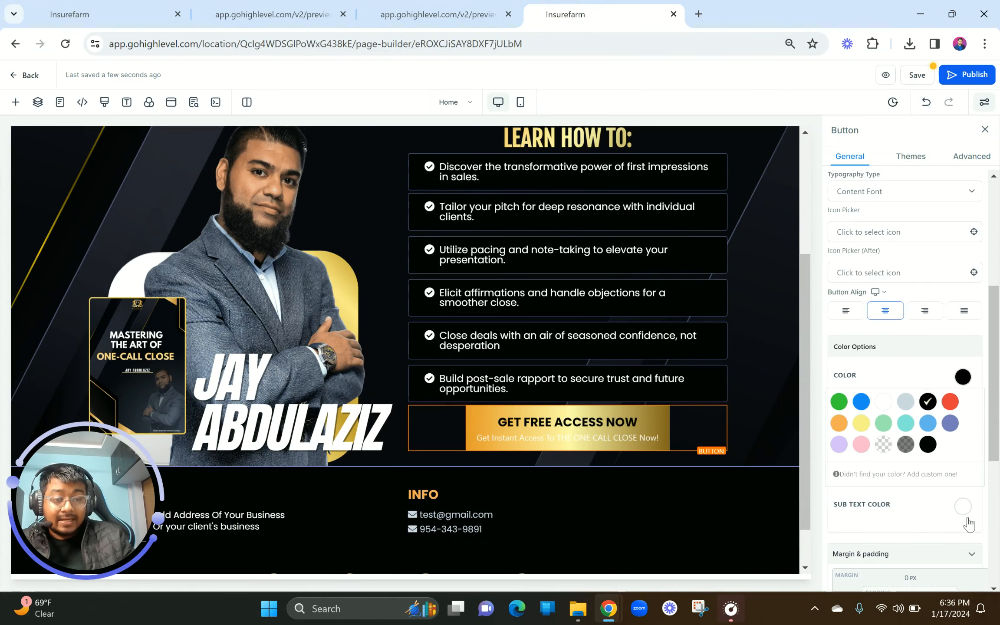
click(962, 506)
click(929, 536)
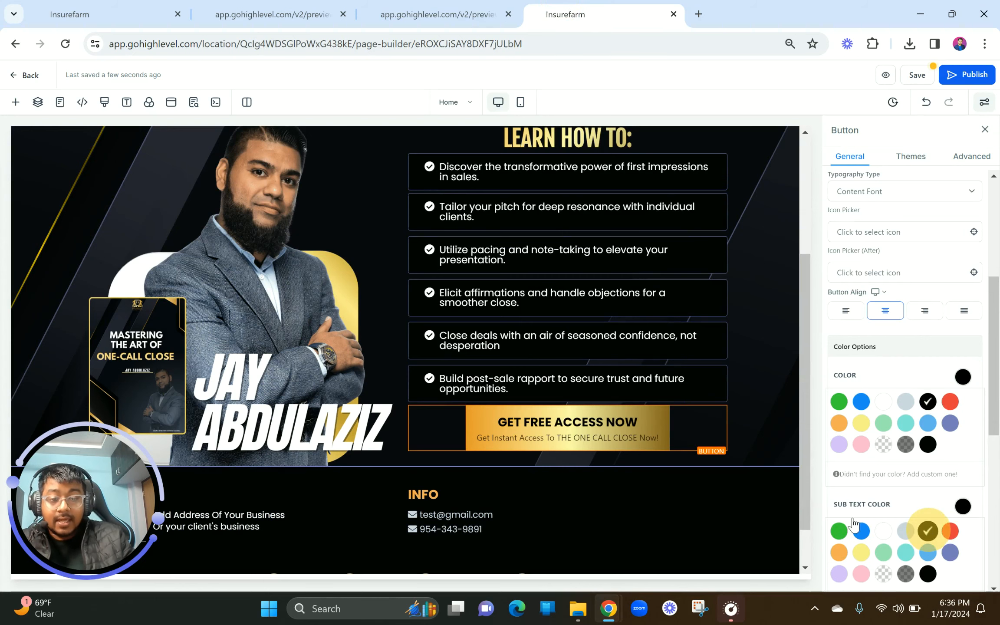
Check the reference button's icons, search the icons for "suppor", and place the headset icon before the button text
drag(404, 14, 434, 9)
click(565, 14)
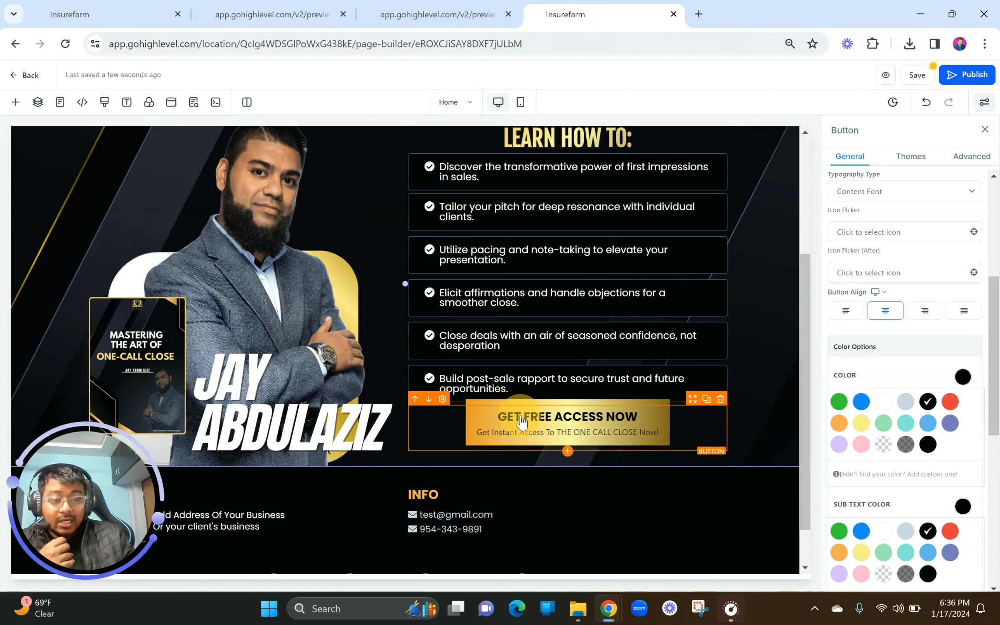
click(851, 236)
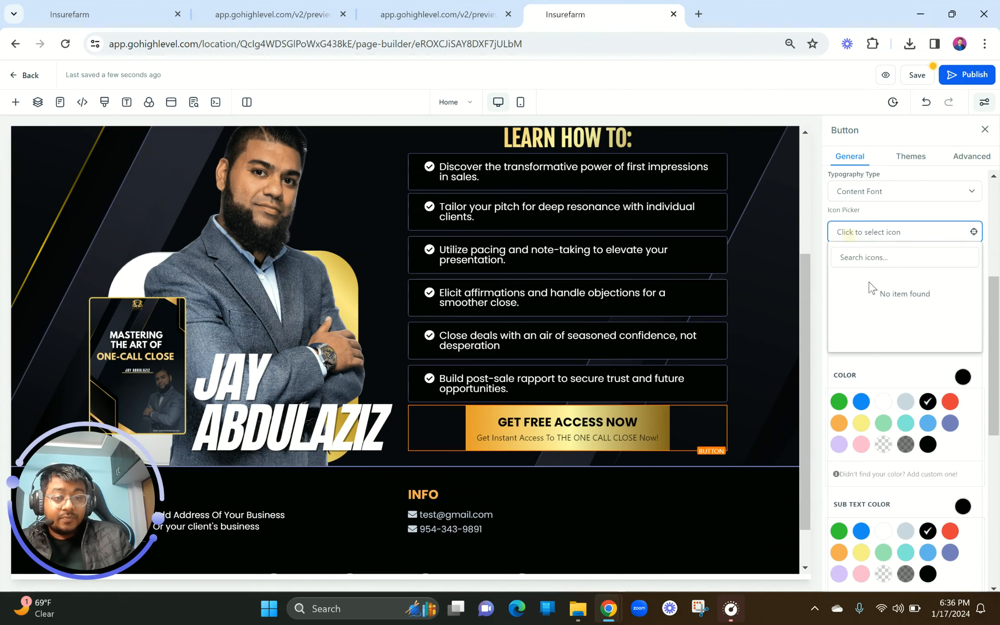
text(suppor)
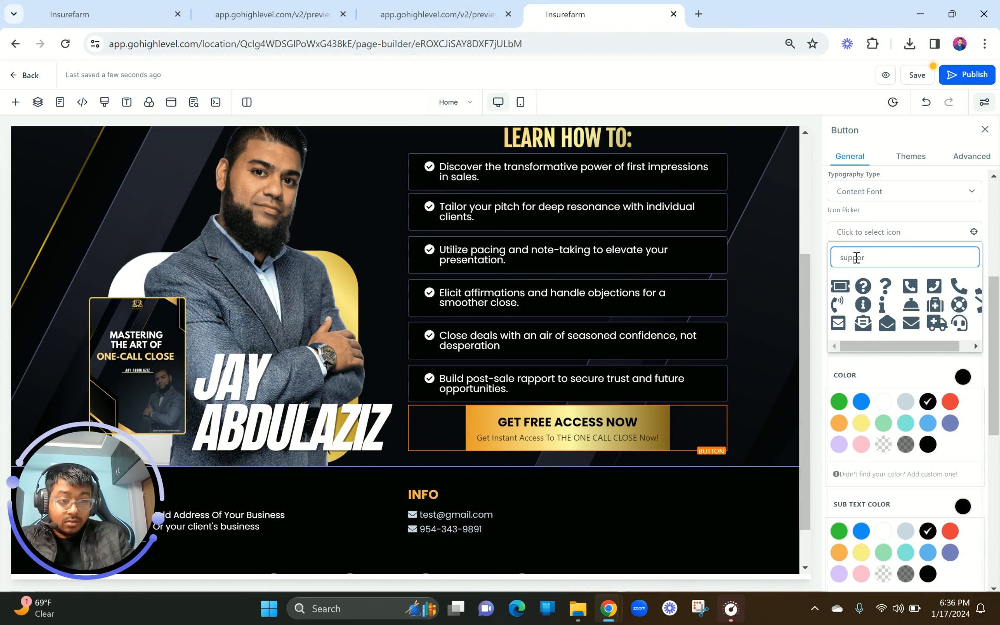
click(959, 324)
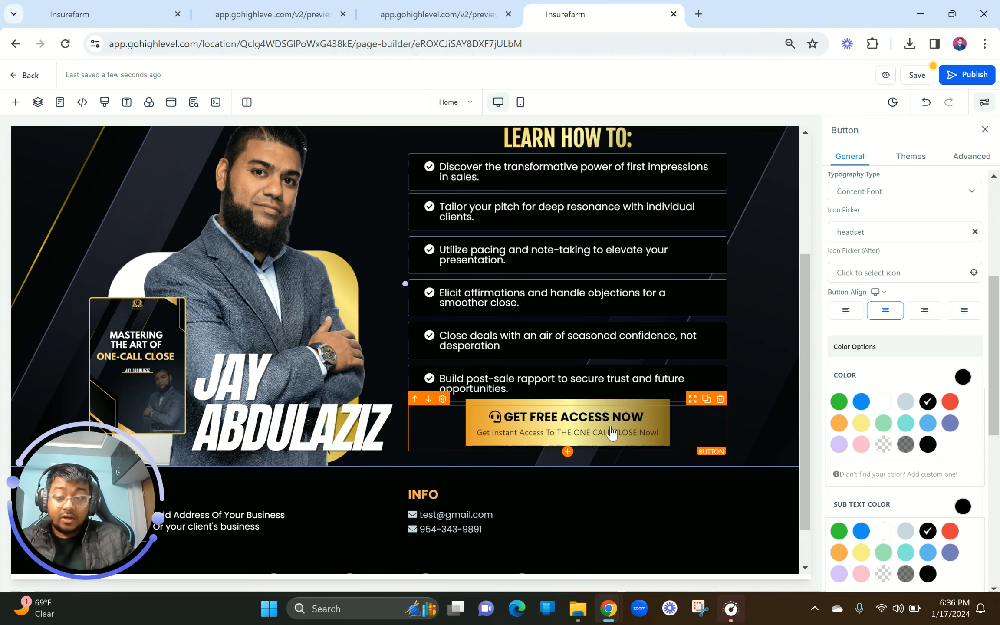
Search the icons for "arrow" and place the chevron-circle-right icon after the button text
click(868, 272)
click(859, 299)
text(arrow)
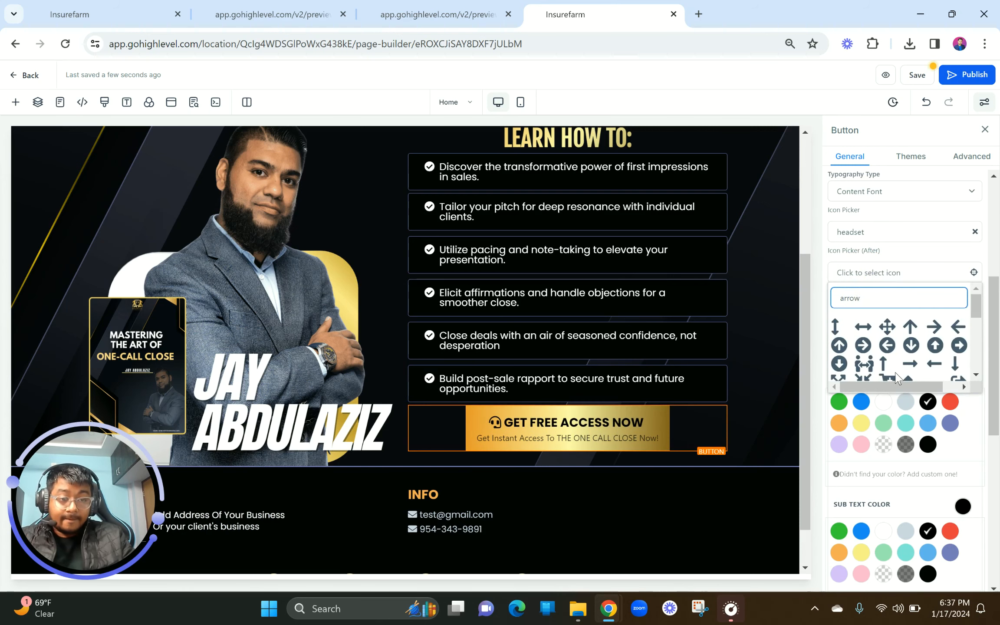
scroll(896, 378, down, 2)
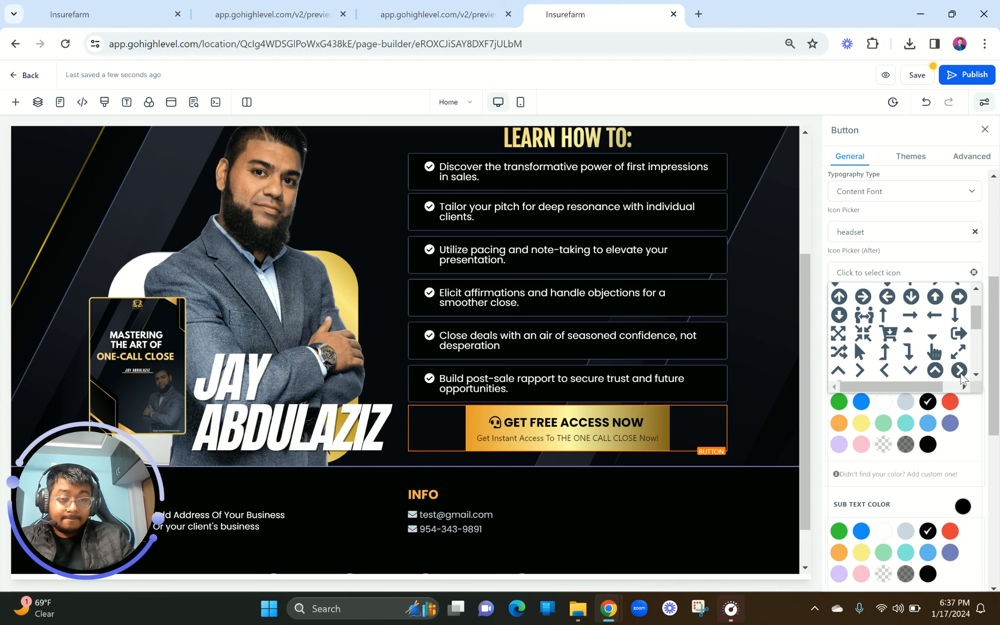
click(959, 373)
Look over the finished page, open its preview, and set the browser zoom to 100%
scroll(598, 379, up, 5)
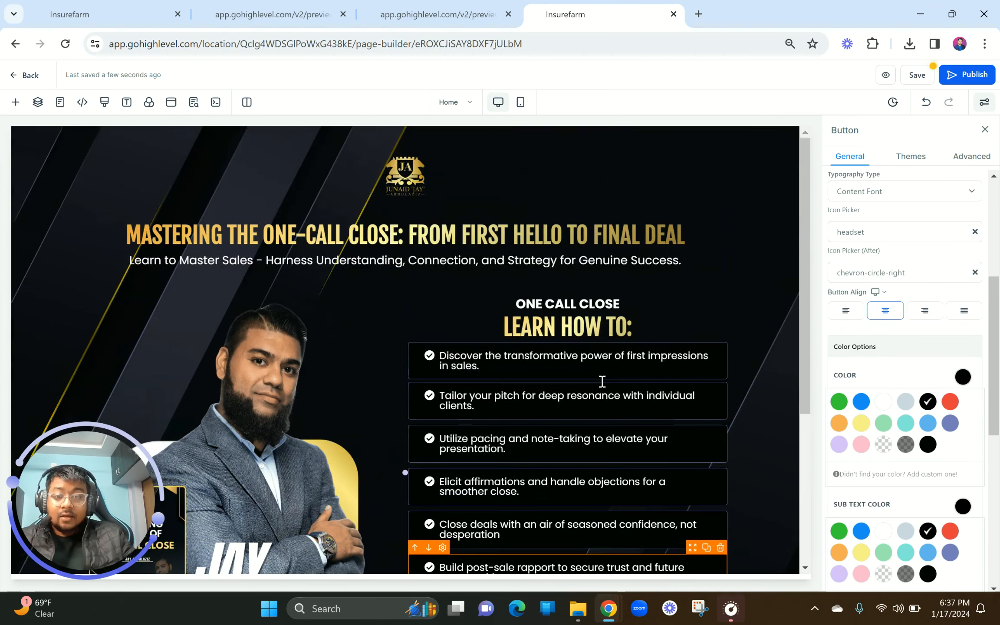
scroll(456, 284, down, 3)
scroll(455, 285, down, 3)
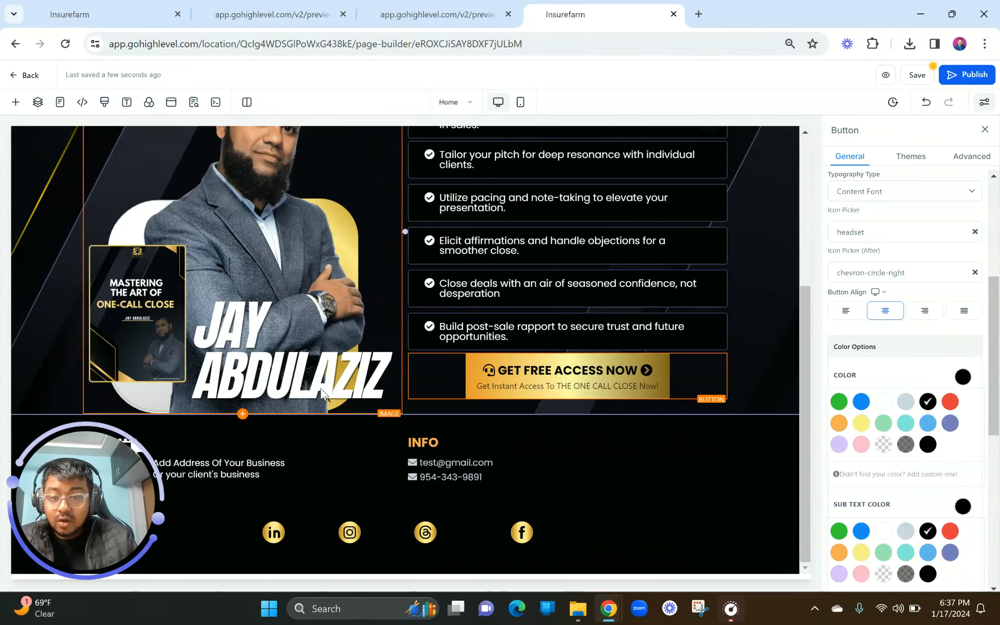
scroll(715, 166, up, 6)
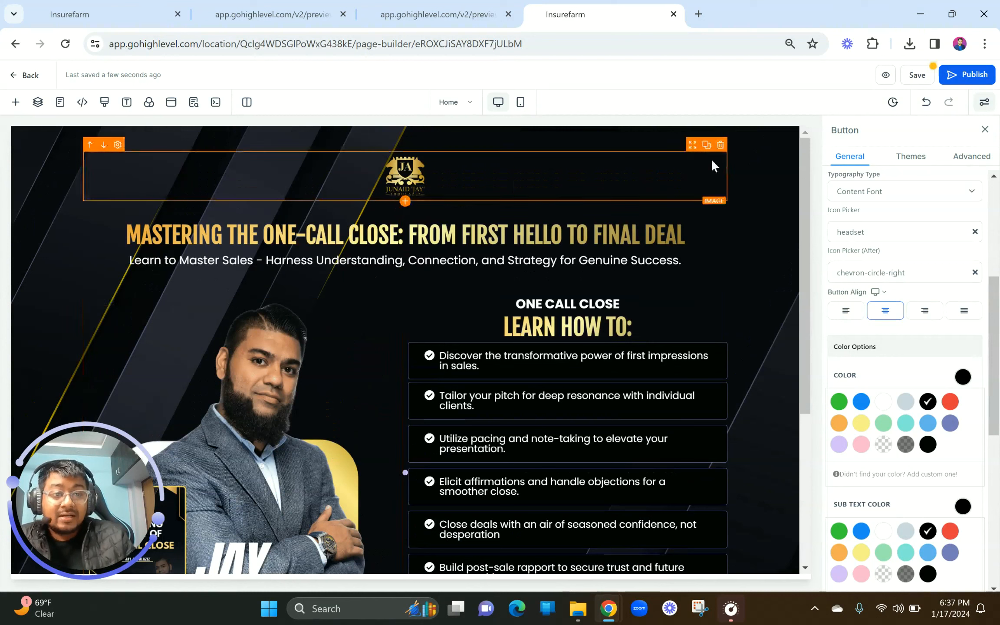
click(886, 76)
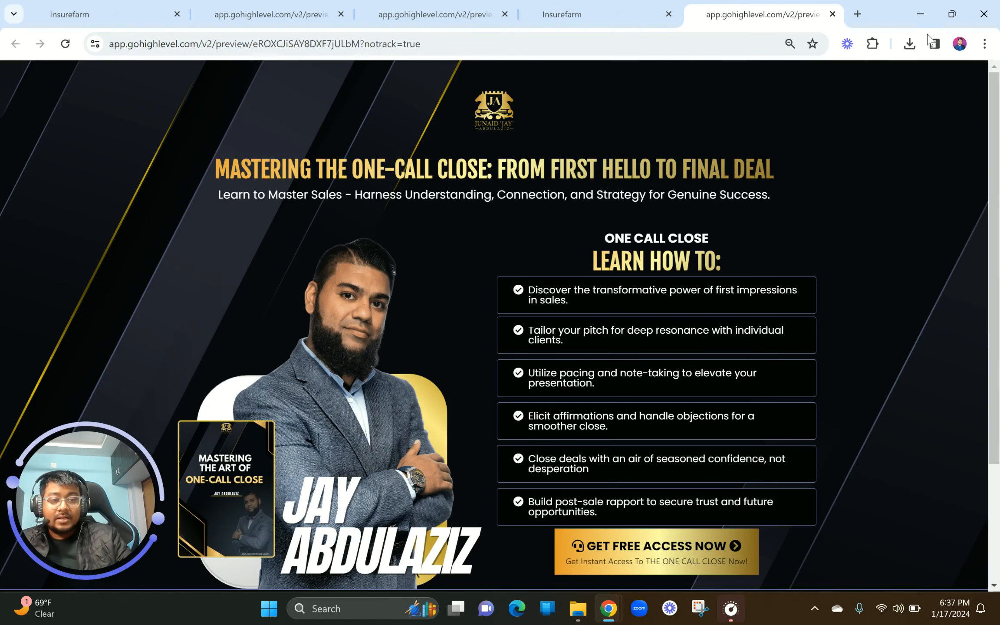
click(985, 43)
click(946, 312)
click(947, 312)
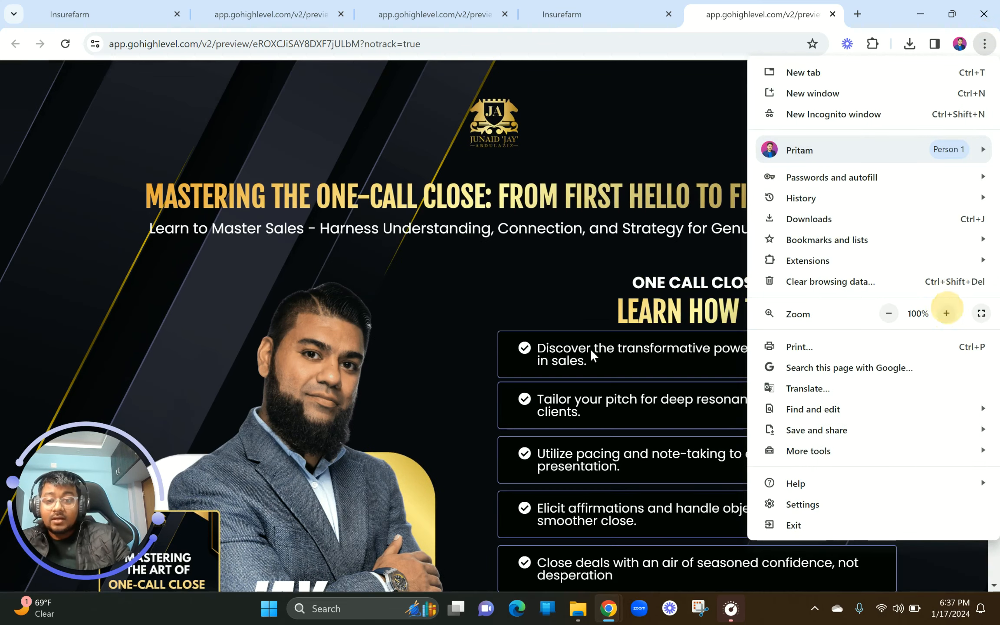
click(591, 351)
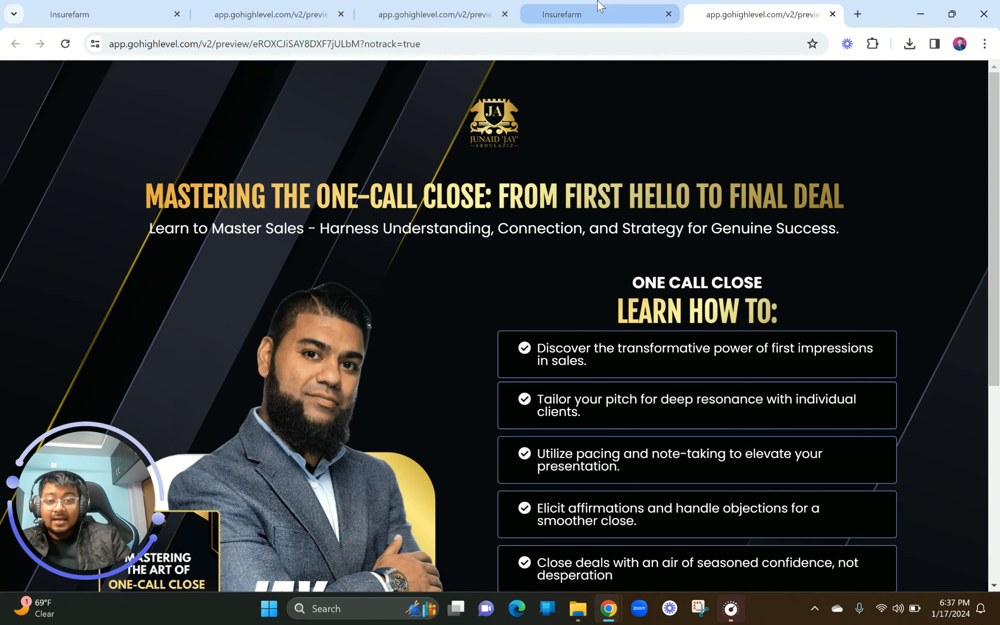
Place the reference tab beside the new preview and compare both pages from headline to footer
click(567, 6)
drag(455, 6, 613, 6)
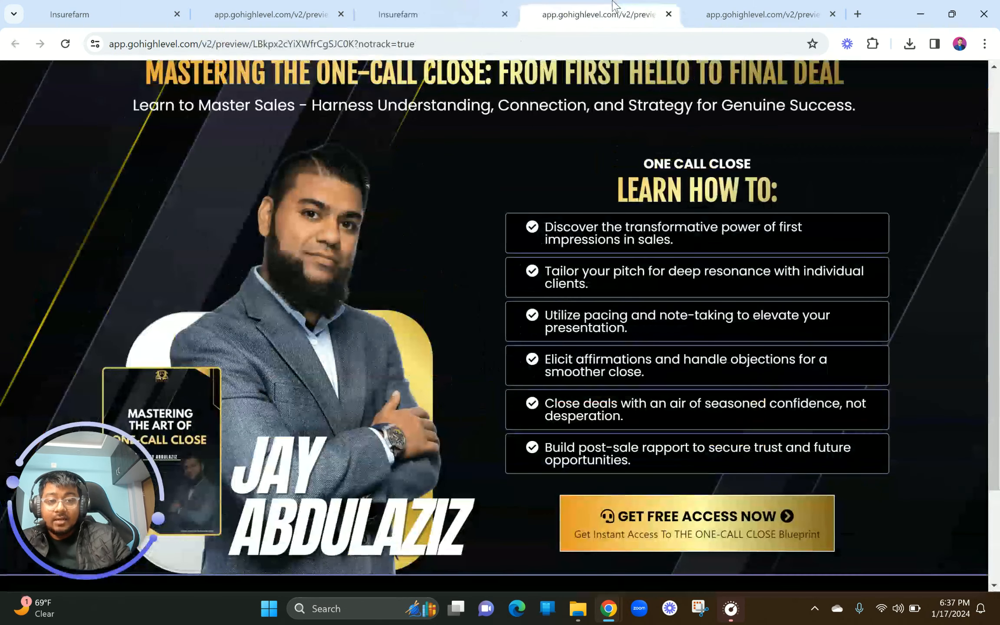
scroll(616, 150, up, 2)
click(733, 14)
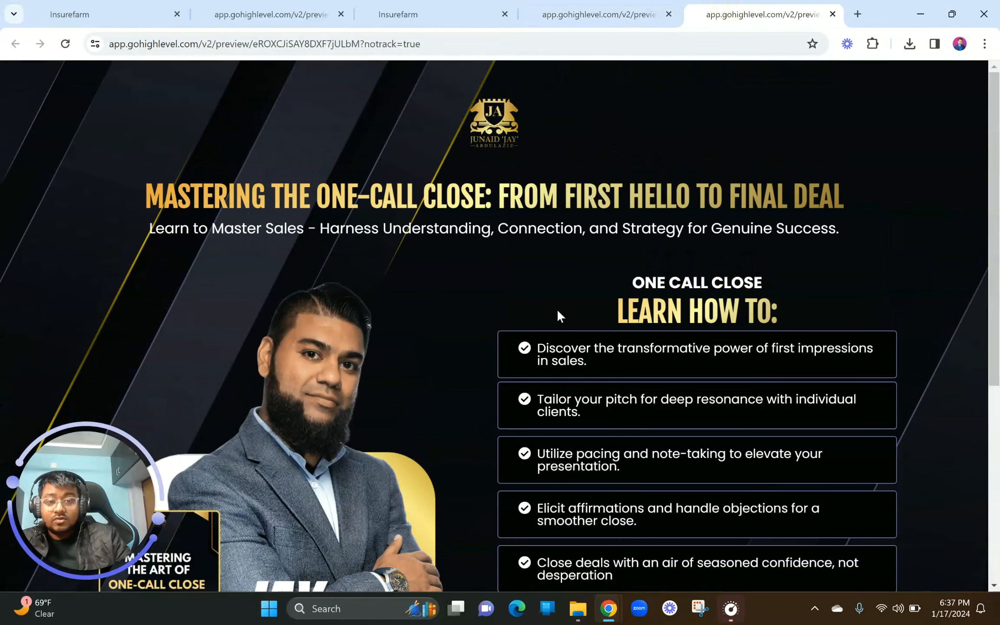
scroll(528, 384, down, 10)
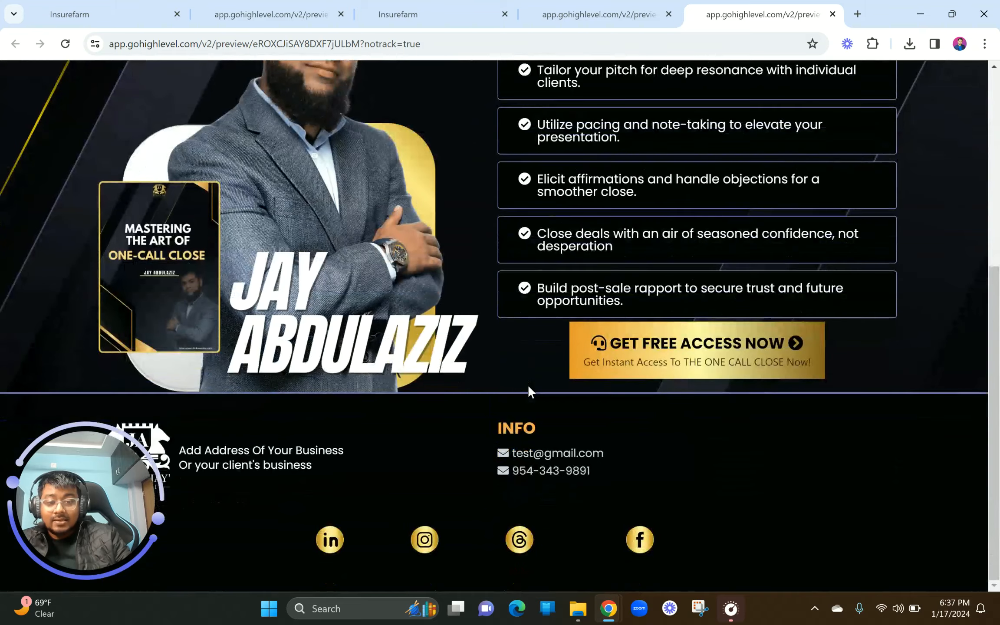
scroll(528, 384, up, 10)
scroll(528, 384, down, 10)
scroll(527, 385, up, 10)
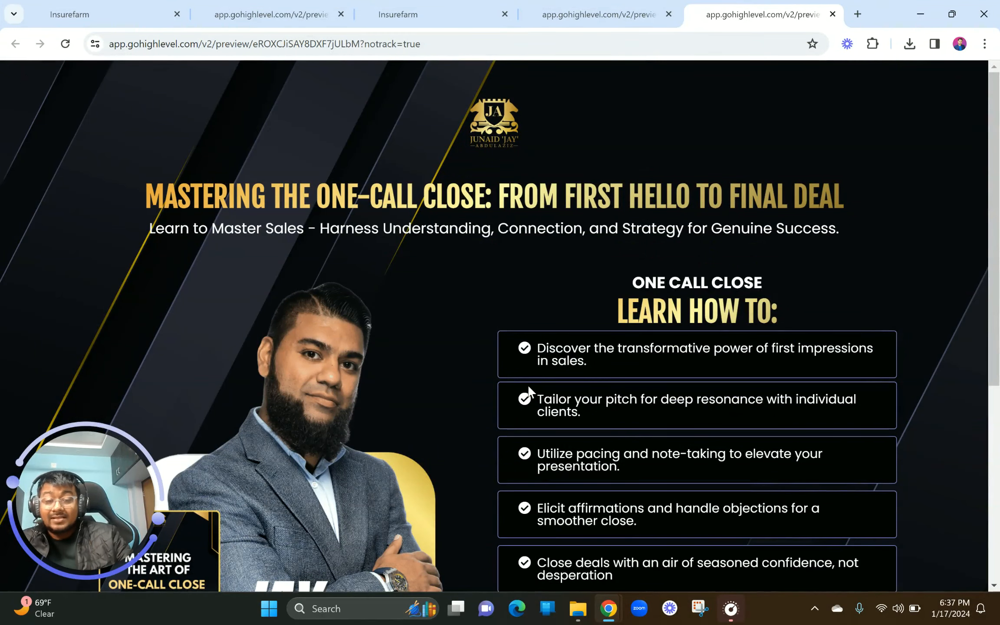
Examine the reference page's mobile layout down to the footer using the developer tools' iPhone 12 Pro emulation
click(607, 7)
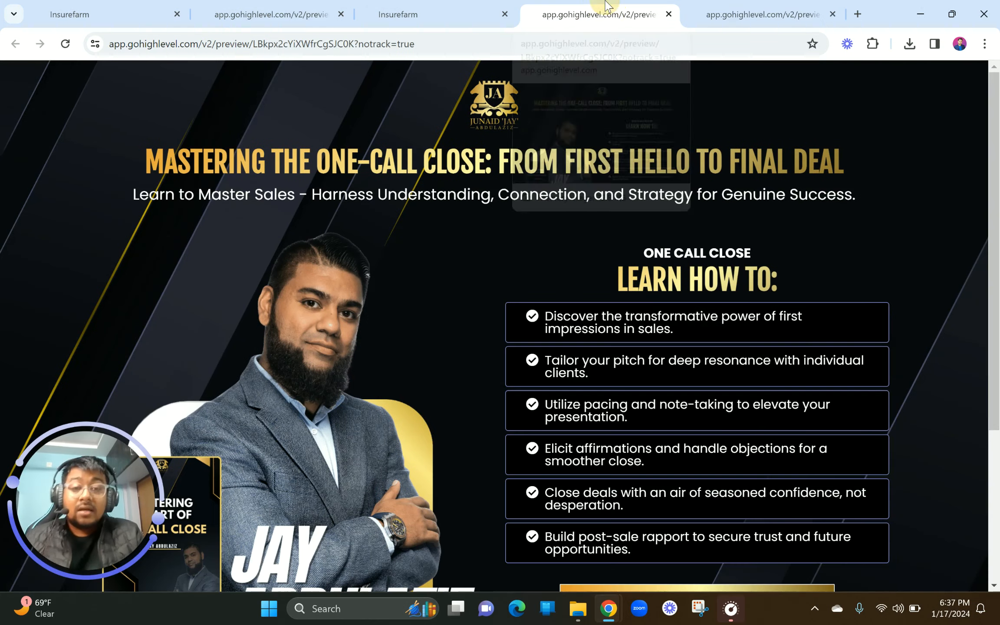
right_click(445, 232)
click(502, 480)
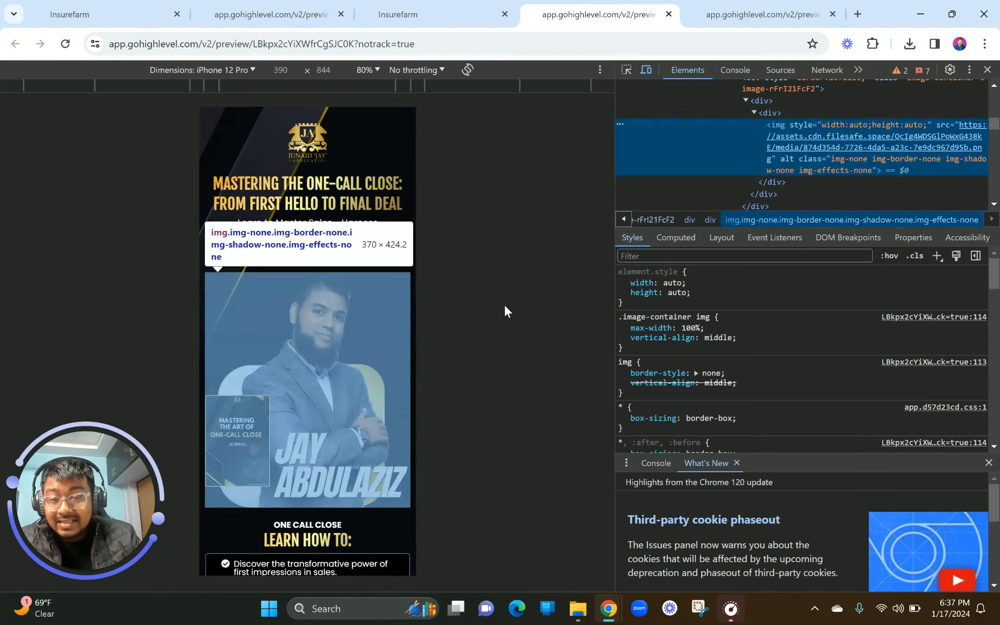
click(504, 304)
scroll(324, 422, down, 10)
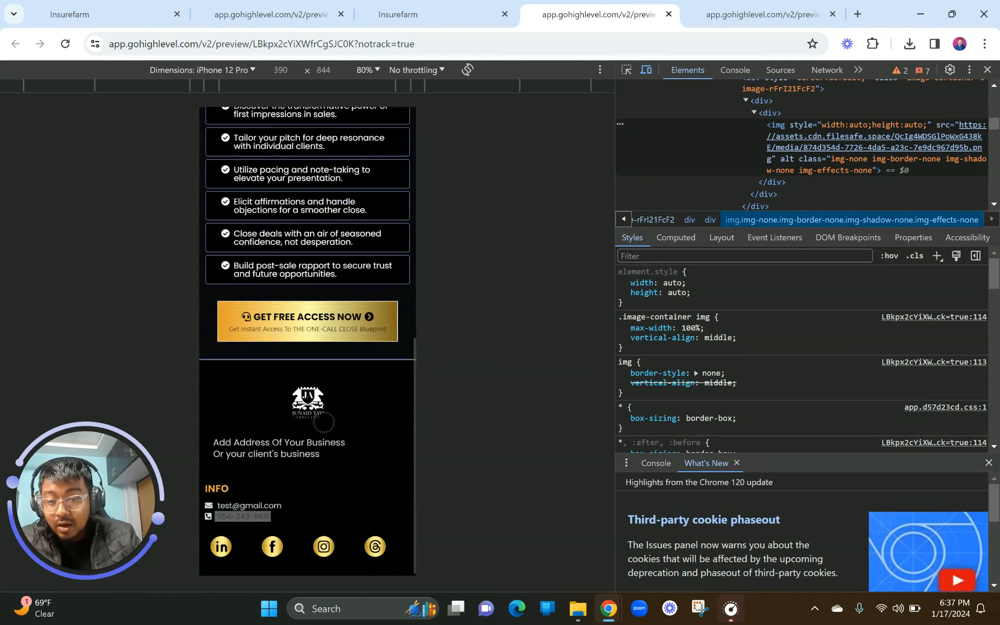
scroll(323, 422, up, 10)
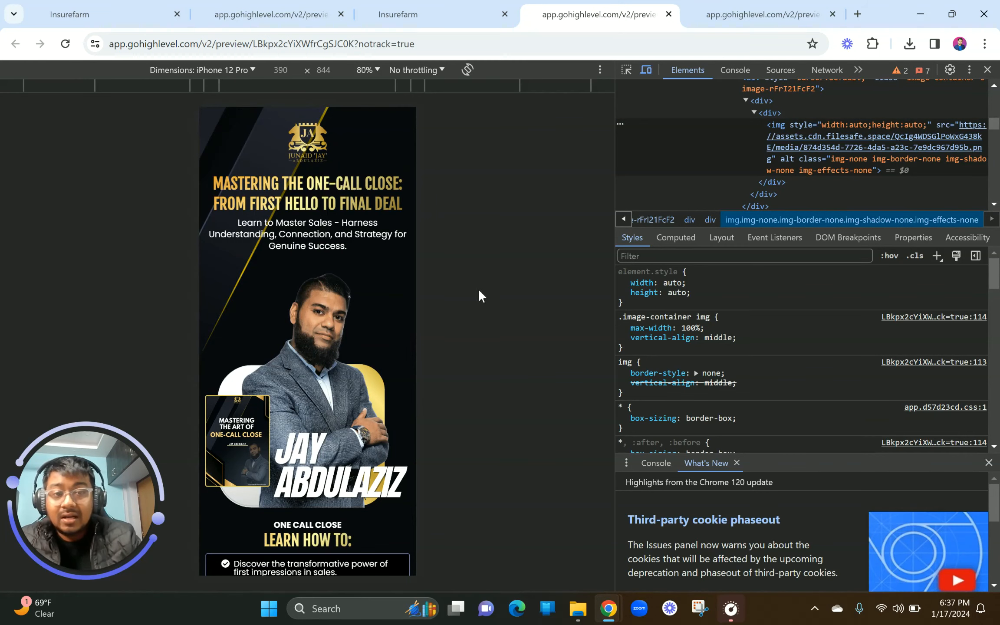
click(987, 71)
Examine the new page preview's mobile layout down to the footer using the developer tools' iPhone 12 Pro emulation
click(764, 13)
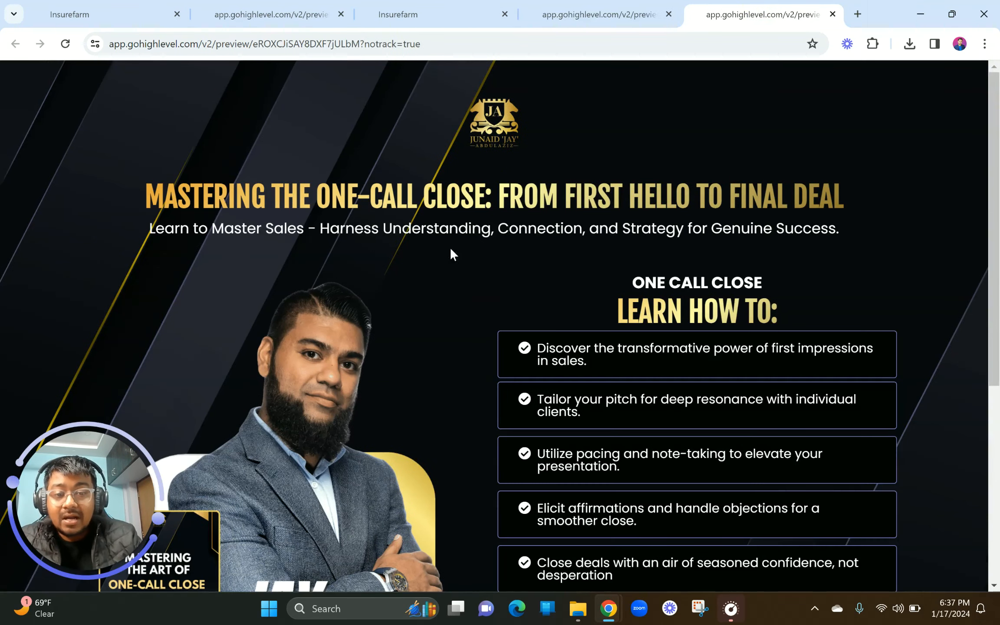
right_click(410, 372)
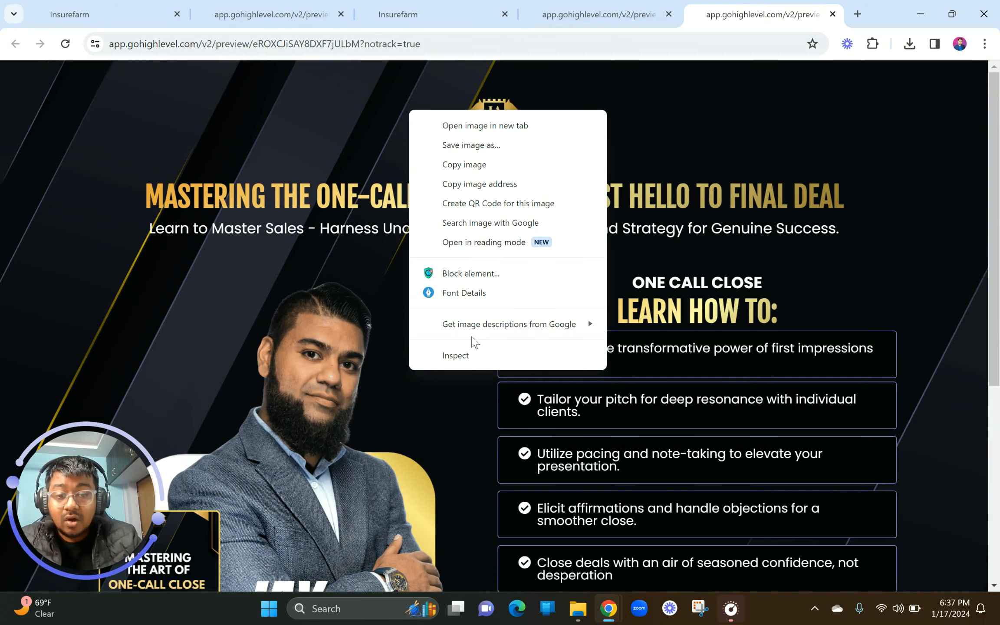
click(464, 352)
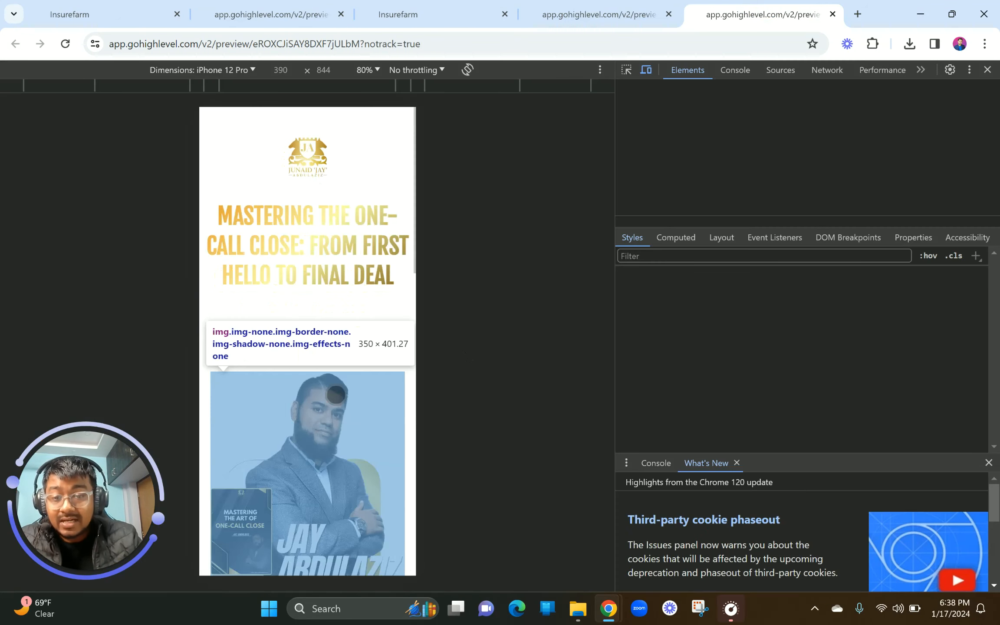
scroll(366, 369, down, 3)
scroll(365, 368, up, 3)
scroll(365, 369, down, 15)
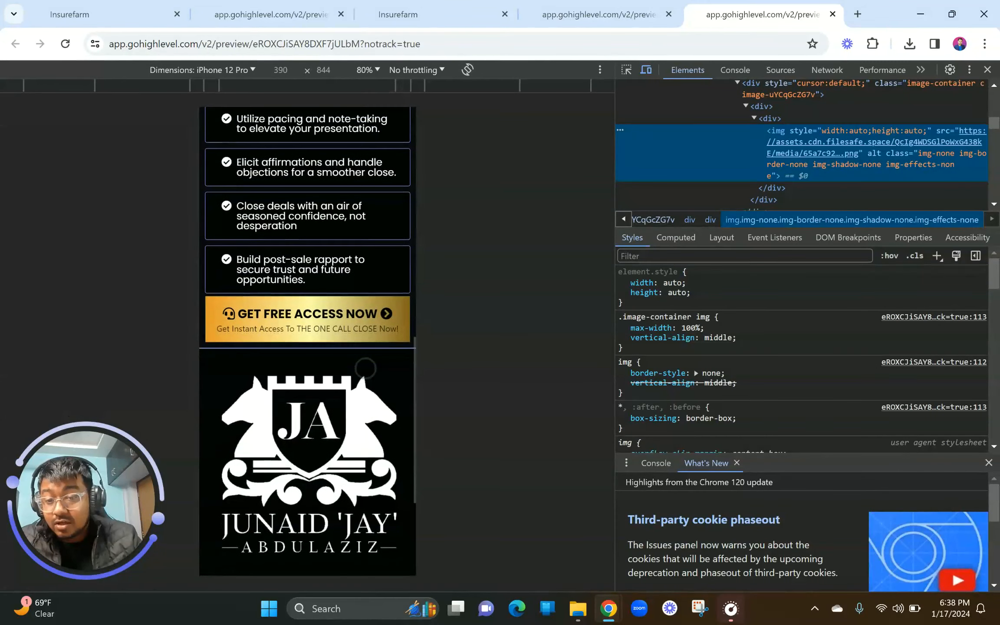
scroll(366, 368, up, 15)
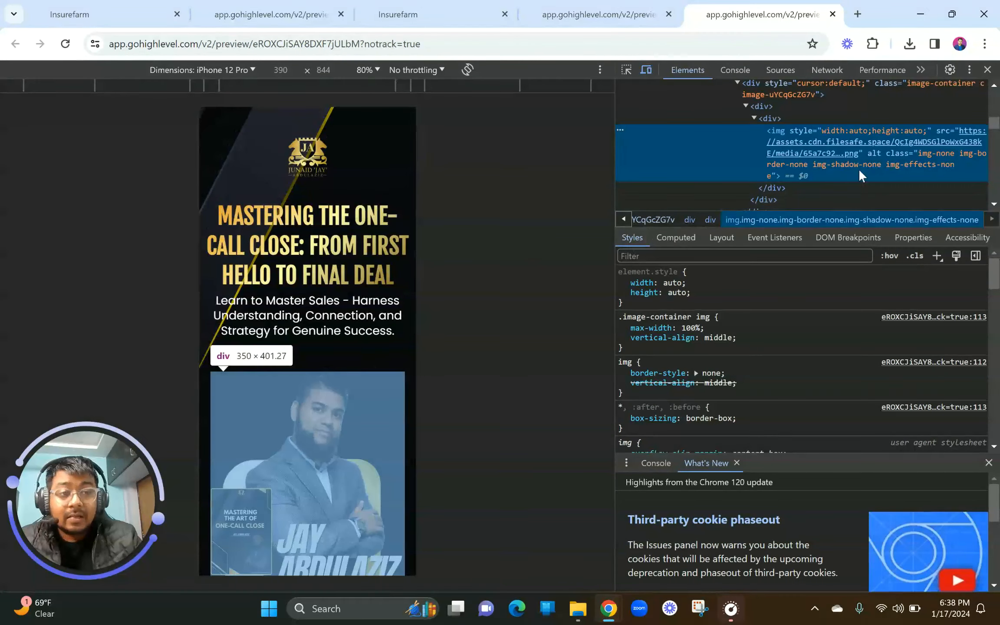
click(987, 69)
Move the reference preview tab ahead of the page builder tab, return to the builder, and set the browser zoom to 80%
drag(599, 14, 373, 5)
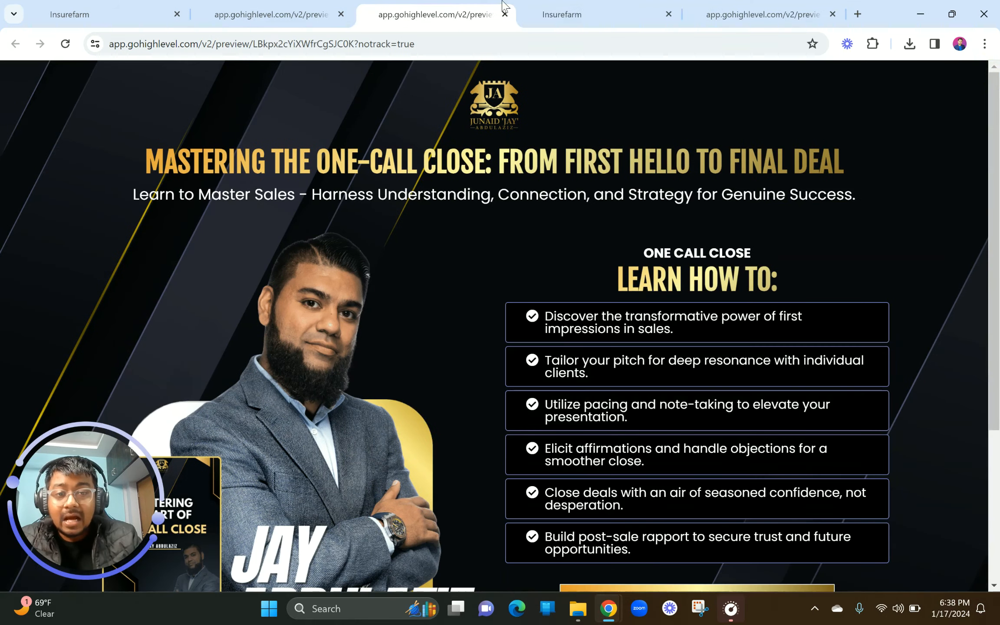
click(556, 14)
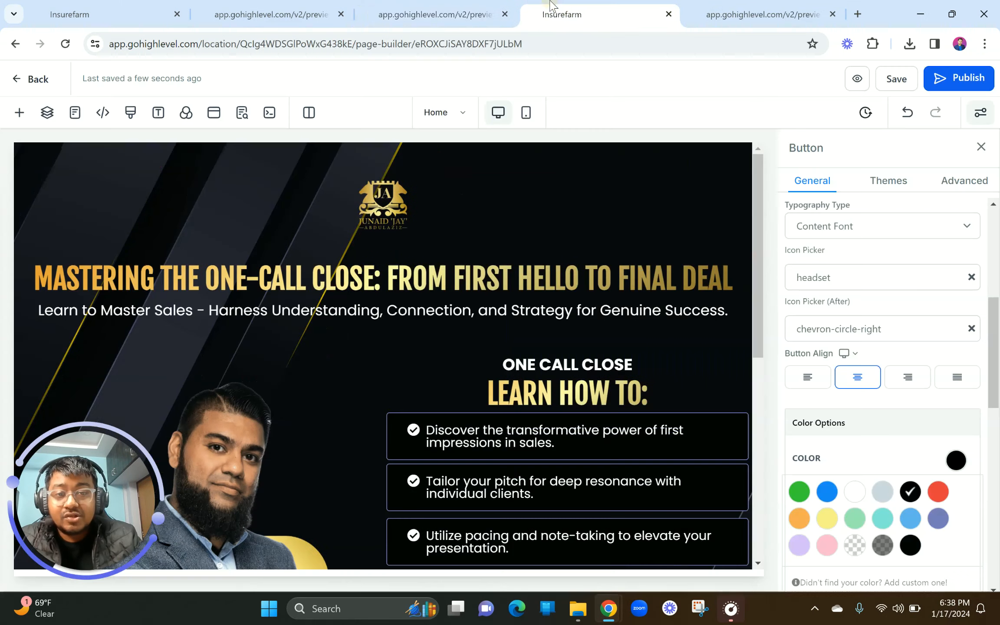
click(984, 43)
click(889, 313)
click(889, 313)
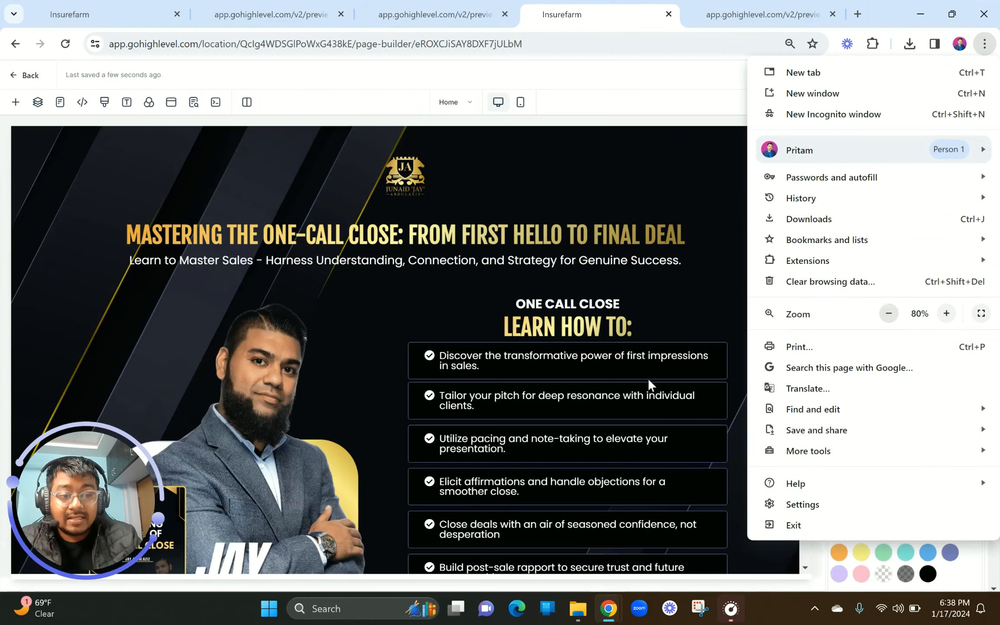
click(501, 376)
click(501, 376)
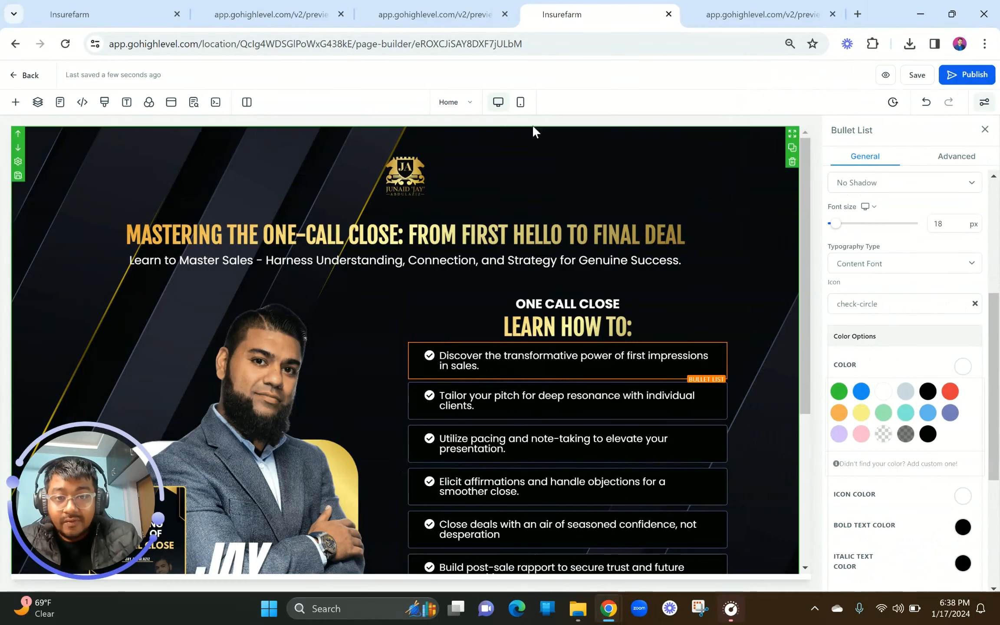
Switch the page builder to mobile mode and look over the layout from the logo to the footer
click(521, 103)
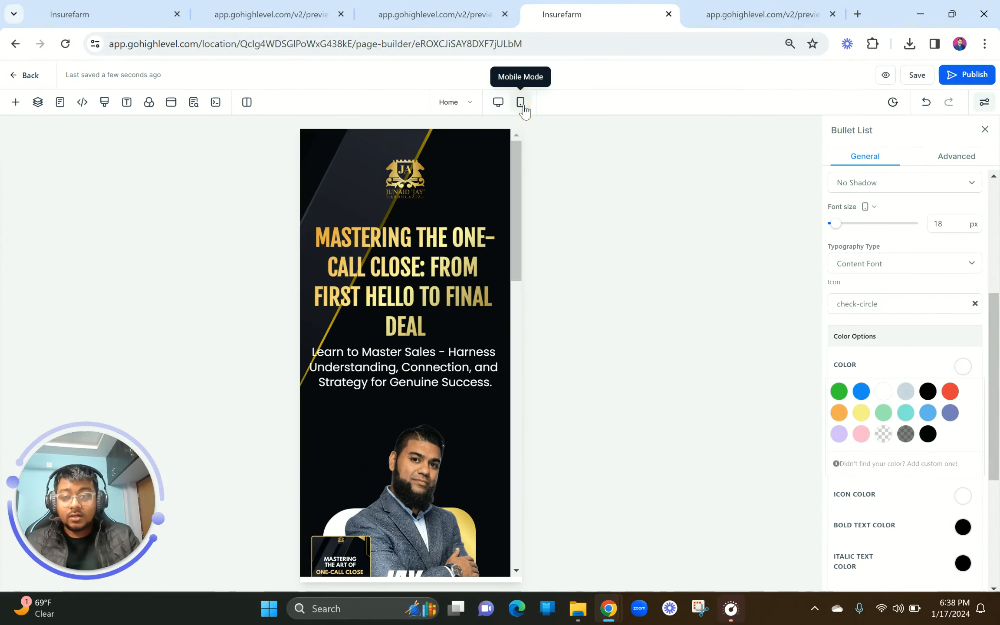
scroll(430, 482, down, 5)
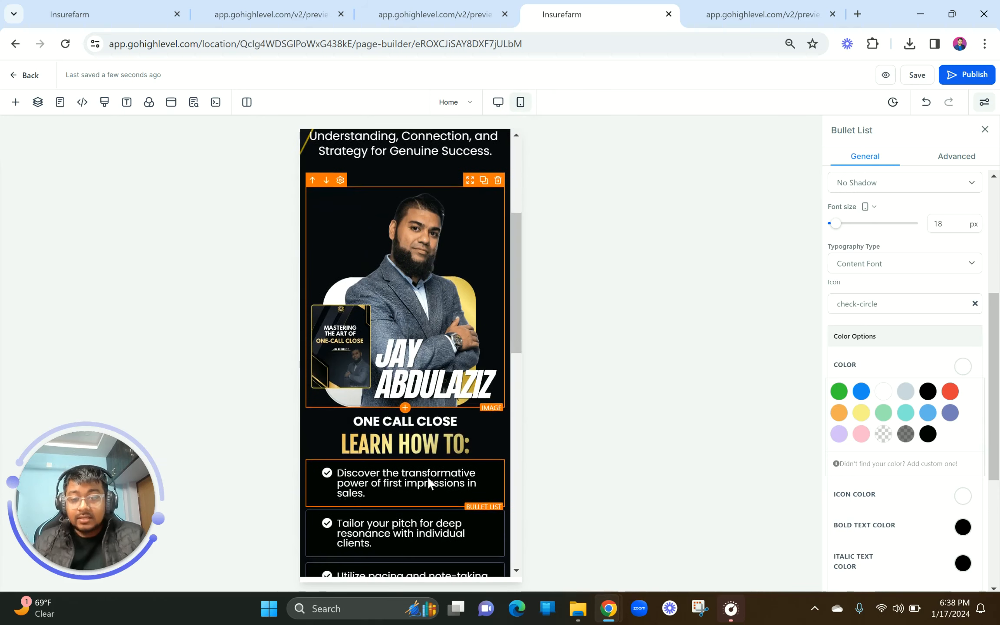
scroll(429, 482, down, 10)
scroll(429, 478, up, 15)
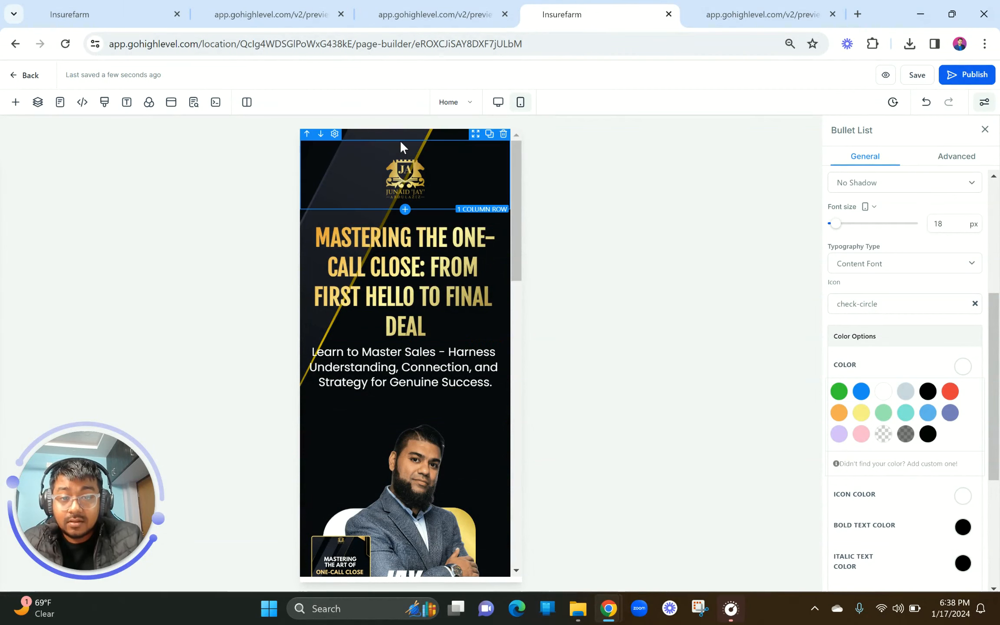
Duplicate the logo row at the top of the page and hide the upper copy on mobile
click(489, 134)
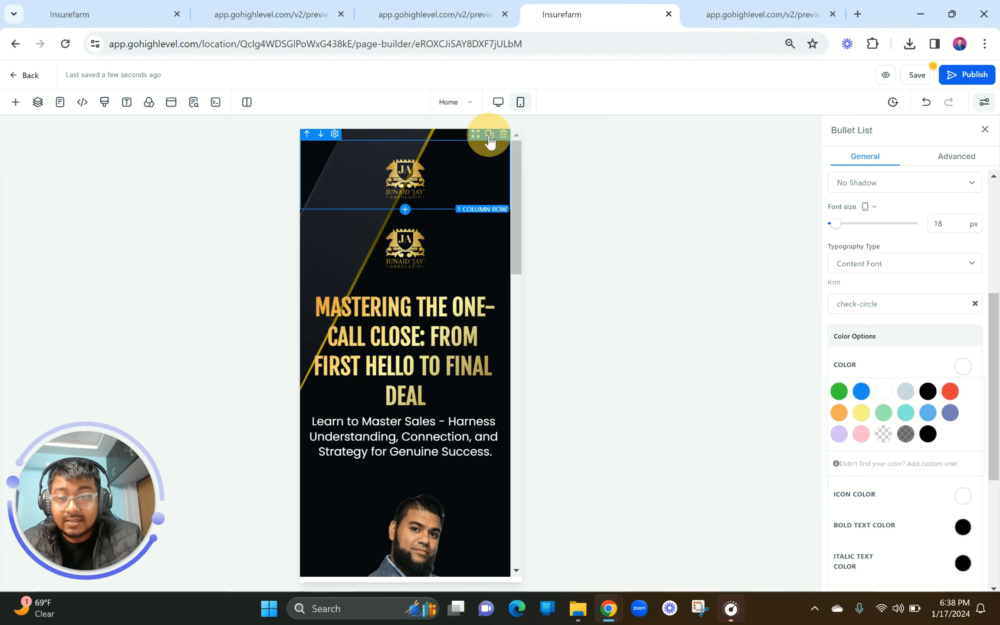
click(434, 180)
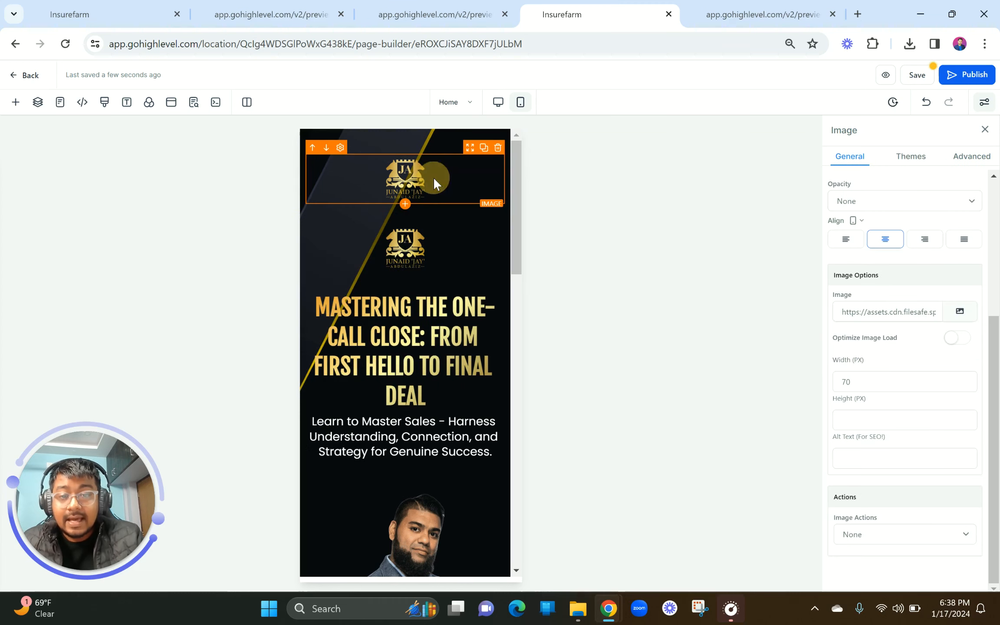
click(457, 138)
click(956, 157)
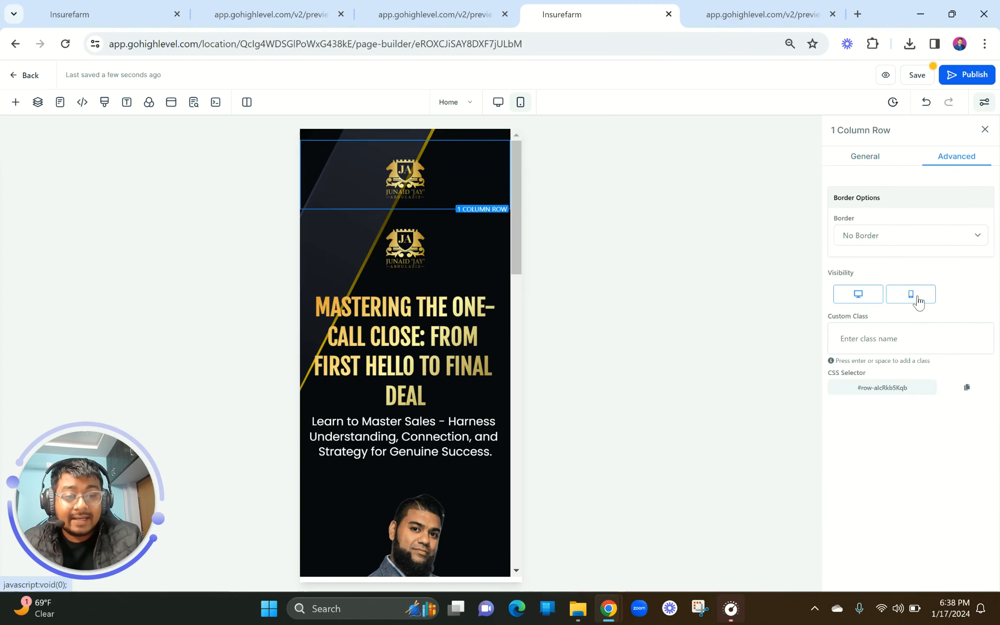
click(911, 296)
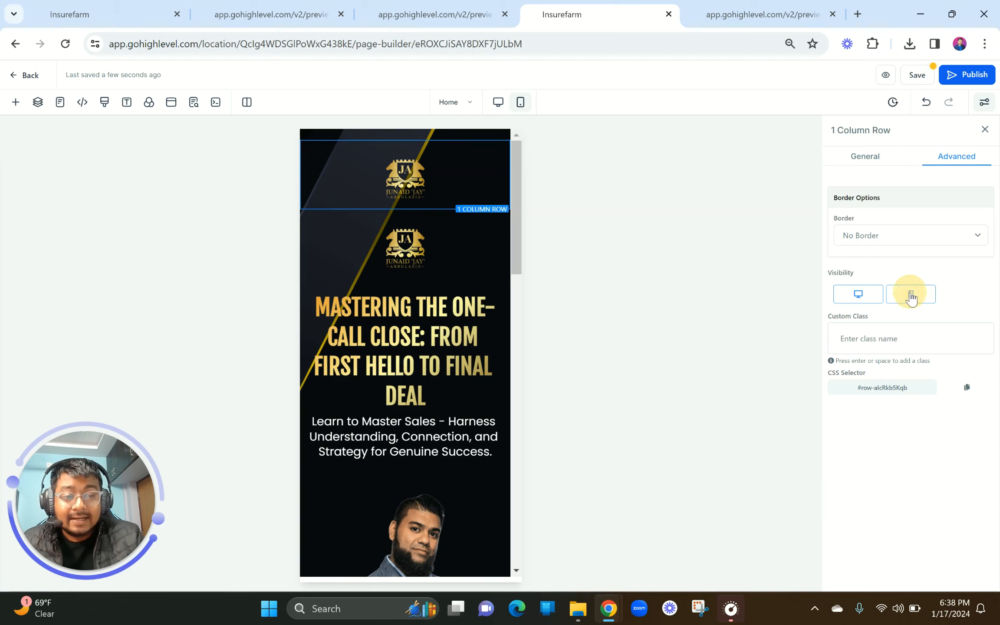
Hide the other logo row on desktop so that copy serves only the mobile layout
click(440, 145)
click(956, 156)
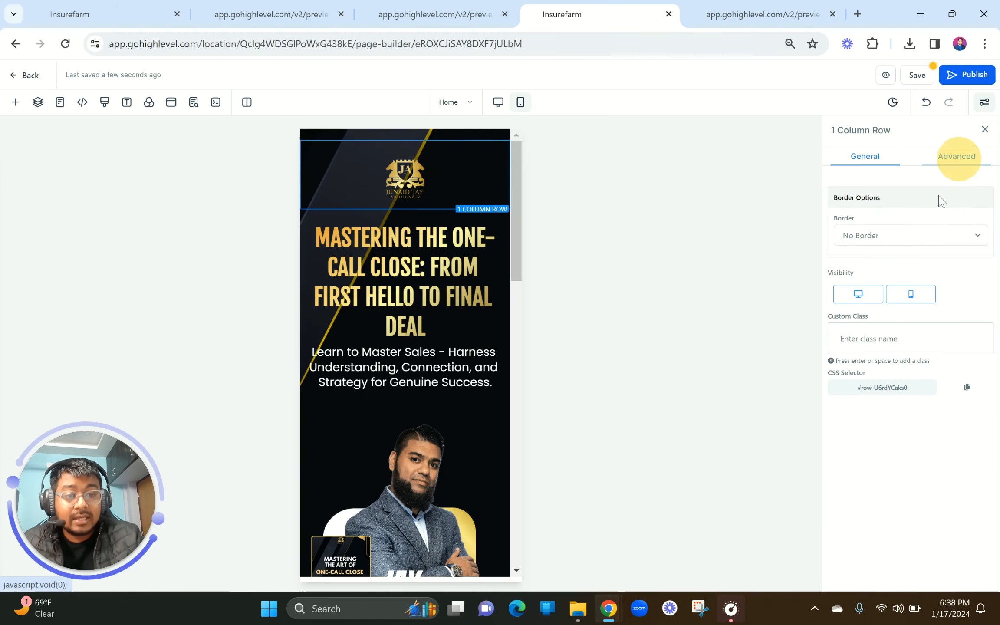
click(860, 290)
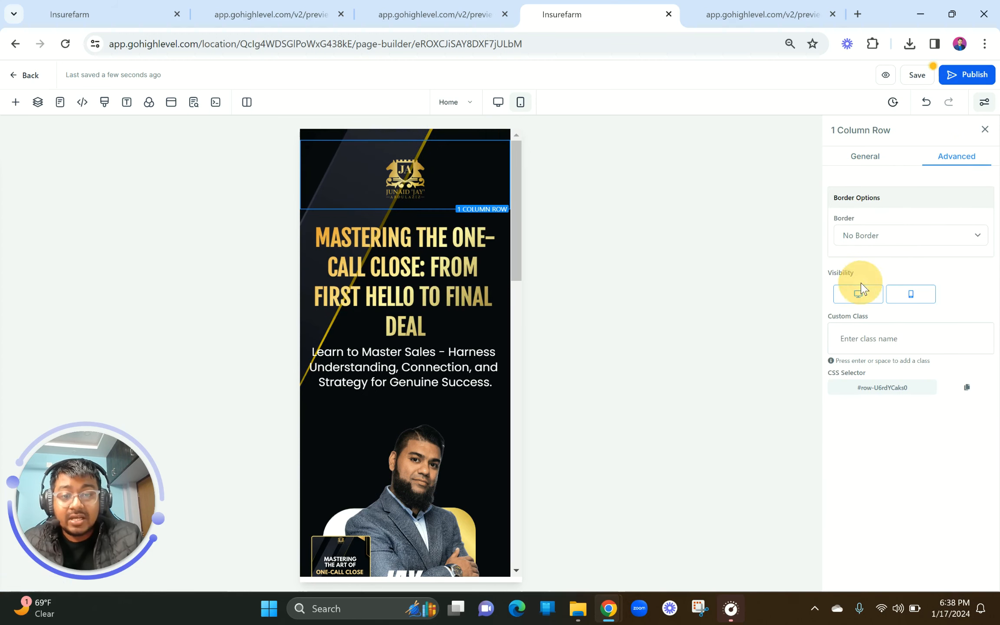
Set the top padding of the mobile logo image to 0 px
click(450, 186)
click(858, 159)
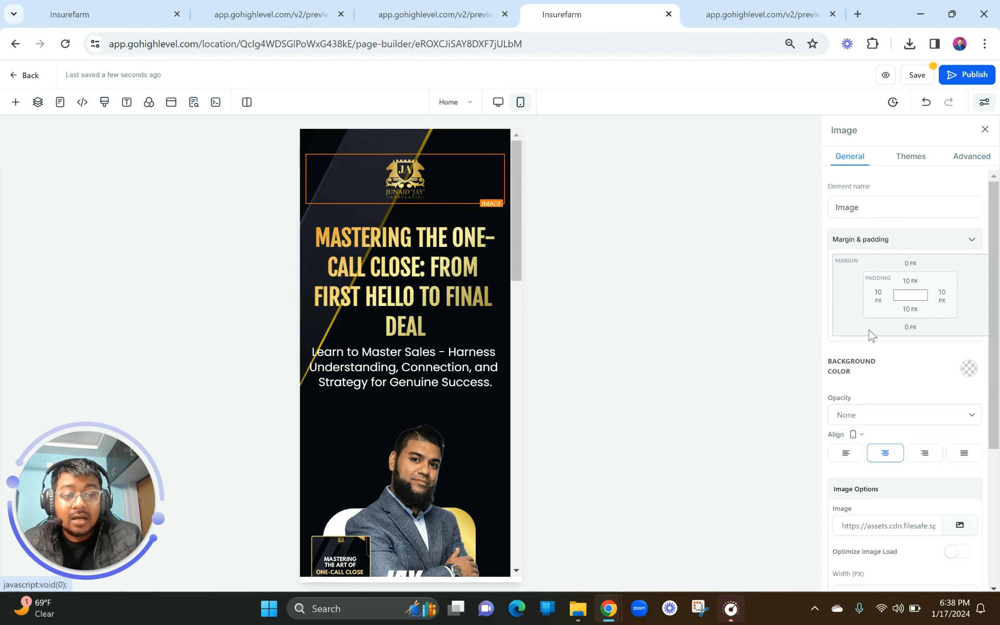
scroll(920, 391, down, 5)
scroll(925, 402, up, 5)
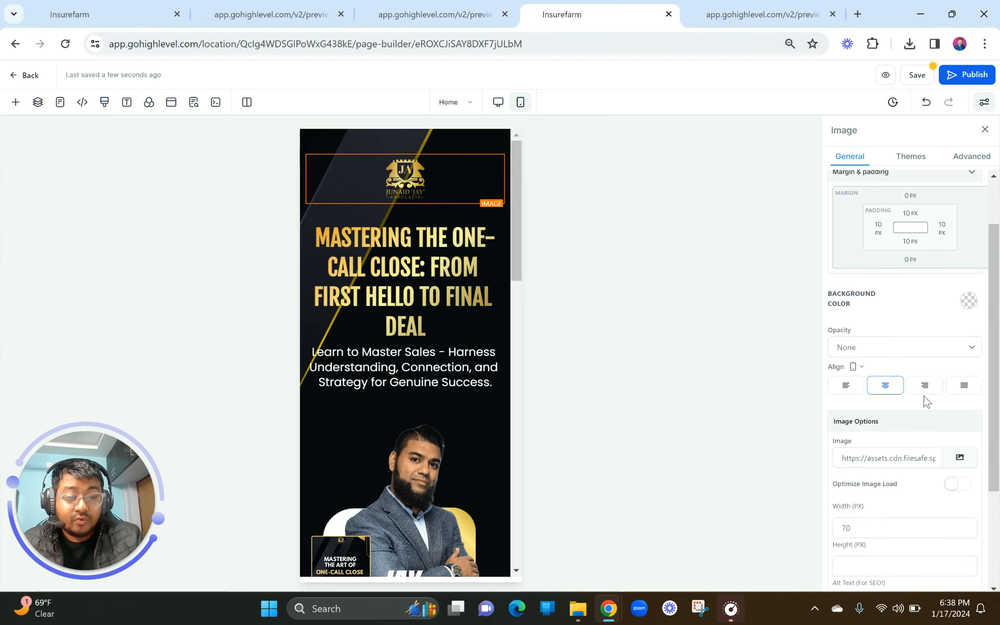
click(910, 282)
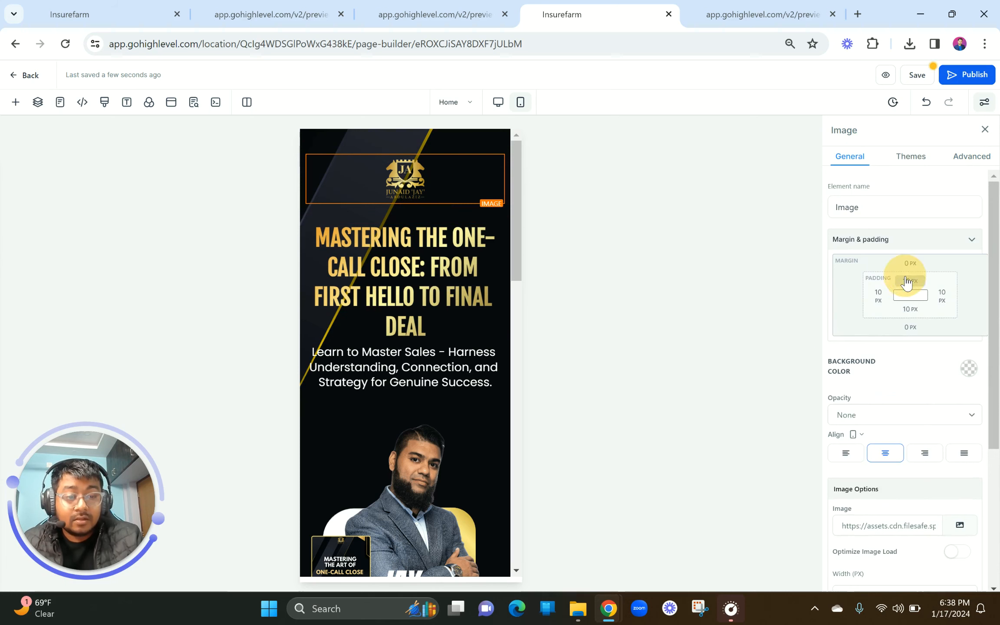
click(848, 306)
drag(798, 310, 742, 283)
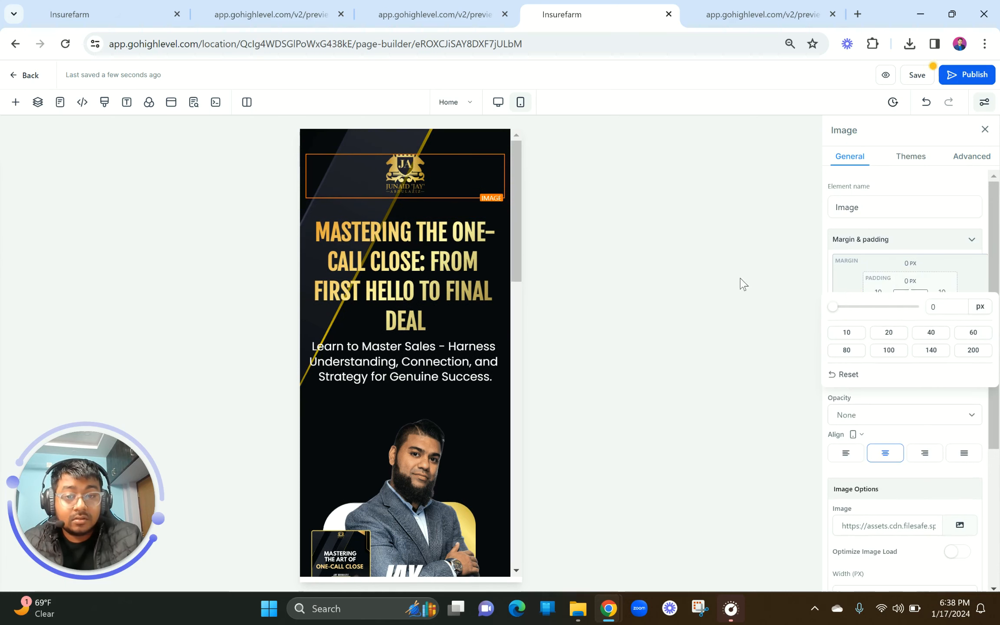
Set the top padding of the one-column row holding the mobile logo to 0 px
click(441, 141)
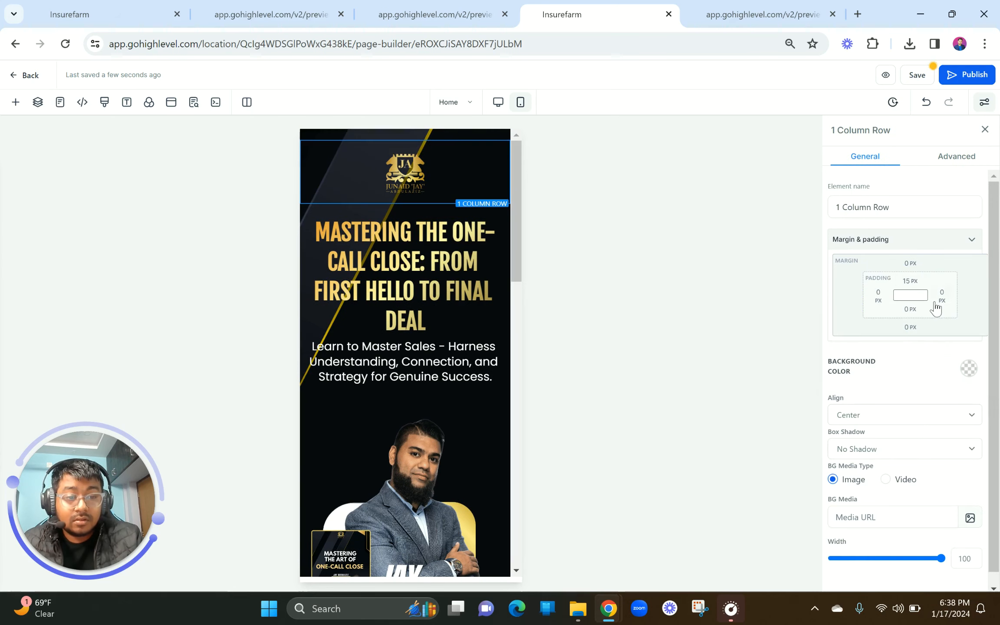
click(910, 282)
drag(862, 308, 810, 305)
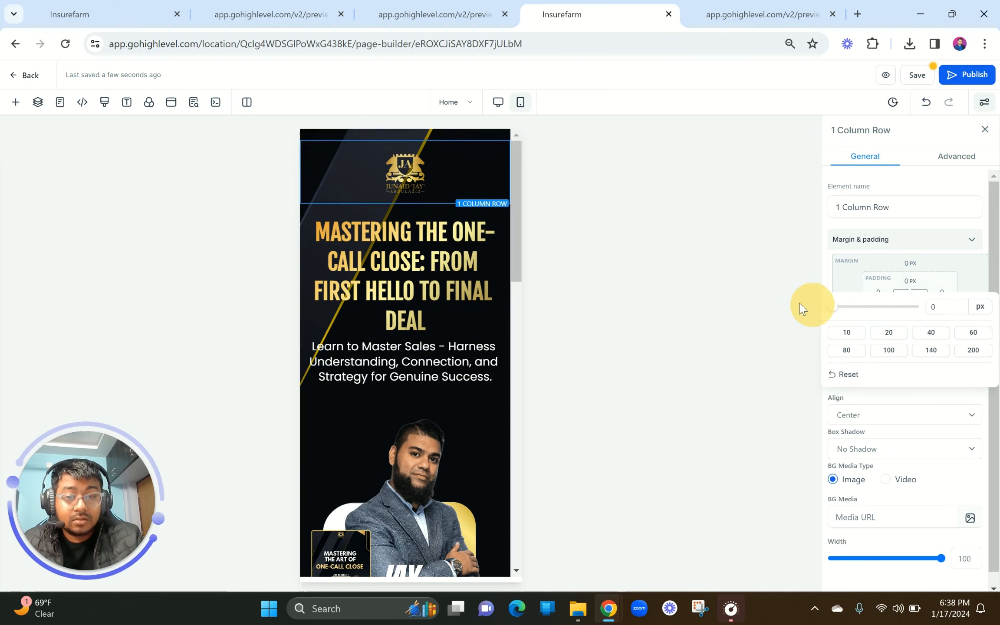
Reduce the main headline's mobile font size, trying 36 px and settling on 32 px
click(413, 256)
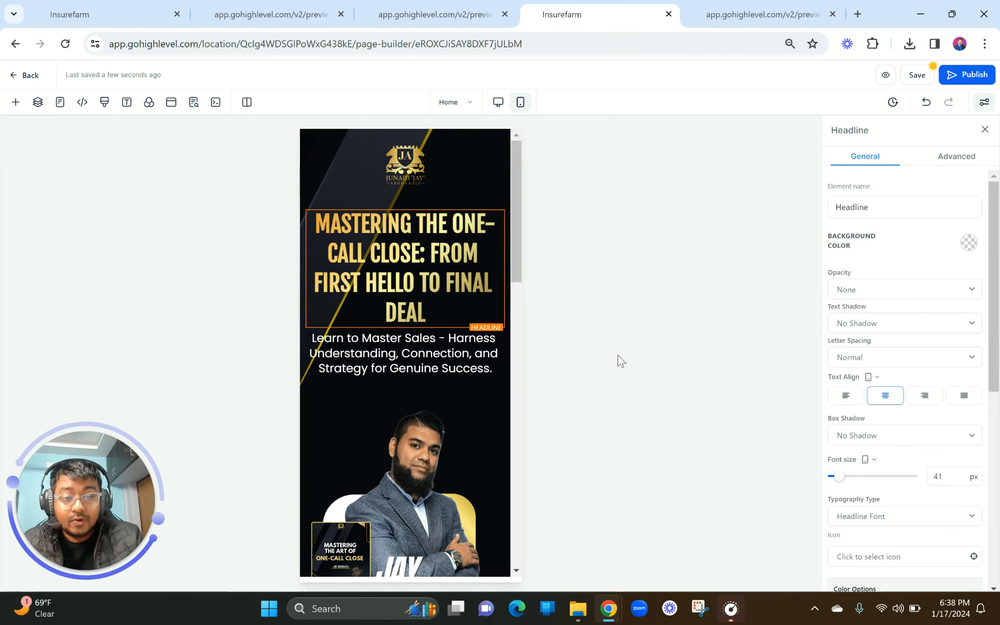
double_click(951, 481)
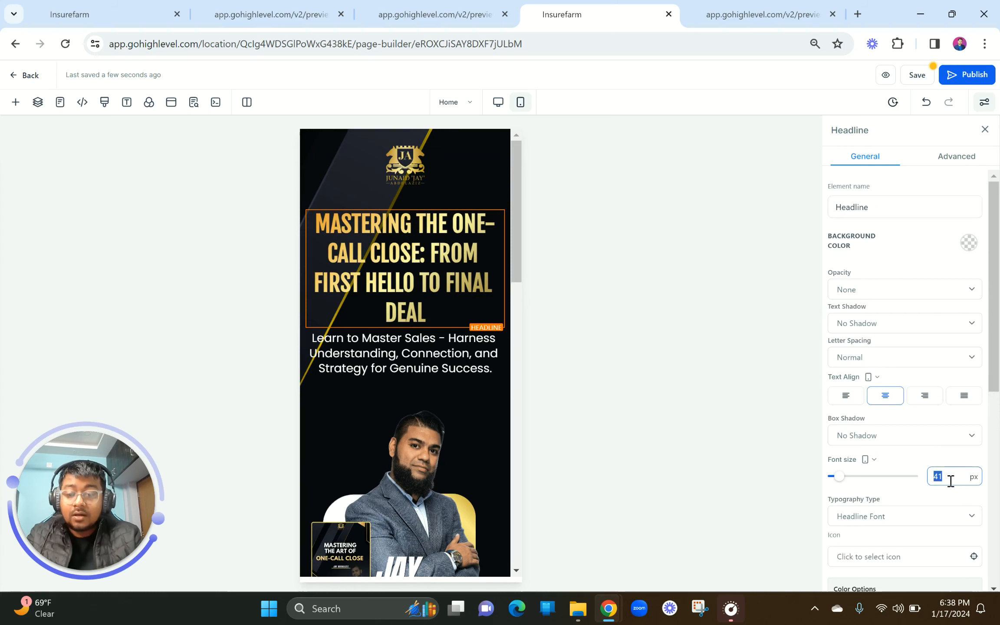
click(658, 433)
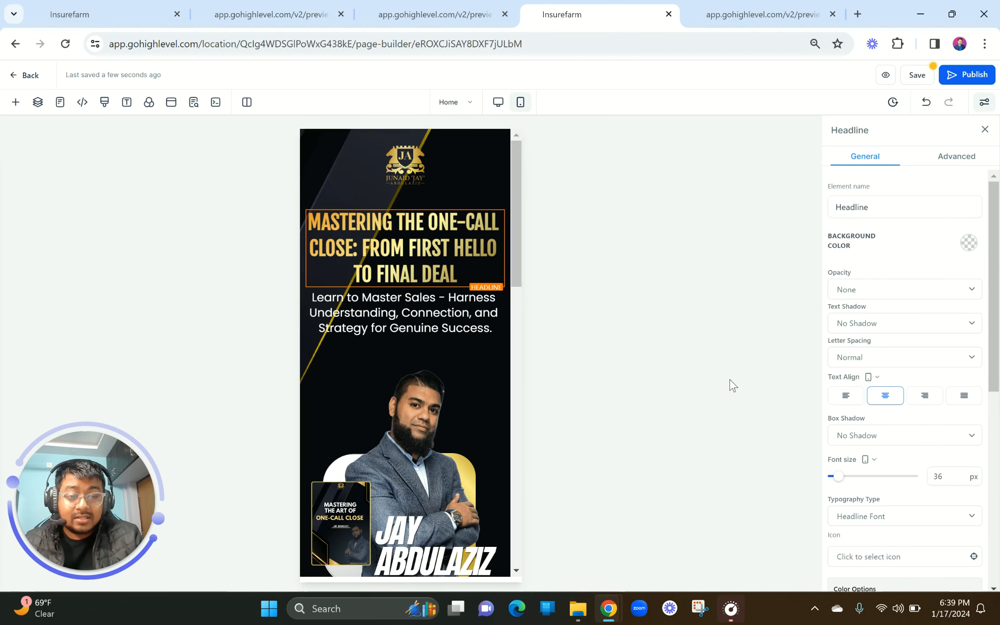
drag(947, 480, 927, 478)
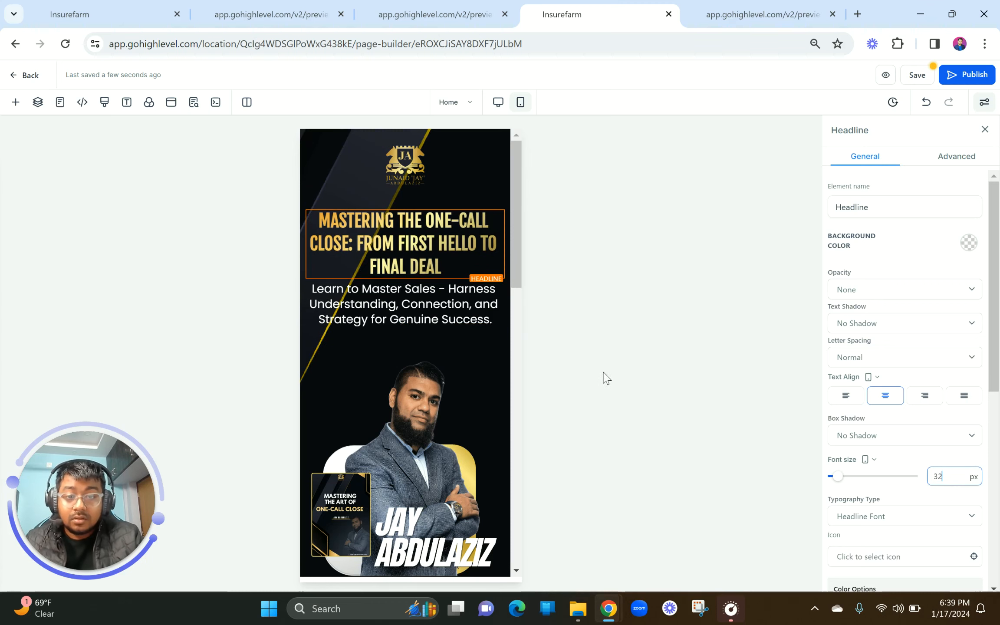
Set the mobile font size of the sub-headline below the main headline to 16 px
click(388, 312)
double_click(937, 477)
text(16)
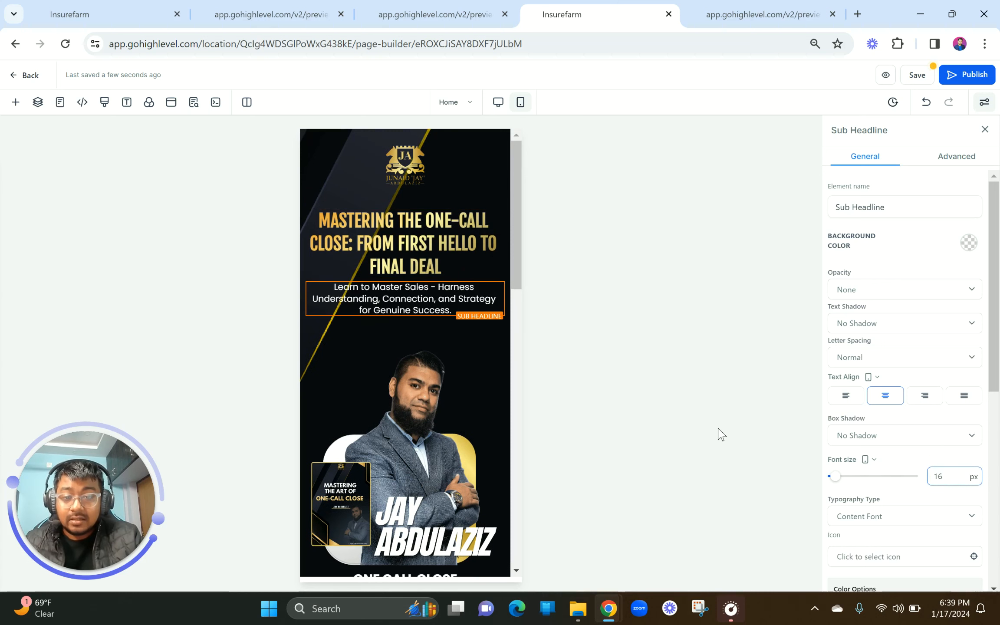
click(717, 428)
click(447, 381)
click(418, 287)
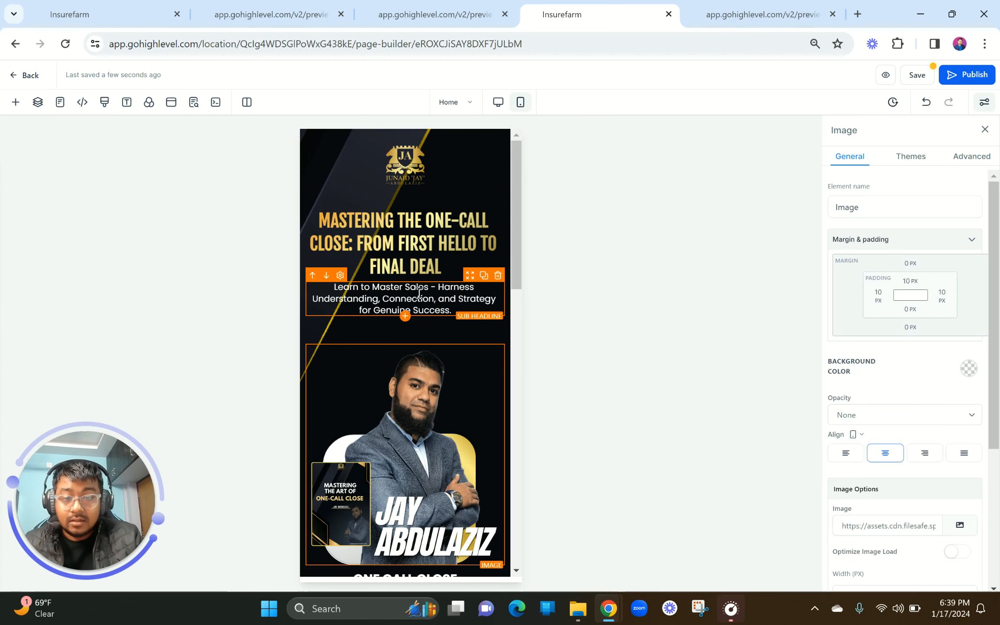
Set the mobile font size of the first bullet list, about the transformative power of first impressions, to 16 px
scroll(438, 413, down, 1)
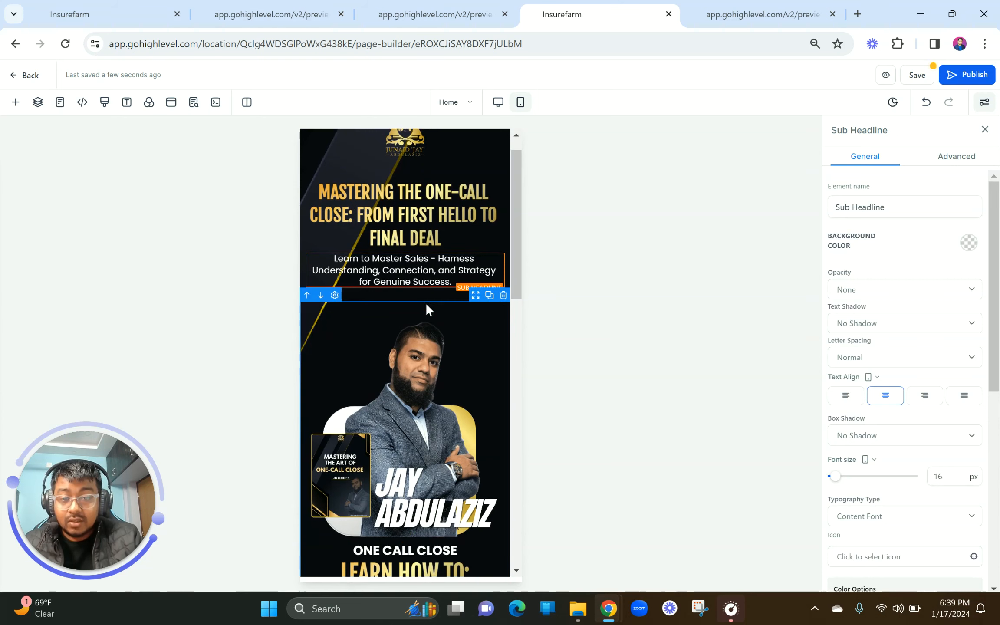
scroll(423, 452, down, 4)
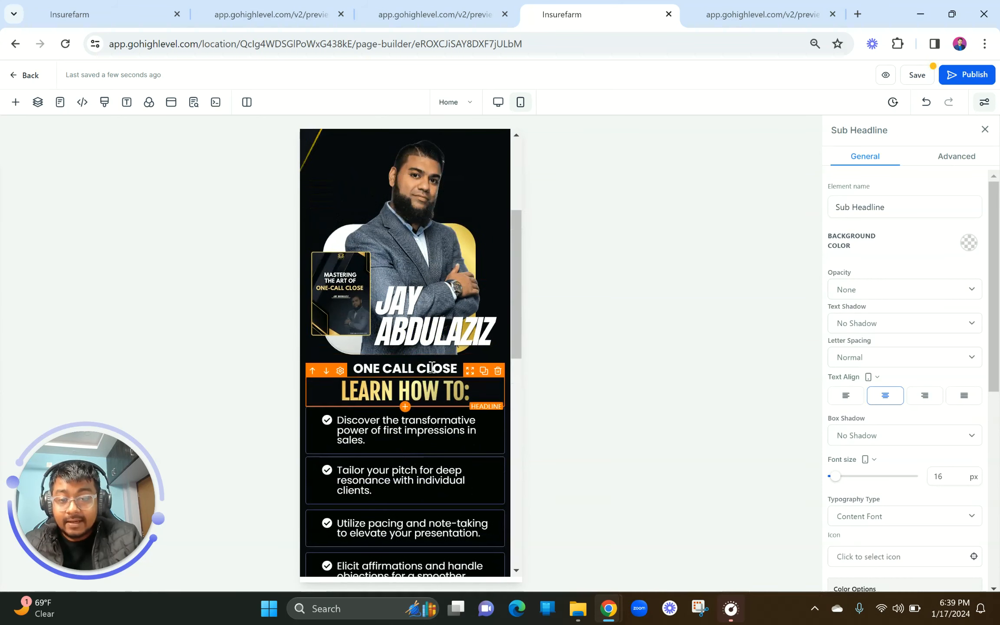
scroll(422, 442, down, 2)
scroll(423, 443, up, 1)
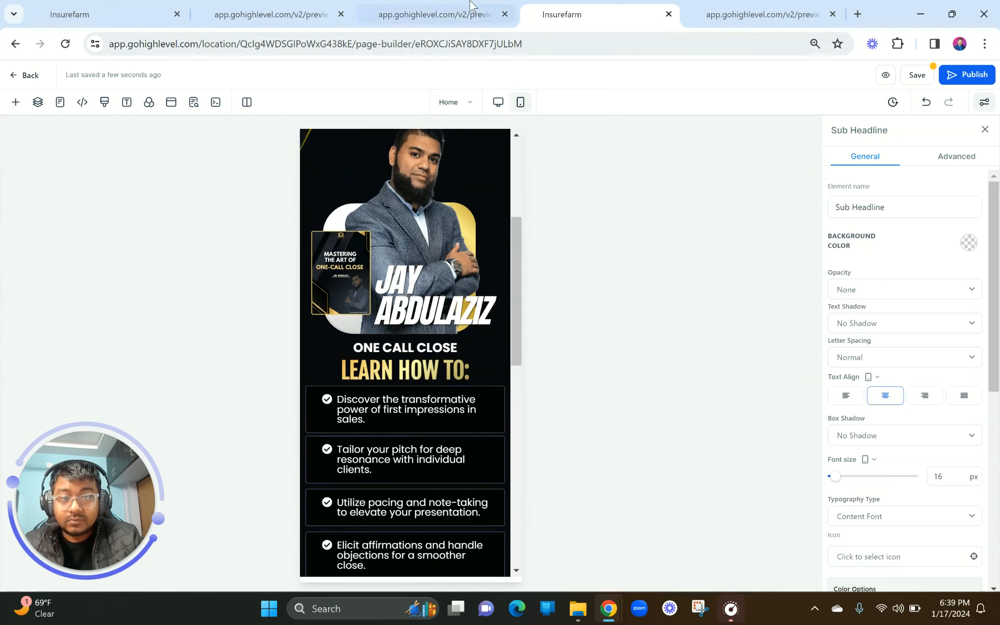
scroll(397, 202, down, 5)
scroll(397, 202, up, 1)
click(380, 197)
double_click(942, 477)
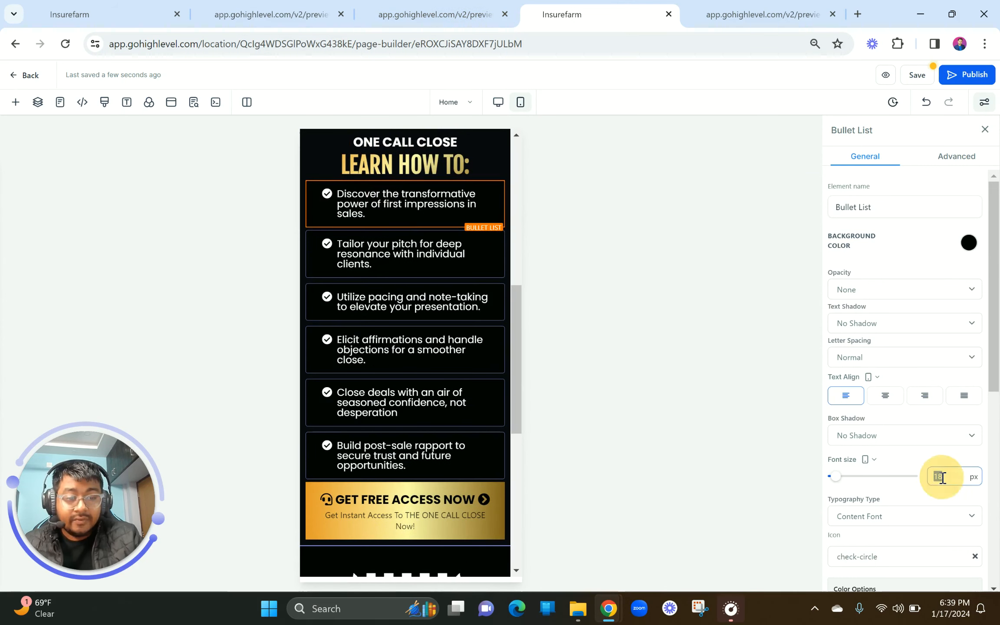
double_click(943, 477)
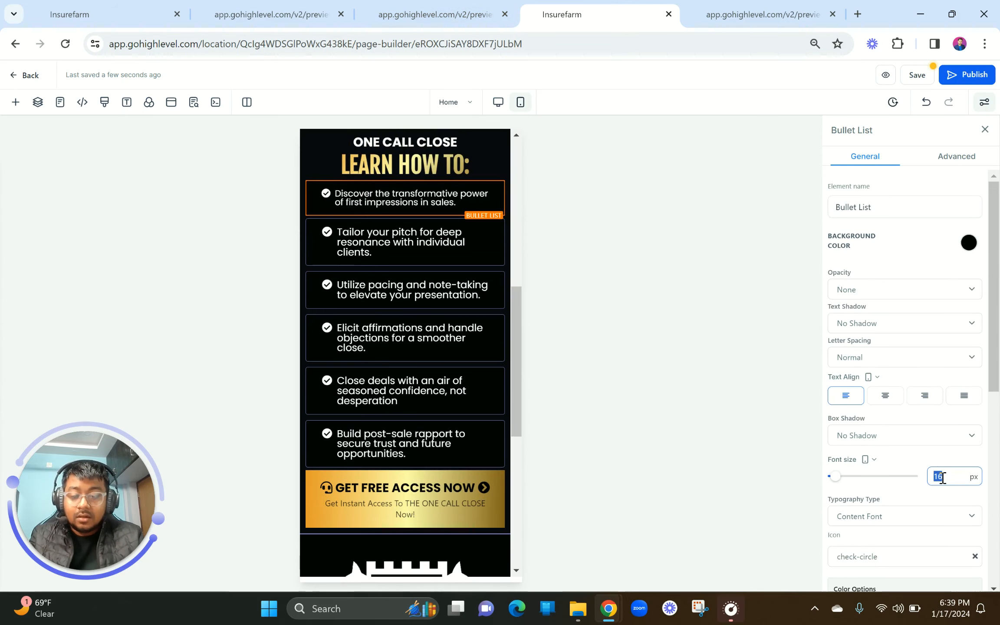
Set the mobile font size of the second and third bullet lists, on tailoring the pitch and pacing, to 16 px
click(403, 236)
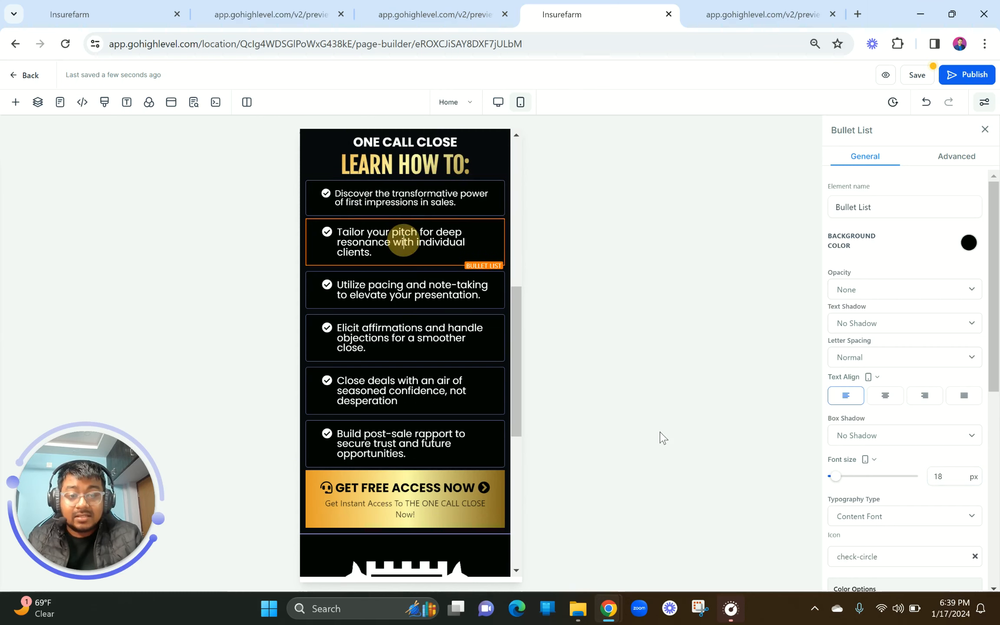
double_click(946, 481)
text(16)
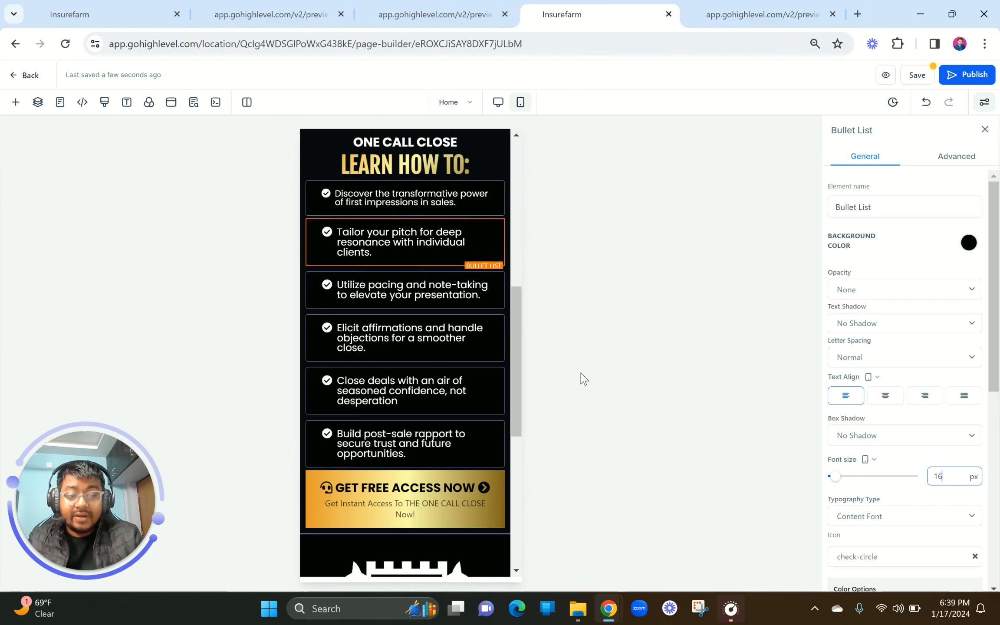
click(406, 280)
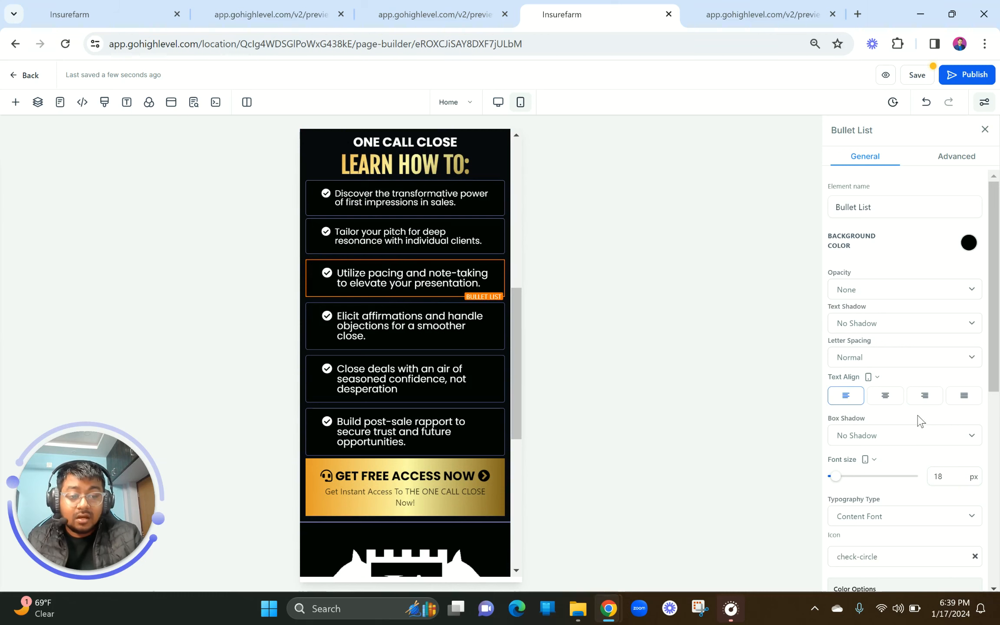
double_click(946, 476)
text(16)
Set the mobile font size of the fourth and fifth bullet lists, on eliciting affirmations and closing deals, to 16 px
click(407, 323)
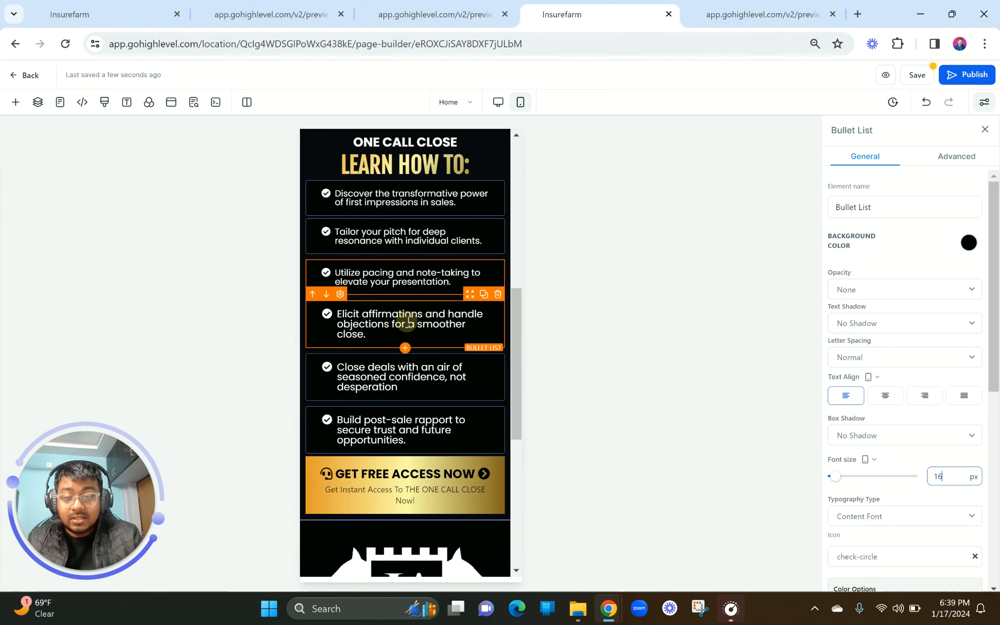
double_click(938, 476)
text(16)
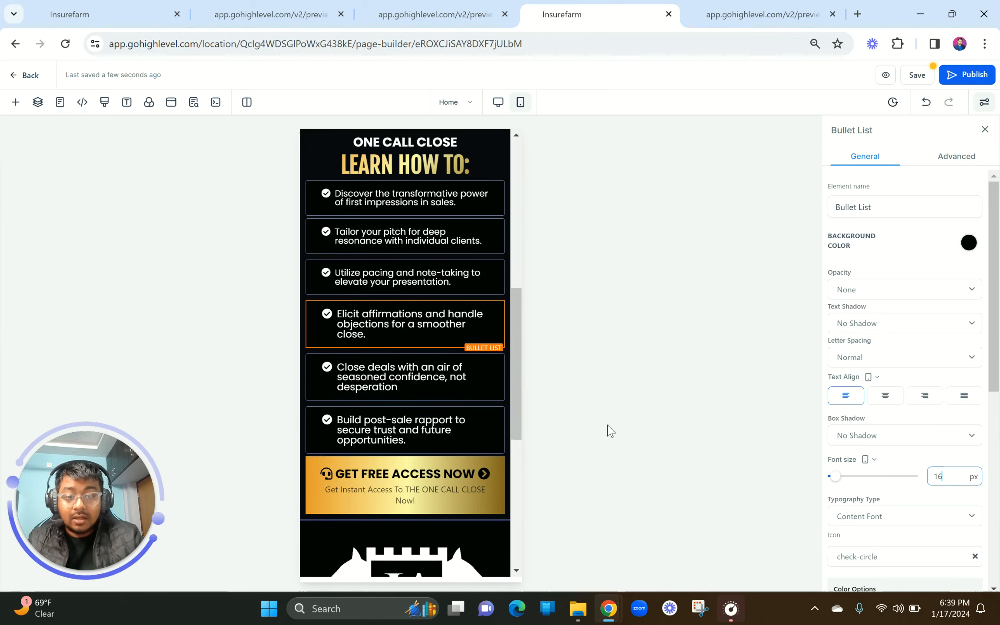
click(402, 372)
double_click(957, 476)
text(16)
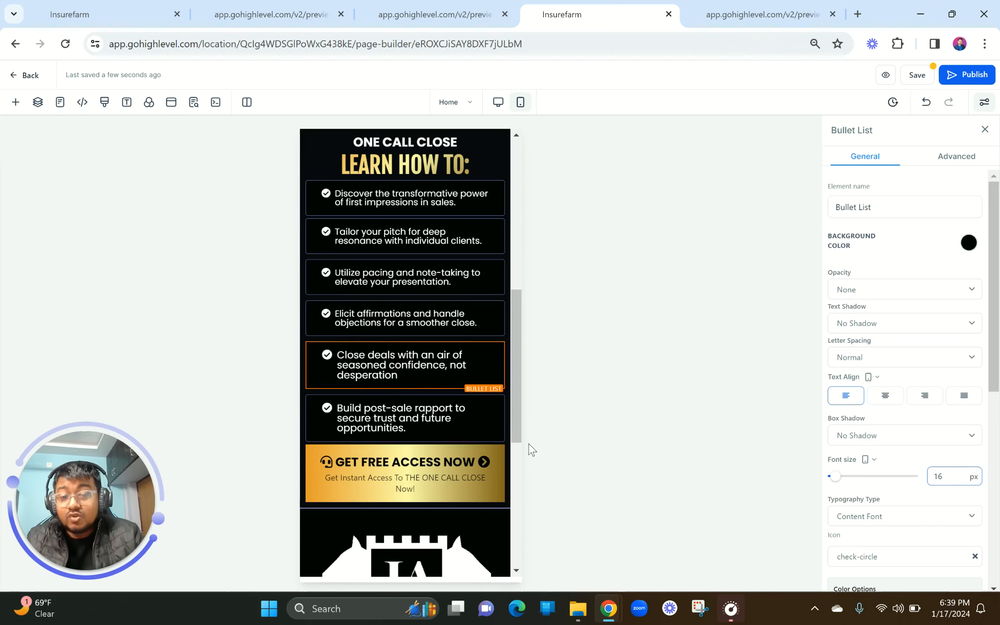
Set the mobile font size of the last bullet list, on post-sale rapport, to 16 px
click(445, 416)
click(949, 477)
key(BackSpace)
key(BackSpace)
text(16)
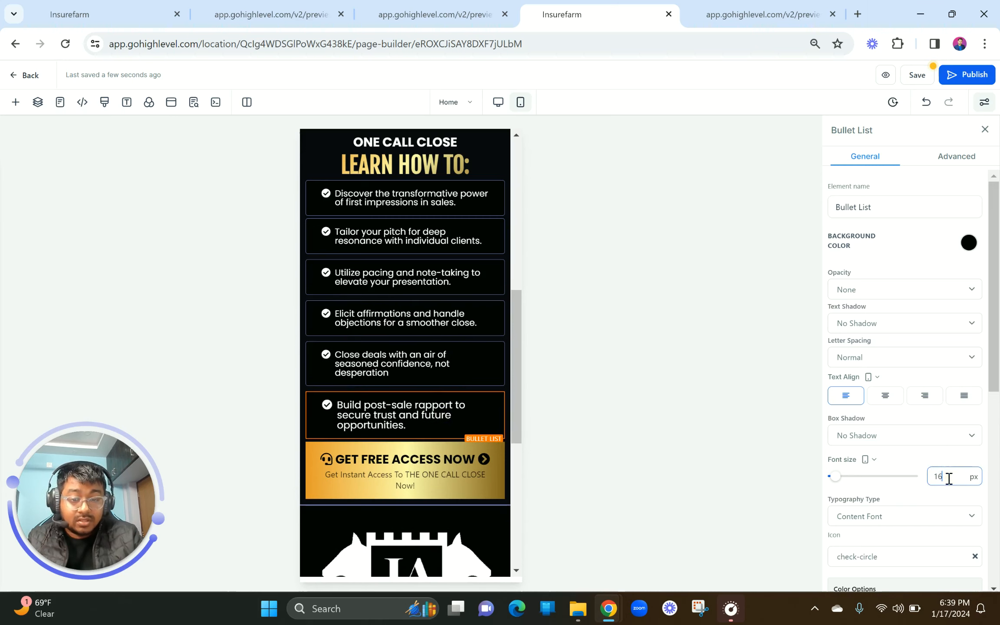
Reduce the GET FREE ACCESS NOW button's mobile font size to 17 px and its sub text to 13 px
click(406, 453)
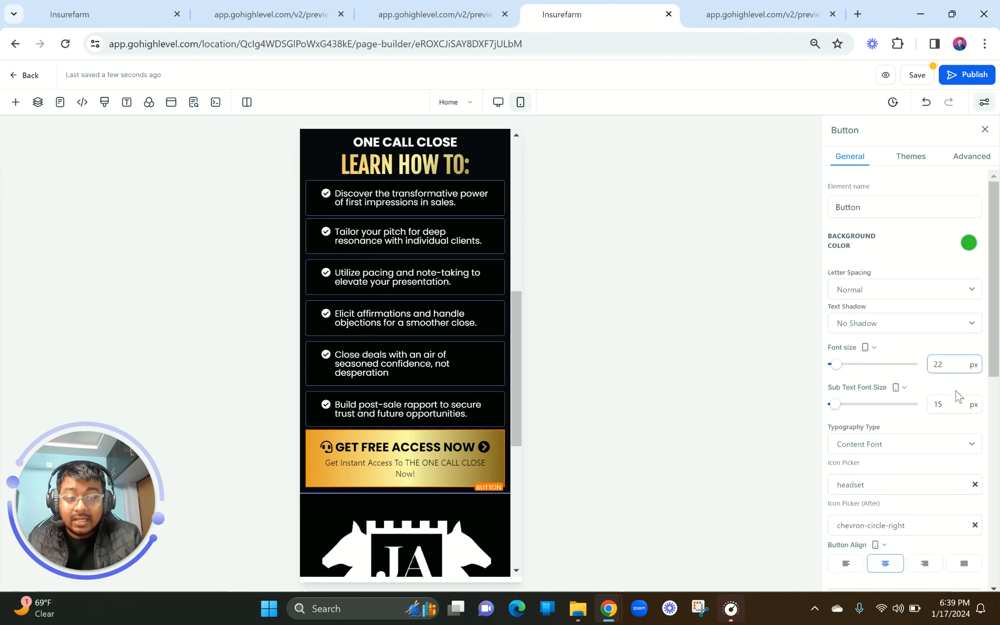
drag(942, 364, 933, 364)
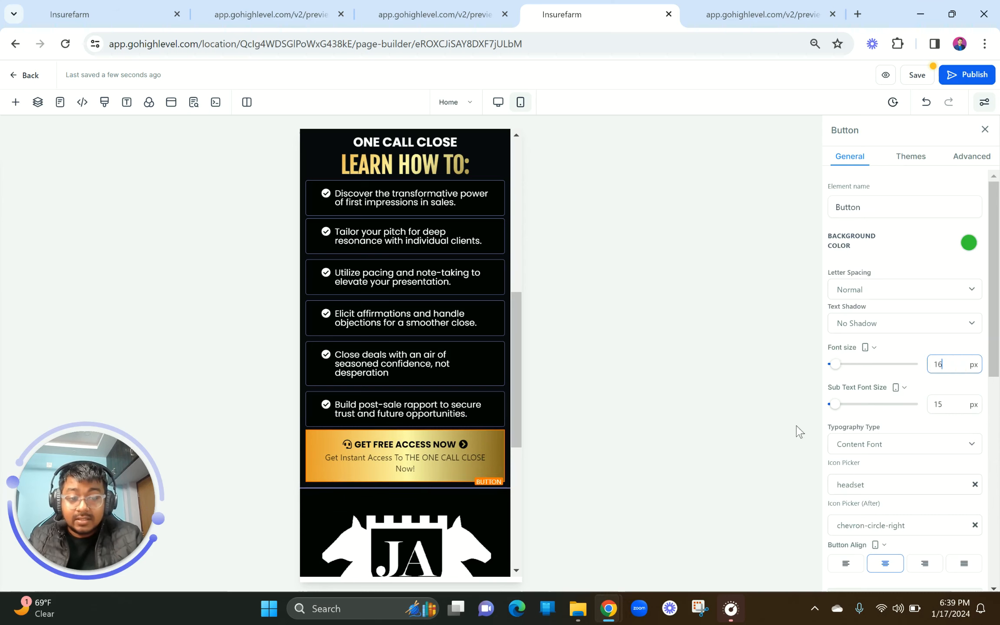
drag(943, 365, 932, 365)
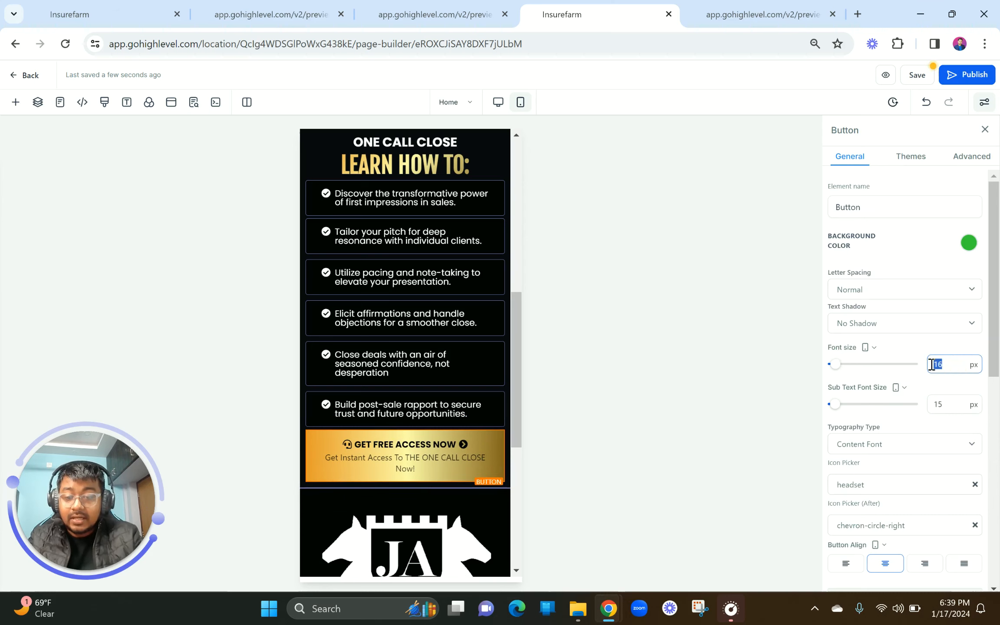
double_click(960, 407)
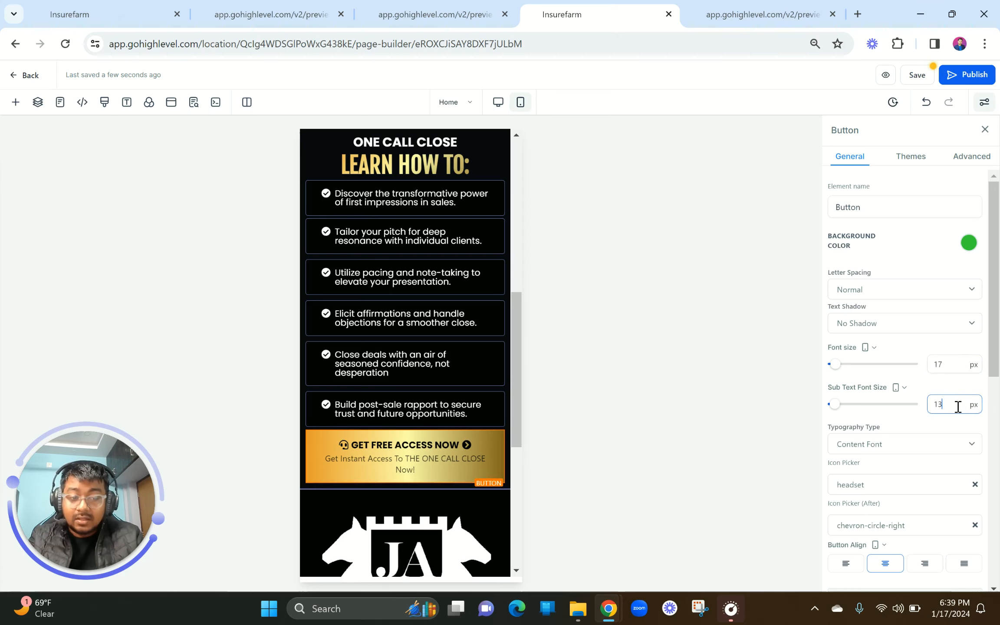
text(13)
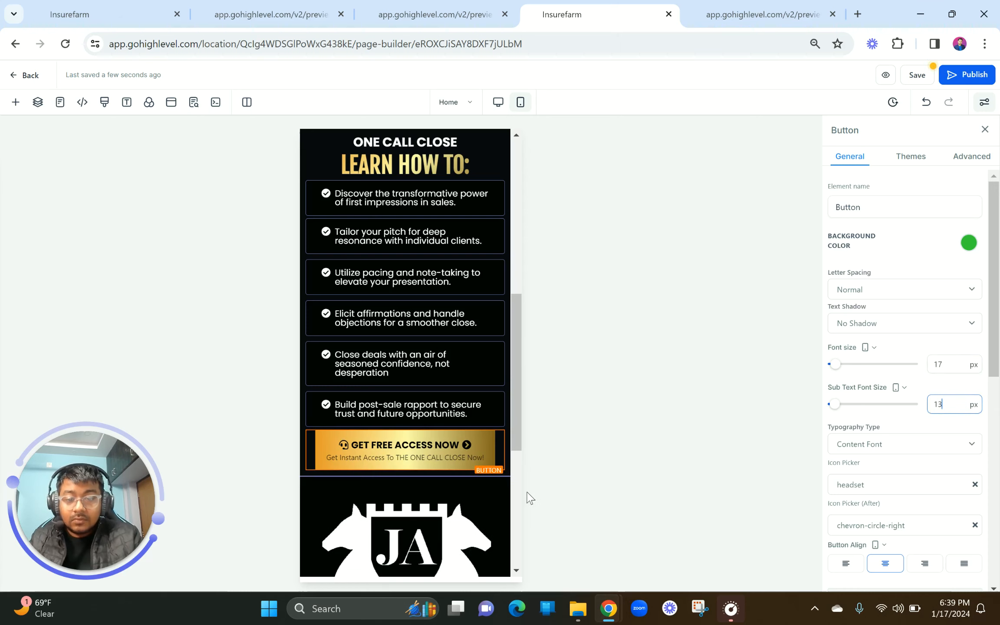
Shrink the logo in the footer's image feature, trying a width of 100 px and settling on 70 px
scroll(419, 497, down, 5)
click(415, 323)
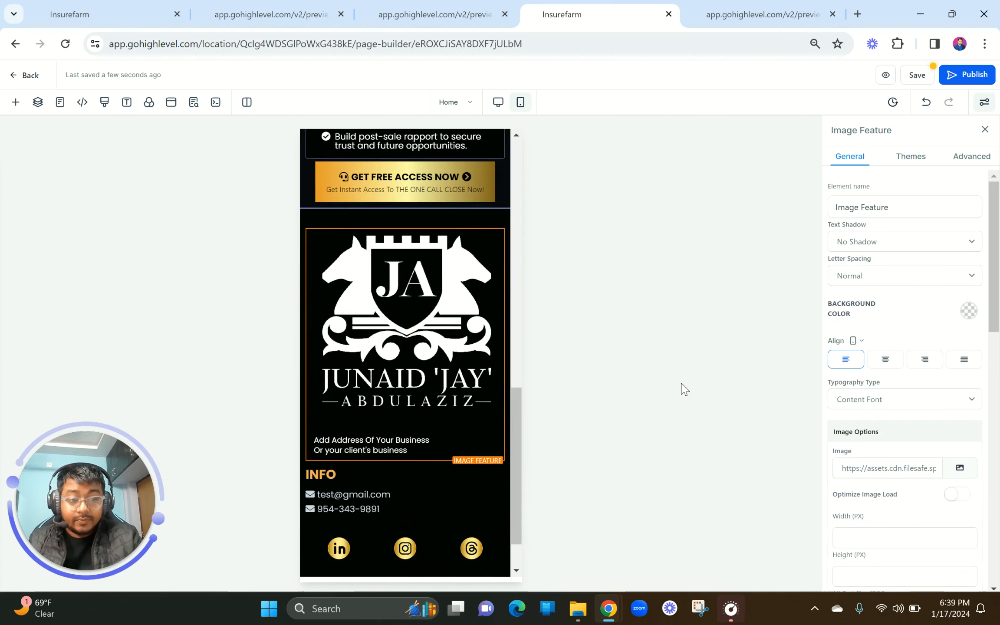
scroll(886, 471, down, 12)
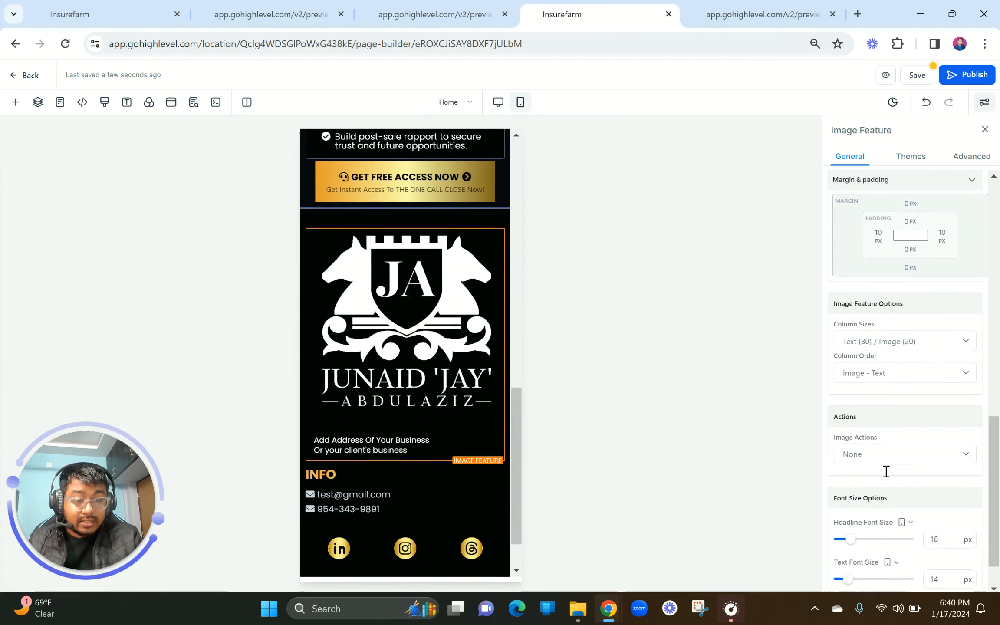
scroll(886, 471, down, 2)
scroll(886, 471, up, 10)
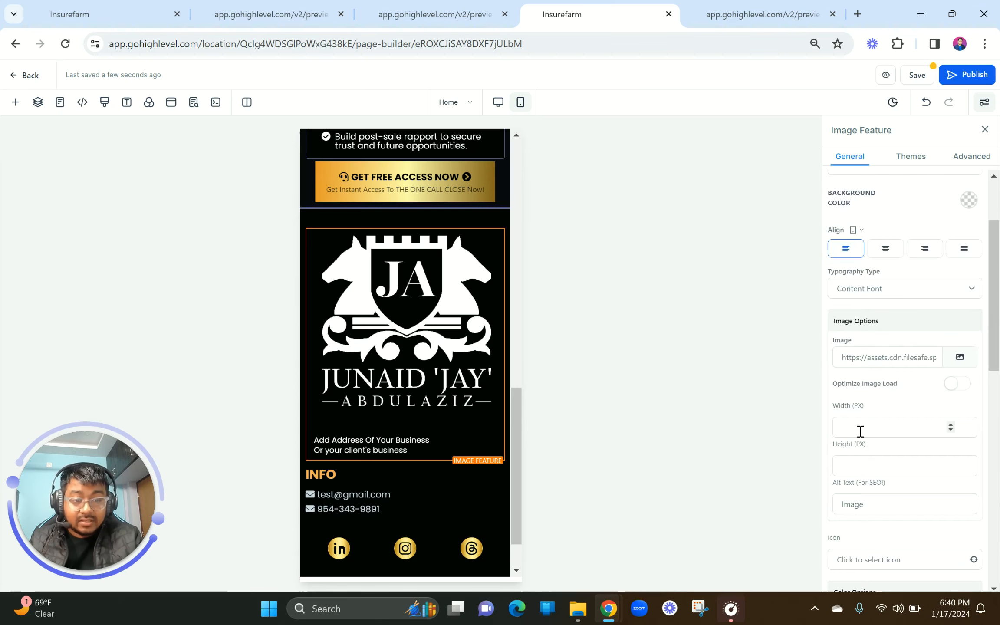
click(860, 432)
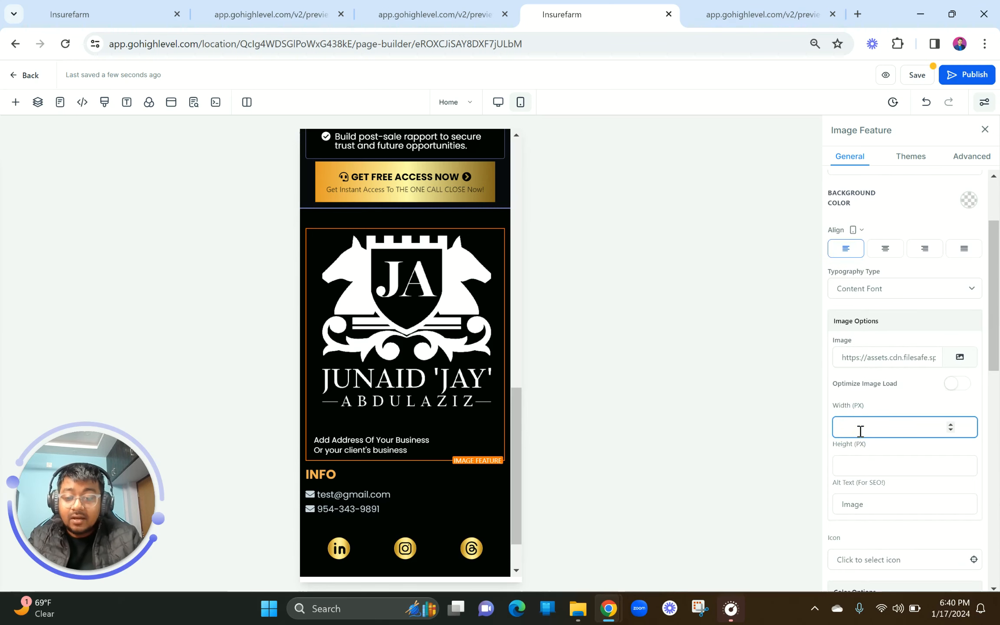
text(100)
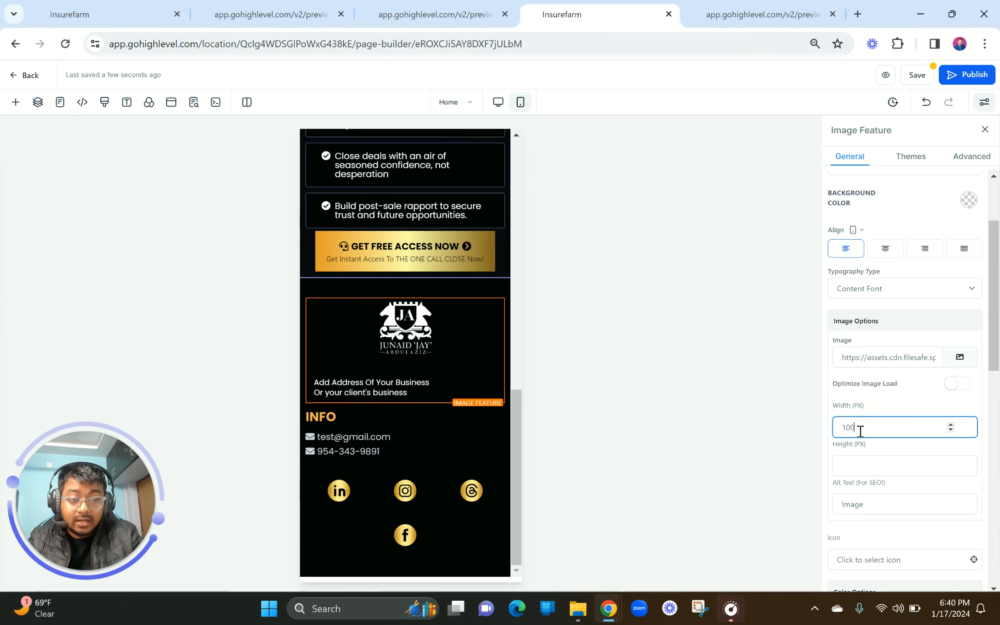
key(BackSpace)
key(BackSpace)
key(BackSpace)
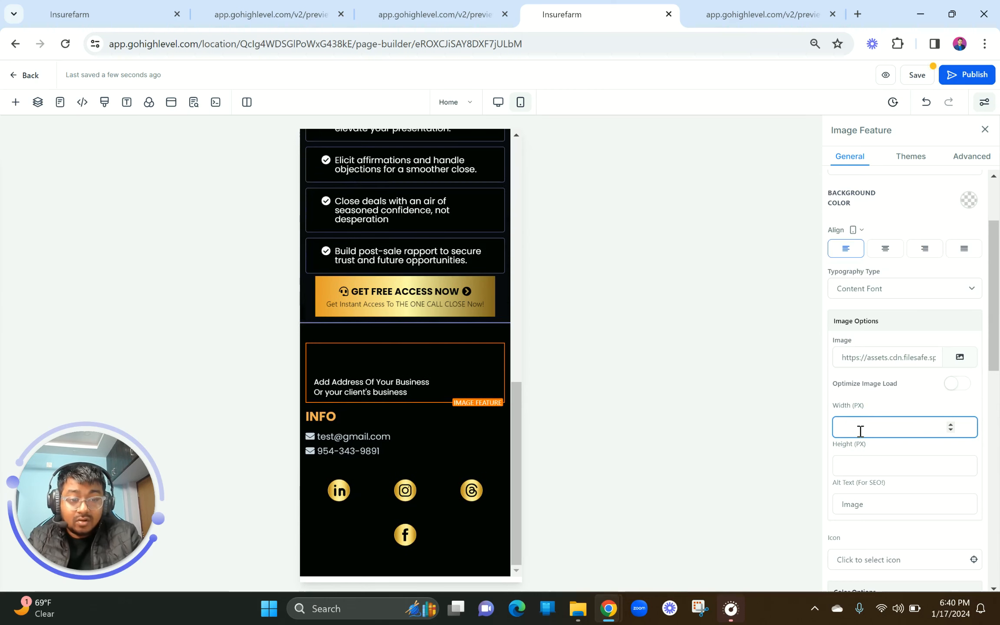
text(70)
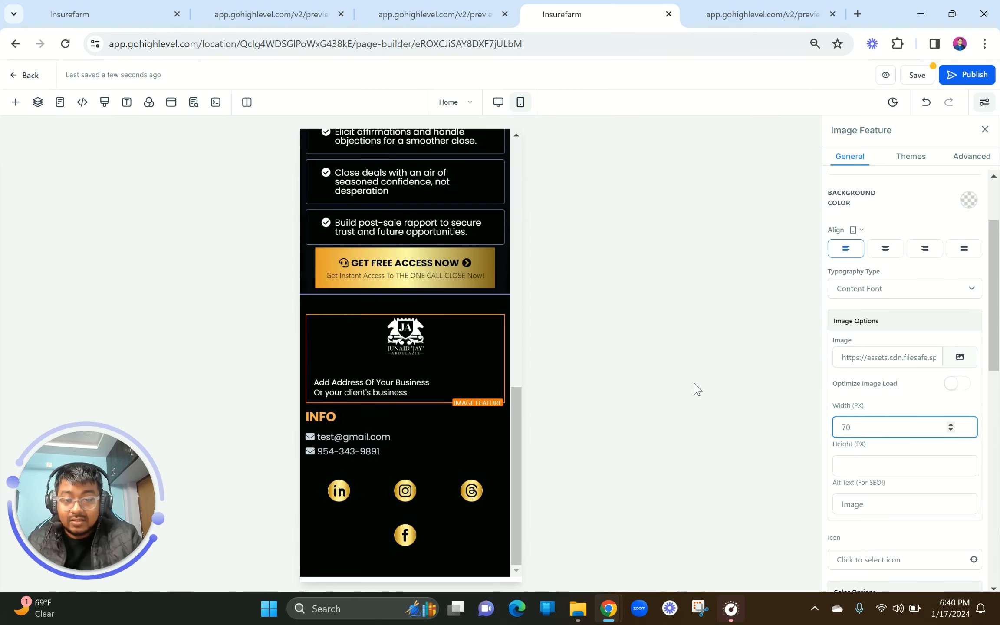
Check the footer in the desktop layout, return to the mobile layout and center-align the logo and address block
click(499, 103)
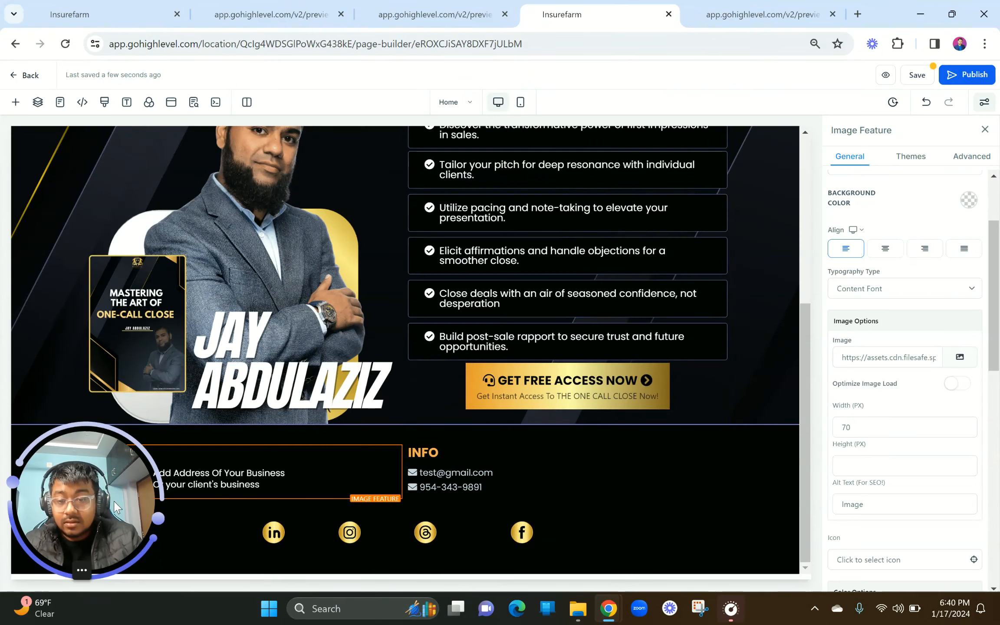
mouse_move(115, 506)
mouse_down()
mouse_move(169, 107)
mouse_move(113, 241)
mouse_move(129, 512)
mouse_up()
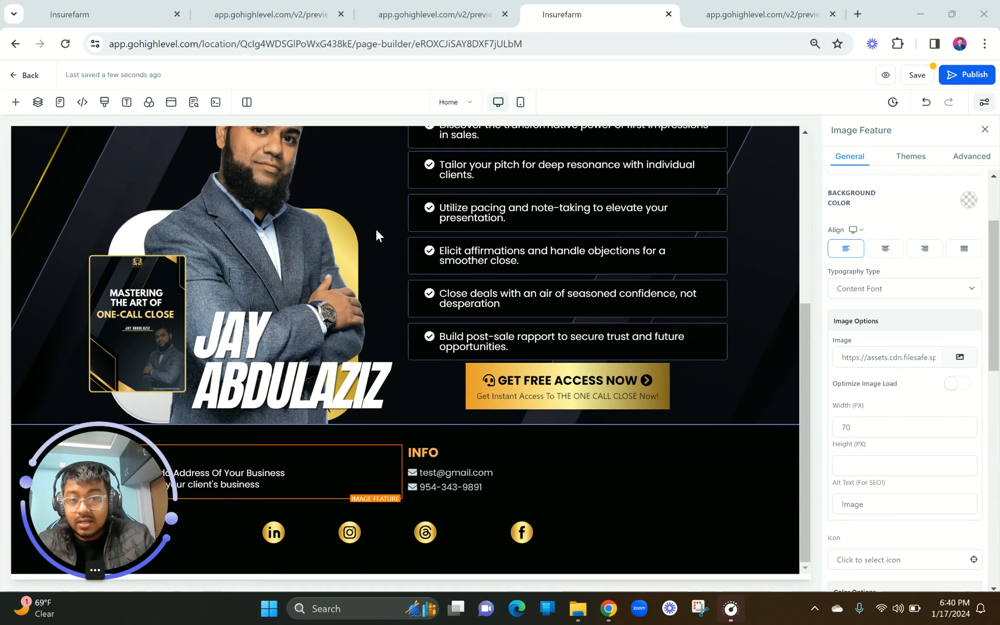
click(520, 103)
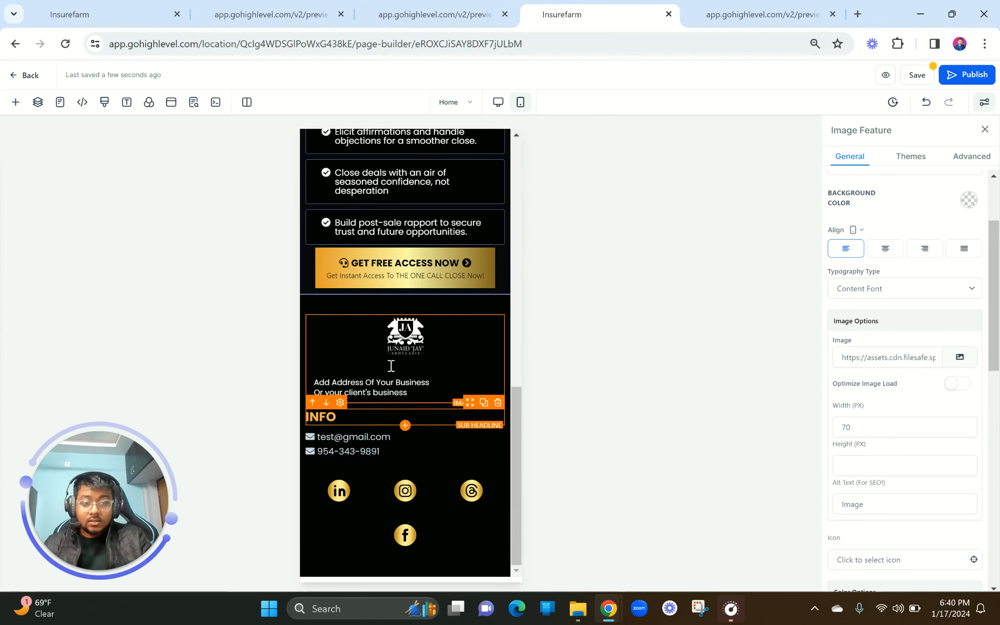
click(885, 251)
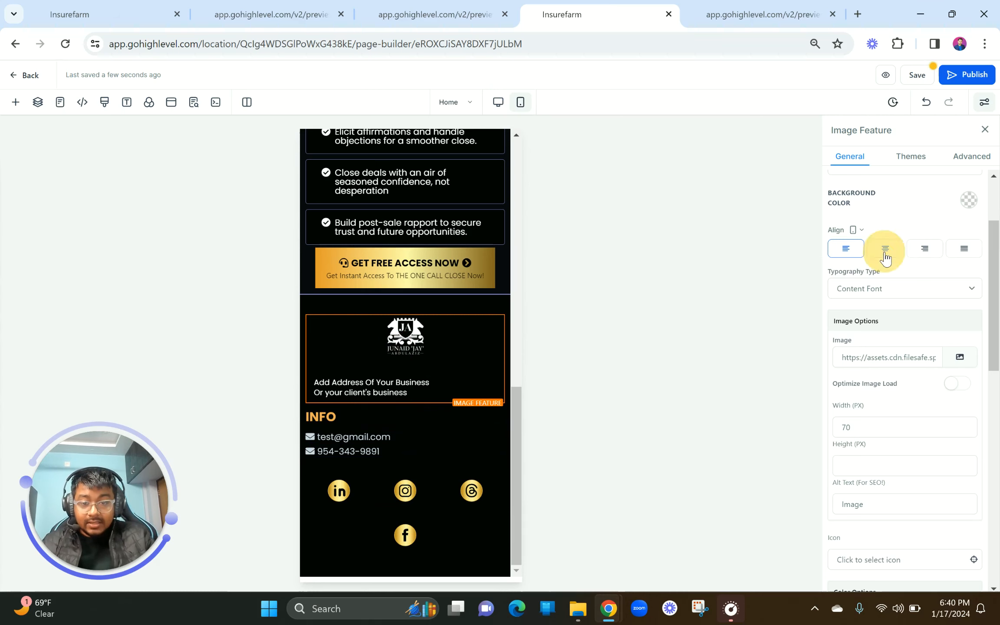
Duplicate the footer's logo and address block and make the upper copy left-aligned and visible on desktop only
click(483, 308)
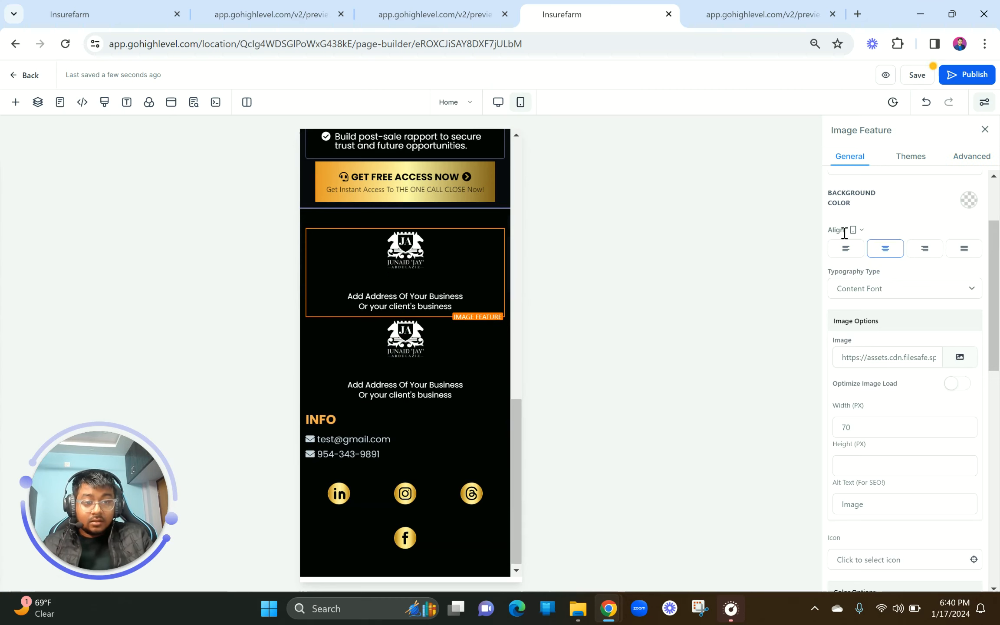
click(842, 252)
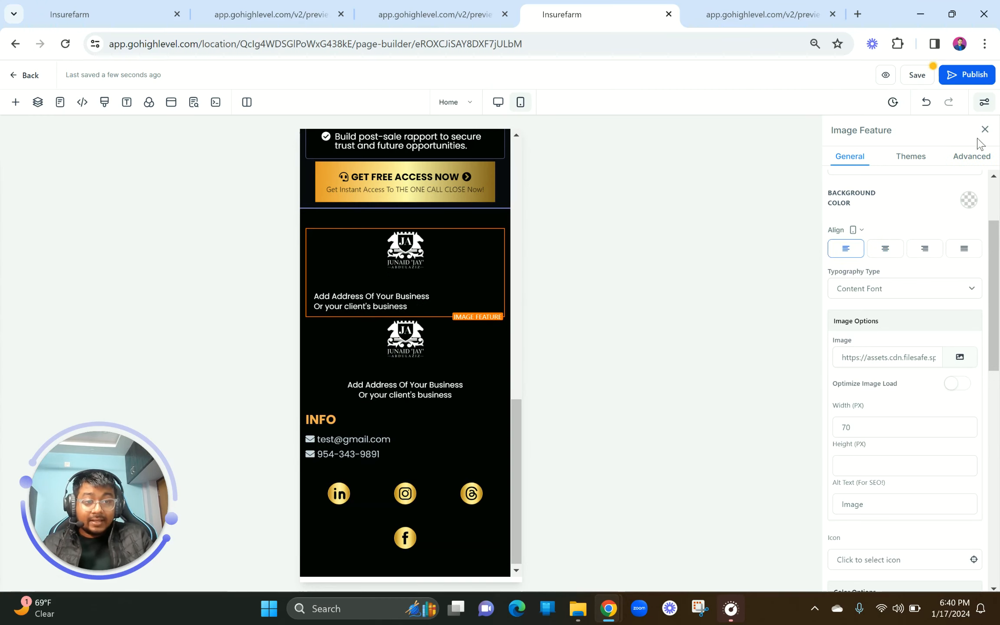
click(972, 159)
click(911, 390)
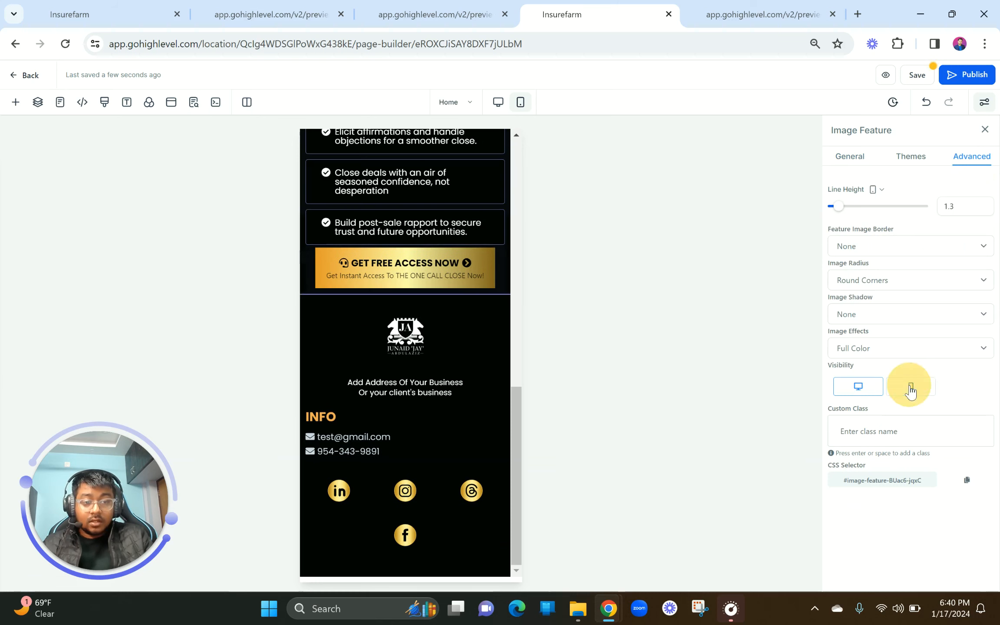
Make the centered copy of the footer's logo and address block visible on mobile only and check the desktop layout
click(412, 350)
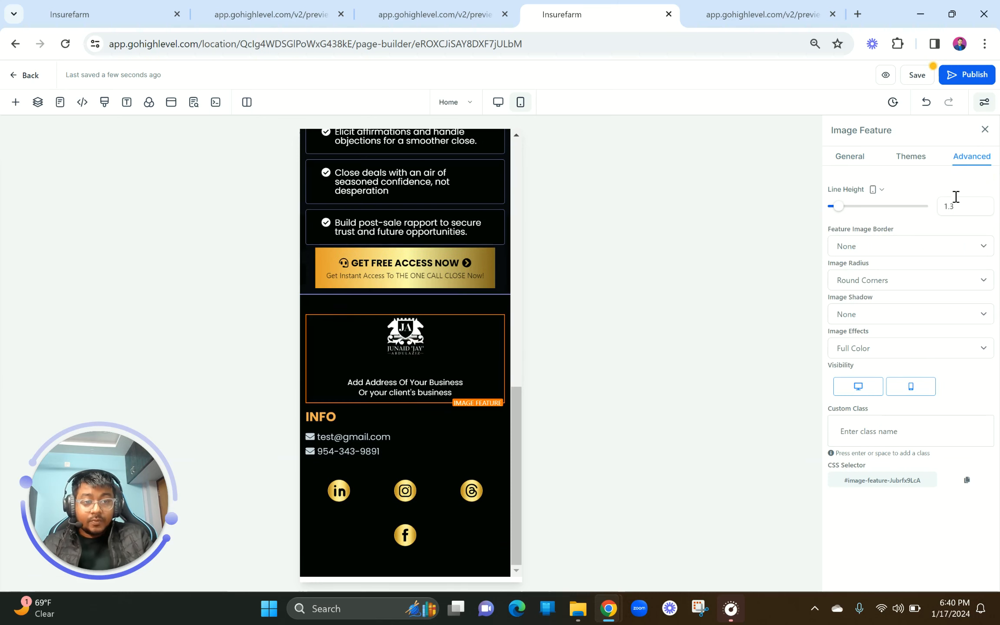
click(866, 386)
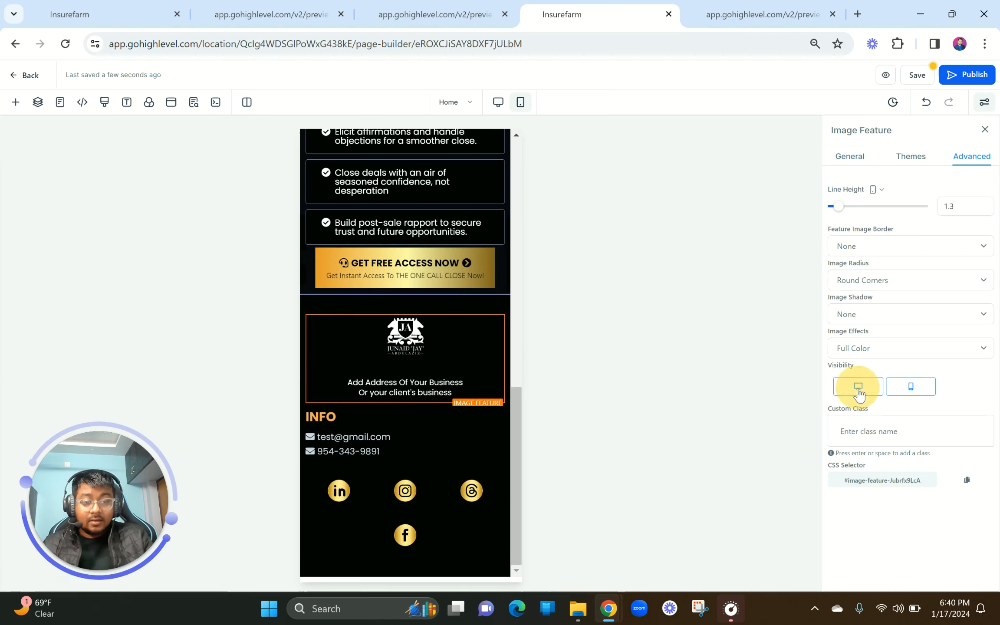
click(496, 104)
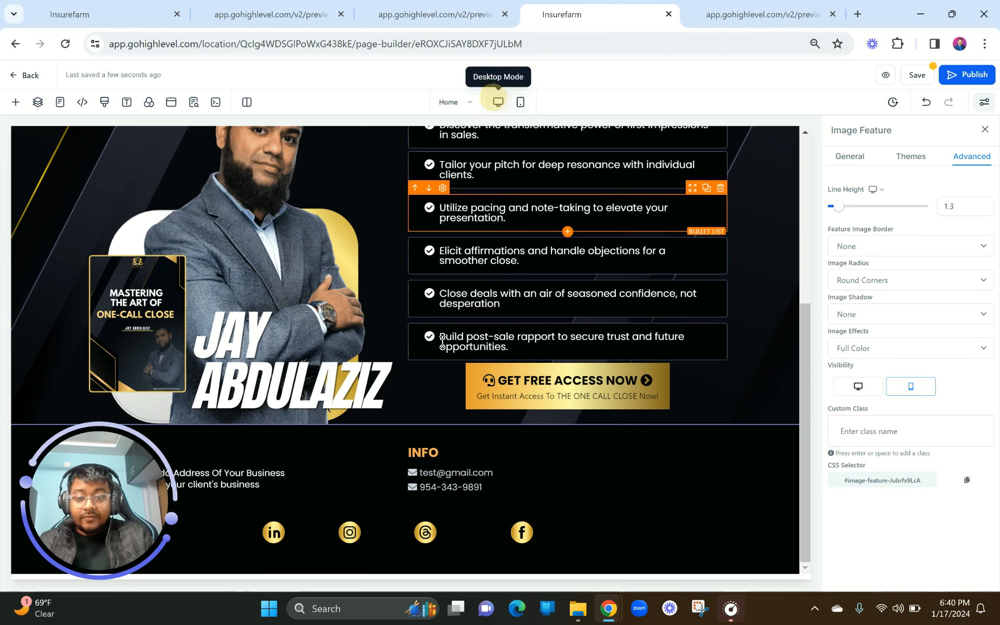
drag(128, 503, 145, 181)
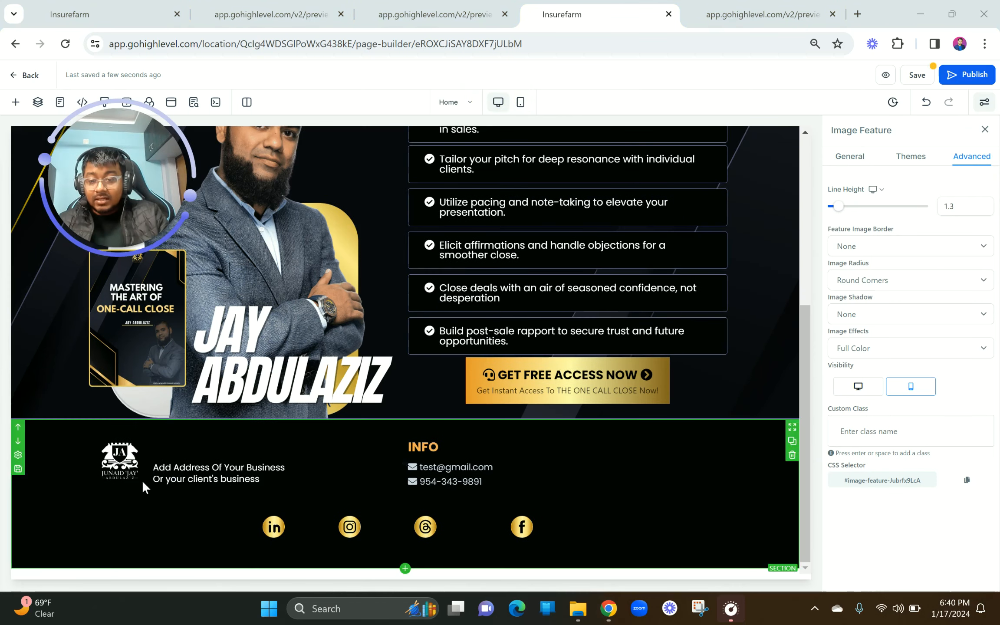
Clear the custom logo width in the footer's desktop-only logo and address block and check the mobile layout
click(139, 476)
click(858, 386)
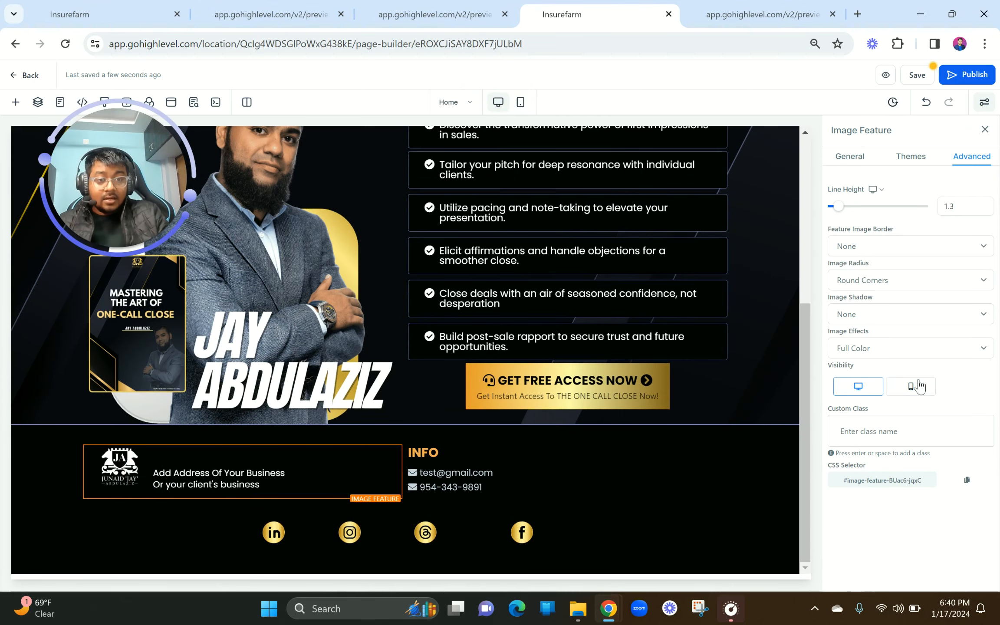
click(850, 157)
scroll(911, 384, down, 6)
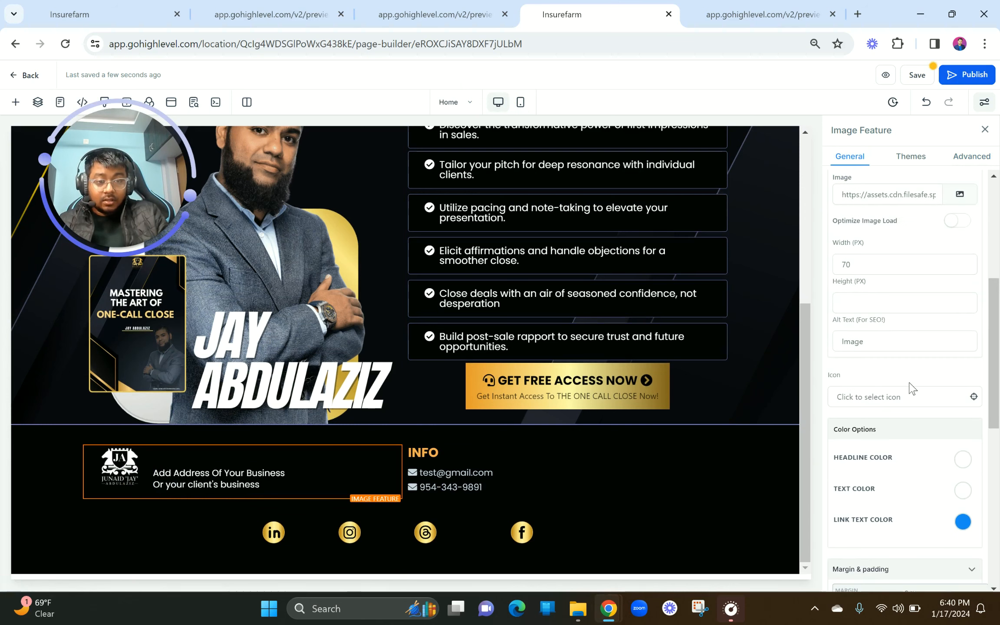
click(844, 252)
key(BackSpace)
key(BackSpace)
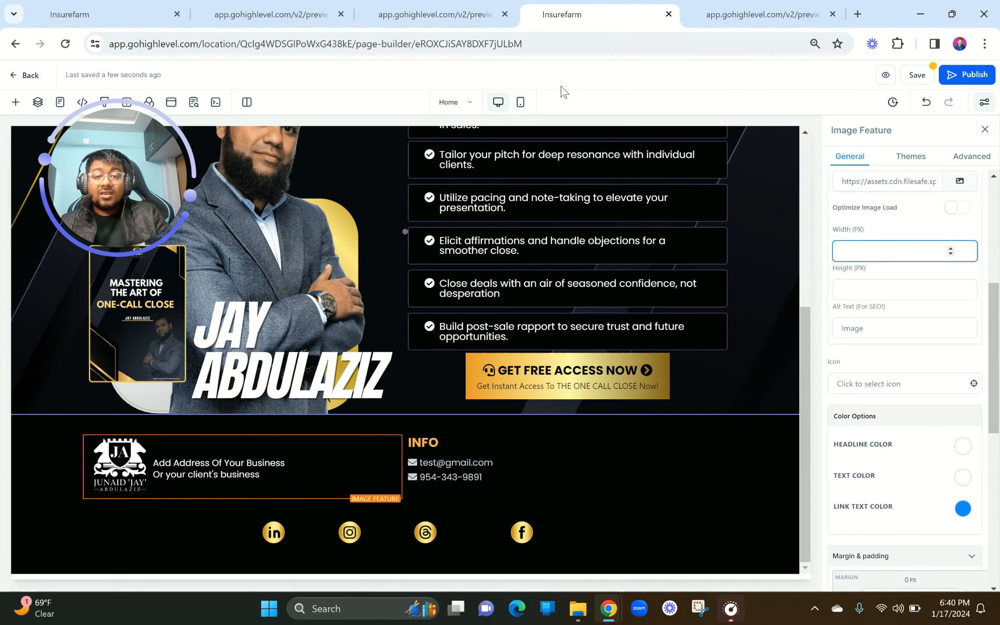
click(521, 104)
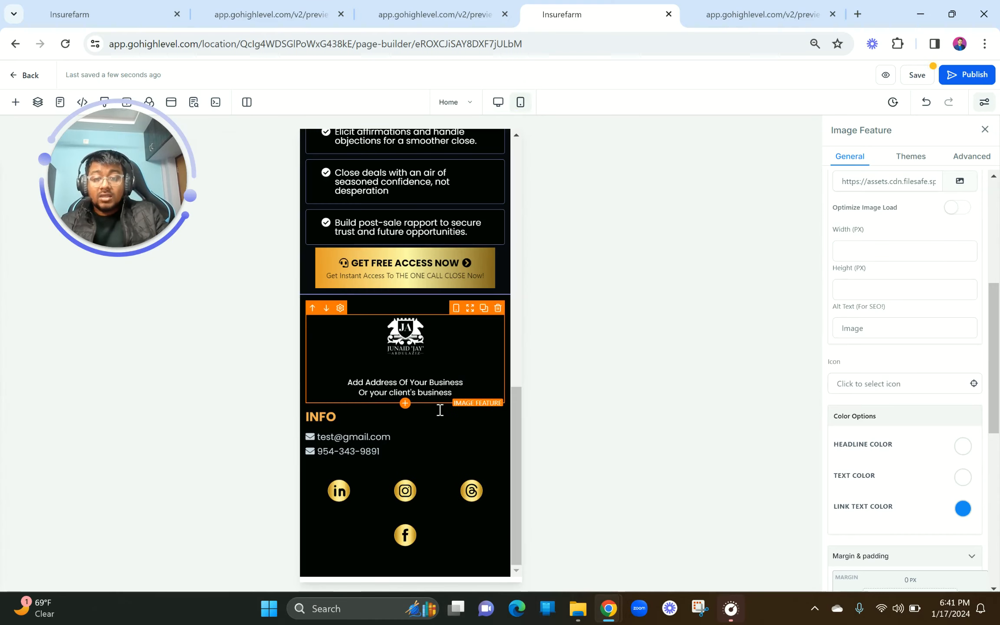
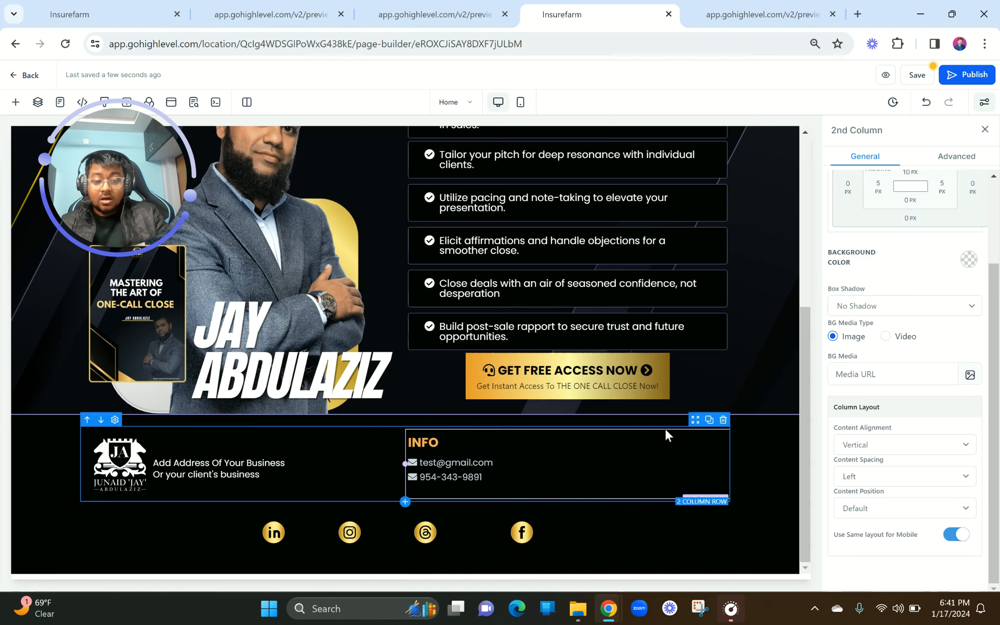
Duplicate the footer's INFO column in the desktop layout and make the first copy visible on desktop only
click(709, 423)
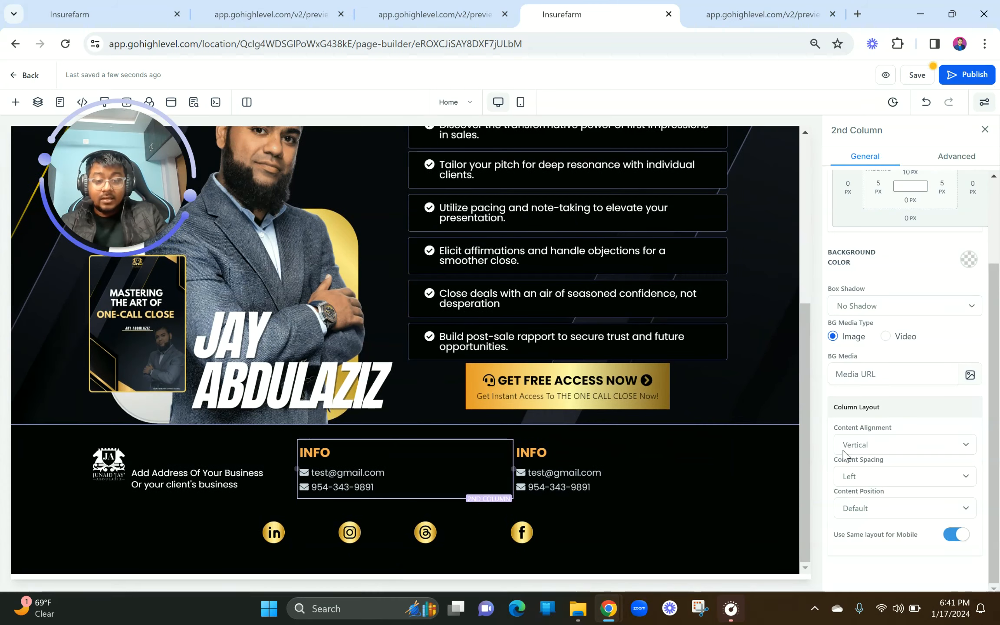
click(952, 164)
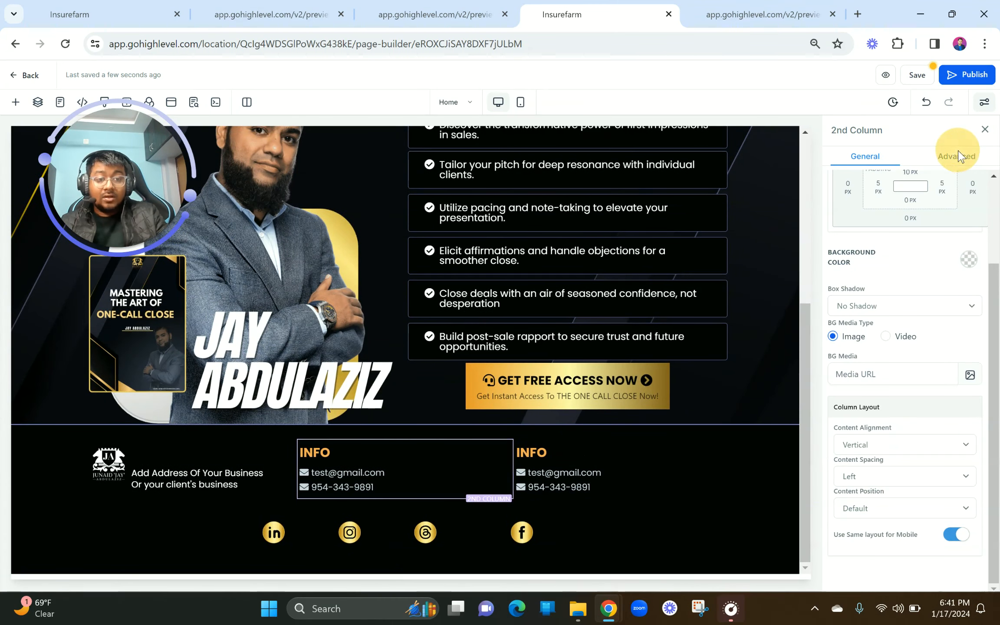
click(916, 294)
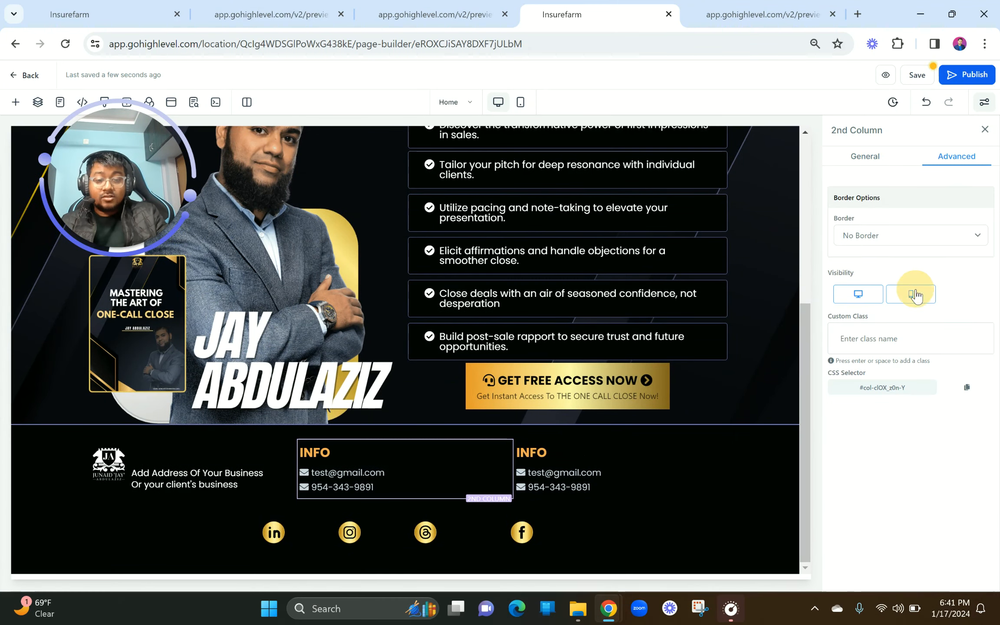
Make the second copy of the footer's INFO column visible on mobile only
click(612, 439)
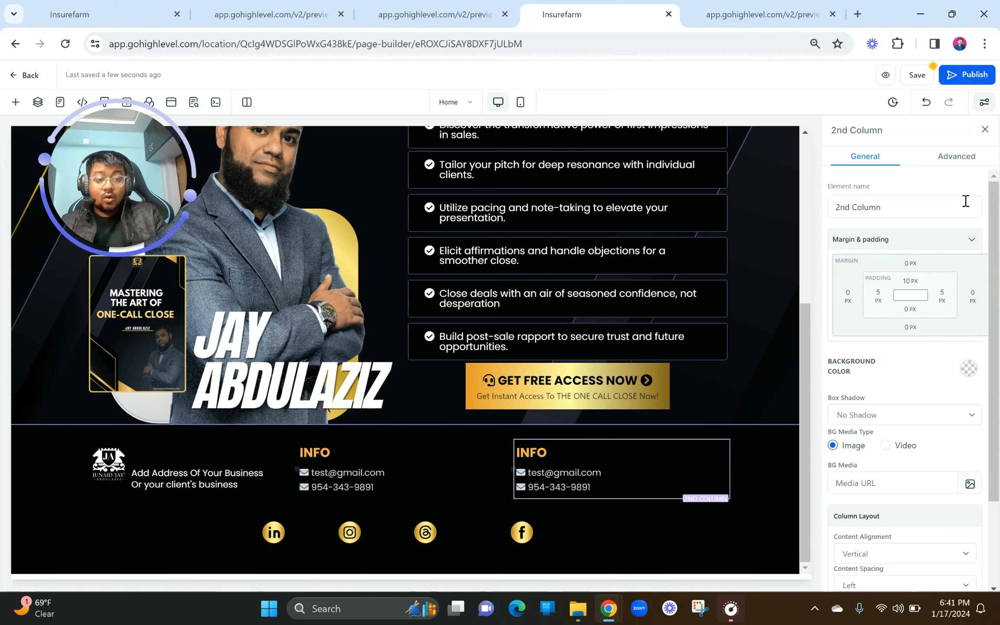
click(953, 162)
click(858, 293)
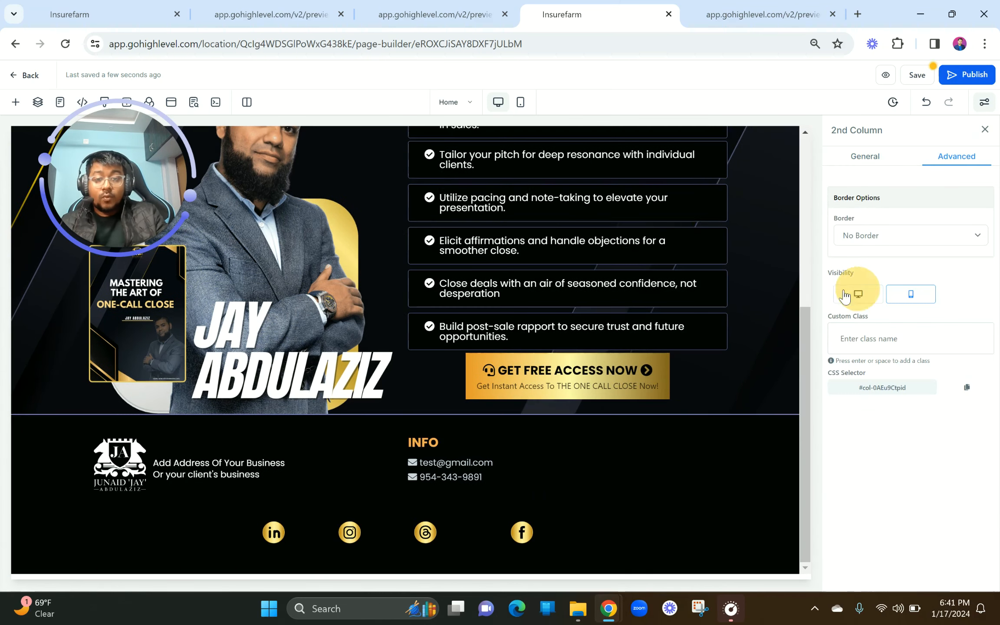
Return to the mobile layout and open the settings of the footer's INFO heading
click(520, 102)
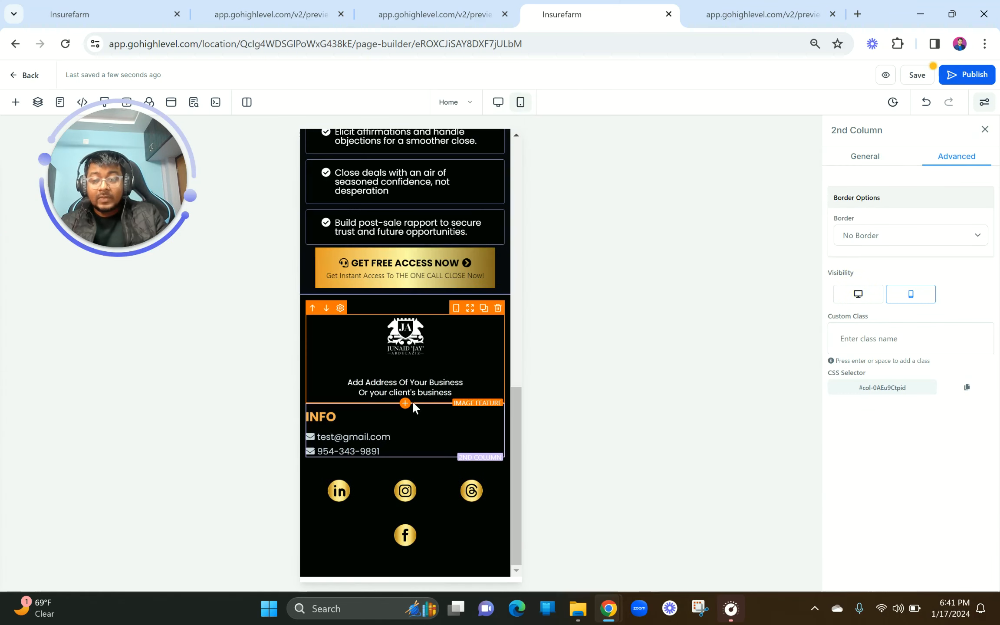
click(400, 438)
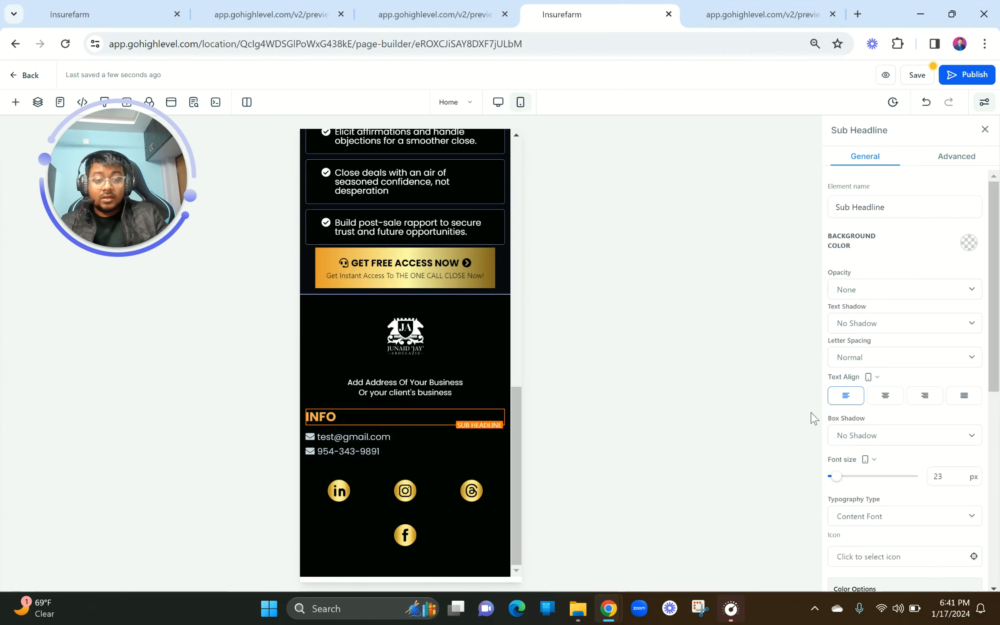
Centre-align the INFO heading, the e-mail line and the phone number line in the mobile footer
click(884, 398)
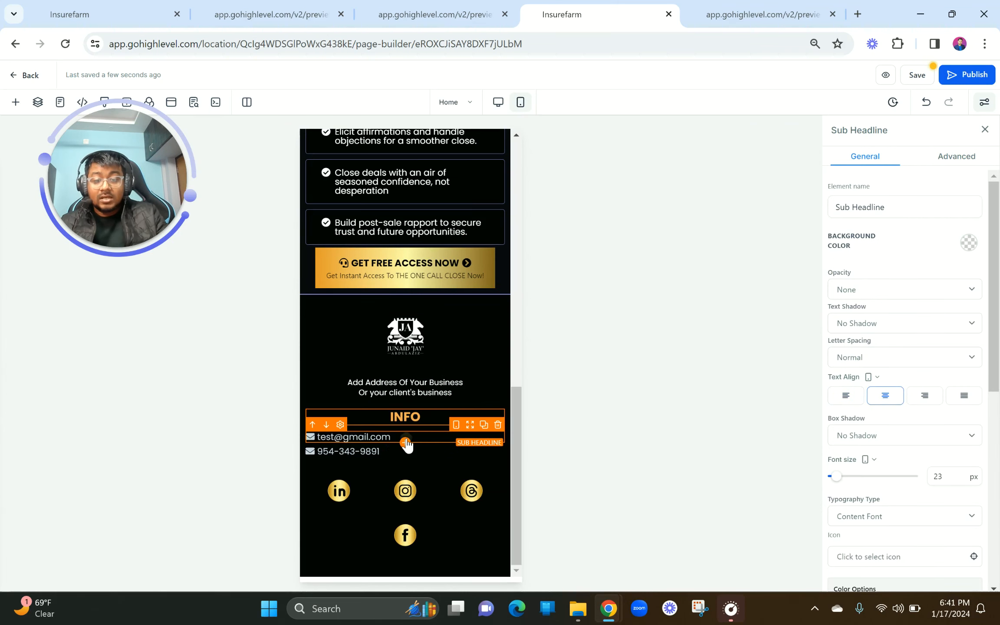
click(405, 441)
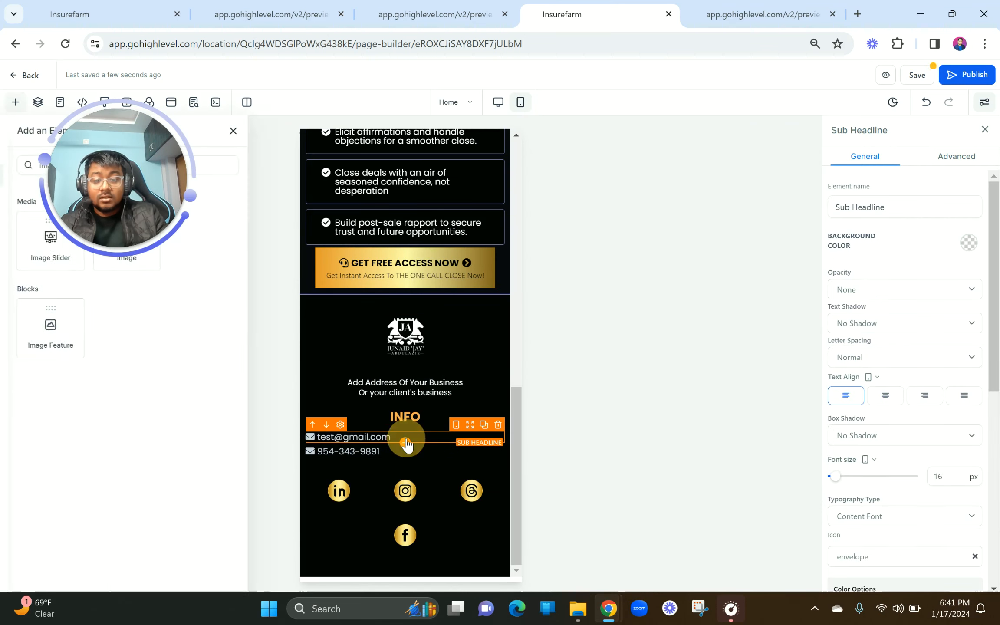
click(891, 402)
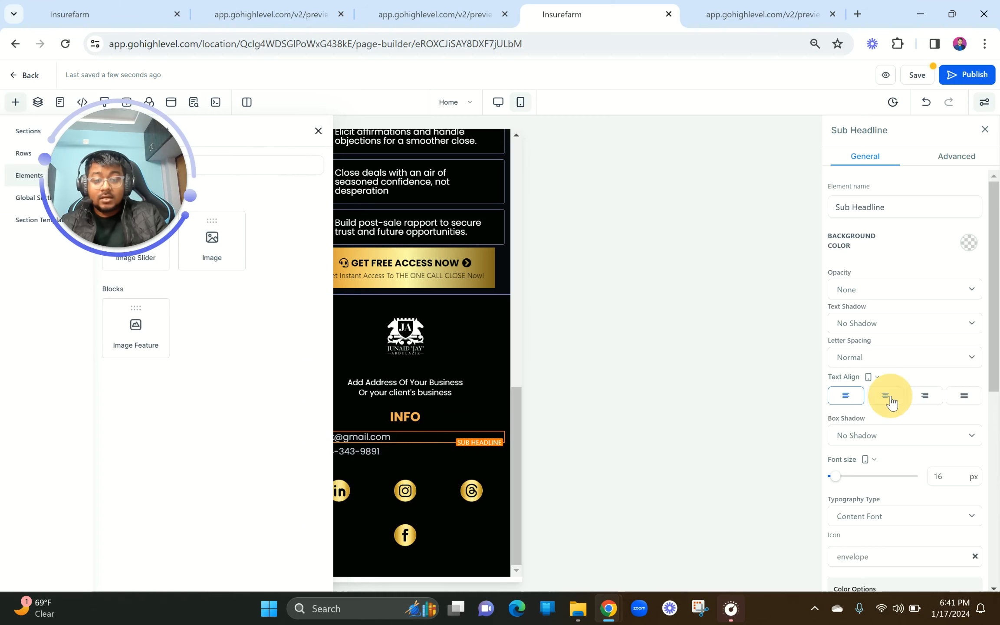
click(318, 131)
click(373, 452)
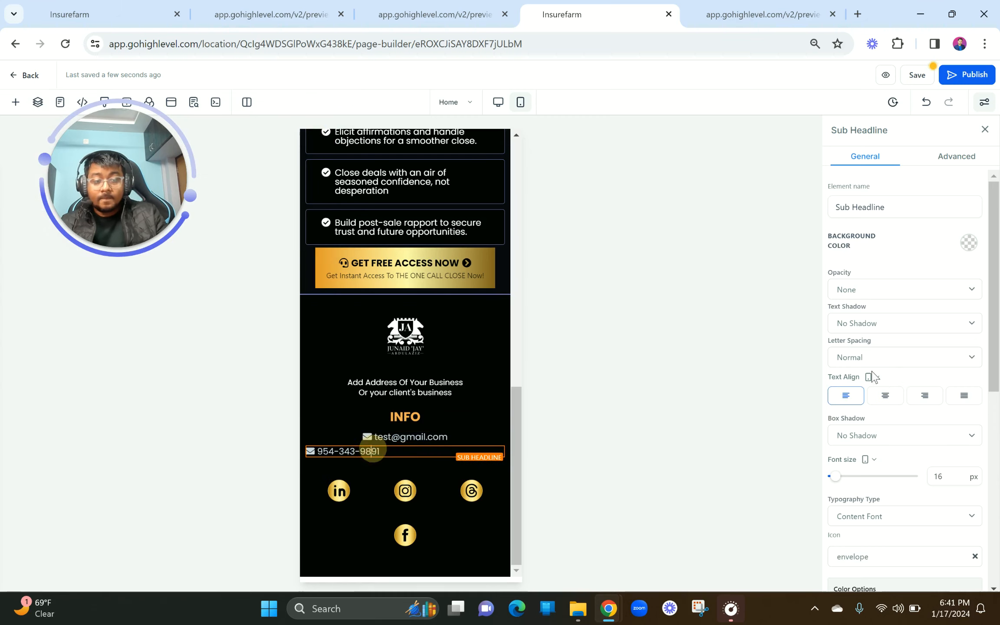
click(883, 396)
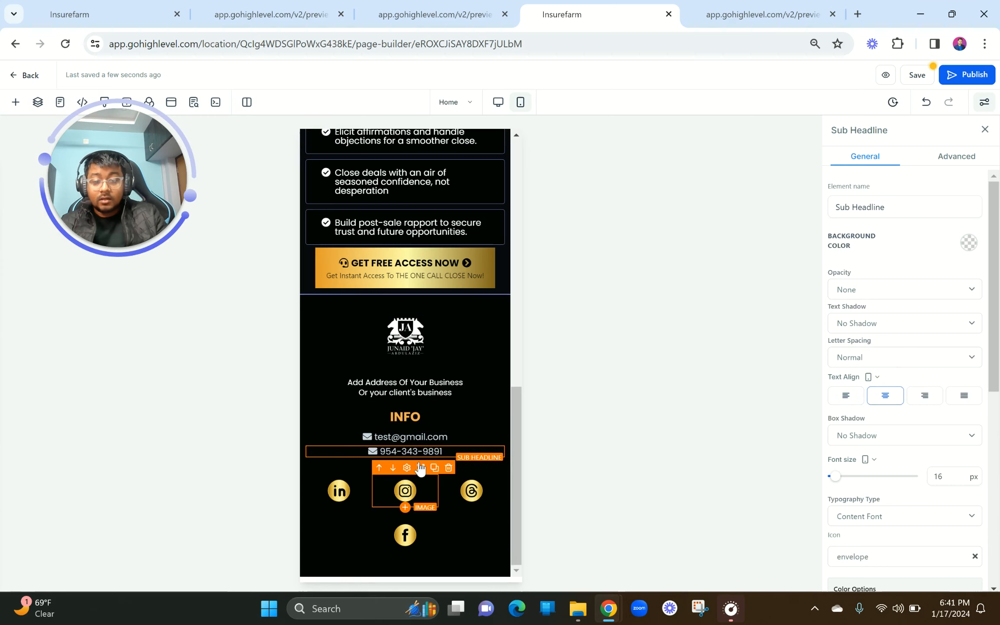
Set the width of the footer's social icon row to 52 and switch to the desktop layout
click(448, 463)
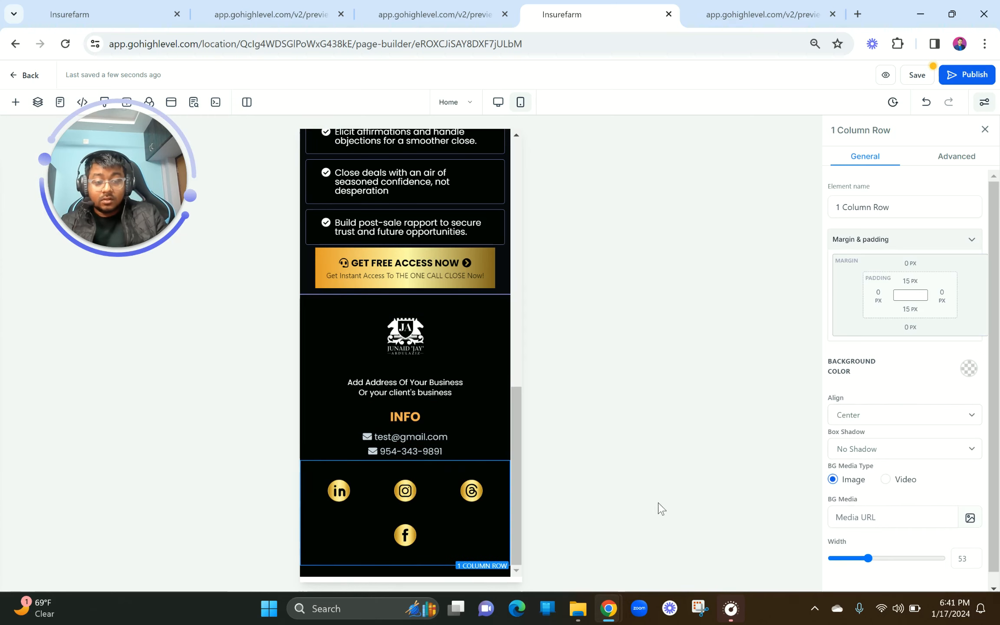
mouse_move(869, 552)
mouse_down()
mouse_move(896, 556)
mouse_move(841, 561)
mouse_move(866, 559)
mouse_up()
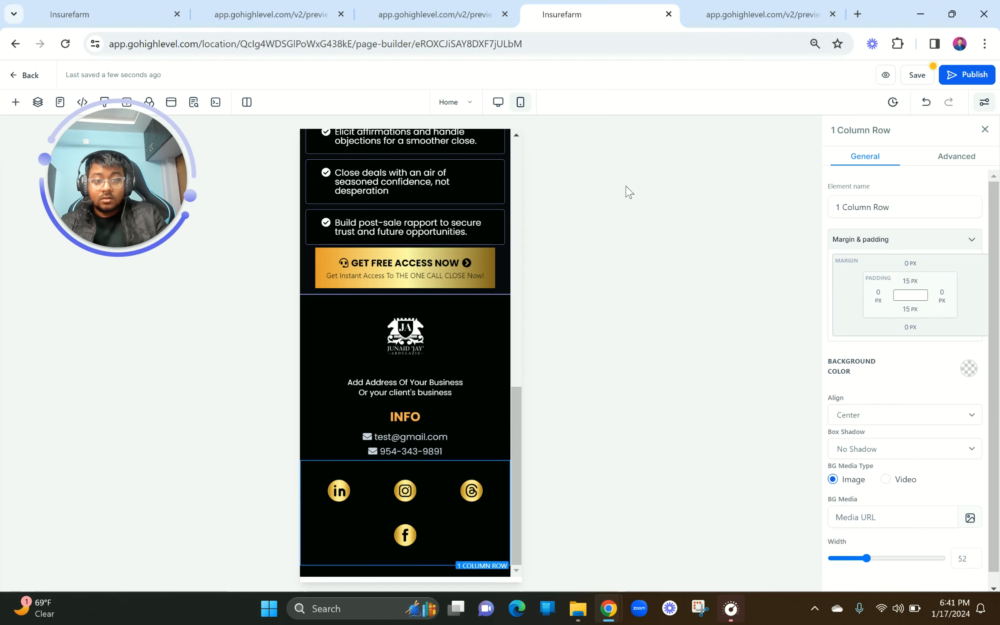
click(498, 102)
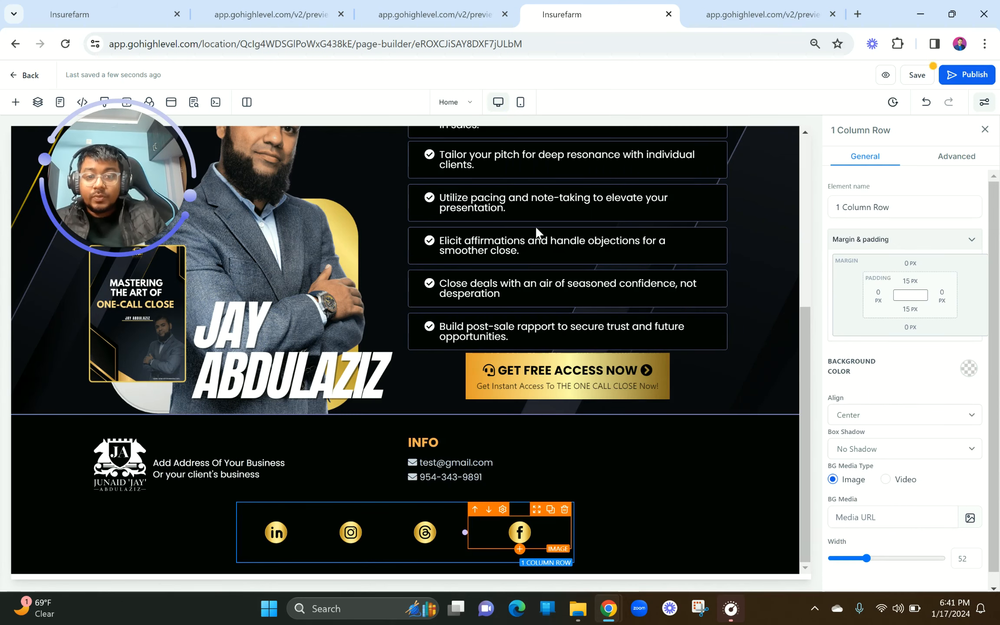
Inspect the reference page preview in mobile device view down to its footer icons, and return to the page builder
click(434, 14)
right_click(335, 323)
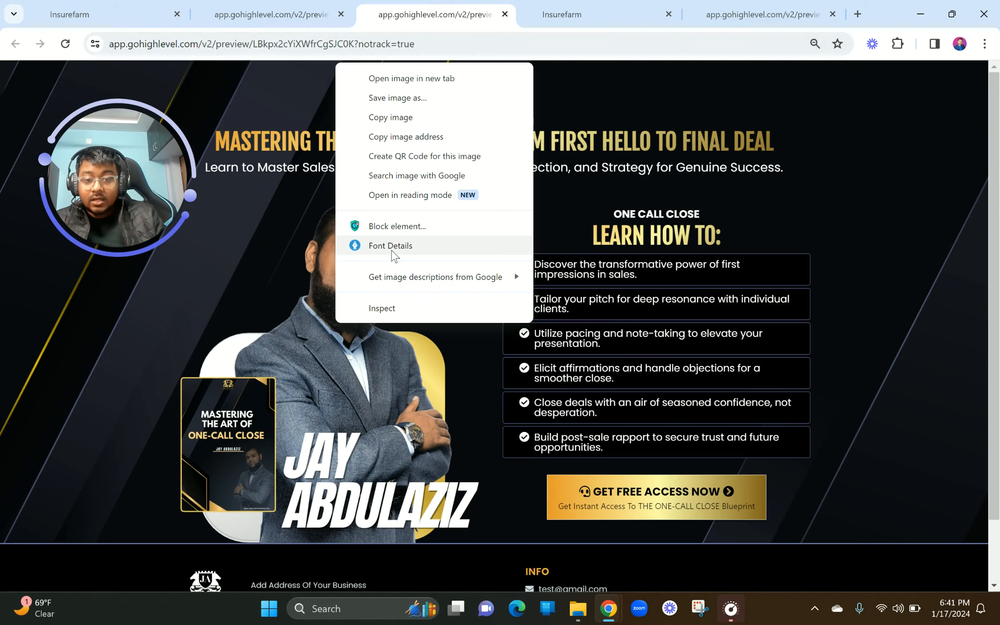
click(401, 309)
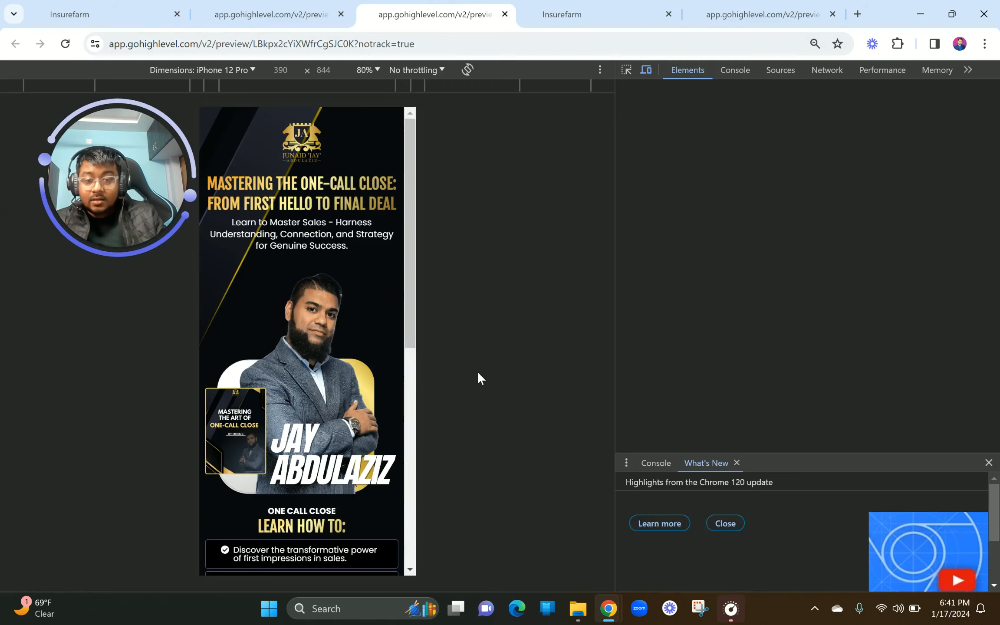
scroll(339, 430, down, 10)
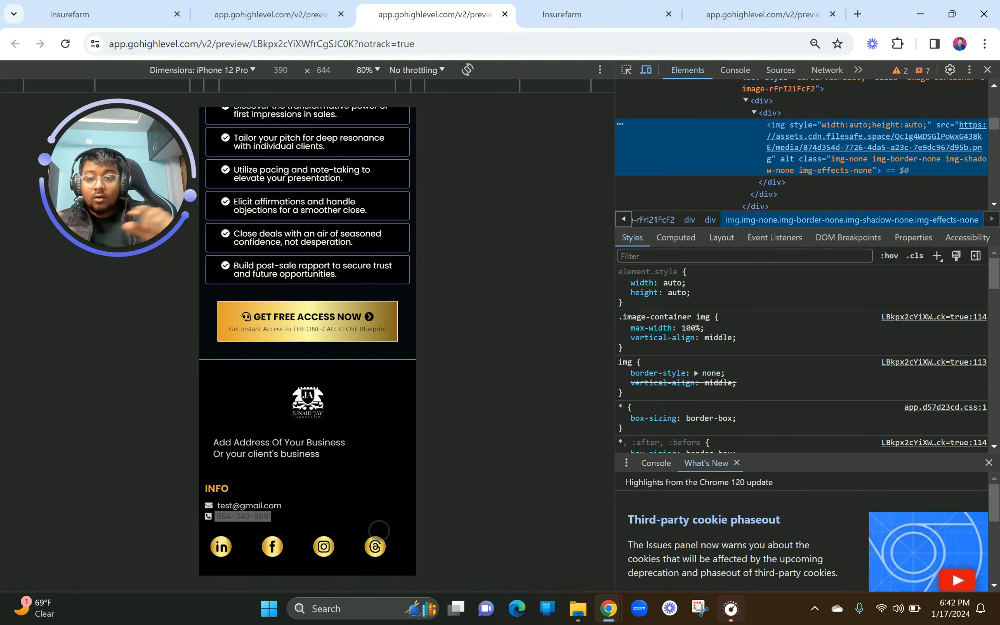
click(564, 14)
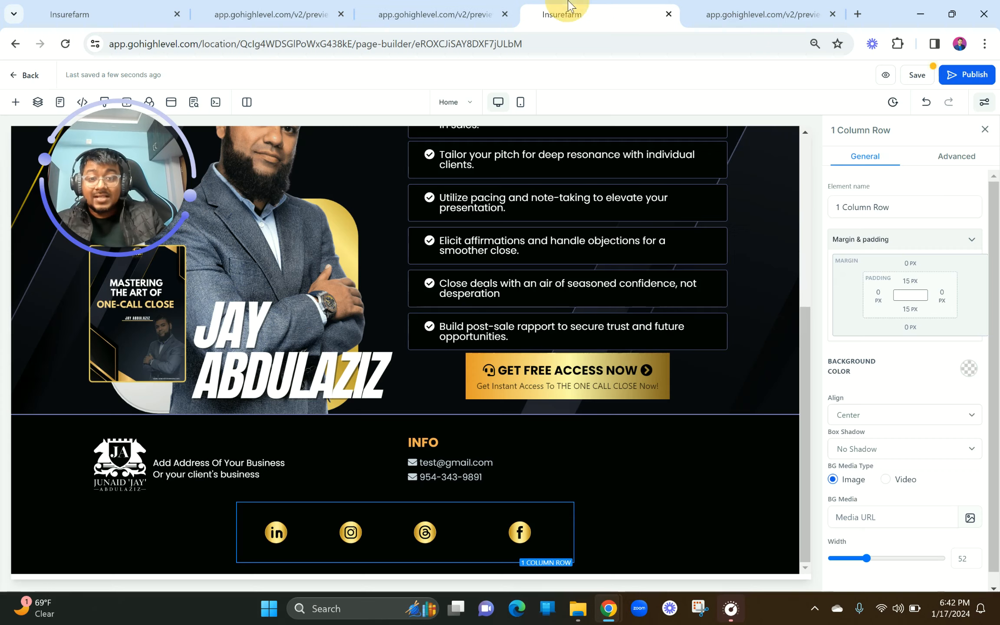
Duplicate the Threads icon in the footer's first icon column and delete the separate column holding the Facebook icon
click(420, 514)
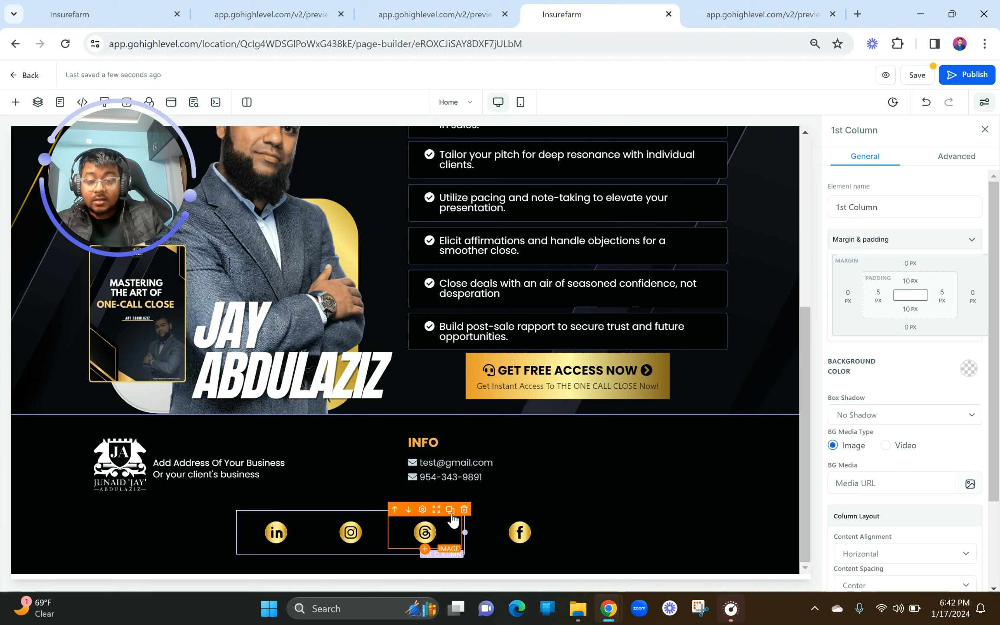
click(451, 510)
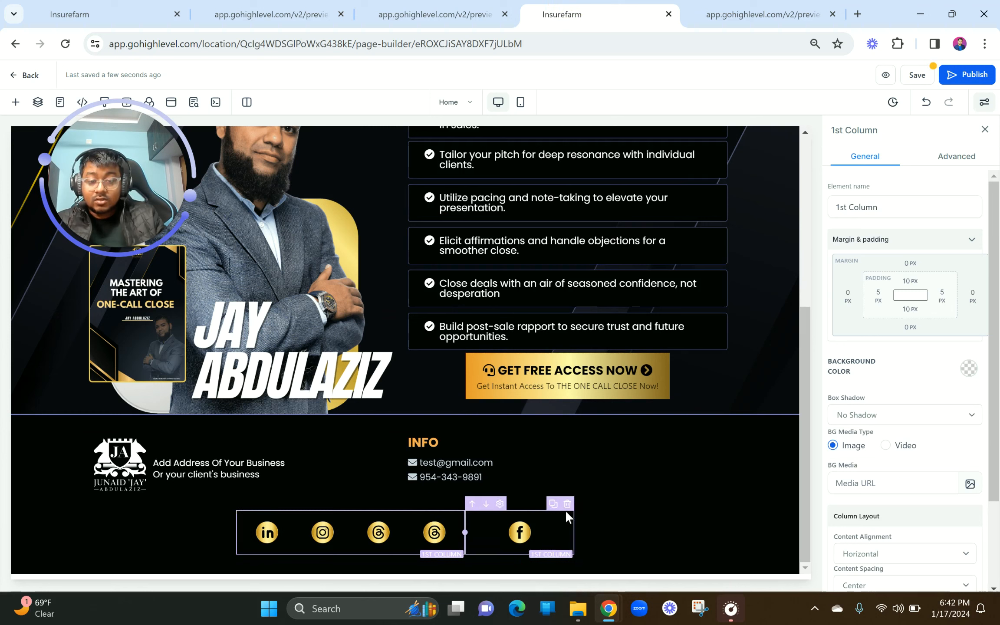
click(568, 505)
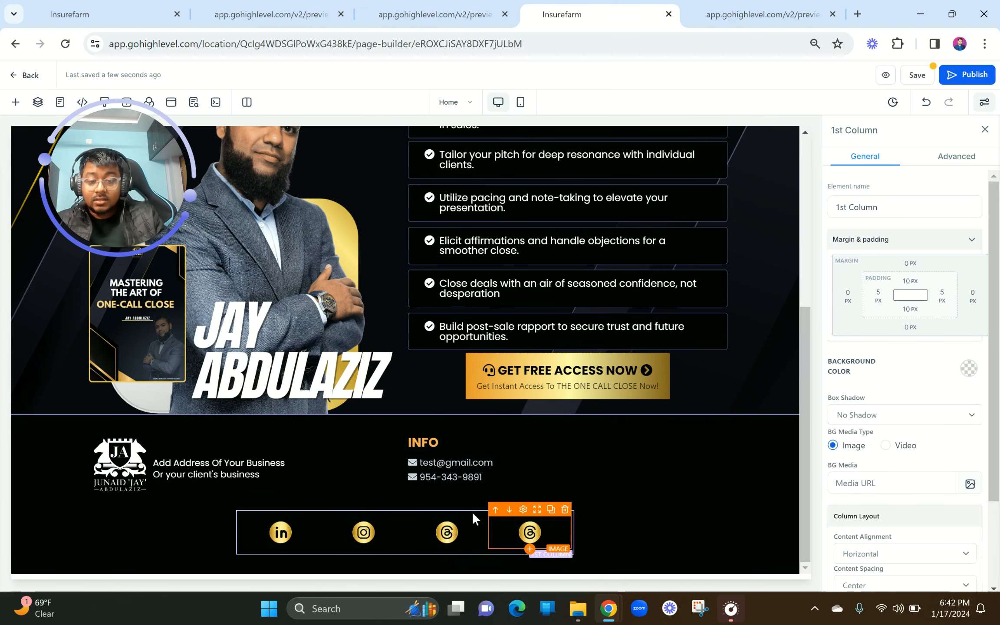
In the mobile layout, replace the duplicated Threads icon's image with the Facebook icon from the media library
click(524, 106)
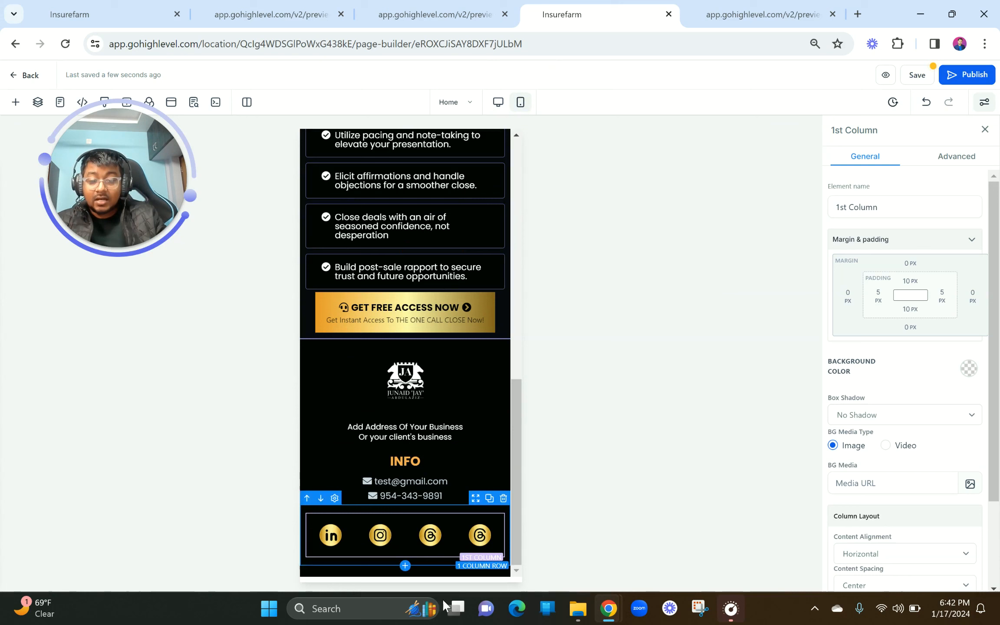
click(480, 536)
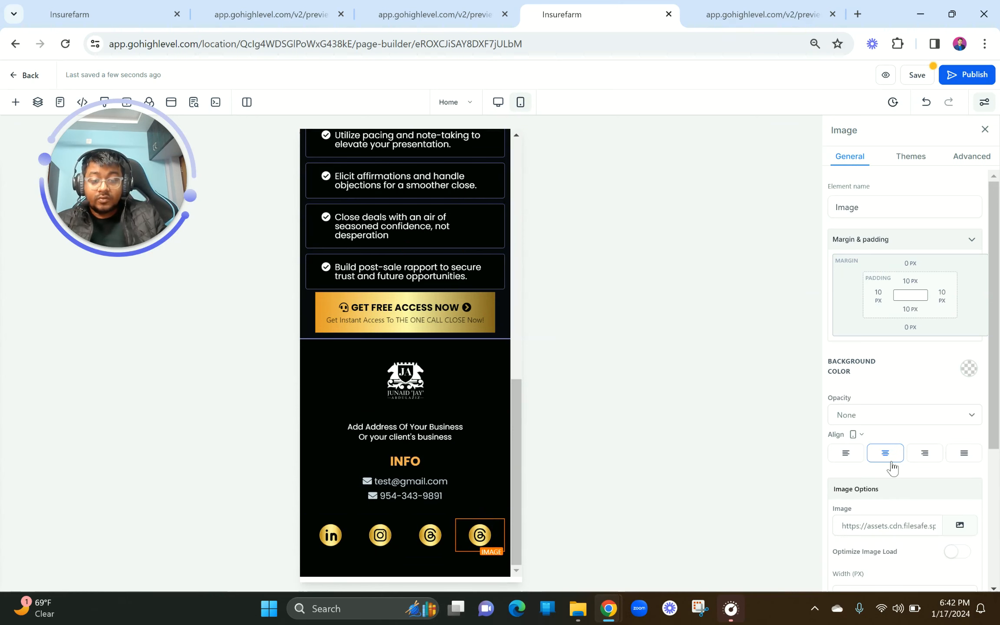
click(959, 525)
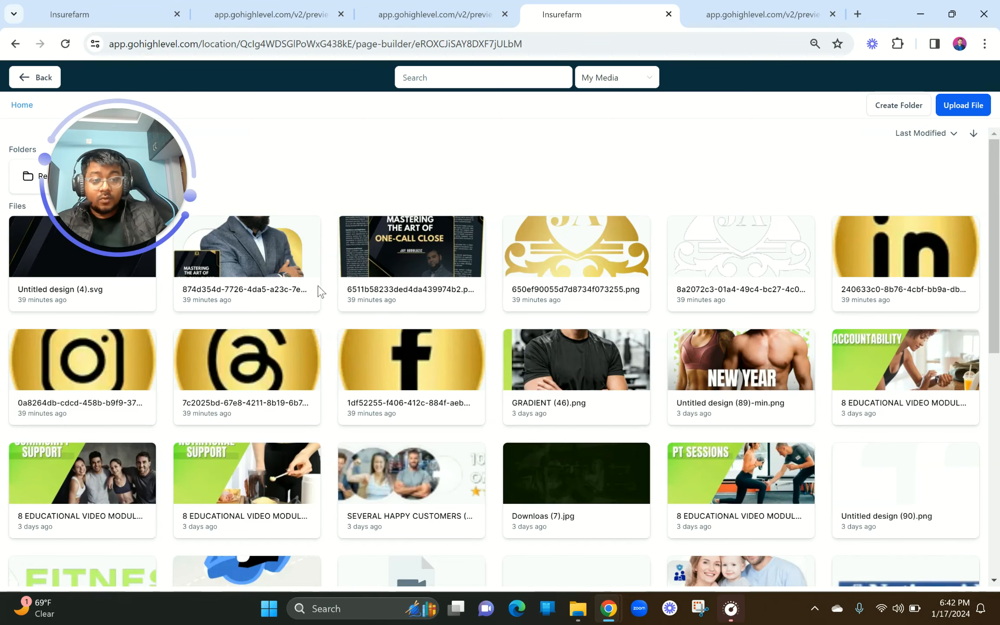
click(438, 365)
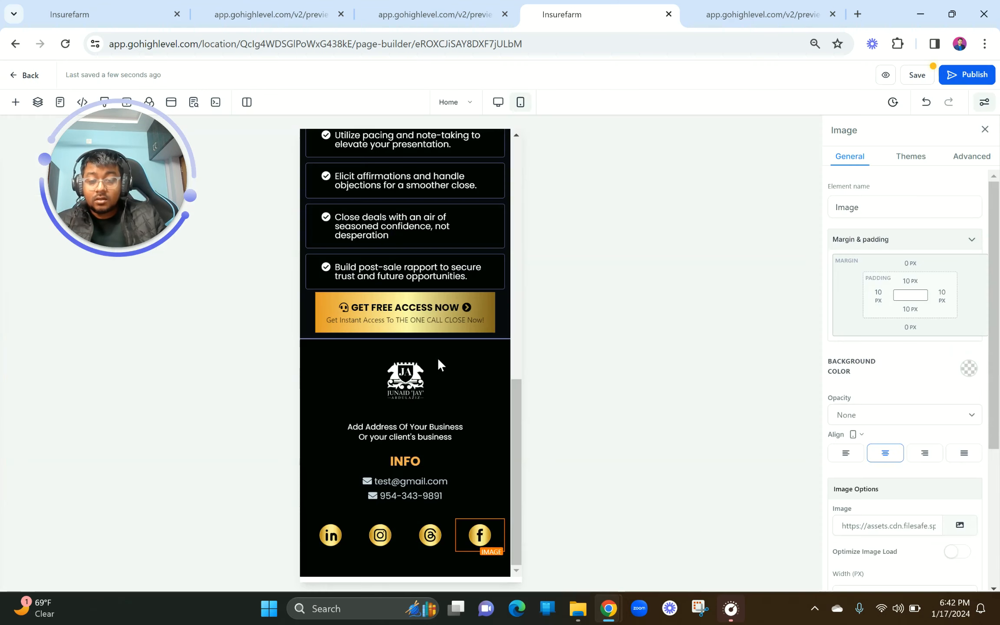
Review the page in mobile and desktop layouts and in the desktop preview, and return to the page builder
scroll(457, 429, up, 1)
scroll(457, 428, up, 10)
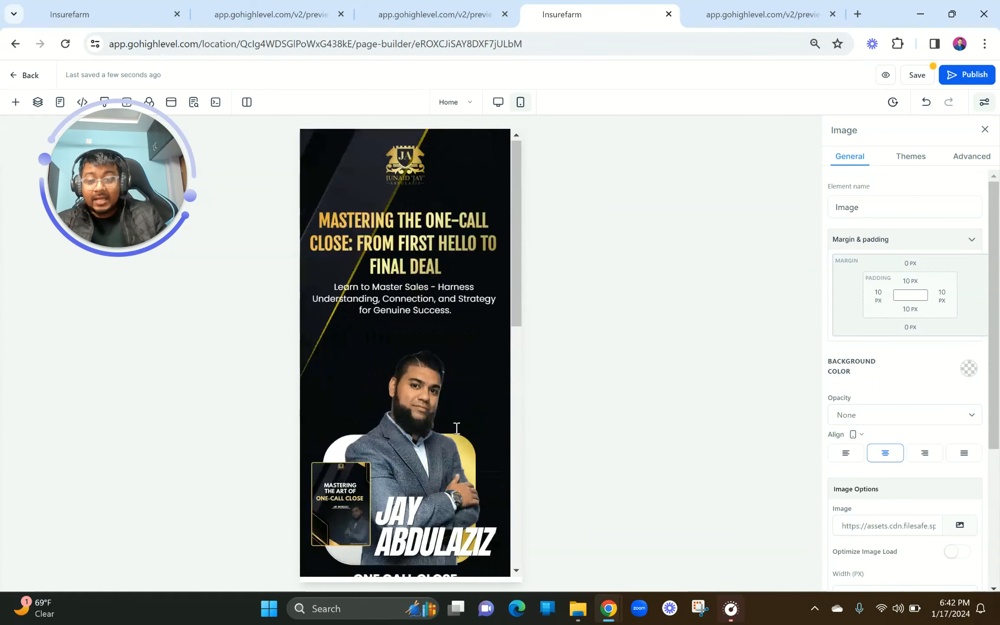
click(498, 102)
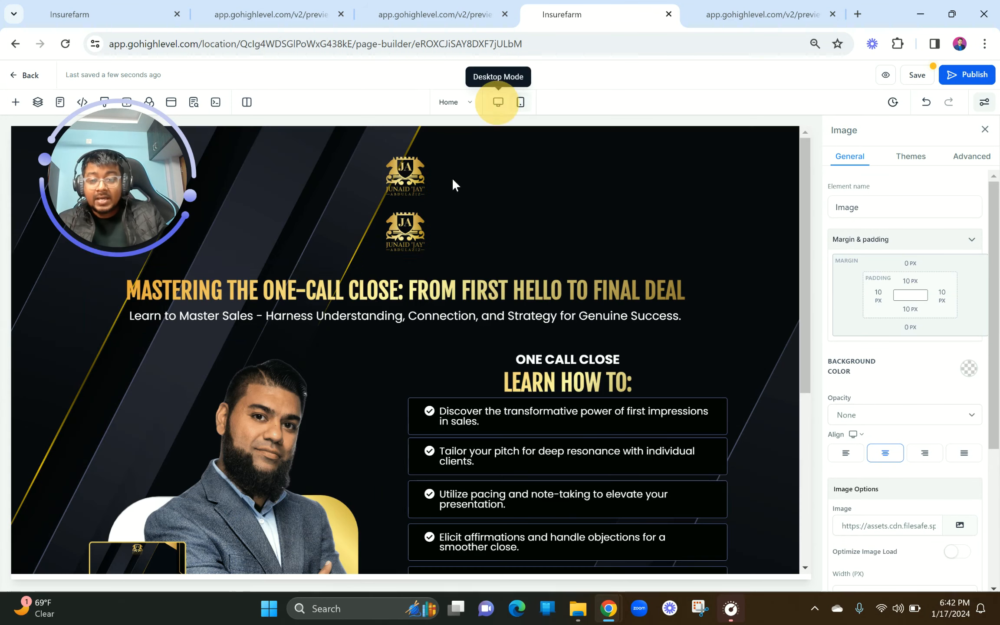
click(887, 75)
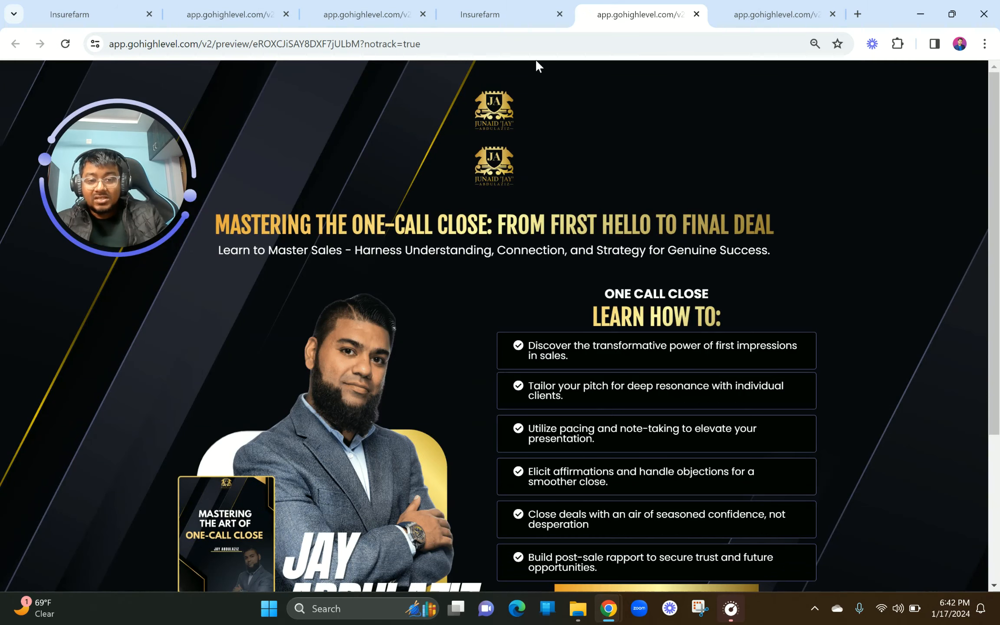
scroll(529, 131, down, 5)
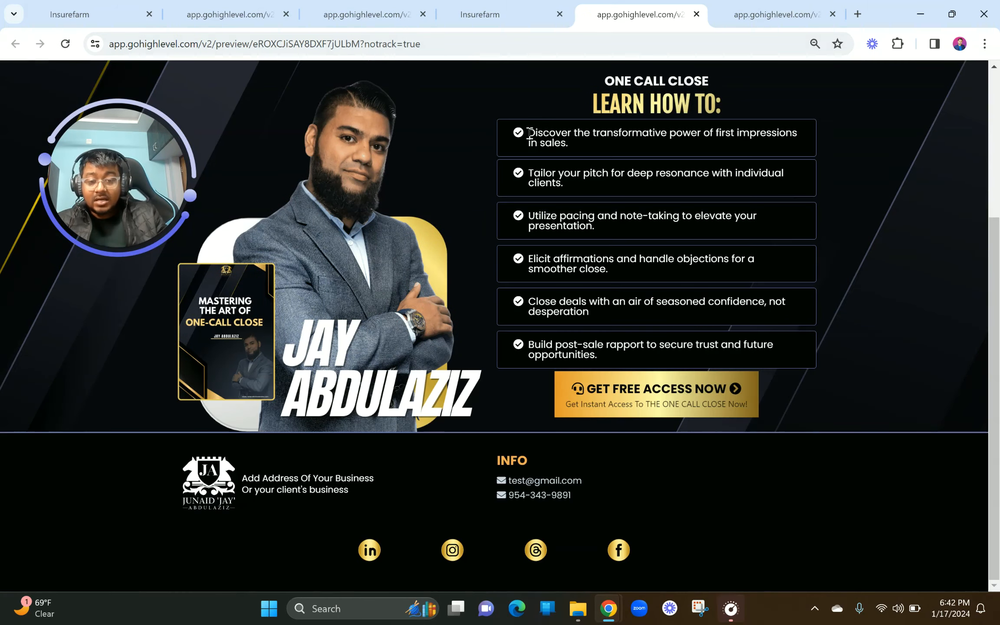
scroll(530, 133, up, 5)
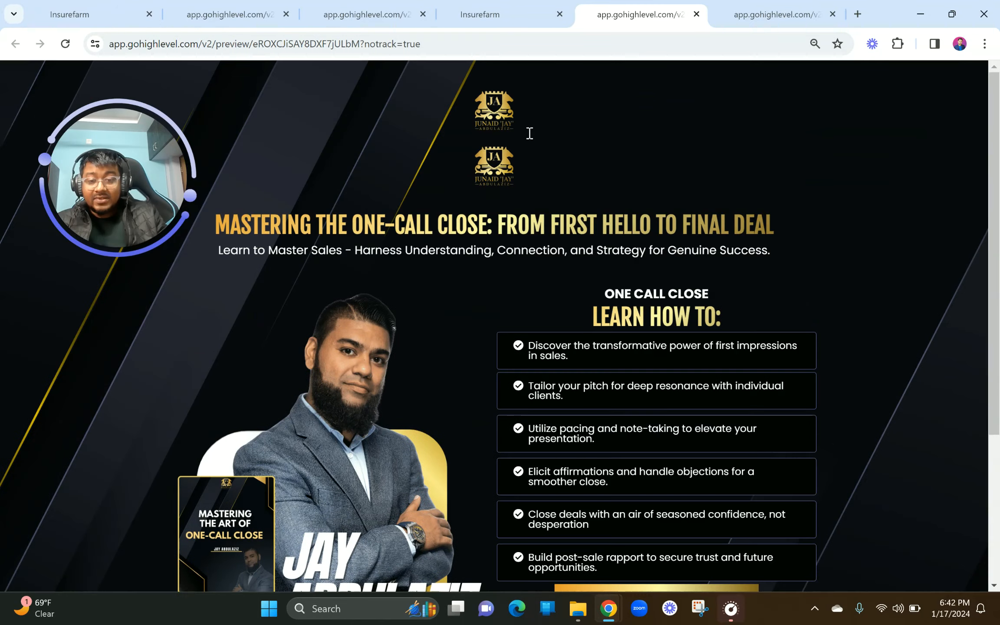
click(505, 19)
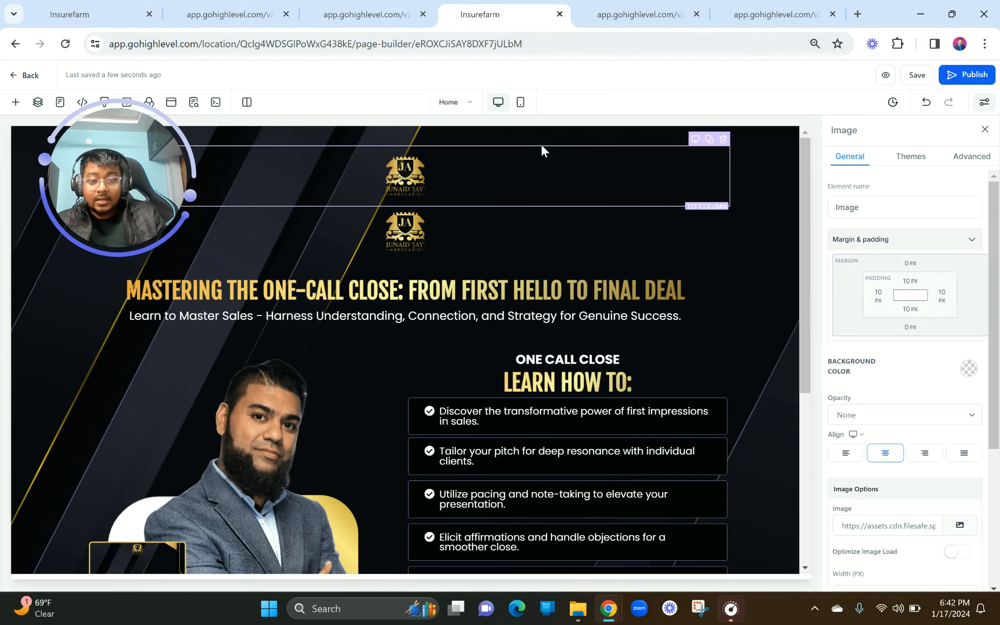
Examine the visibility settings of the lower header logo's column and how the logo column appears in the mobile layout
click(511, 212)
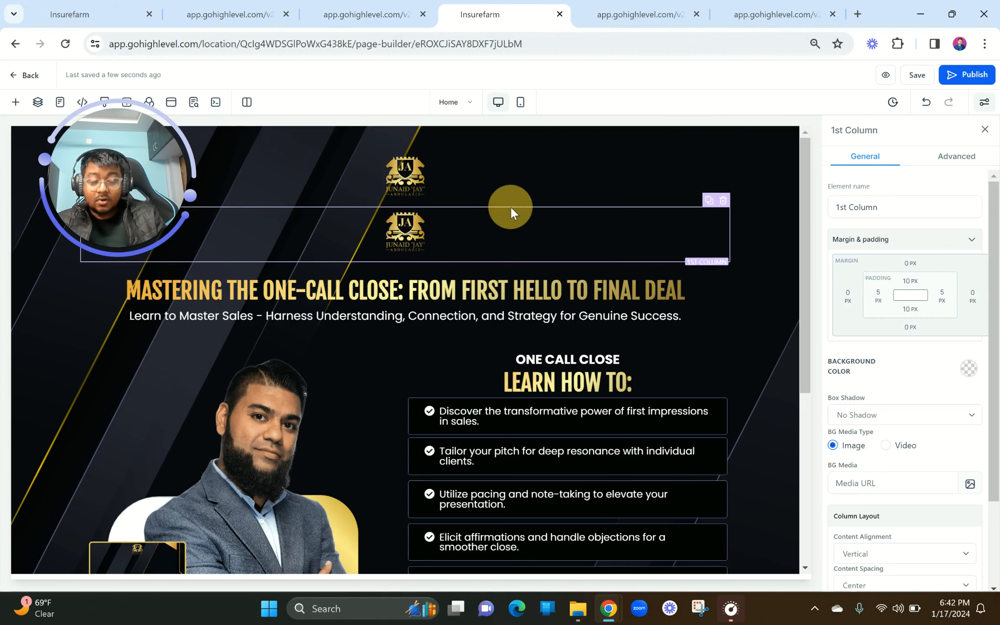
click(941, 159)
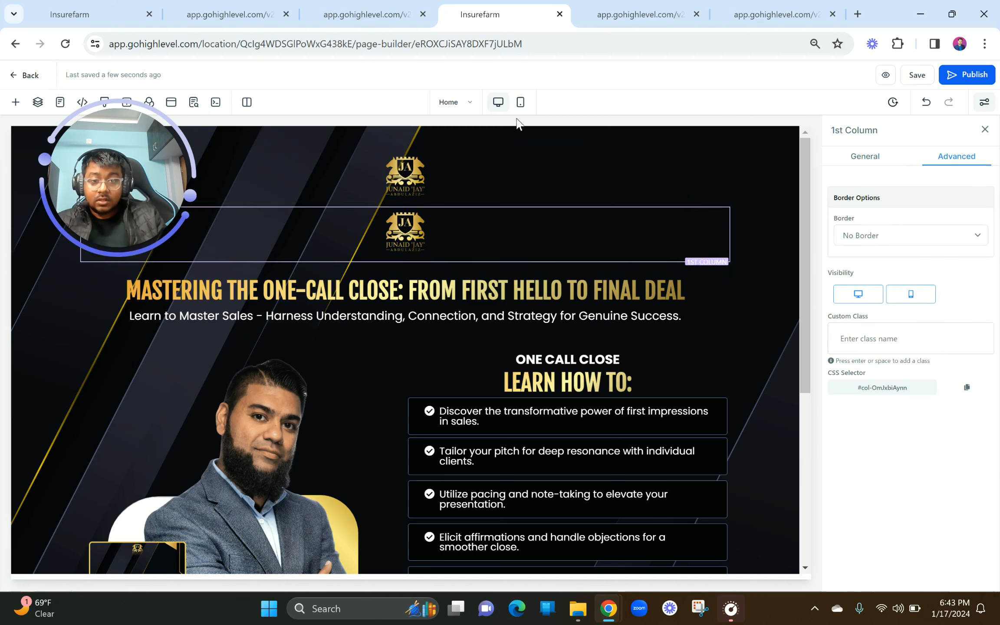
click(520, 102)
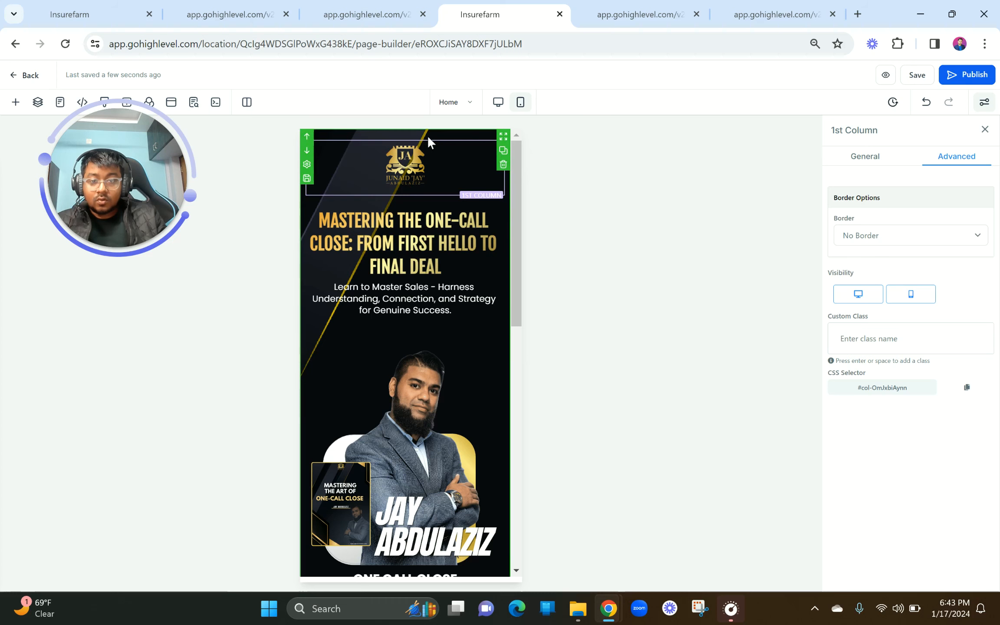
scroll(427, 136, up, 5)
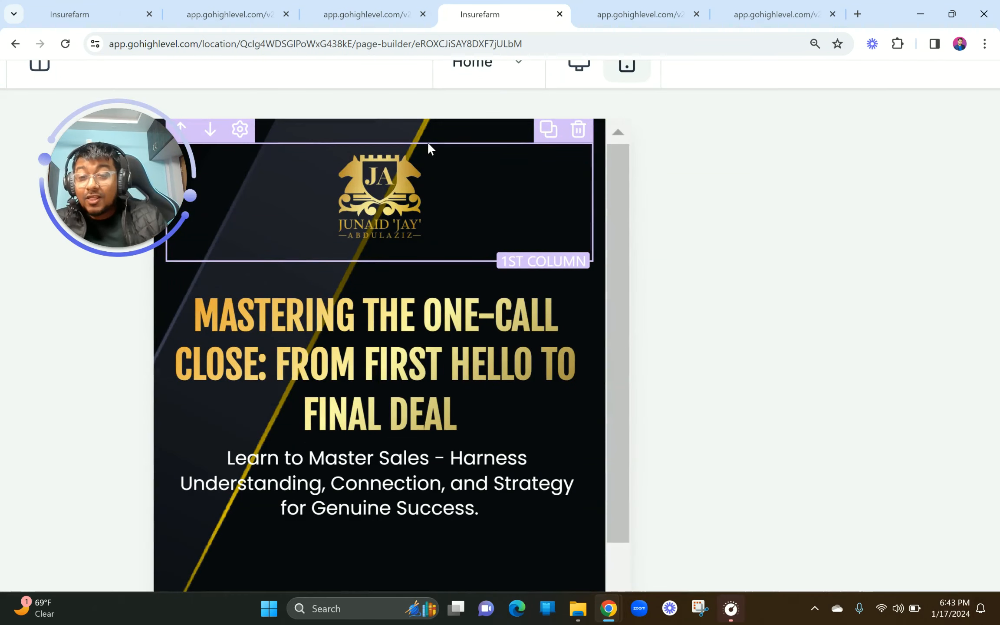
click(428, 141)
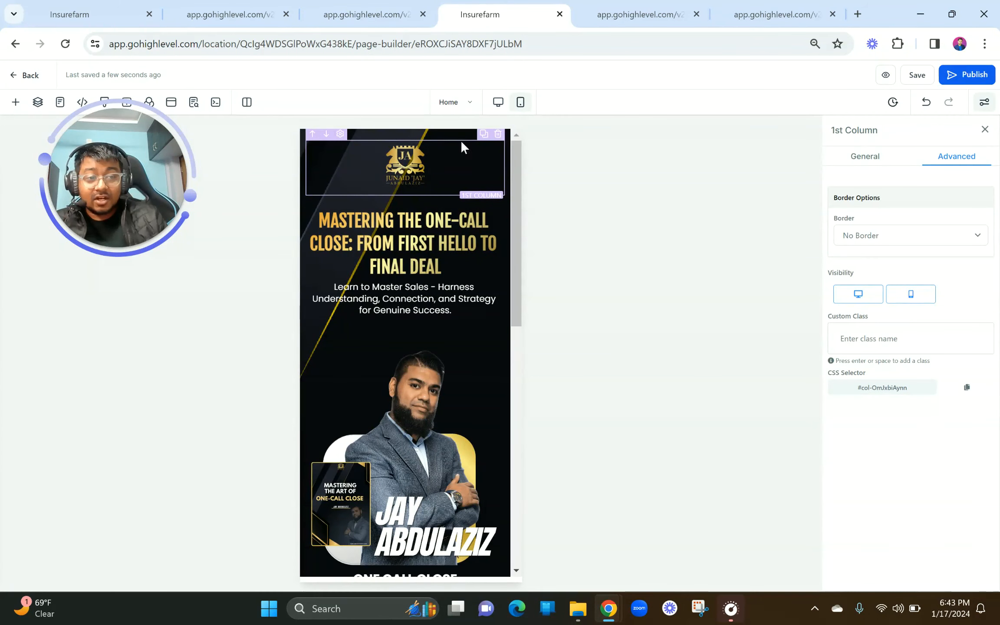
click(985, 106)
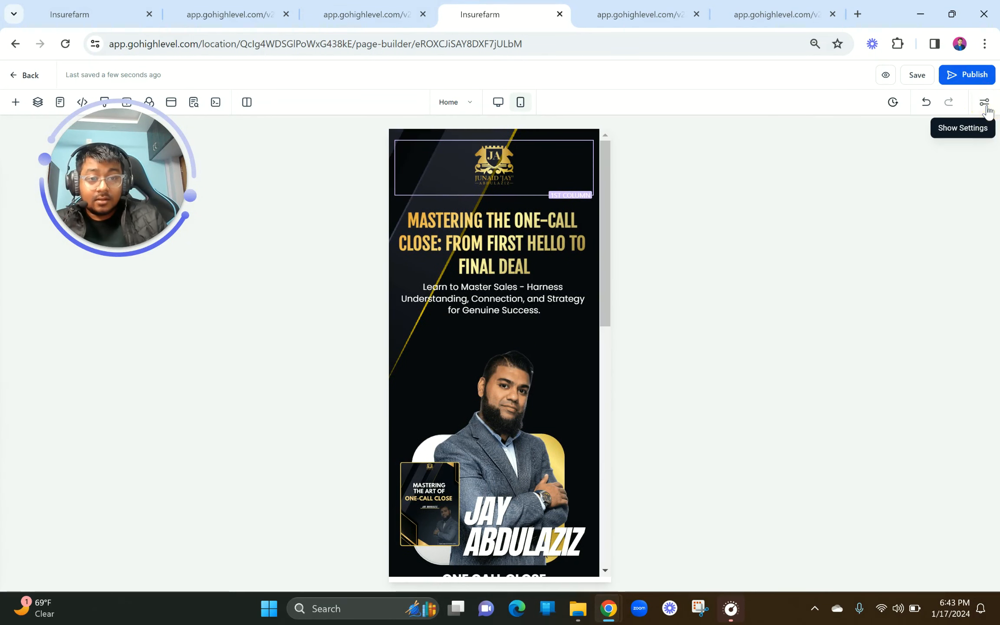
click(984, 104)
click(983, 104)
click(984, 105)
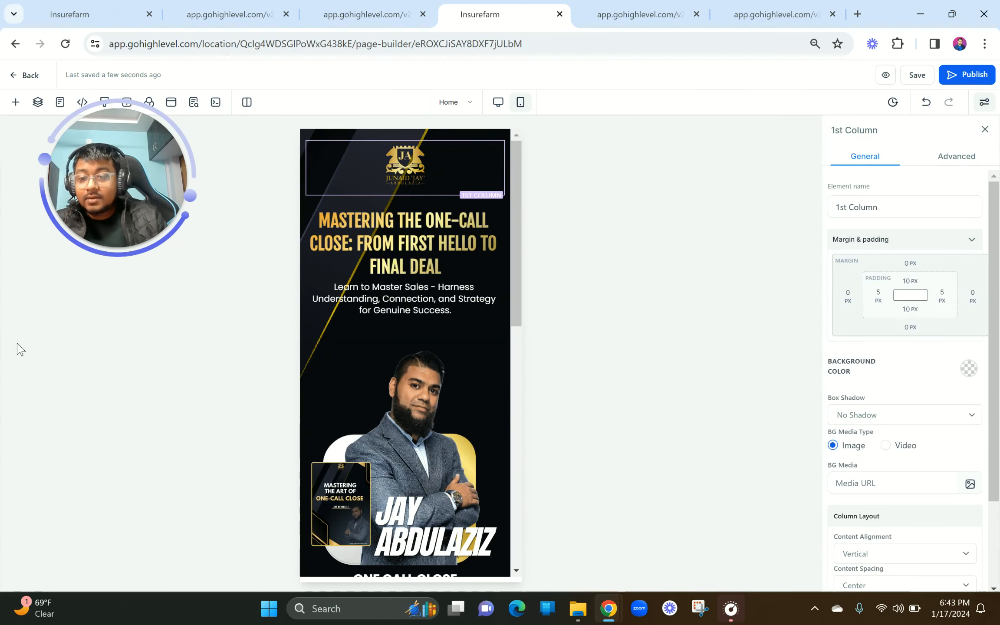
Duplicate the header logo row in the desktop layout and select the lower copy's row
click(26, 363)
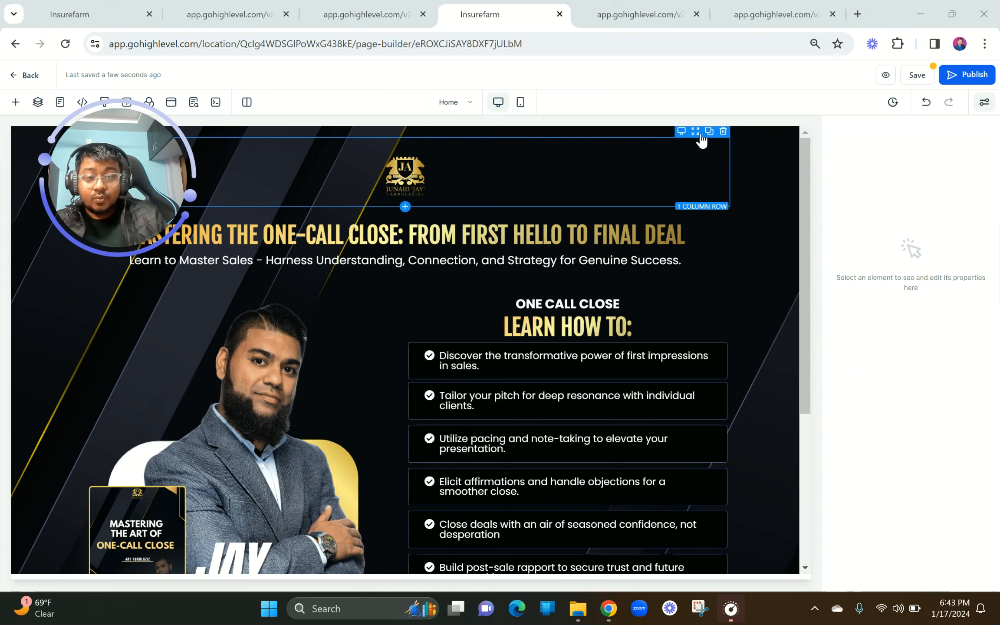
click(710, 133)
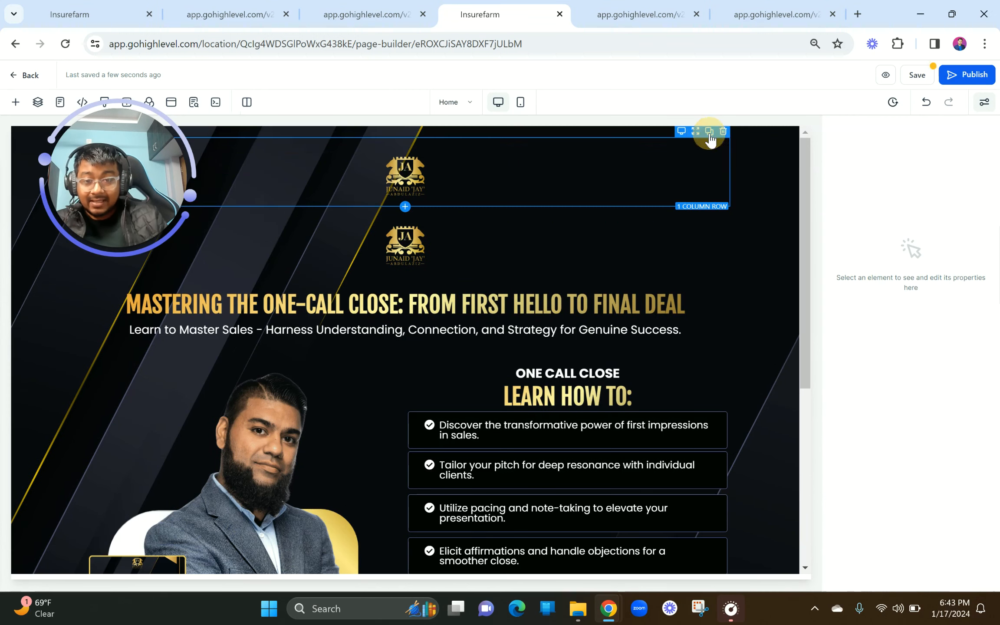
click(616, 210)
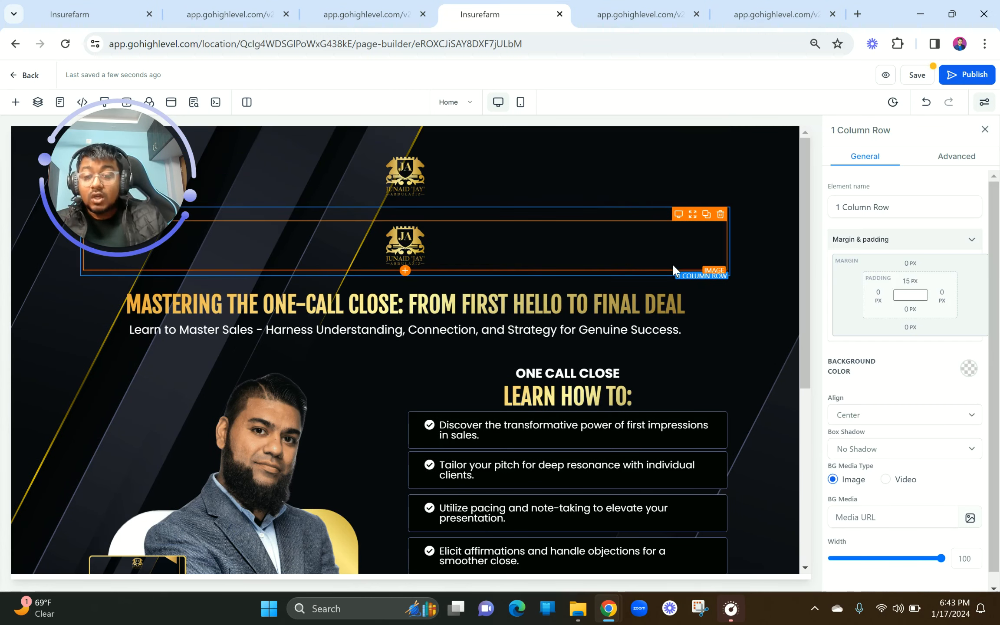
Hide the lower header logo row on desktop so it shows only on mobile, check the mobile layout and save the page
click(949, 159)
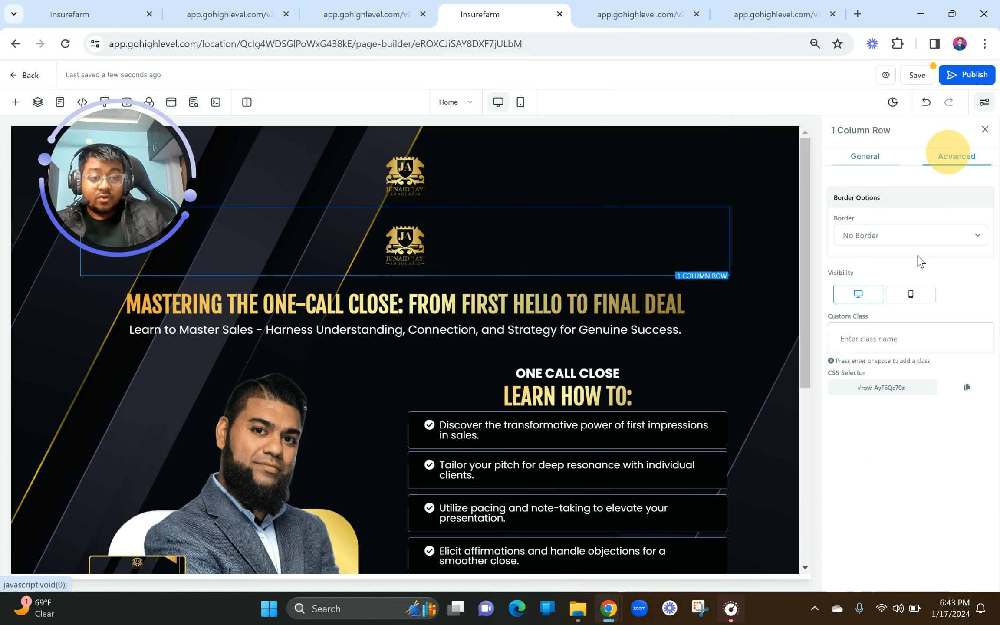
click(851, 304)
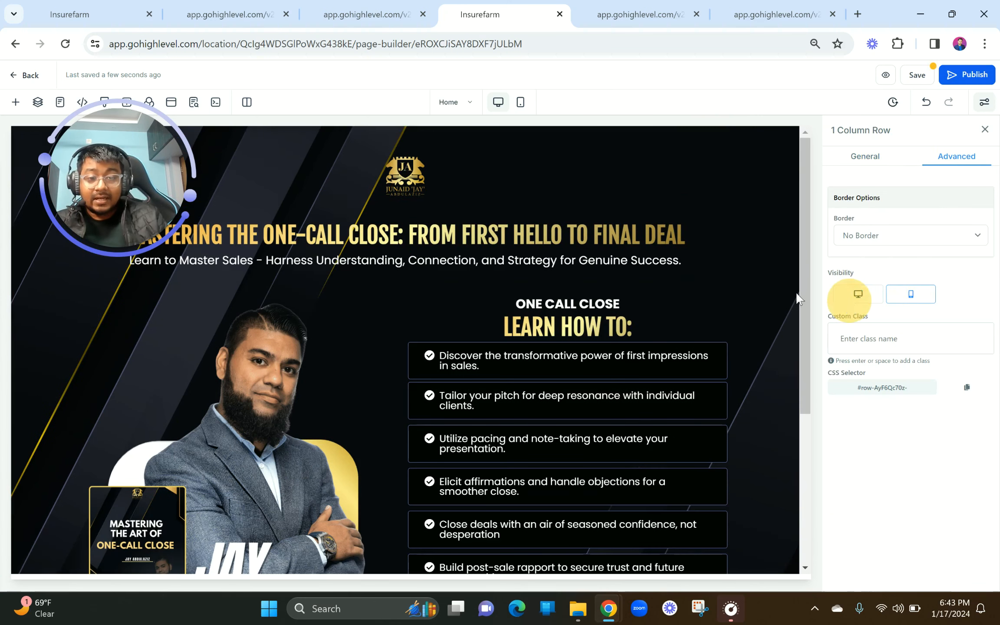
click(522, 104)
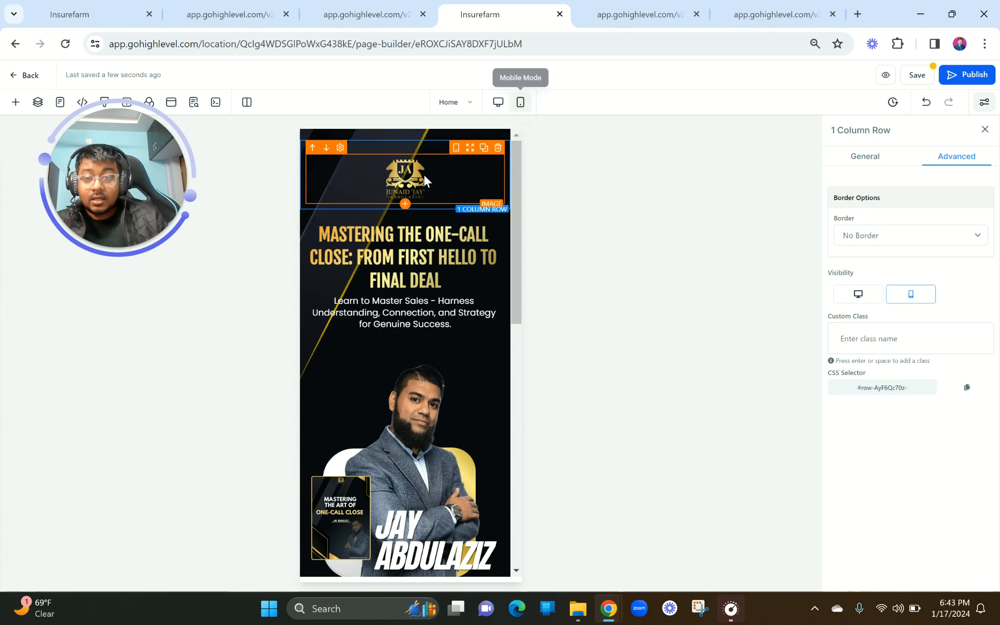
click(918, 77)
Review the whole page from header to footer in the mobile layout, the desktop layout and the desktop preview
scroll(461, 387, down, 3)
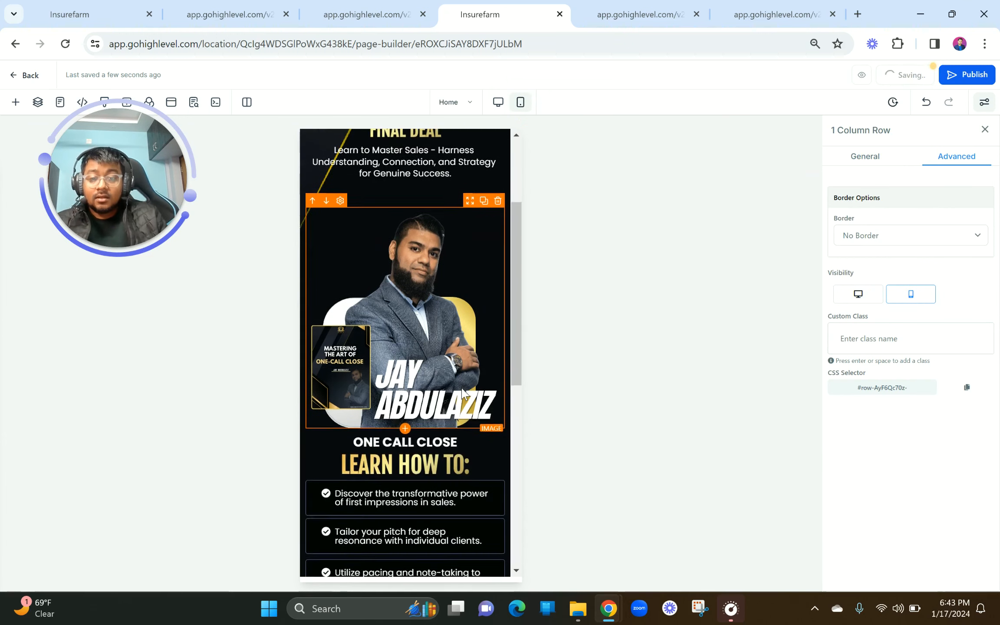
scroll(462, 393, up, 2)
scroll(462, 393, down, 5)
scroll(462, 392, up, 1)
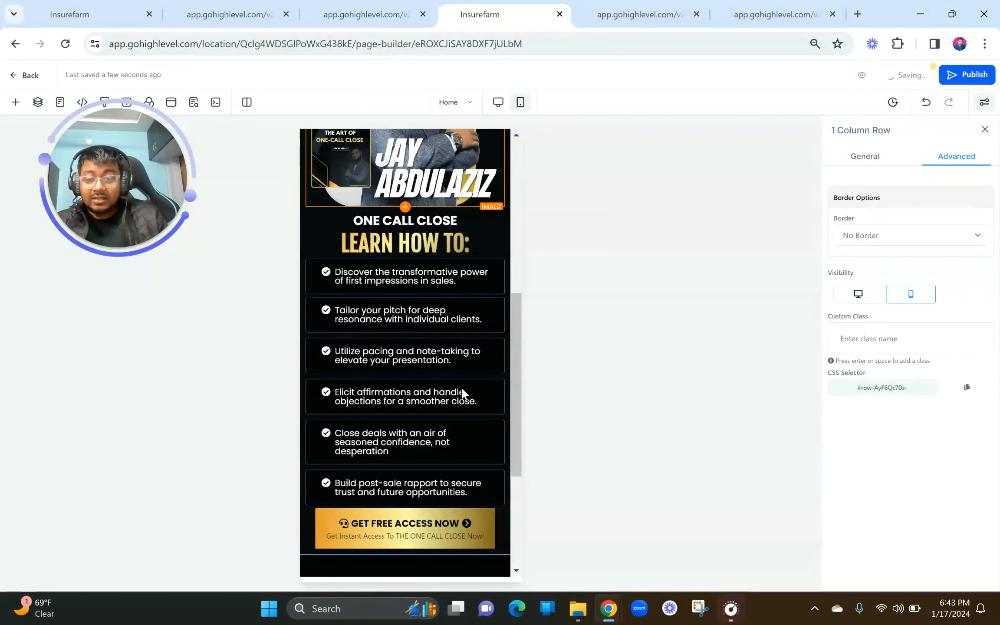
scroll(461, 386, down, 4)
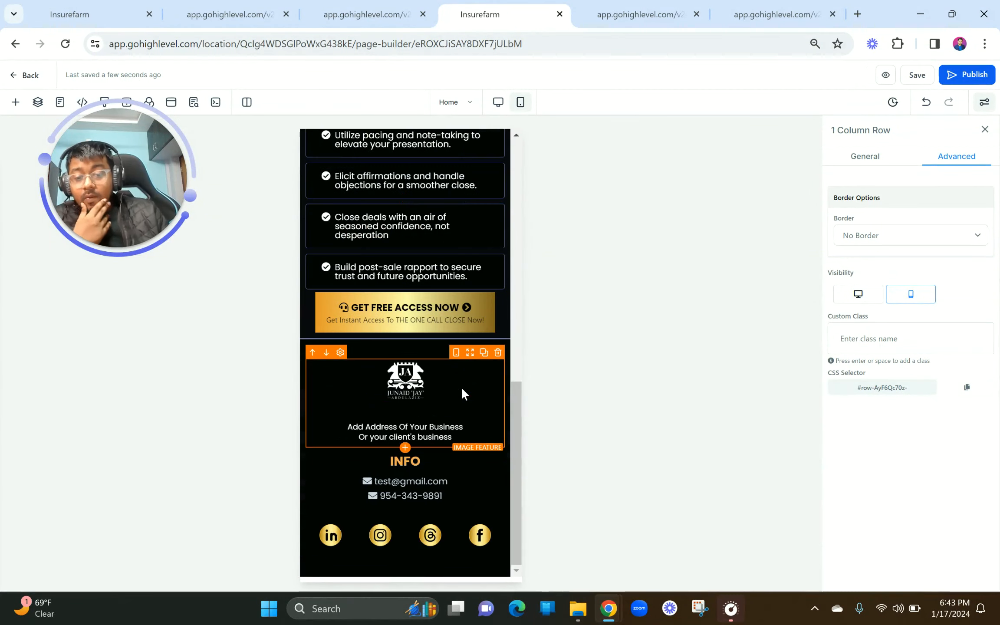
scroll(461, 386, up, 15)
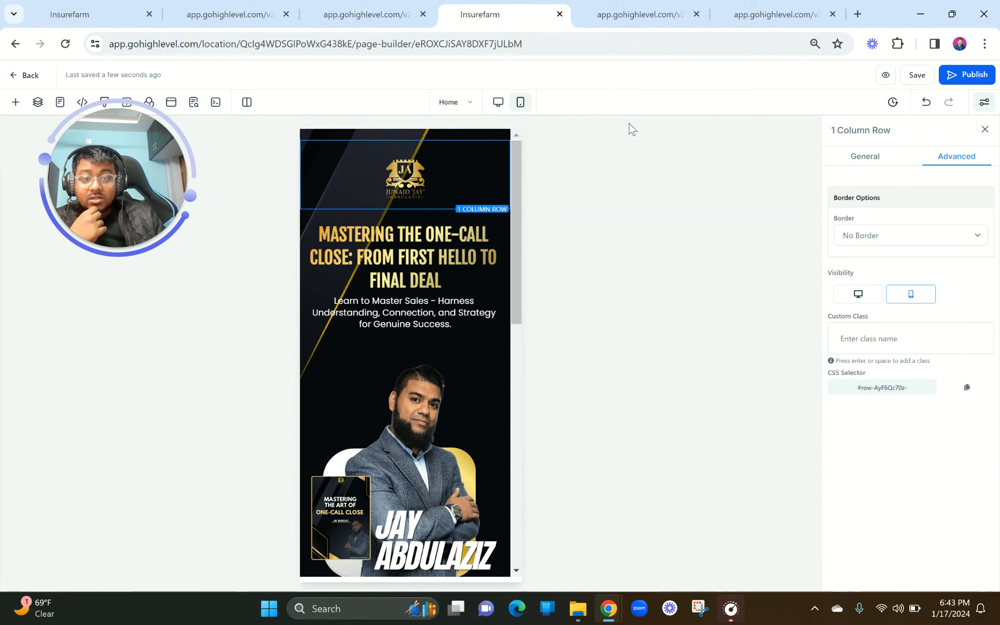
click(498, 102)
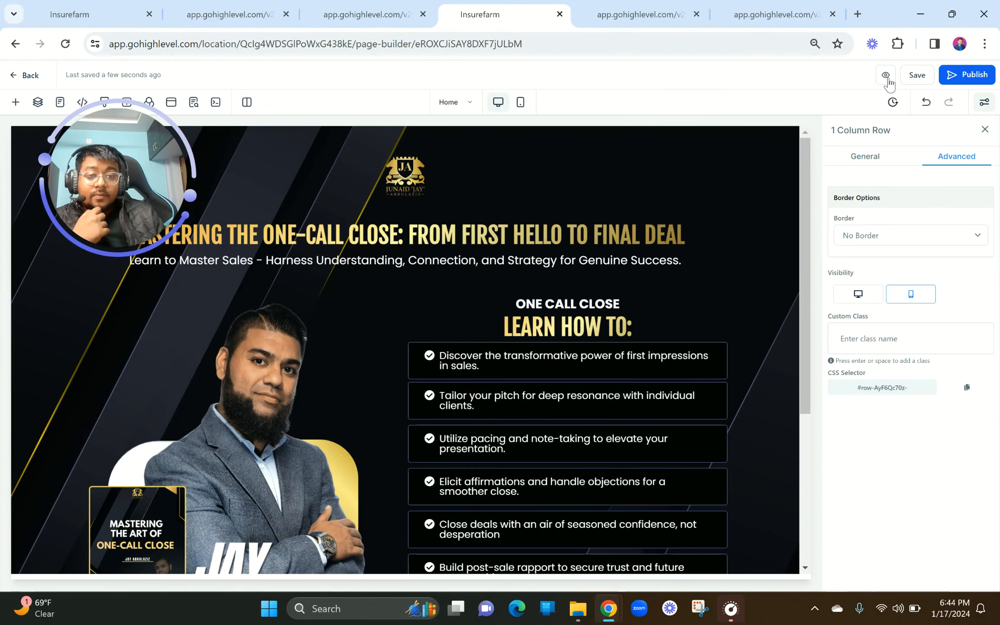
click(886, 76)
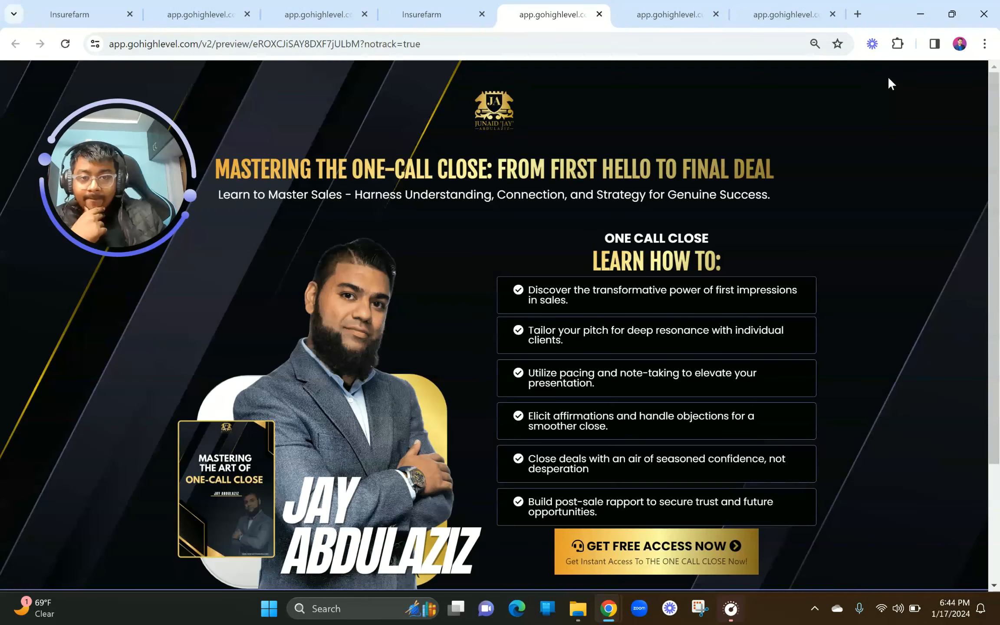
scroll(799, 213, down, 3)
scroll(799, 209, up, 3)
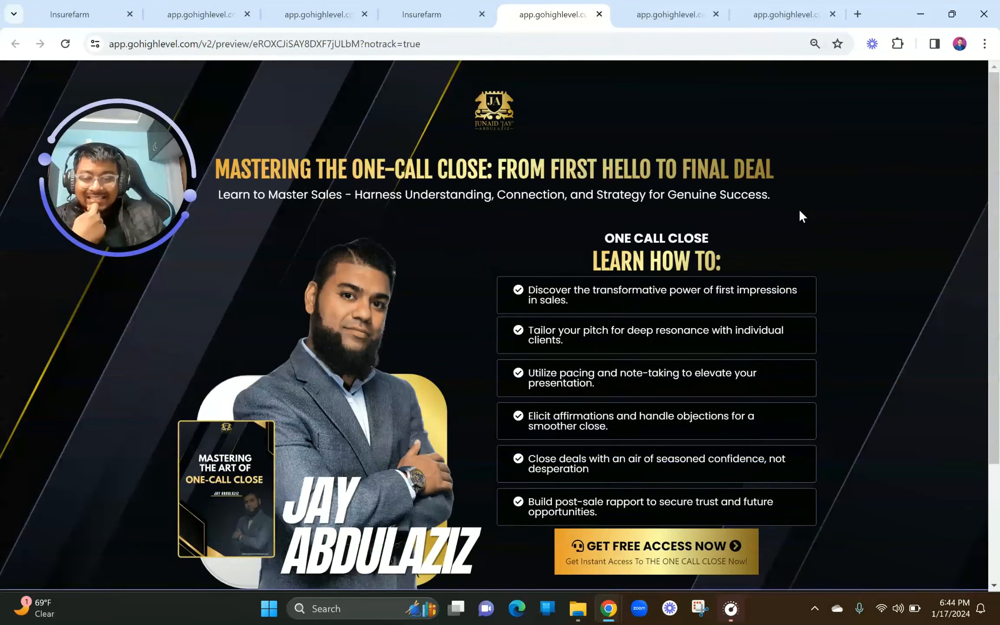
scroll(799, 208, down, 3)
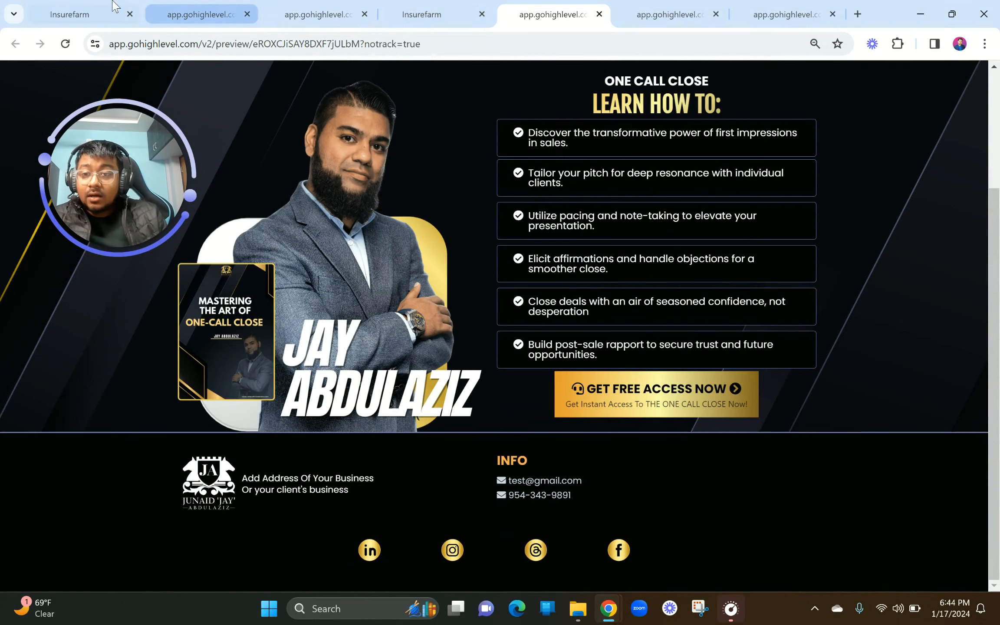
Return to the funnel's overview, reload it and clone the Home step within the same funnel
click(83, 14)
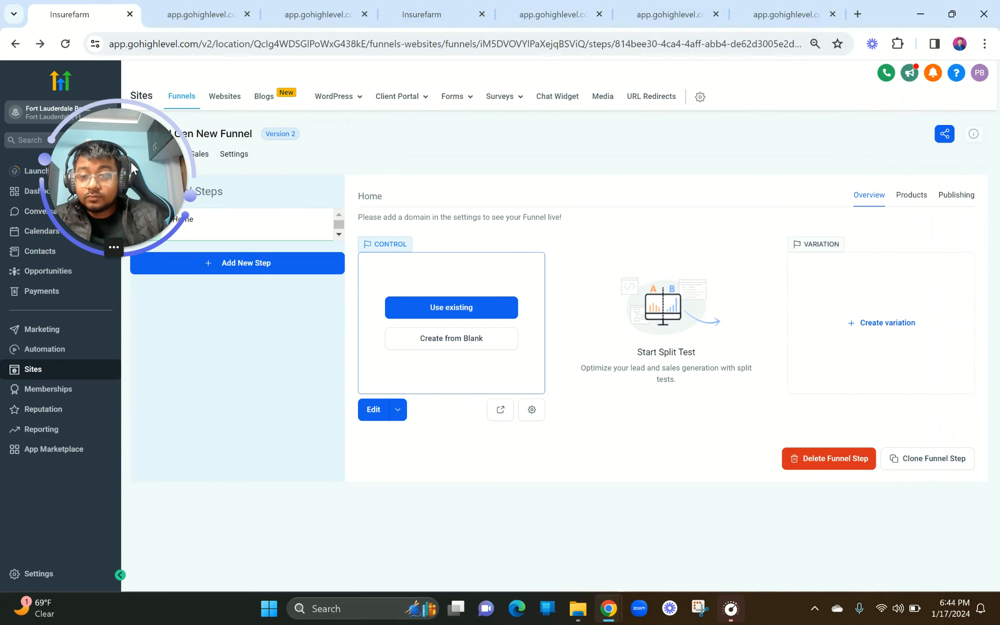
drag(132, 168, 117, 322)
click(65, 43)
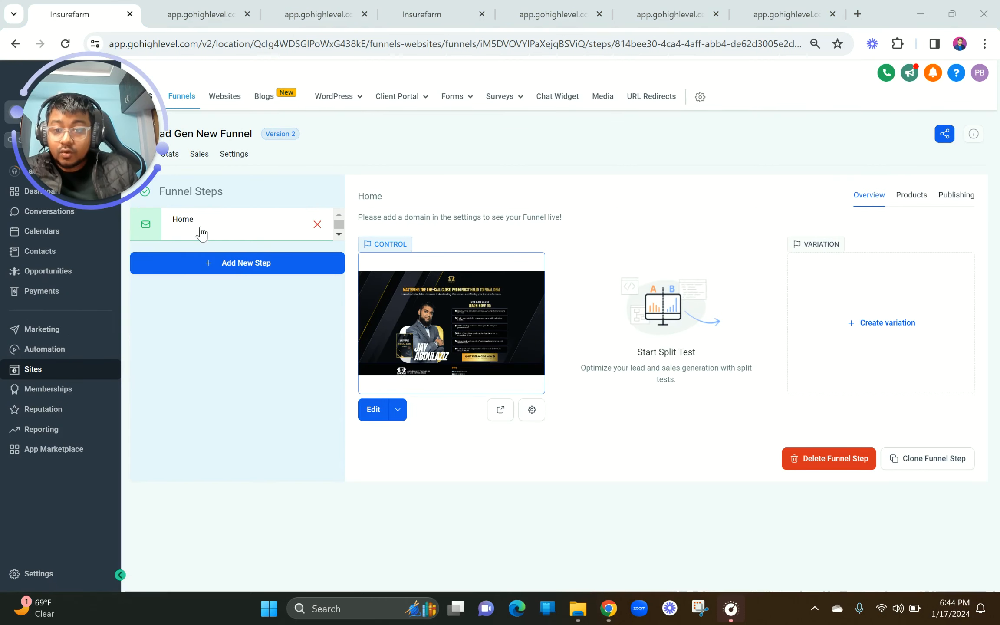
click(903, 463)
click(579, 329)
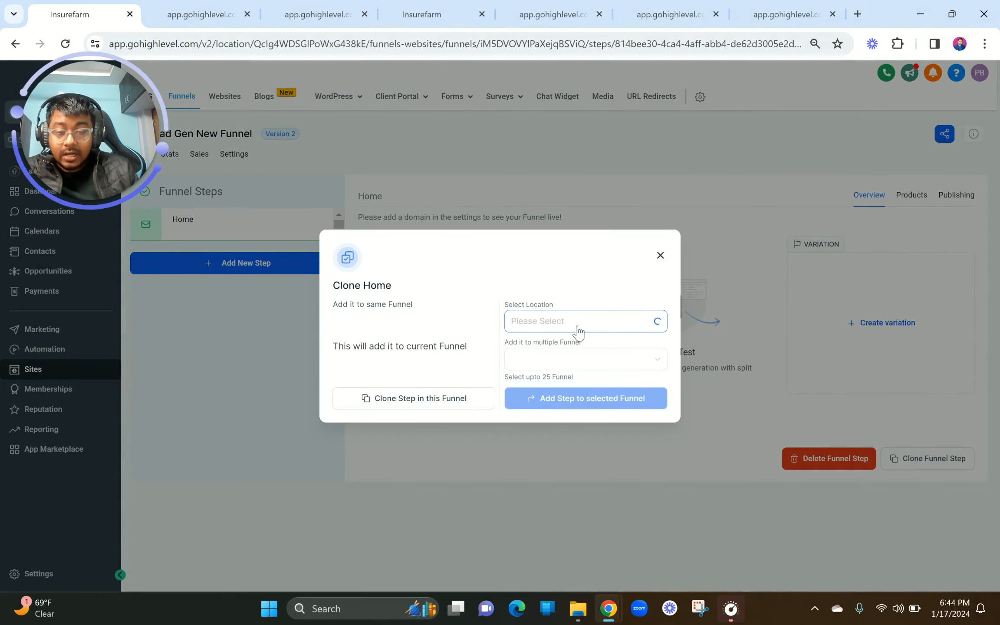
click(441, 399)
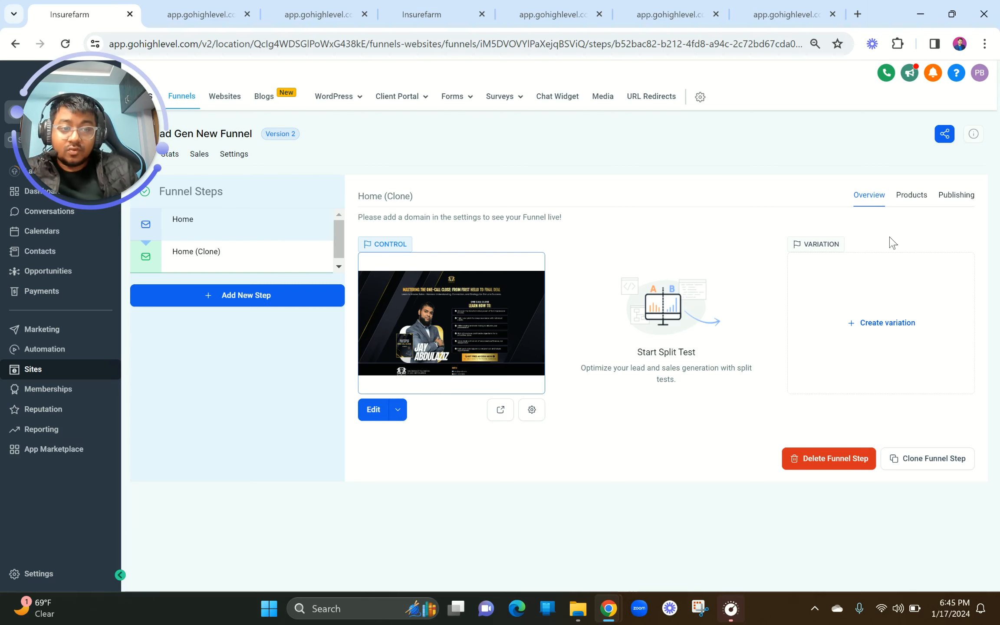
Rename the cloned step as "thank you", set its URL path to /thank-you and update the step
click(957, 196)
drag(547, 245, 428, 237)
text(thank you)
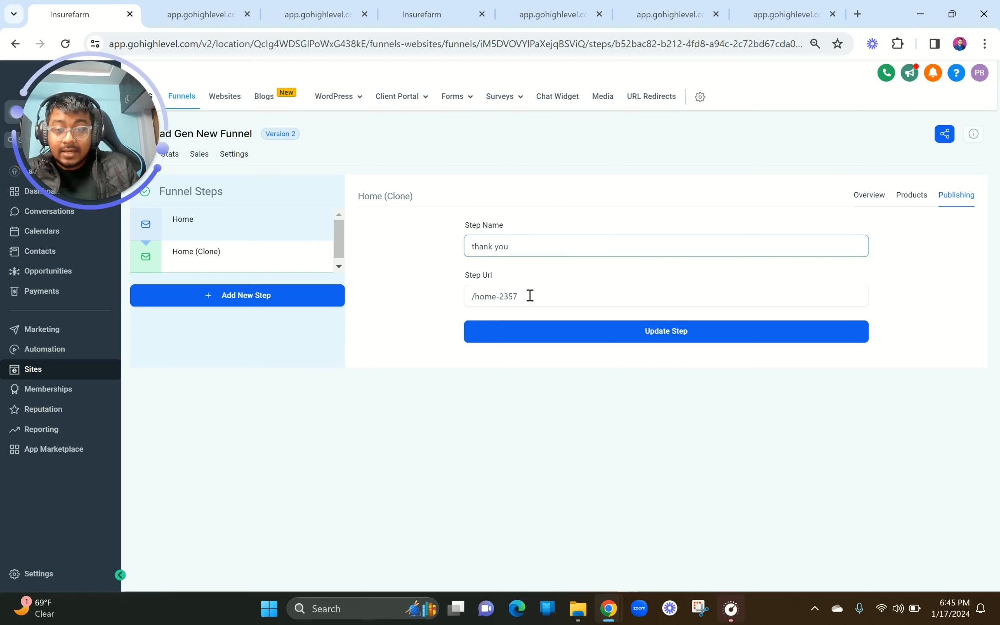
drag(530, 295, 476, 296)
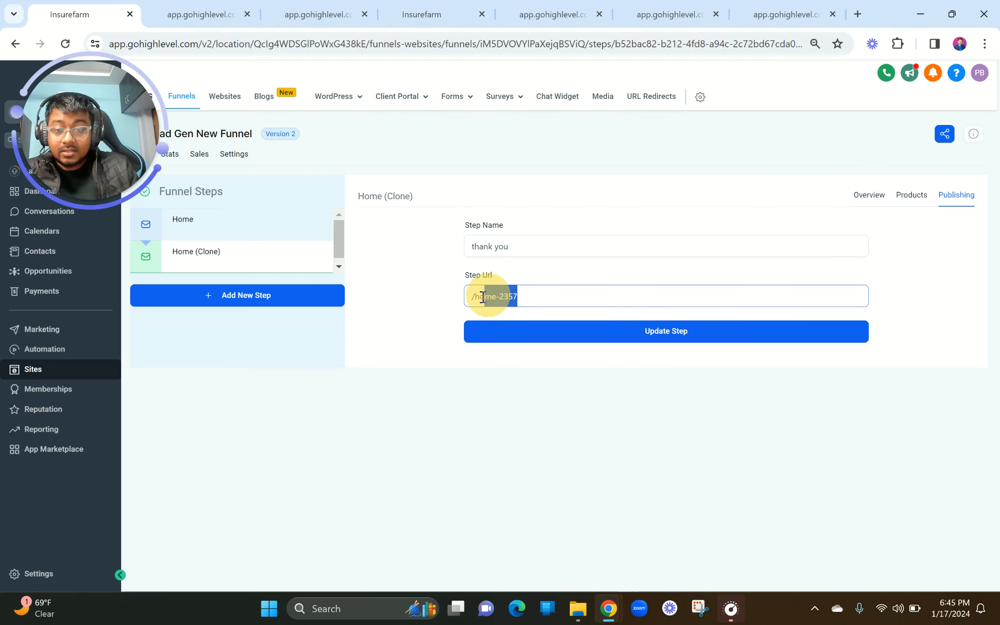
text(thank-you)
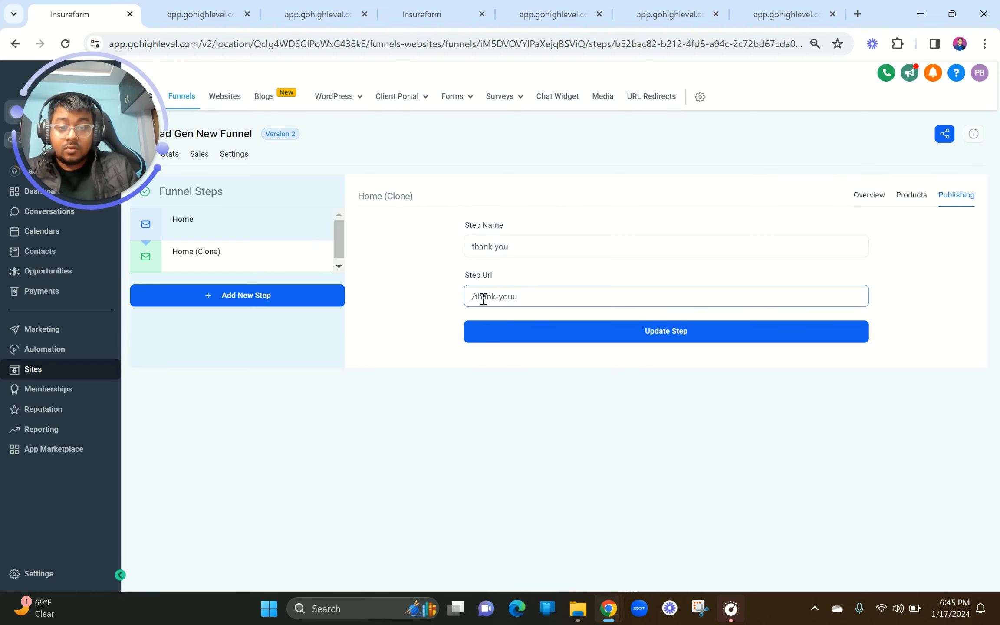
click(643, 335)
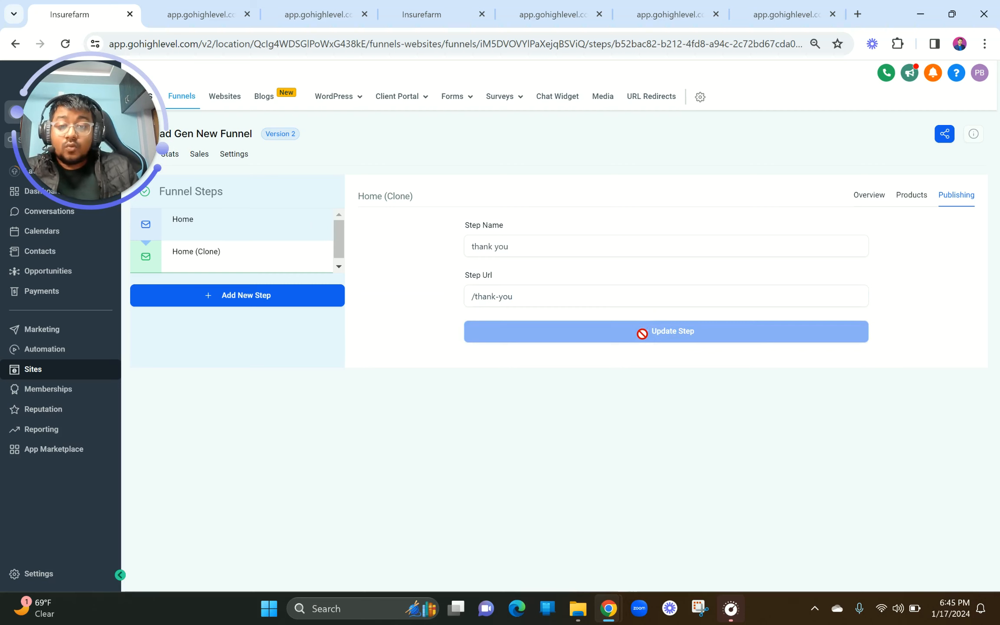
Open the thank you step's page for editing in a new browser tab and place that tab just before the Home page's builder tab
click(865, 198)
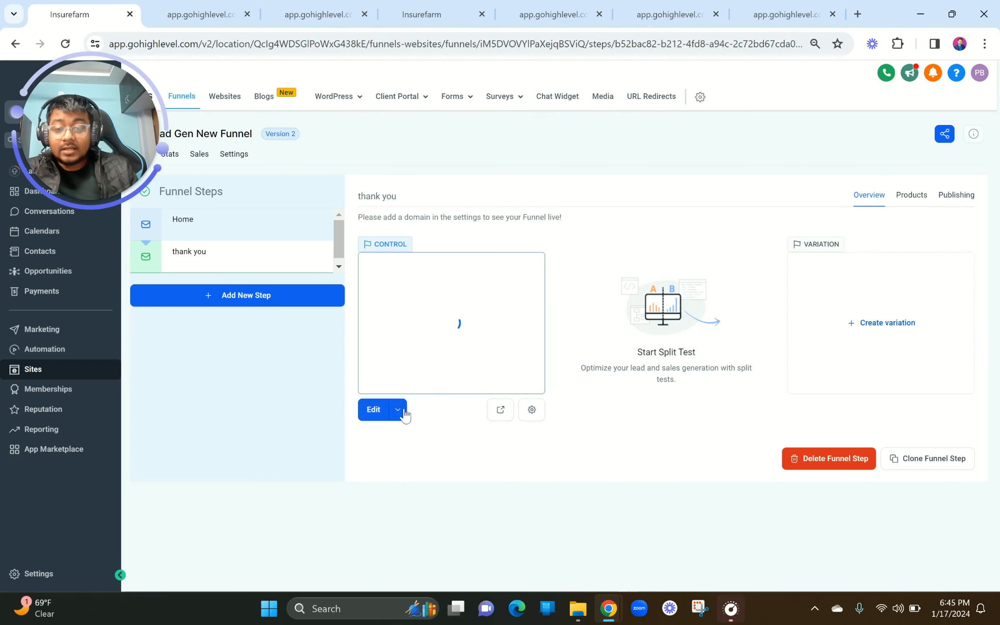
click(398, 409)
click(425, 384)
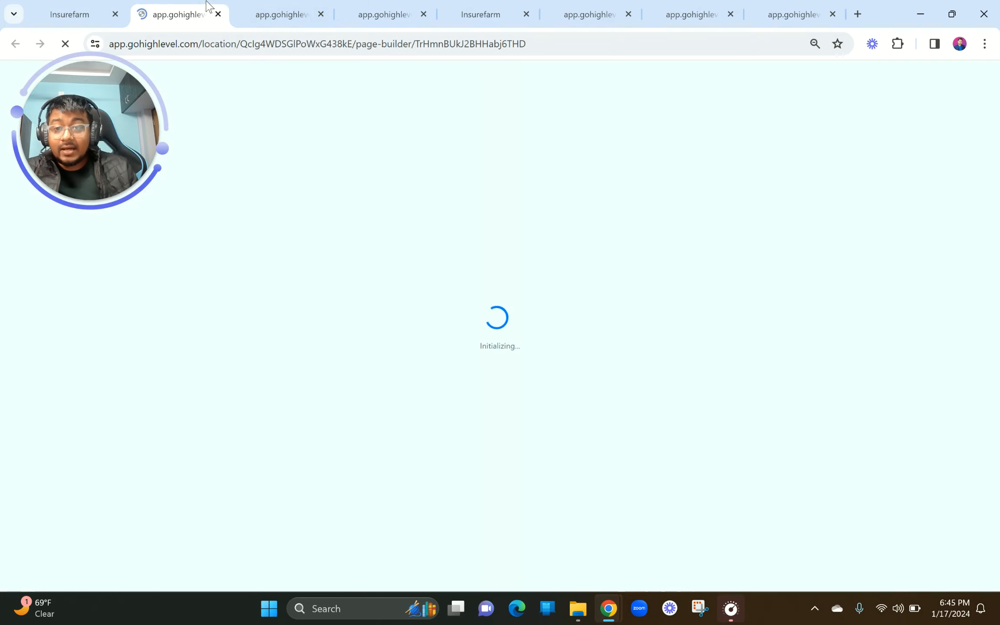
drag(200, 12, 466, 4)
click(374, 8)
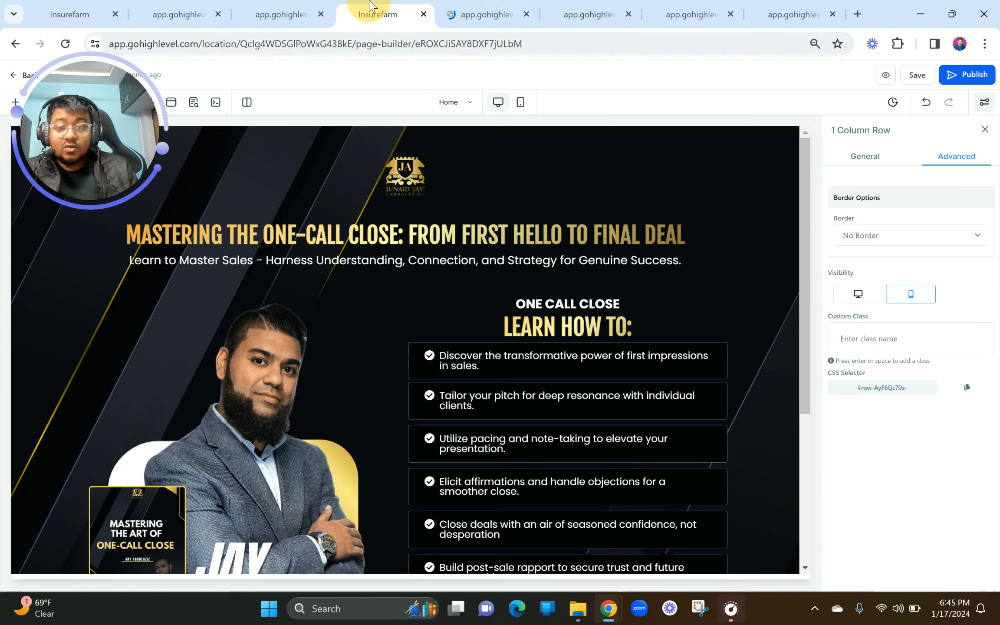
drag(401, 1, 538, 2)
click(427, 2)
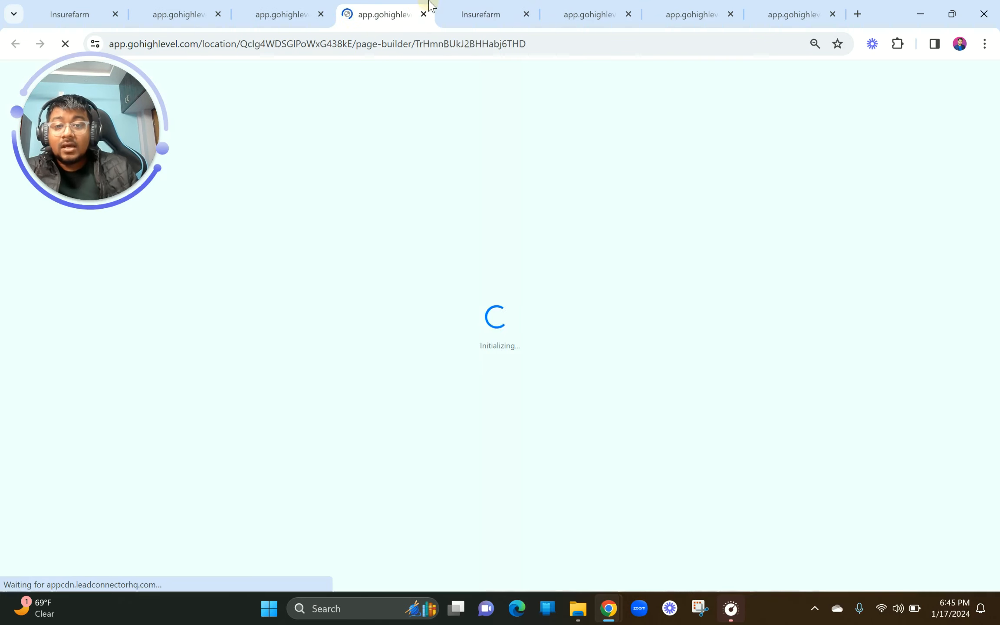
Close the developer tools on the reference landing page, examine the reference thank-you page down to its footer and return to the thank you page's builder
click(294, 5)
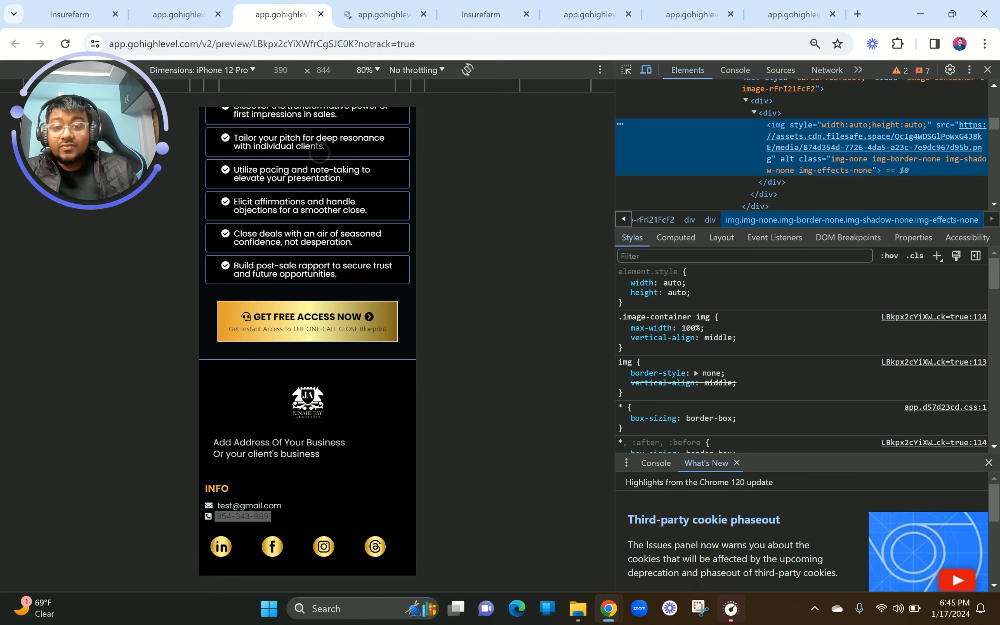
click(988, 69)
scroll(386, 238, up, 2)
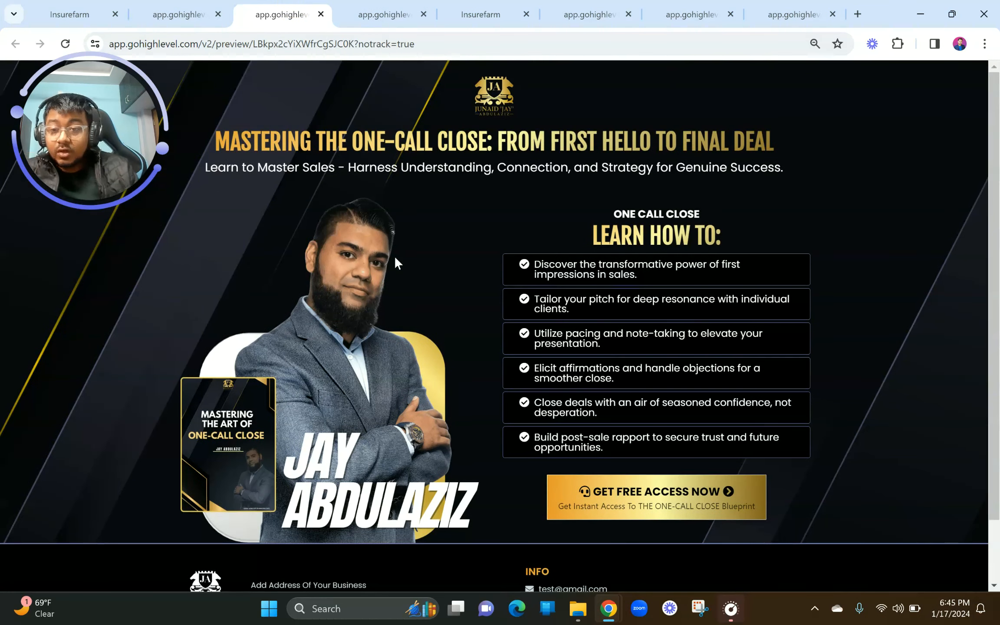
click(365, 13)
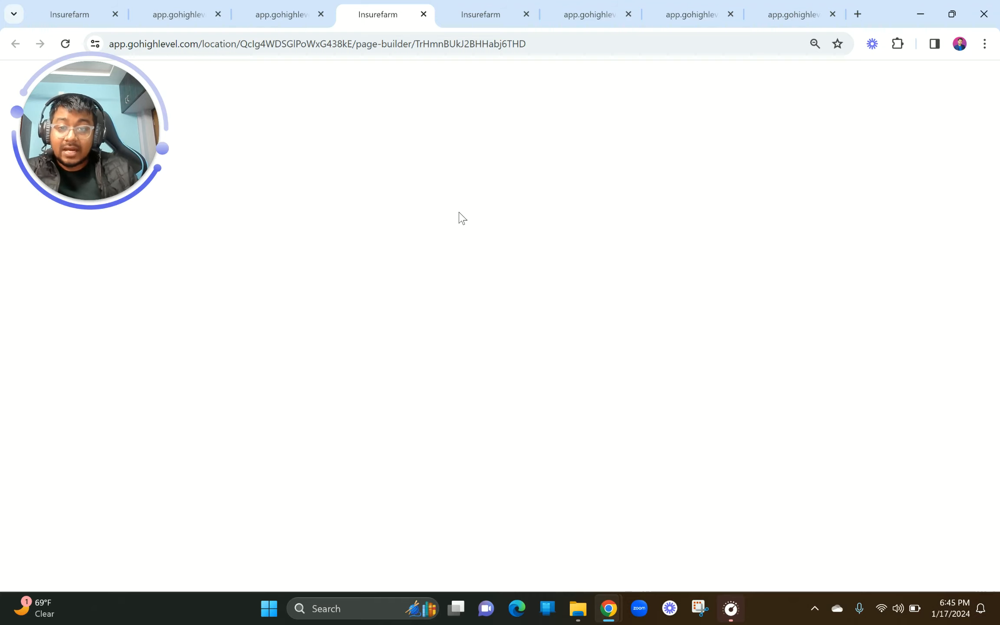
click(208, 3)
click(317, 3)
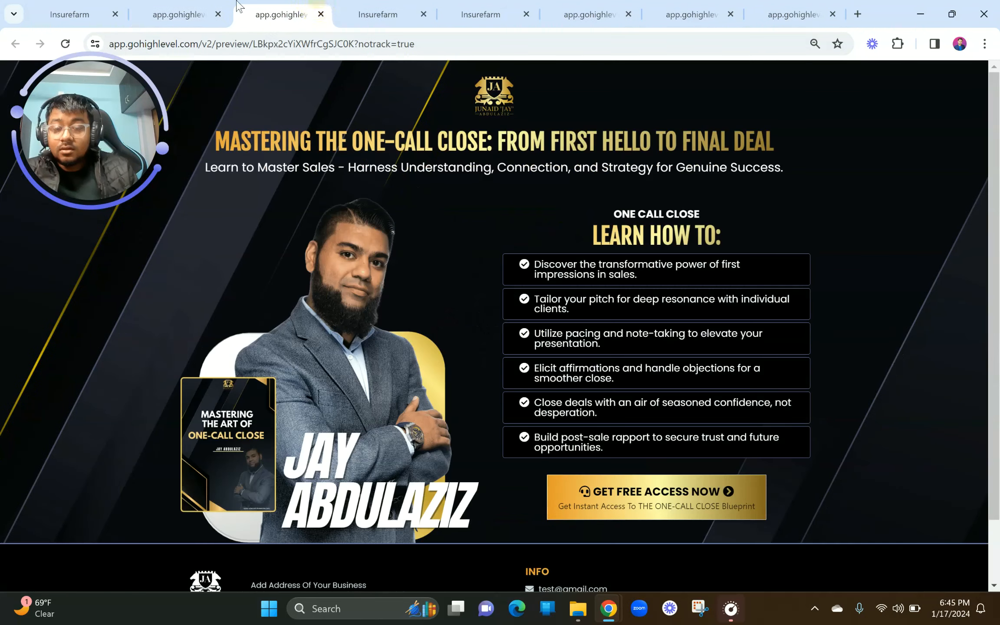
click(191, 4)
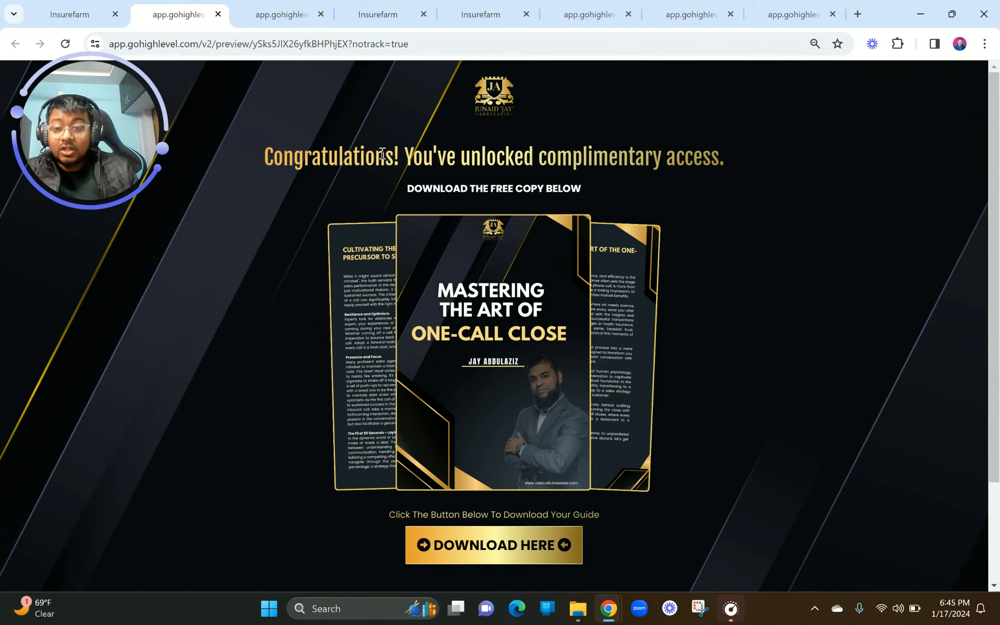
scroll(541, 443, down, 3)
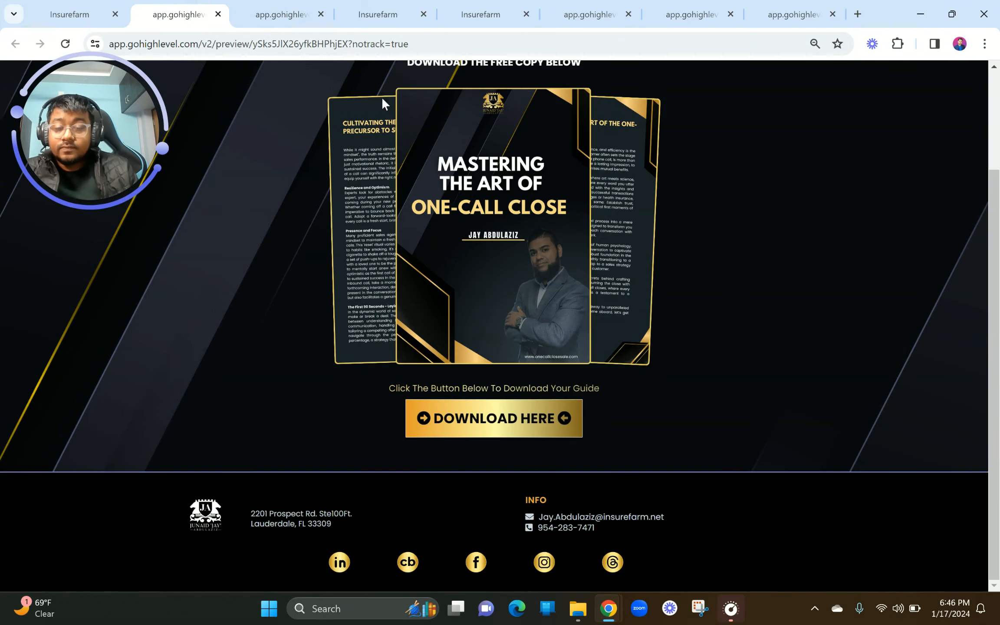
click(323, 7)
click(347, 10)
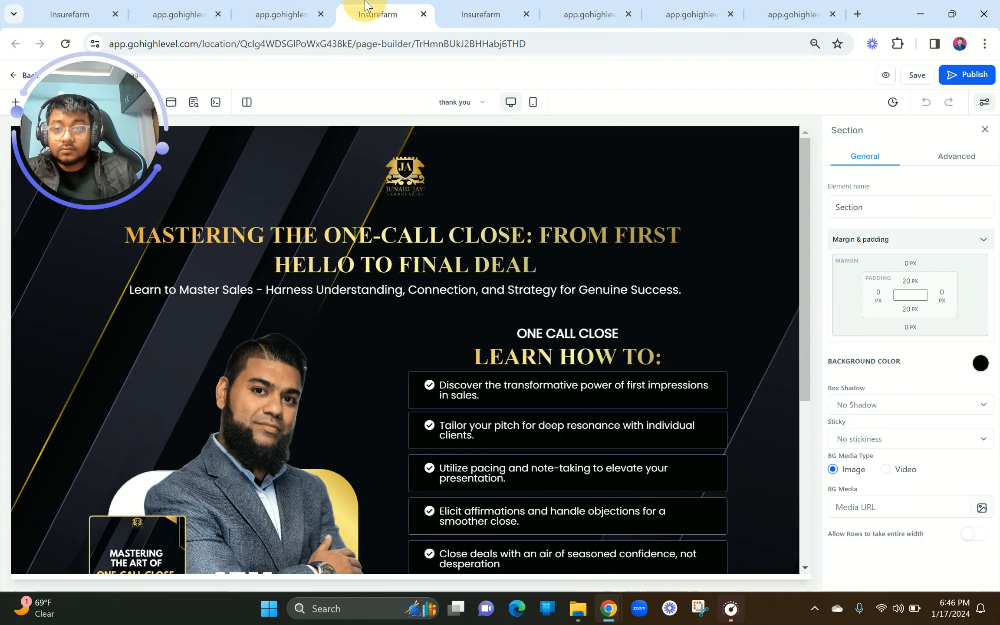
click(984, 43)
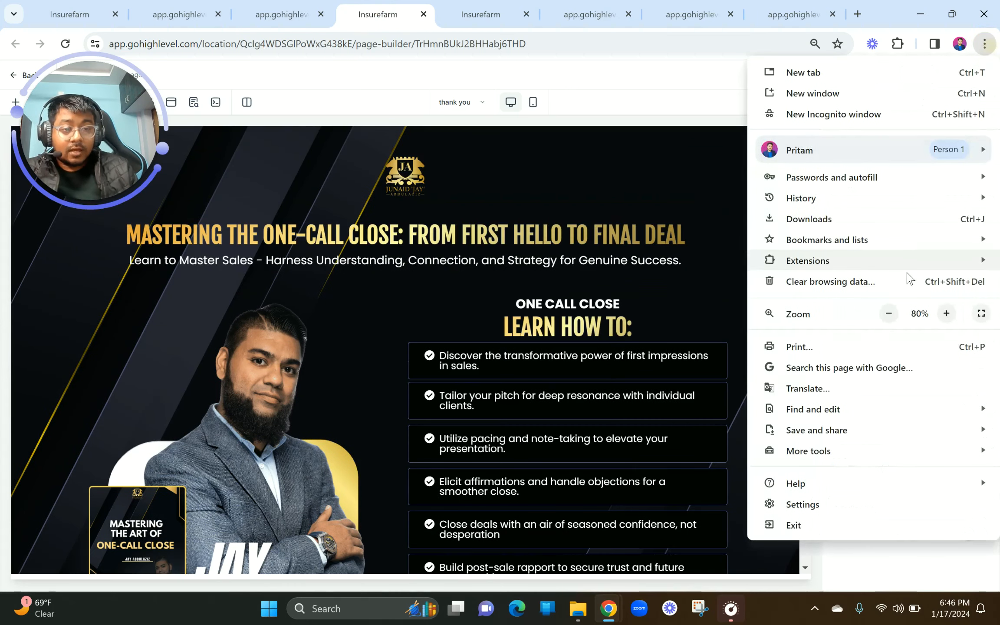
click(667, 358)
click(667, 359)
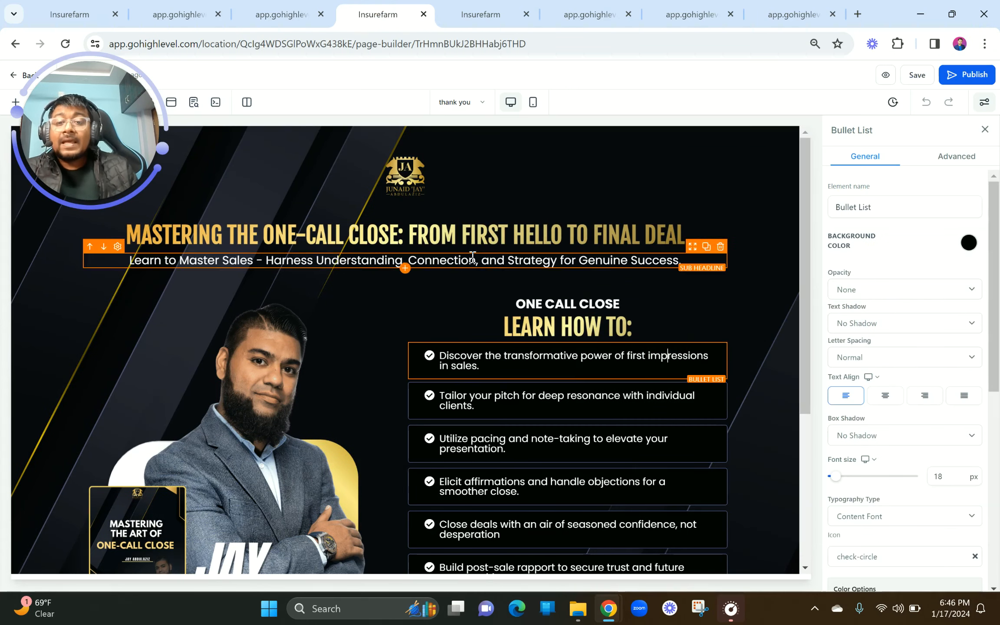
click(499, 9)
click(360, 12)
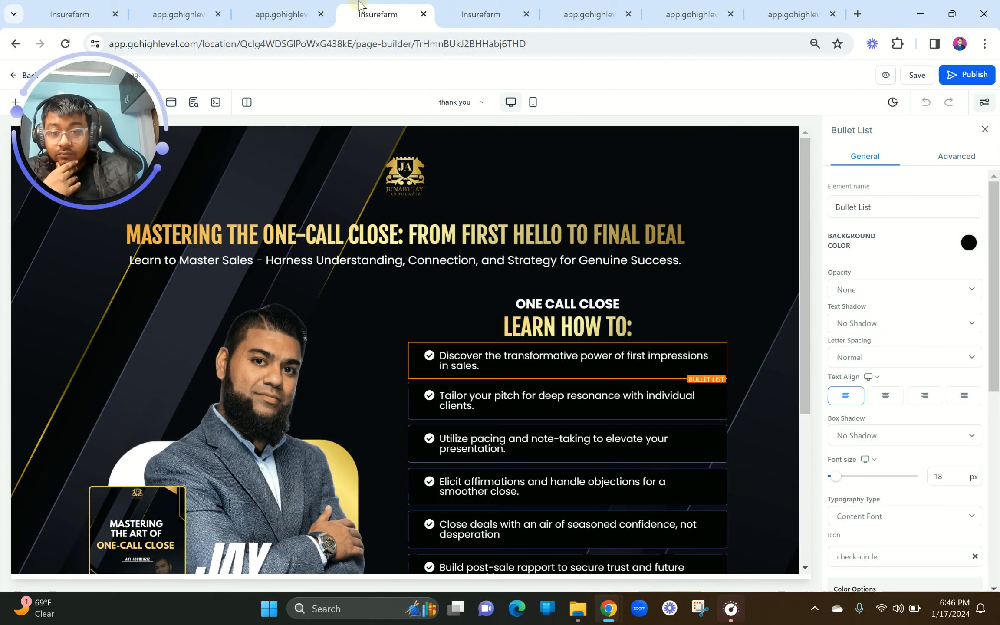
click(287, 6)
click(207, 7)
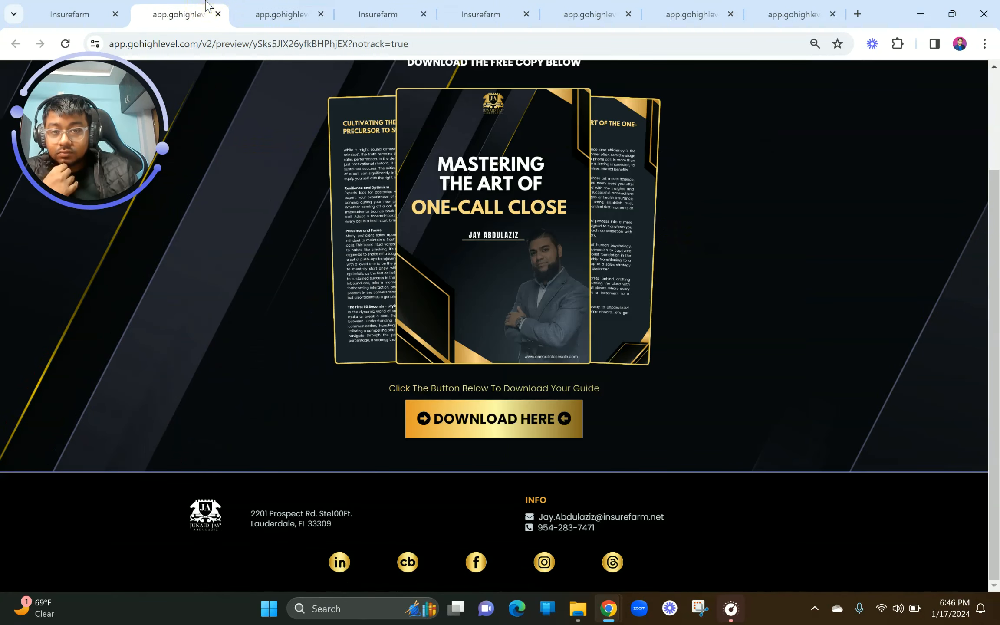
click(381, 5)
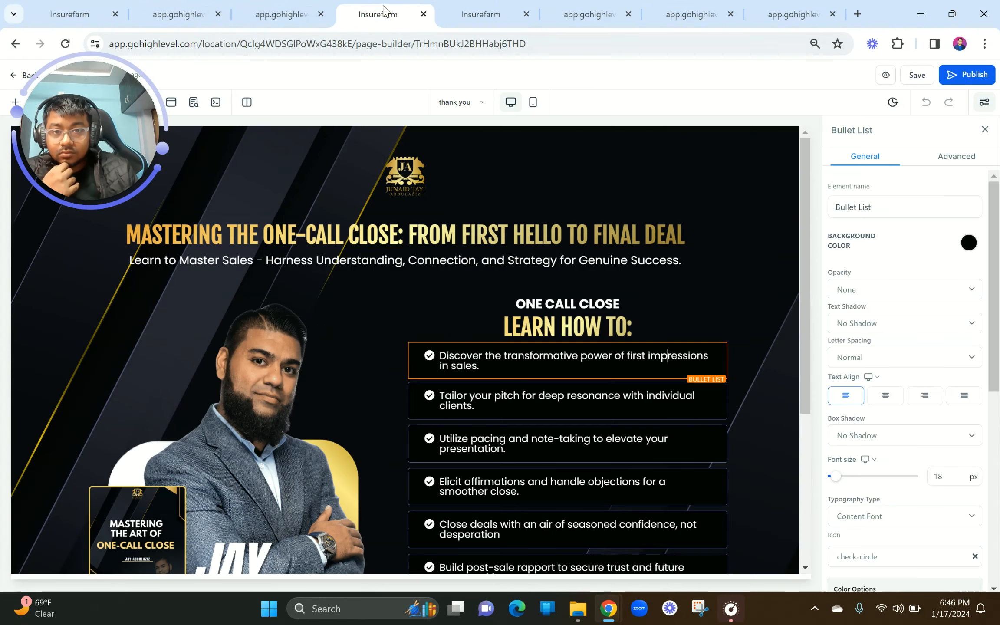
Look through the open funnel overview, builder and preview tabs and return to the thank you page's builder
click(481, 6)
click(584, 8)
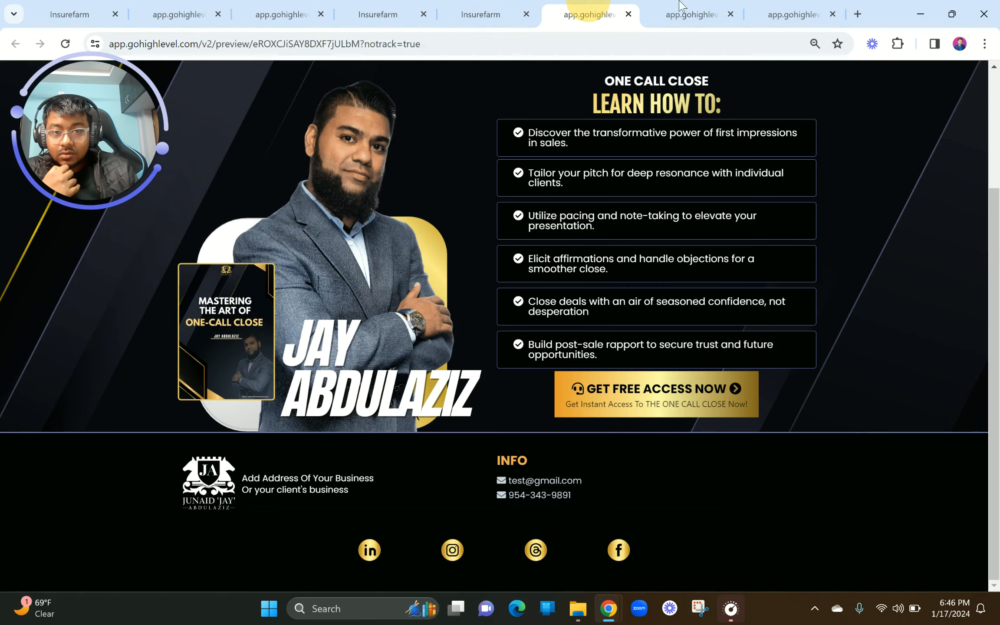
click(679, 6)
click(794, 11)
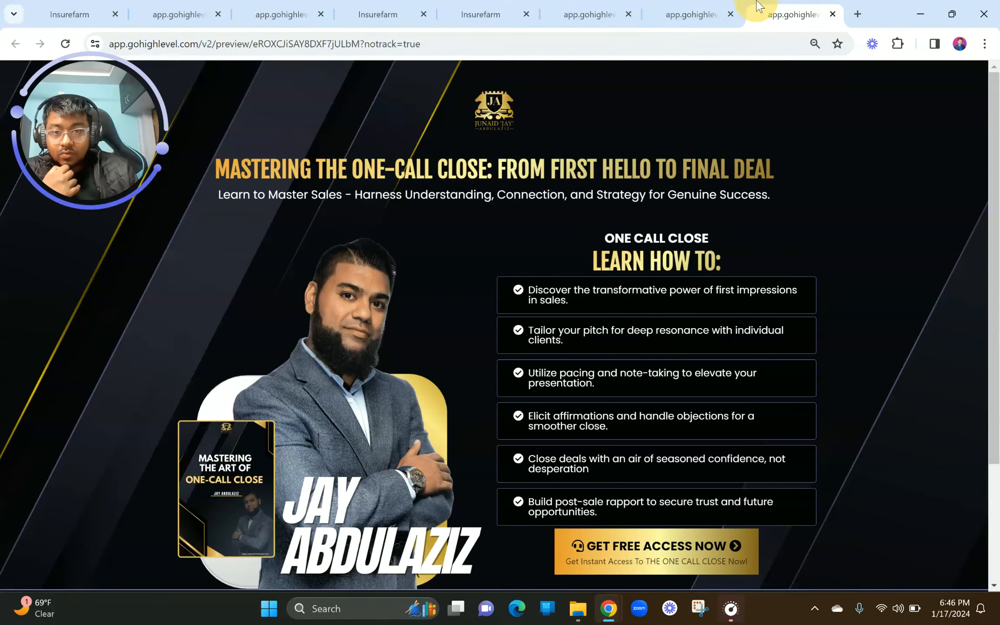
click(502, 6)
click(310, 8)
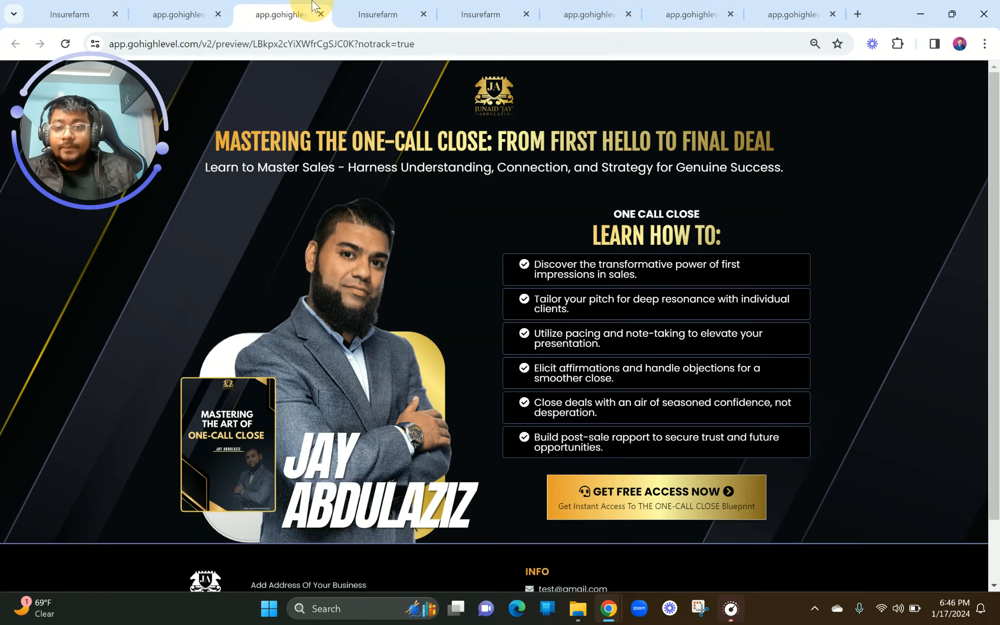
click(341, 6)
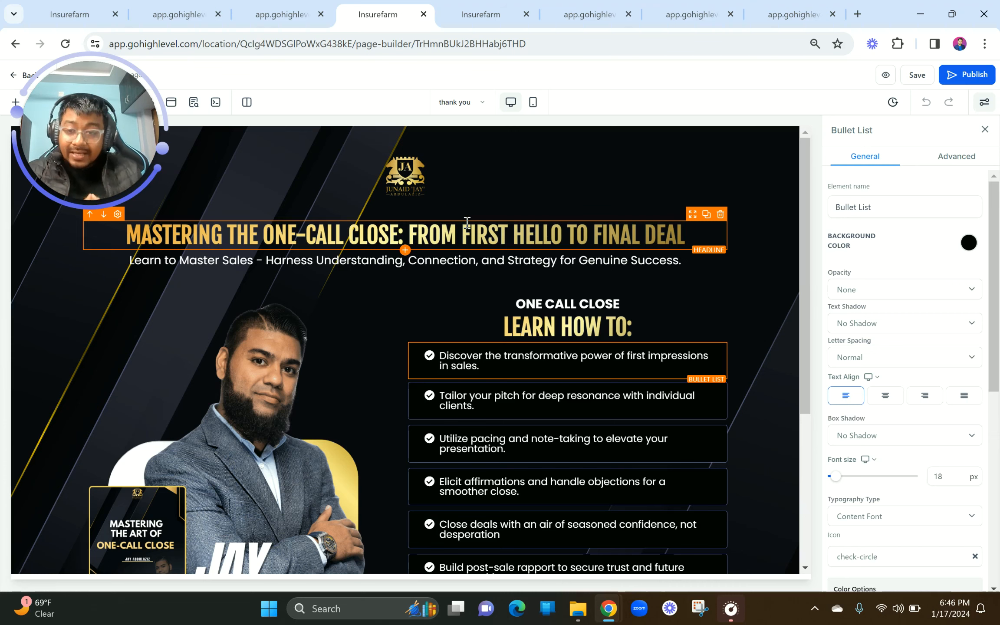
click(70, 14)
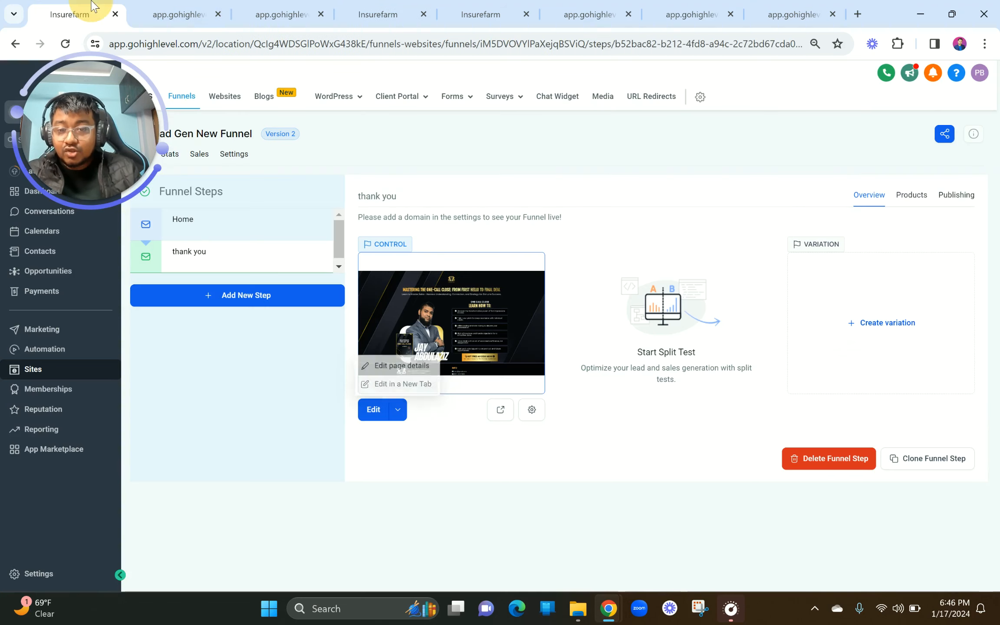
click(256, 9)
click(377, 13)
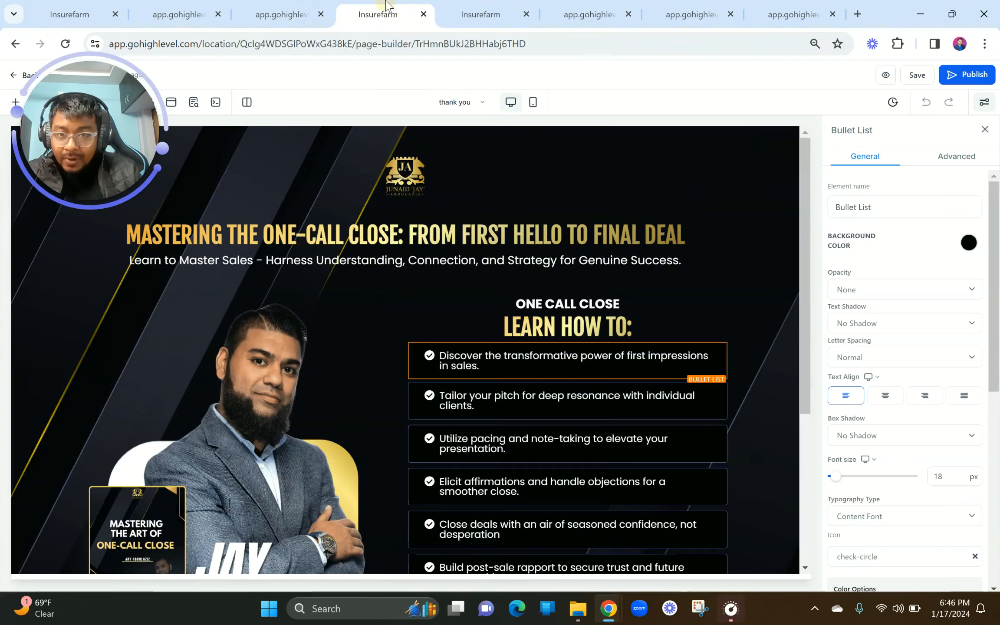
click(500, 8)
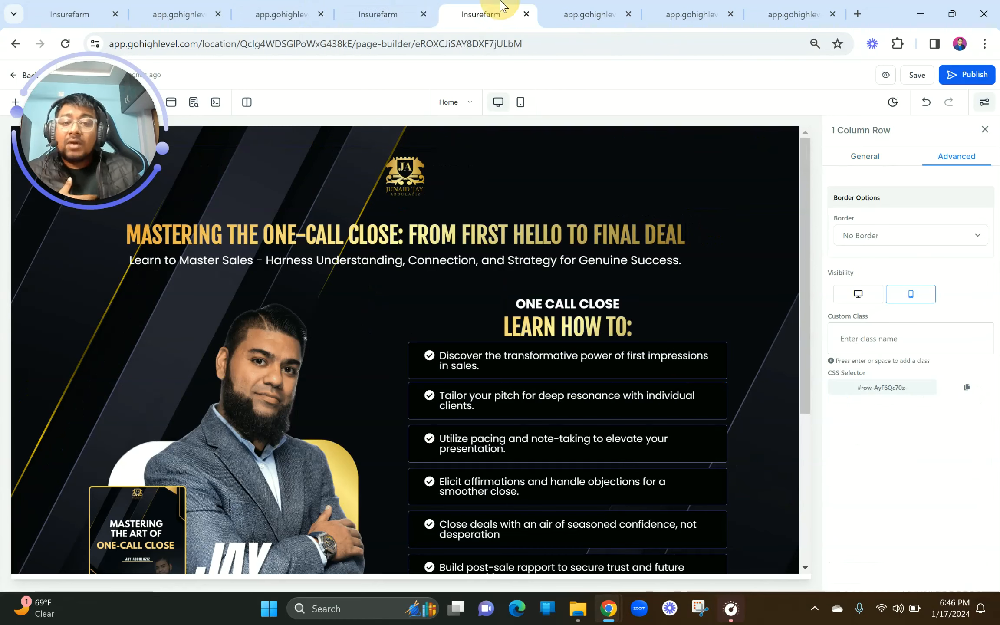
click(603, 10)
click(490, 6)
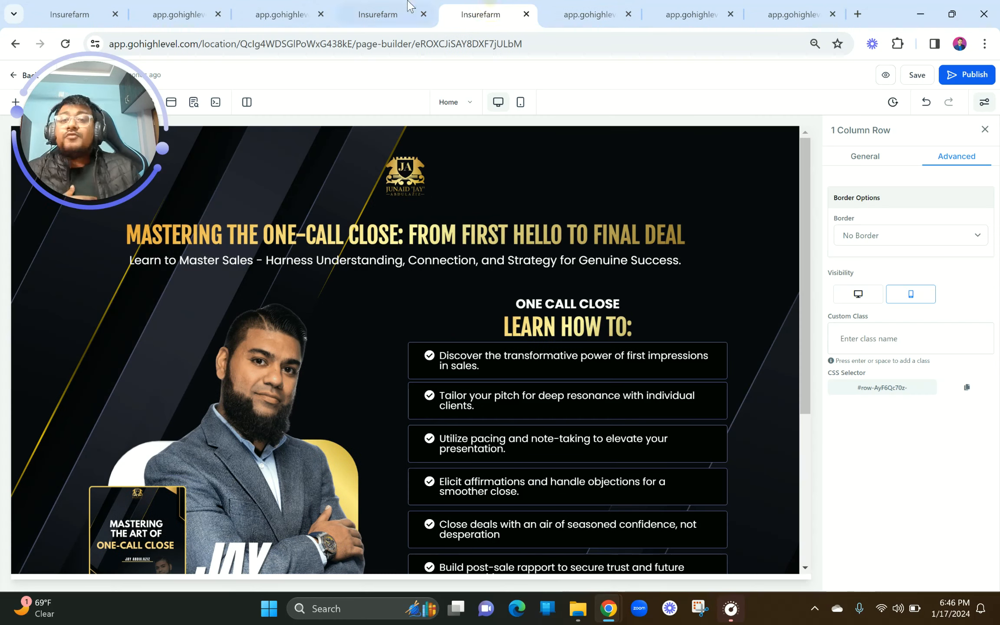
click(377, 10)
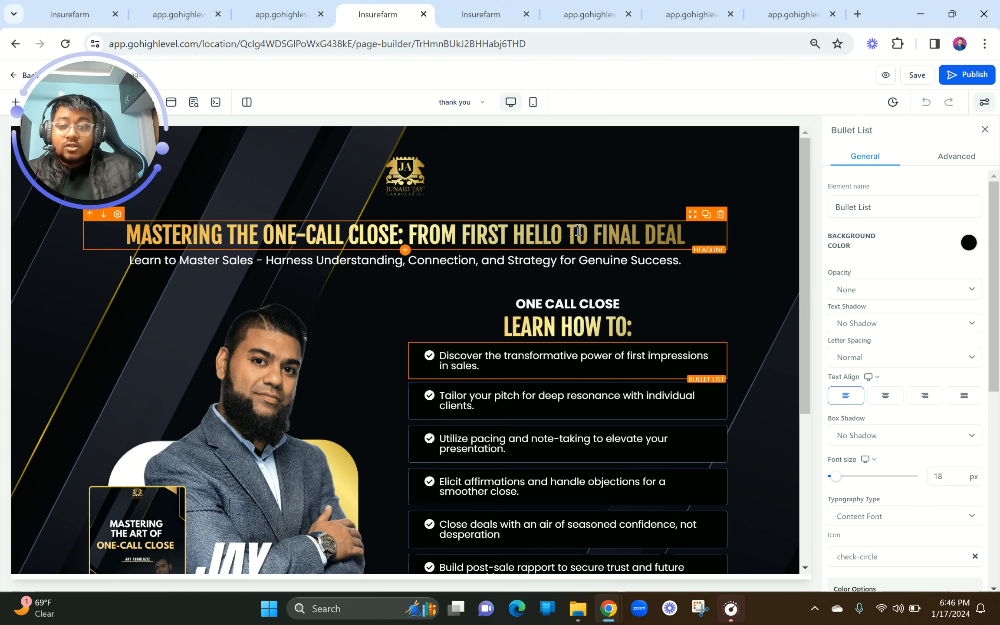
Place the reference thank-you page's browser tab directly before the thank you page's builder tab
click(262, 6)
drag(192, 5, 326, 5)
scroll(423, 139, up, 3)
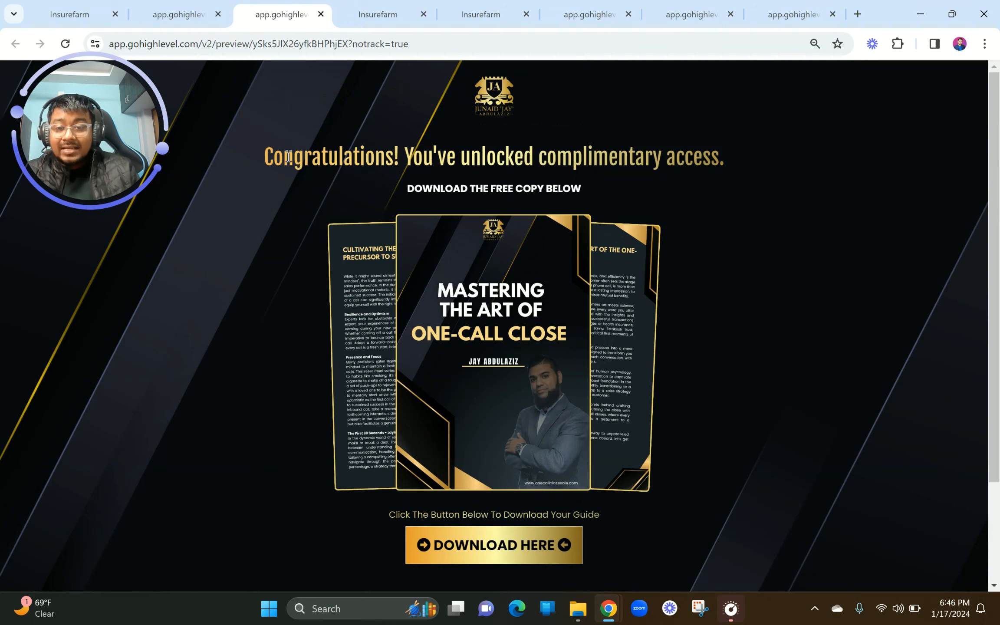
Examine the reference thank-you page's headline, sub-headline, guide mockup and download button area, and return to the thank you page's builder
drag(260, 157, 735, 162)
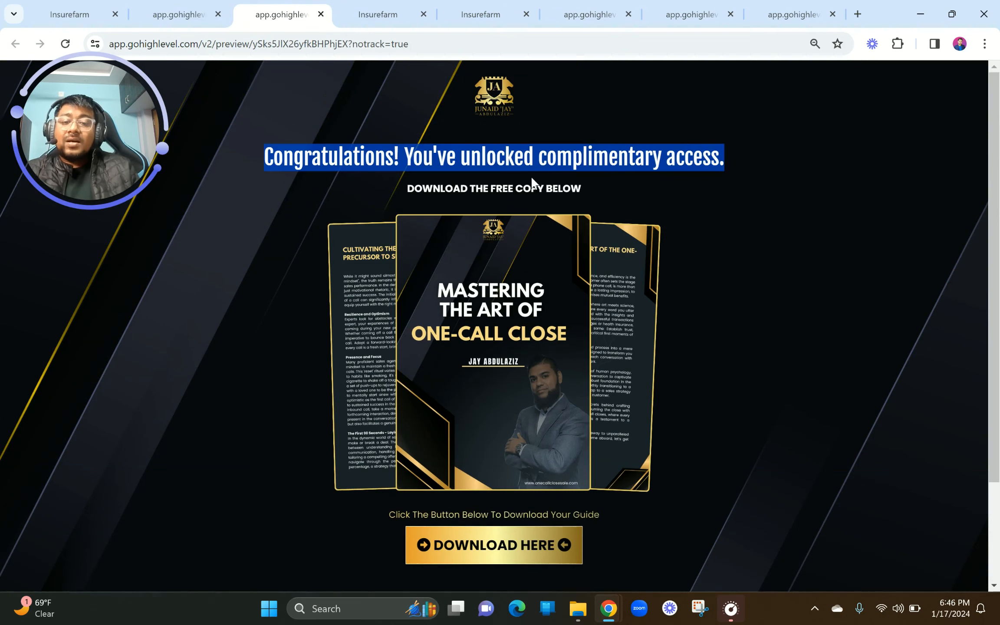
drag(404, 186, 639, 182)
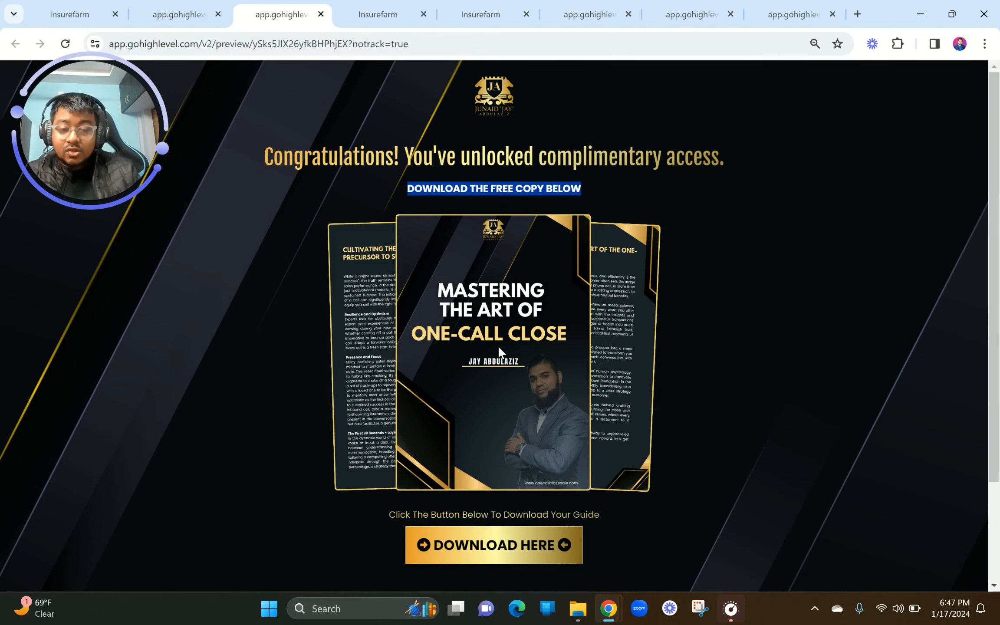
scroll(538, 397, down, 3)
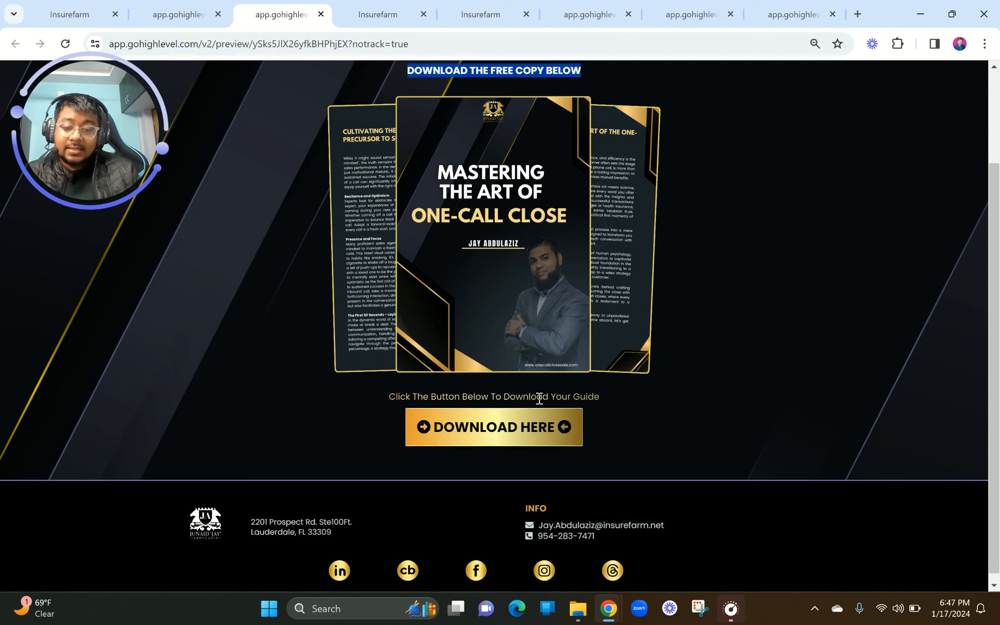
click(372, 412)
click(623, 383)
scroll(623, 385, down, 1)
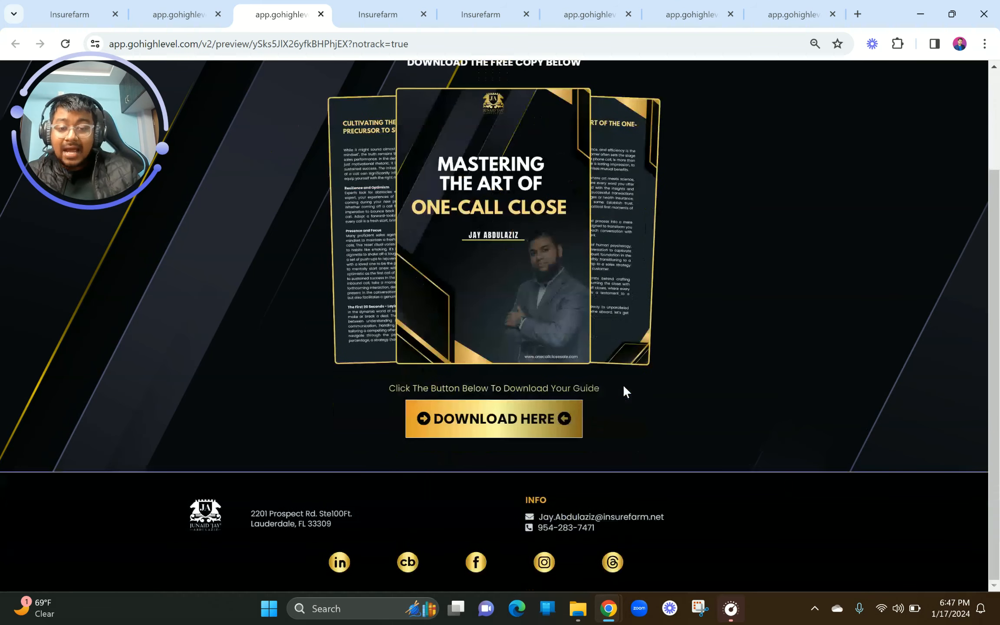
scroll(518, 408, up, 3)
click(372, 7)
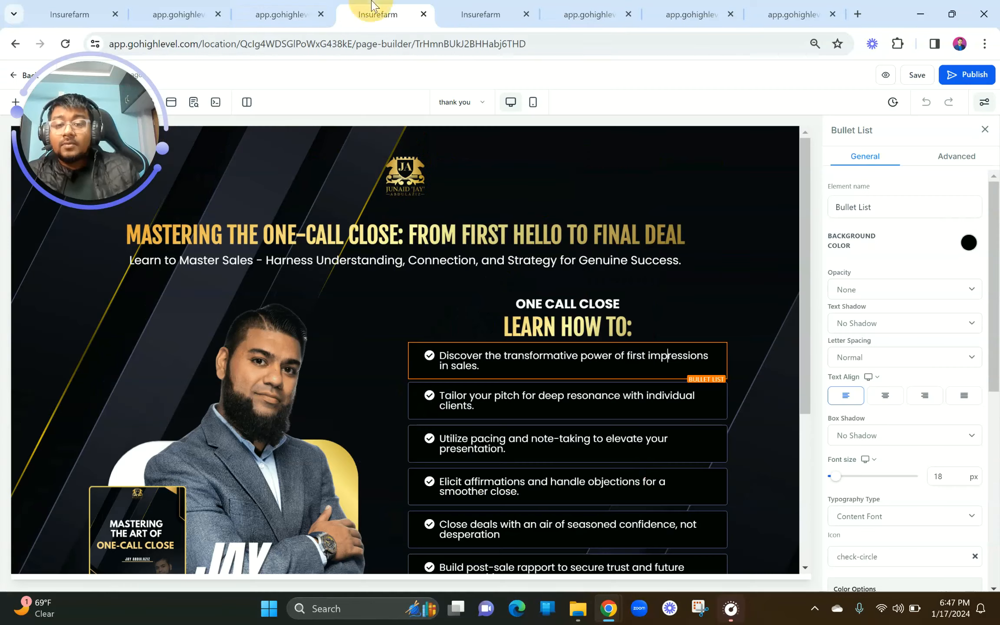
Replace the thank you page's headline with "Congratulations! You've unlocked complimentary access." copied from the reference page, without extra blank lines above it
click(407, 228)
click(313, 6)
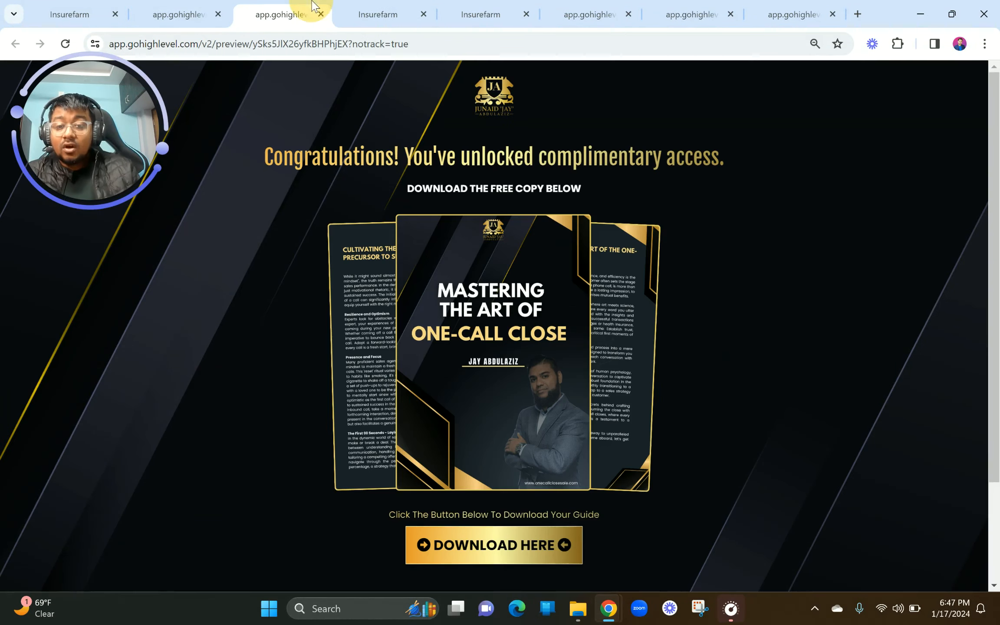
drag(263, 160, 736, 165)
key(ctrl+c)
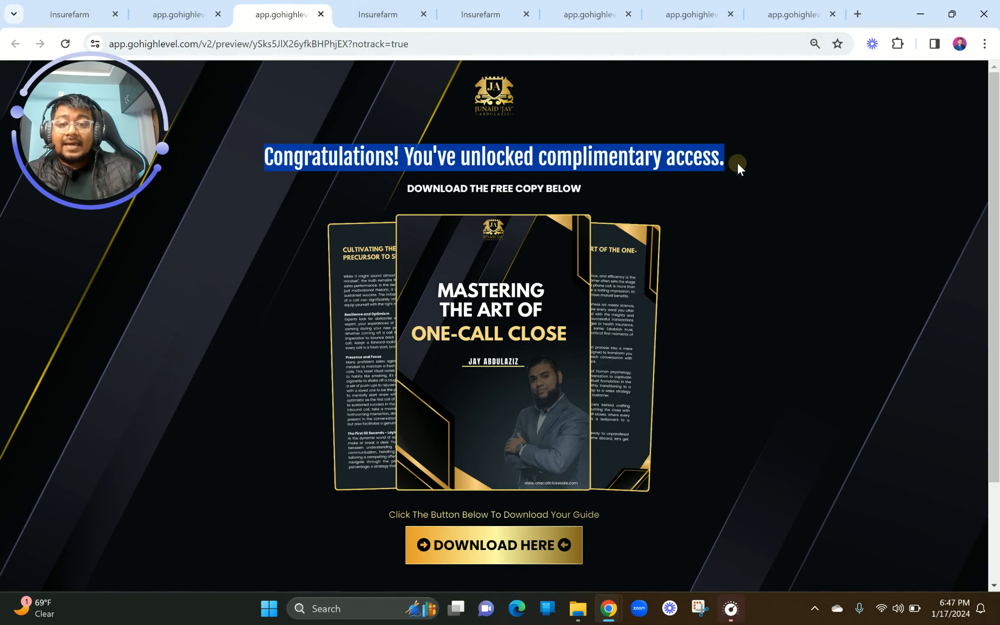
click(376, 7)
triple_click(413, 234)
key(ctrl+v)
click(160, 295)
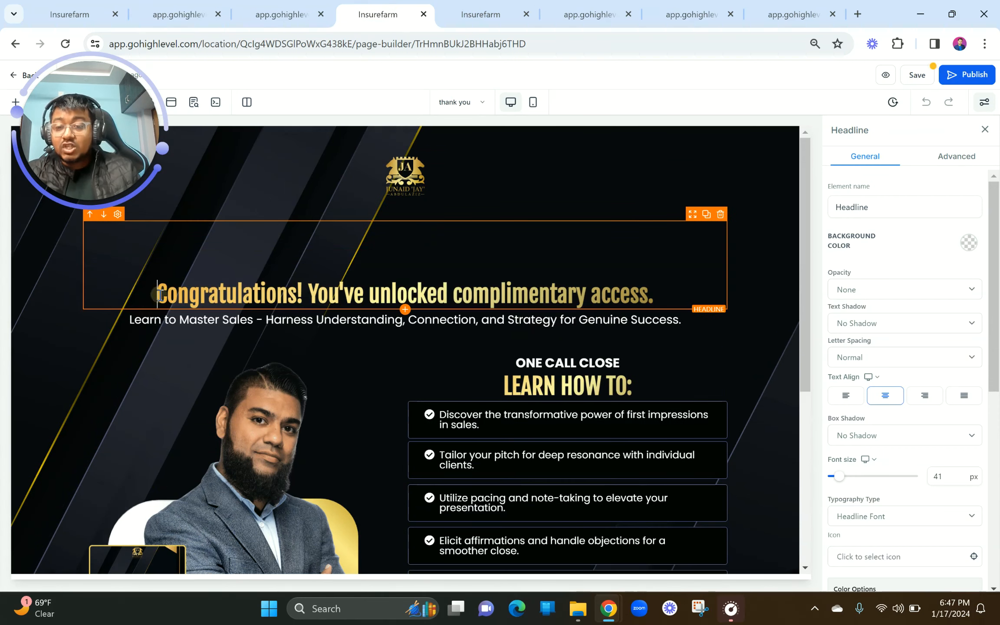
key(BackSpace)
Replace the sub-headline with "DOWNLOAD THE FREE COPY BELOW" copied from the reference page, removing the blank space above the text
click(283, 15)
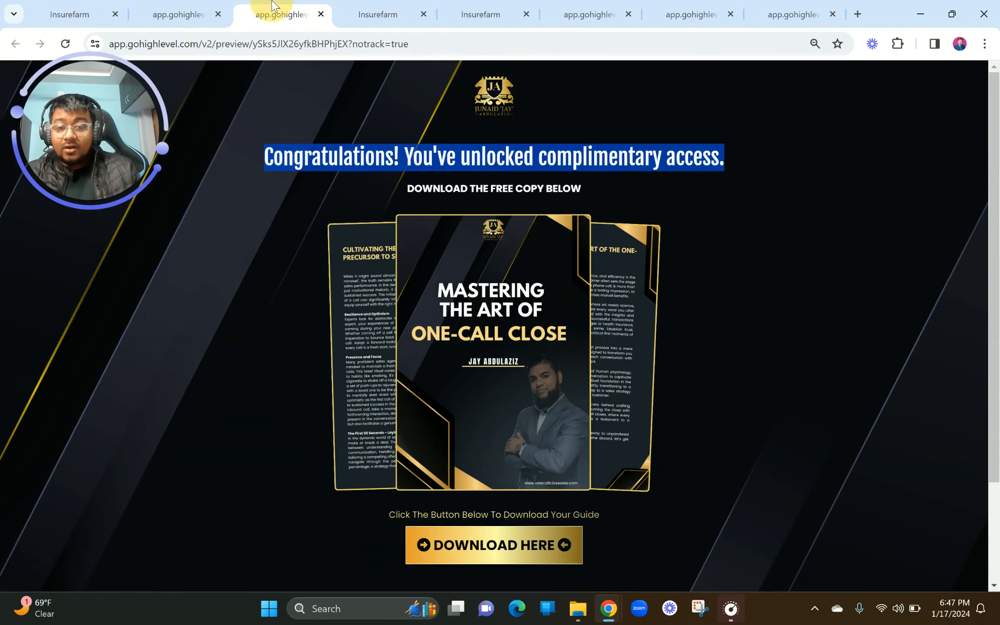
drag(406, 187, 603, 193)
key(ctrl+c)
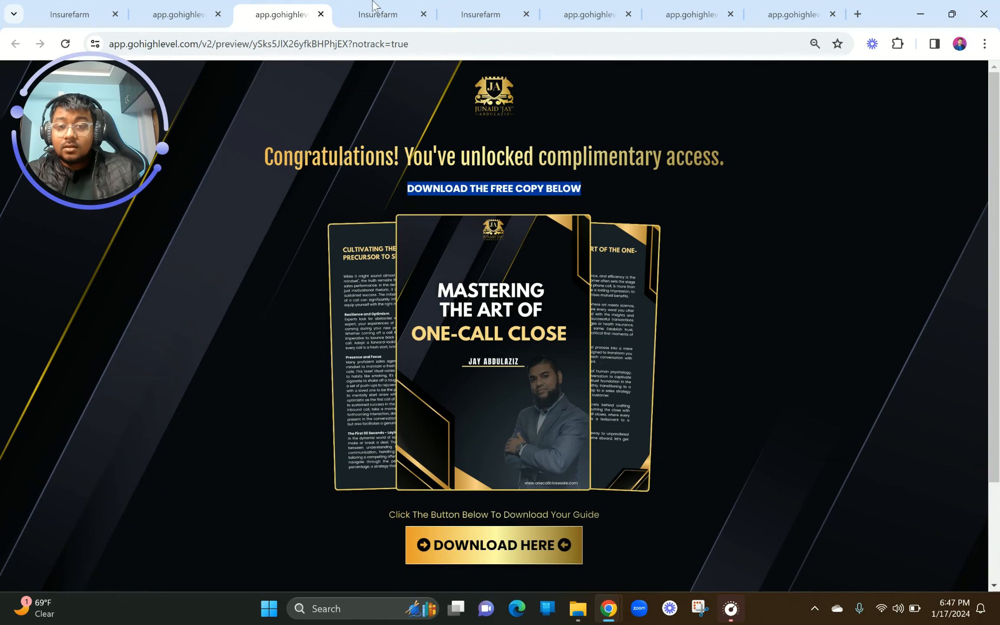
click(374, 14)
triple_click(310, 260)
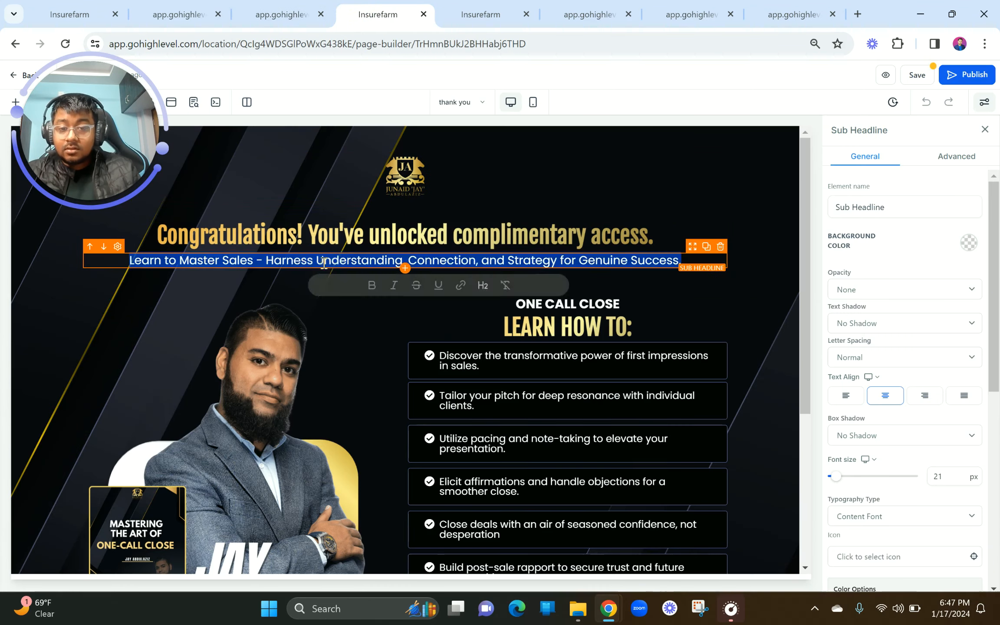
key(ctrl+v)
click(304, 291)
key(BackSpace)
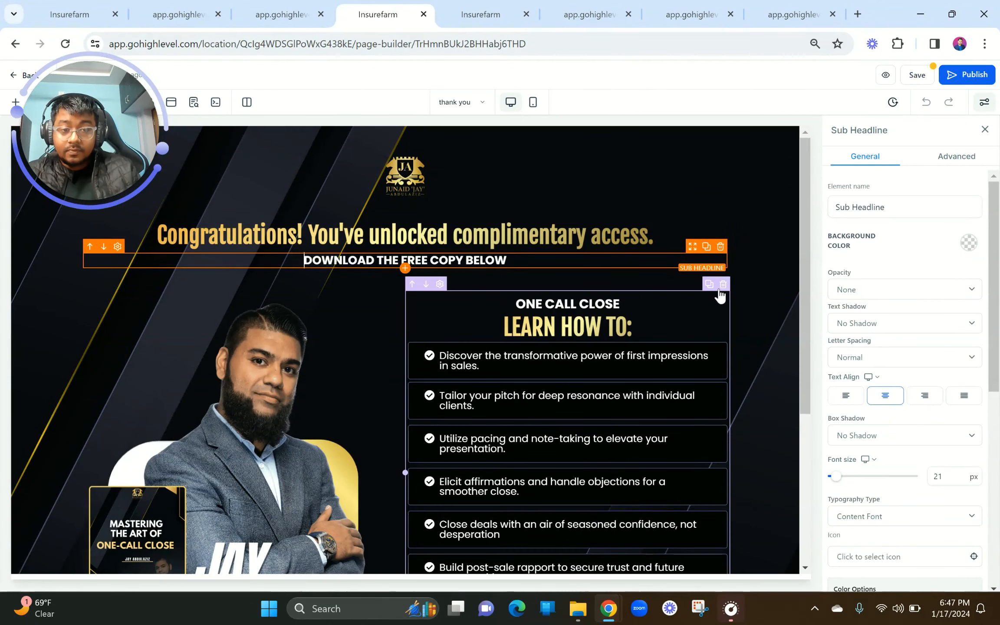
Delete the column holding the "Learn How To" list and swap the portrait image for the One-Call Close guide mockup from the media library
click(723, 287)
scroll(539, 397, down, 8)
click(450, 395)
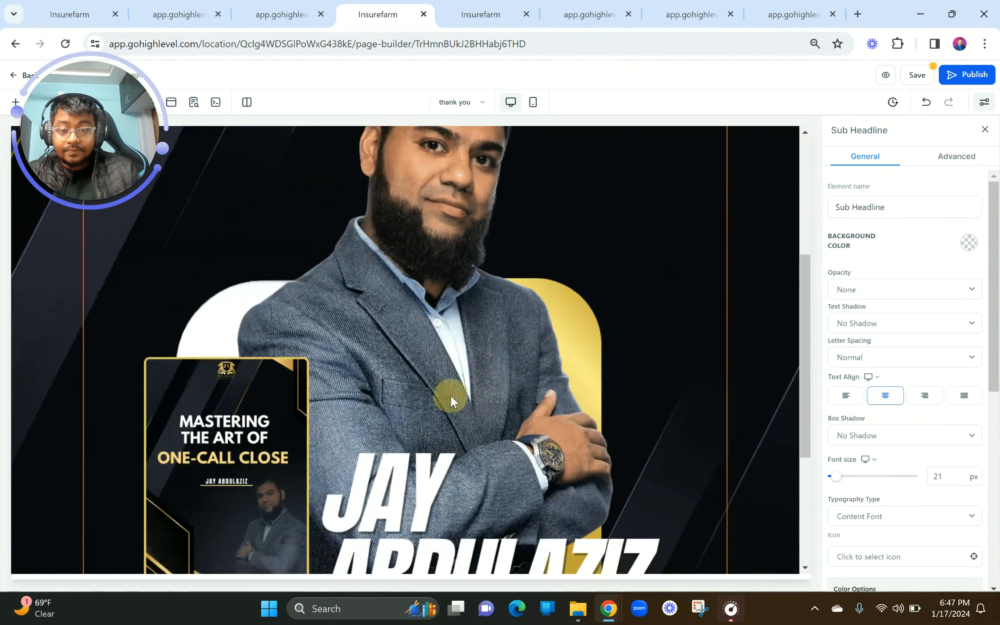
click(961, 527)
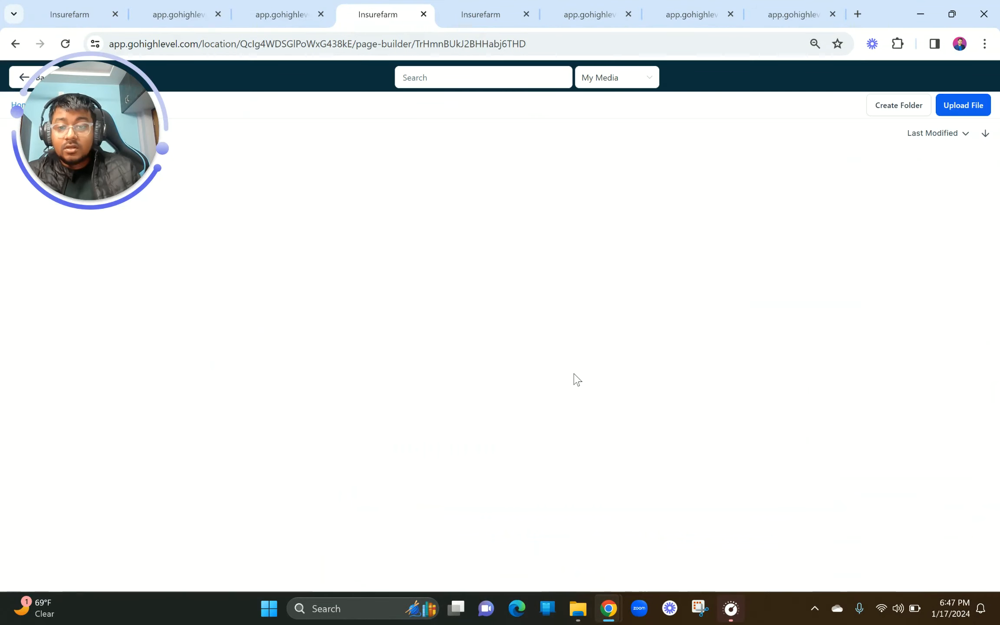
click(404, 235)
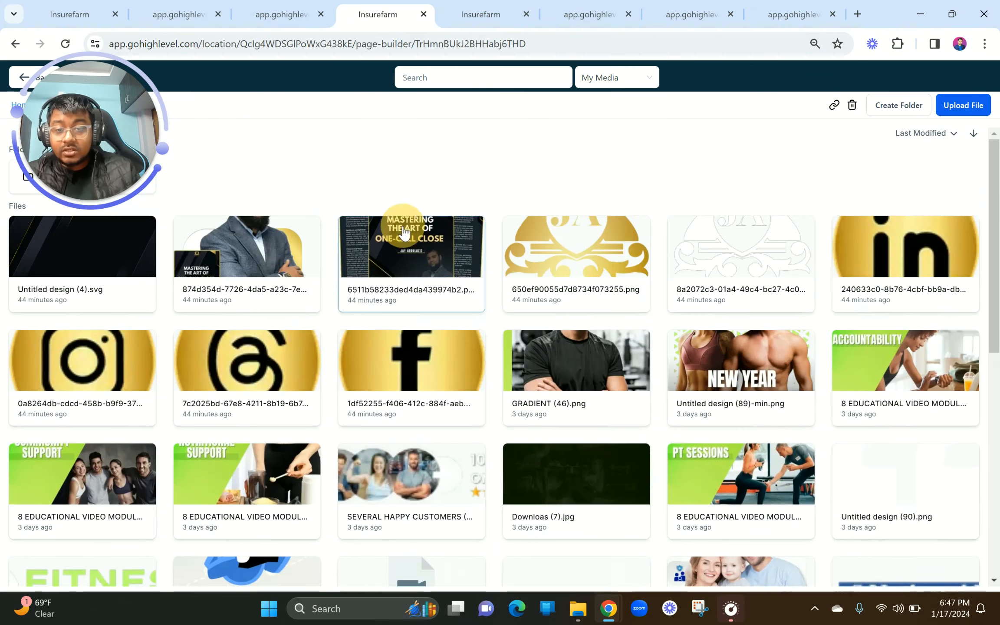
Set the guide mockup image's width to 600 px
scroll(458, 342, up, 7)
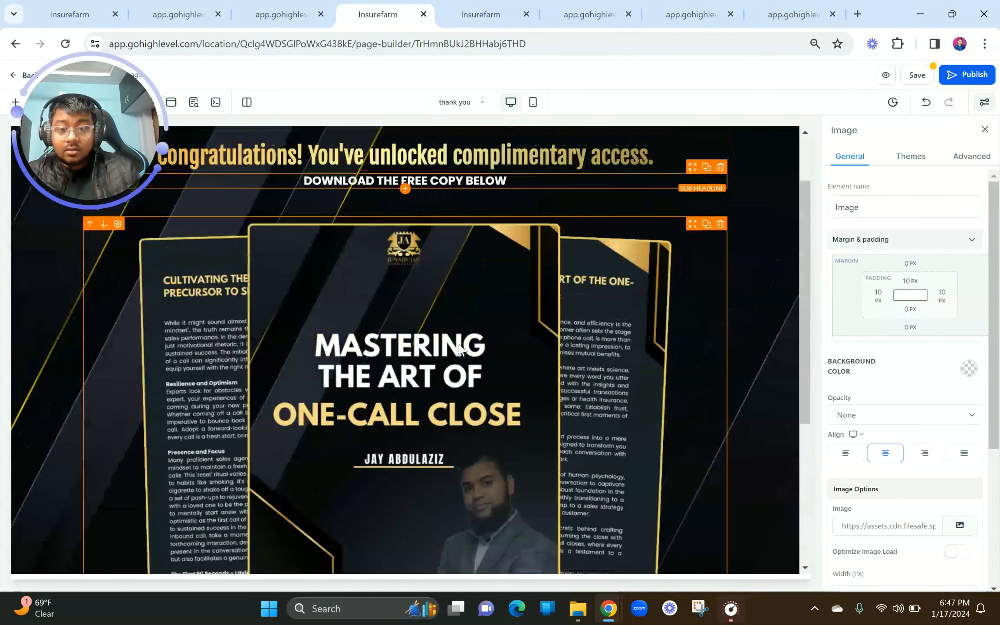
scroll(905, 513, down, 5)
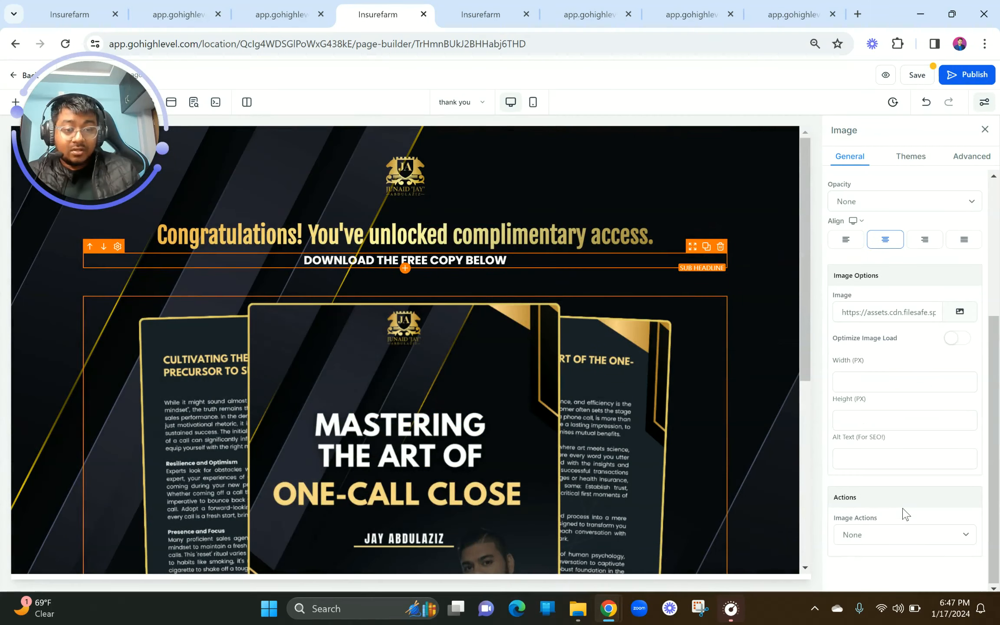
click(853, 386)
text(500)
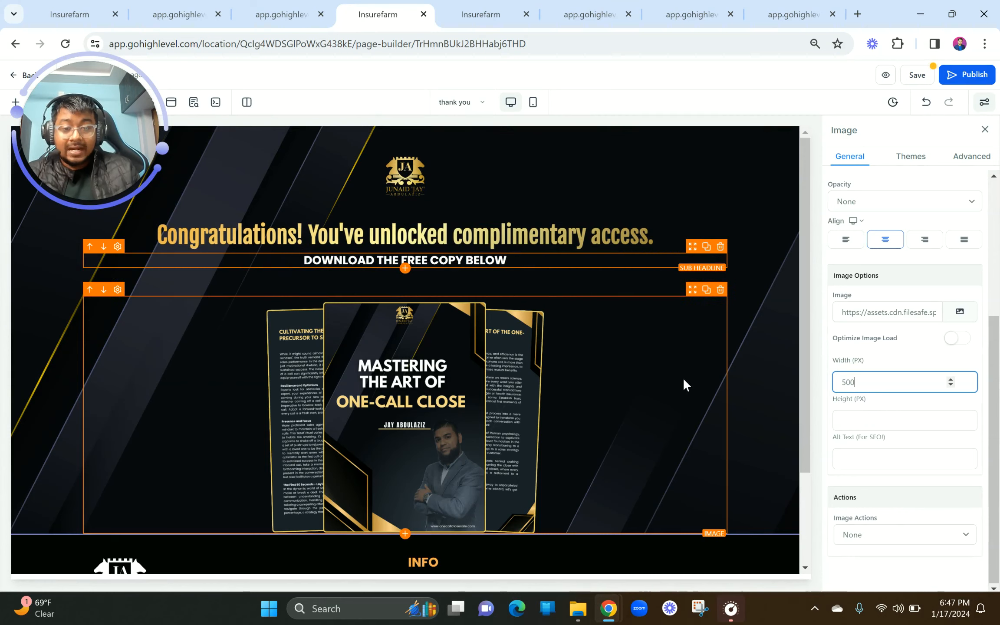
drag(895, 377, 801, 379)
text(500)
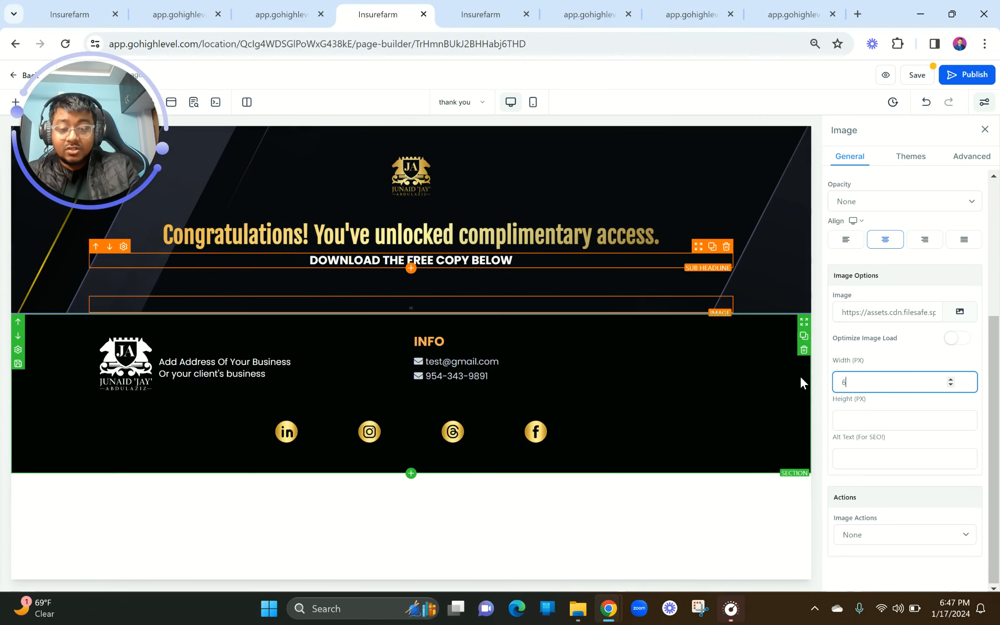
Check the reference page's spacing, and set the sub-headline's font size to 18 px and its top margin to 10 px
click(300, 3)
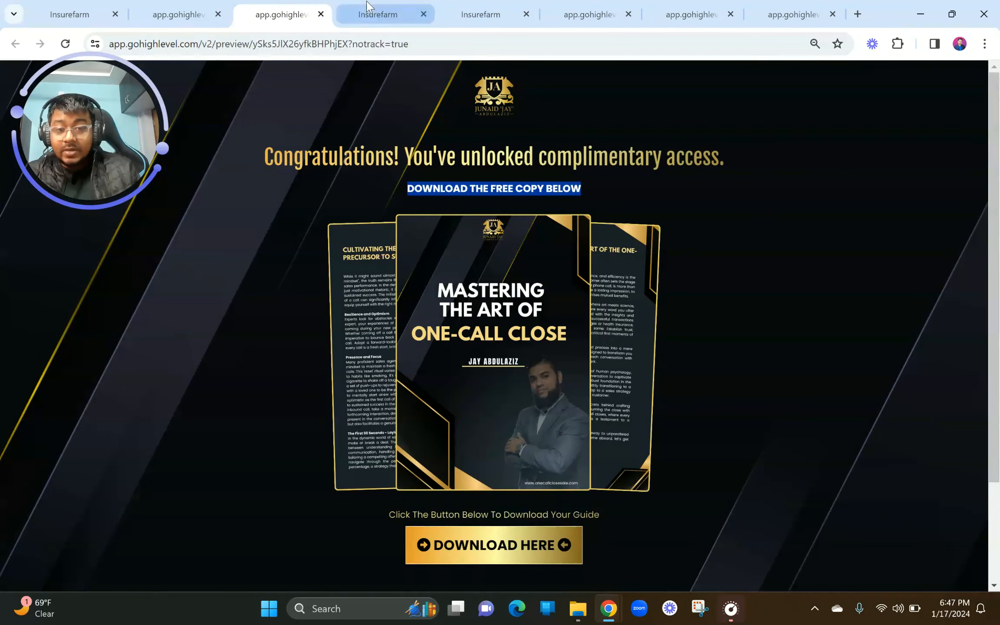
click(378, 13)
click(489, 234)
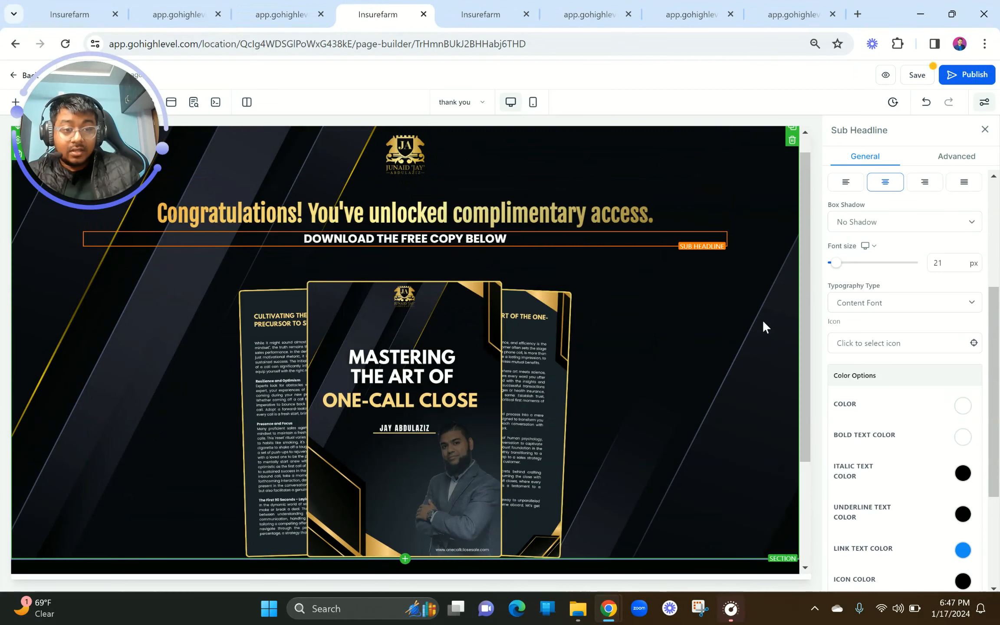
double_click(950, 263)
text(1)
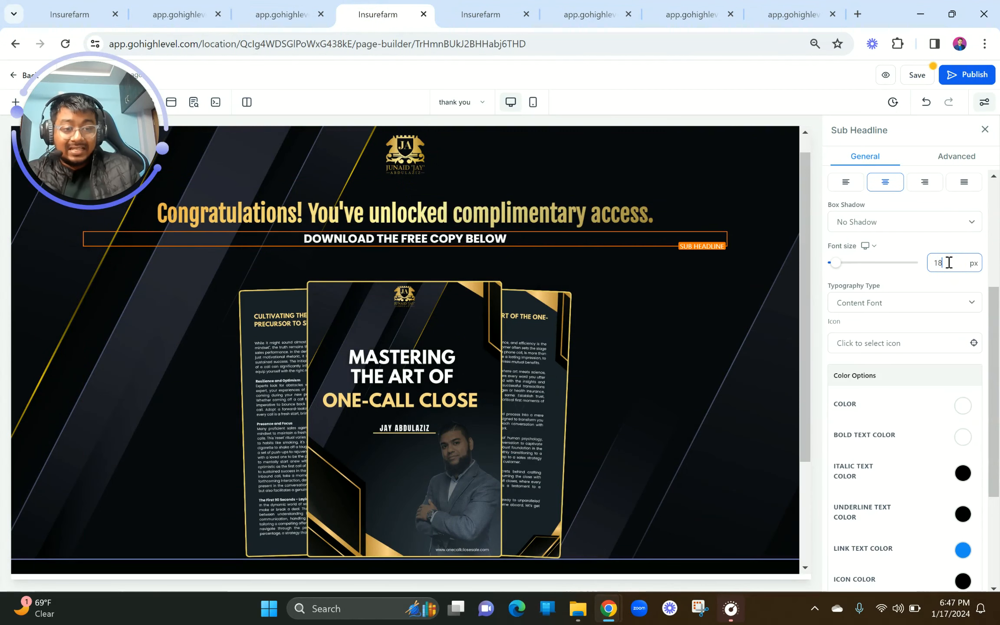
scroll(947, 391, down, 4)
click(908, 482)
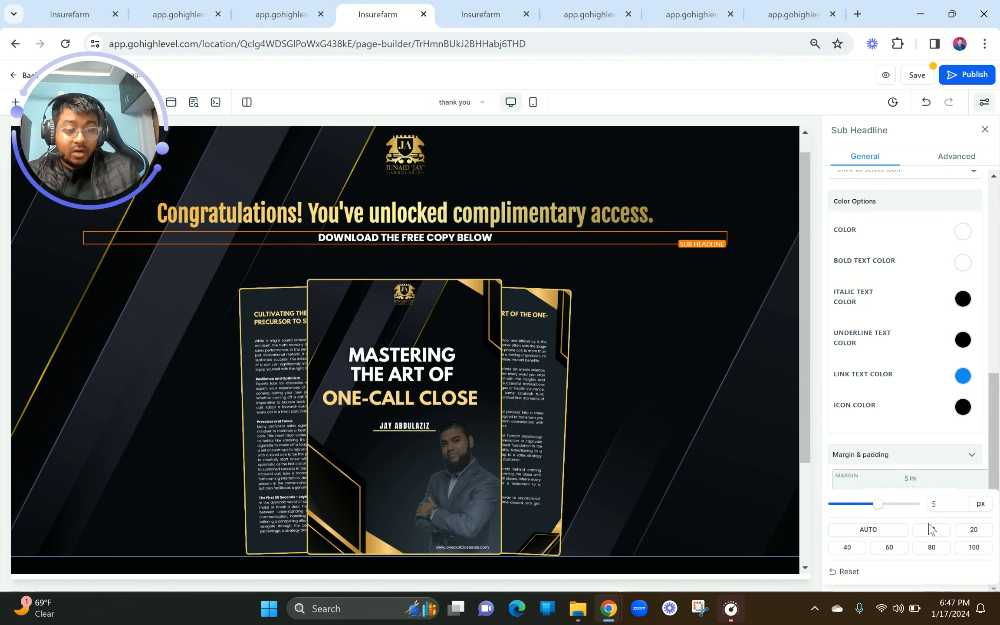
click(931, 530)
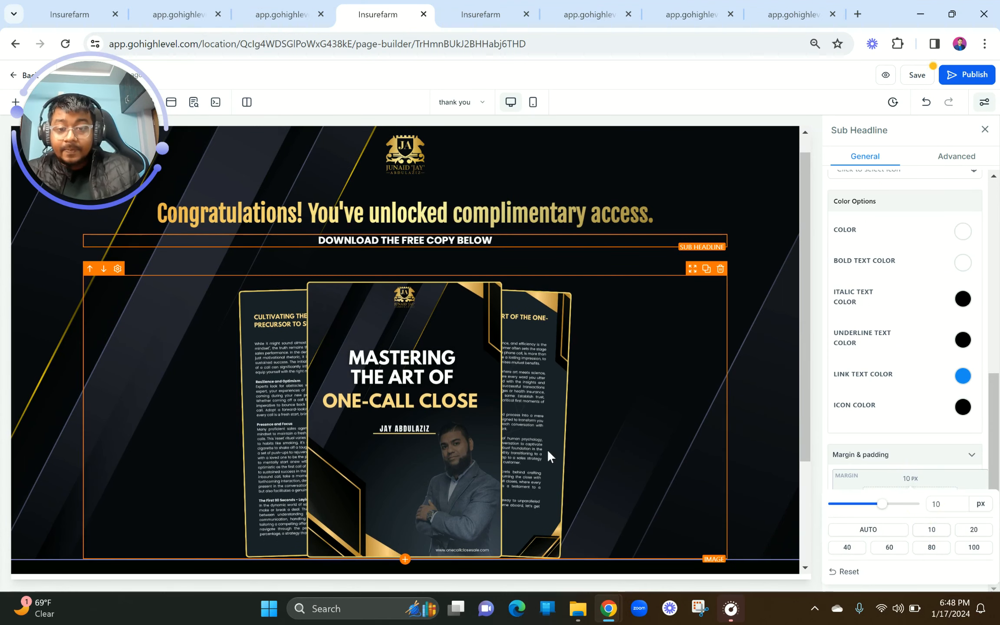
Copy the line "Click The Button Below To Download Your Guide" from under the guide mockup on the reference page
click(450, 322)
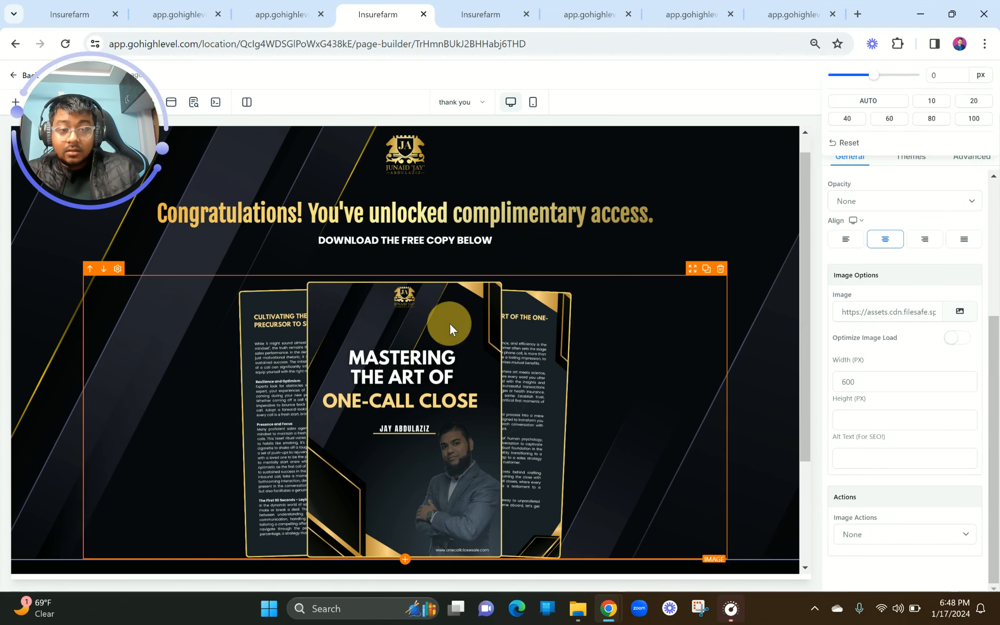
click(465, 259)
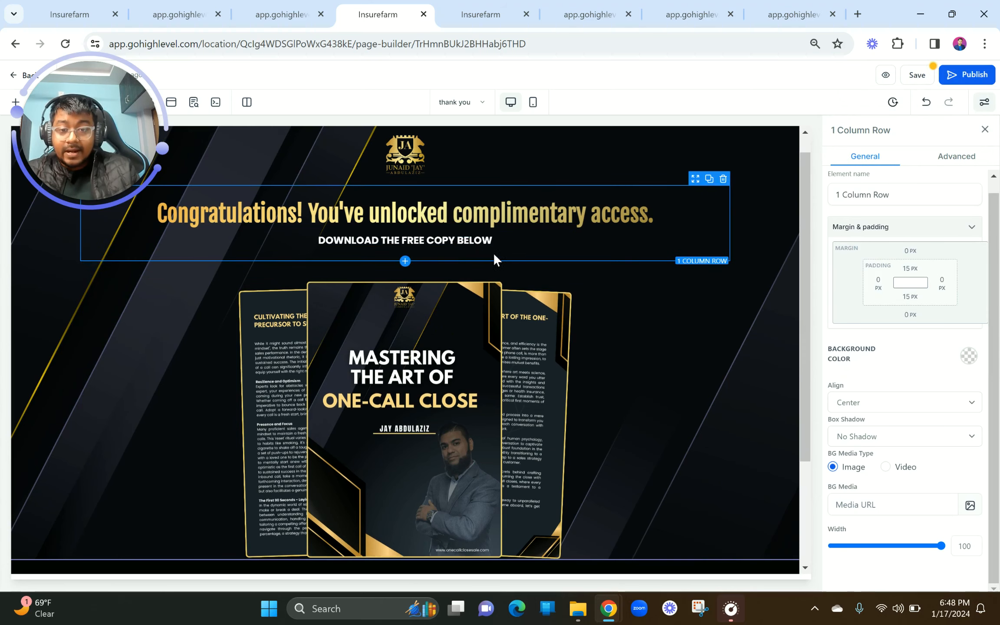
scroll(544, 400, down, 3)
click(284, 8)
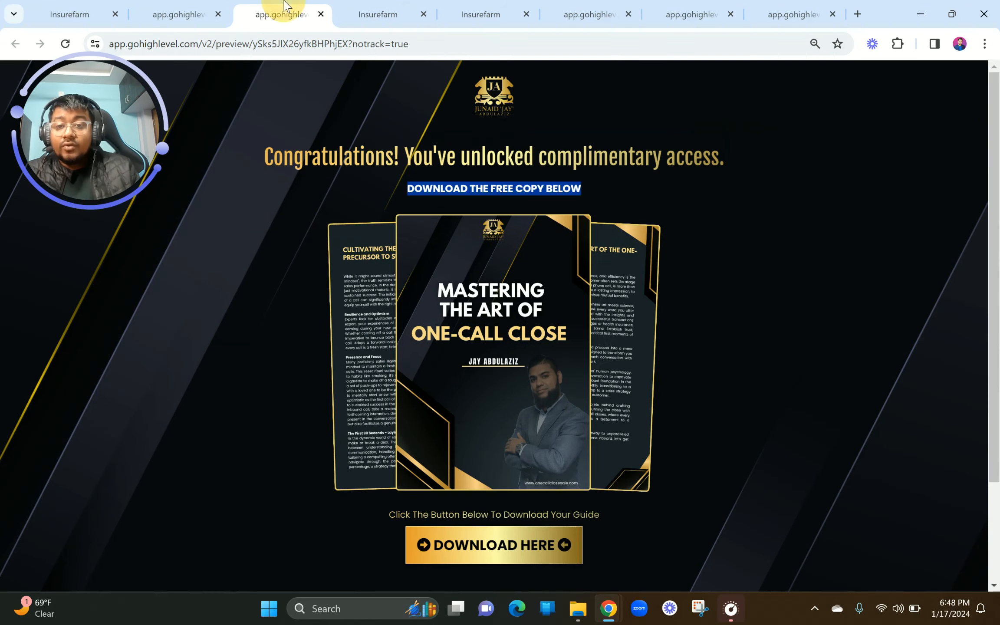
click(445, 514)
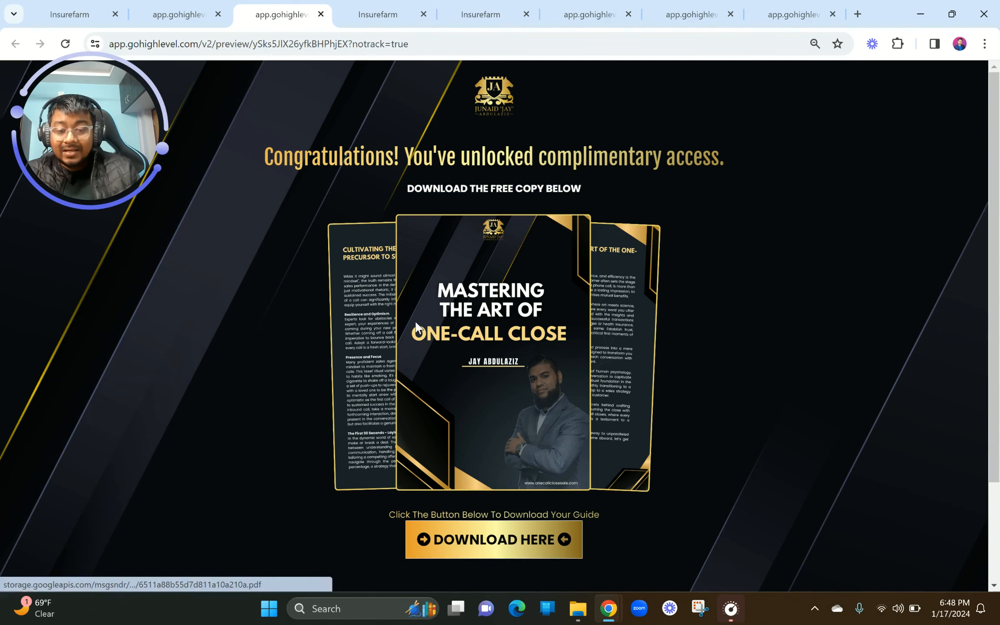
drag(389, 518, 616, 518)
key(ctrl+c)
click(348, 11)
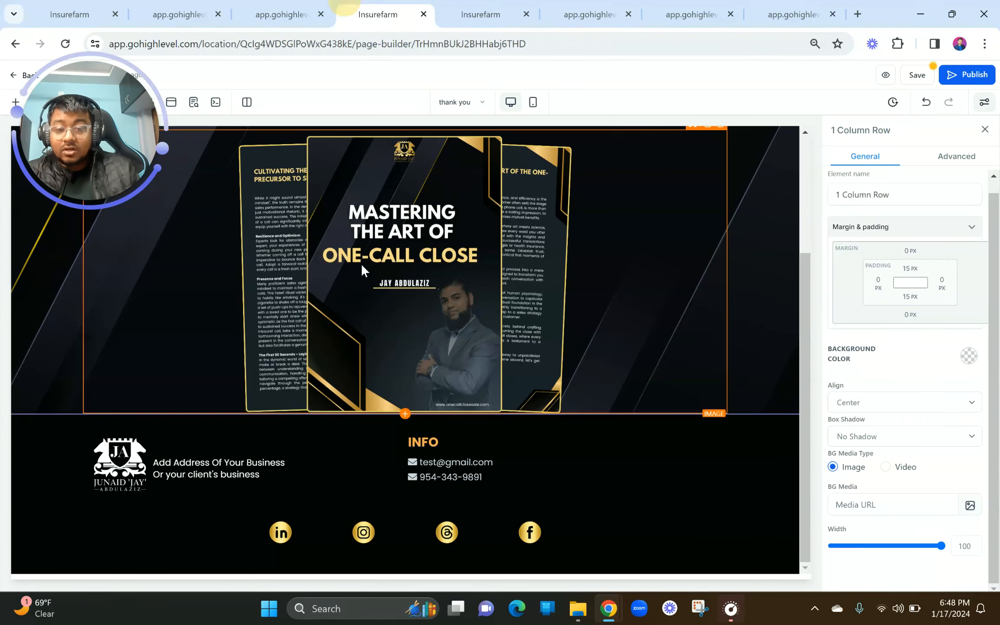
Add a paragraph below the guide mockup, replace its placeholder text with the copied line, and remove the extra blank line
click(406, 414)
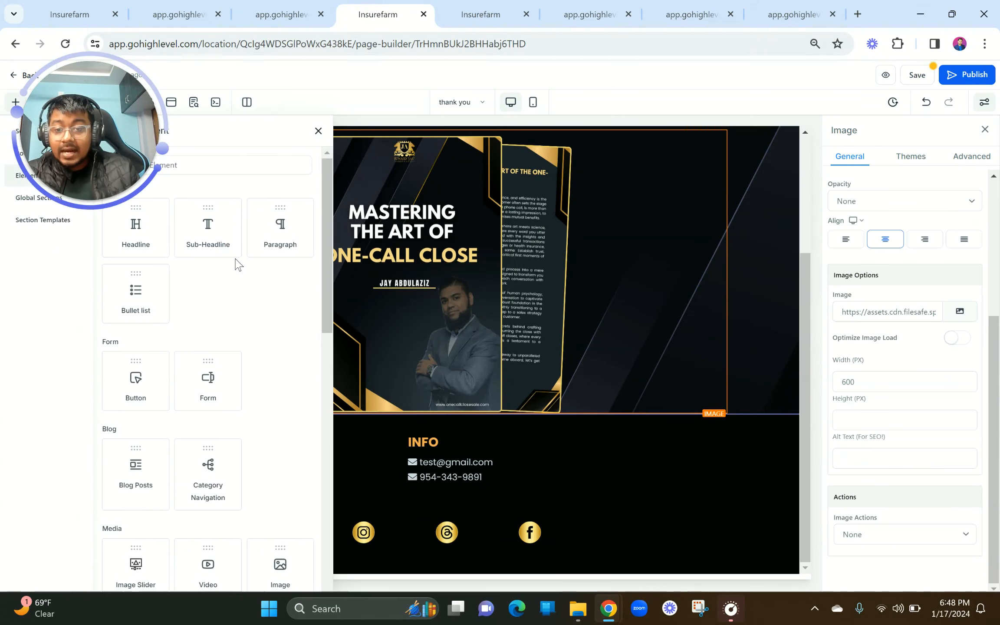
click(280, 230)
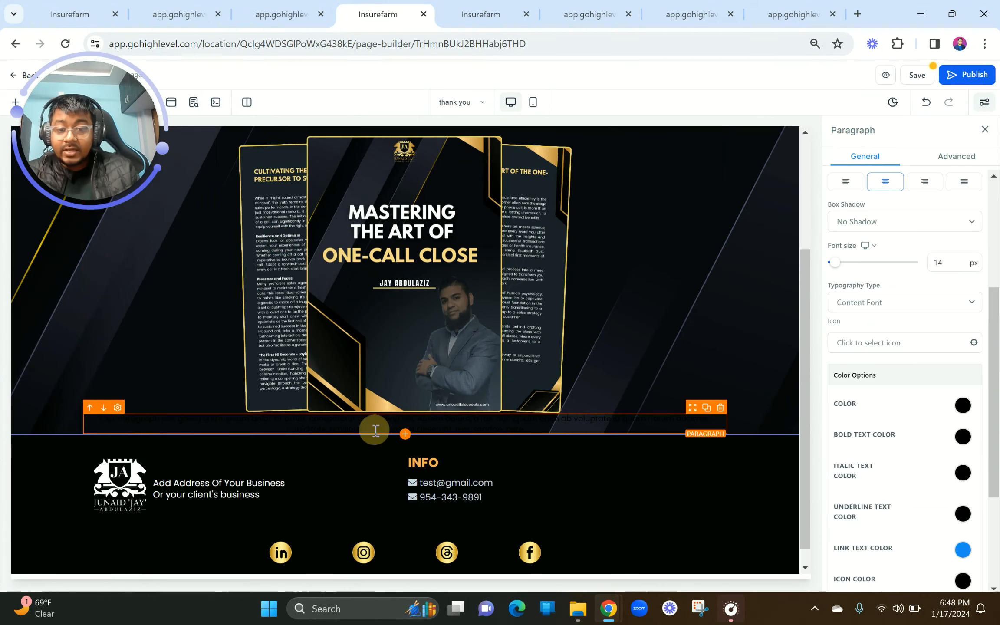
triple_click(376, 430)
key(ctrl+v)
click(292, 438)
key(BackSpace)
key(BackSpace)
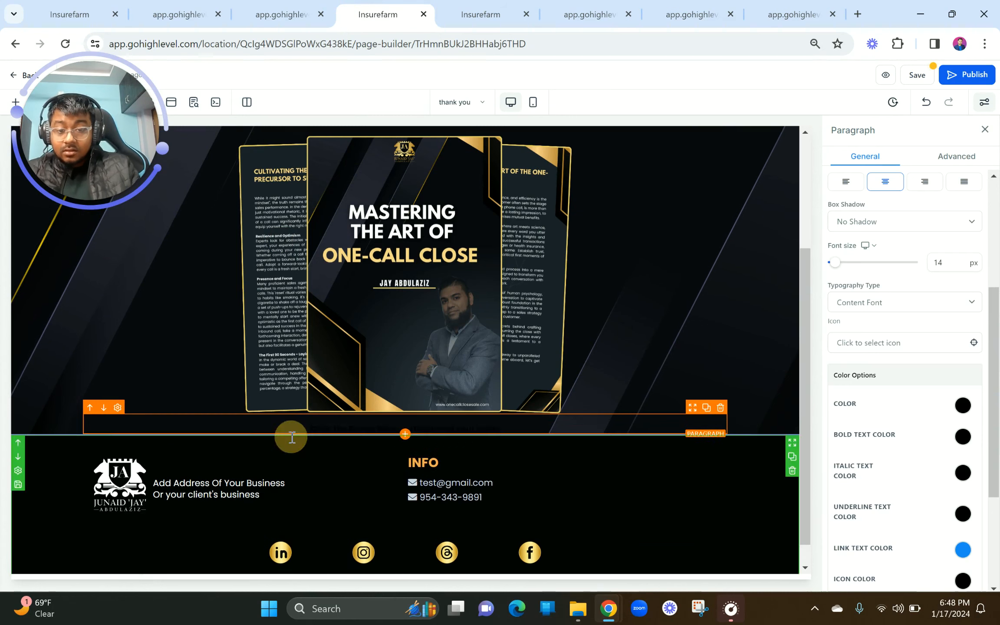
Remove the bold formatting from the "Click The Button Below To Download Your Guide" paragraph
click(342, 422)
triple_click(389, 420)
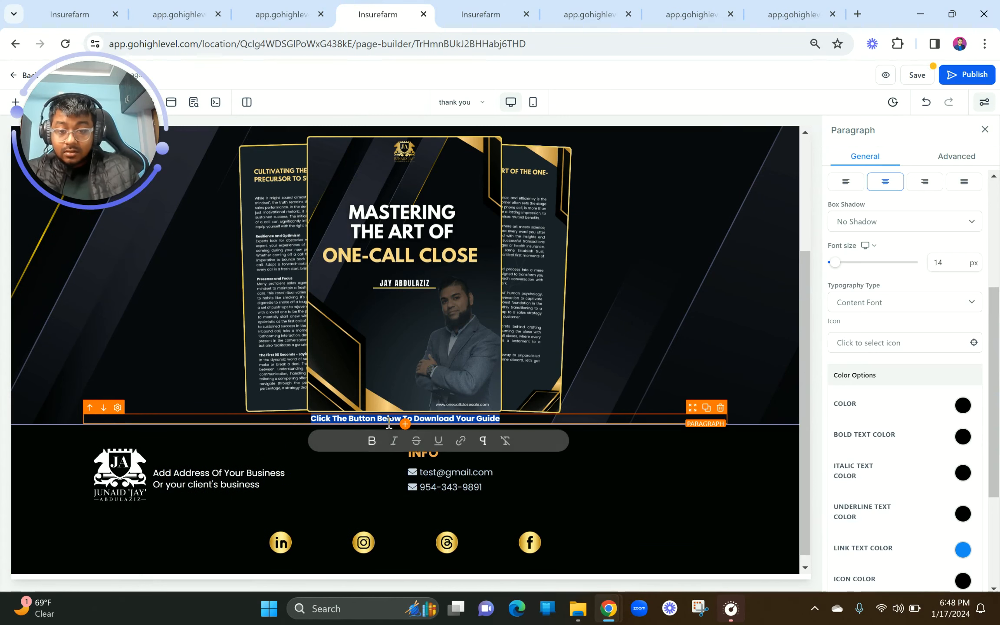
click(372, 442)
click(403, 375)
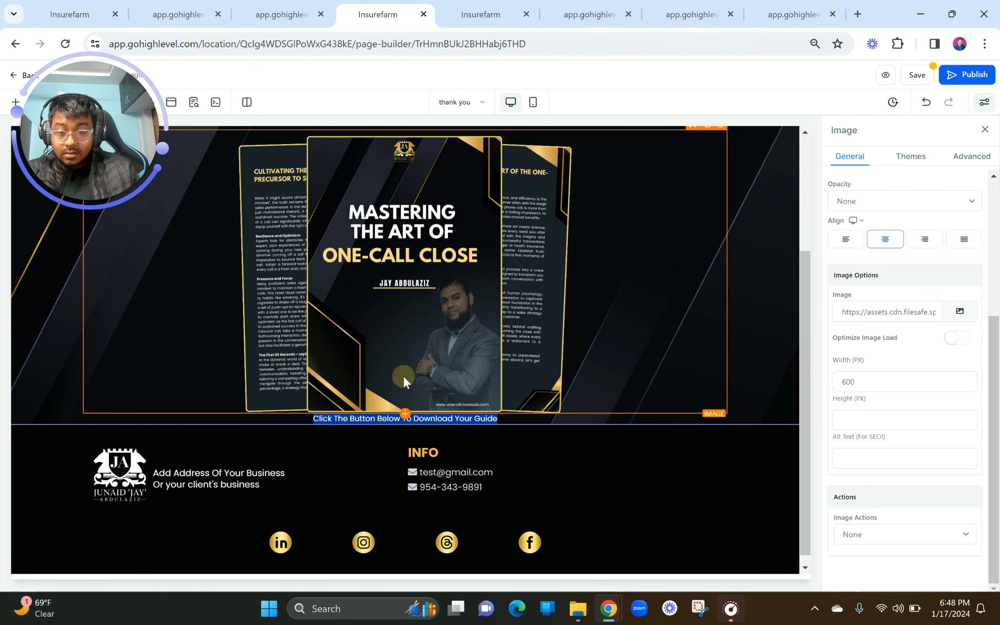
Set the text color of the paragraph below the guide mockup to light yellow
click(364, 418)
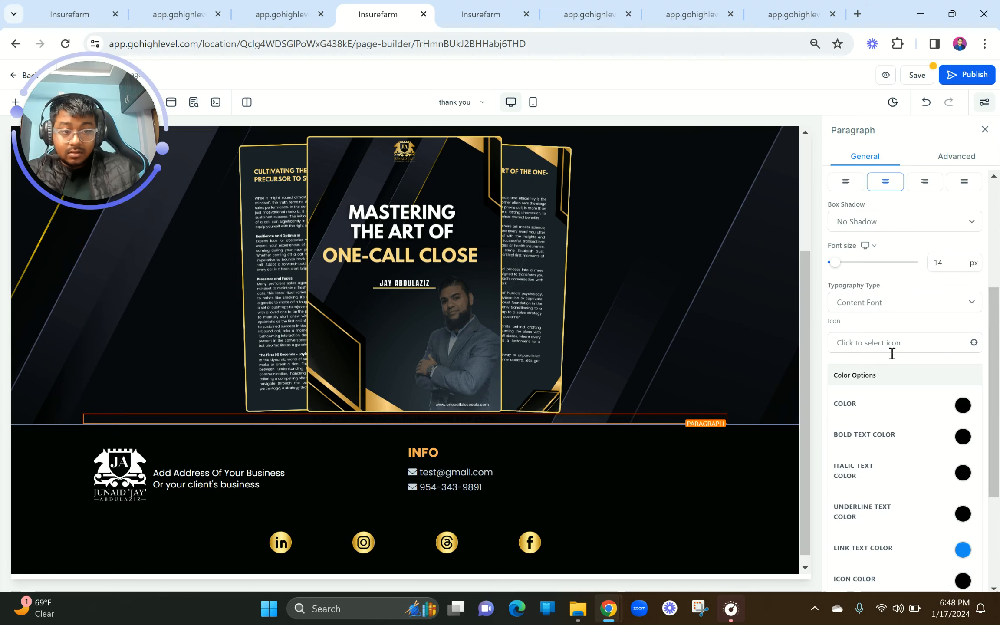
scroll(892, 353, down, 2)
scroll(892, 353, down, 2)
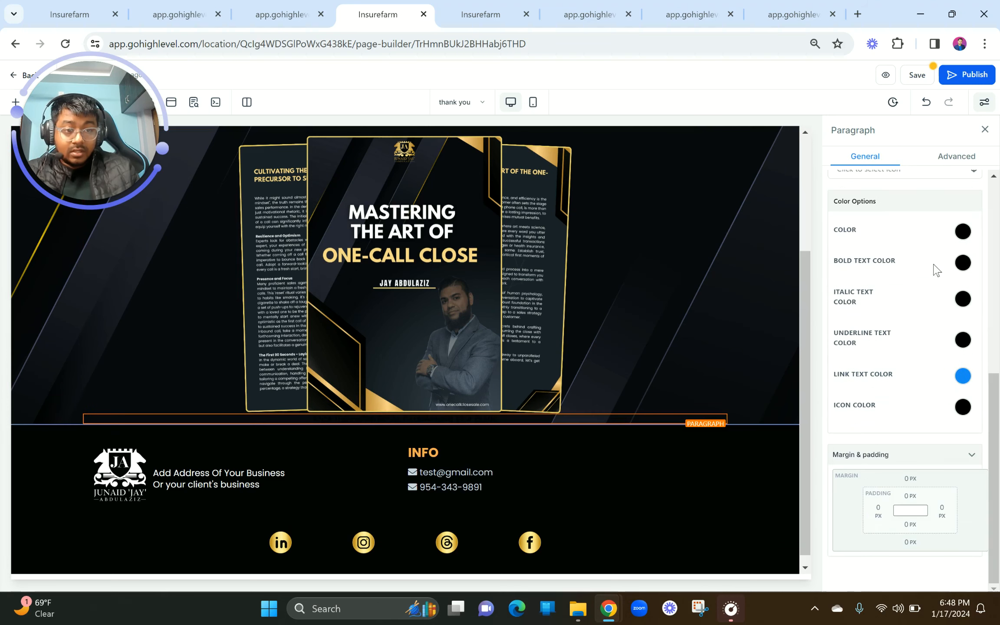
click(962, 237)
click(862, 280)
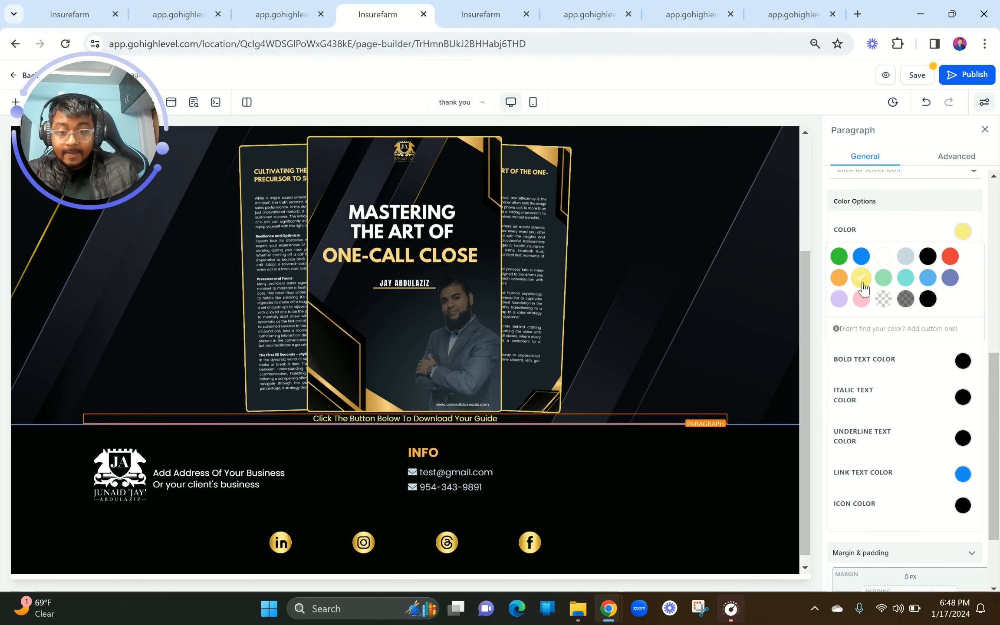
Set the top margin of the download instruction paragraph to 10 px
scroll(899, 391, down, 2)
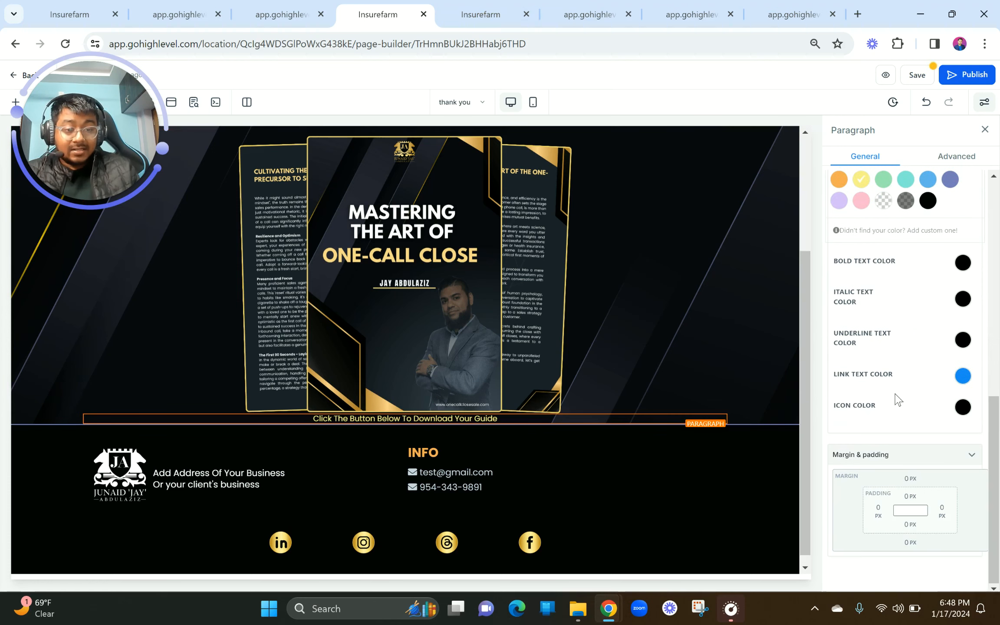
click(910, 479)
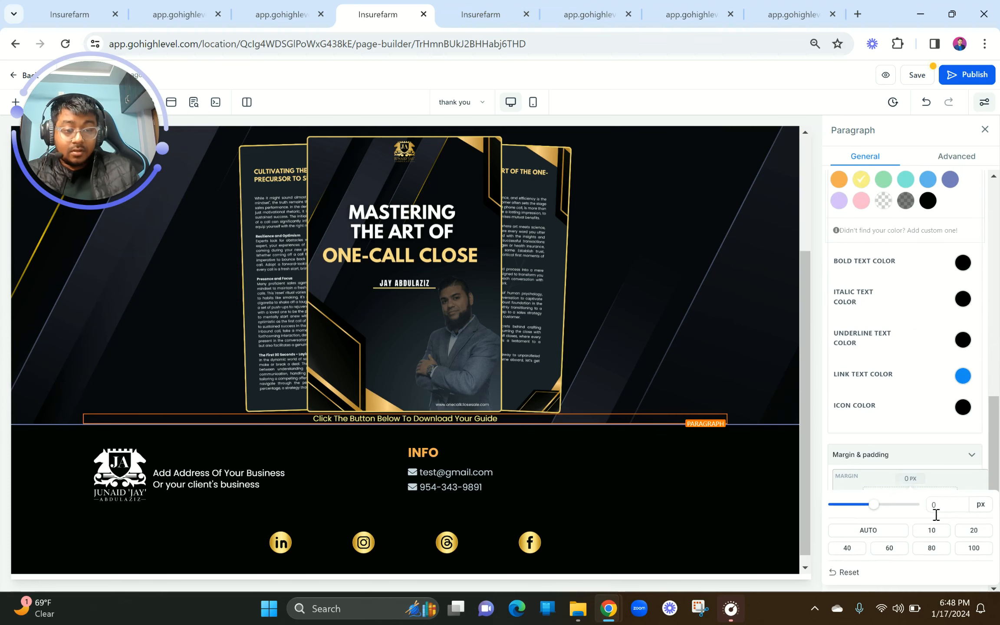
click(923, 534)
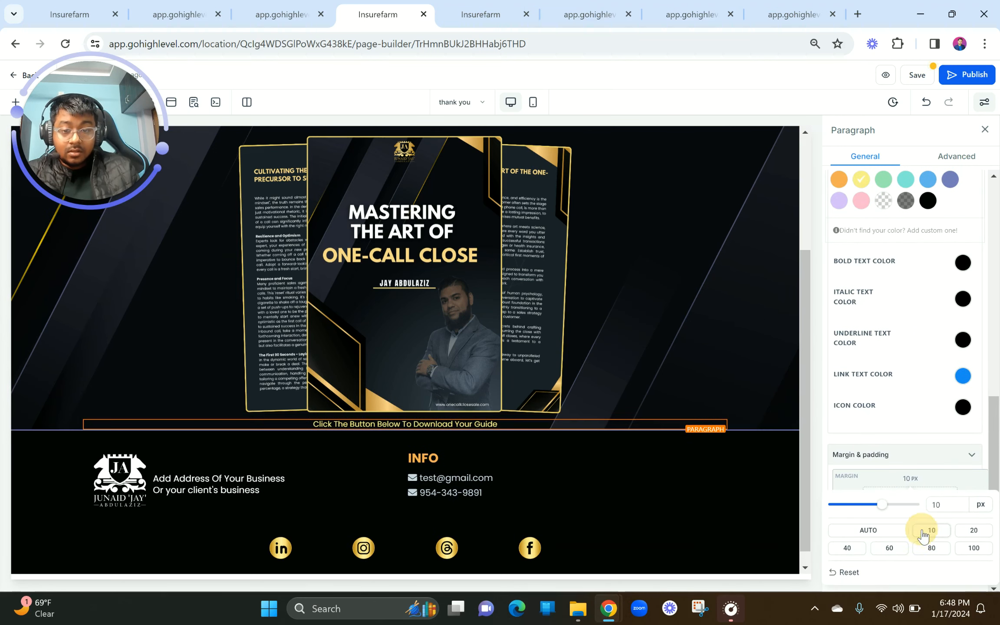
click(885, 428)
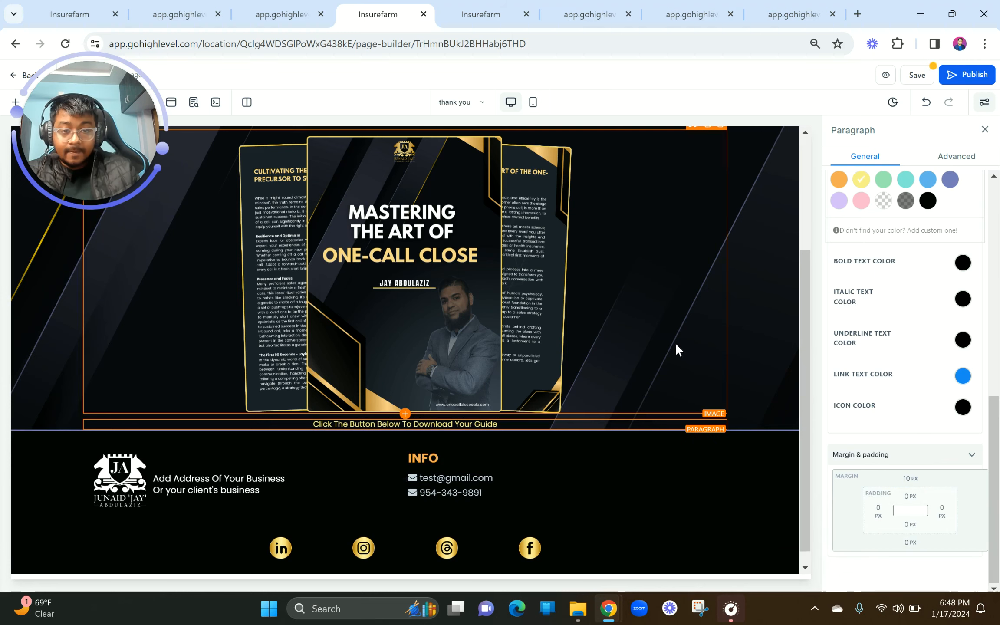
Set the bottom padding of the 2 Column Row holding the guide mockup to 10 px
scroll(675, 342, up, 3)
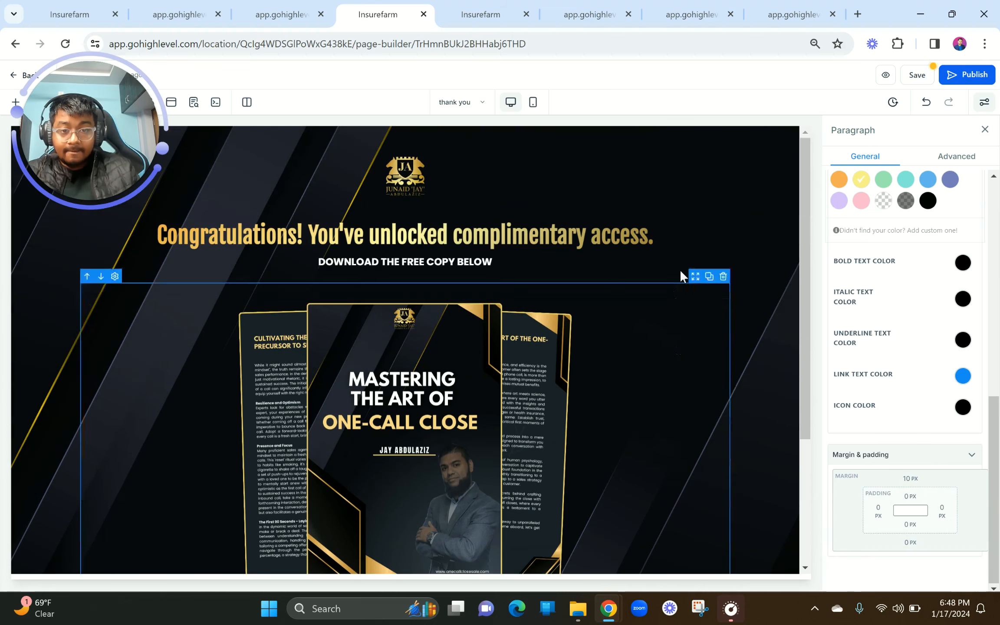
click(698, 288)
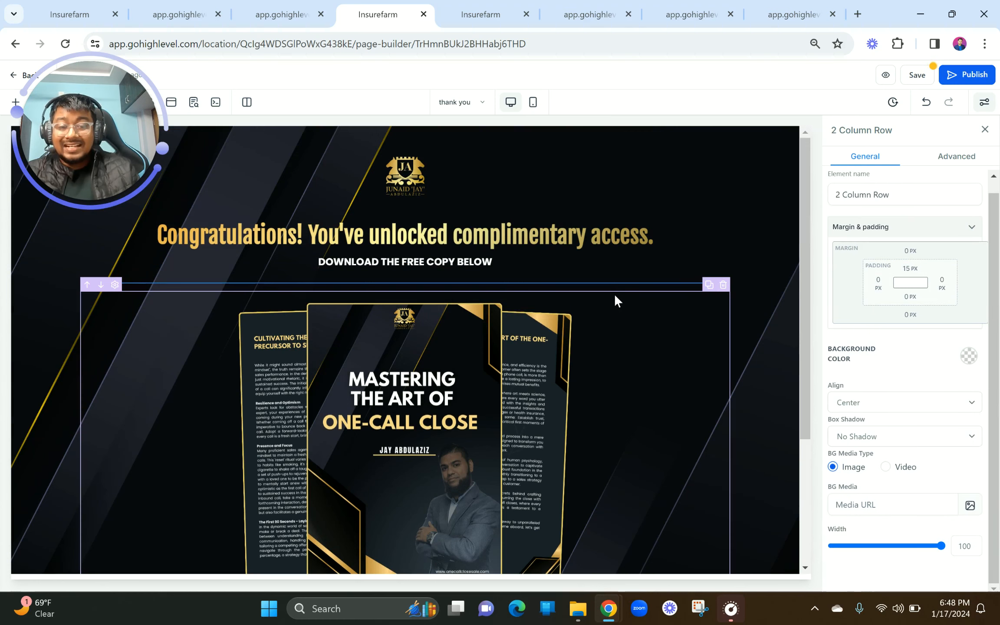
scroll(640, 393, down, 4)
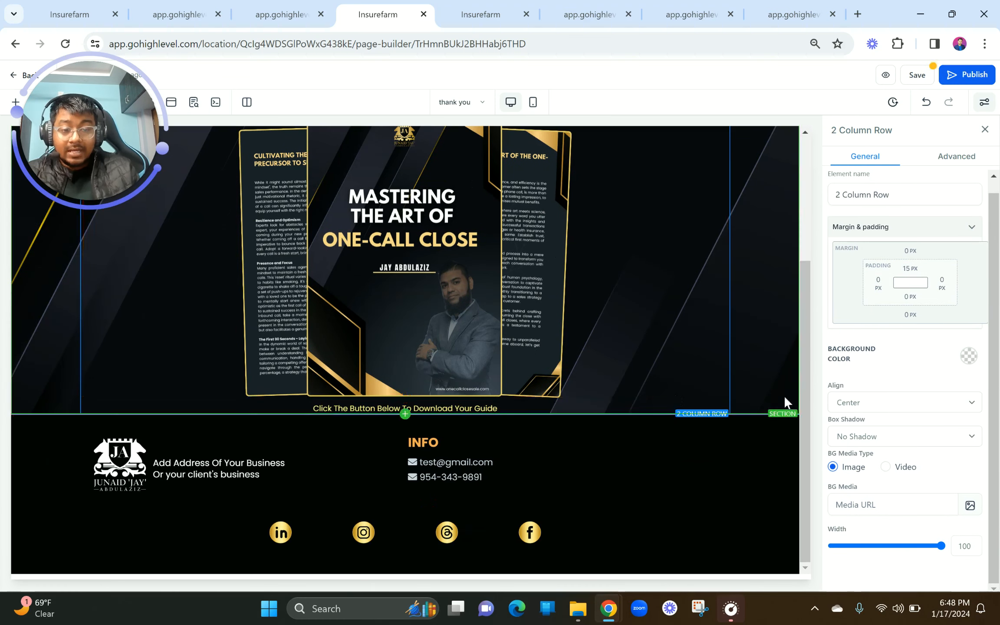
click(910, 297)
click(890, 348)
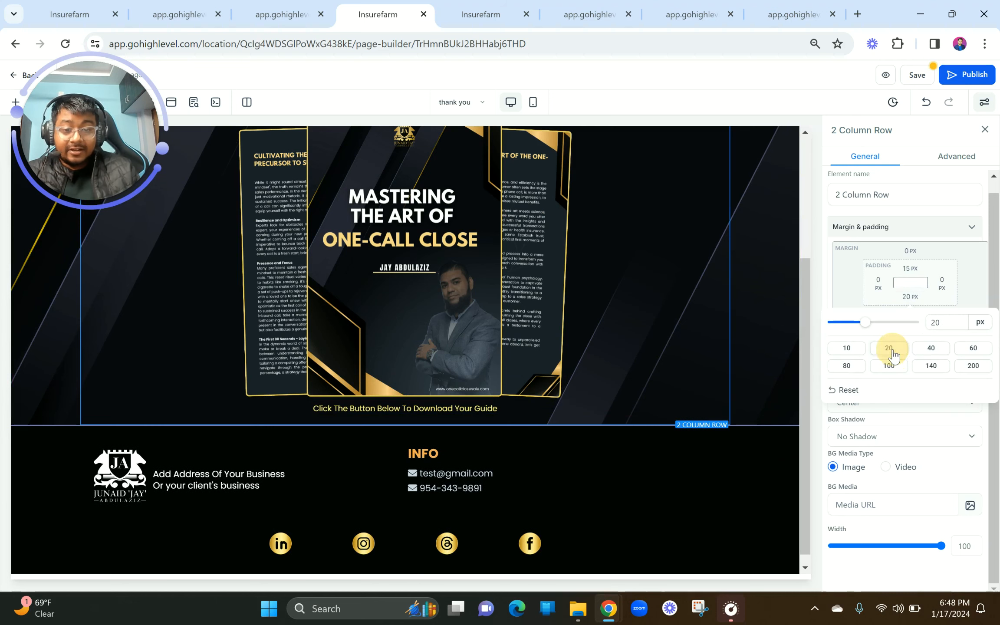
click(849, 349)
click(919, 405)
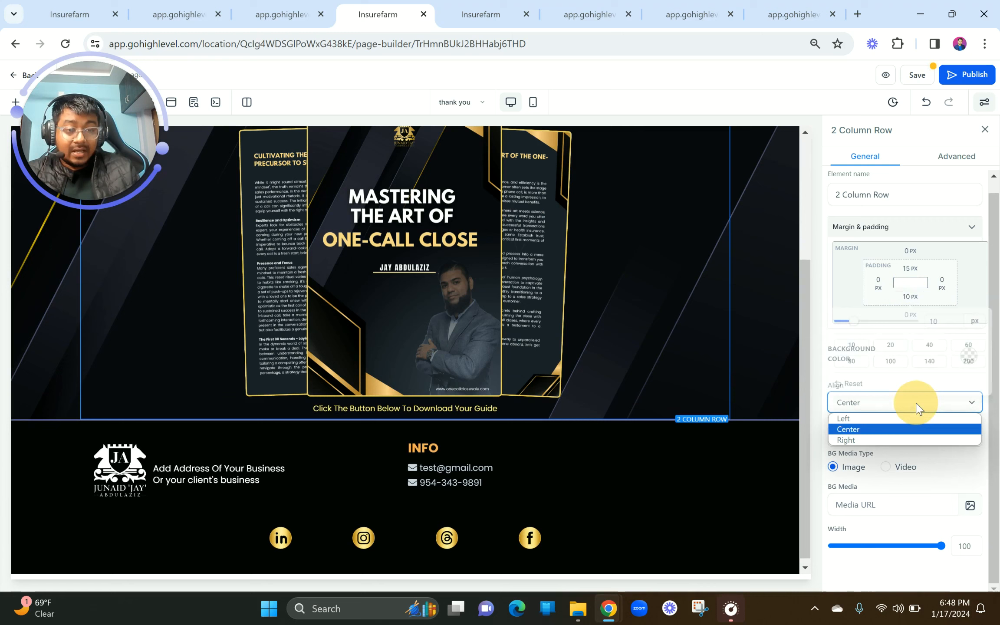
Set the 2 Column Row's bottom margin to 20 px and compare the layout with the reference page
click(911, 315)
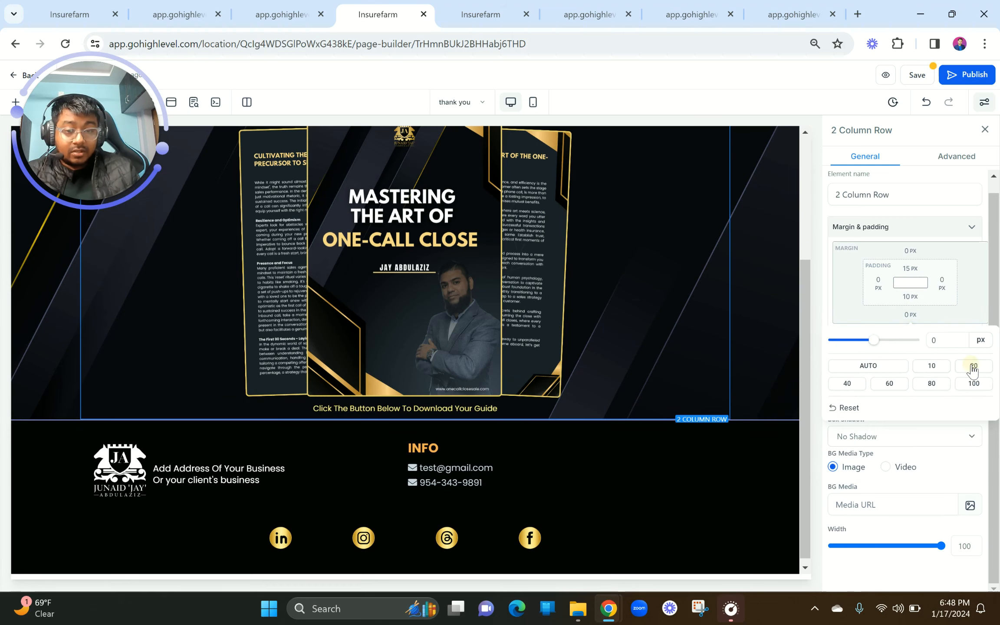
click(974, 367)
click(282, 13)
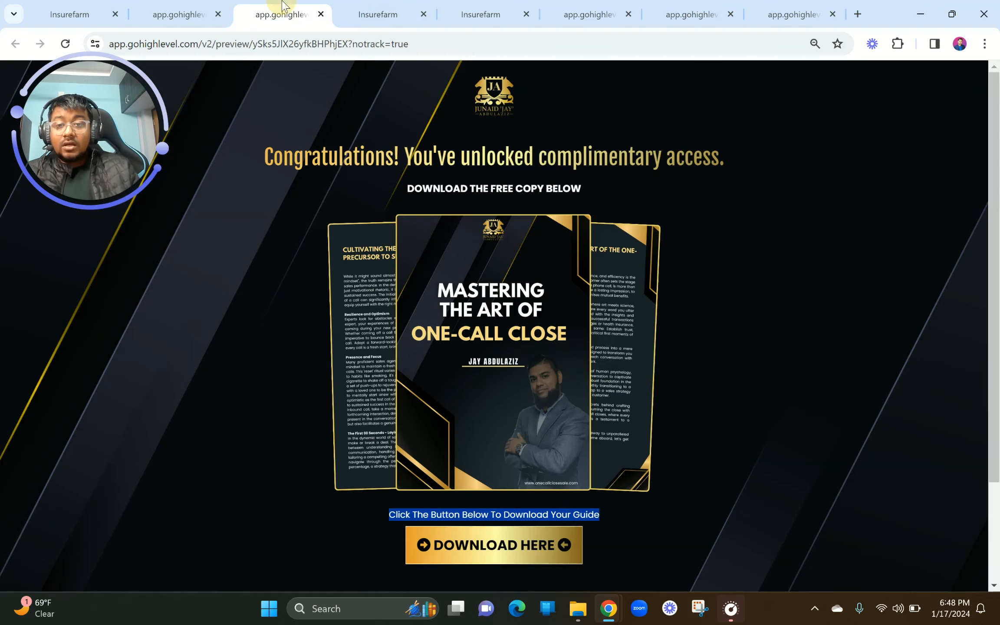
click(377, 14)
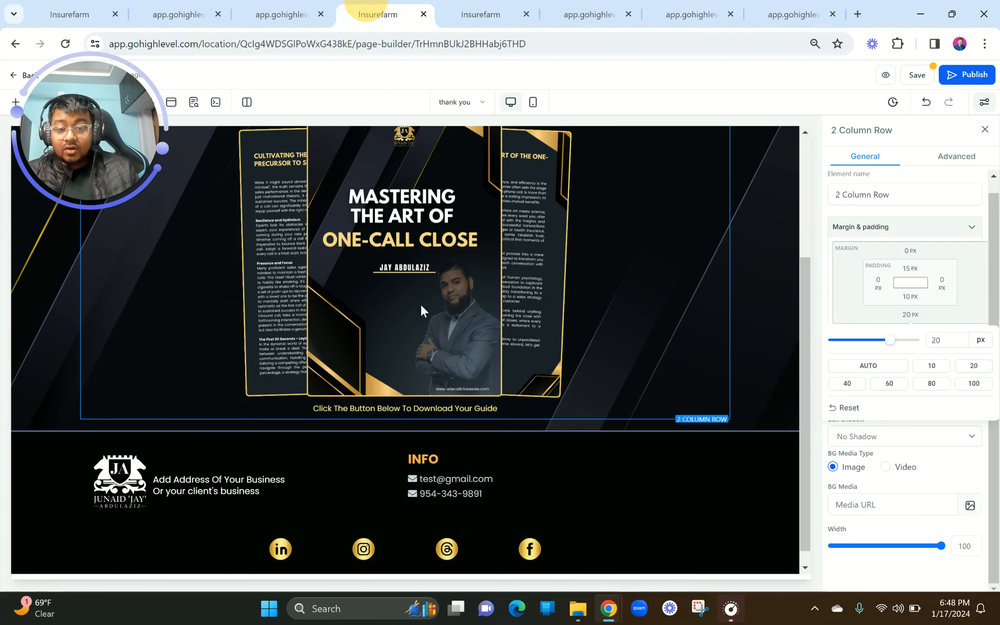
Add a button element directly below the "Click The Button Below To Download Your Guide" paragraph
click(405, 416)
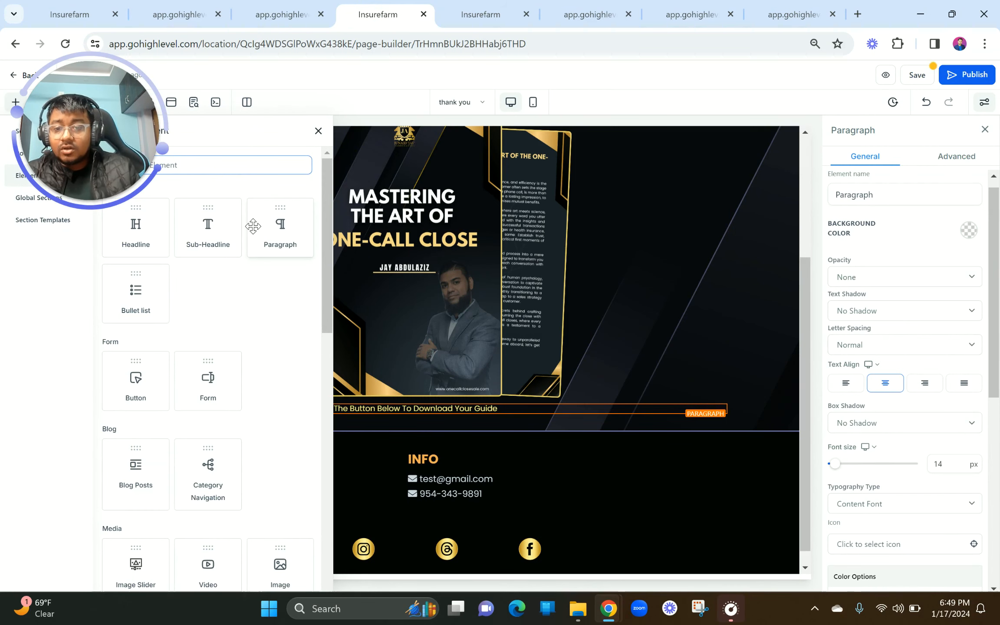
text(but)
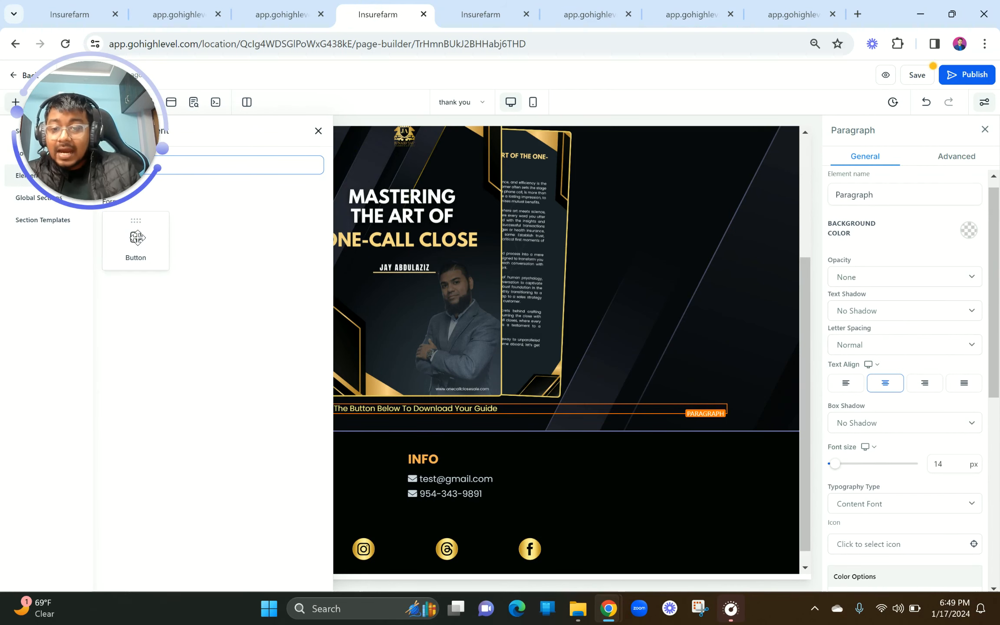
click(137, 238)
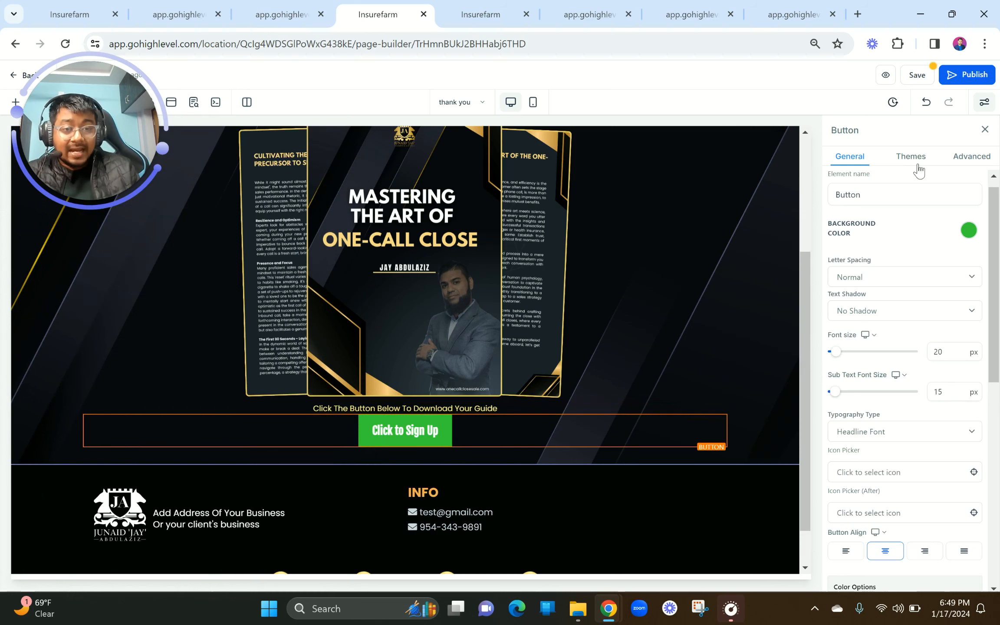
Change the new button's typography type to Content Font
scroll(917, 389, up, 1)
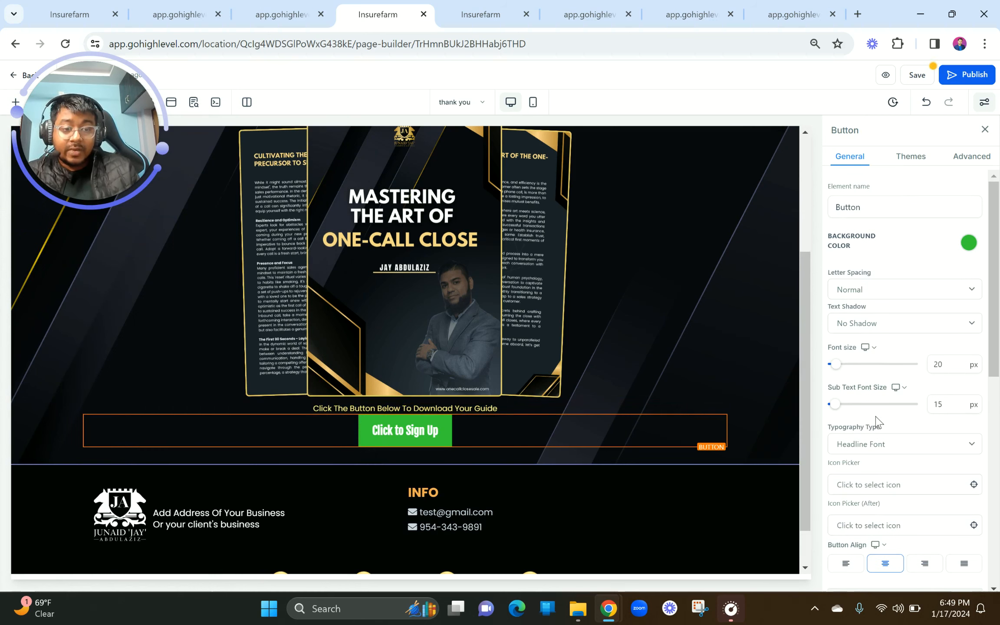
scroll(875, 421, down, 3)
click(403, 439)
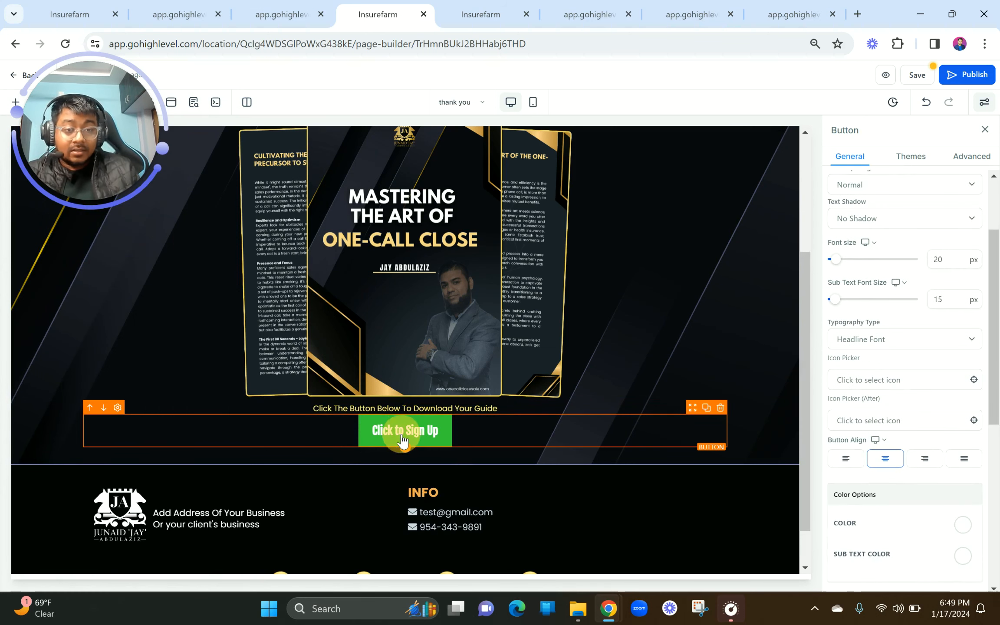
click(885, 343)
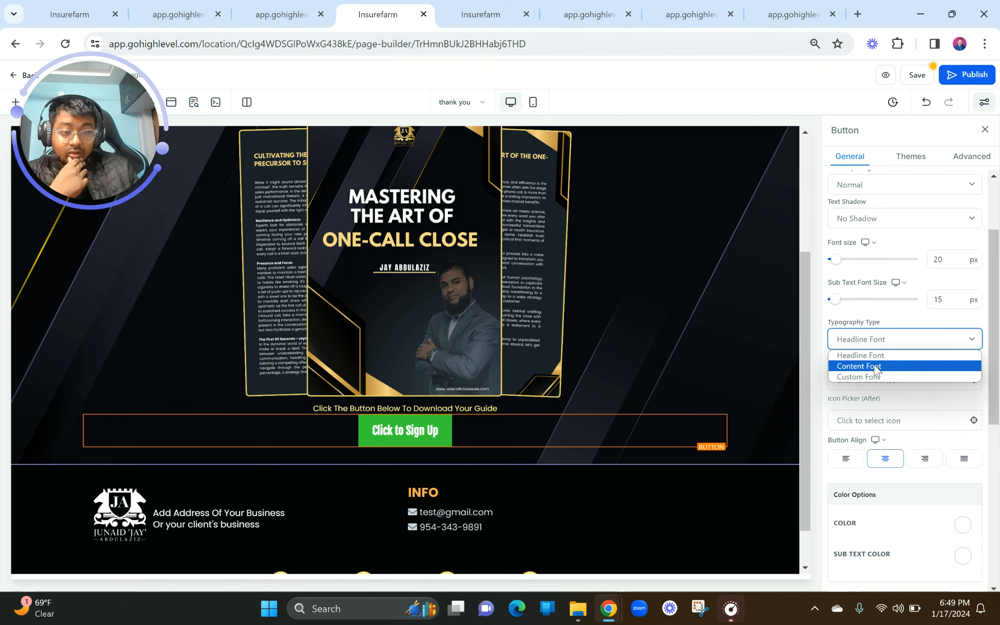
click(869, 365)
Check the button label on the reference page and set the new button's text to "DOWNLOAD HERE"
click(282, 15)
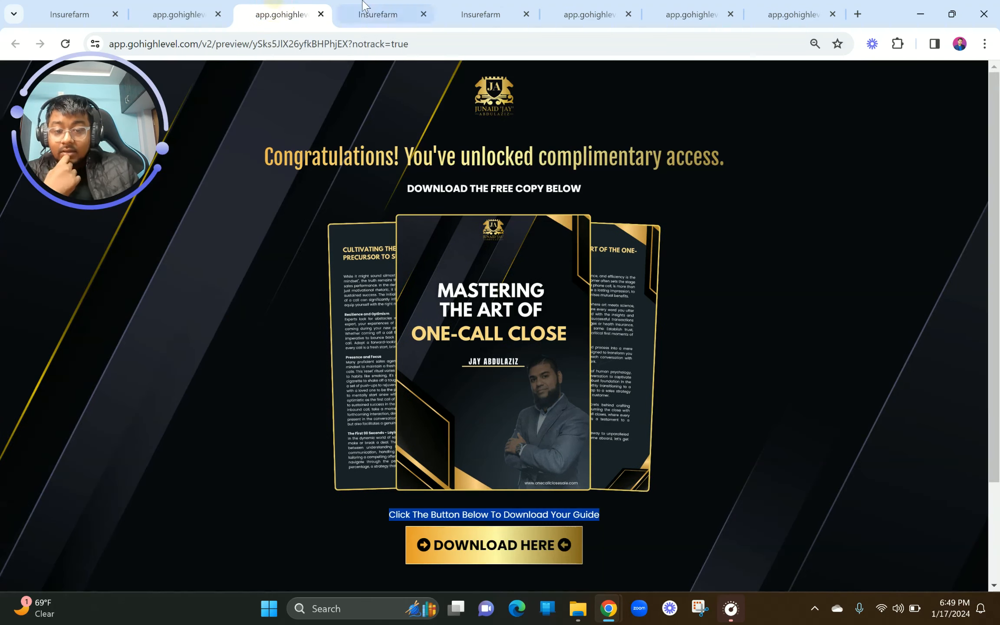
click(378, 15)
click(265, 13)
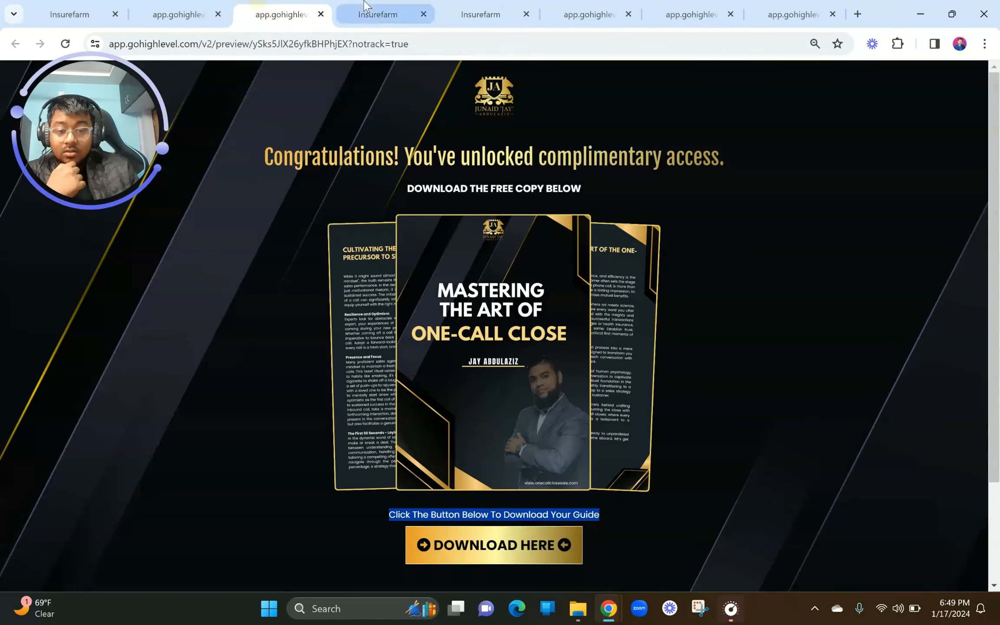
click(368, 11)
scroll(945, 443, down, 5)
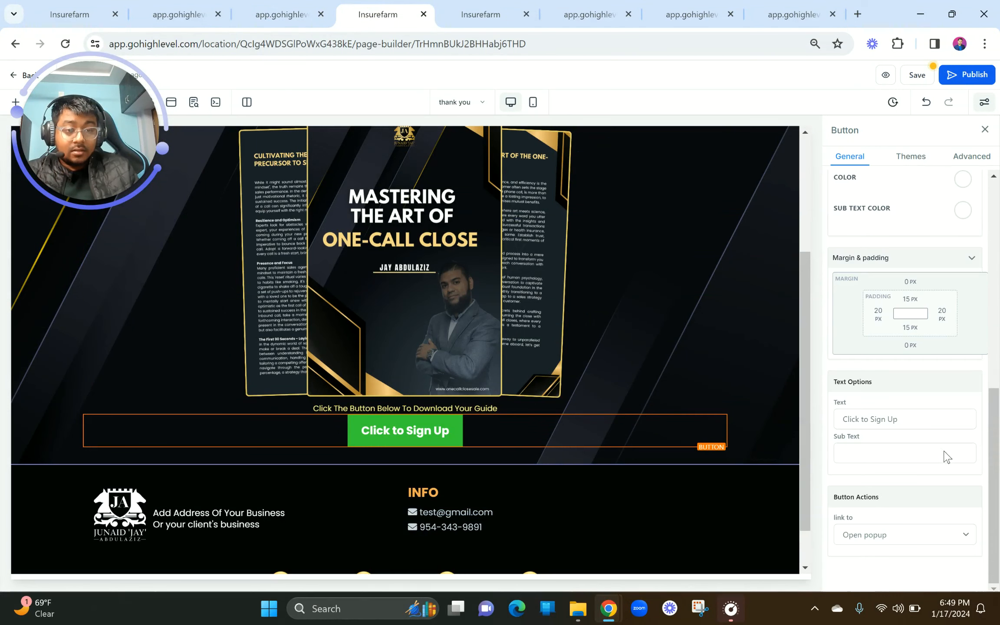
drag(909, 421, 783, 421)
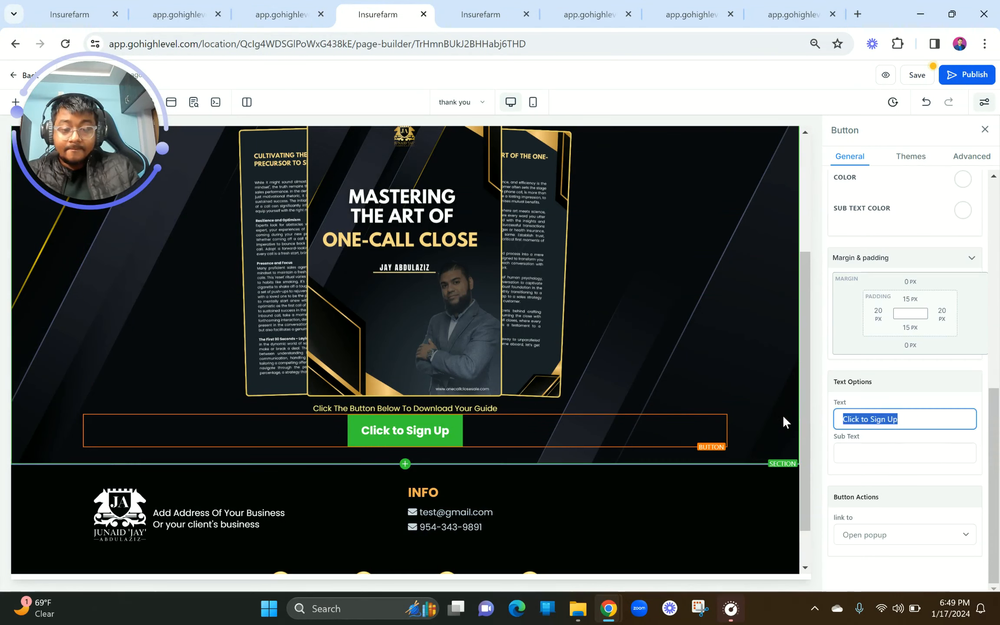
text(DOWNLOA)
key(BackSpace)
key(BackSpace)
text(:)
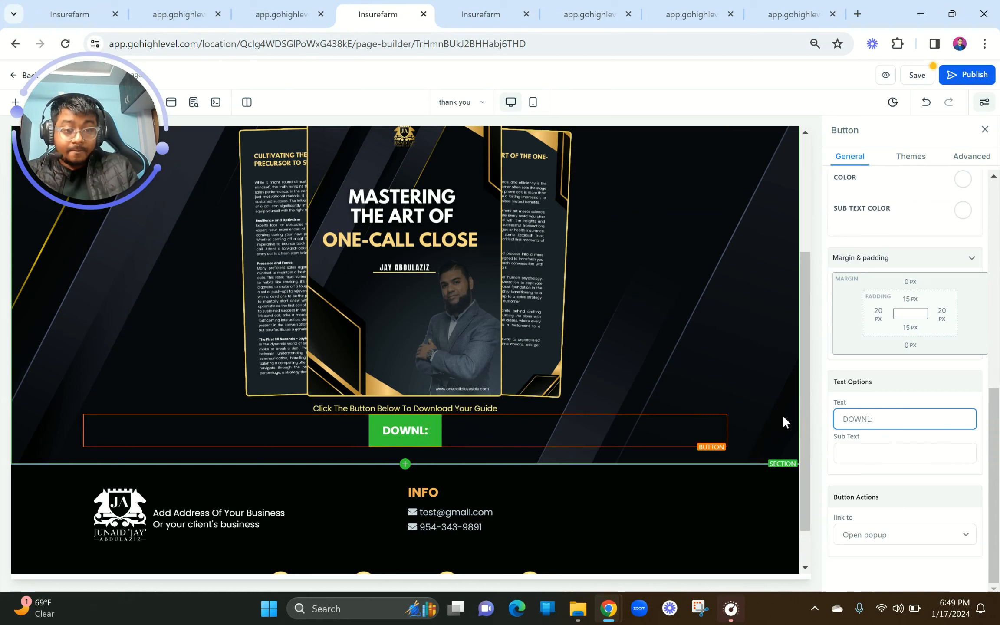
key(BackSpace)
text(OAD HERE)
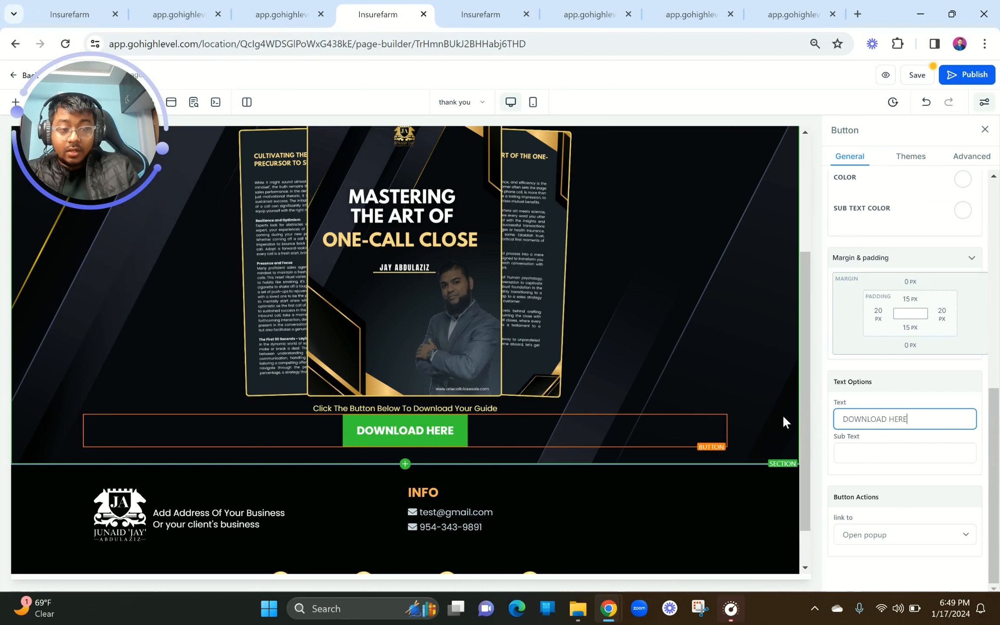
Search the icons for "arrows" and add the arrow-alt-circle-right icon before the DOWNLOAD HERE button text
scroll(883, 382, up, 10)
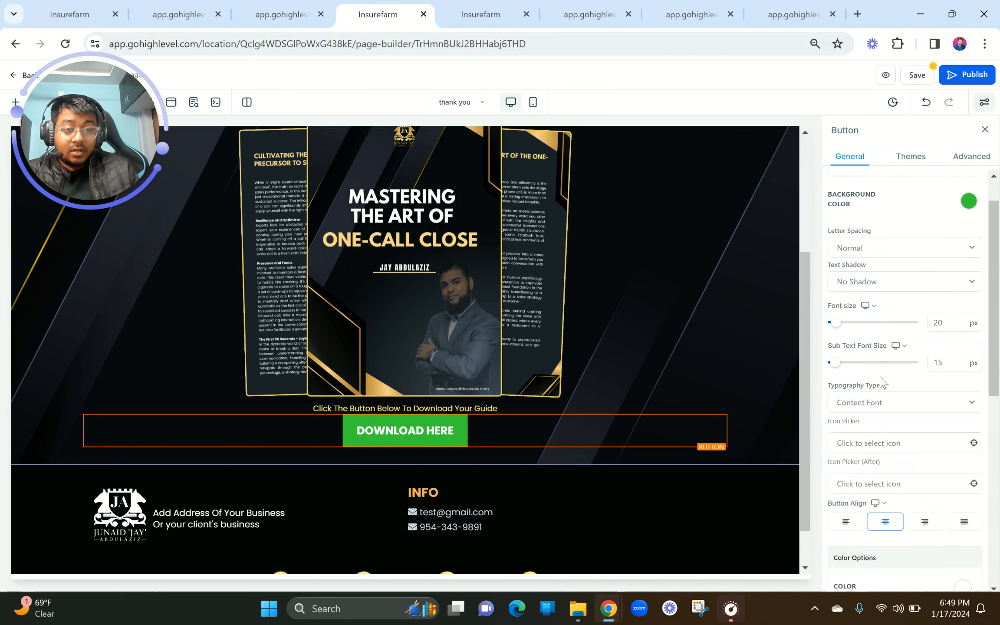
scroll(880, 431, down, 2)
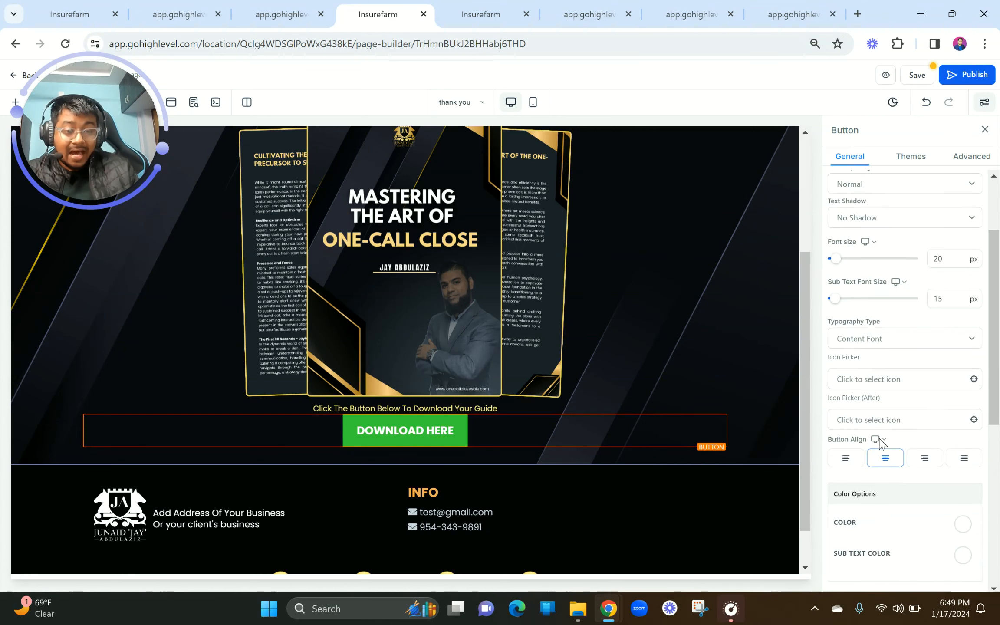
click(863, 384)
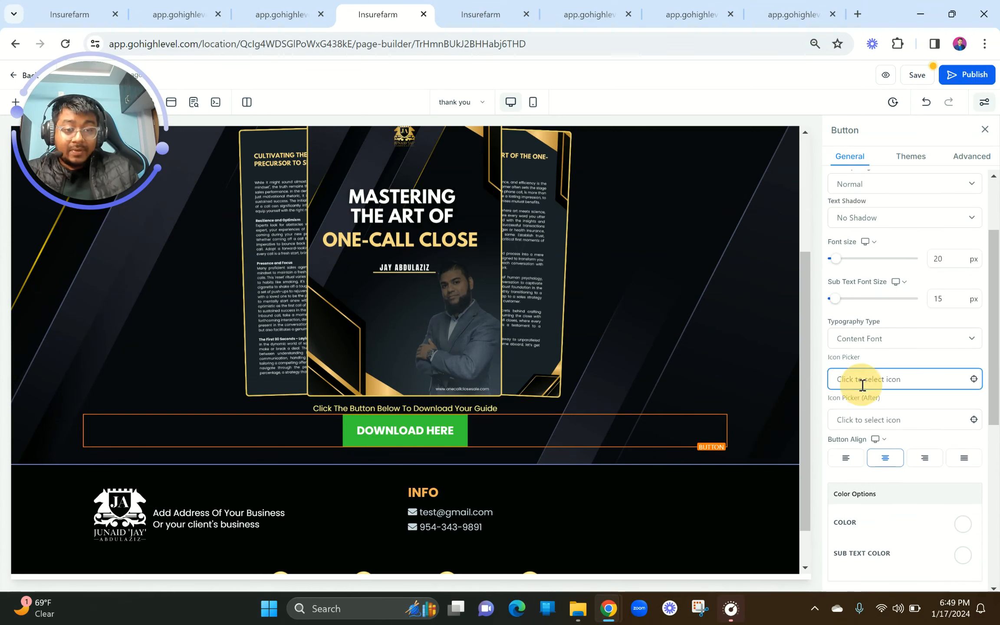
click(857, 404)
text(arrows)
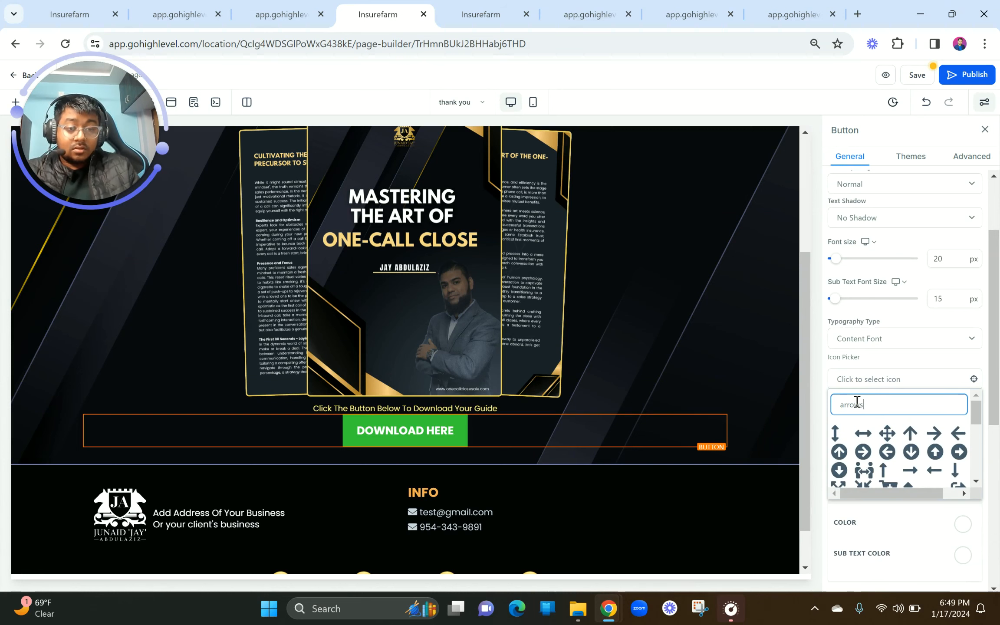
scroll(912, 486, down, 1)
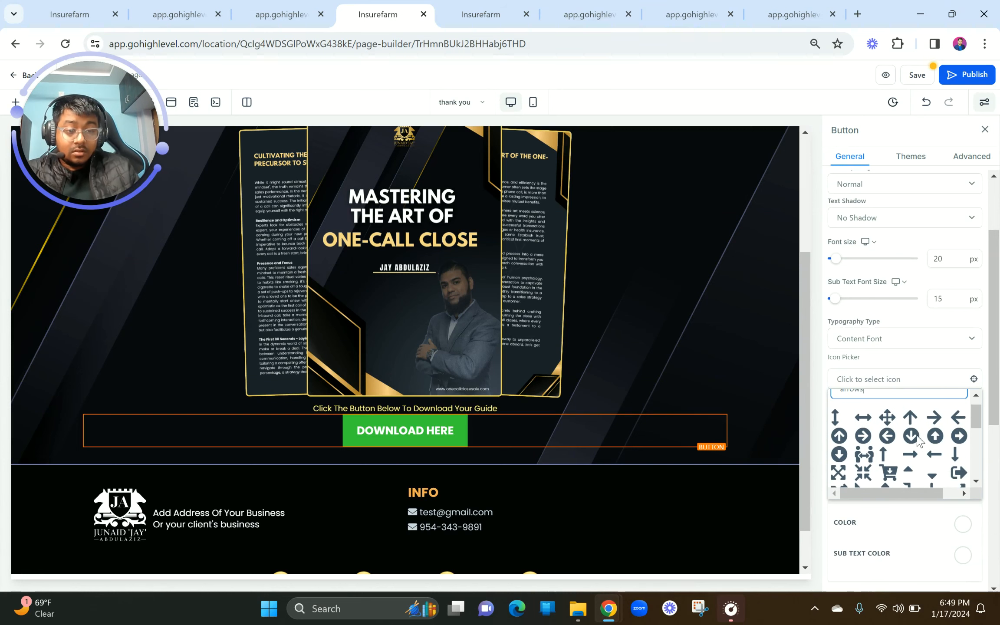
click(955, 436)
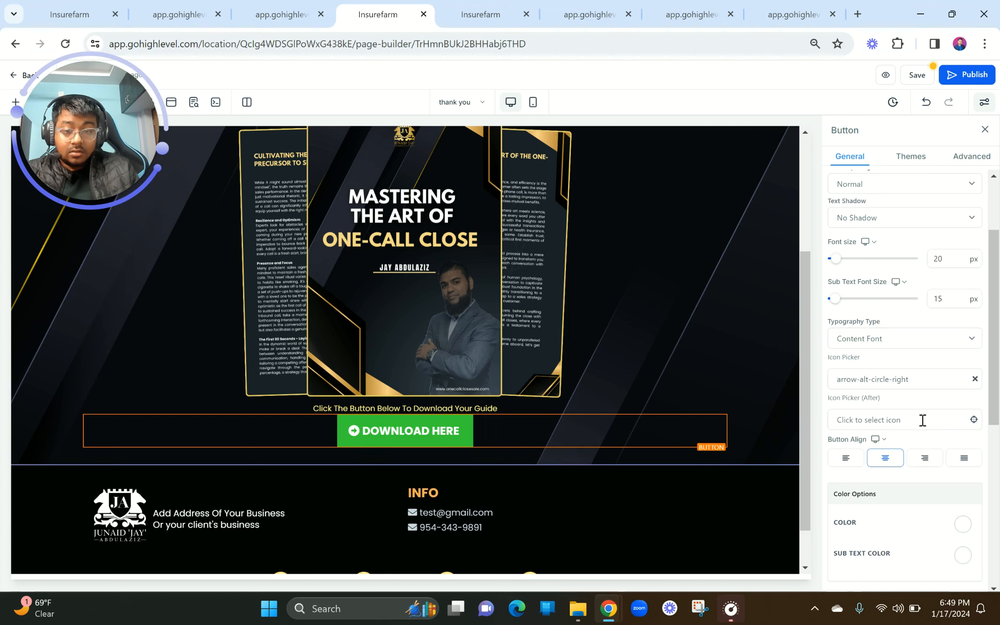
Search the icons for "arrows" and add the arrow-alt-circle-left icon after the DOWNLOAD HERE button text
click(882, 416)
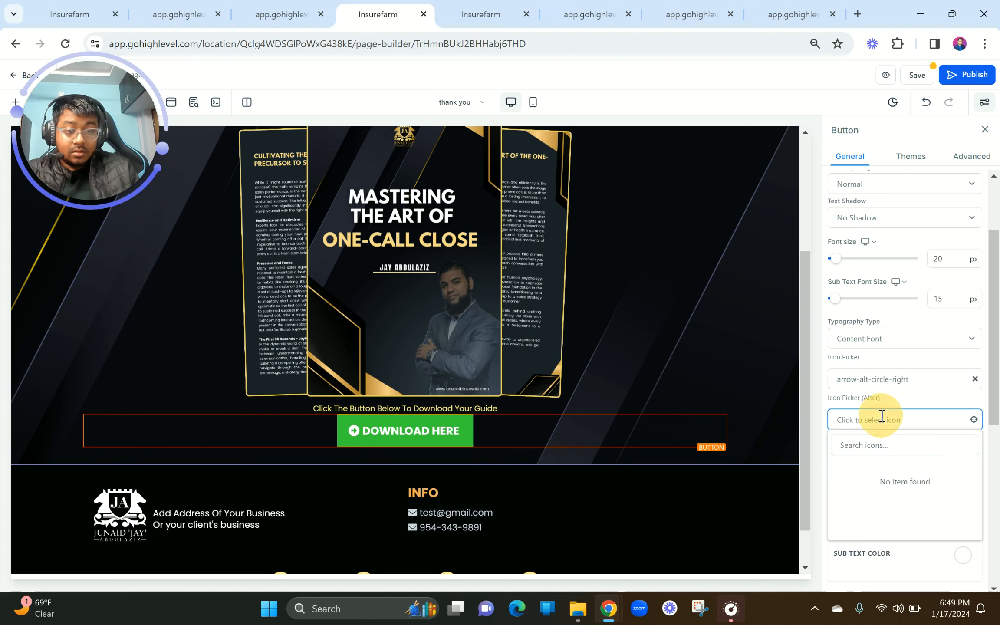
click(881, 443)
text(arrows)
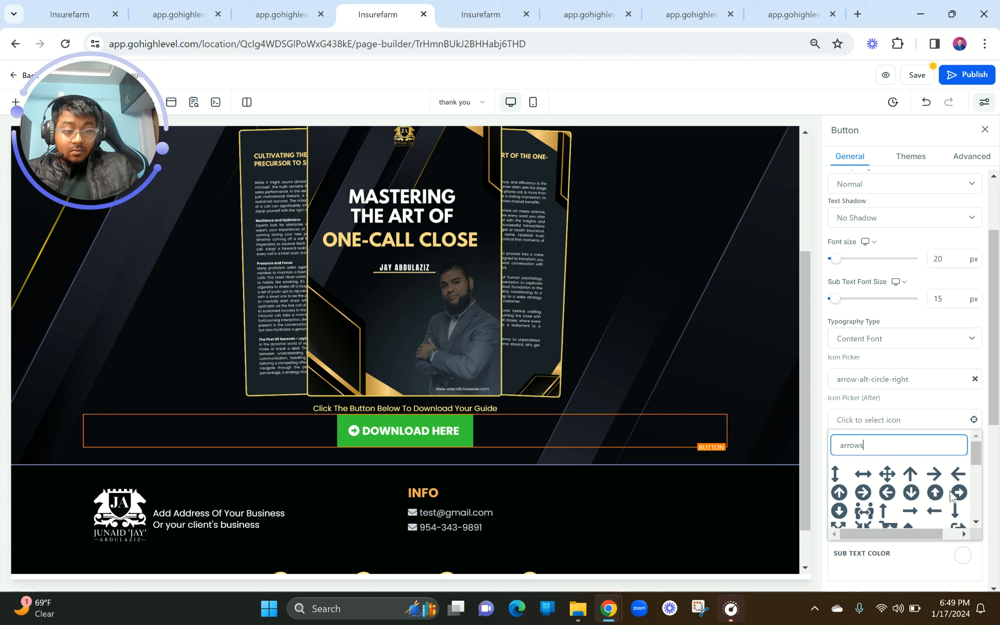
scroll(911, 502, down, 1)
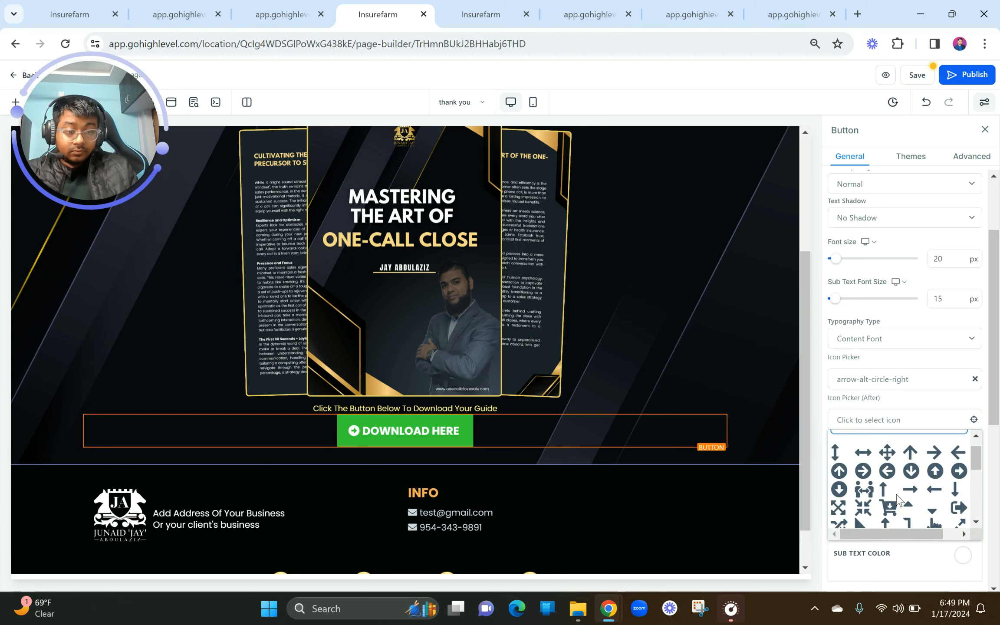
scroll(890, 488, right, 2)
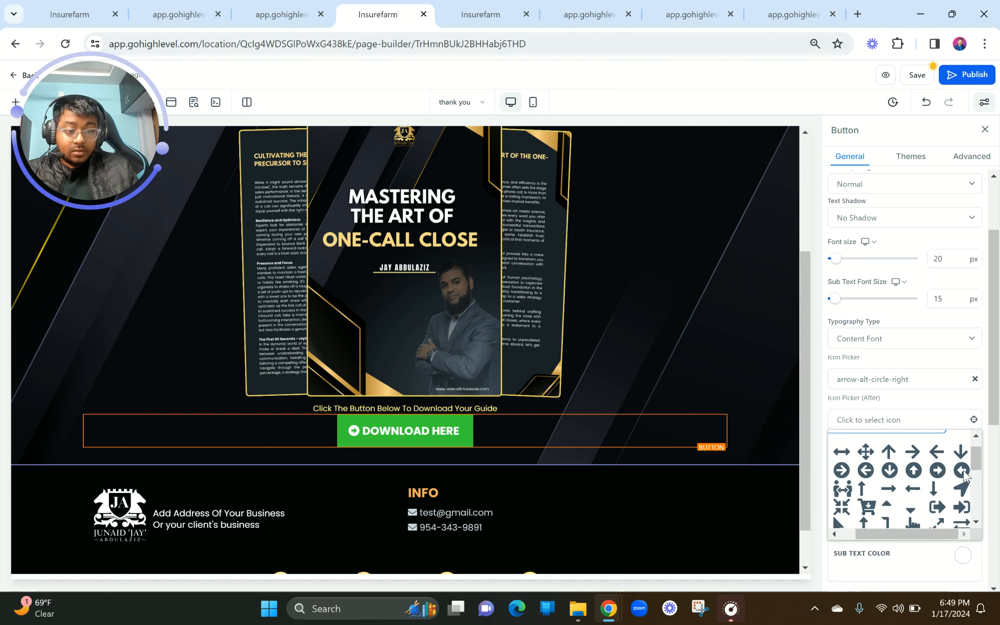
click(962, 470)
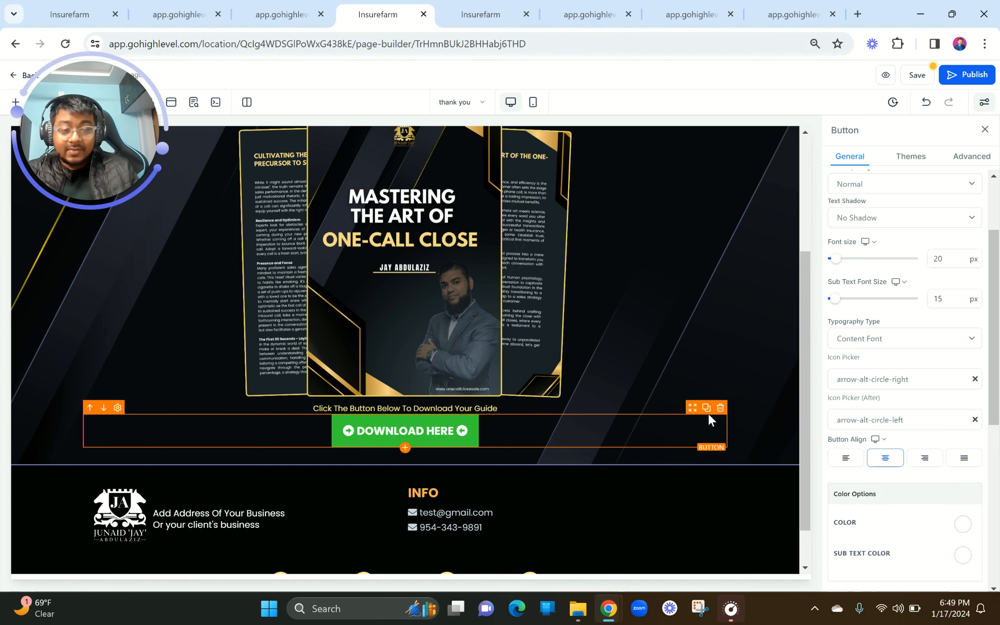
Set the top margin of the DOWNLOAD HERE button to 20 px
scroll(910, 379, down, 6)
click(907, 345)
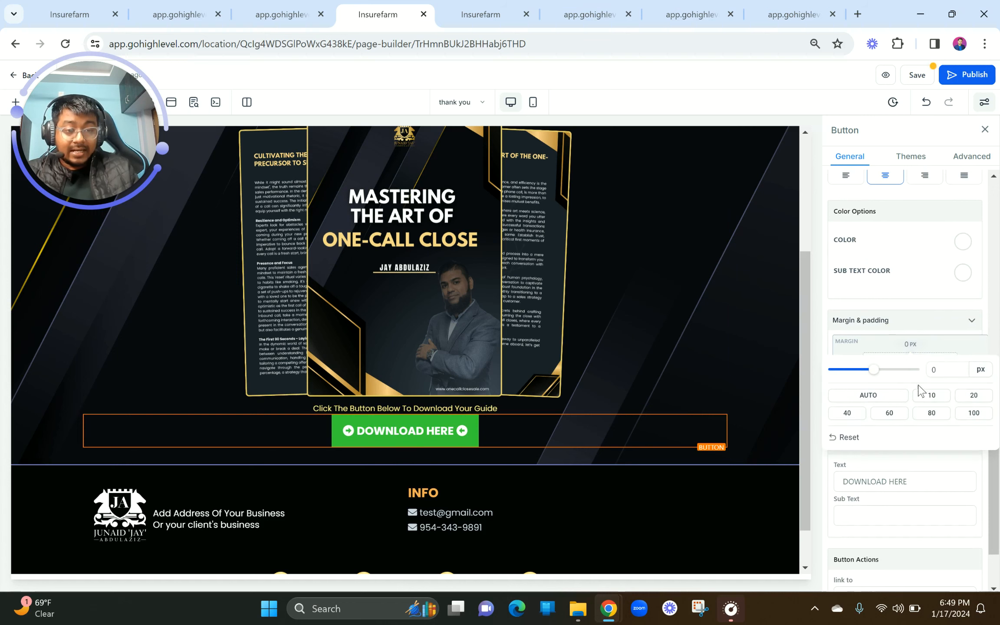
click(975, 396)
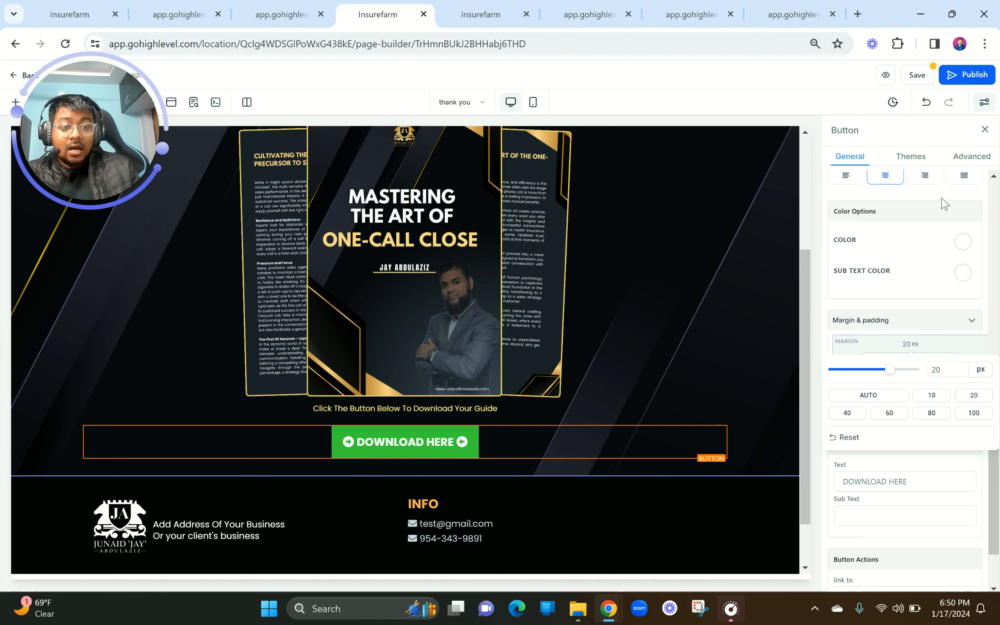
Apply the Elevate (hover) effect to the DOWNLOAD HERE button
click(974, 157)
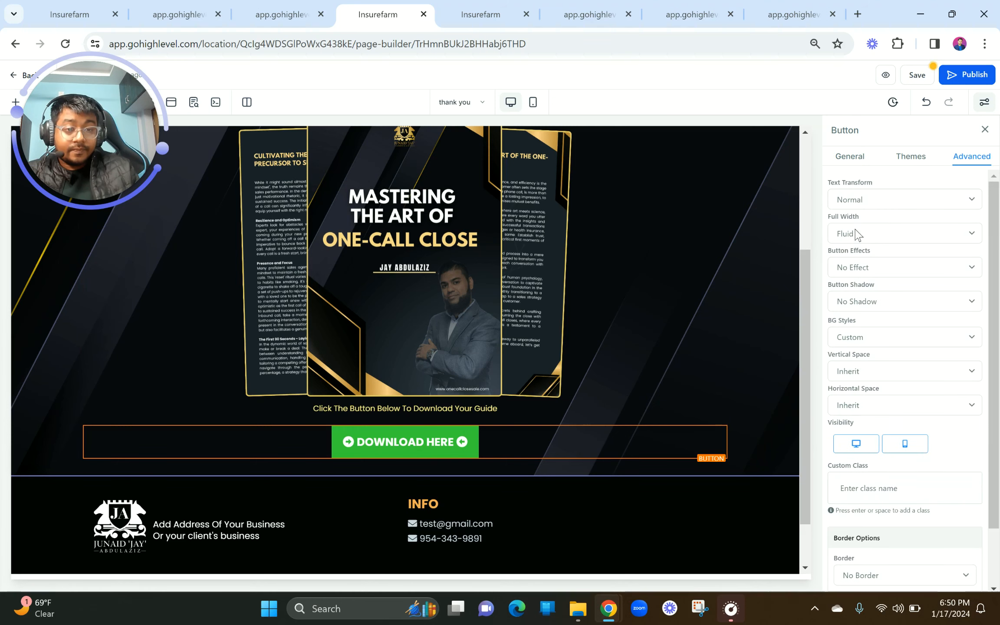
click(856, 267)
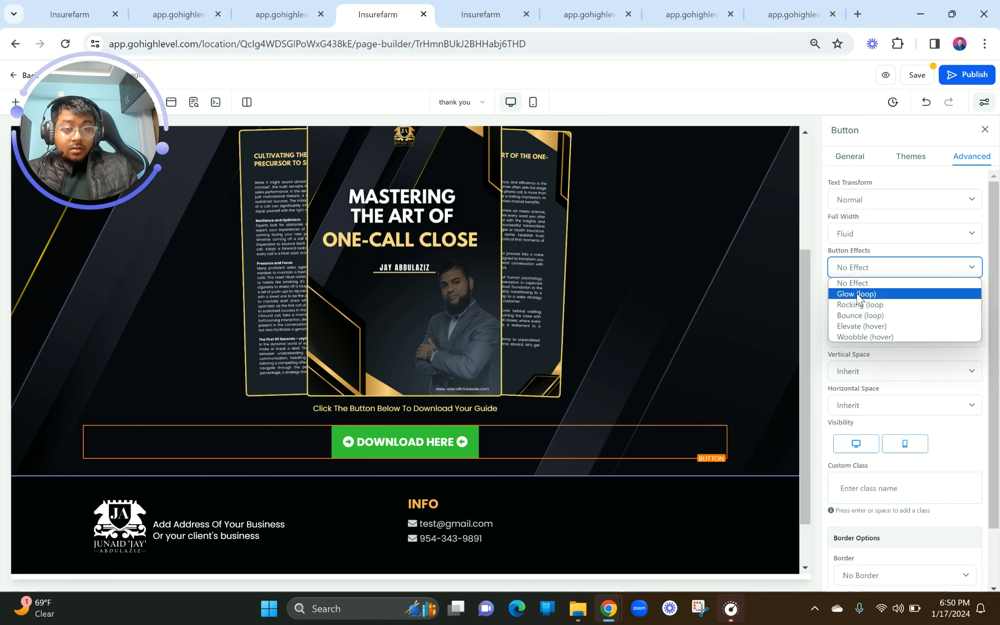
click(862, 326)
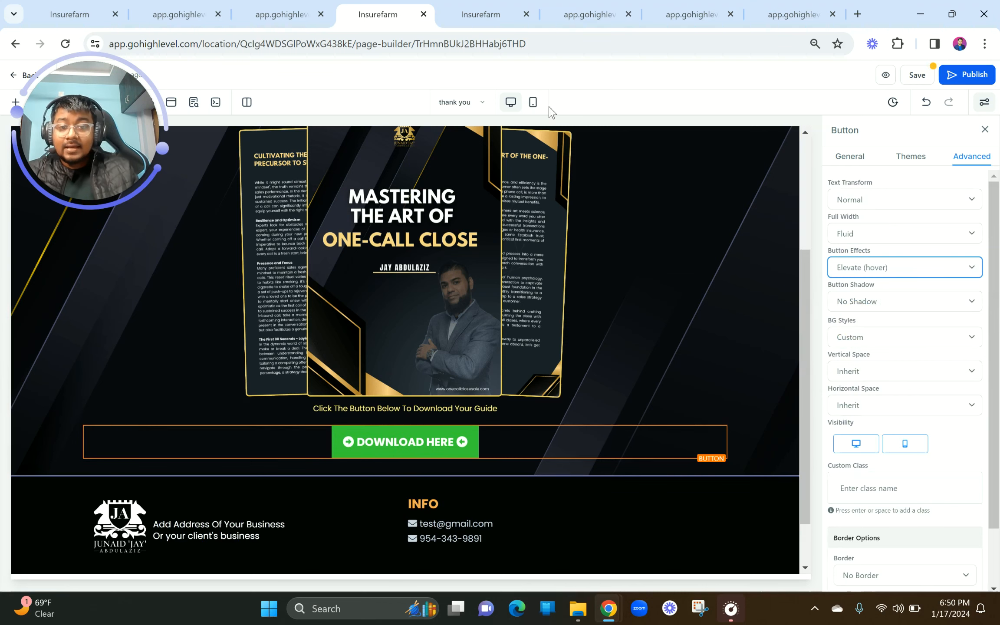
Copy the button's CSS selector and paste it on a new line at the end of the page's Custom CSS
scroll(950, 521, down, 2)
click(957, 559)
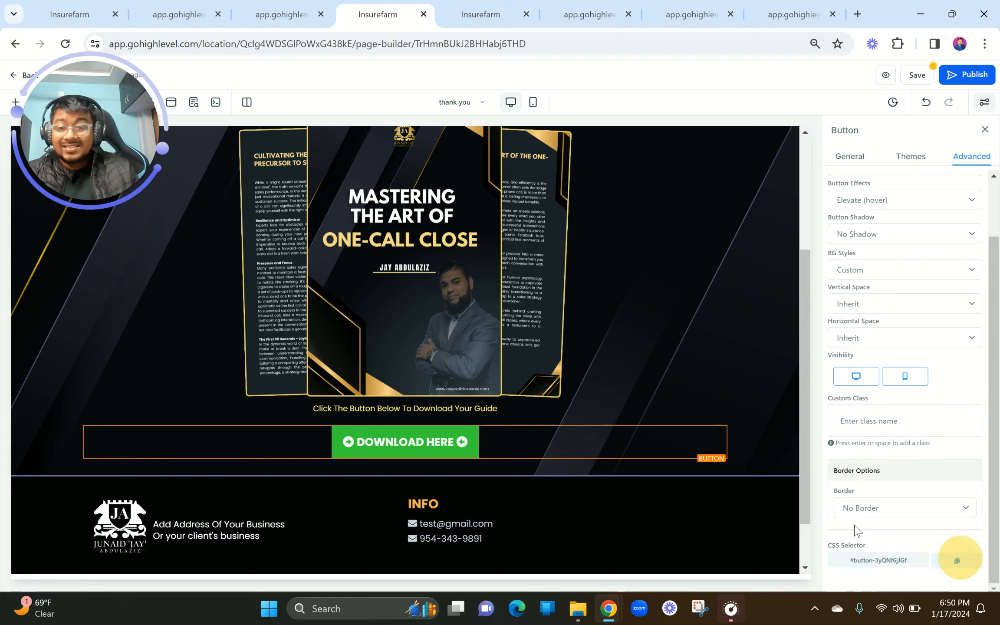
drag(96, 141, 96, 473)
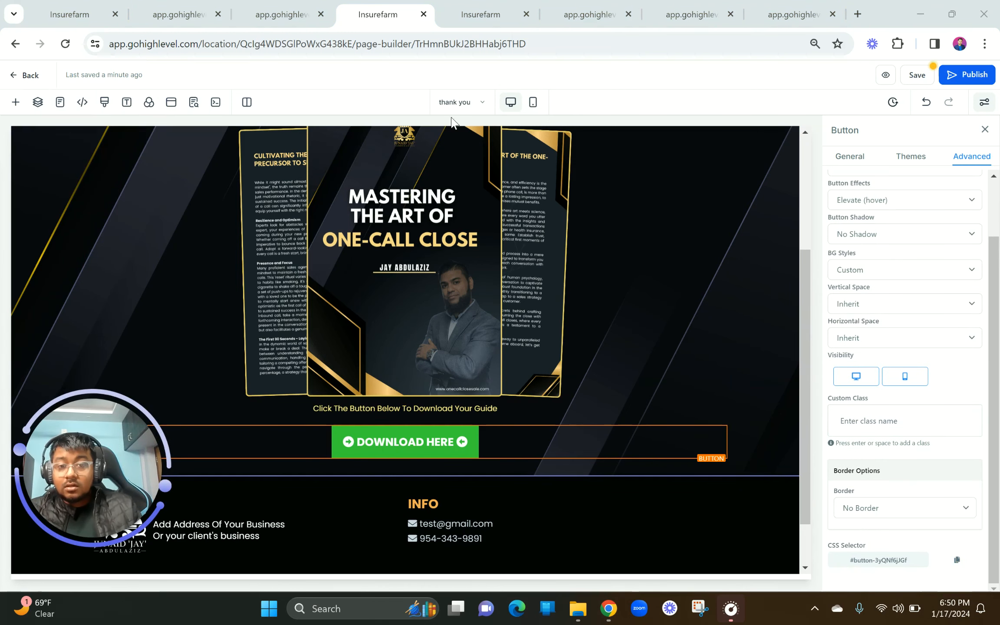
click(104, 102)
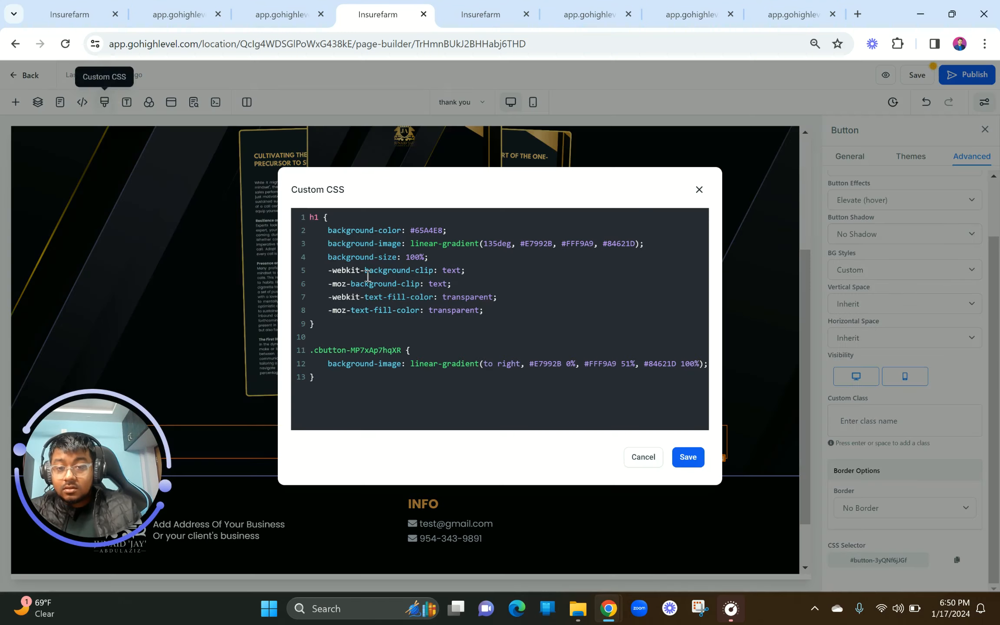
click(373, 391)
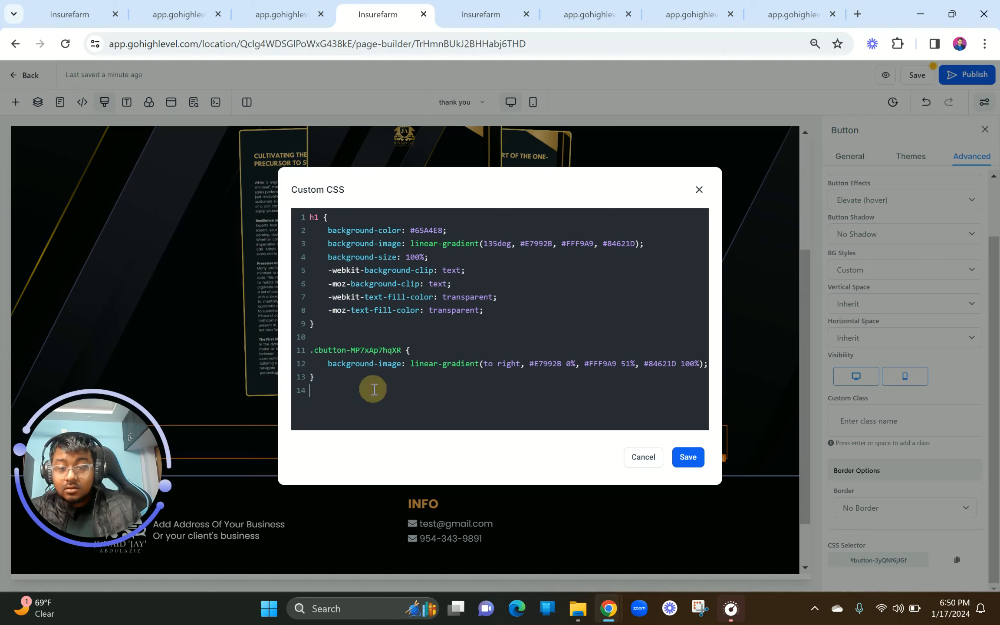
key(ctrl+v)
Replace the ID in the .cbutton gradient rule with 3yQNf6jJGf, remove the pasted selector line, and save the Custom CSS
double_click(376, 390)
key(ctrl+c)
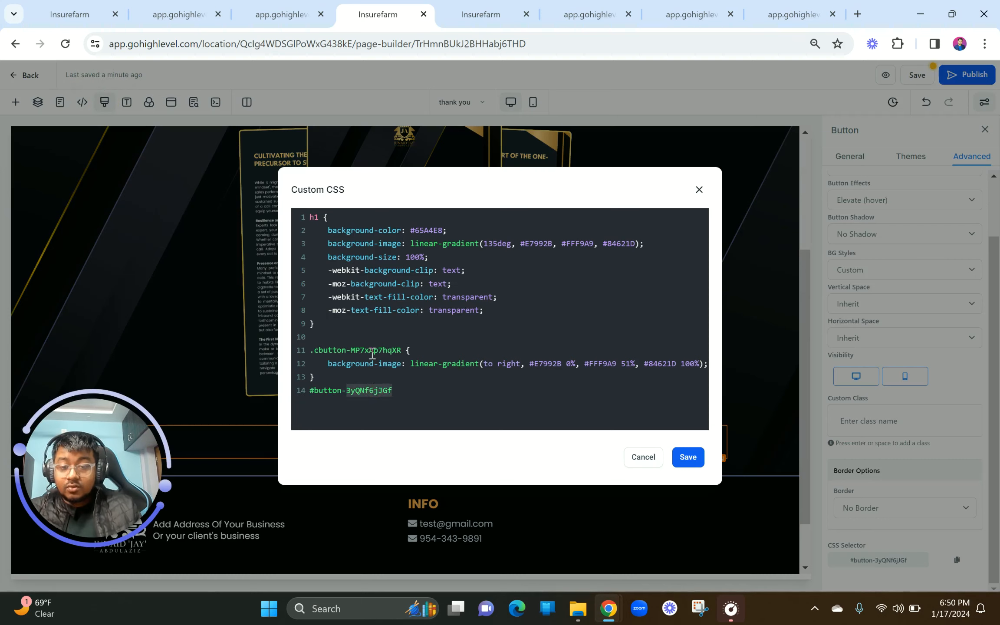
double_click(374, 350)
key(ctrl+v)
drag(404, 392, 305, 391)
key(BackSpace)
key(BackSpace)
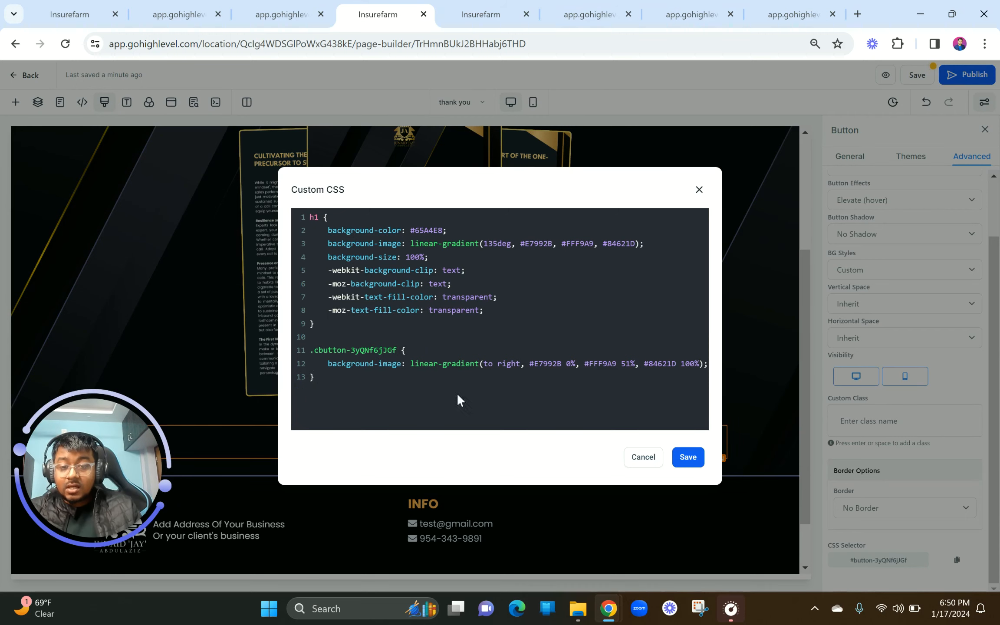
click(687, 458)
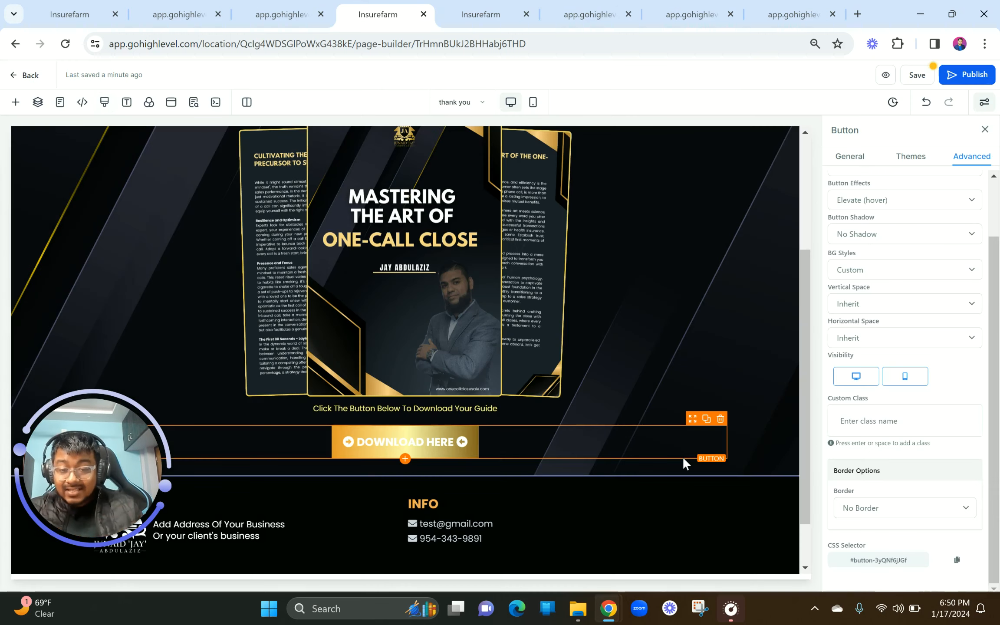
Compare the gradient download button with the reference page and review its advanced settings and shadow options, keeping No Shadow
scroll(912, 393, up, 1)
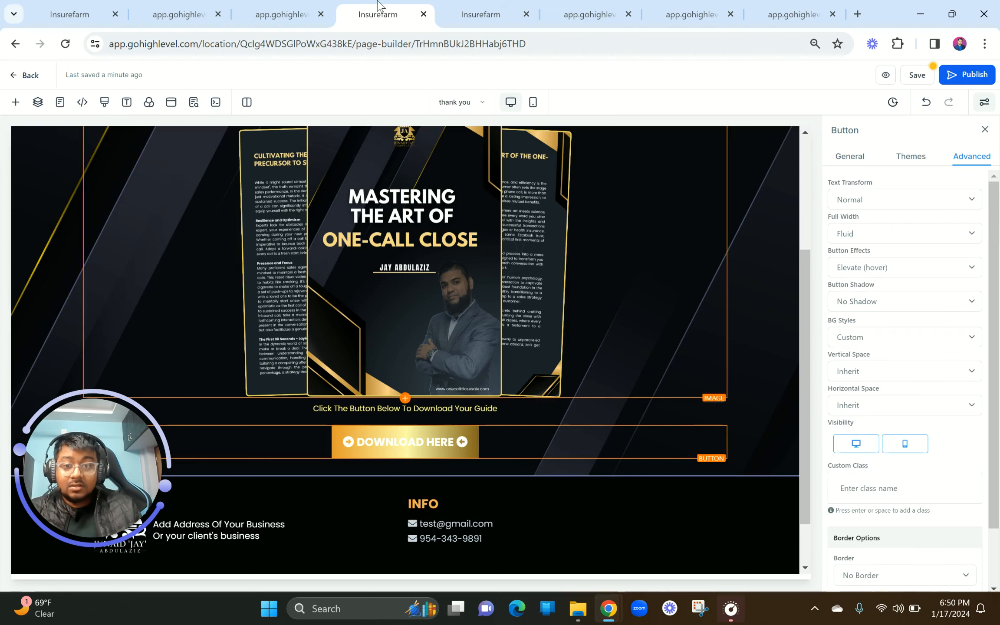
click(278, 8)
click(346, 5)
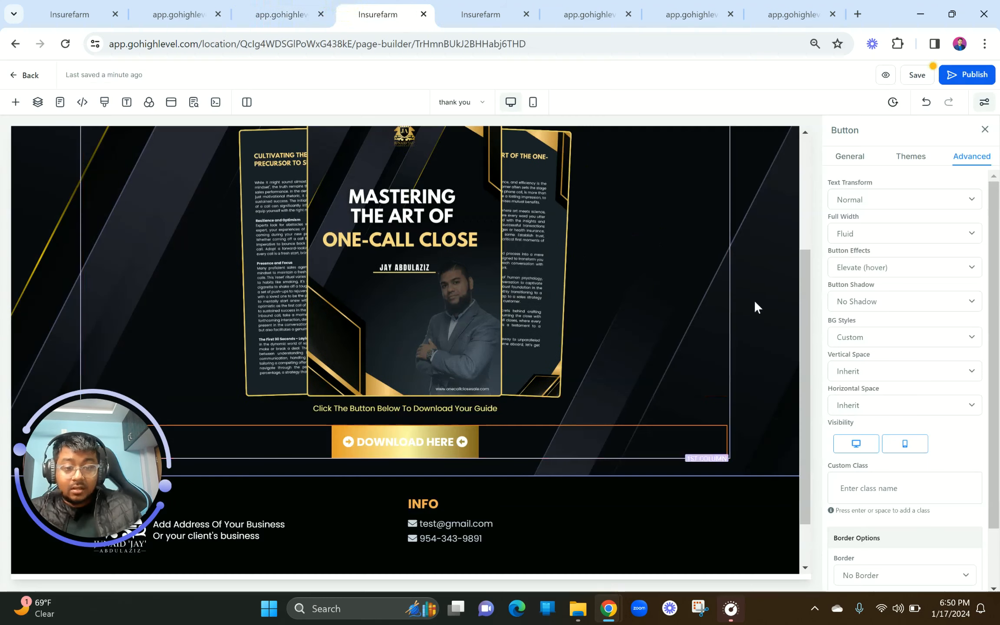
scroll(919, 316, down, 2)
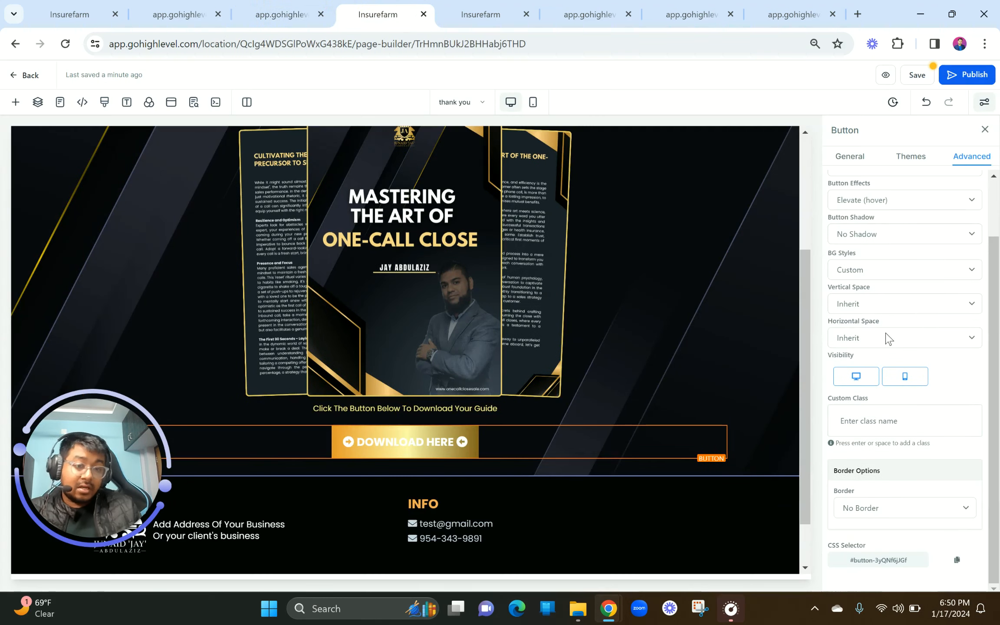
scroll(887, 339, up, 2)
scroll(887, 339, down, 2)
scroll(887, 338, up, 2)
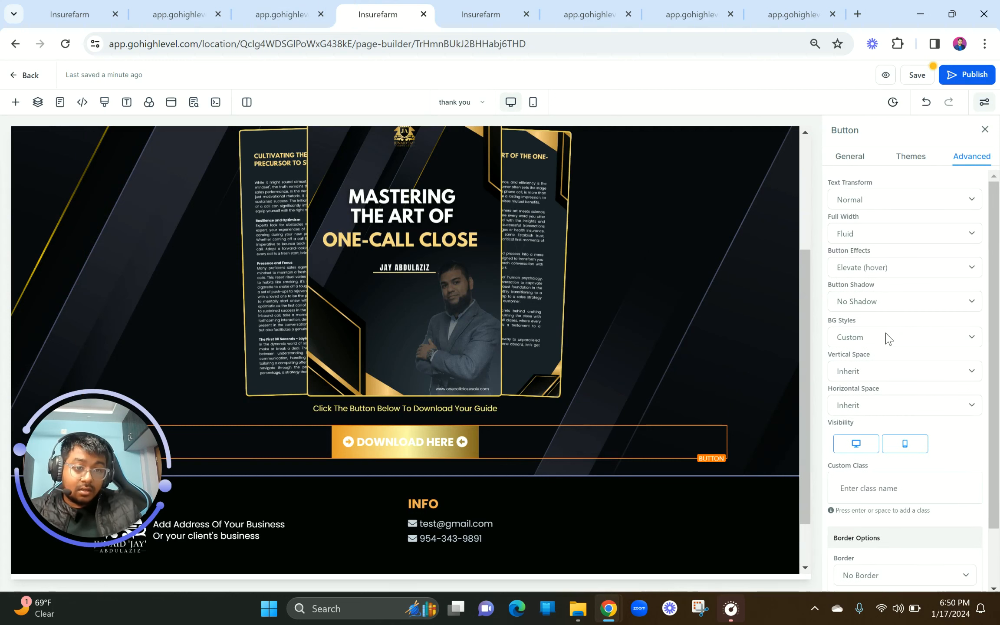
click(856, 299)
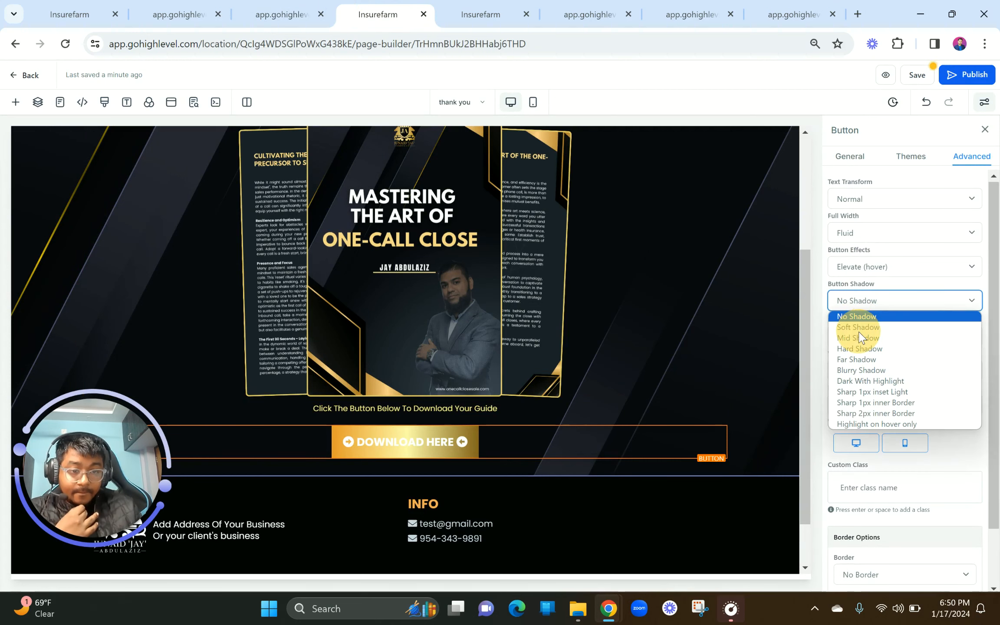
click(858, 313)
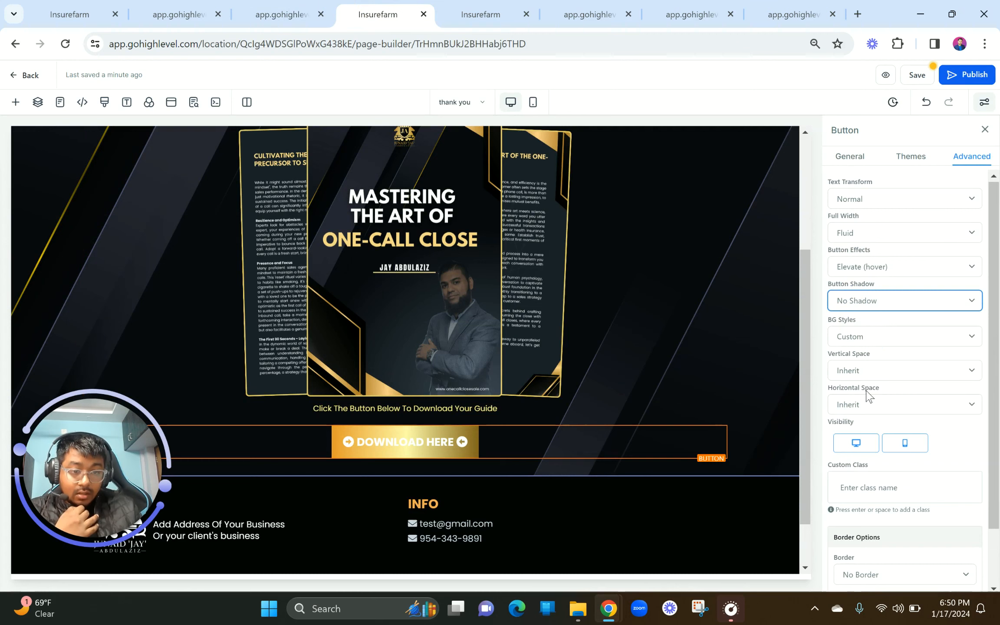
Give the DOWNLOAD HERE button a Full Border with a 1px width and white border color
scroll(888, 450, down, 2)
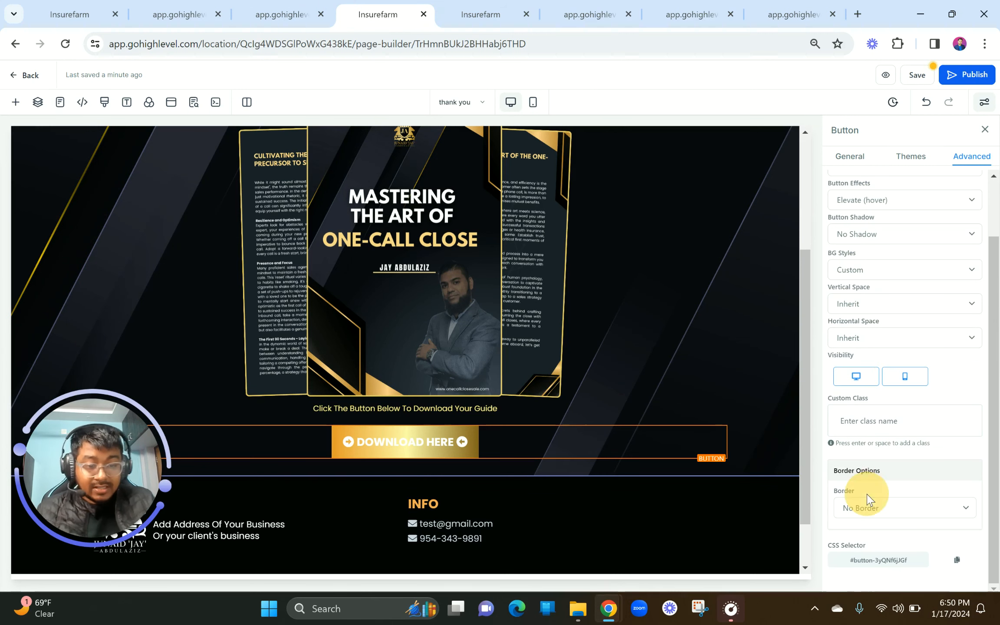
click(866, 508)
click(867, 535)
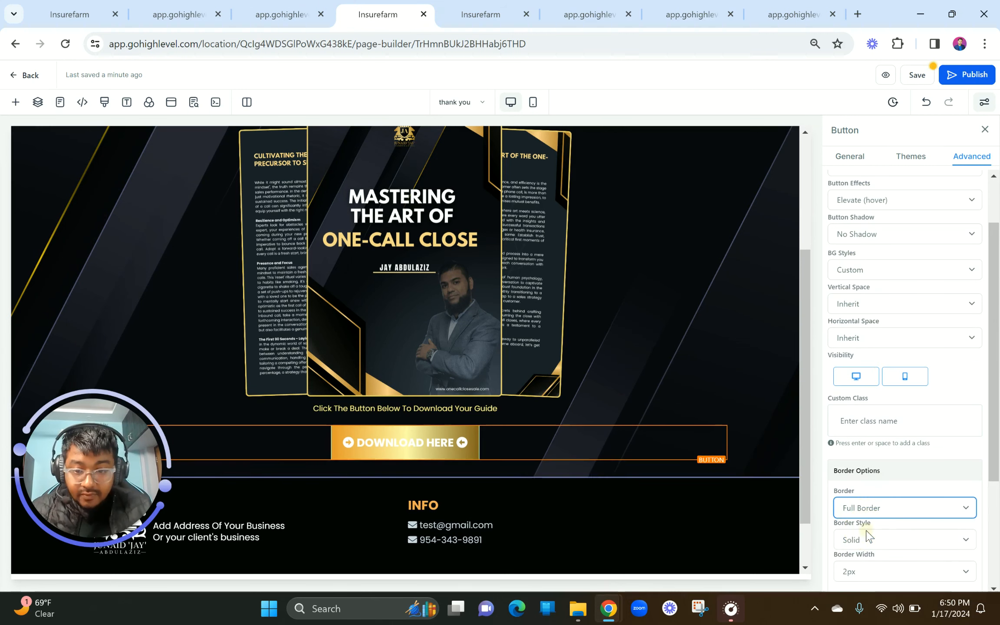
scroll(942, 541, down, 5)
click(871, 404)
click(870, 423)
click(963, 434)
click(884, 460)
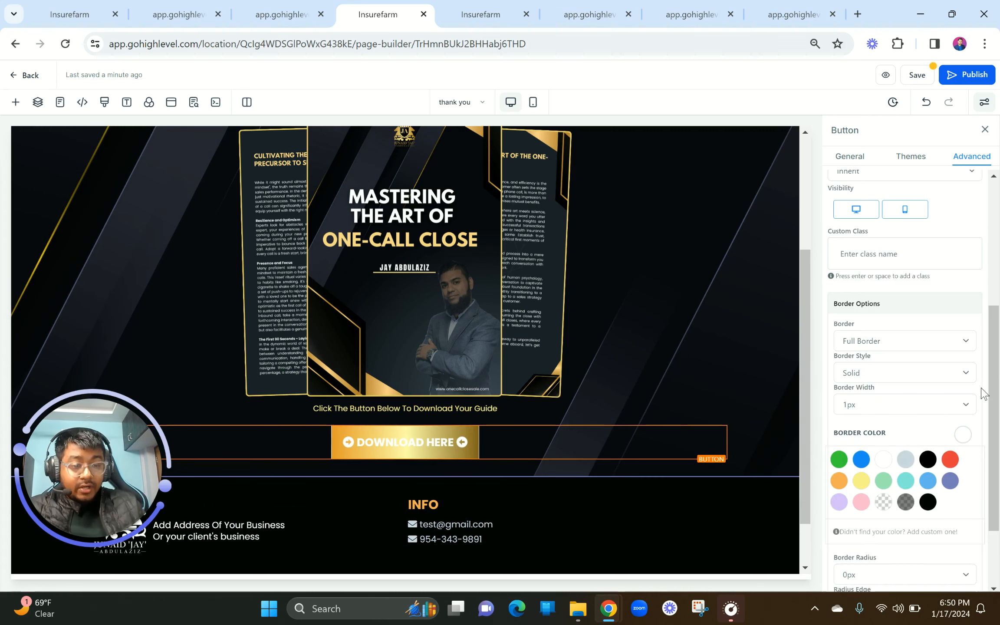
scroll(860, 352, up, 4)
scroll(860, 352, down, 5)
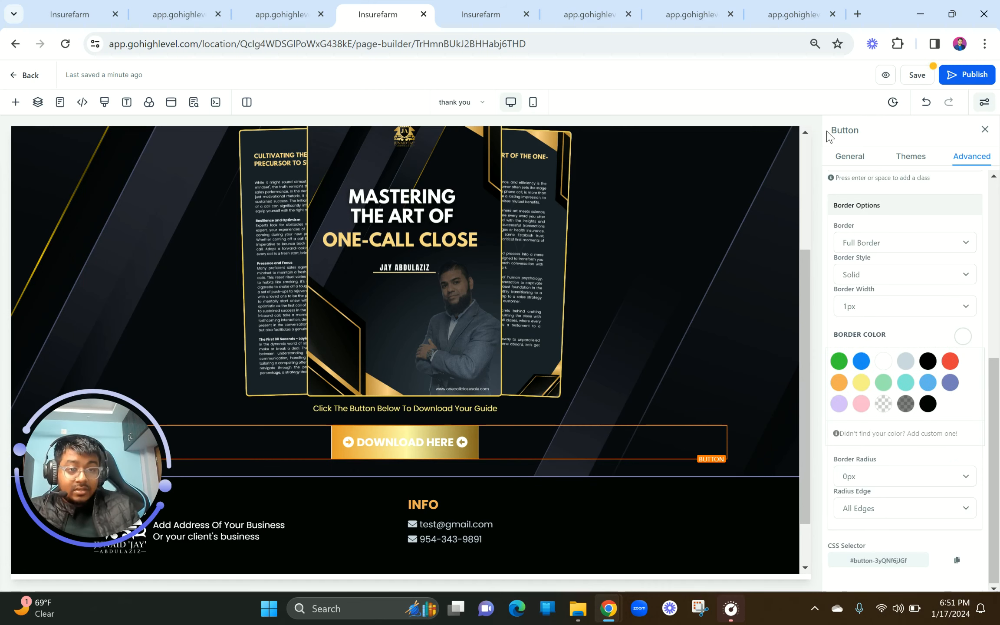
Set both the text color and the sub text color of the DOWNLOAD HERE button to black
click(851, 158)
scroll(925, 376, up, 5)
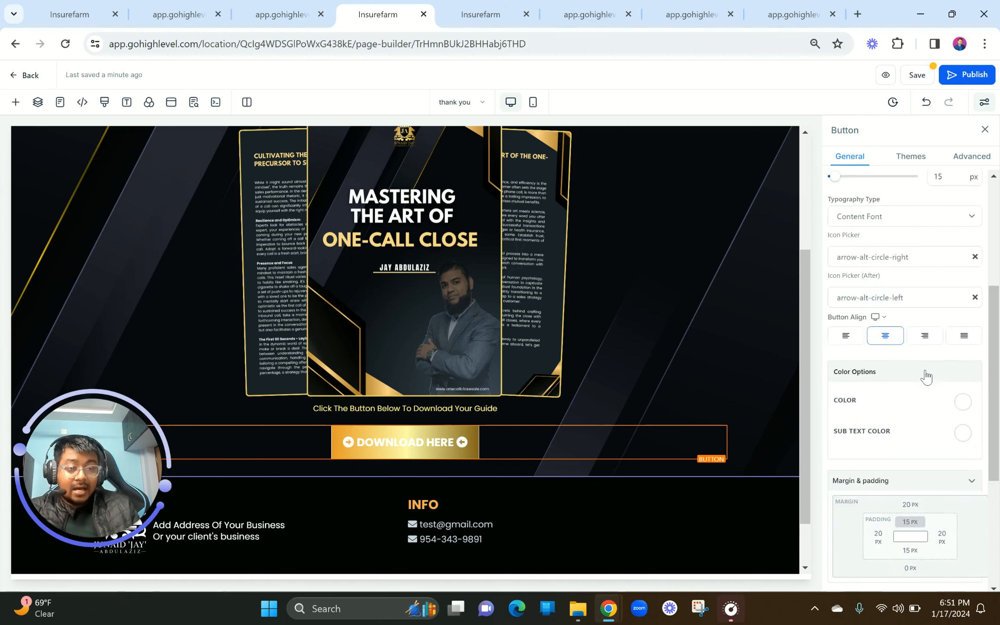
click(962, 404)
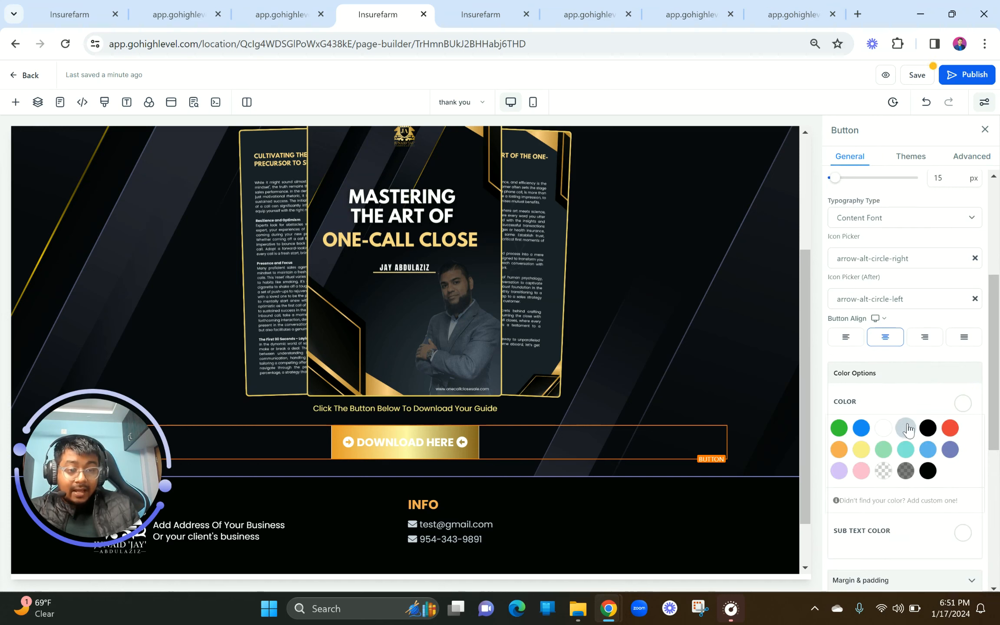
click(927, 428)
scroll(927, 429, down, 5)
scroll(927, 429, up, 8)
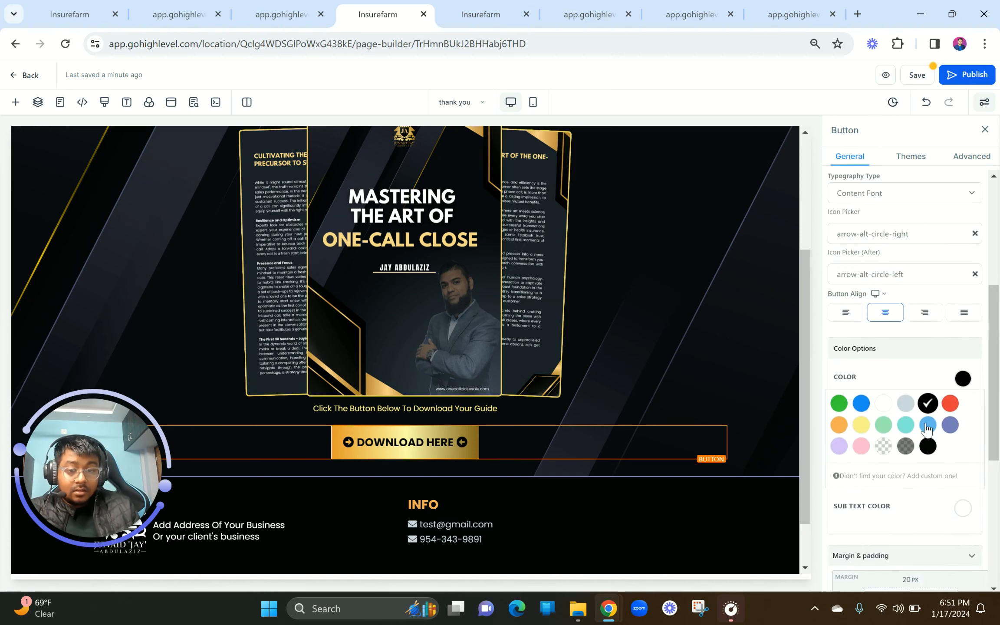
scroll(927, 428, up, 2)
scroll(955, 434, down, 7)
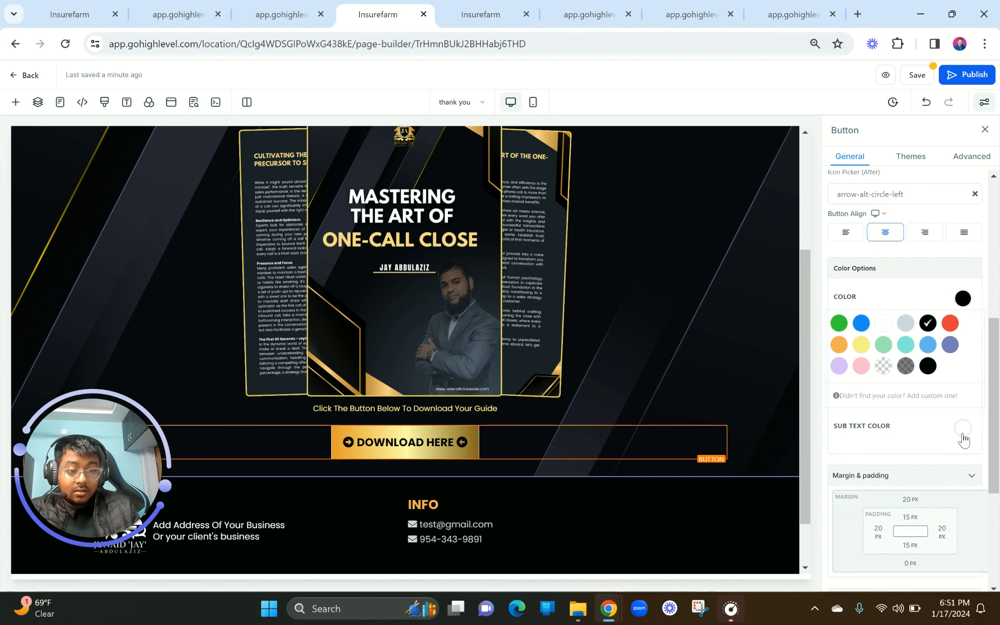
click(960, 430)
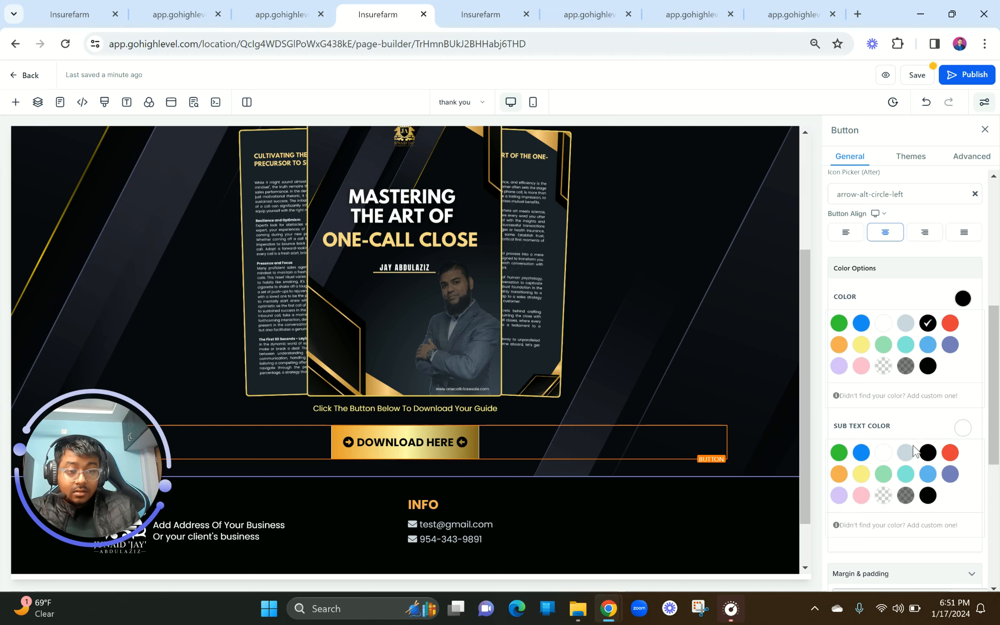
click(928, 453)
scroll(910, 381, up, 3)
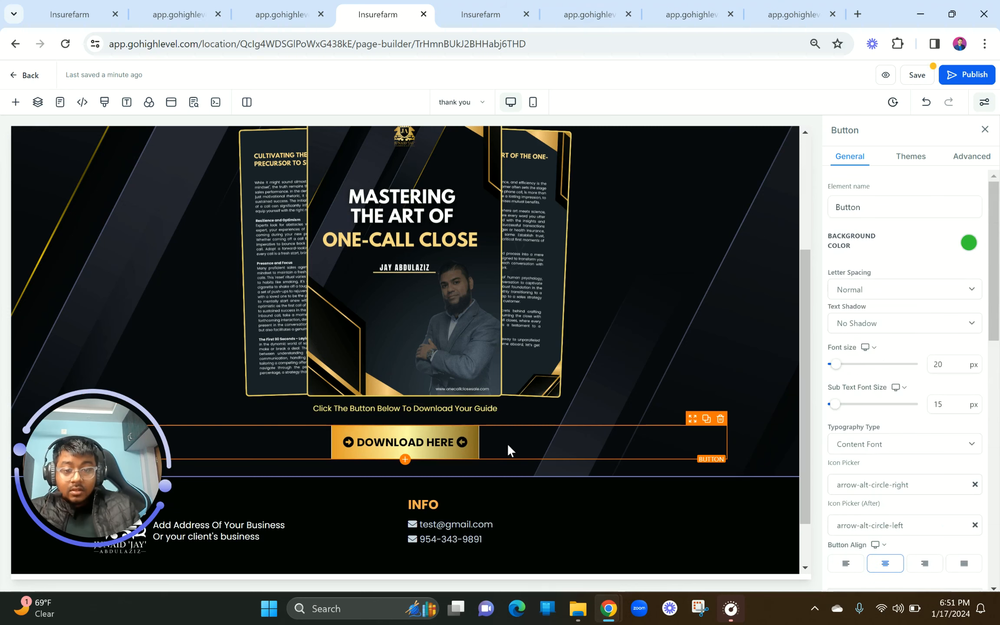
Review the button's margin and padding, and compare the lower part of the page with the reference thank-you page
scroll(968, 424, down, 8)
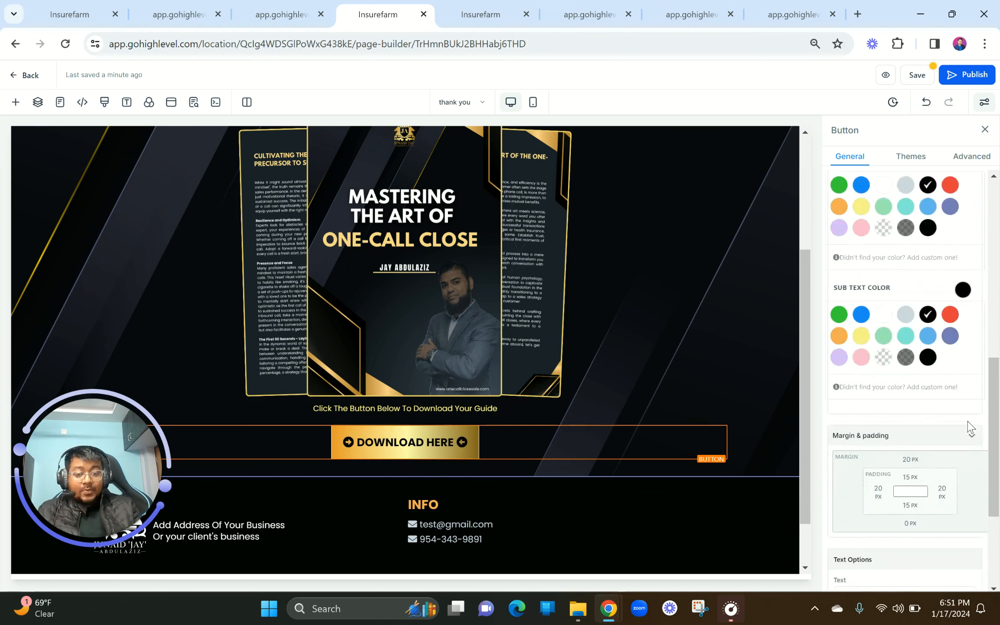
scroll(971, 427, up, 1)
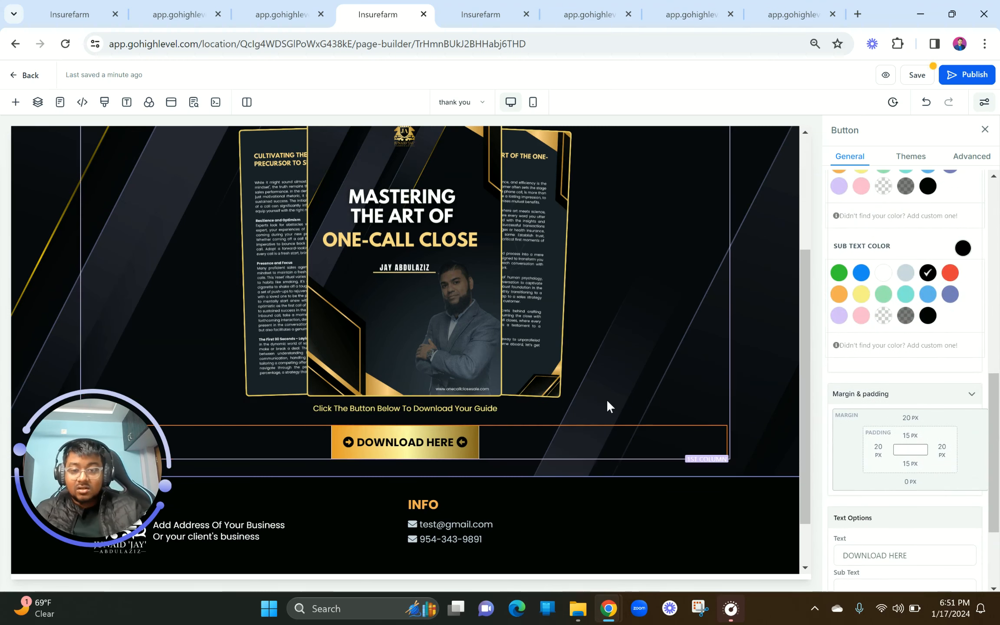
scroll(606, 399, up, 5)
click(310, 6)
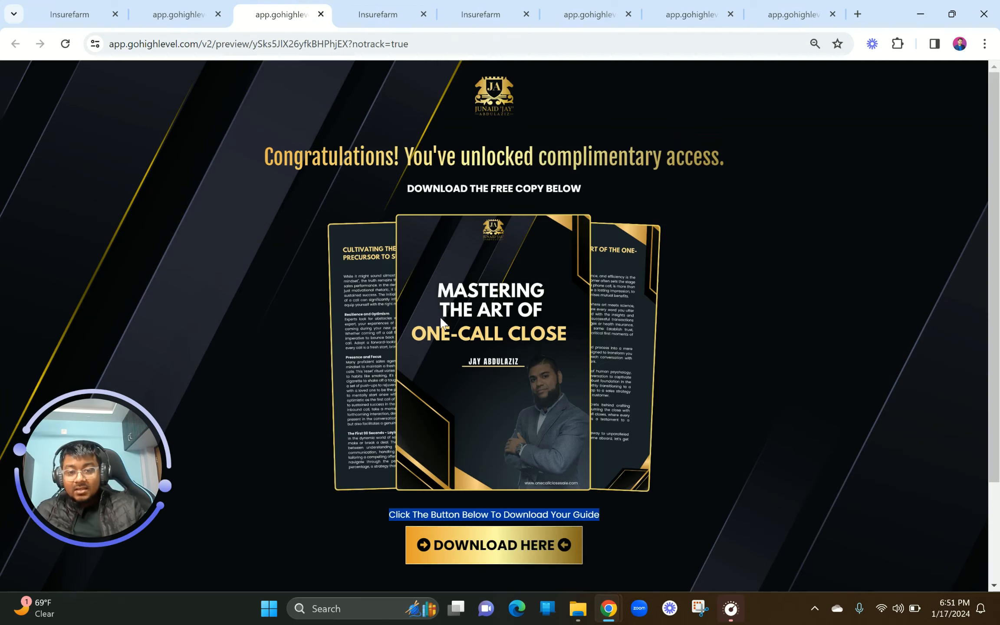
scroll(440, 316, down, 3)
click(378, 14)
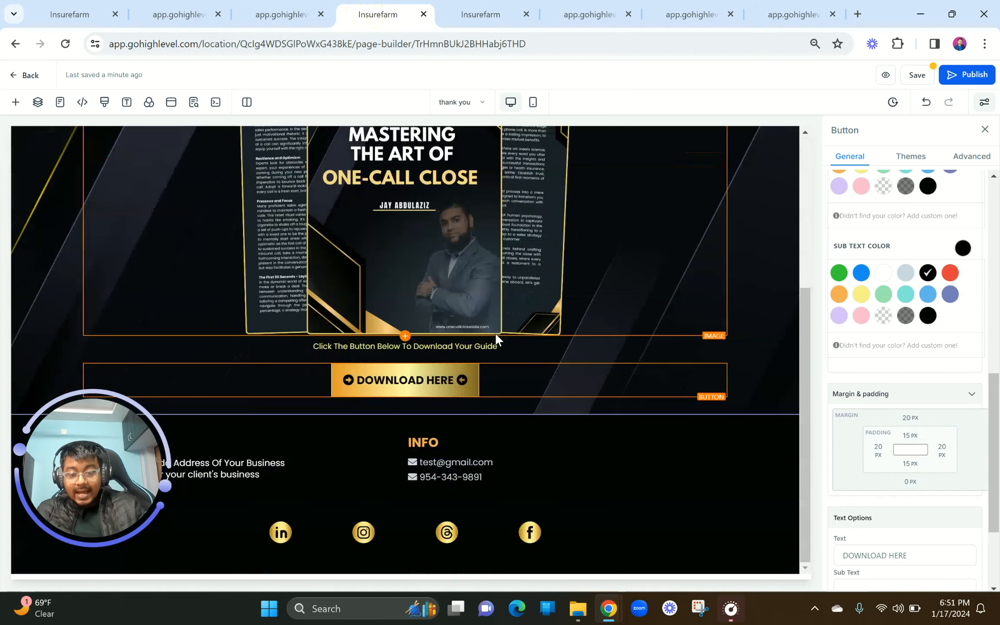
click(256, 10)
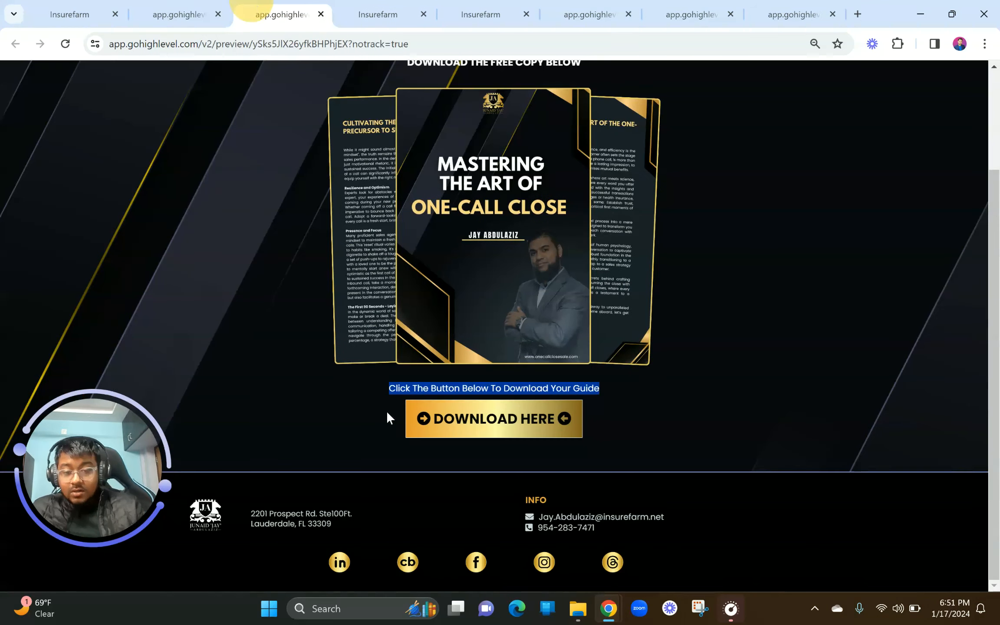
click(377, 14)
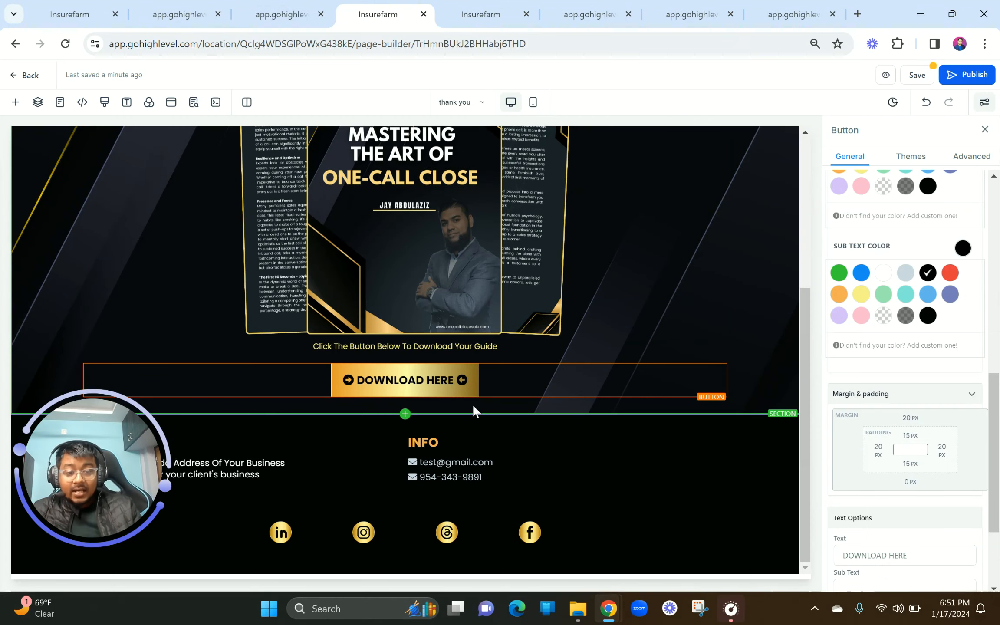
Switch to the mobile layout and set the Congratulations headline's font size to 26 px
scroll(473, 408, up, 5)
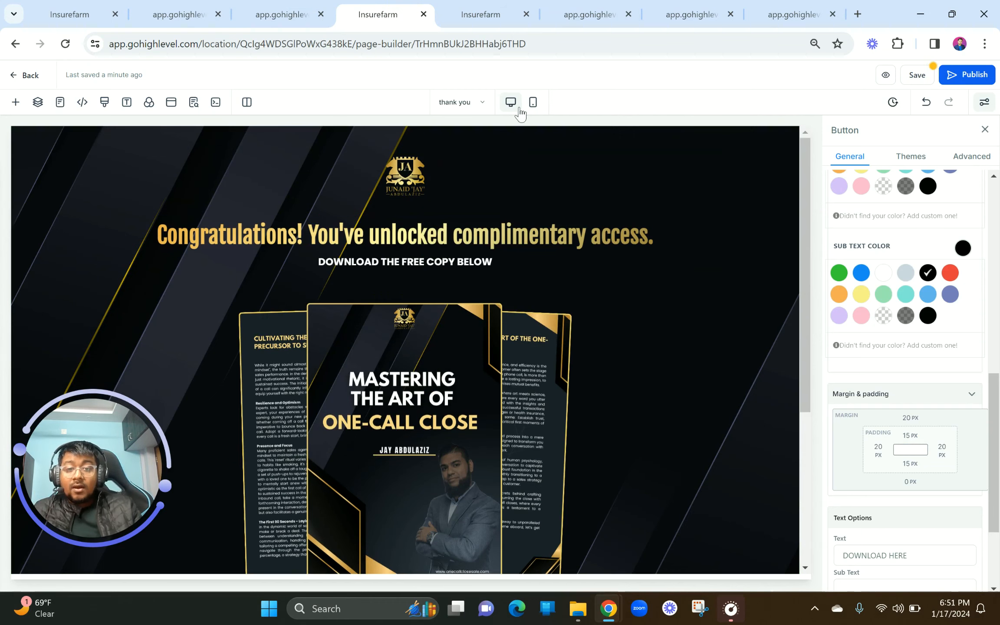
click(533, 102)
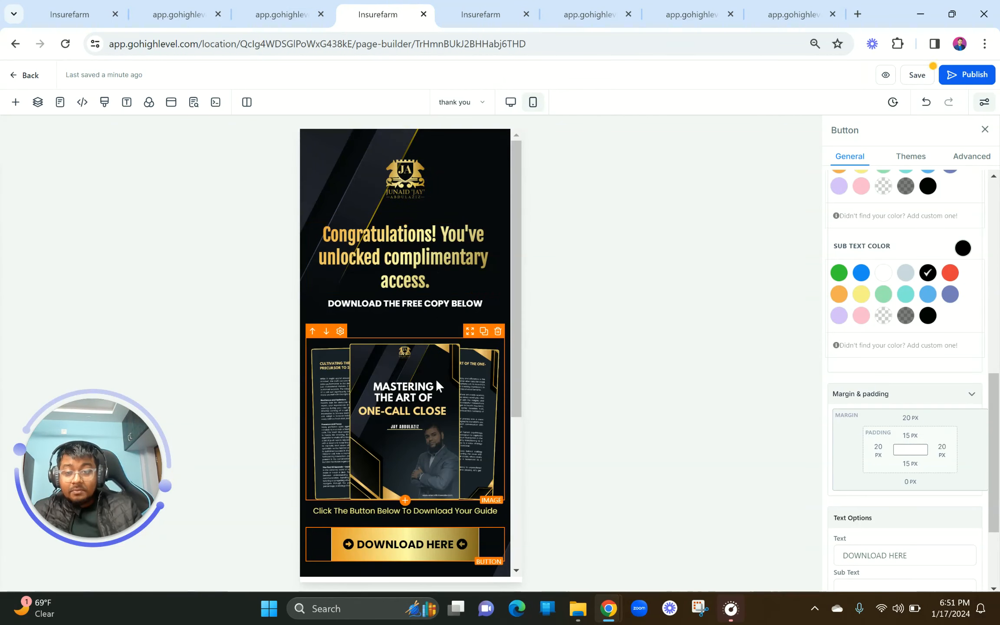
click(430, 256)
scroll(971, 471, up, 5)
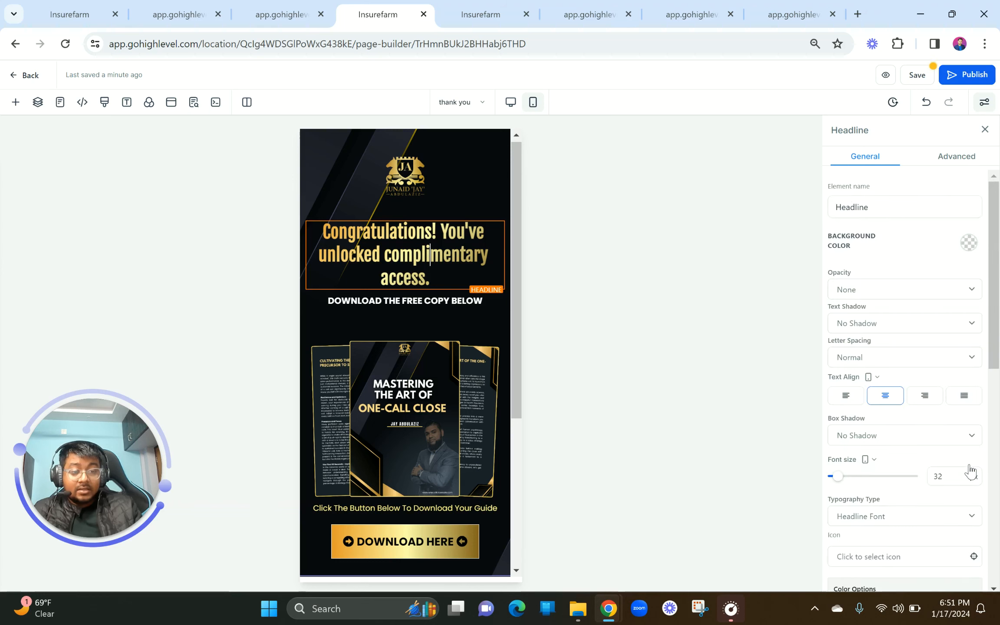
drag(944, 437, 929, 439)
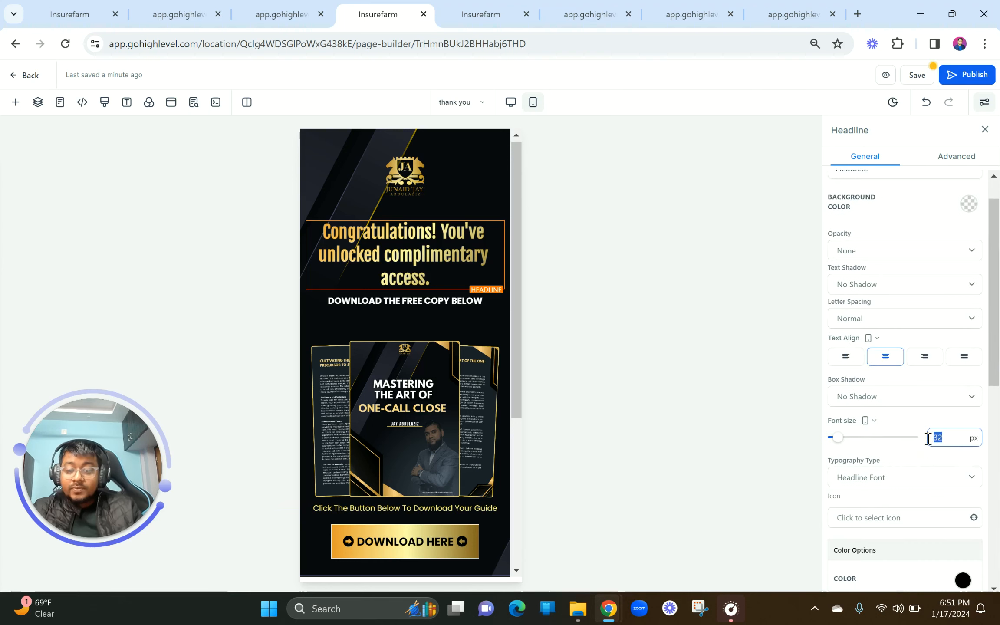
click(704, 424)
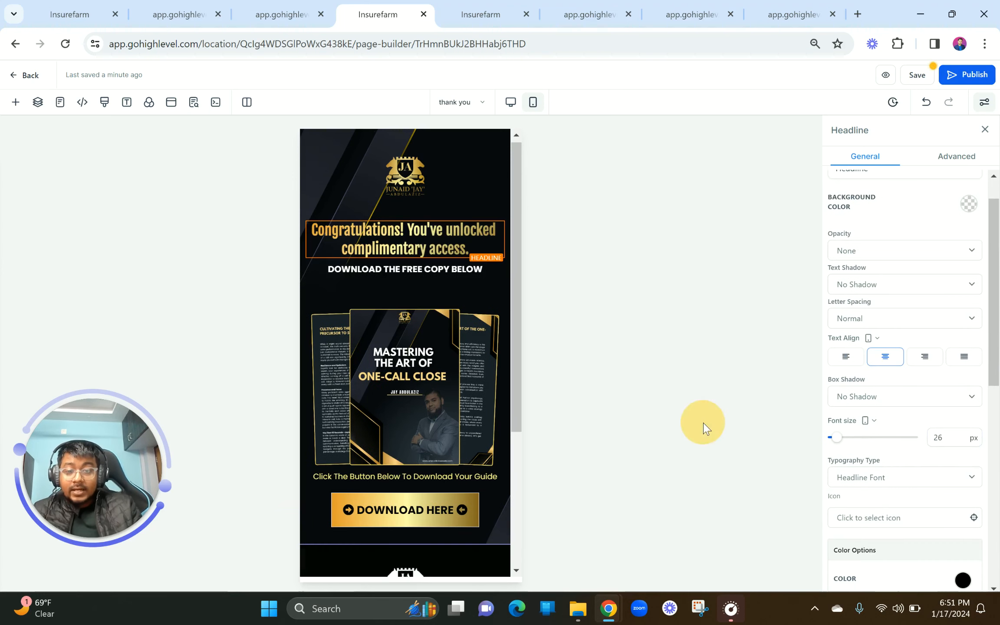
Set the DOWNLOAD HERE button's mobile font size to 17 px
scroll(449, 410, down, 5)
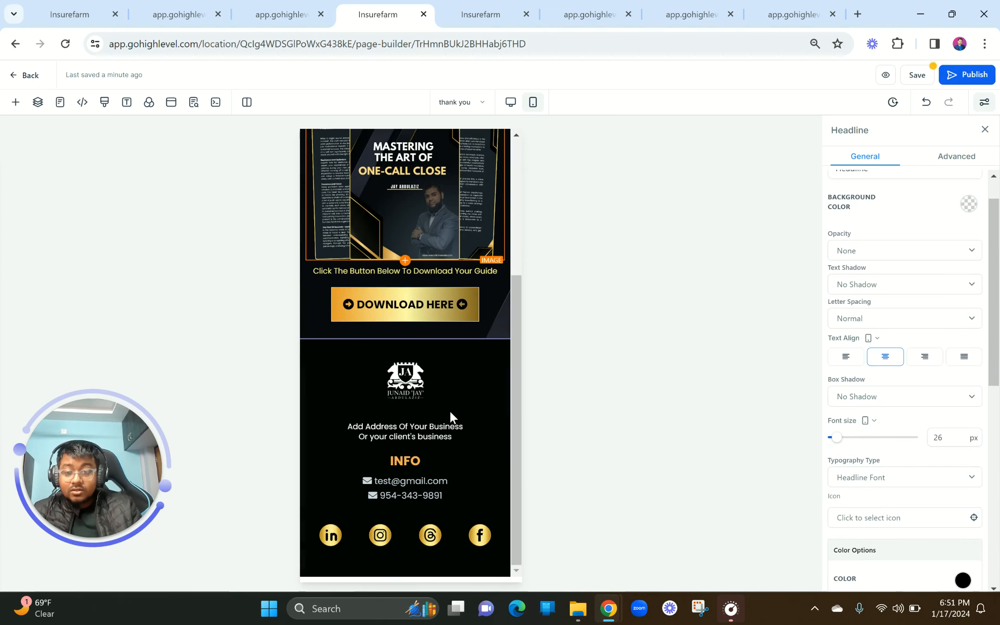
click(428, 304)
double_click(922, 324)
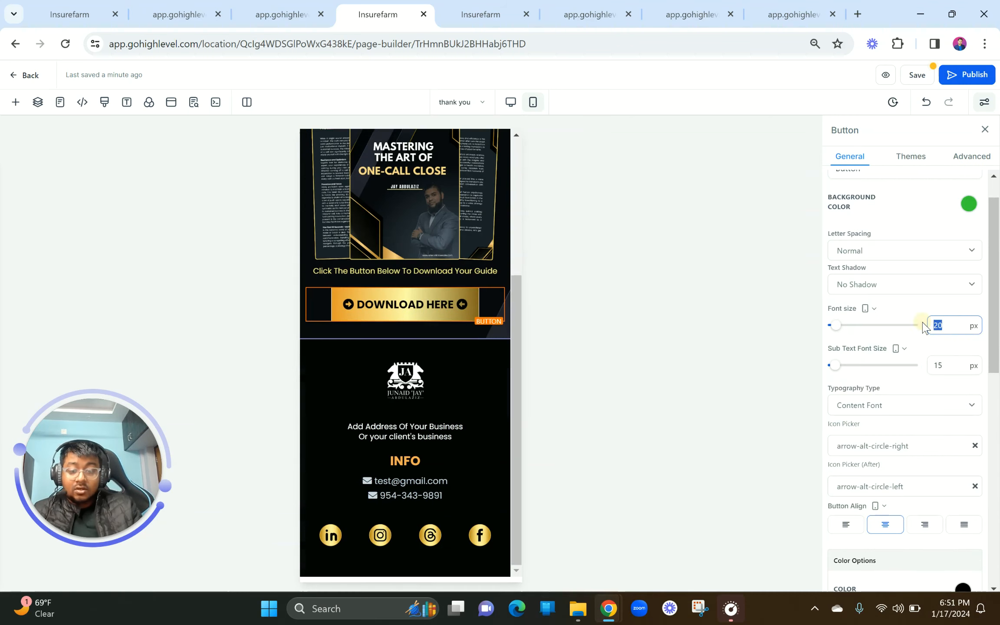
text(17)
key(XF86AudioMute)
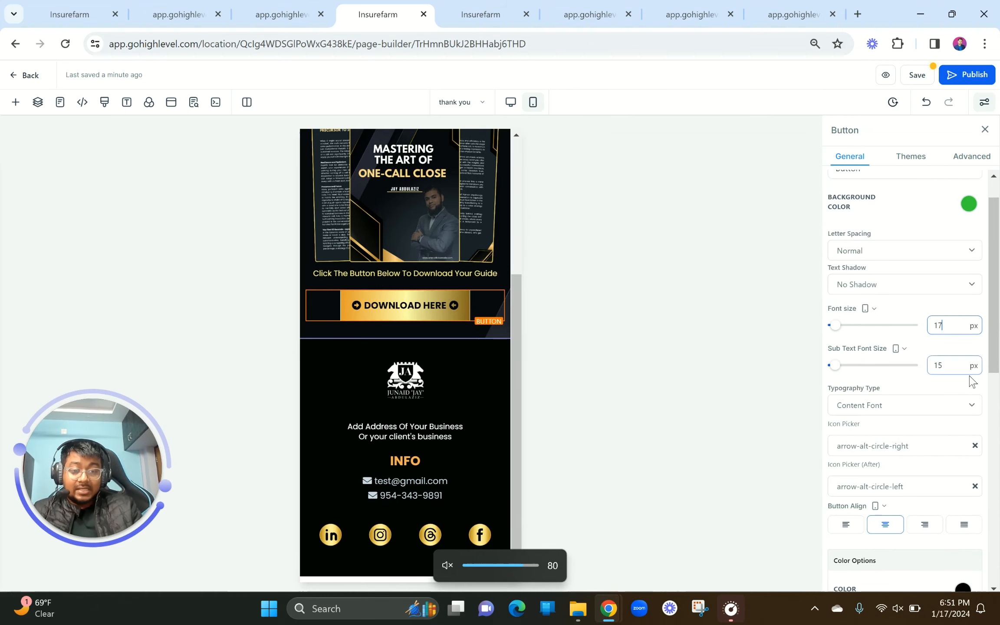
Set the mobile font size of the DOWNLOAD THE FREE COPY BELOW sub-headline to 14 px
scroll(417, 478, up, 5)
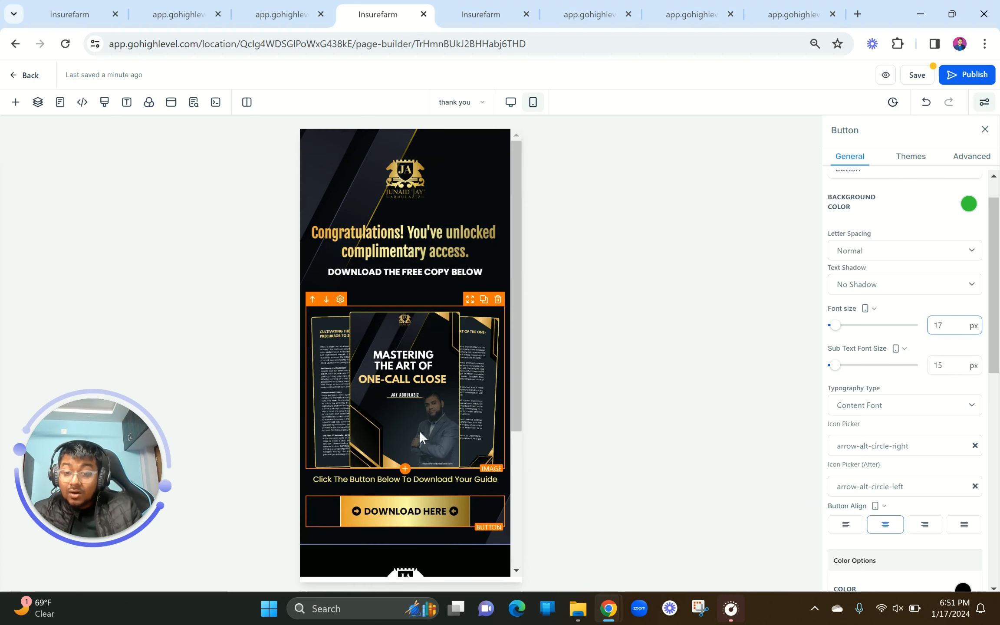
click(404, 271)
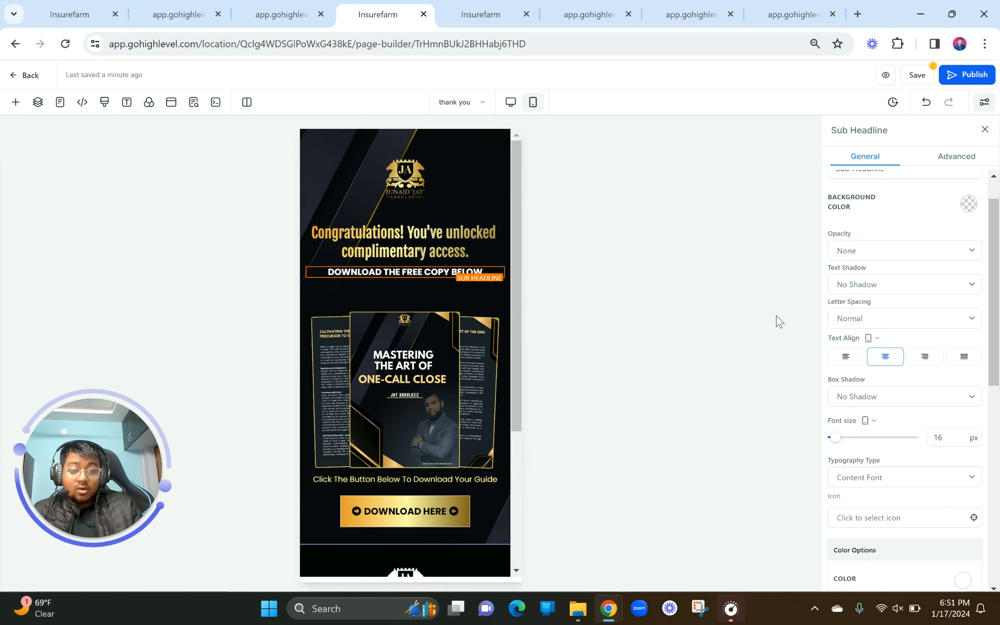
double_click(948, 437)
text(1)
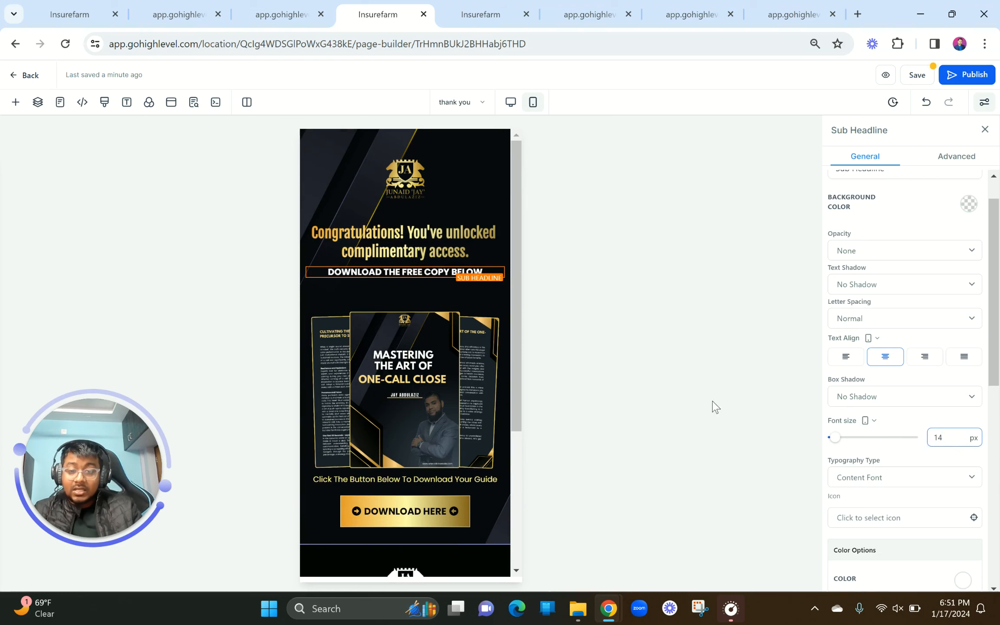
Save the thank-you page and review its full desktop preview
click(418, 361)
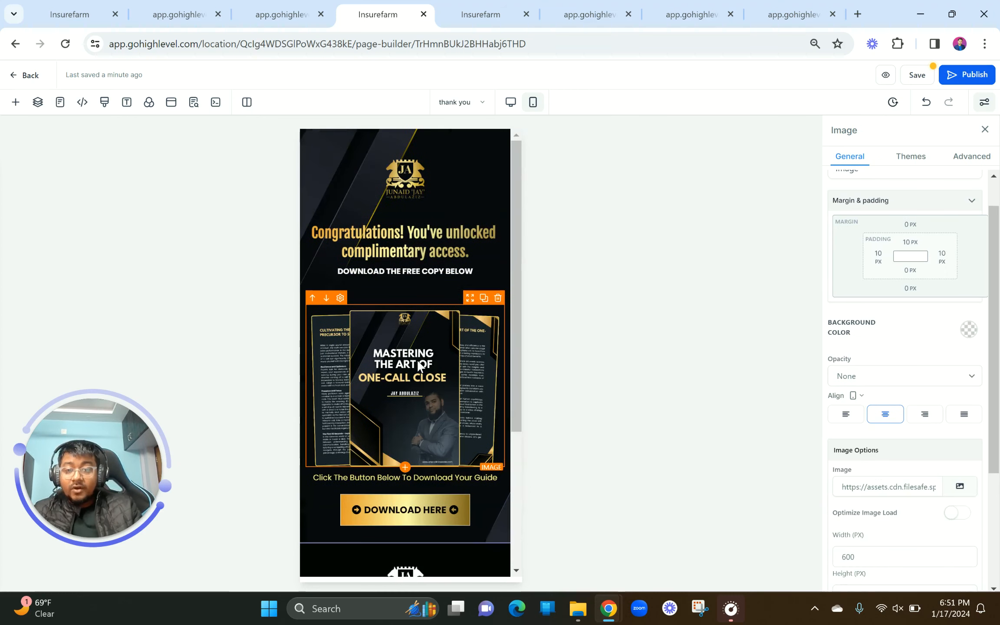
key(ctrl+s)
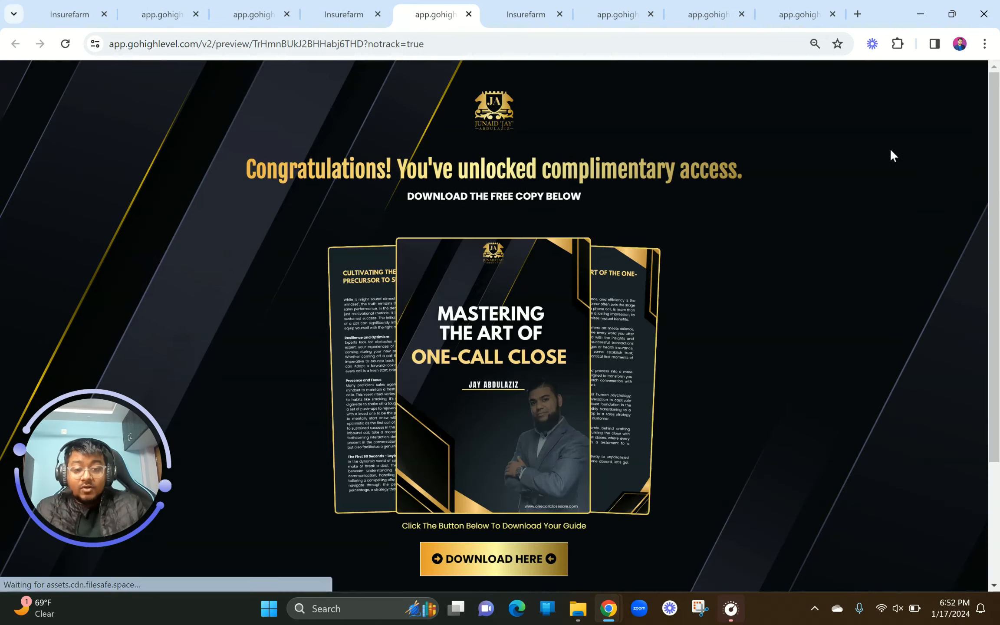
scroll(742, 315, down, 3)
scroll(741, 315, up, 3)
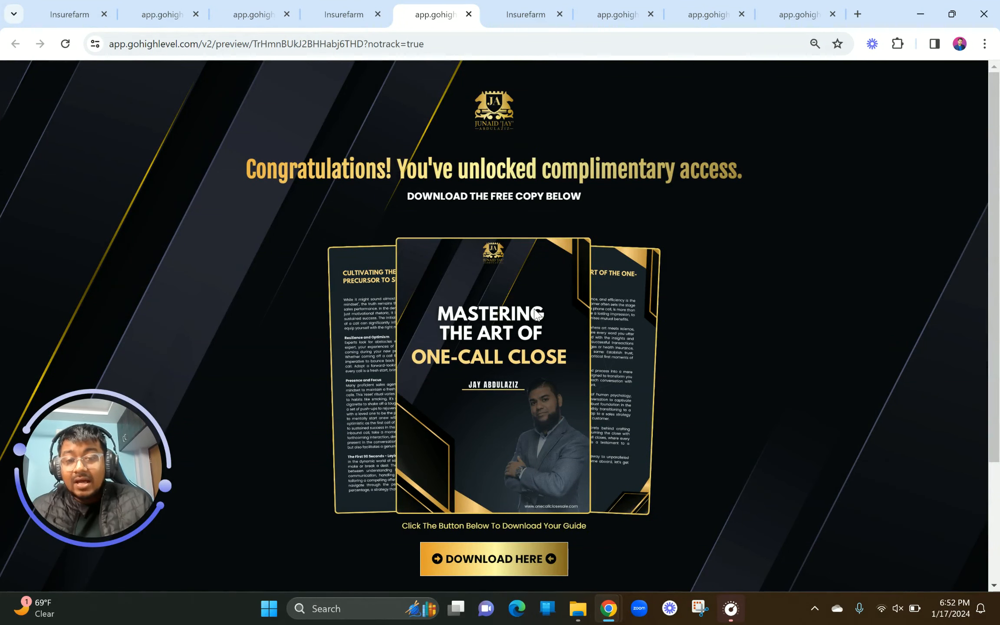
Check the opt-in page preview and its GET FREE ACCESS NOW email popup, along with the funnel's steps
click(345, 7)
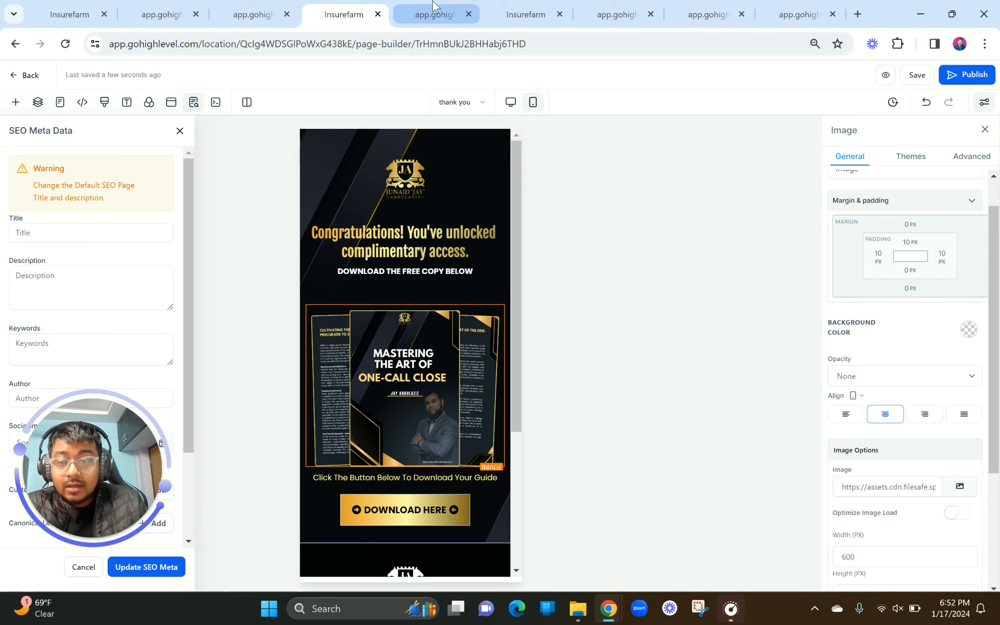
click(279, 5)
key(ctrl+shift+Tab)
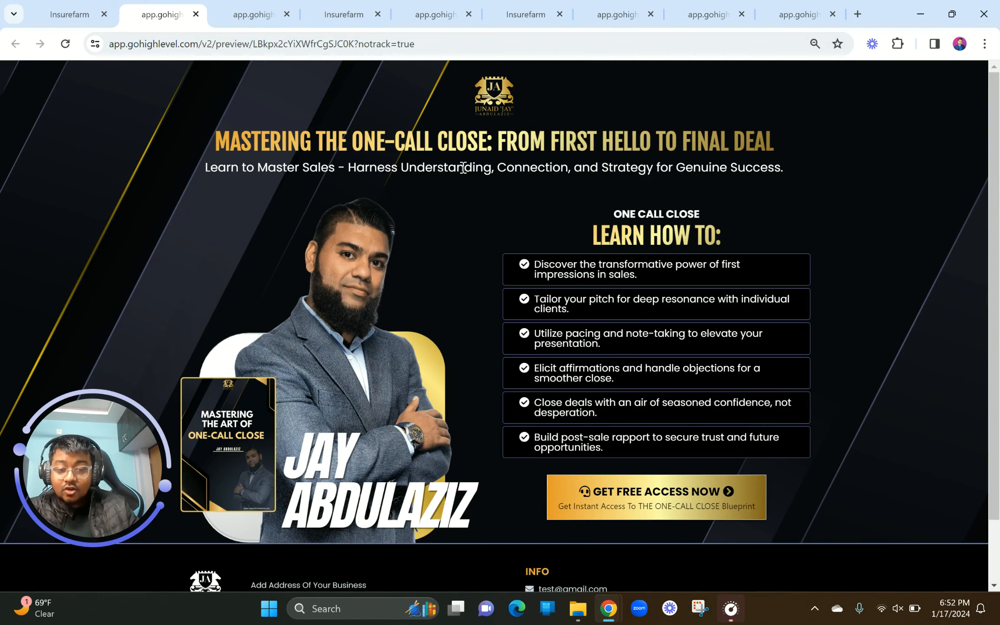
click(652, 494)
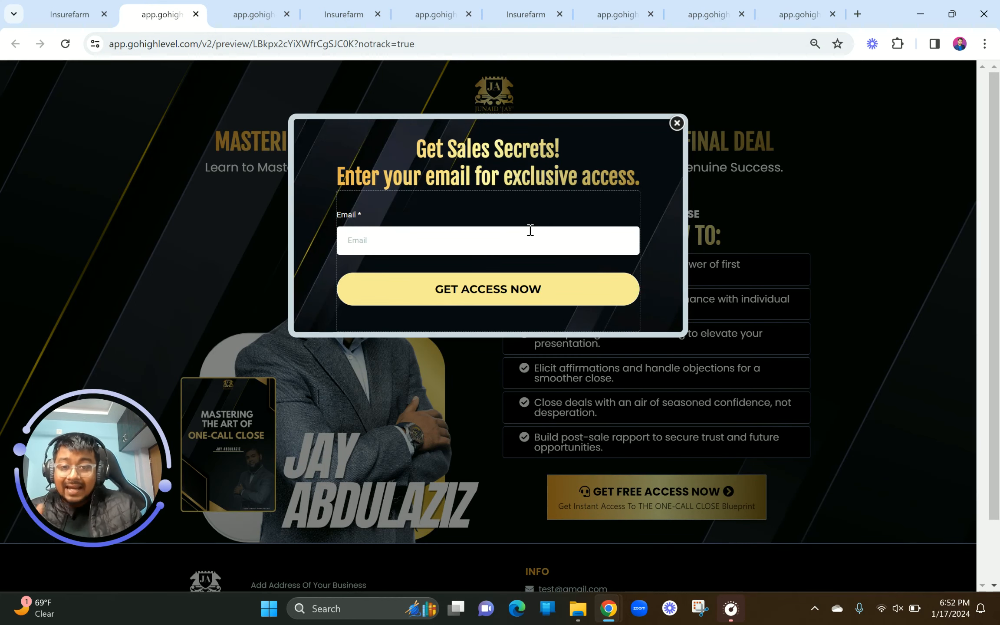
click(69, 11)
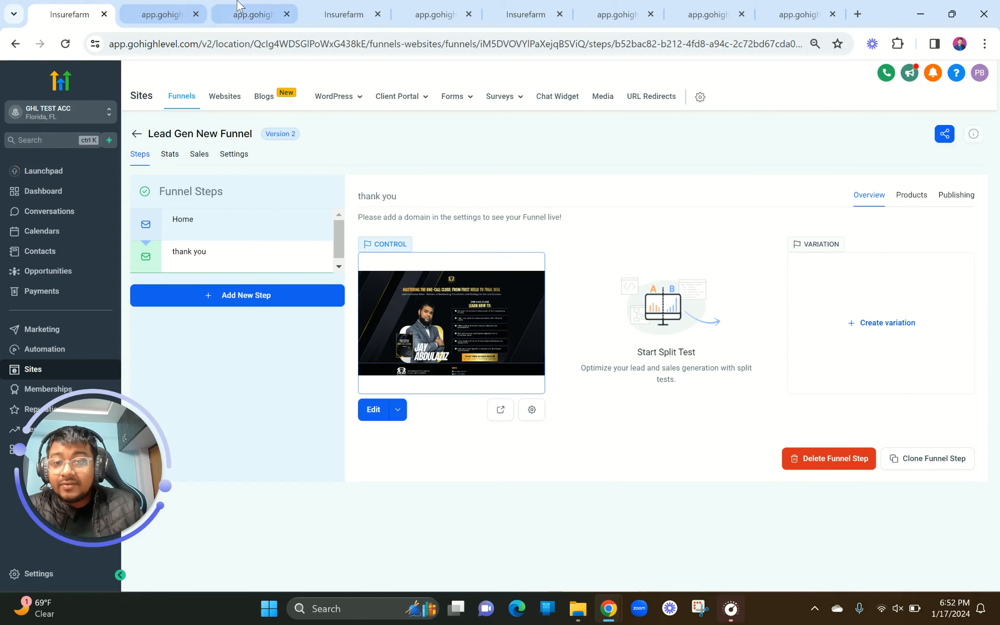
click(252, 11)
click(192, 6)
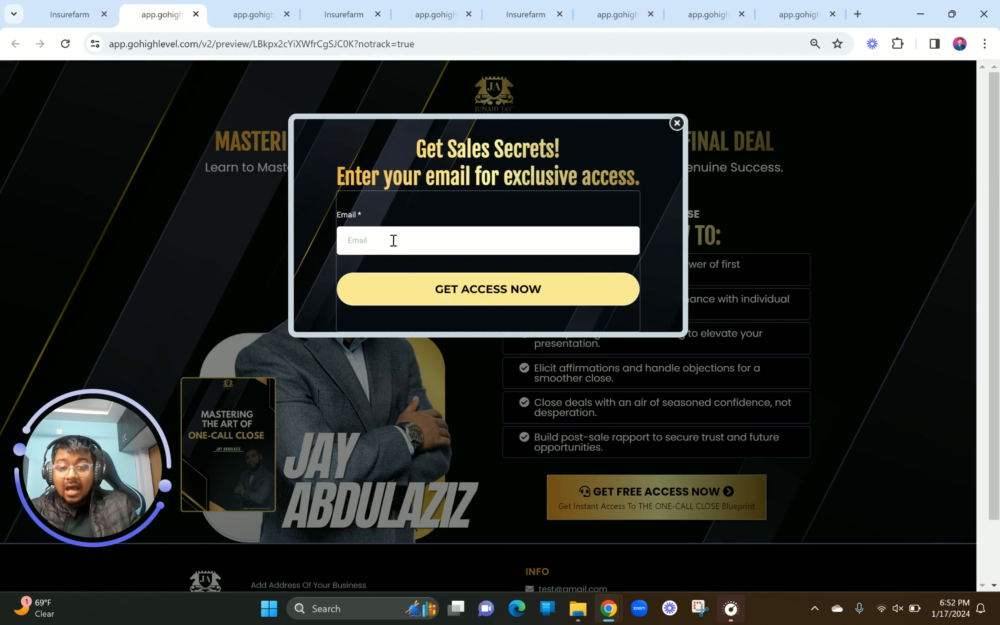
Return to the funnel's site area and create a new form in the form builder
click(87, 6)
mouse_move(462, 102)
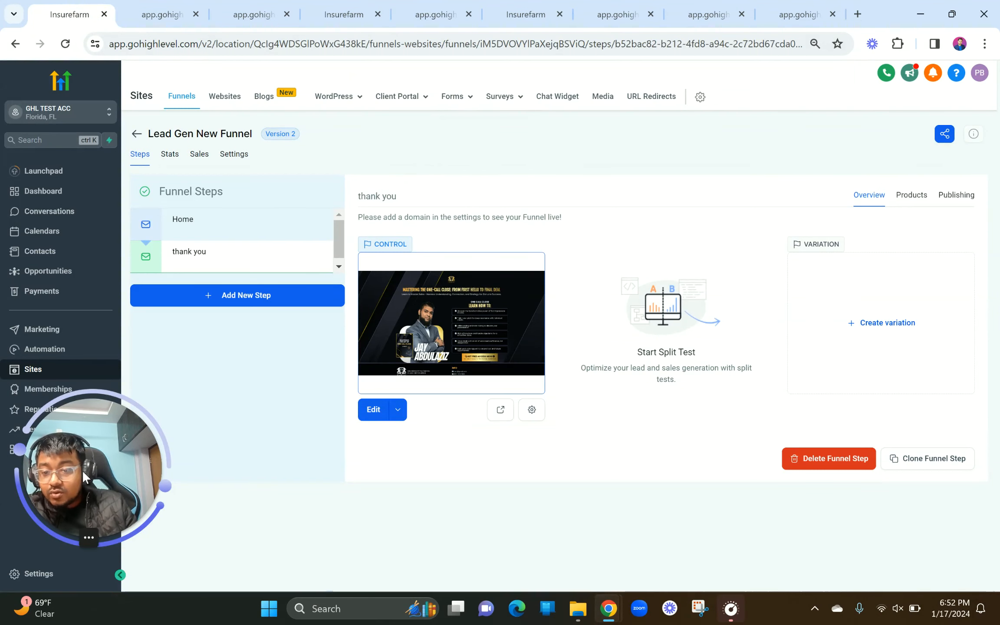
drag(82, 471, 76, 123)
click(21, 487)
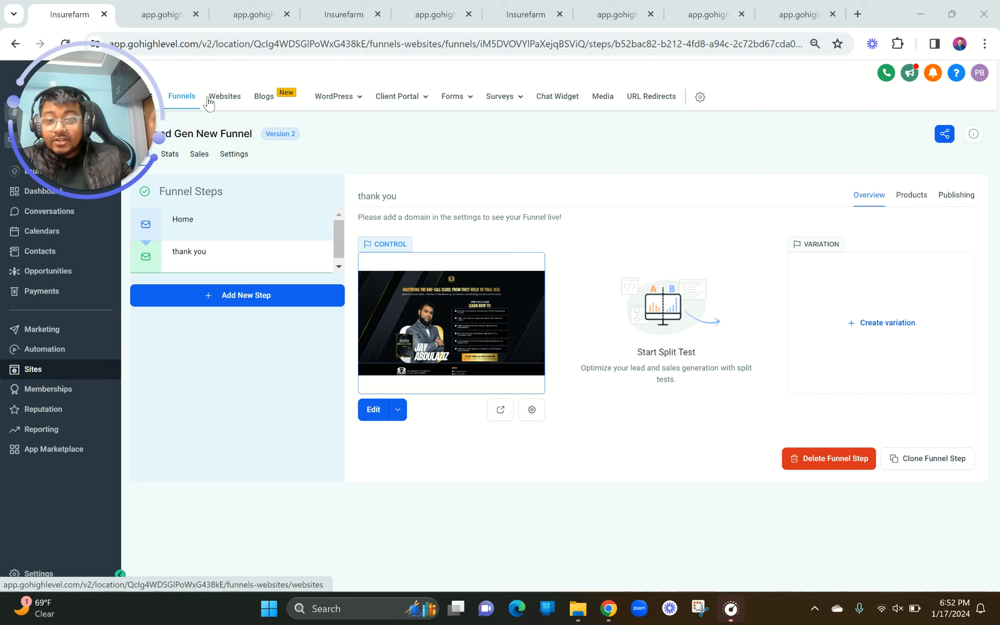
mouse_move(454, 102)
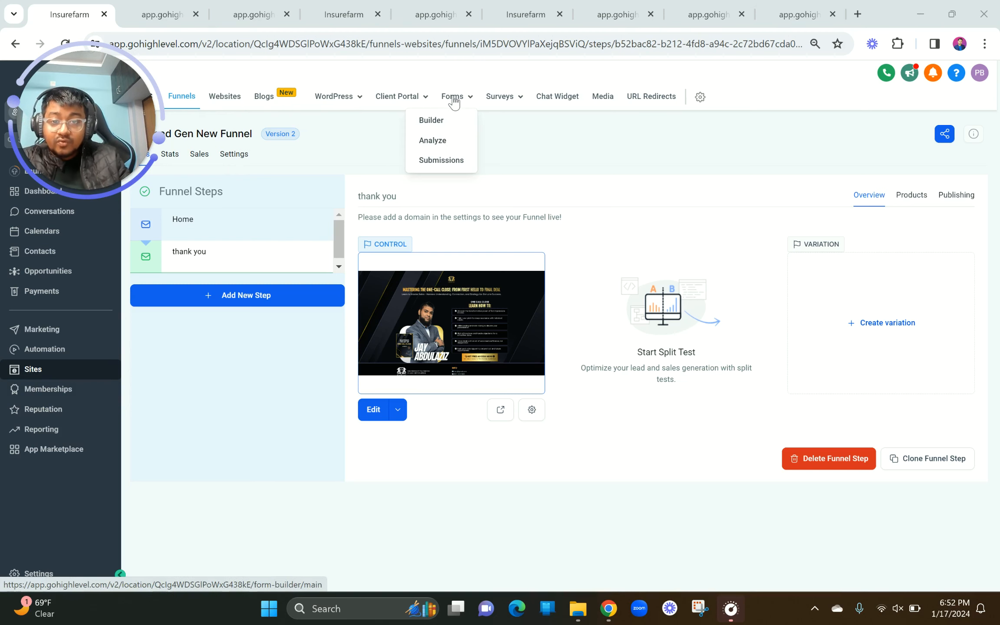
click(434, 126)
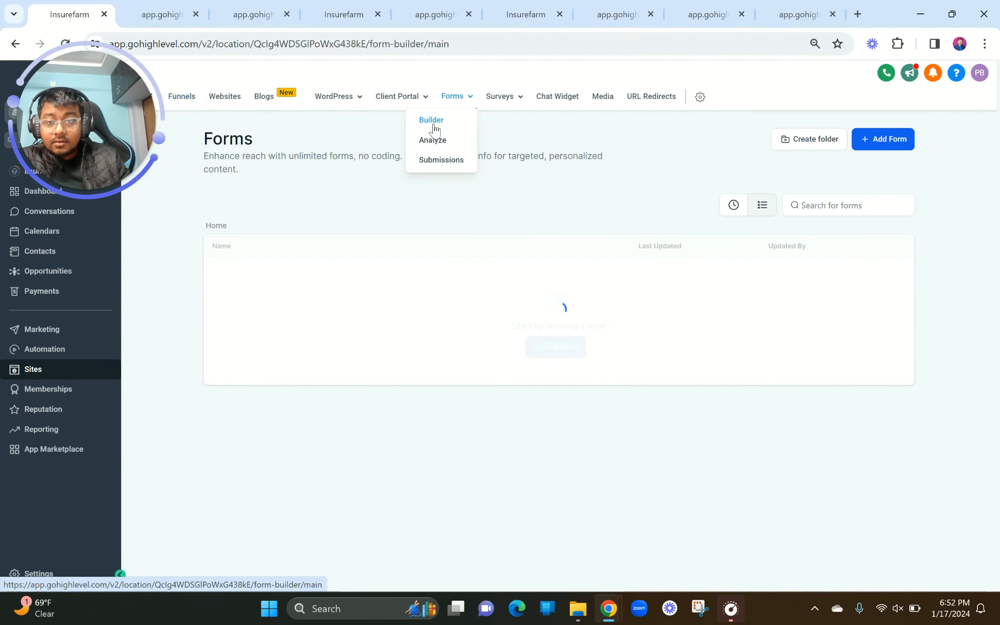
click(880, 136)
click(853, 169)
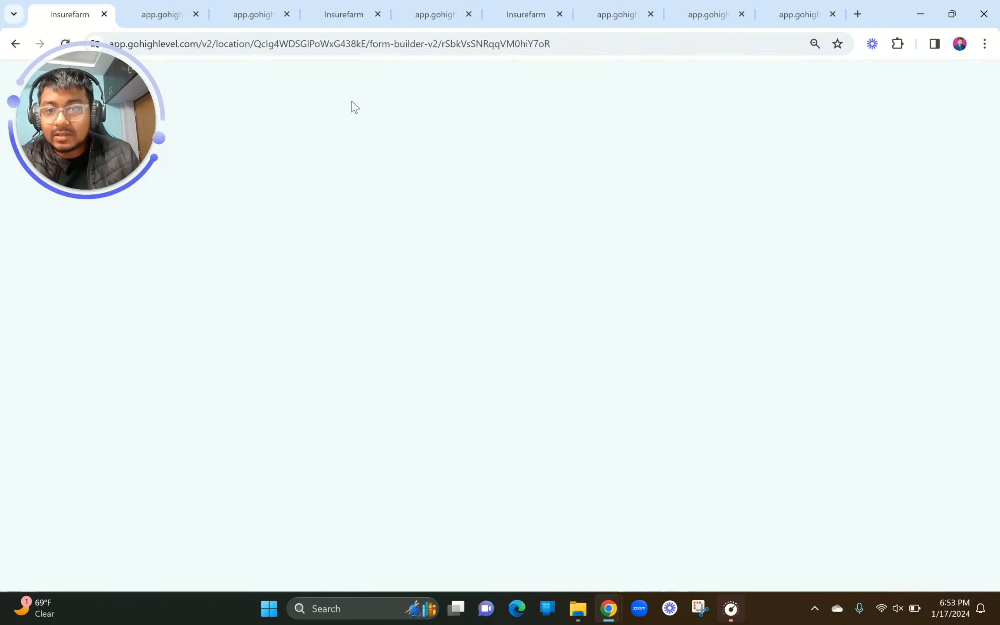
Rename the new form as NEW LEAD GEN FUNNEL FORM
drag(84, 119, 73, 425)
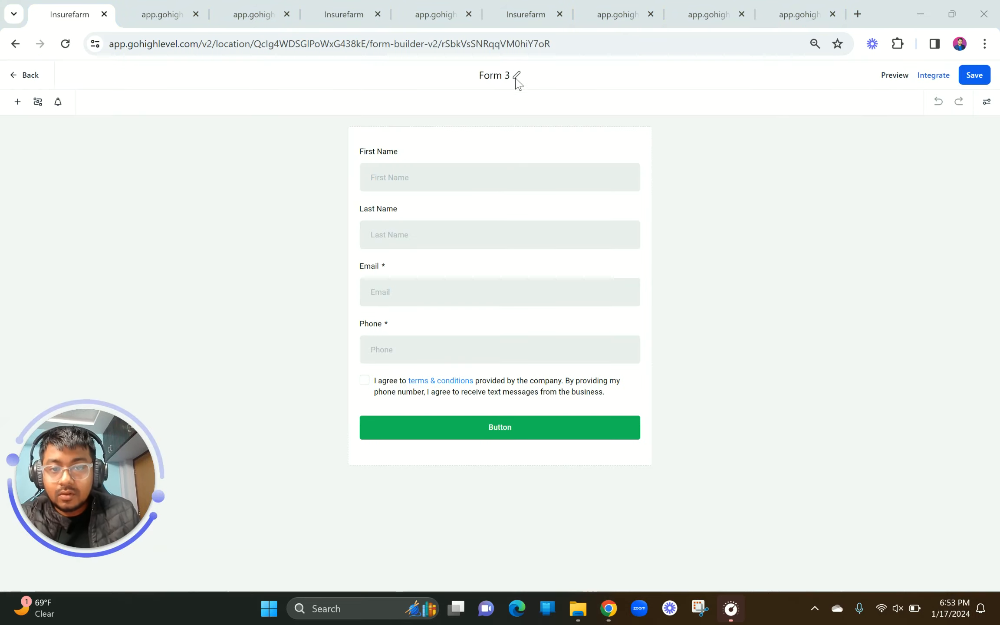
click(502, 74)
click(500, 73)
triple_click(505, 74)
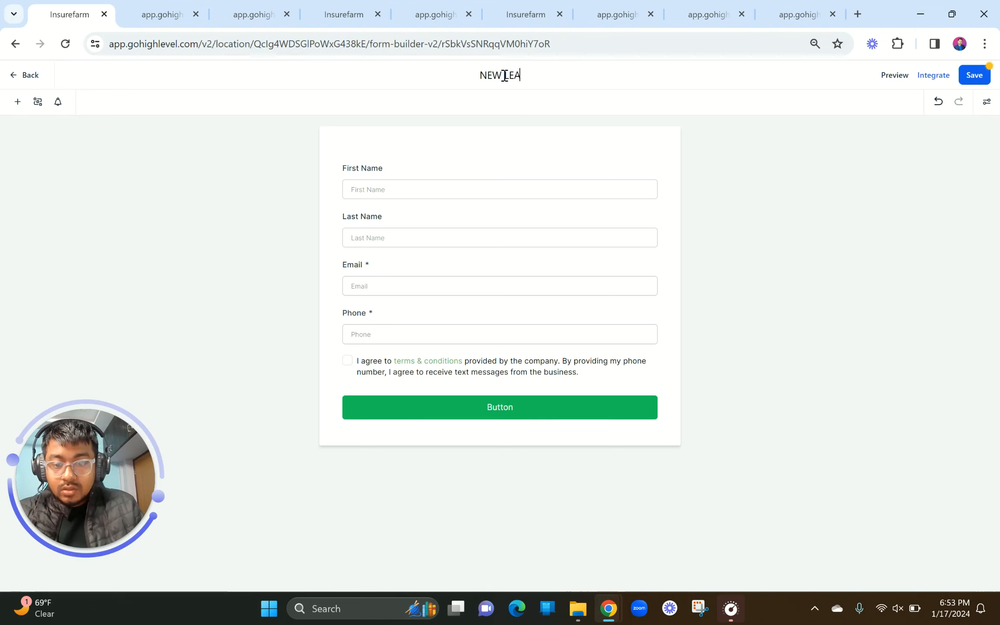
text(NEW LEAD GEN FUNNE)
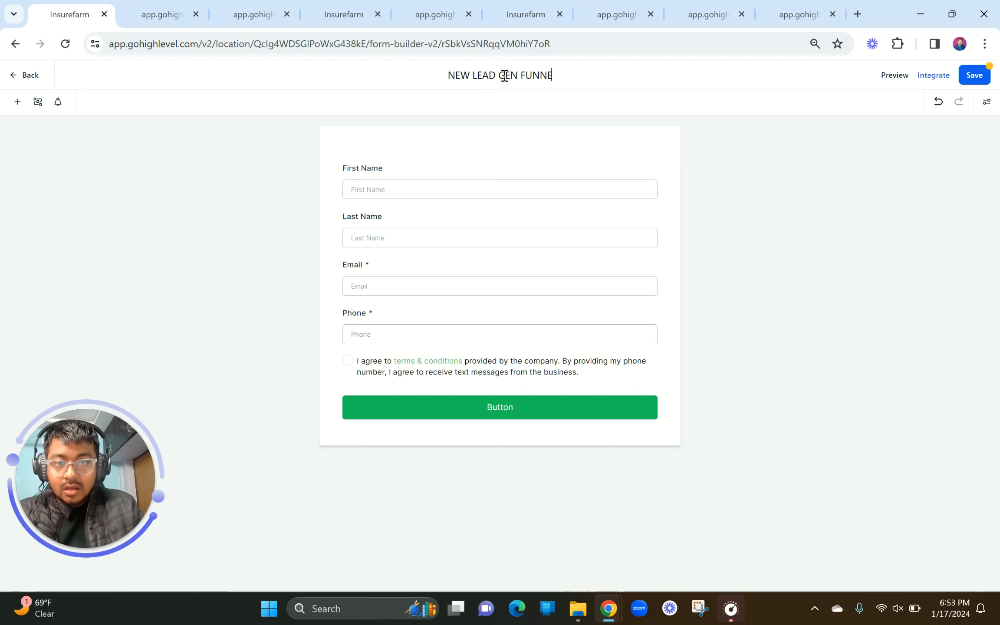
text(L FORM)
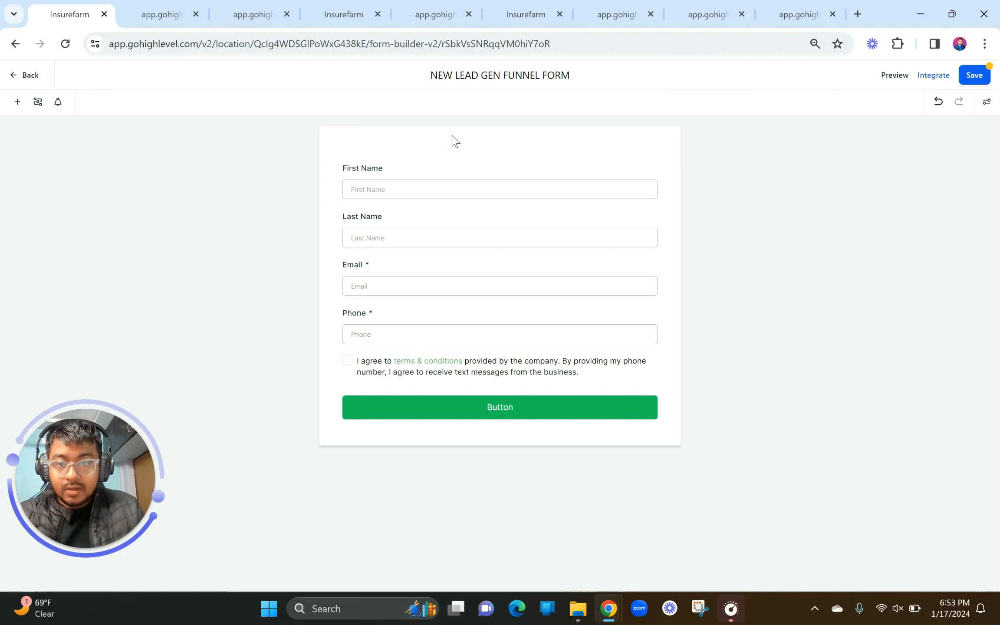
Check the thank-you page's DOWNLOAD HERE link and the opt-in popup's form fields, then return to the form builder
click(418, 171)
click(610, 223)
click(253, 14)
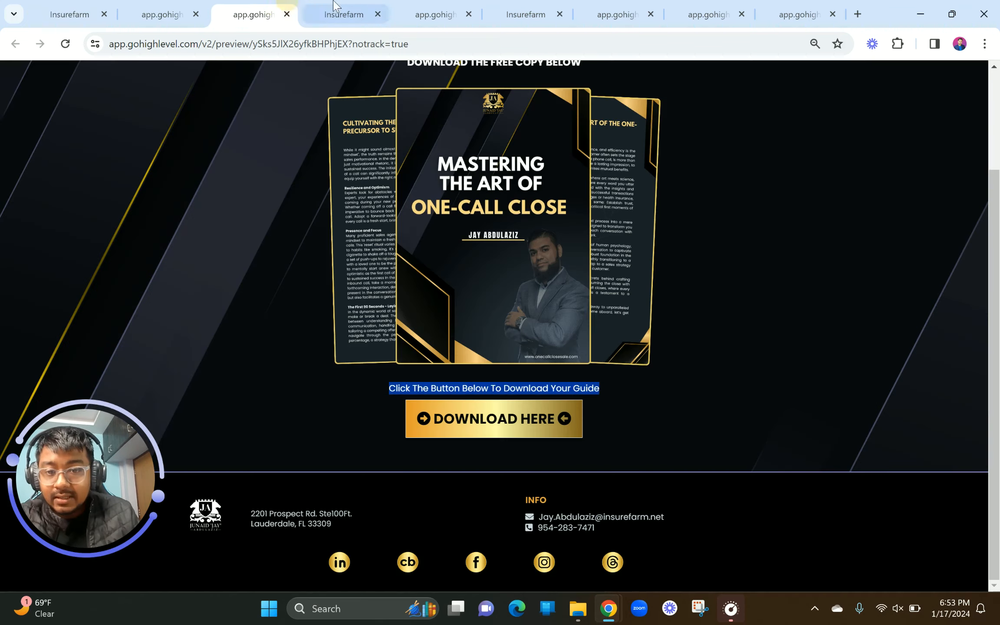
click(463, 432)
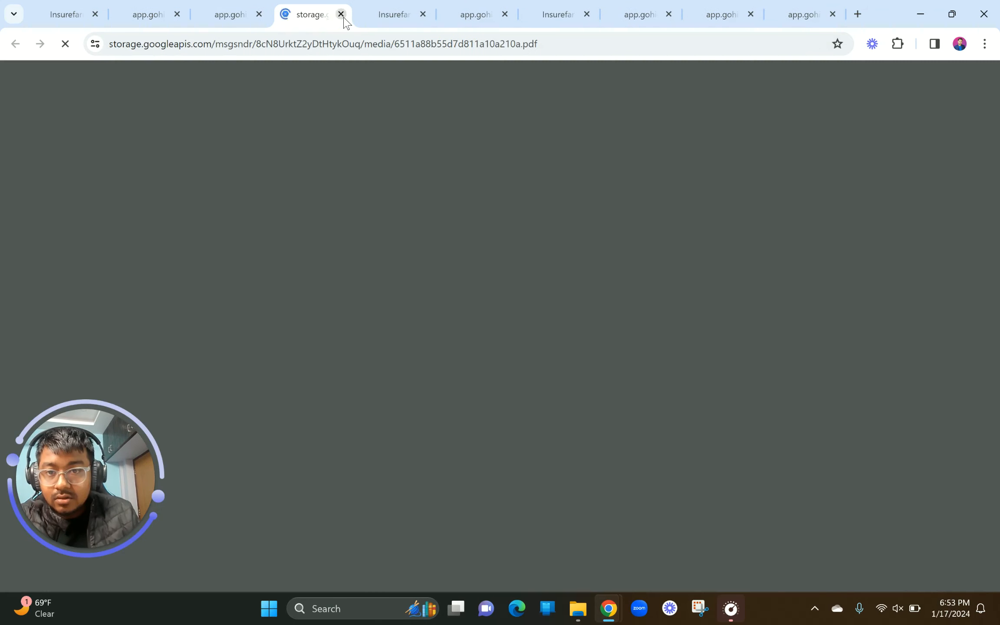
click(341, 15)
click(155, 15)
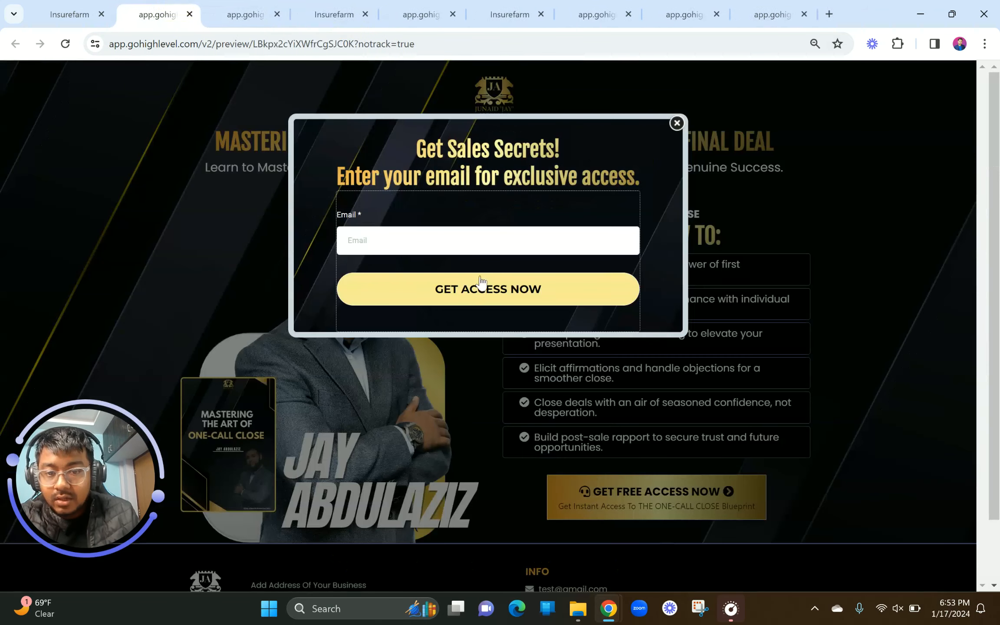
click(69, 14)
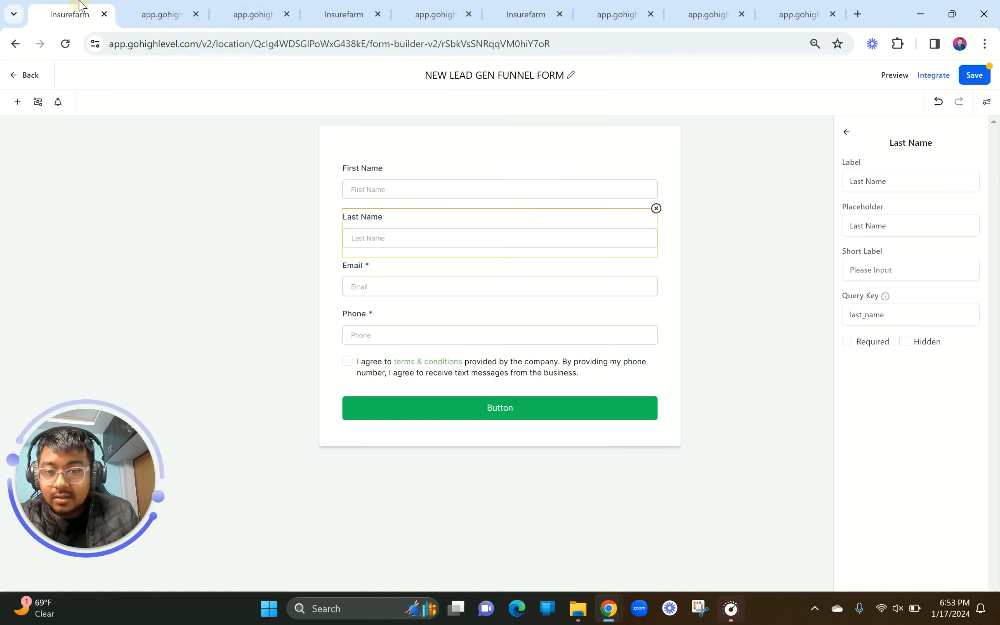
Delete the First Name, Last Name, Phone and terms & conditions fields from the form, keeping only Email and the button
click(633, 174)
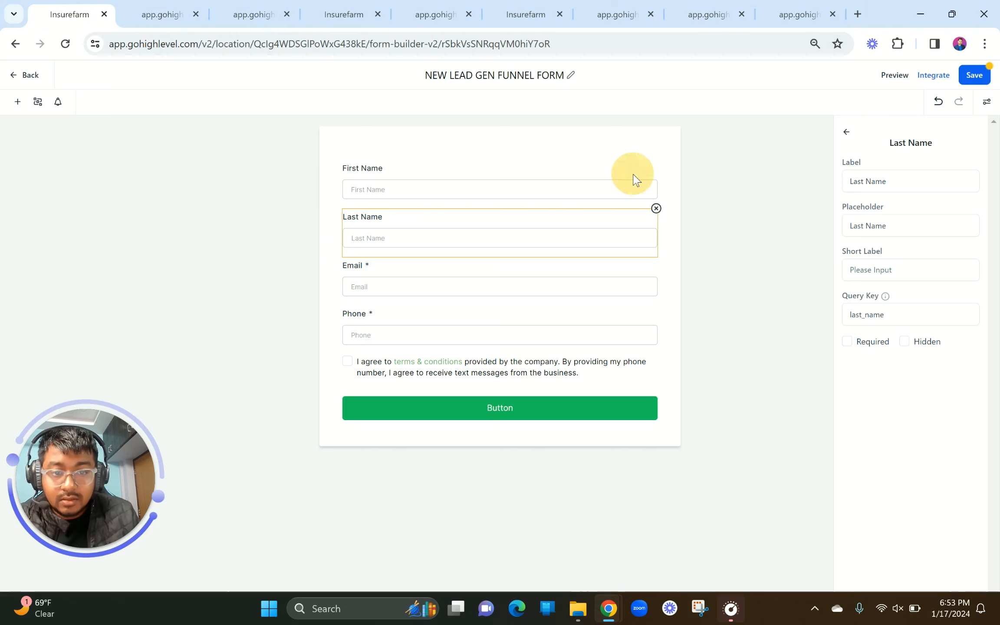
click(656, 161)
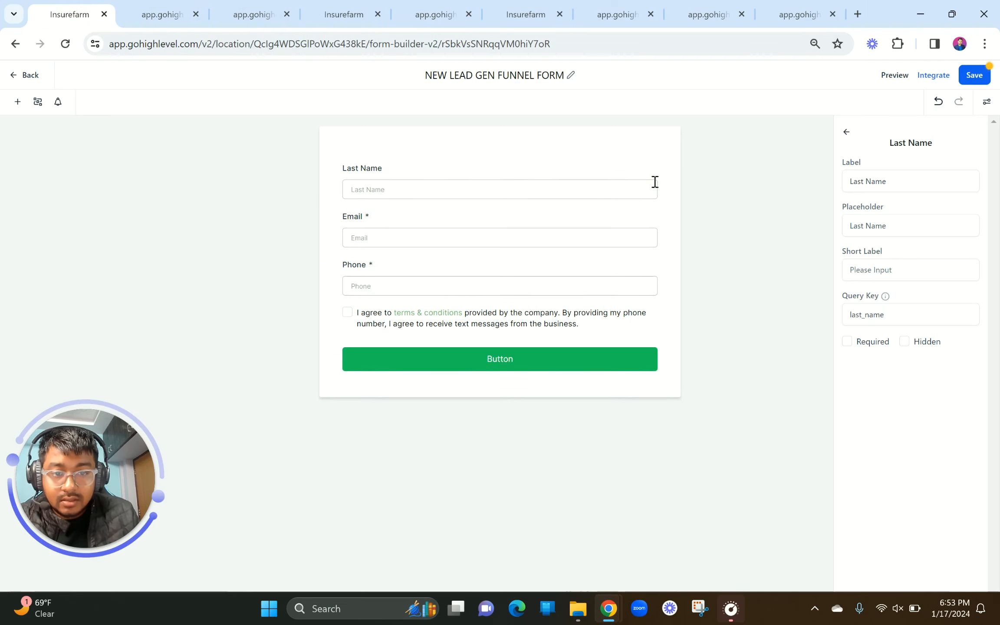
click(654, 182)
click(655, 161)
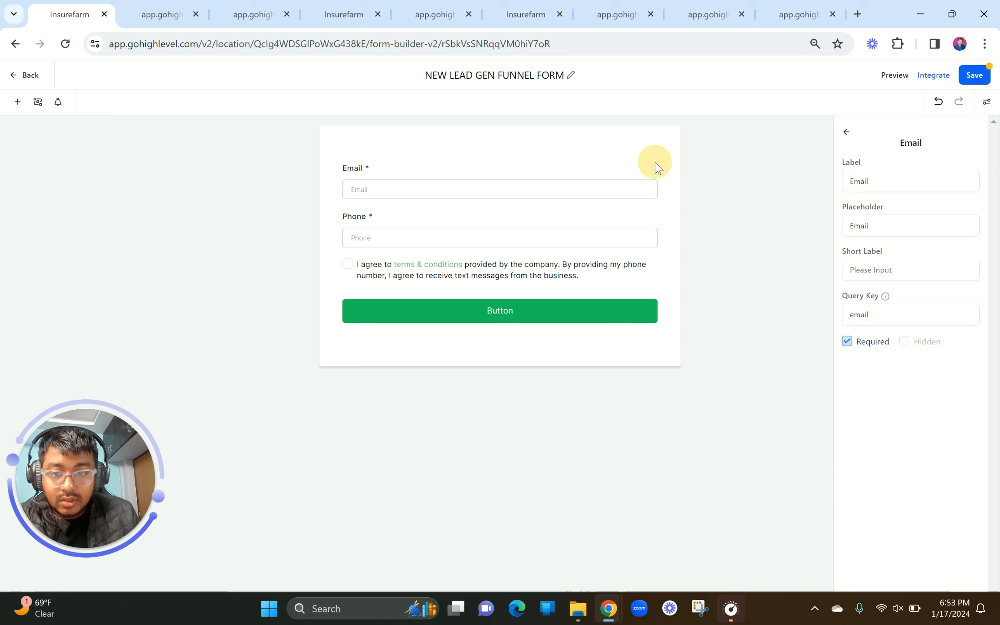
click(629, 226)
click(656, 209)
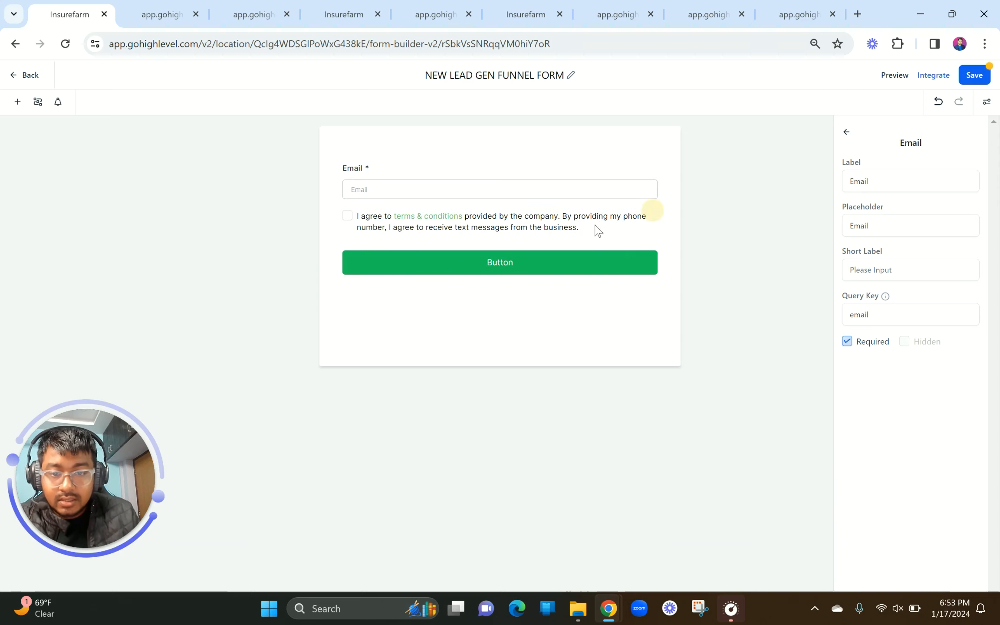
click(628, 215)
click(656, 209)
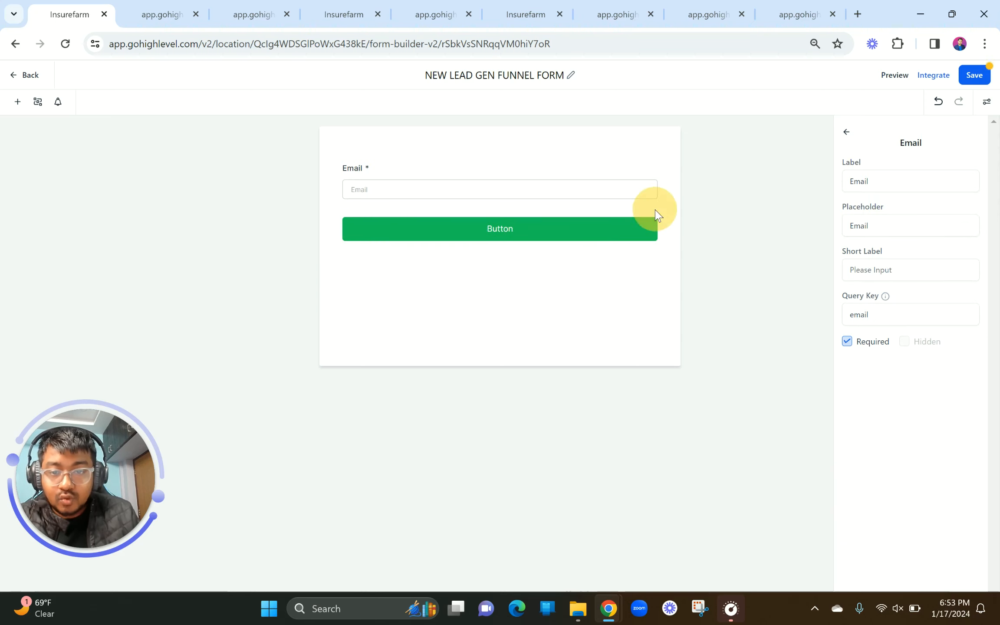
Compare the form's Email field and button with those in the opt-in popup preview
click(520, 227)
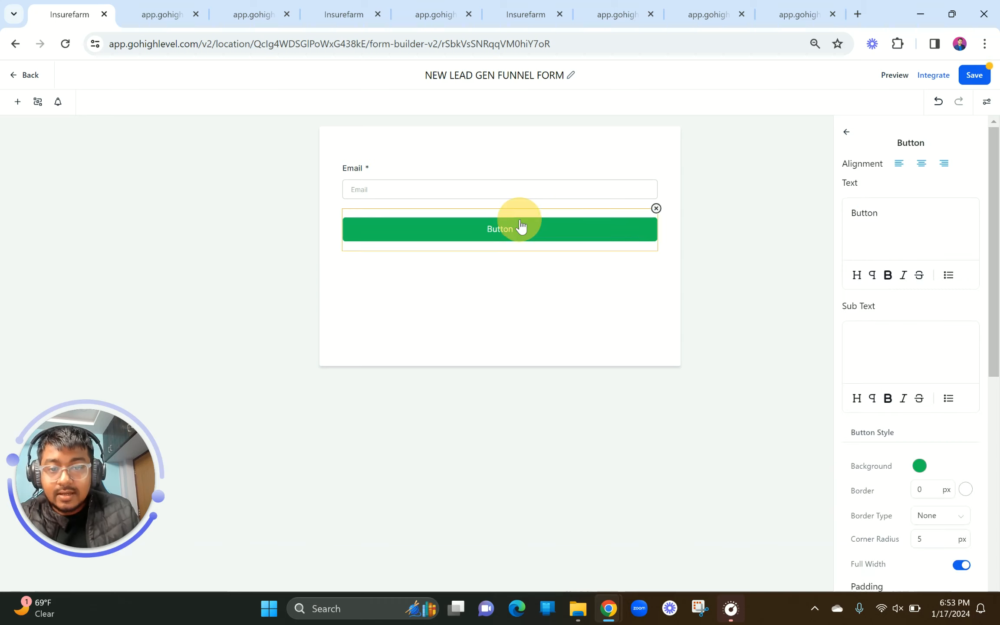
click(452, 188)
click(473, 239)
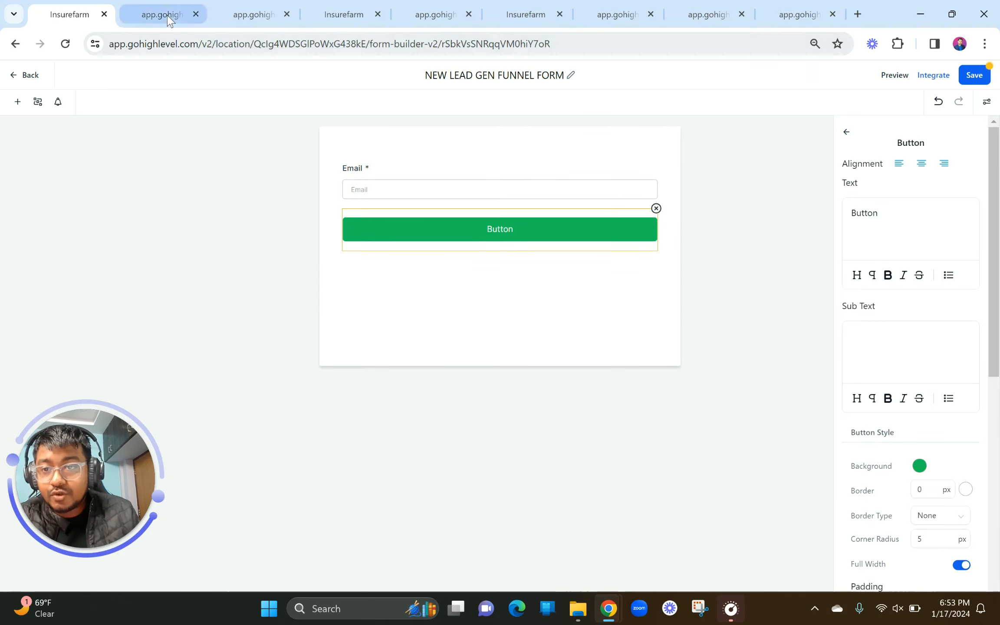
click(169, 18)
click(85, 16)
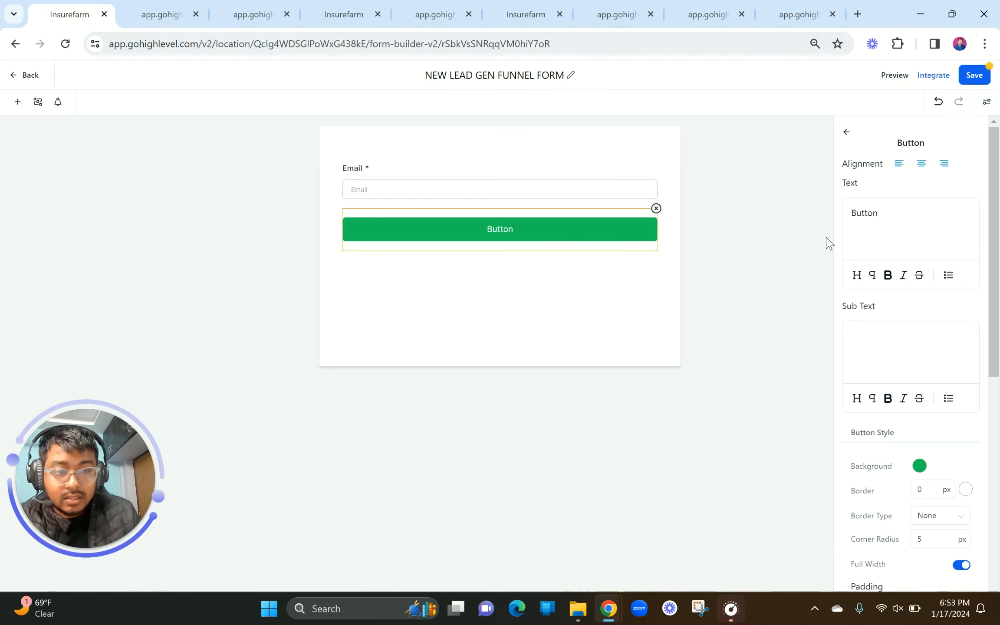
click(611, 241)
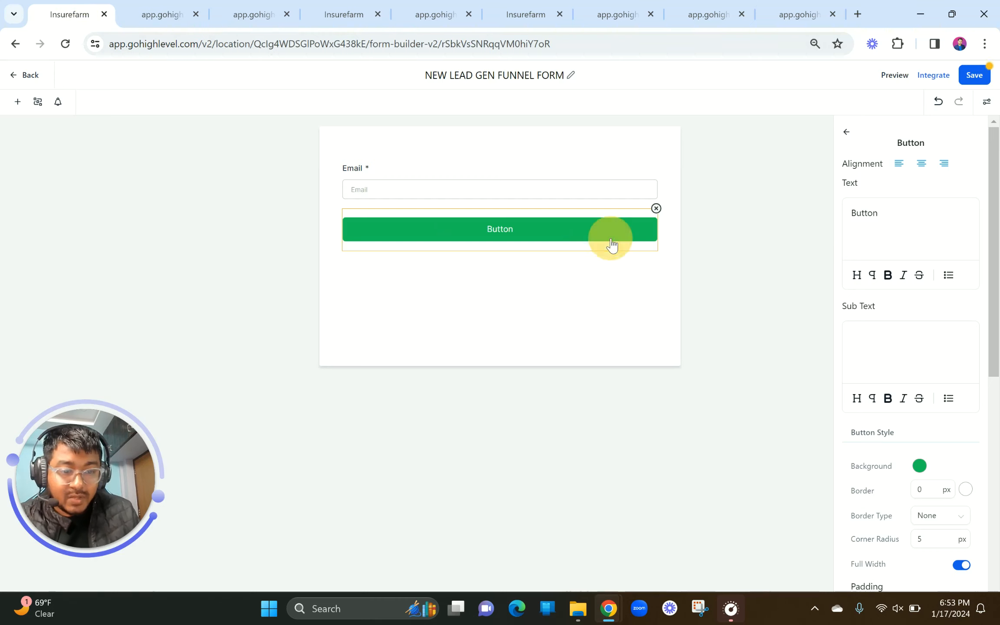
Try a light yellow background colour on the form's button
click(920, 465)
click(880, 413)
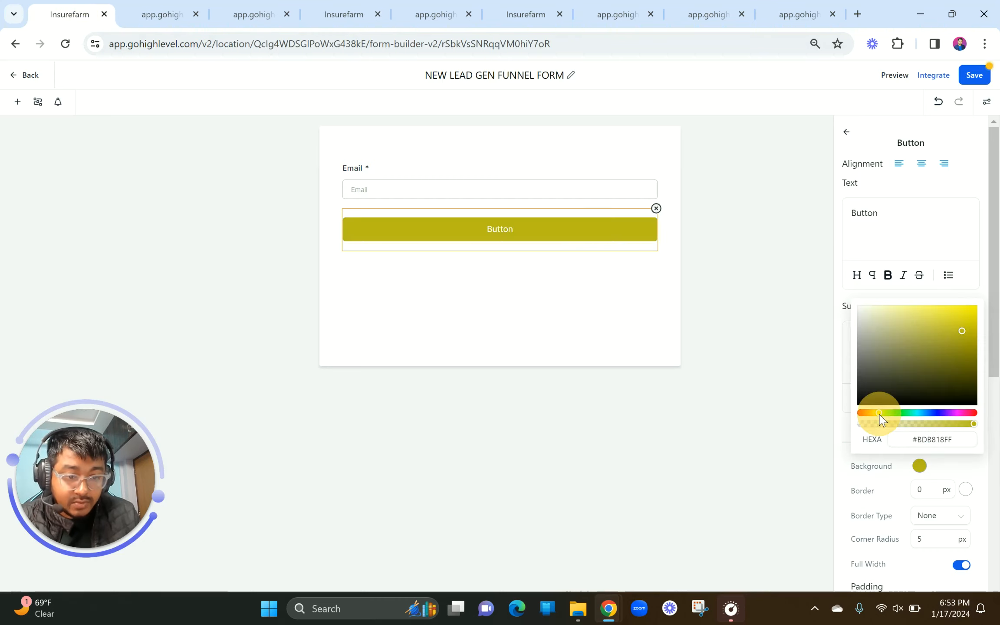
click(880, 412)
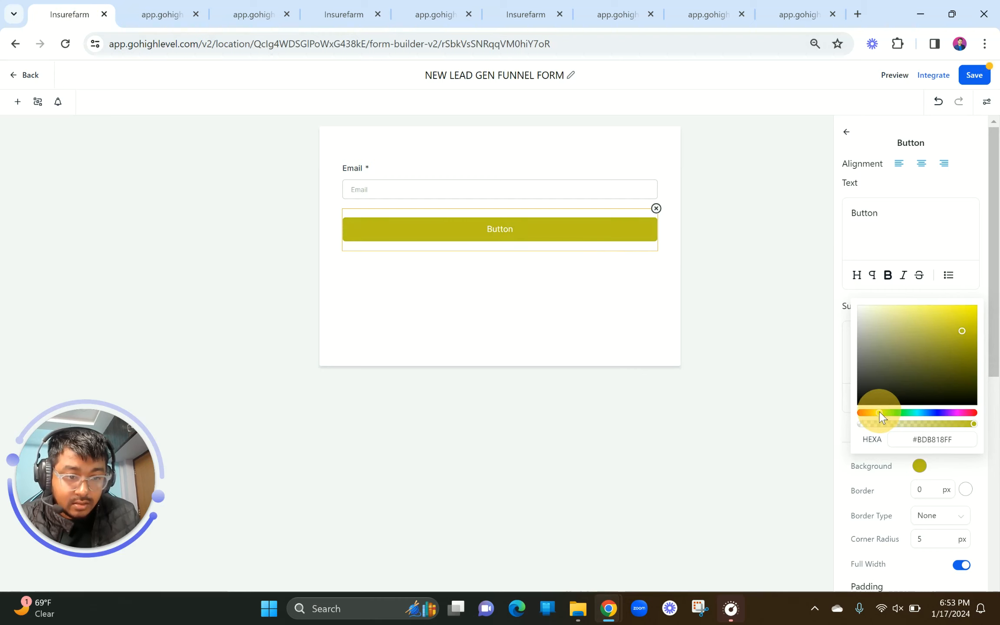
drag(880, 415, 876, 416)
click(878, 413)
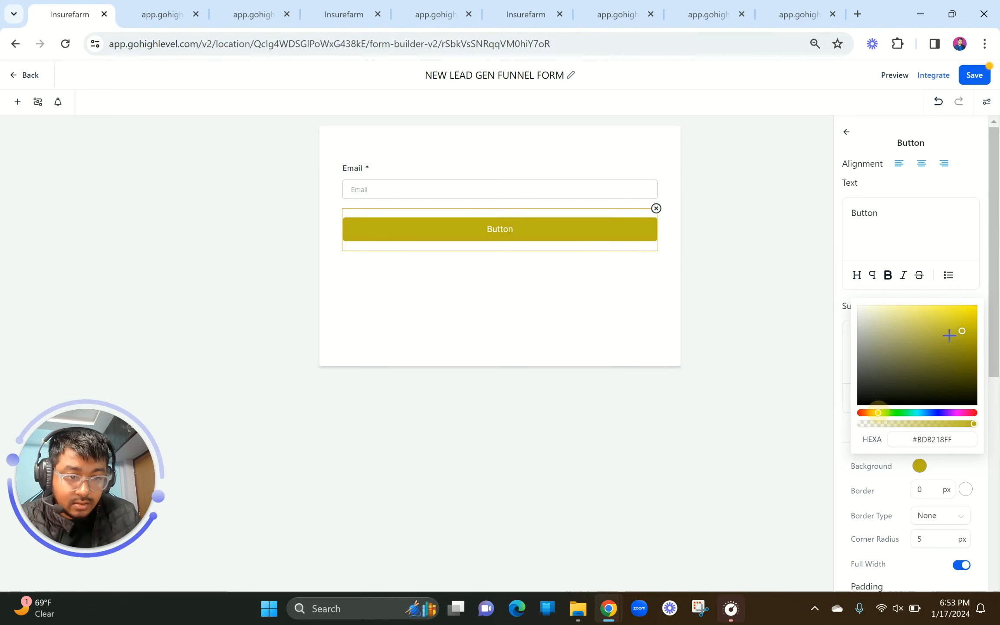
click(925, 306)
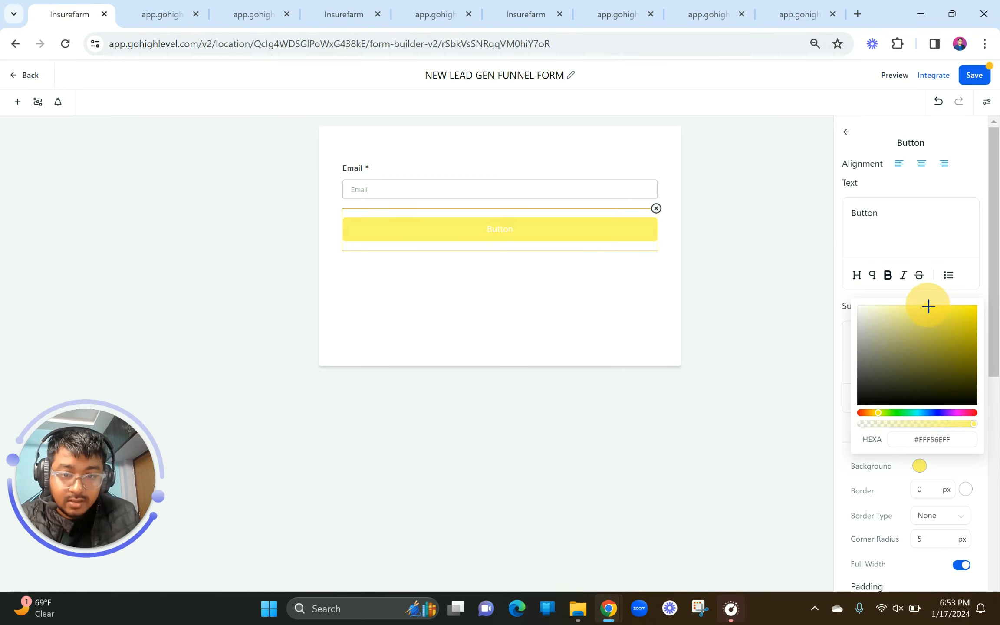
Sample the light gold colour FCED99 from the thank-you page's DOWNLOAD HERE button with the ColorPick Eyedropper extension
click(271, 13)
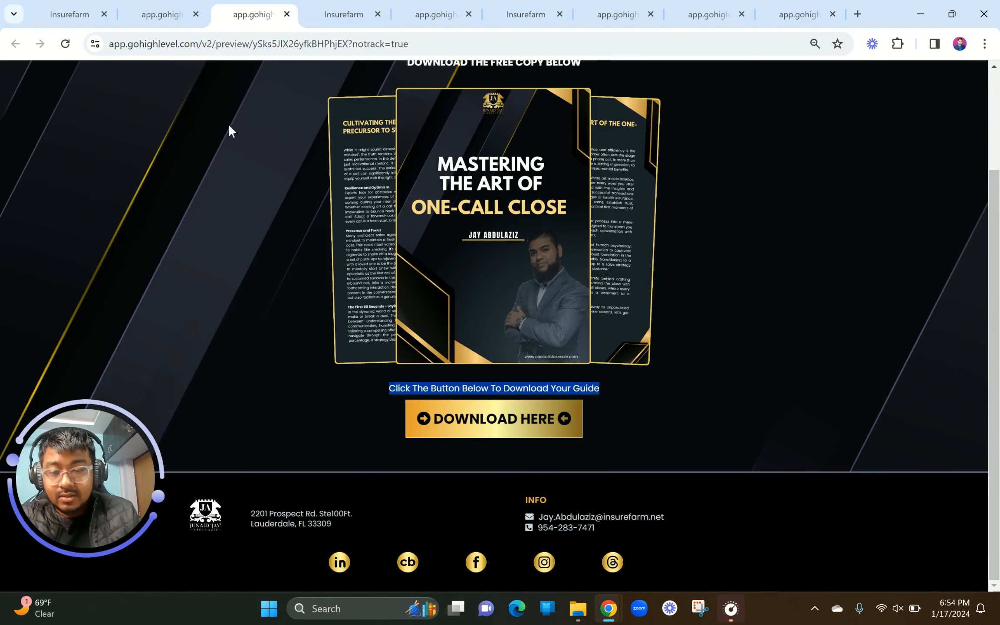
click(161, 14)
click(254, 14)
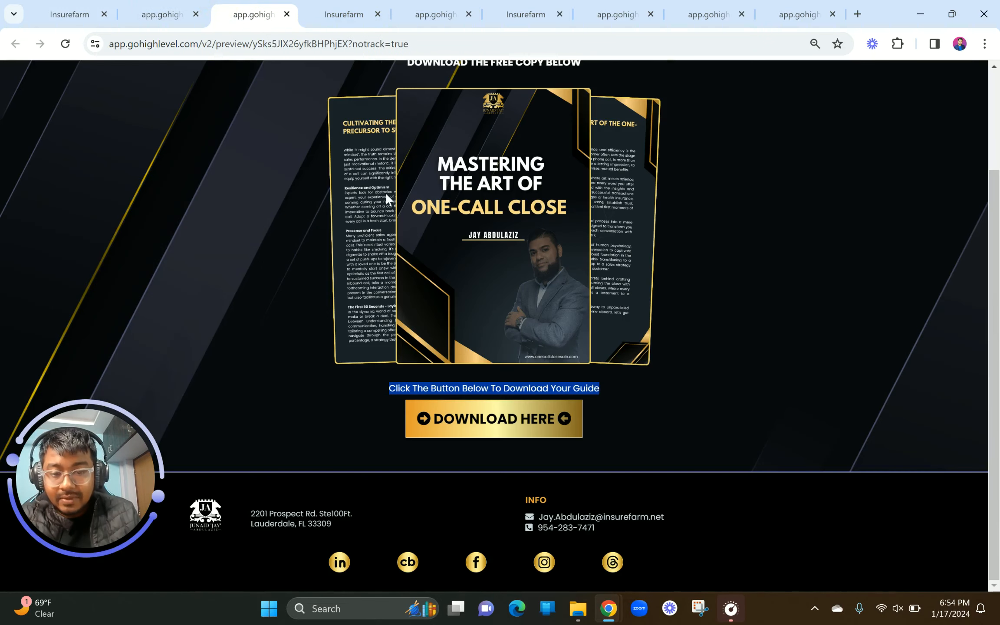
click(898, 44)
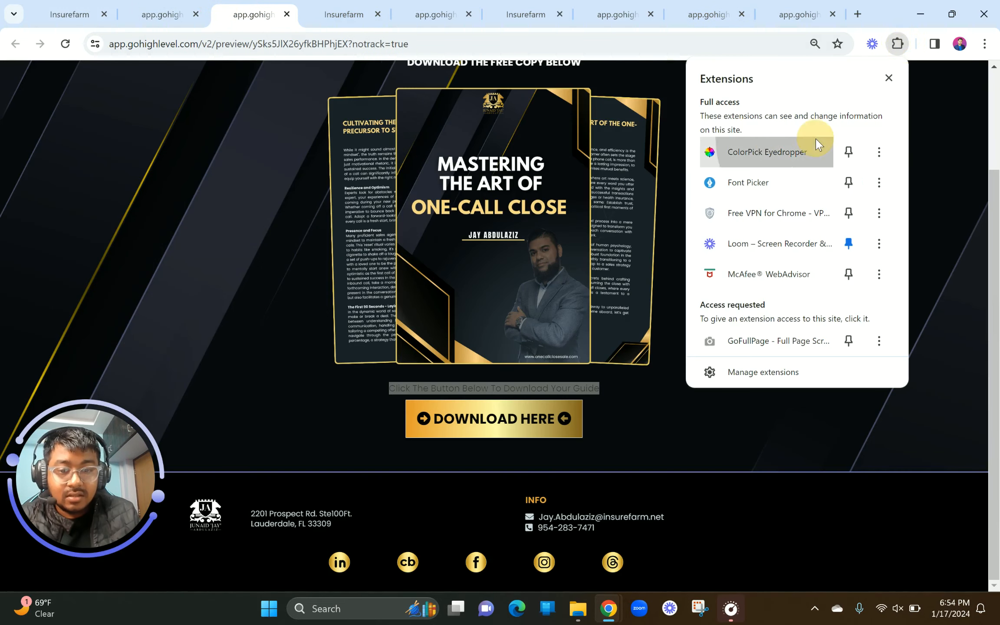
click(817, 143)
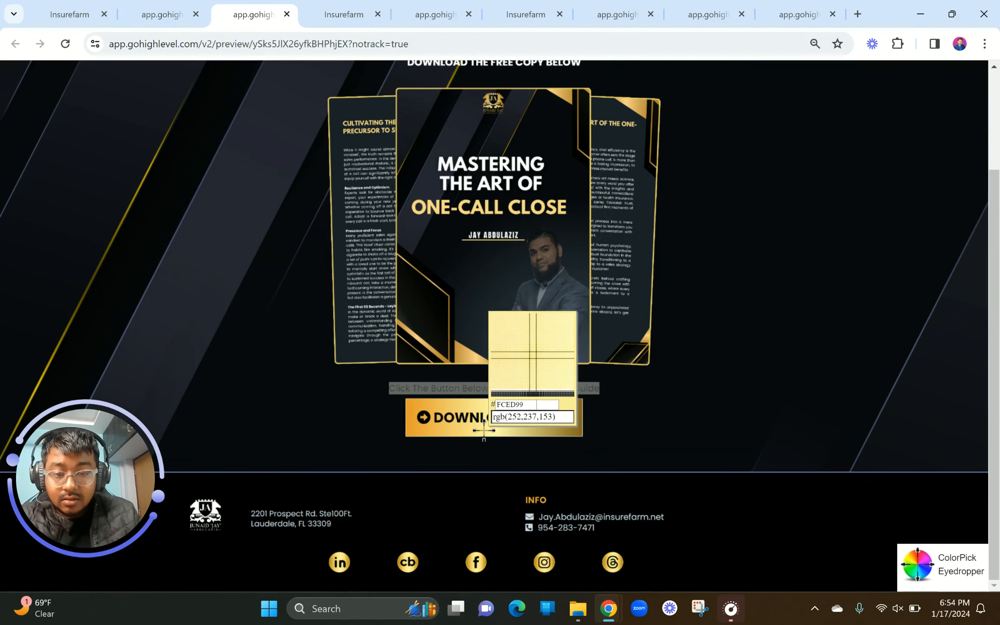
click(483, 426)
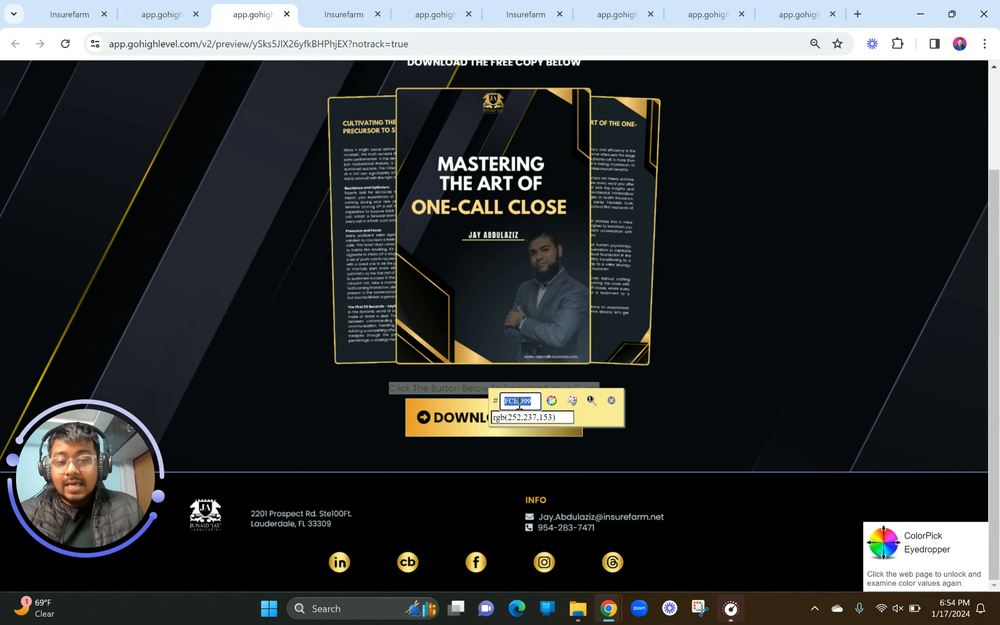
click(611, 402)
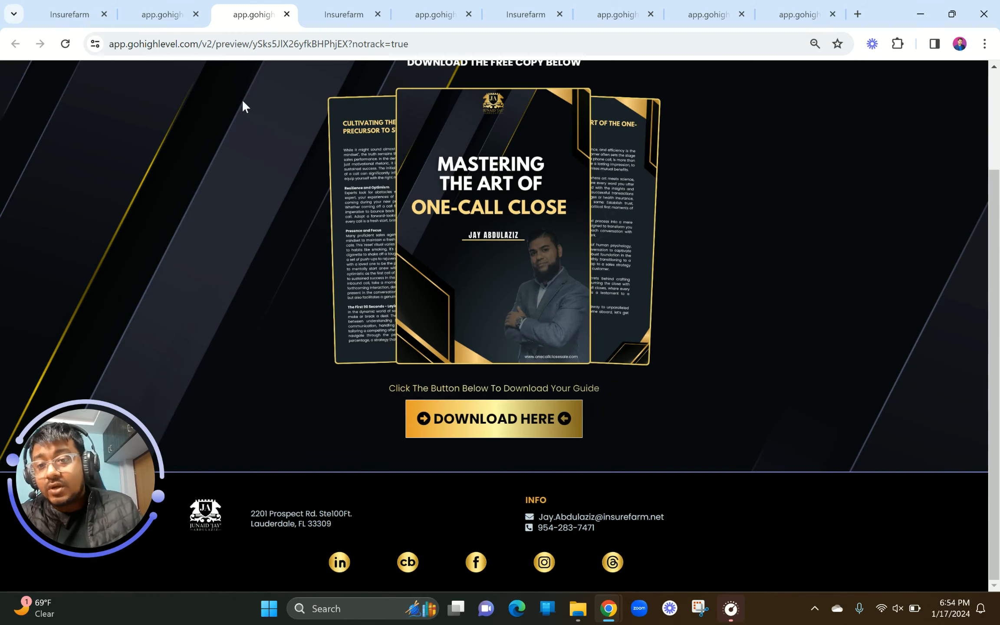
Set the form button's background colour to #FCED99 in the form builder
click(74, 14)
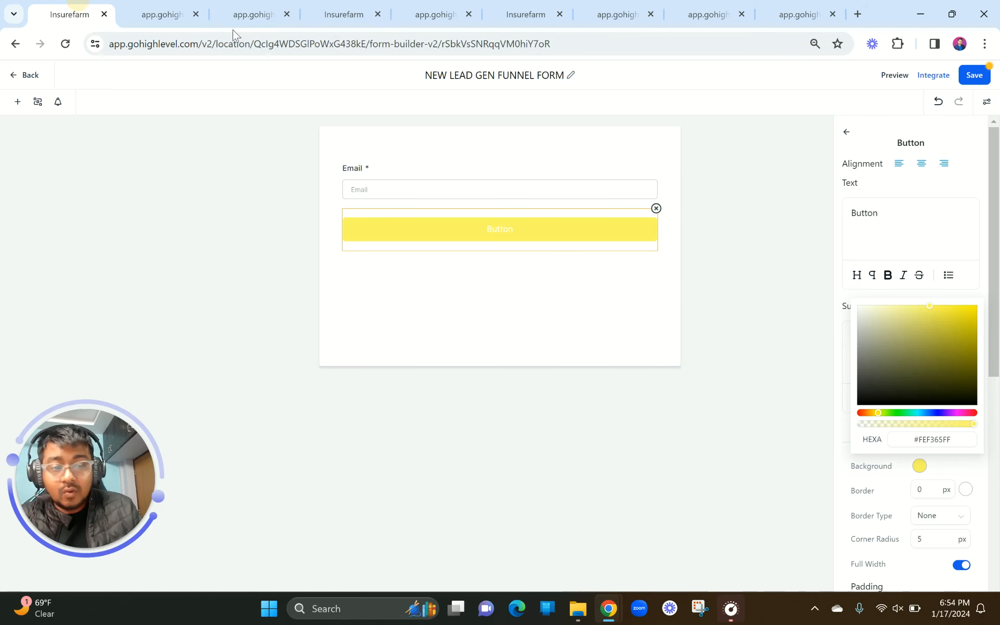
triple_click(943, 440)
text(#FCED99)
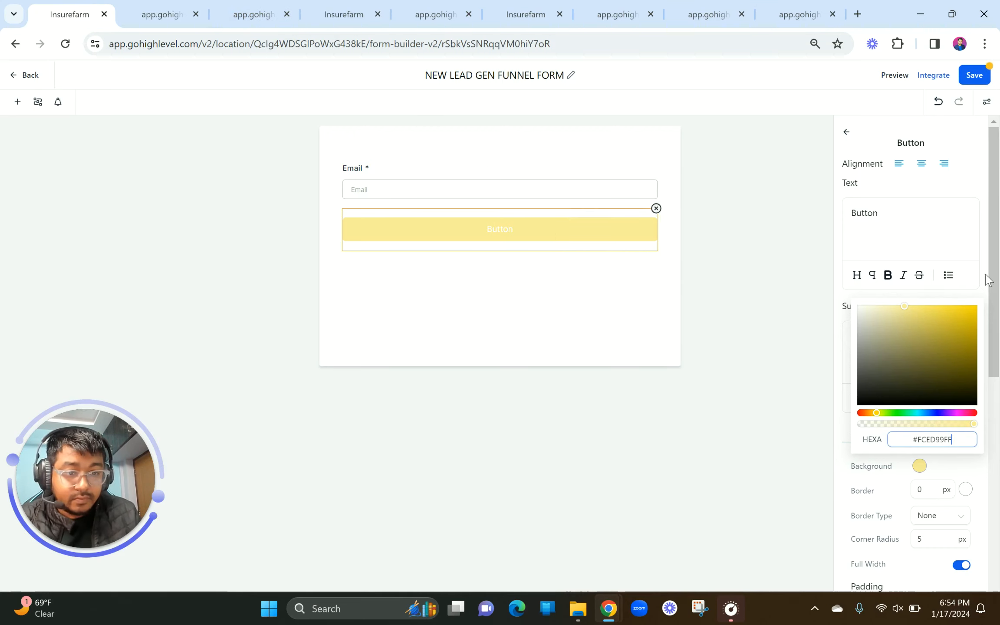
Change the form button's text to GET ACCESS NOW and make it bold
drag(900, 212, 826, 214)
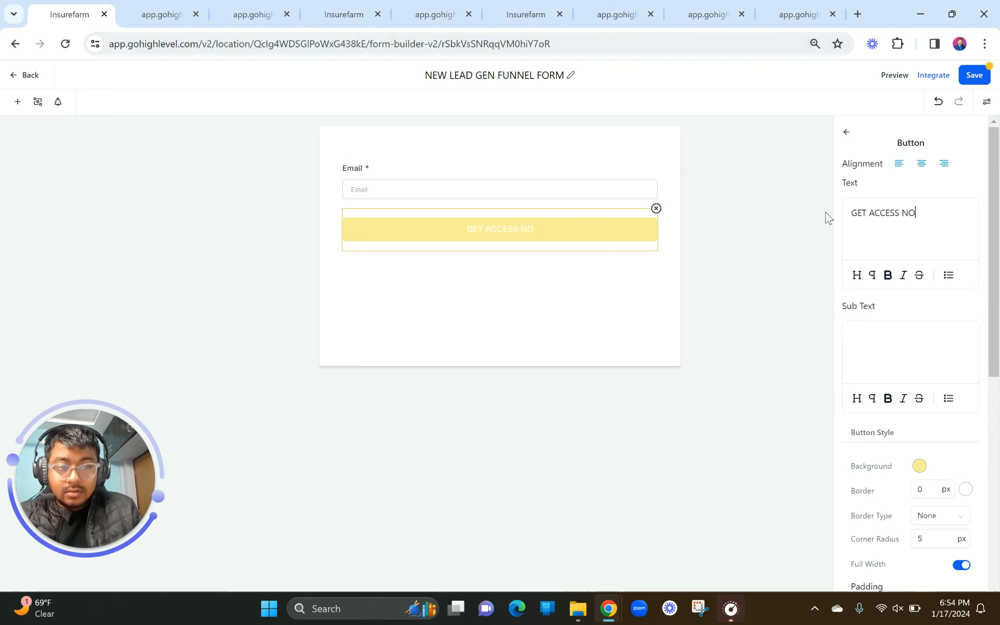
click(888, 278)
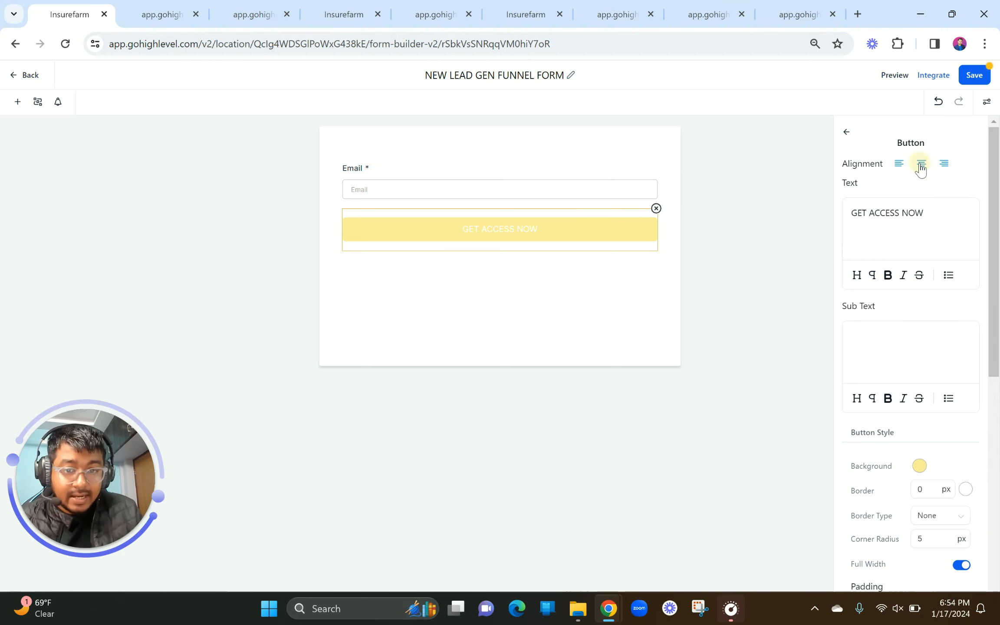
triple_click(902, 220)
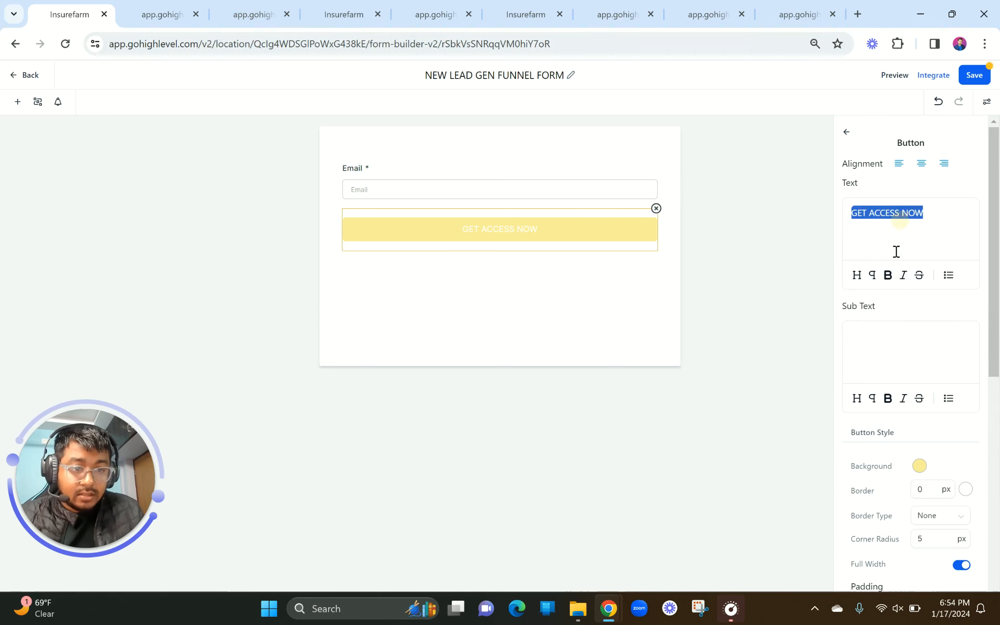
click(888, 277)
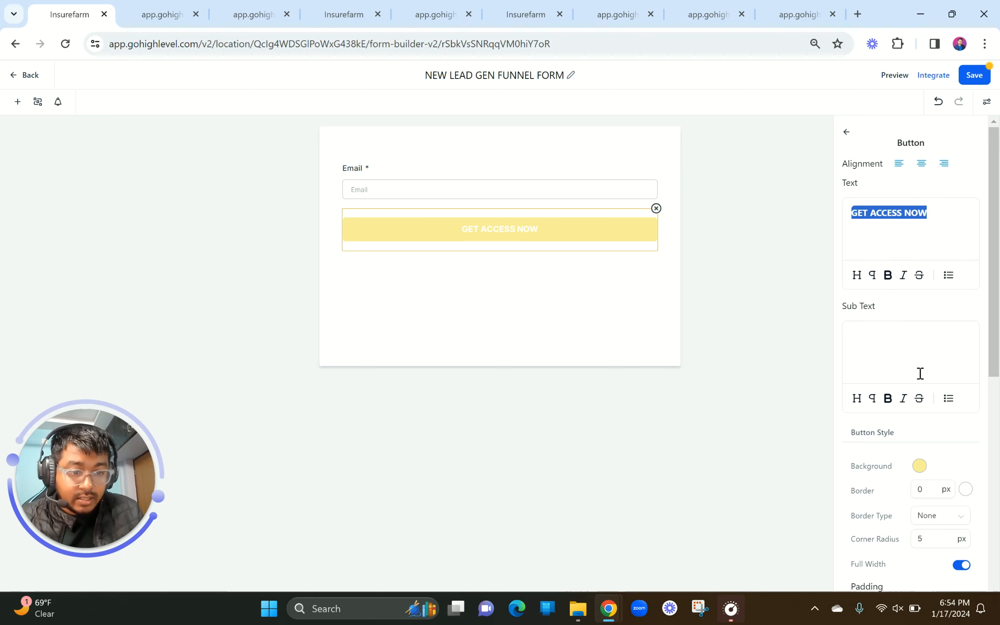
Set the form button's corner radius to 100 px
scroll(920, 373, down, 2)
scroll(923, 400, down, 1)
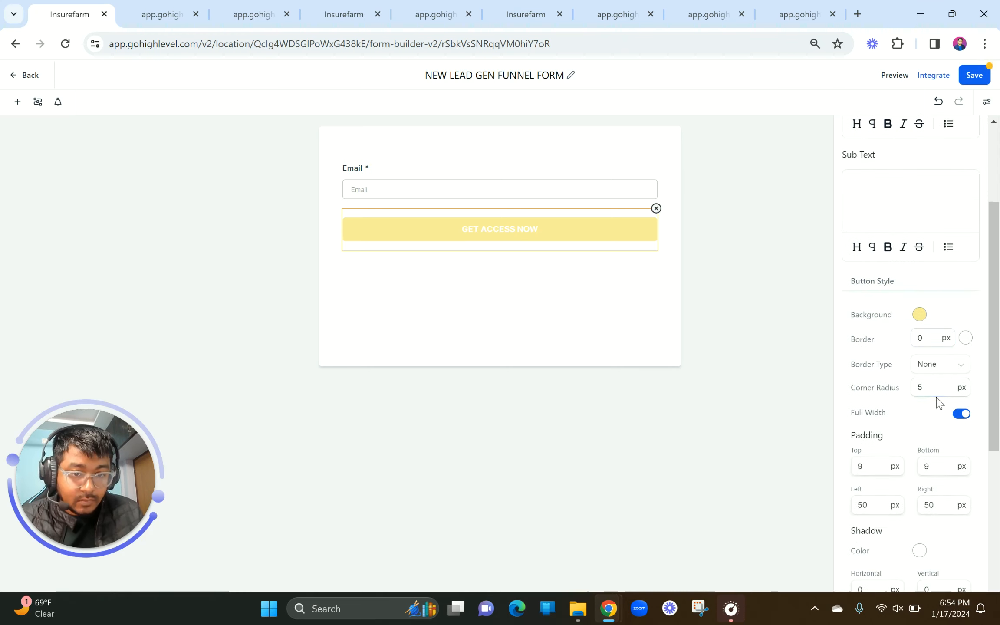
drag(936, 392, 885, 389)
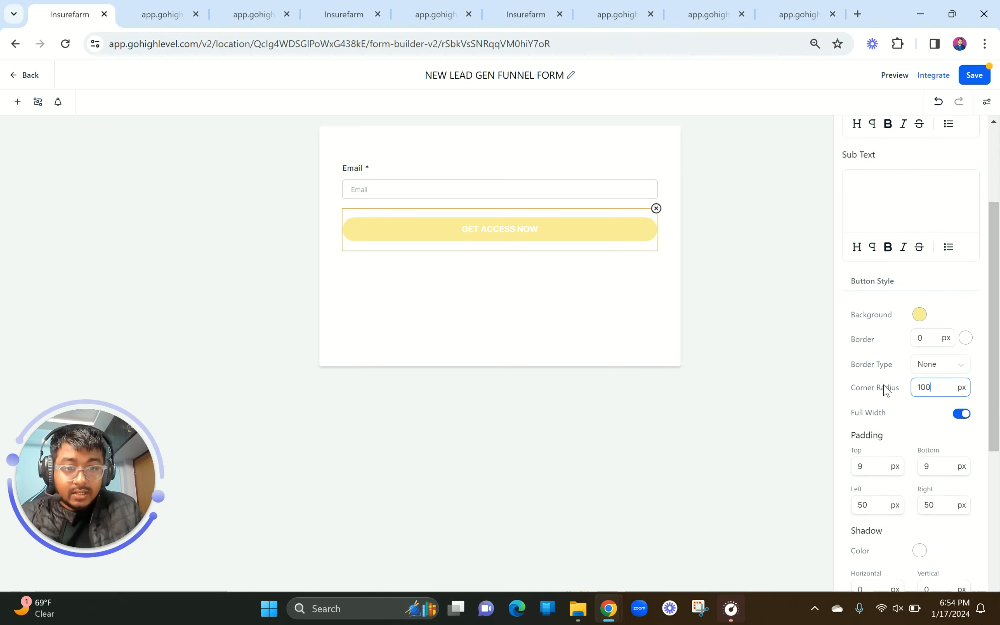
Try the form button with Full Width switched off, and restore its full width
scroll(901, 454, down, 1)
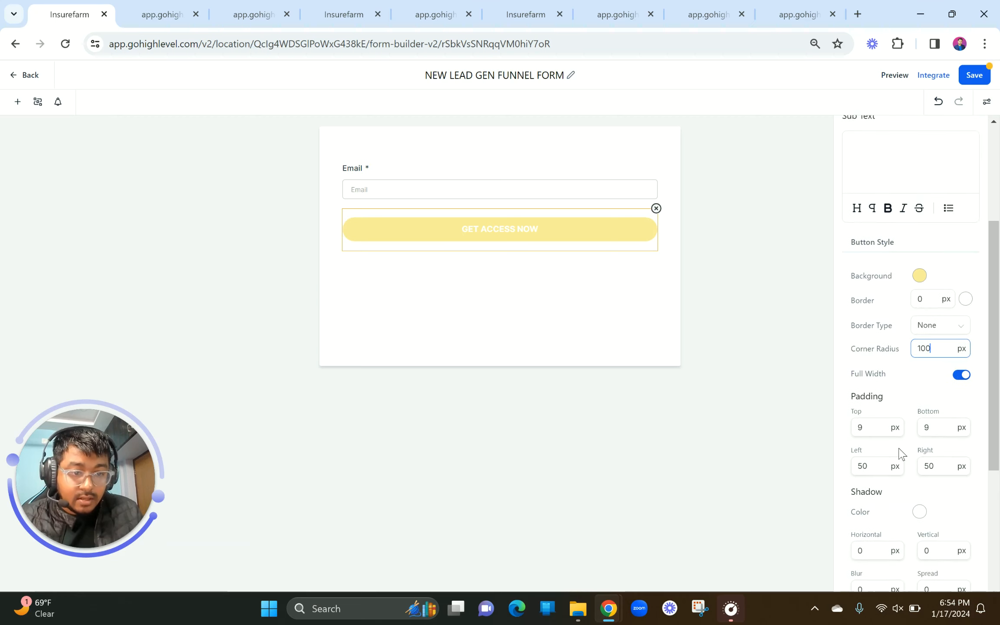
click(961, 376)
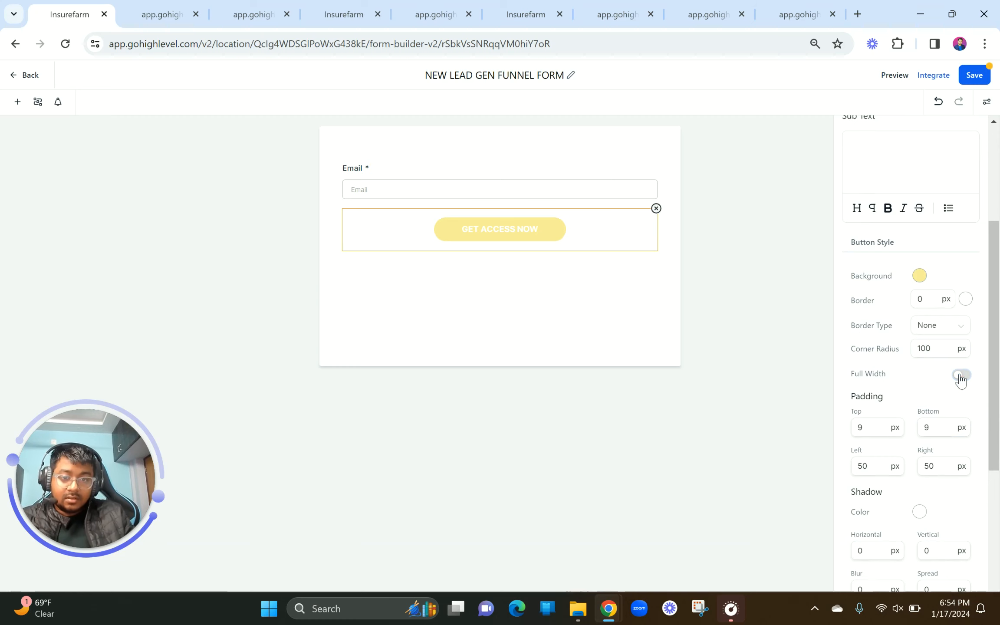
click(153, 4)
click(95, 6)
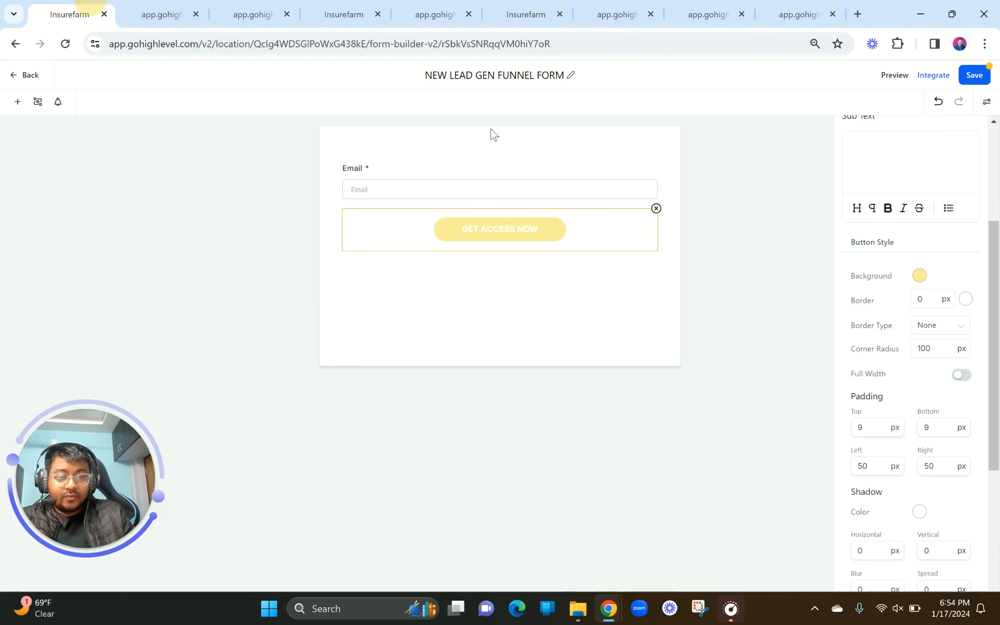
click(961, 374)
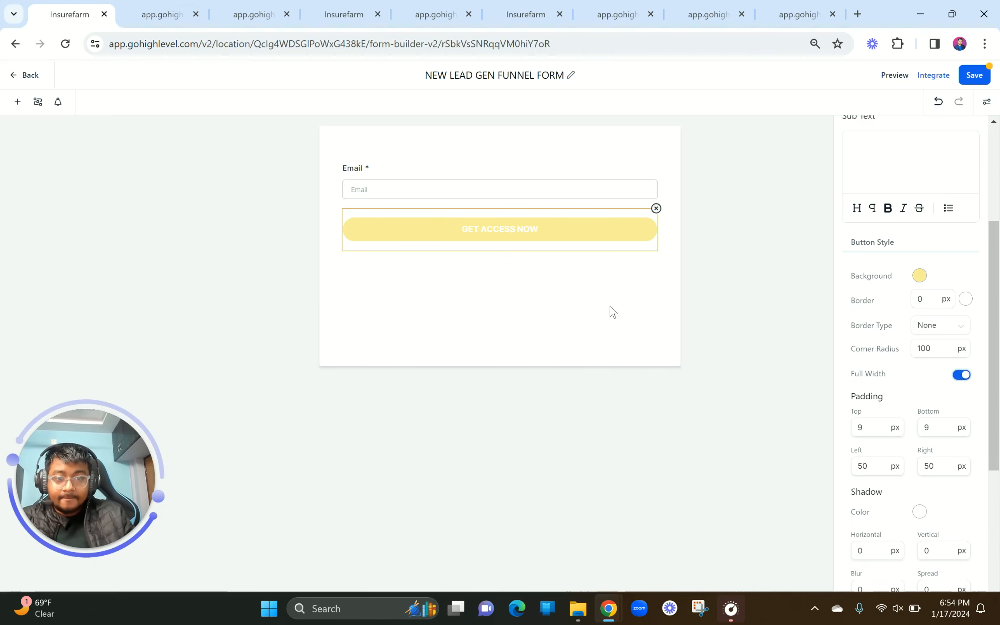
click(547, 311)
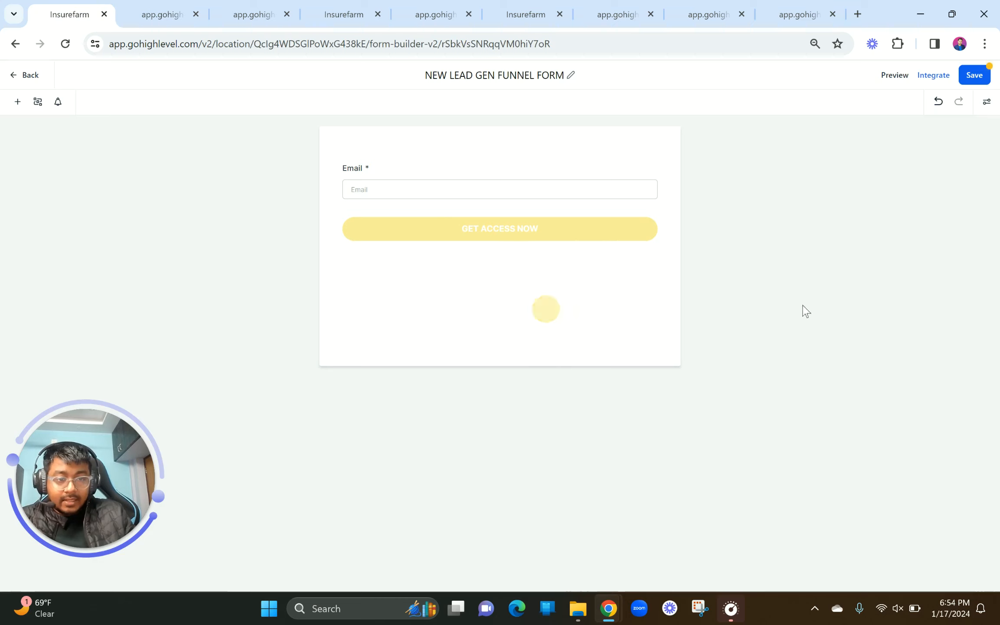
Set the GET ACCESS NOW button's text colour to black, #000000FF
click(565, 233)
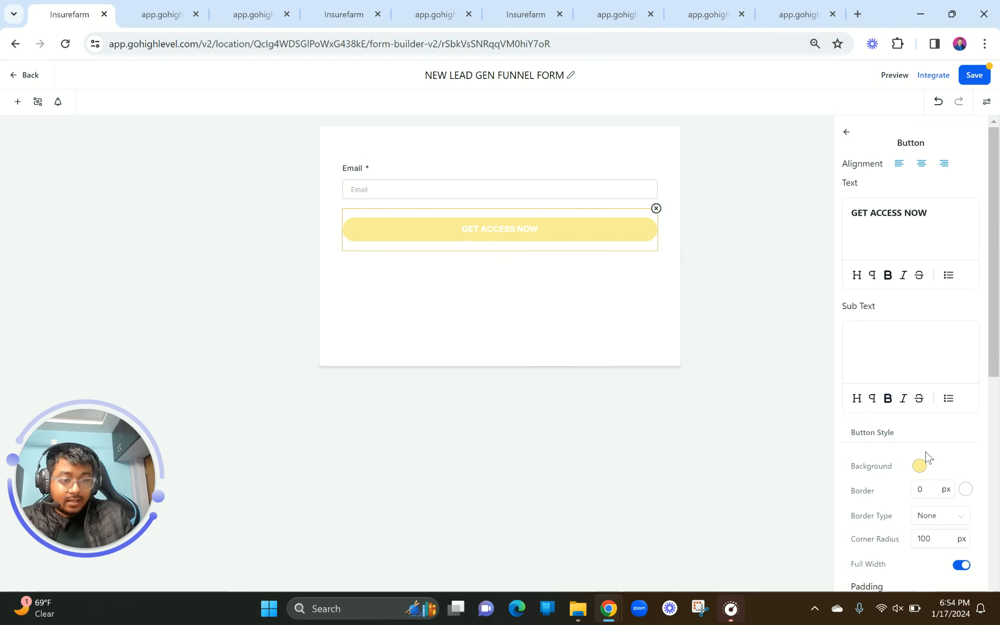
scroll(947, 456, down, 4)
scroll(953, 460, down, 3)
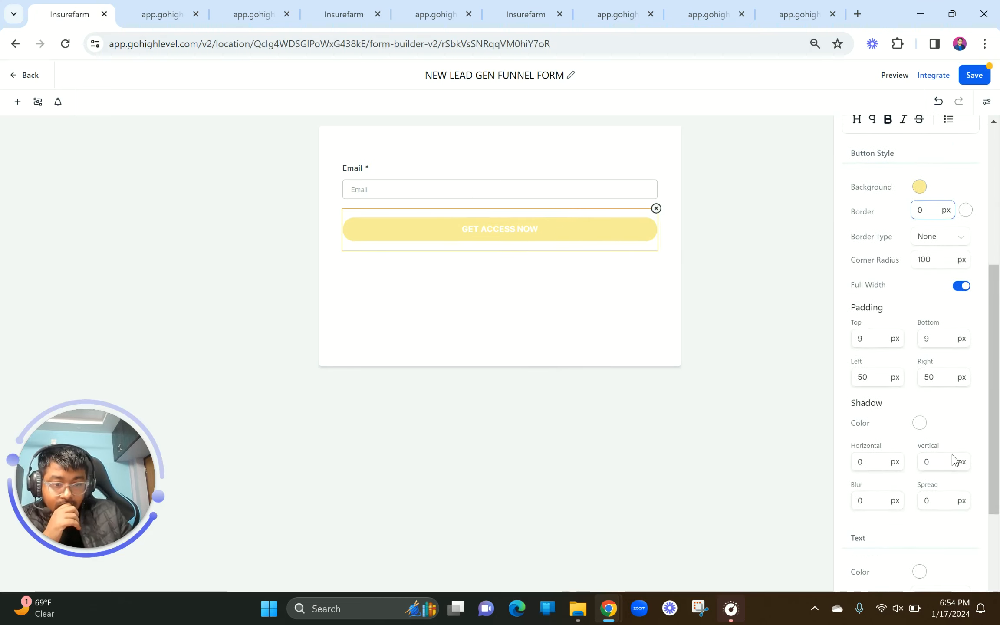
scroll(954, 459, down, 3)
click(919, 461)
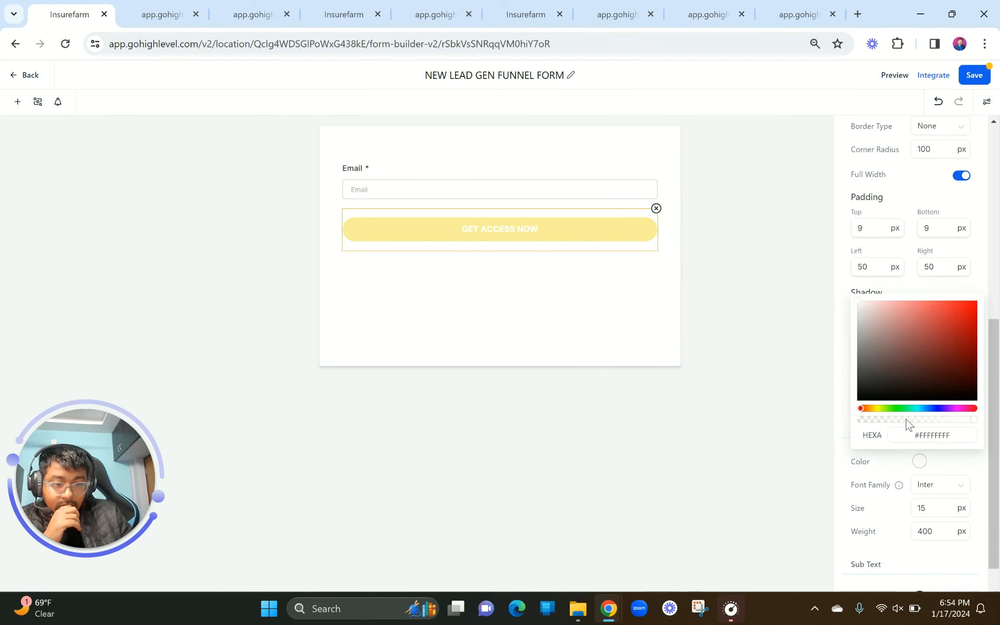
drag(910, 379, 840, 420)
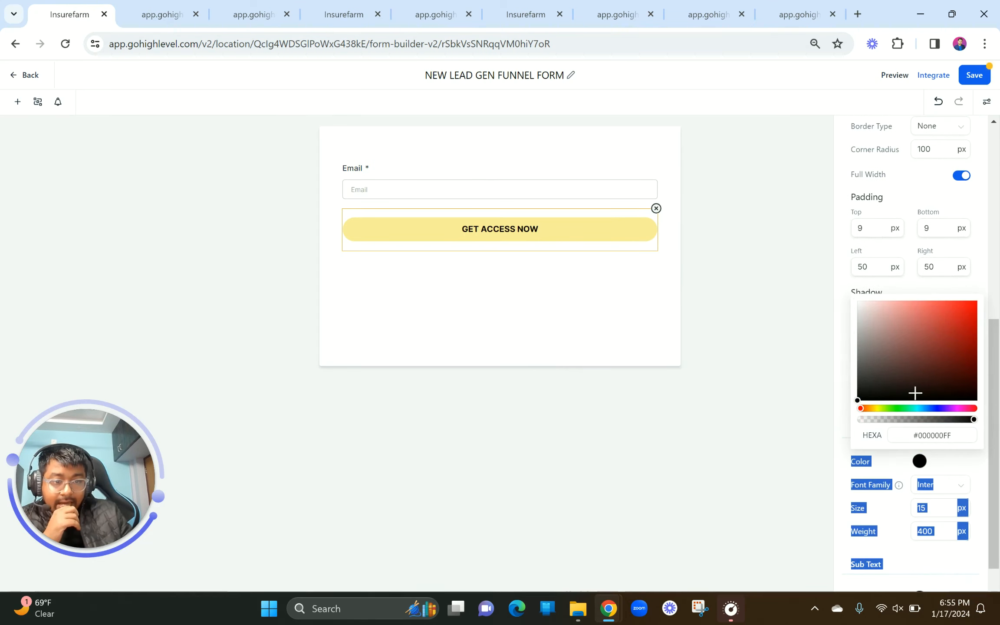
Set the GET ACCESS NOW button's top and bottom padding to 14 px each
click(863, 225)
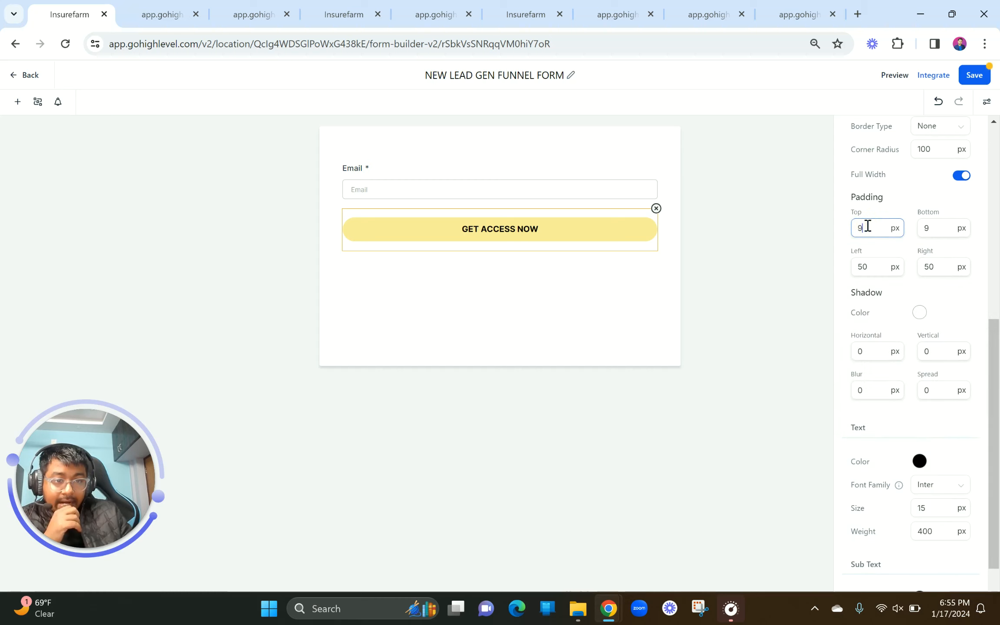
drag(864, 225, 853, 226)
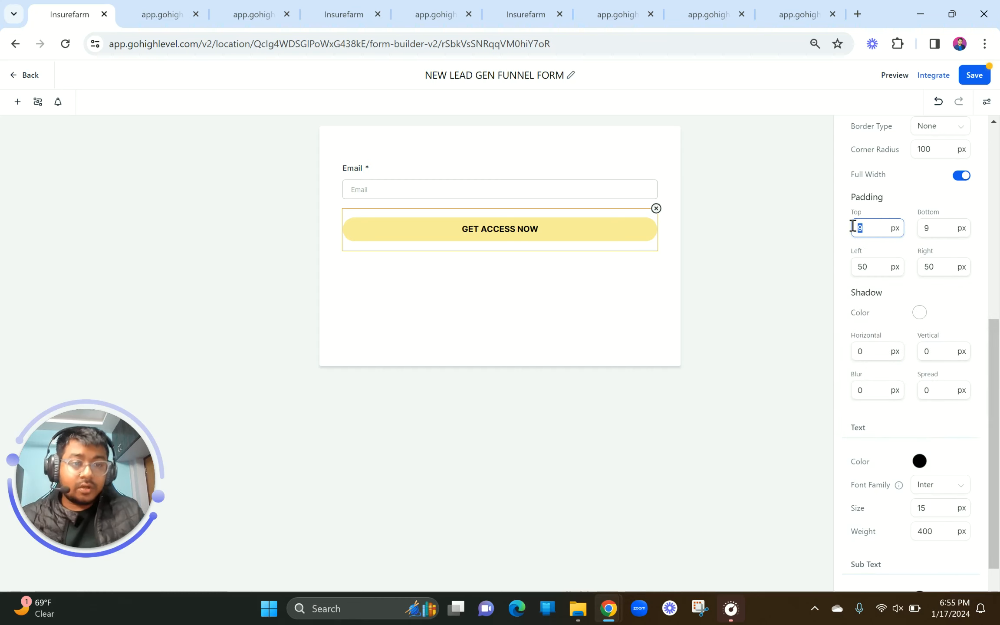
text(14)
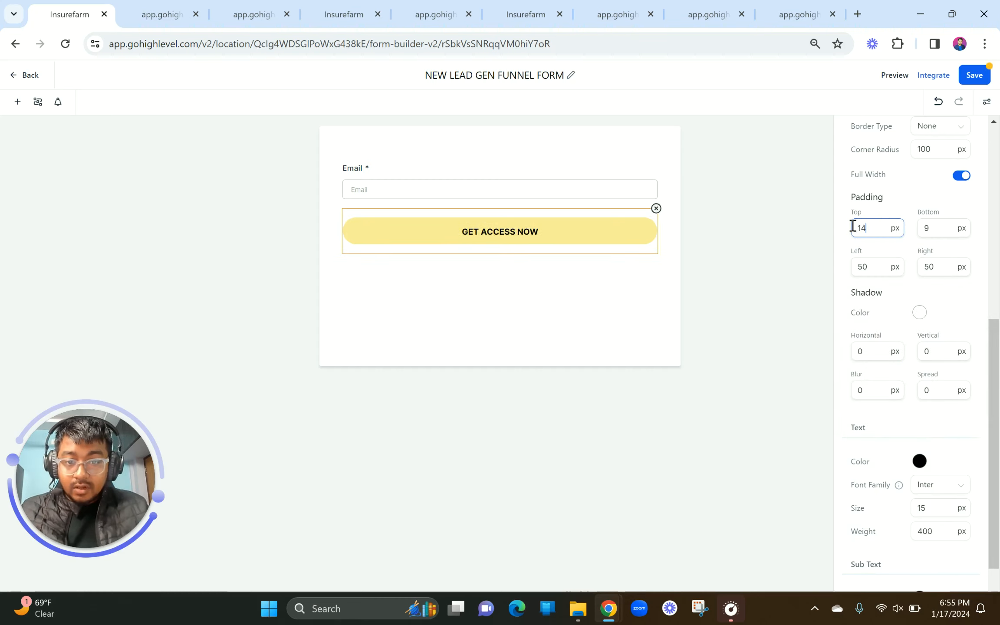
double_click(938, 231)
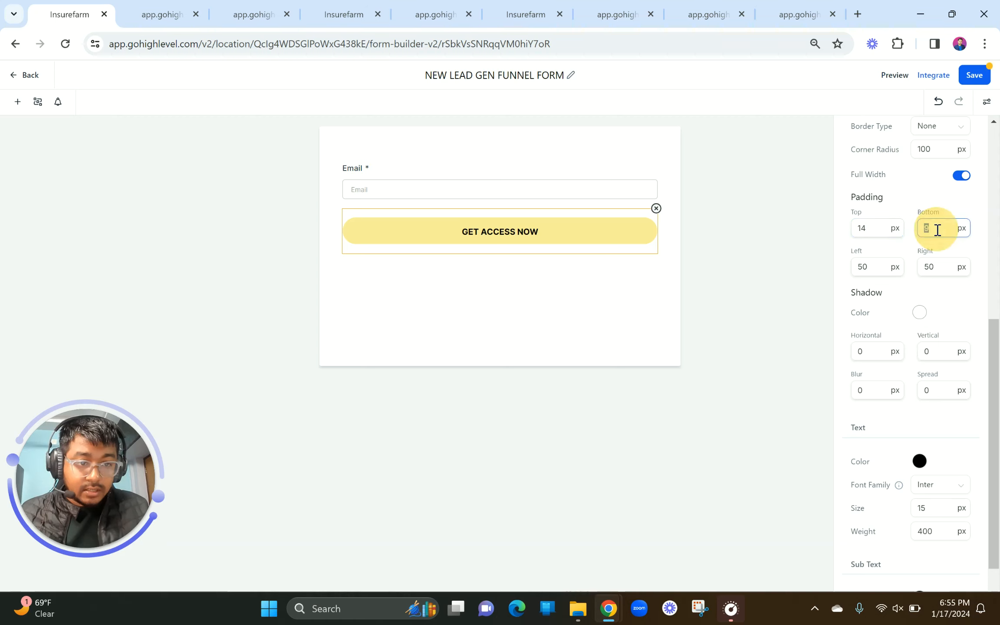
text(14)
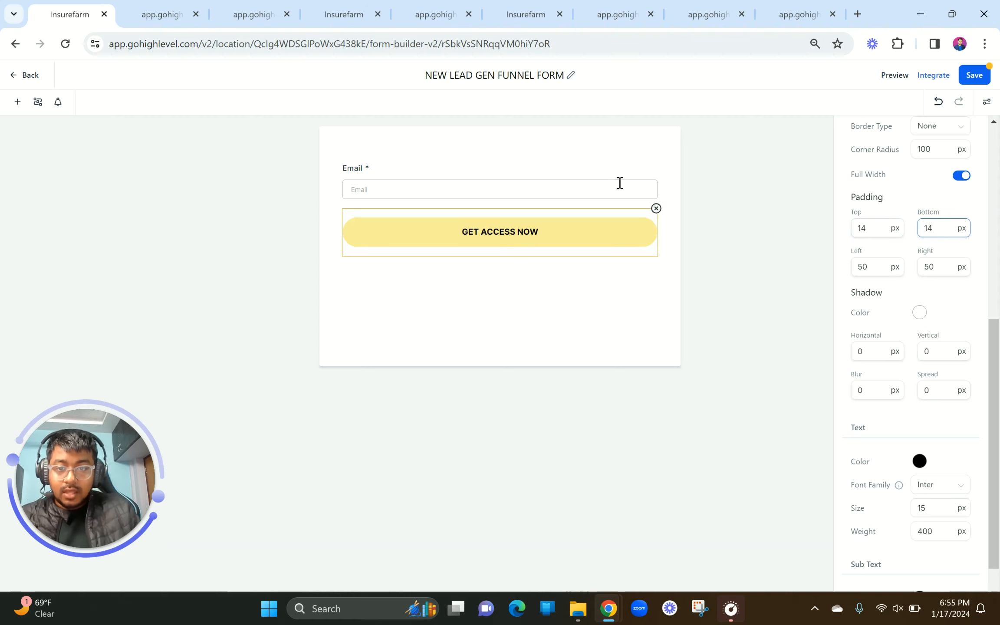
Open the form-wide style settings and bring up the Field Style options
click(499, 169)
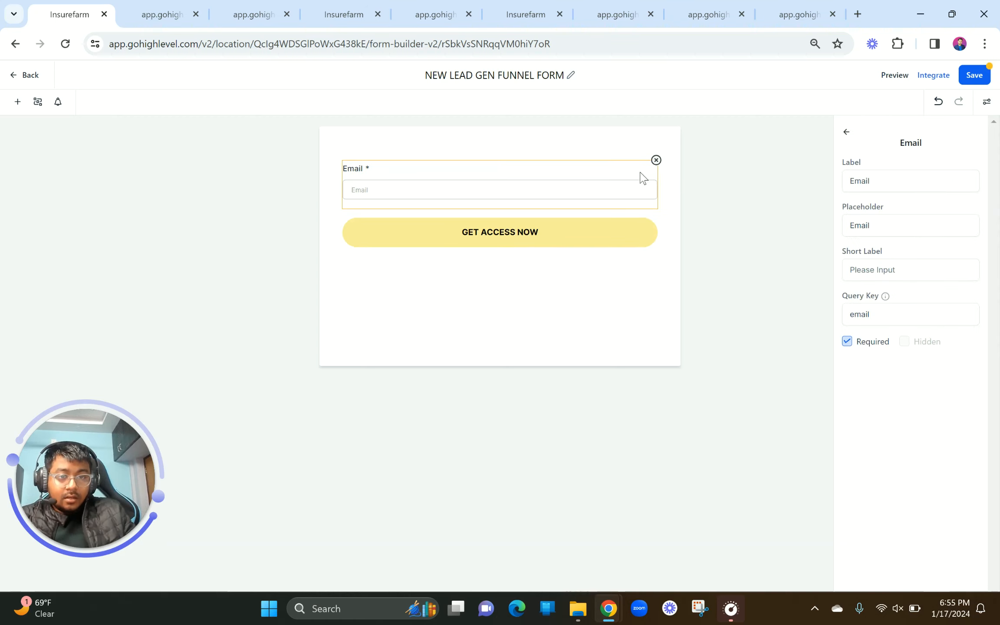
click(598, 146)
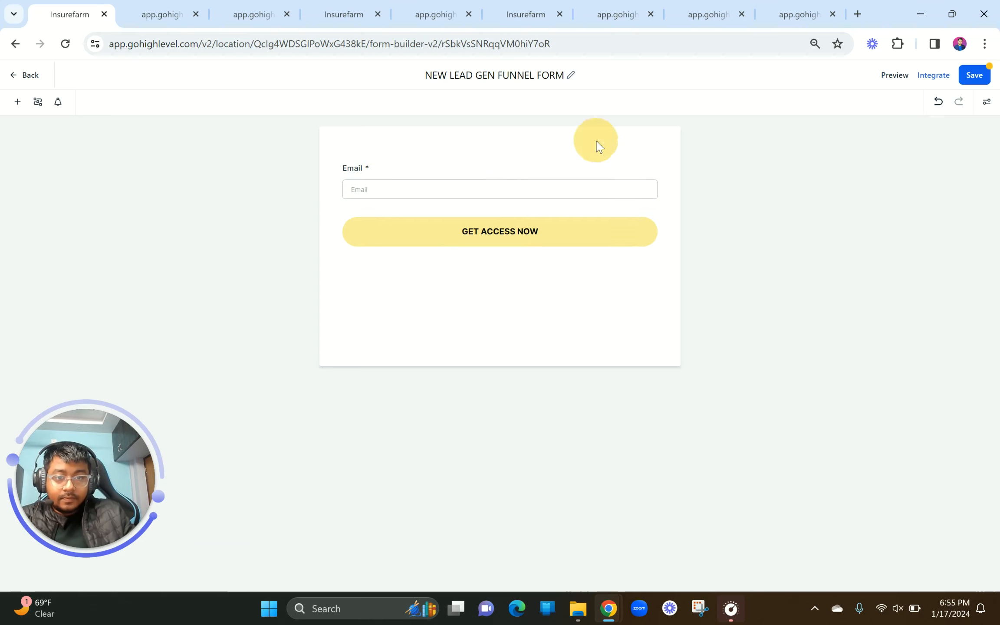
click(987, 103)
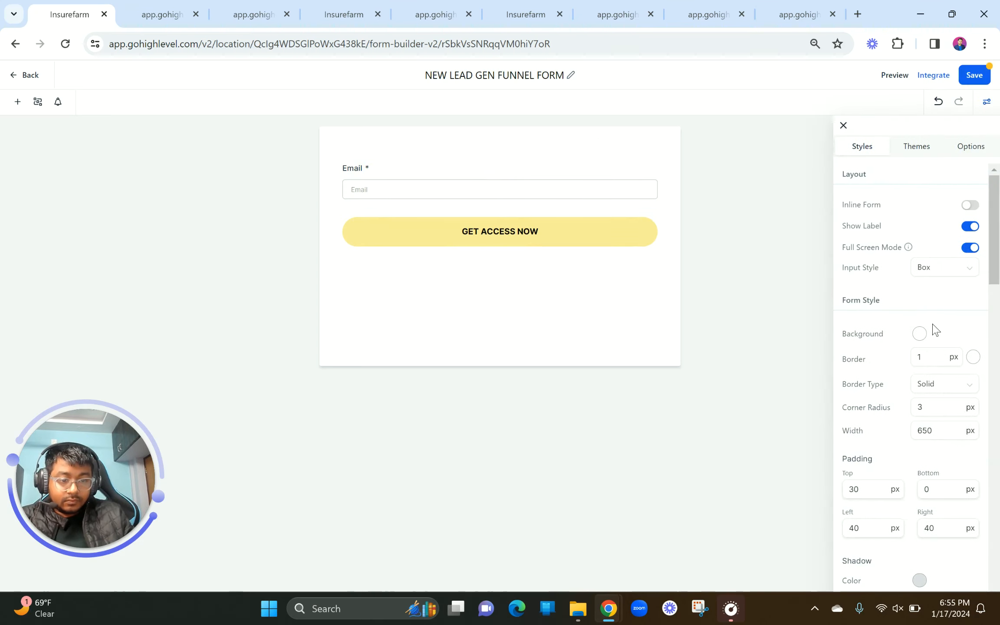
scroll(929, 325, down, 5)
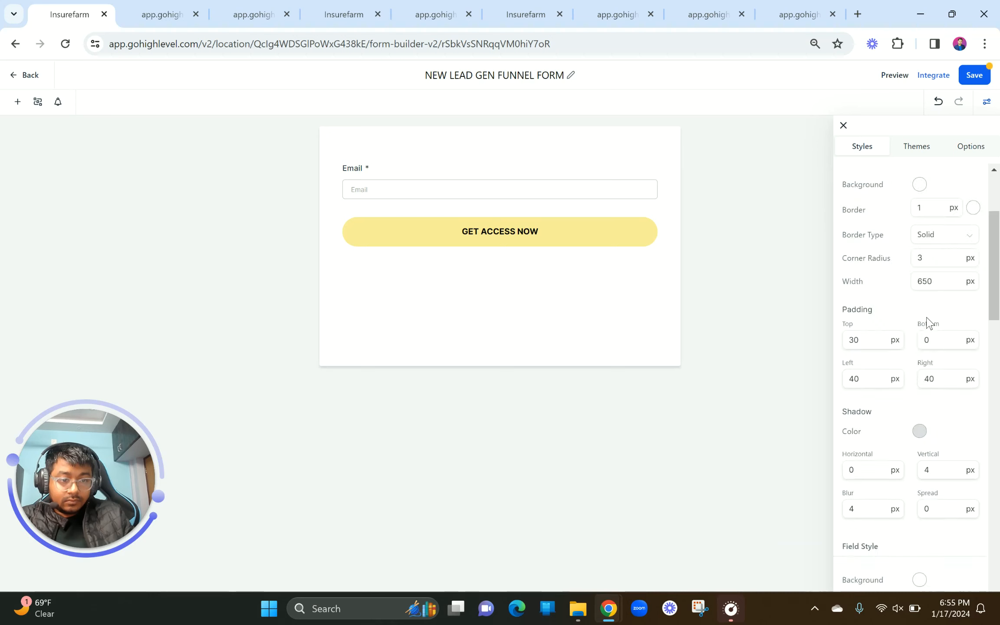
scroll(929, 325, down, 2)
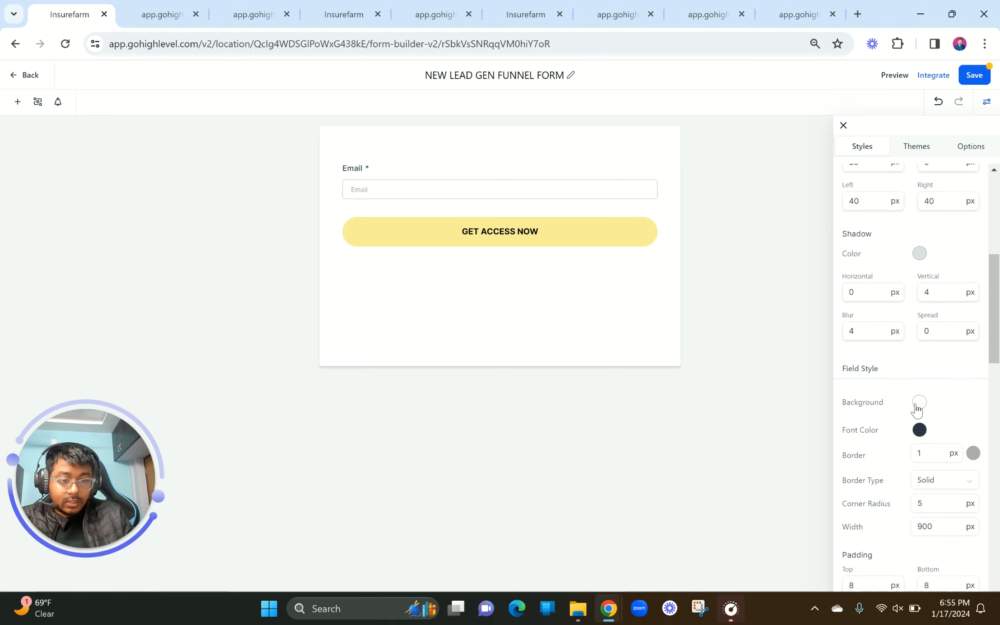
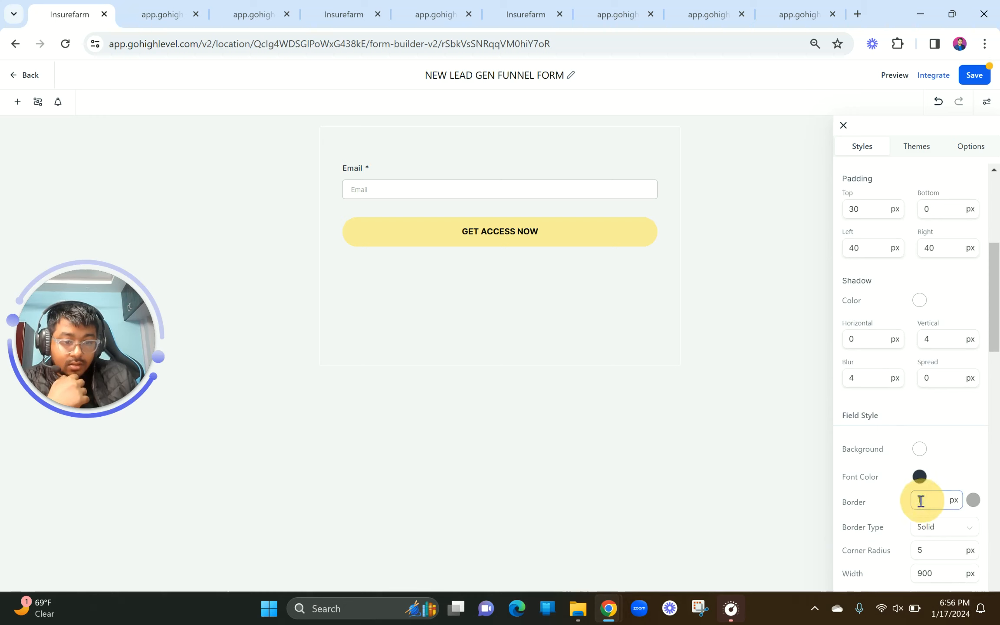
Try a 0 px border on the form's fields, and put the border back to 1 px
text(0)
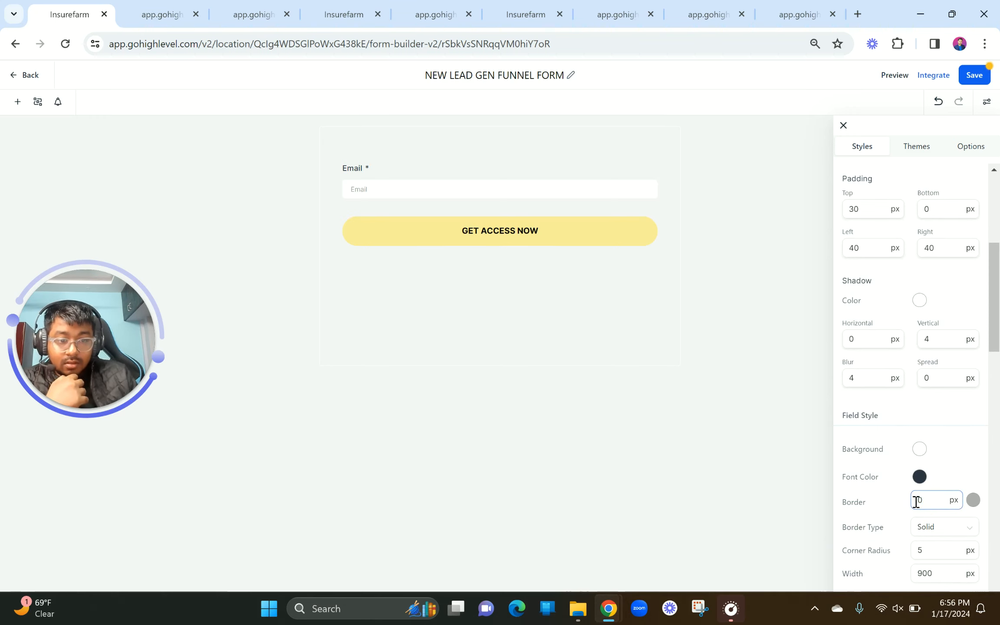
click(921, 502)
double_click(921, 503)
text(1)
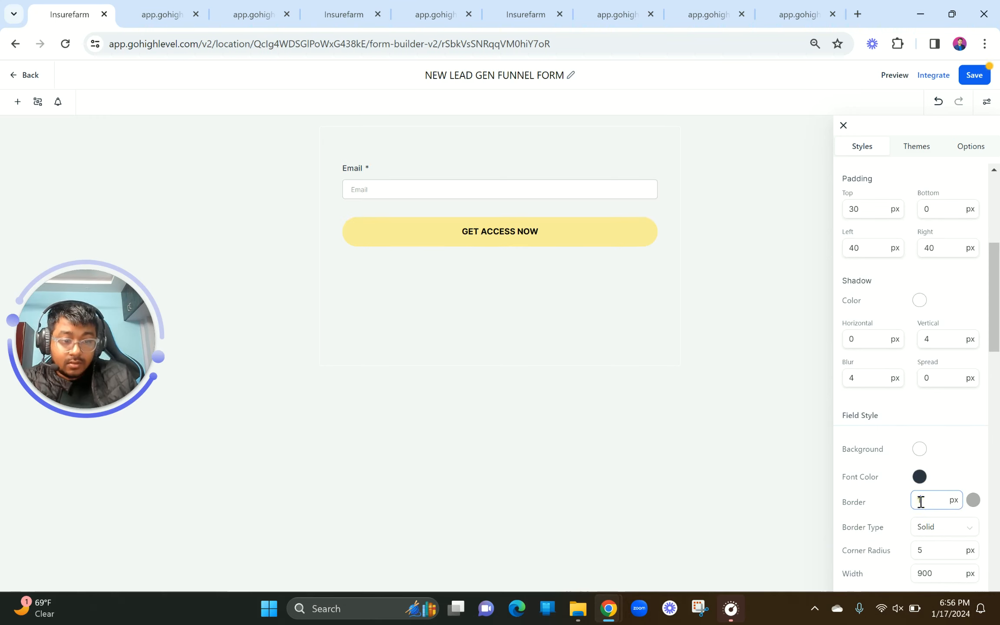
click(966, 408)
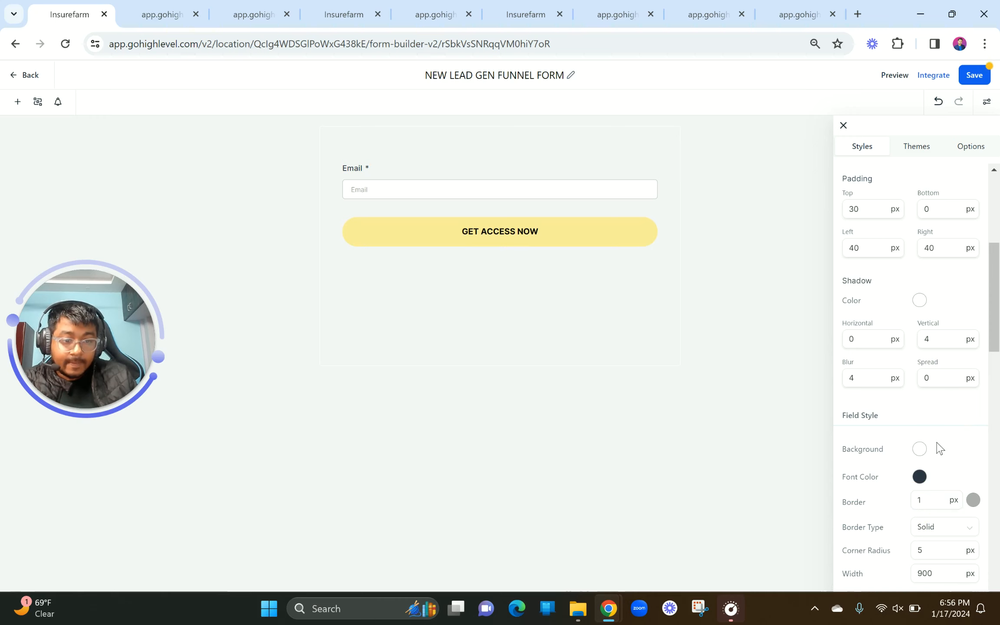
Remove the form's shadow by setting its vertical offset and blur to 0 px
scroll(938, 447, up, 1)
scroll(938, 447, up, 1)
click(879, 383)
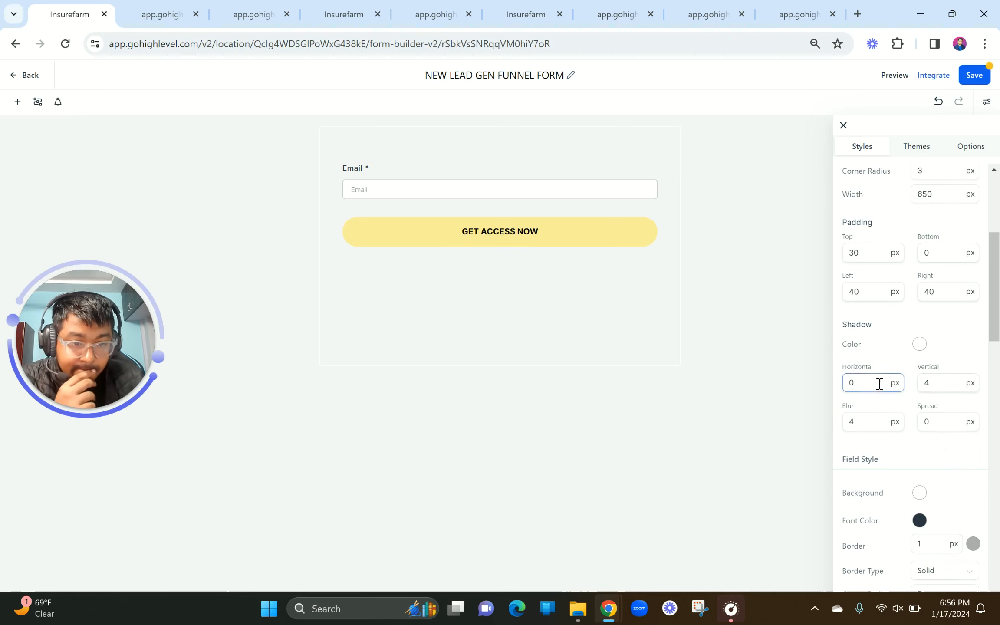
click(919, 354)
click(920, 350)
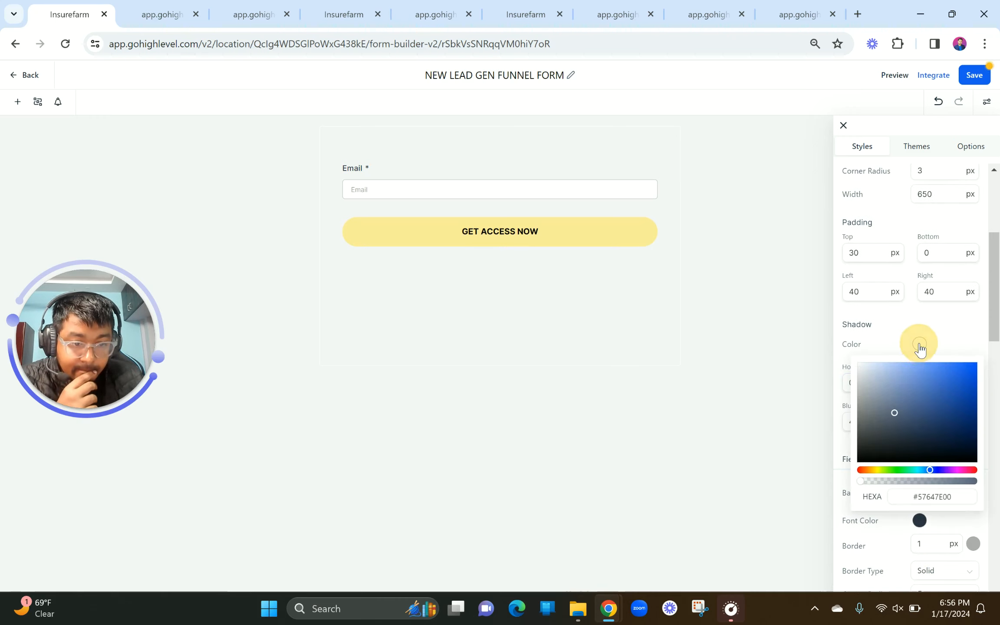
click(941, 320)
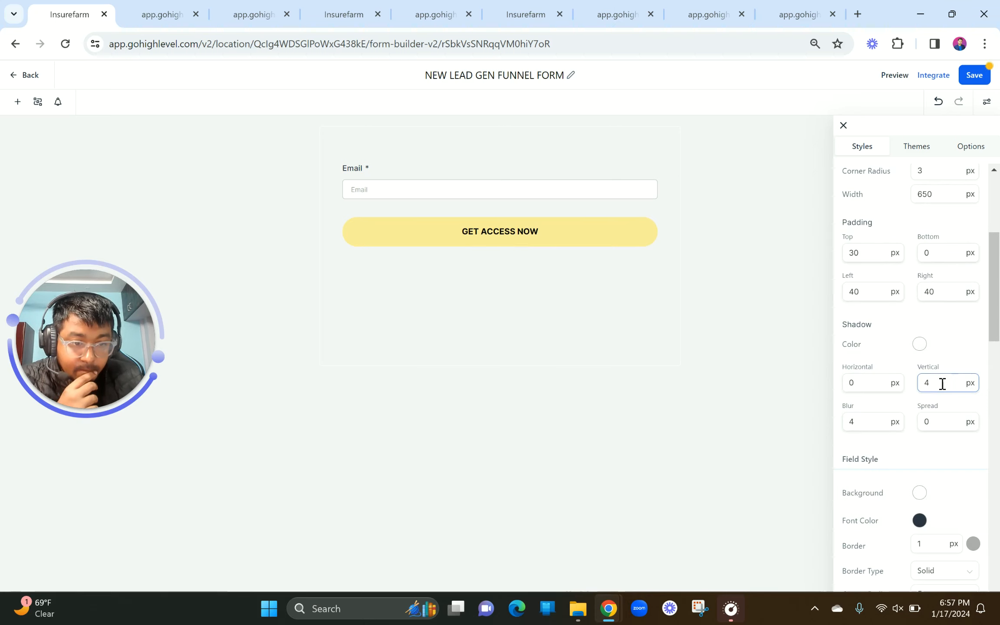
click(942, 383)
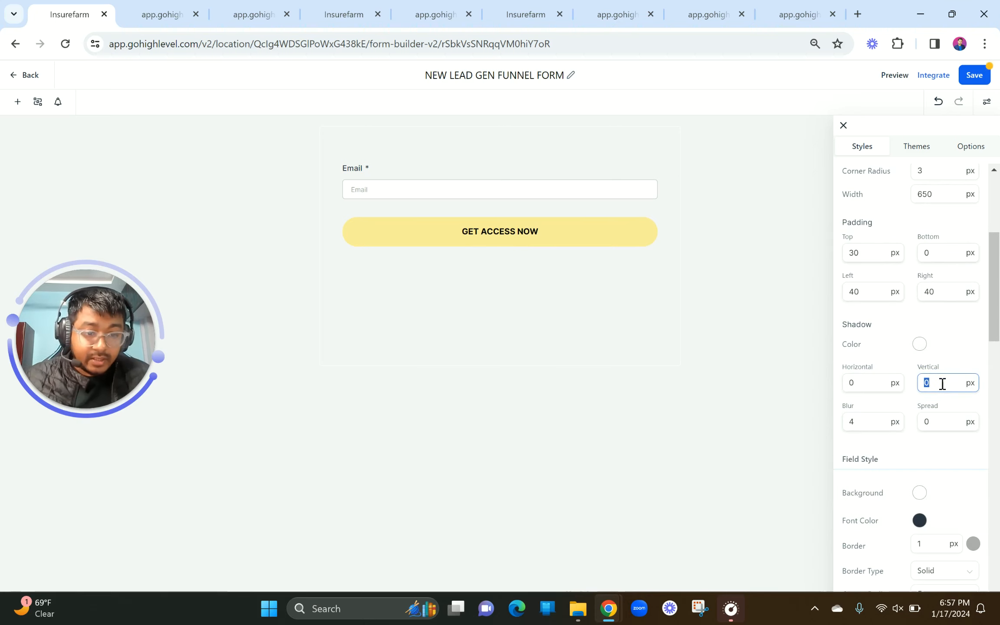
double_click(874, 429)
text(0)
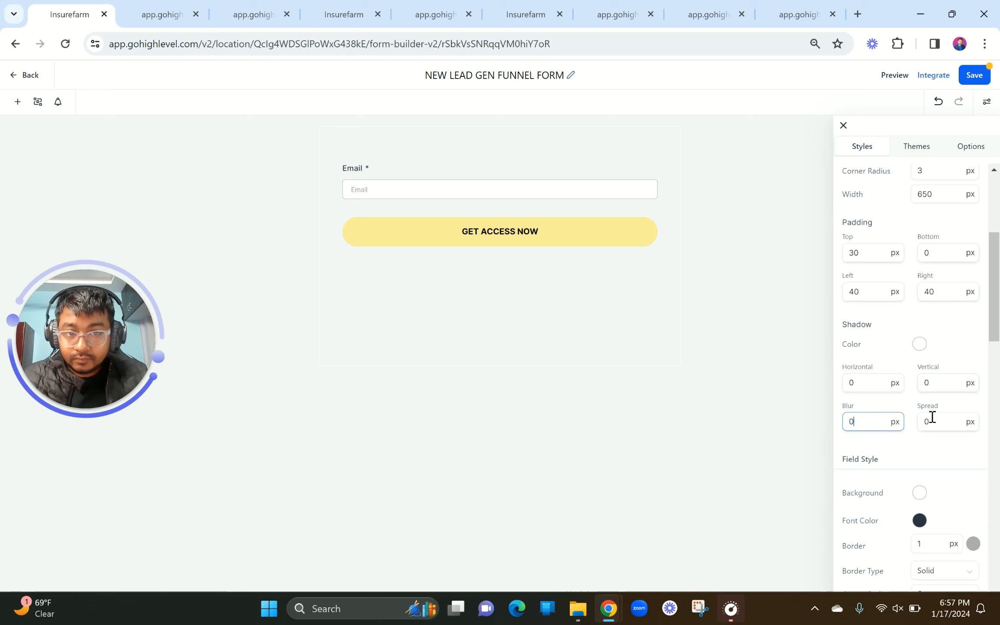
click(949, 461)
scroll(948, 461, down, 10)
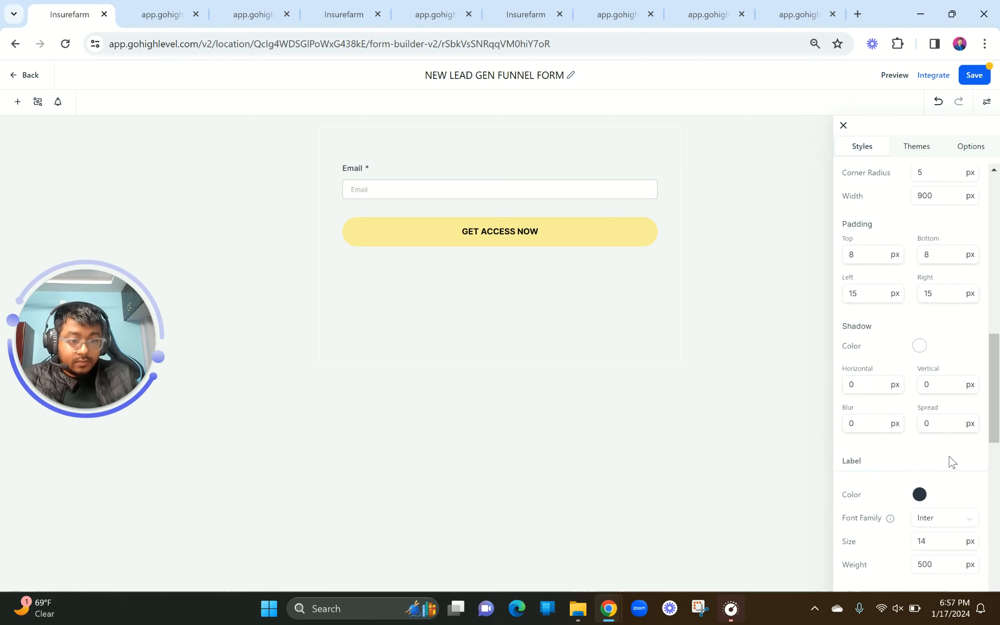
Check the form fields' shadow color and the remaining form styles, and preview the form
click(920, 347)
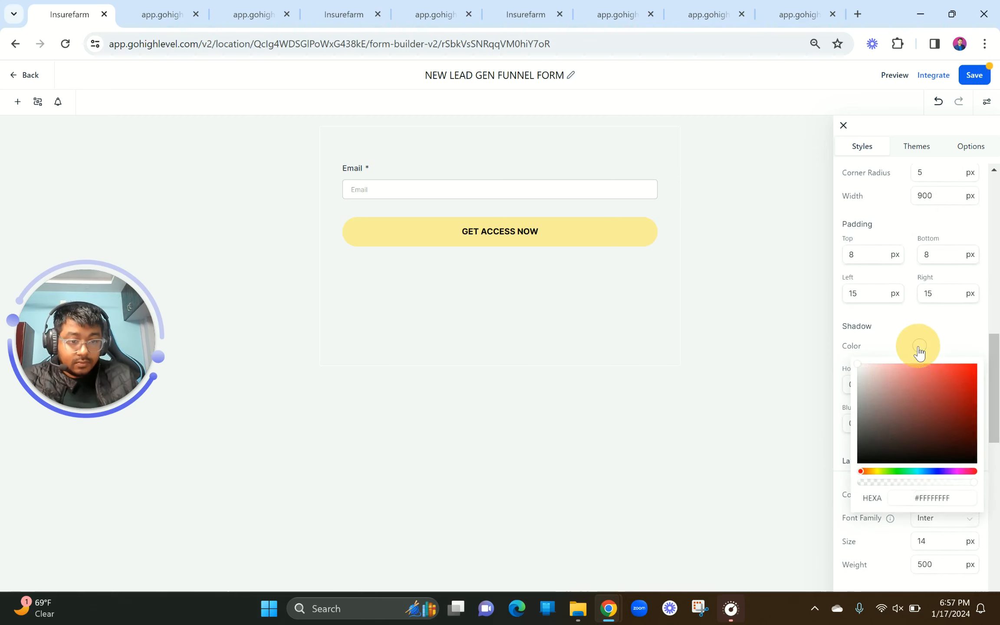
drag(959, 488, 887, 495)
click(962, 331)
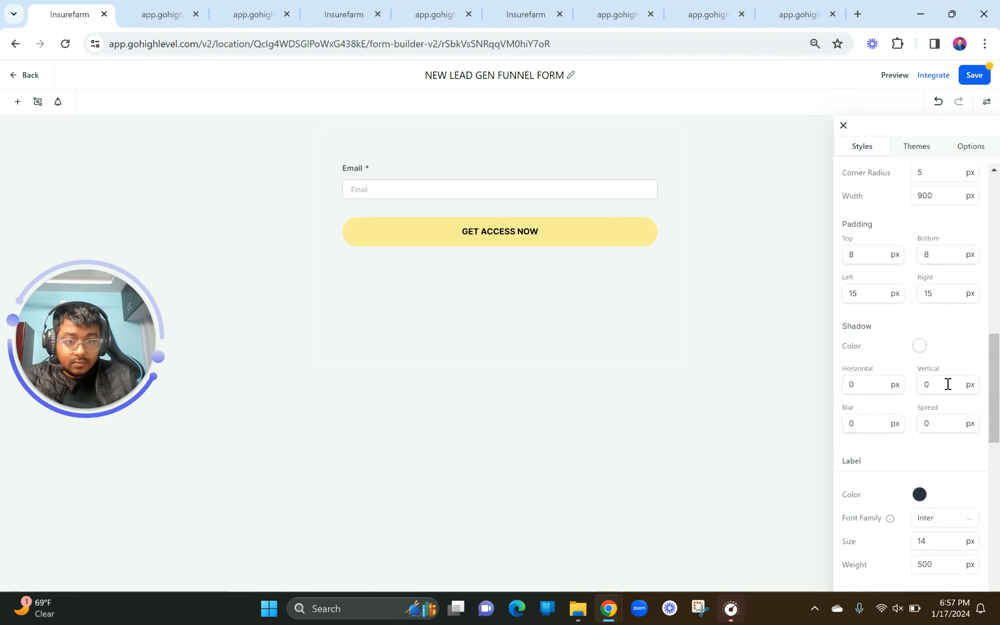
scroll(948, 390, down, 15)
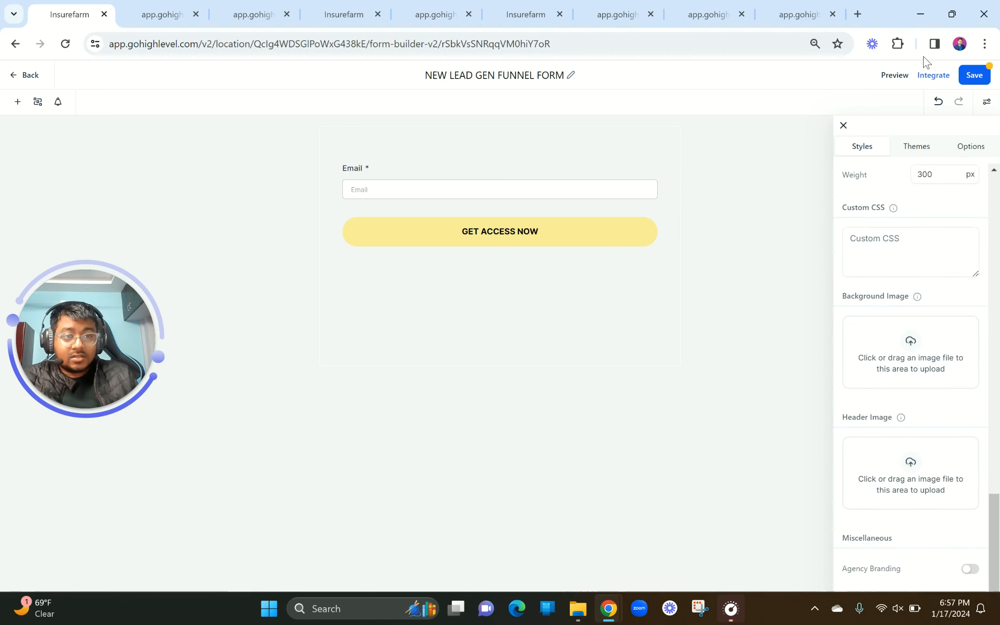
click(905, 78)
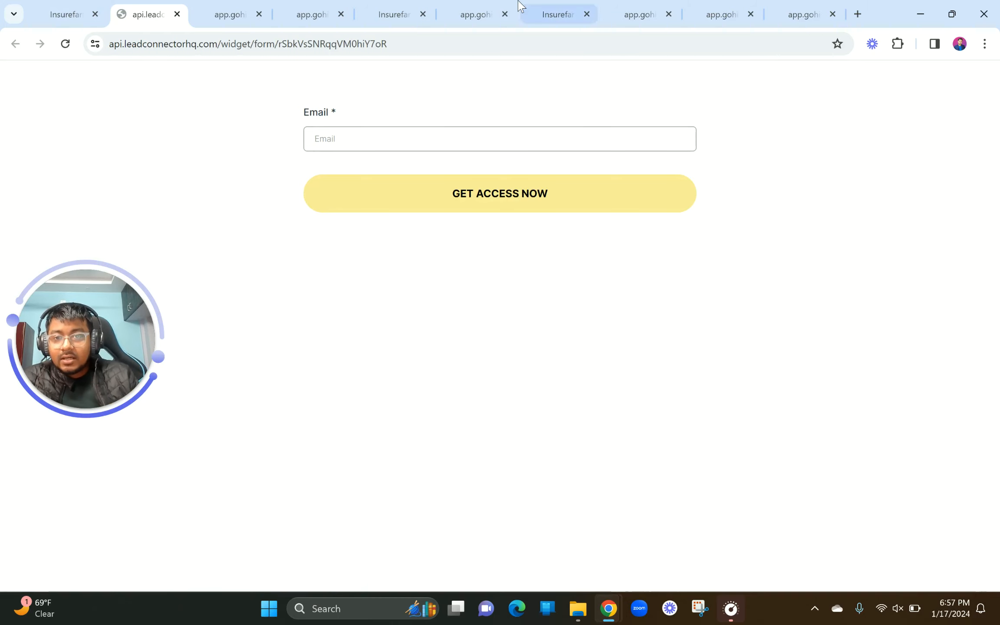
Switch to the funnel's Home page in the page builder and open its popup for editing
click(403, 12)
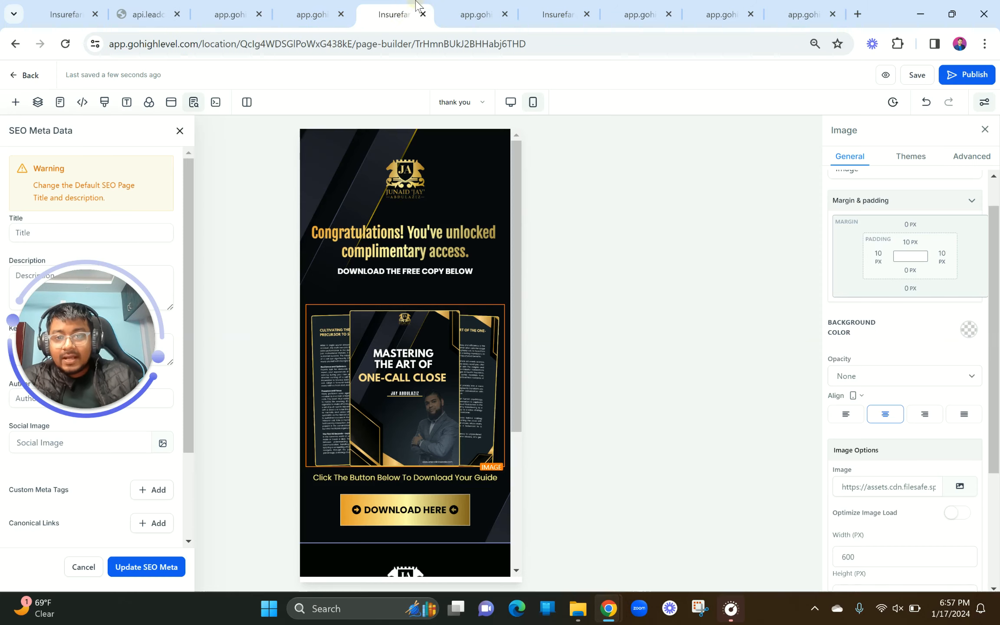
click(489, 6)
click(548, 3)
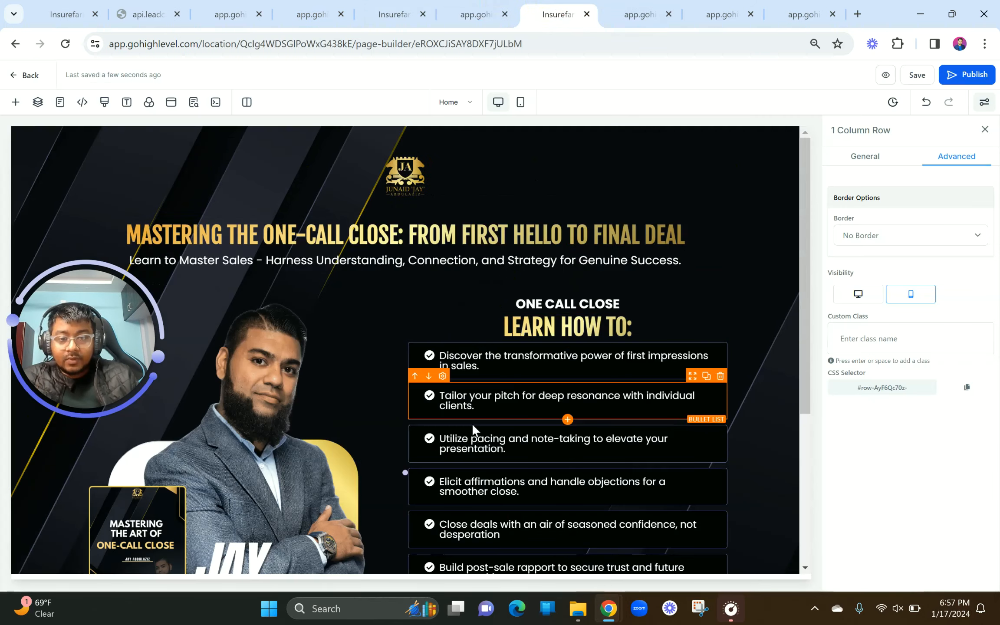
scroll(436, 385, down, 5)
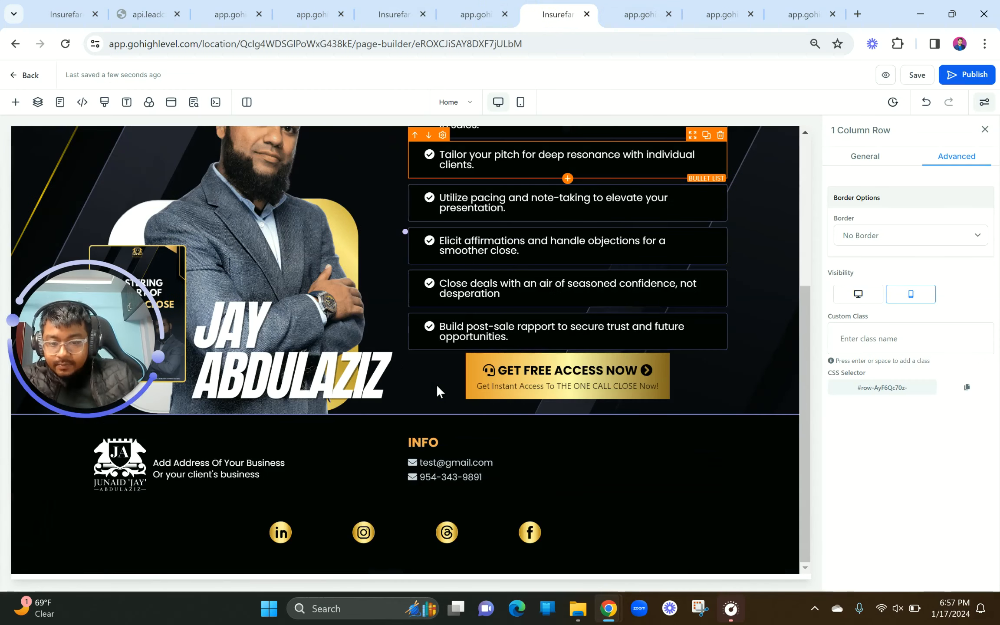
scroll(436, 385, up, 5)
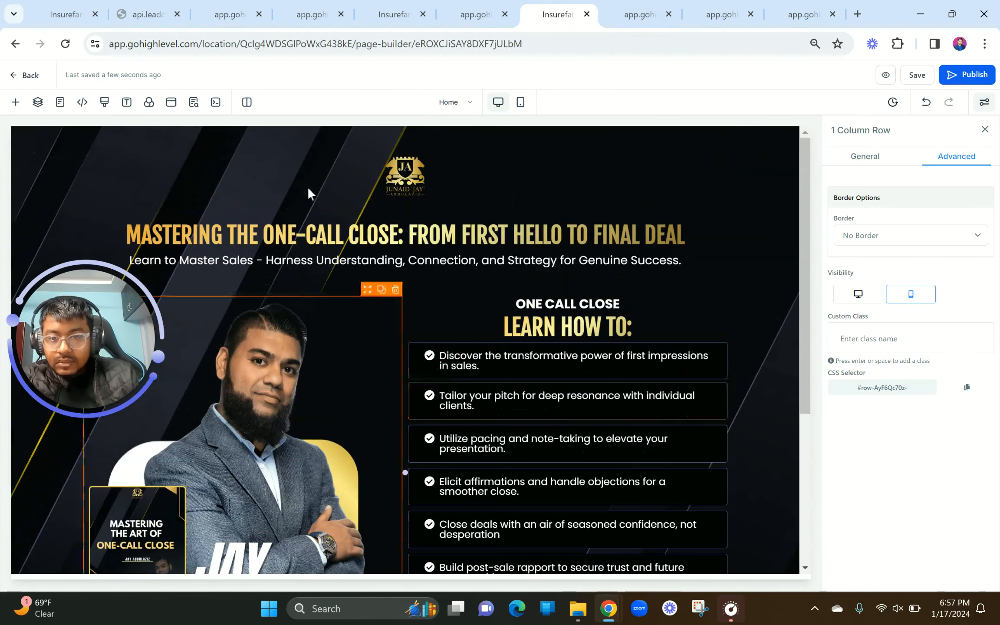
click(171, 104)
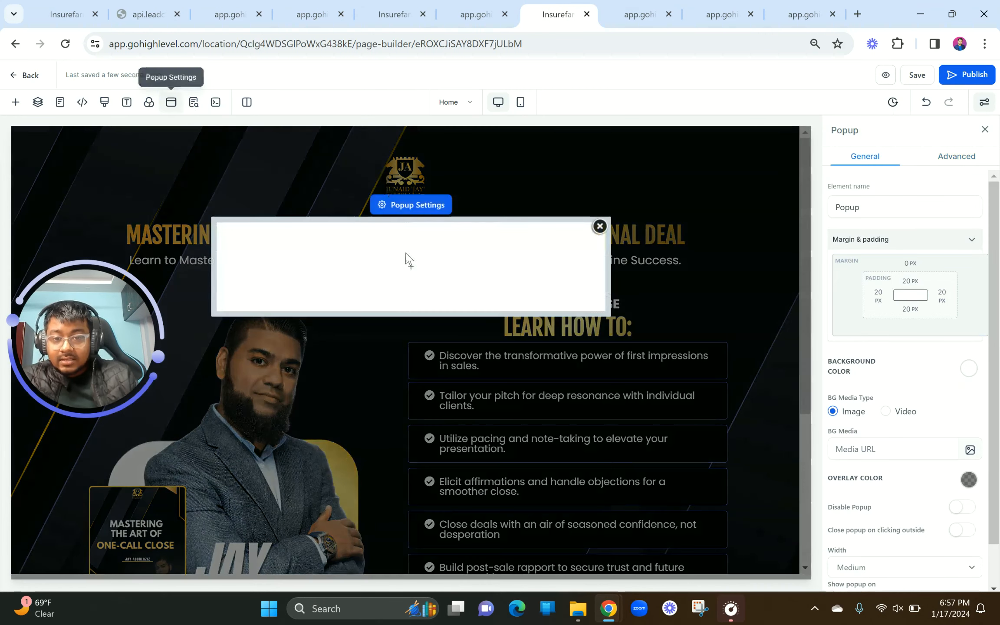
Copy the headline "Get Sales Secrets! Enter your email for exclusive access." from the popup in the reference funnel preview
click(148, 14)
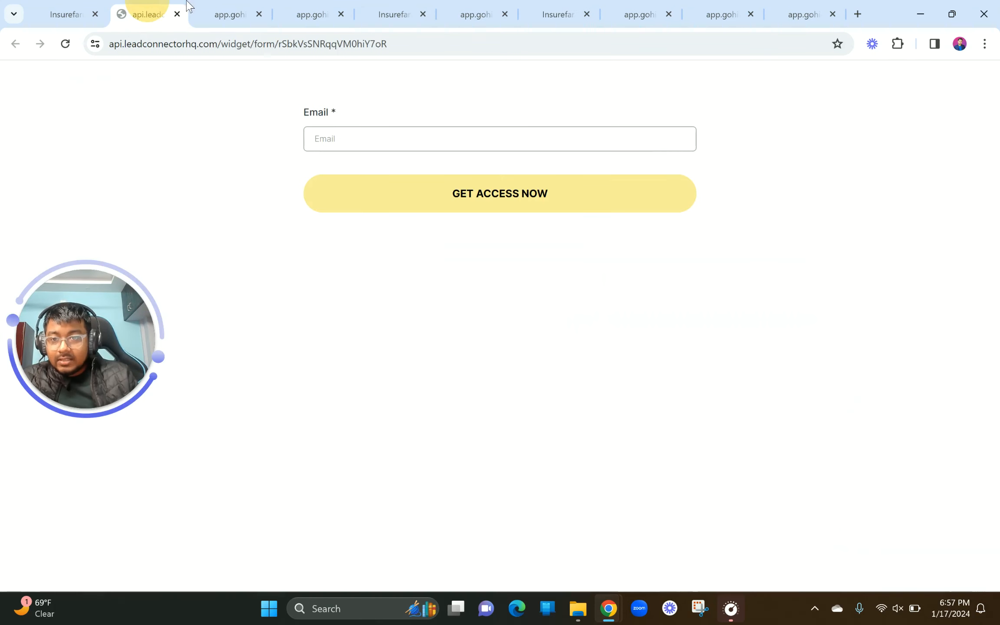
click(230, 15)
drag(428, 146, 618, 167)
click(413, 155)
drag(413, 156, 659, 178)
key(ctrl+c)
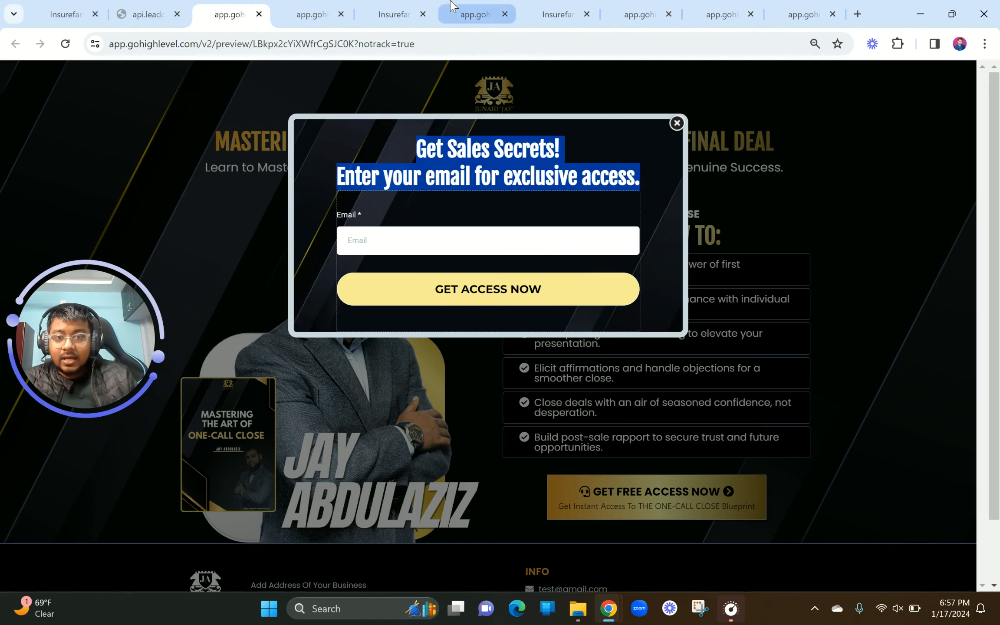
Return to the Home page editor, place its browser tab beside the reference preview, and add a 1 Column row to the popup
click(477, 13)
click(421, 9)
click(558, 13)
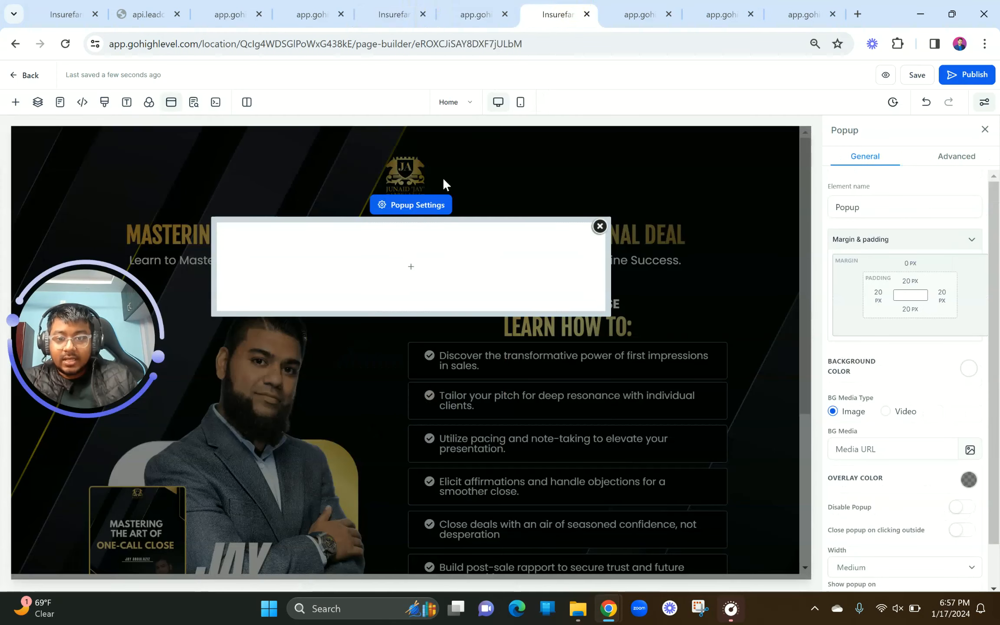
drag(547, 4, 299, 9)
click(410, 270)
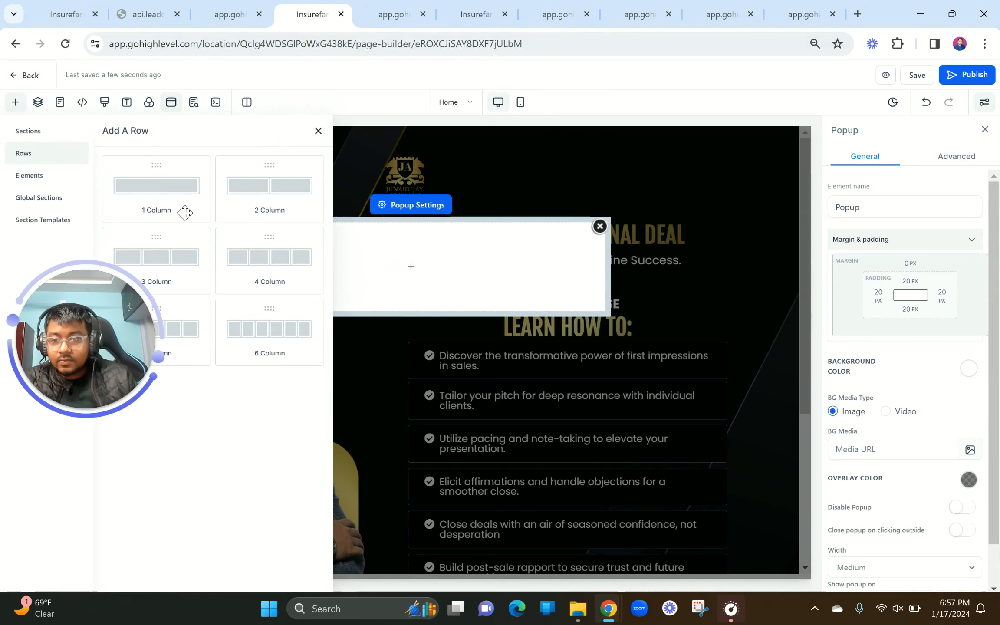
drag(186, 212, 185, 212)
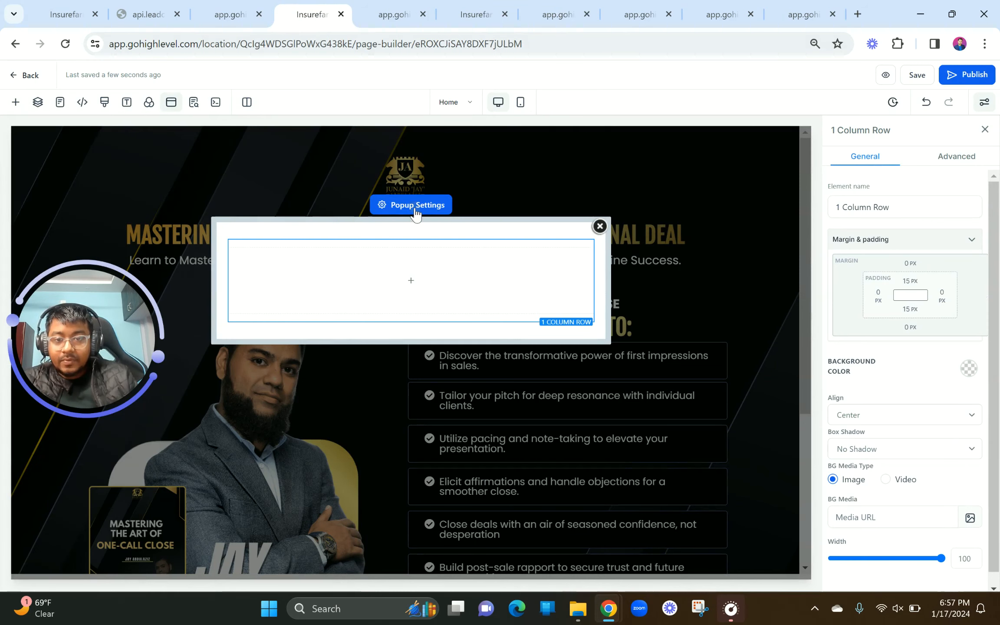
Set the popup's background image to Untitled design (4).svg from the media library
click(415, 207)
scroll(938, 401, down, 1)
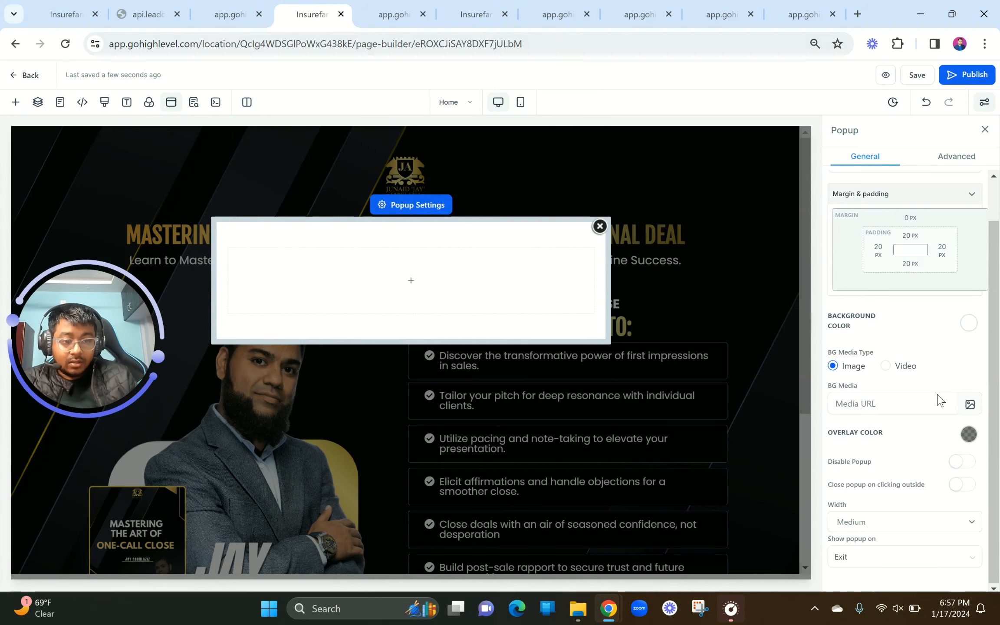
click(973, 408)
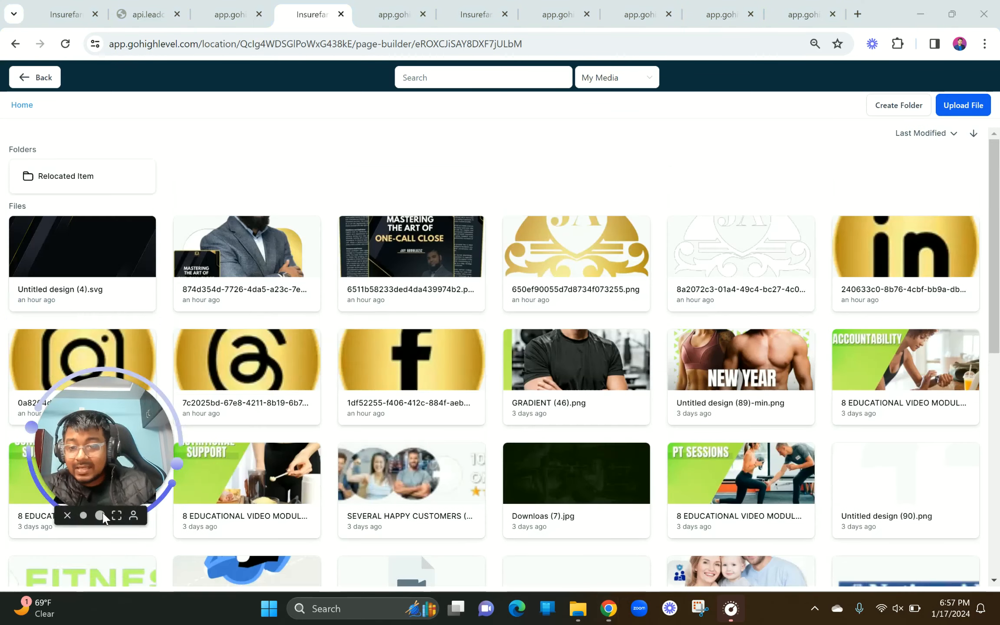
click(70, 244)
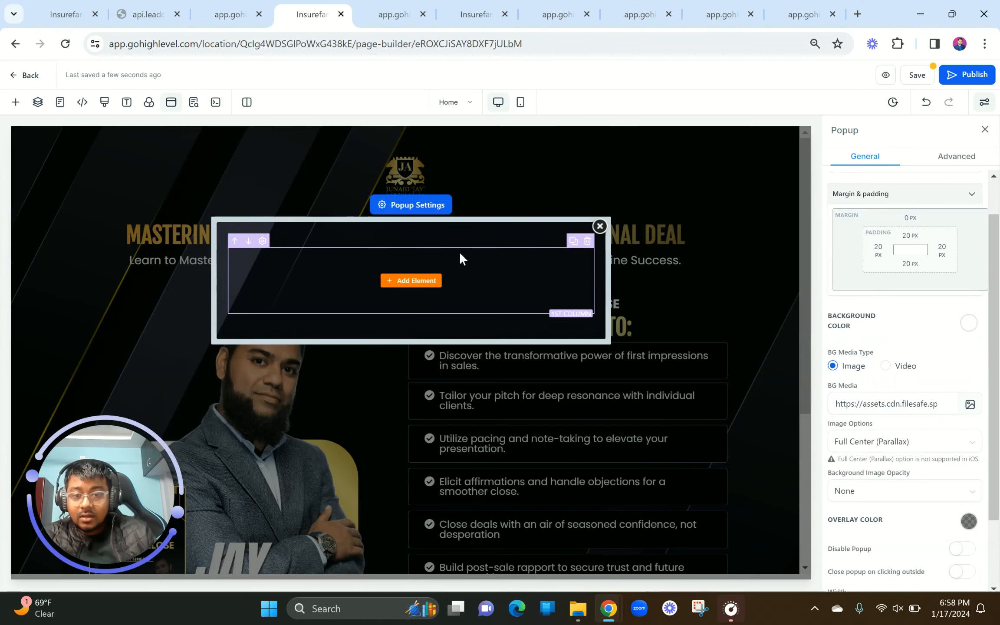
Add a headline to the popup's column with the copied text, strip its blank lines, and compare it with the reference popup
click(422, 285)
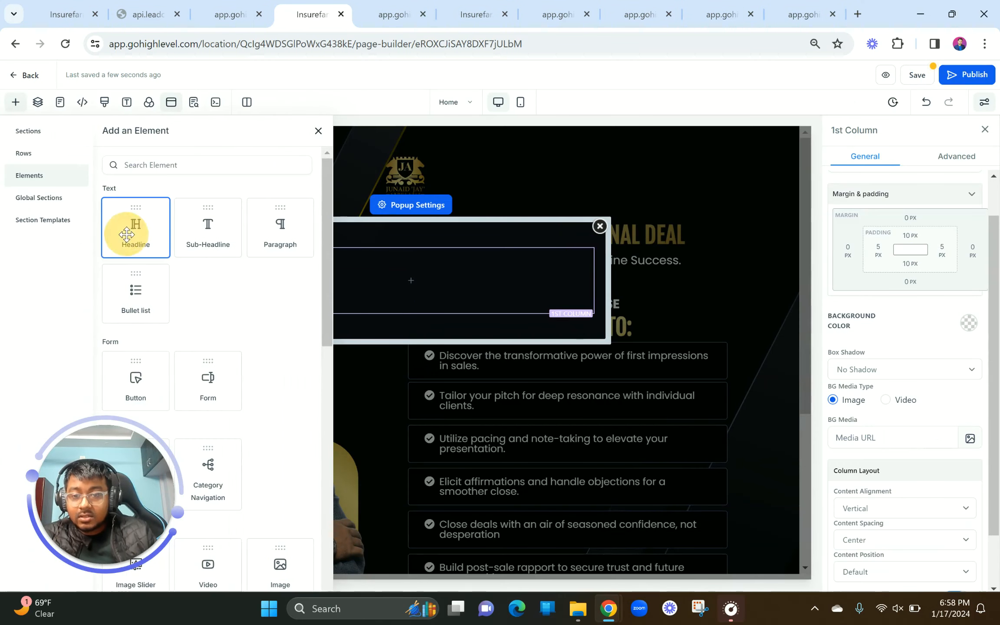
click(134, 234)
triple_click(382, 257)
key(ctrl+v)
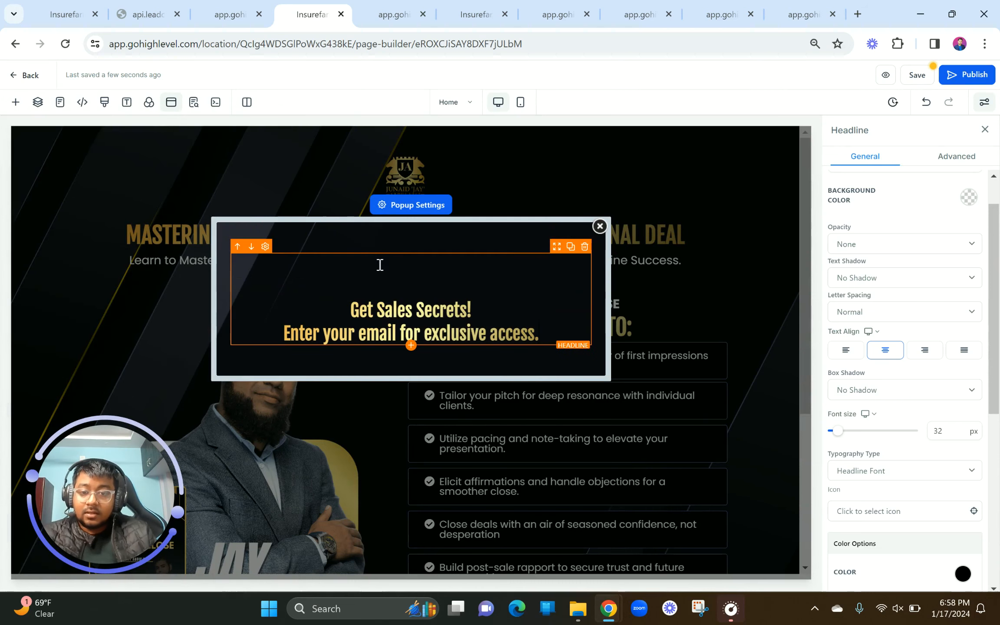
click(343, 309)
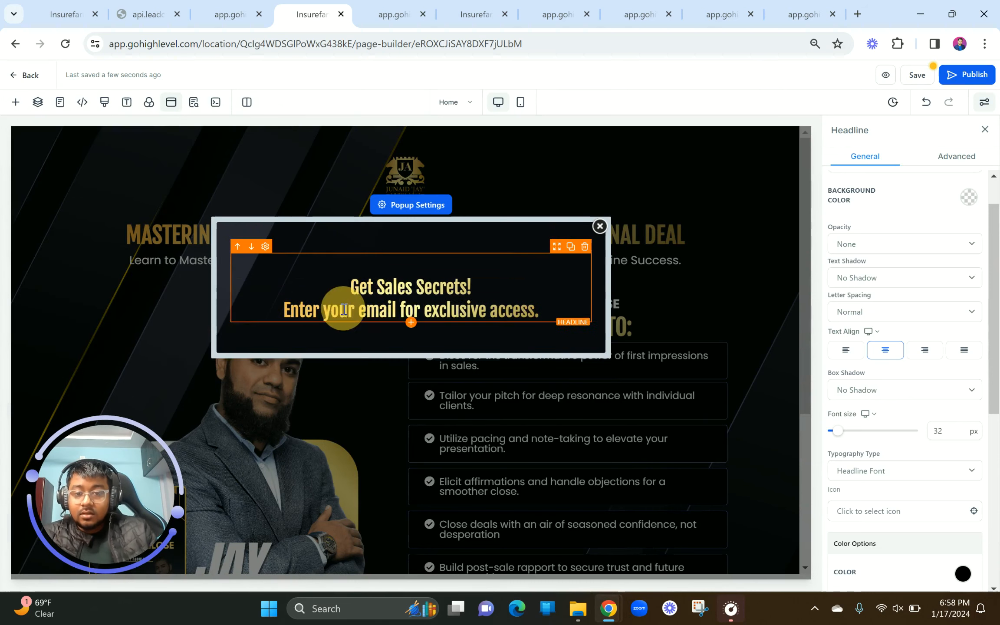
click(243, 12)
click(173, 6)
click(230, 13)
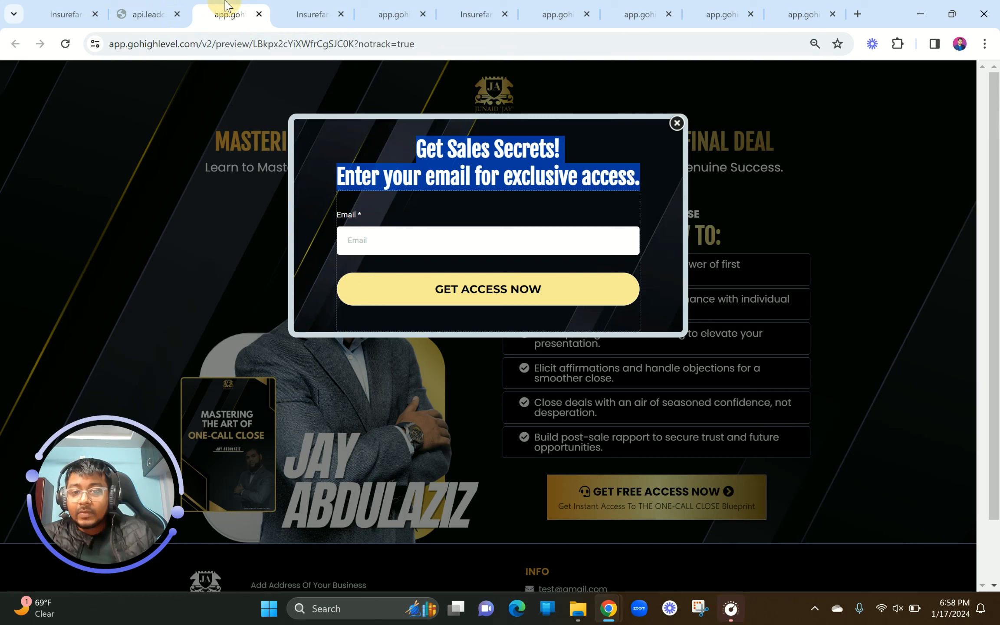
click(378, 164)
key(ctrl+Tab)
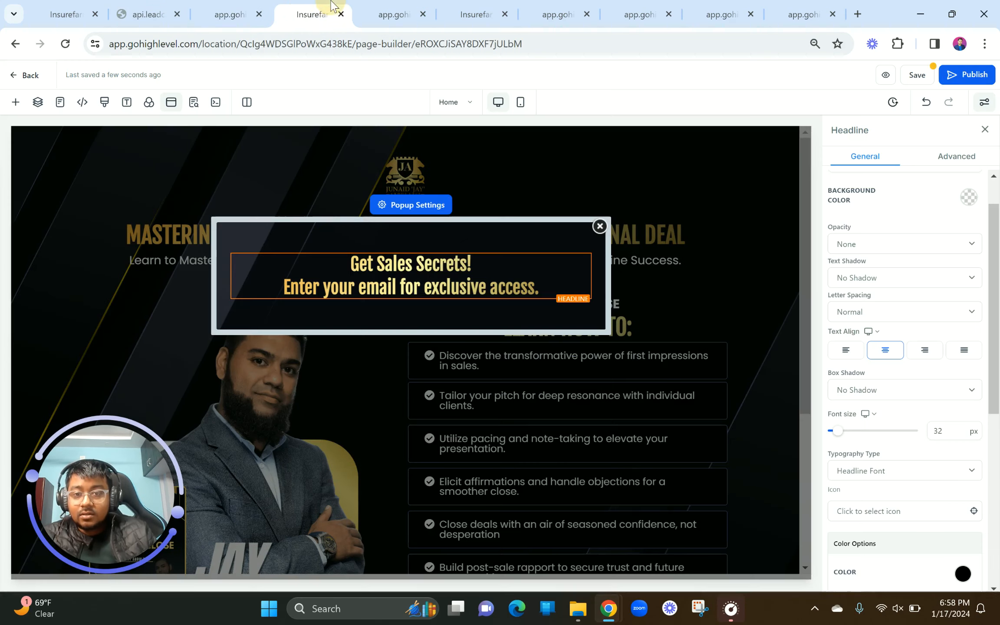
Add a Form element beneath the popup headline and assign NEW LEAD GEN FUNNEL FORM to it
click(409, 300)
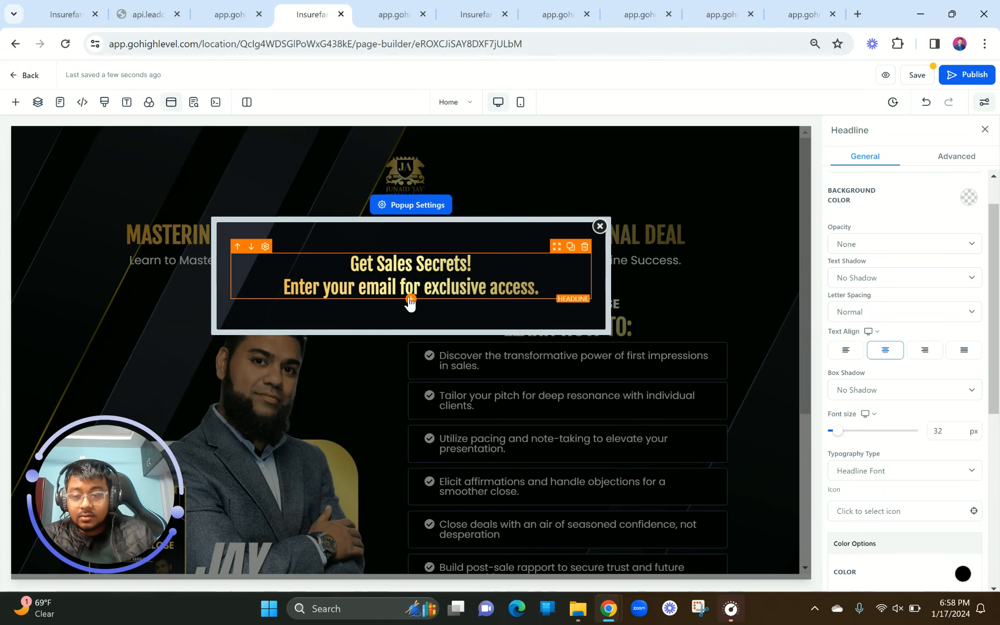
click(410, 302)
click(188, 172)
text(email)
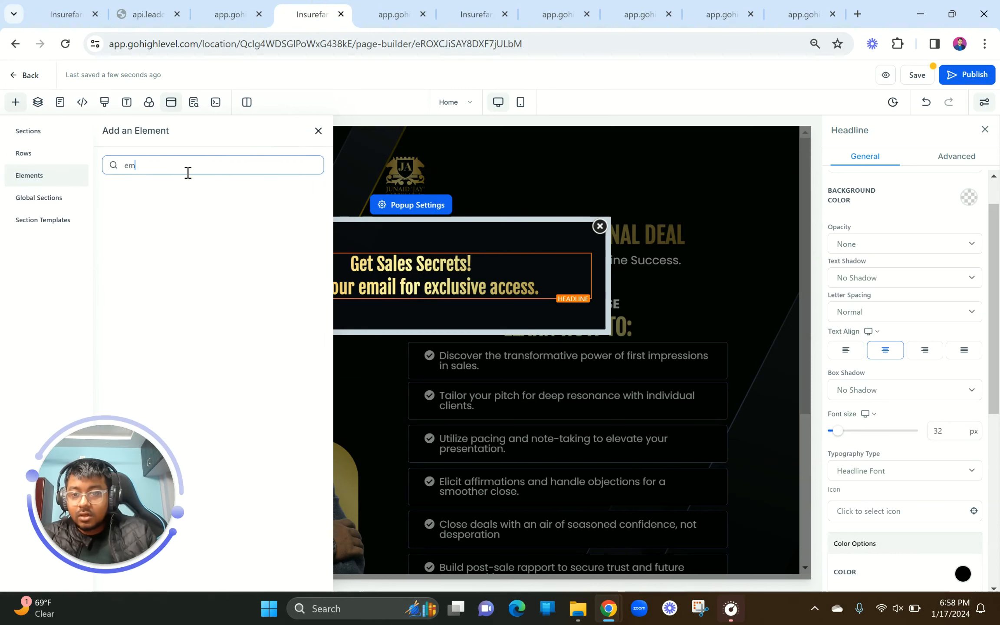
key(BackSpace)
key(BackSpace)
key(BackSpace)
text(form)
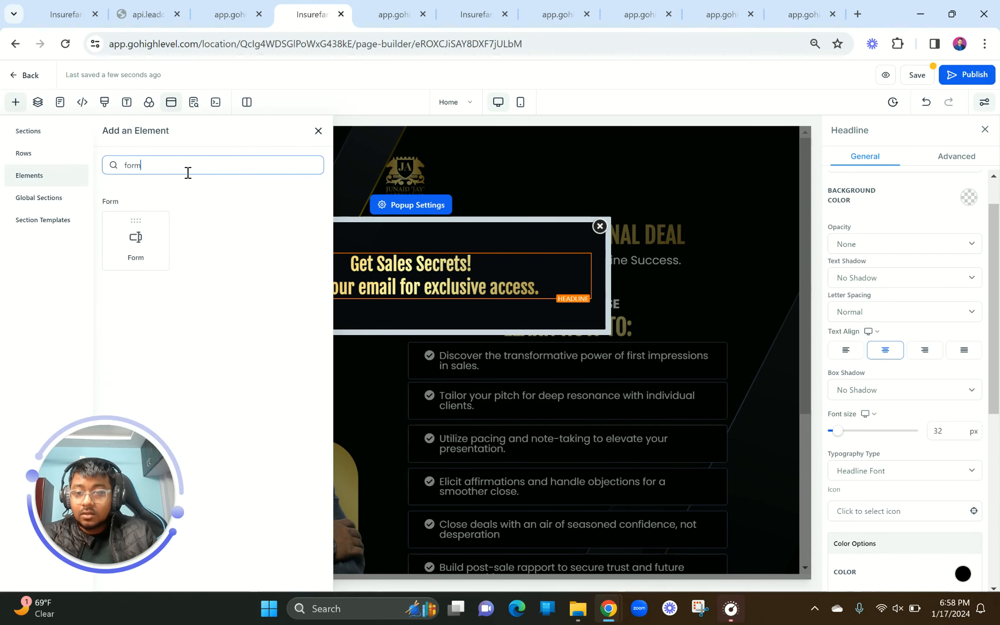
click(140, 214)
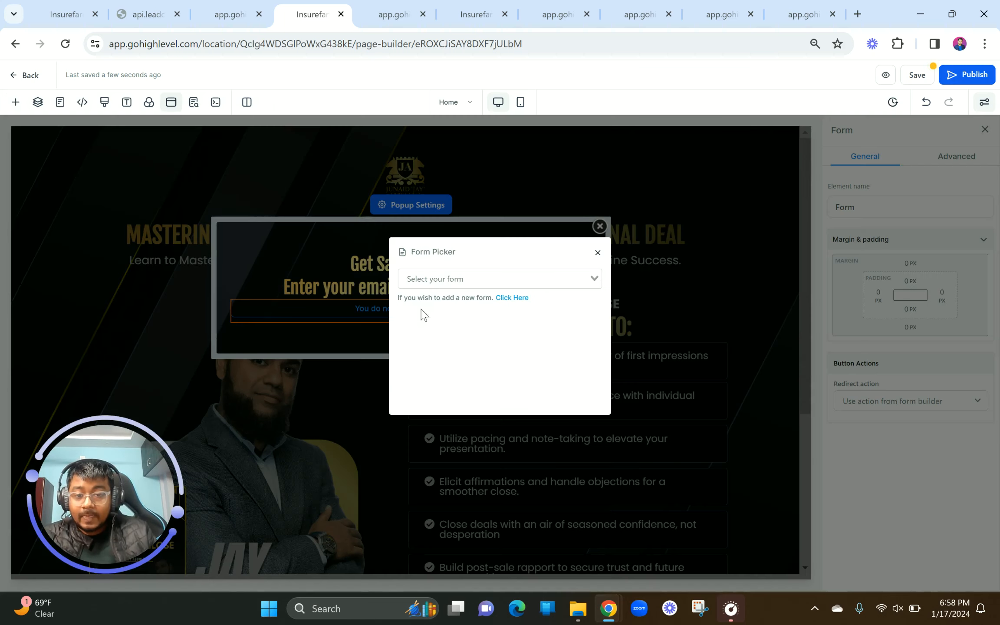
click(465, 278)
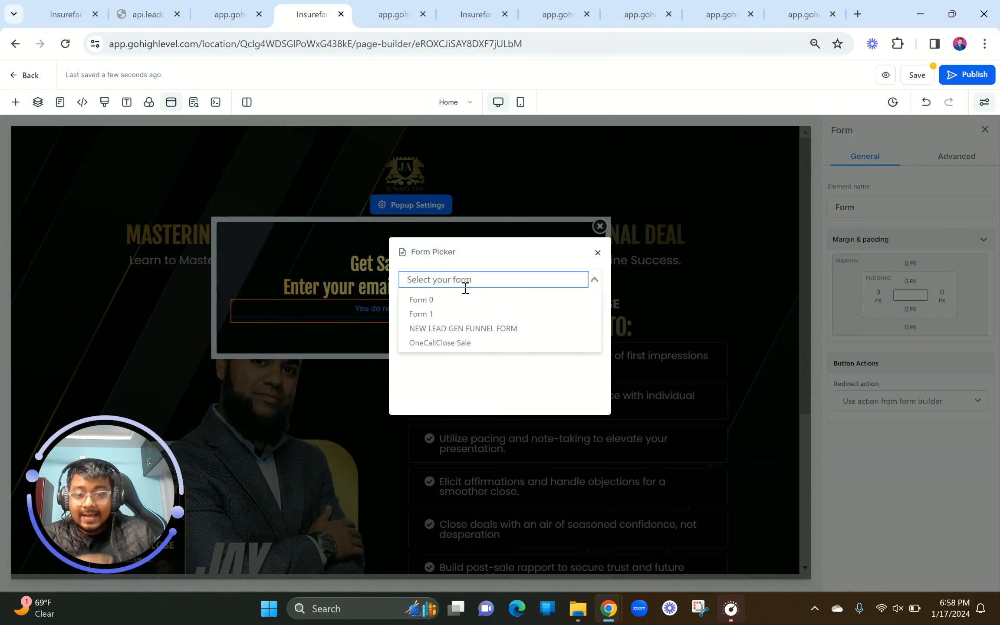
click(469, 326)
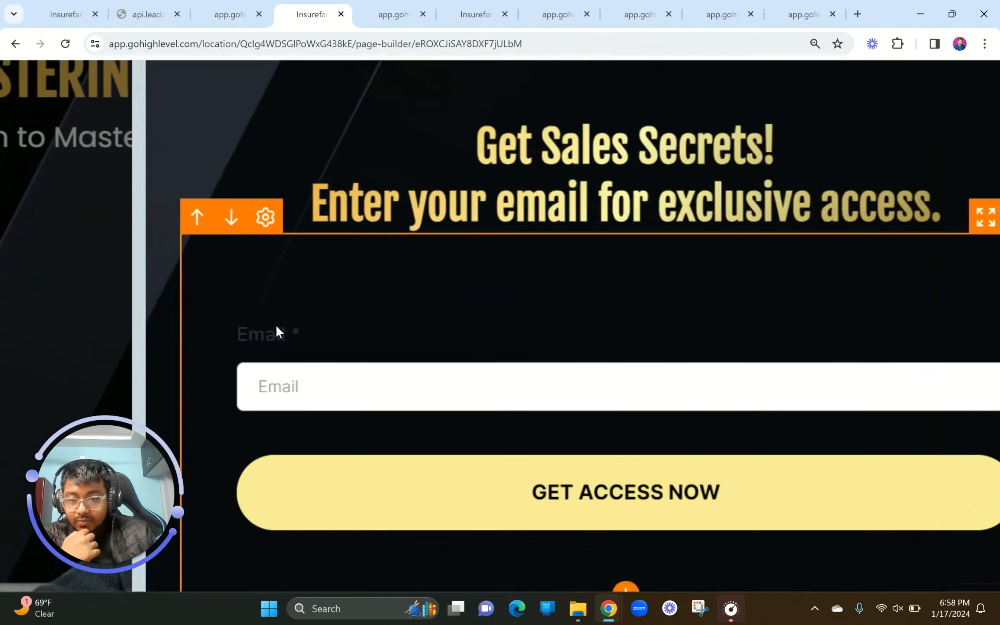
Go back to the form builder and set the form's label color to white (#FFFFFFFF)
scroll(254, 357, down, 5)
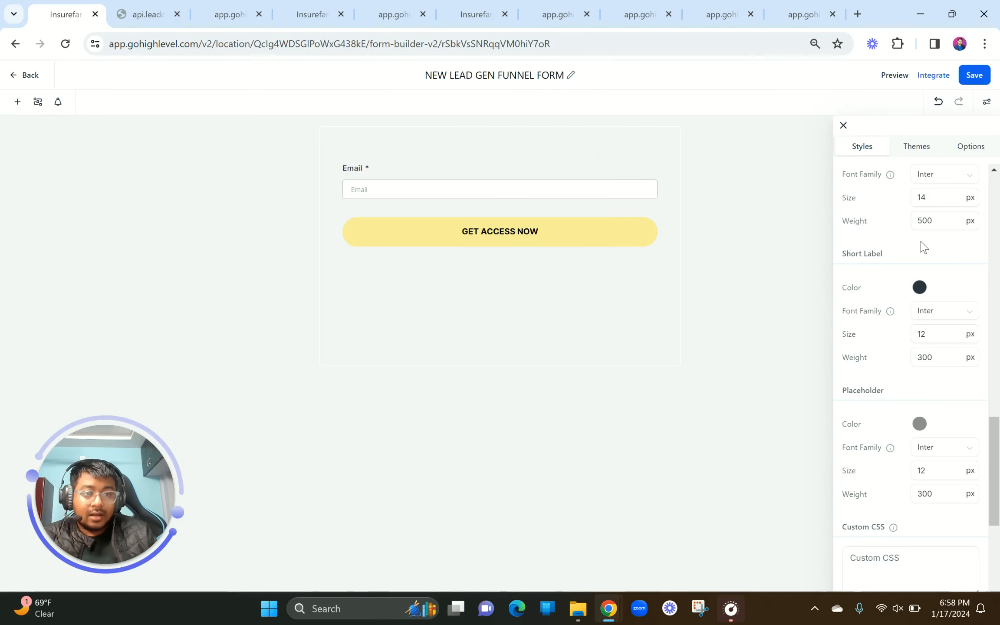
scroll(921, 242, up, 3)
scroll(920, 246, up, 8)
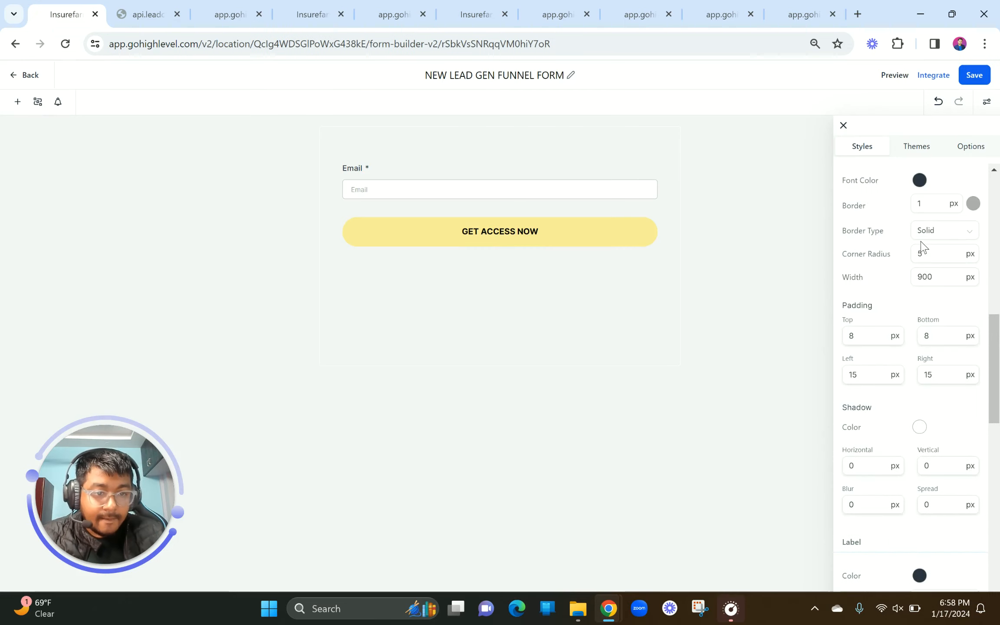
scroll(924, 246, up, 3)
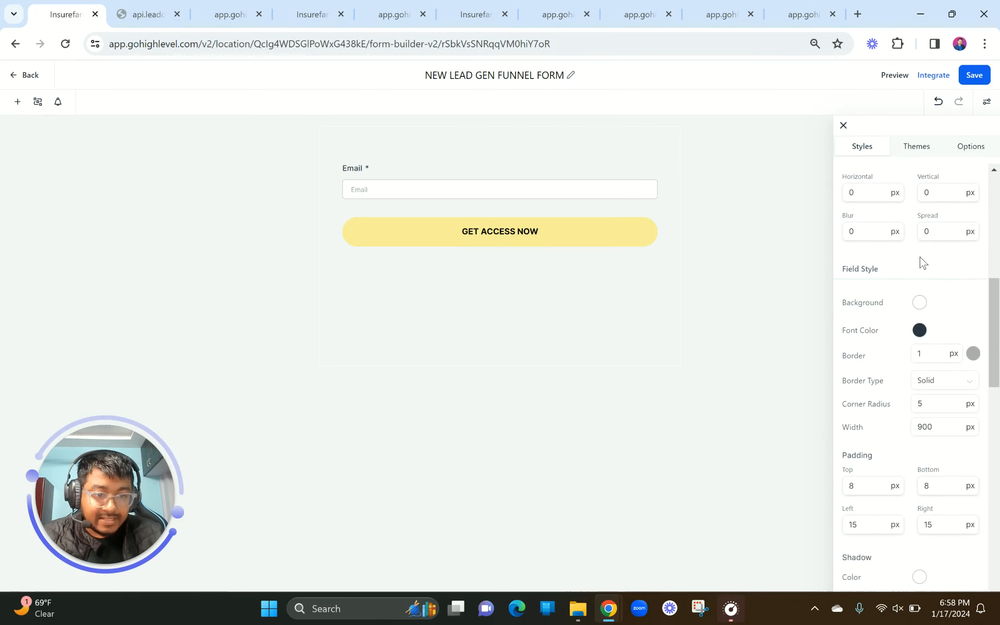
click(918, 331)
drag(888, 363, 850, 340)
click(949, 307)
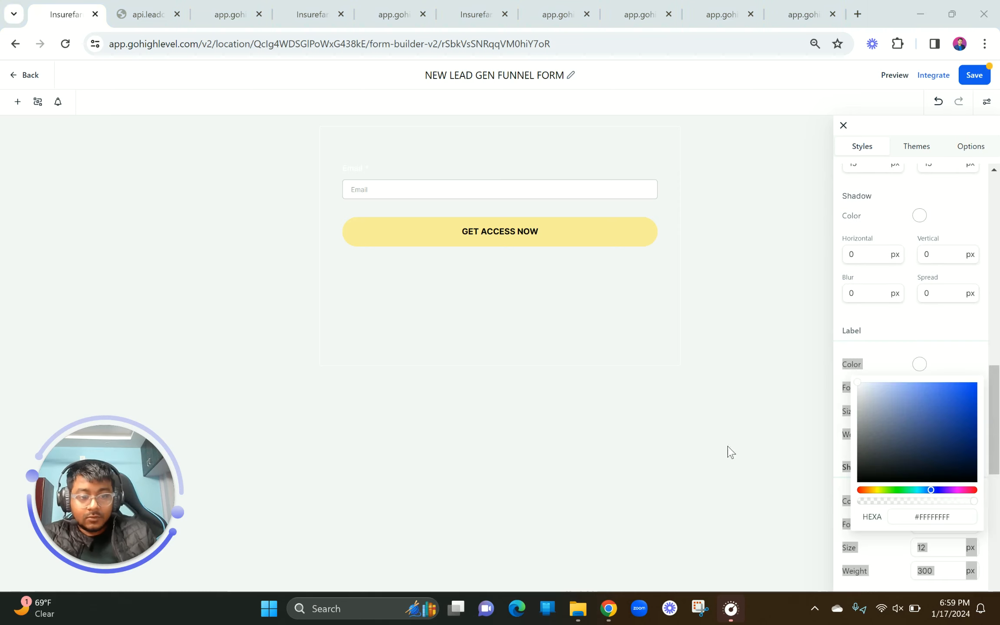
click(916, 329)
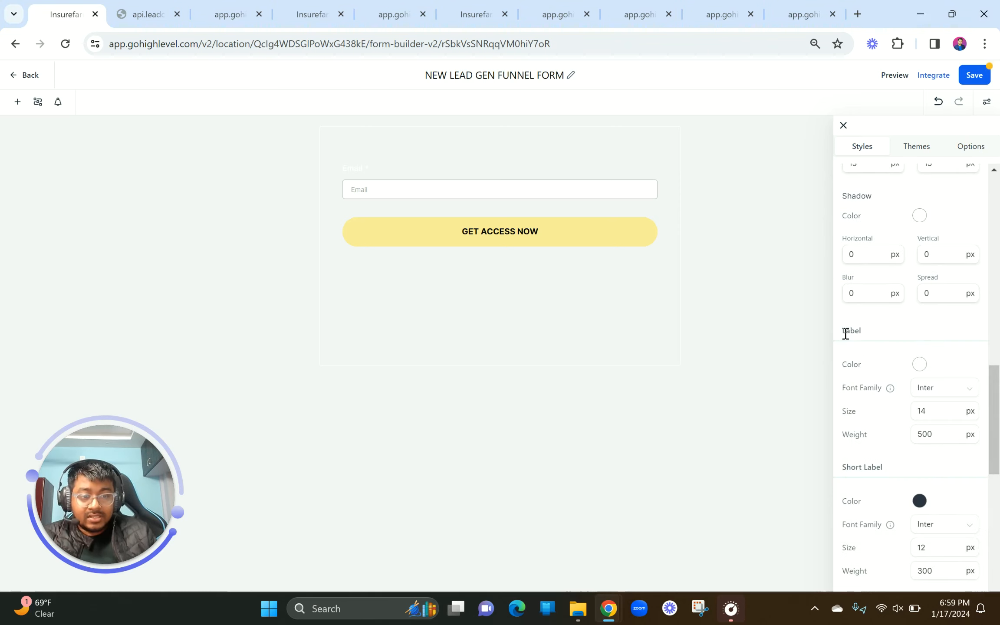
Reapply white (#FFFFFFFF) as the label color and save the form
double_click(868, 331)
click(920, 364)
drag(907, 397, 842, 378)
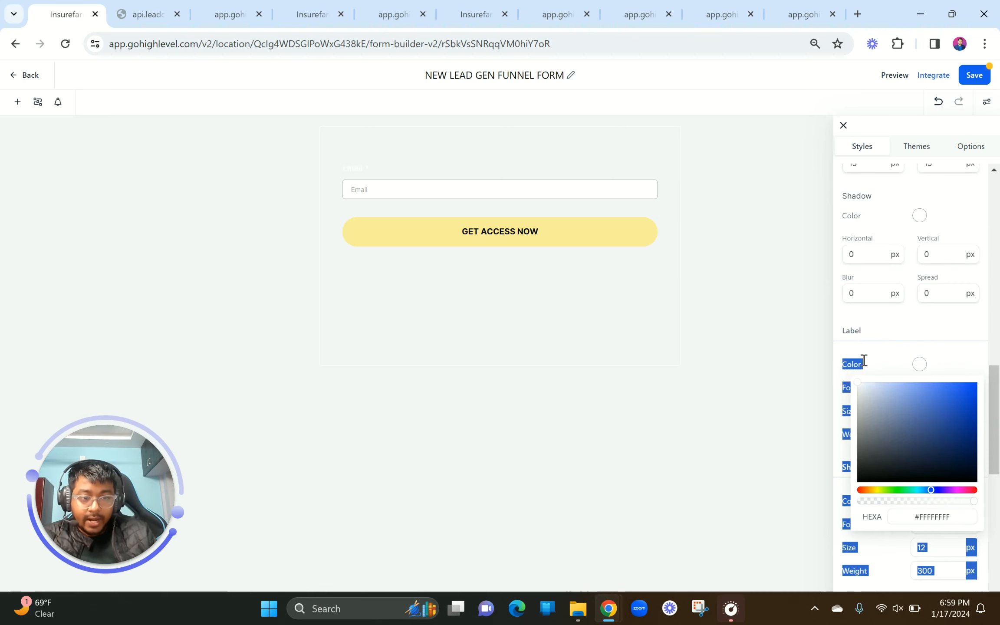
click(890, 343)
click(971, 77)
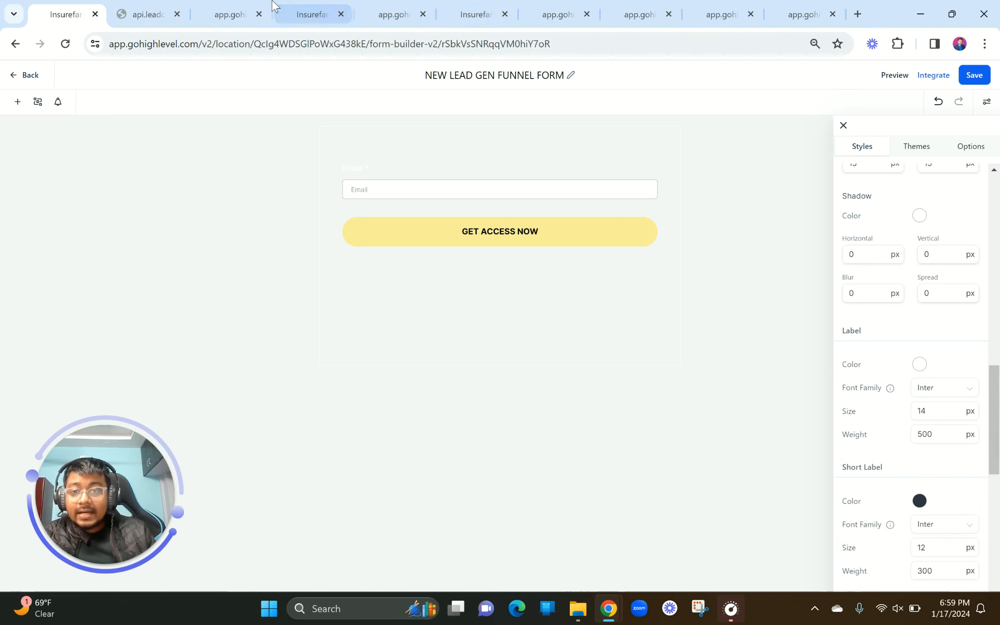
Compare the popup with the reference preview and set its border radius to 10px
click(342, 5)
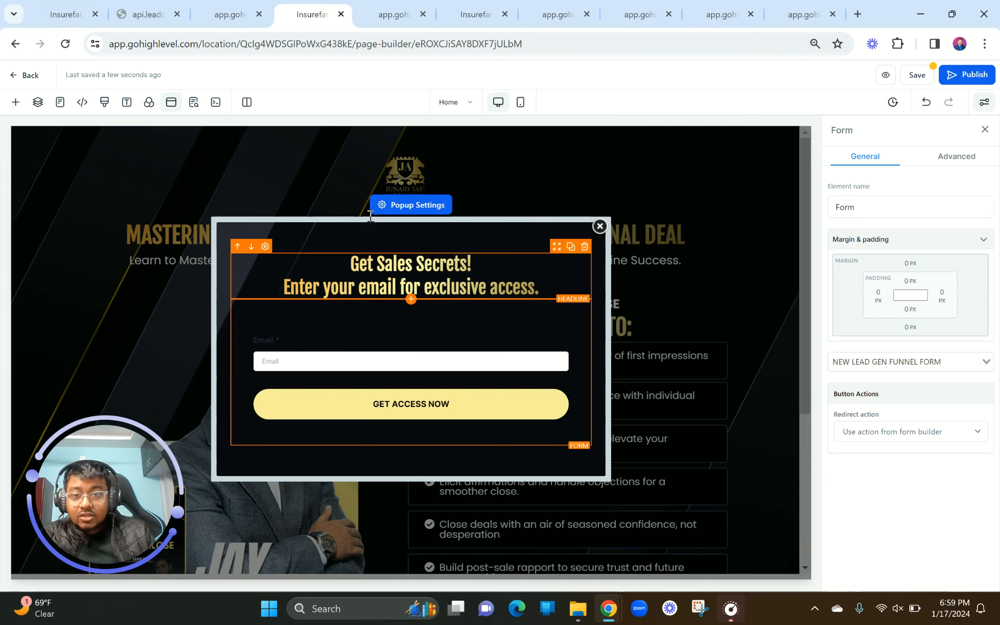
click(231, 6)
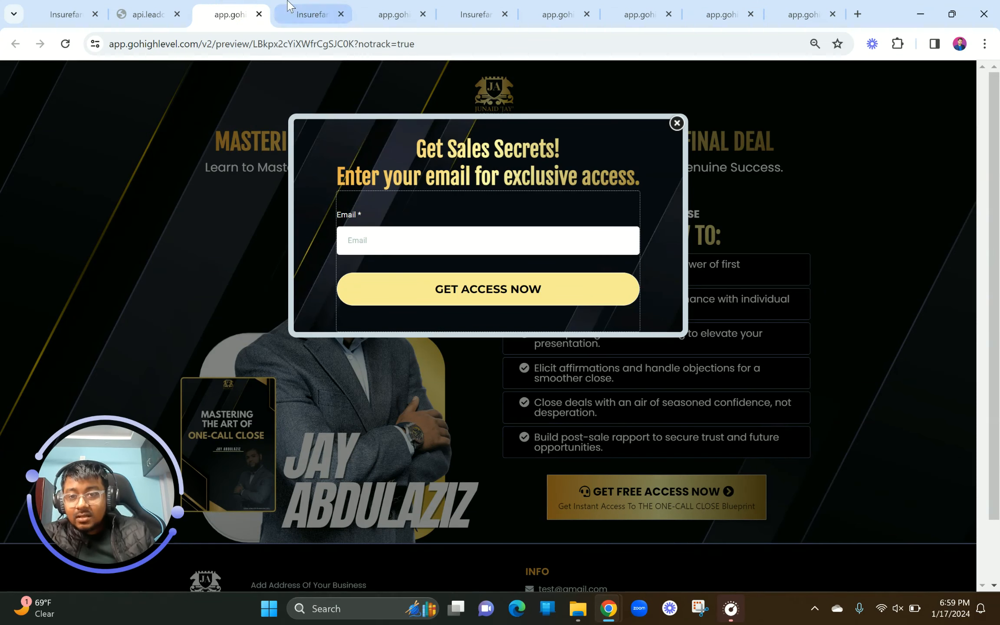
click(300, 13)
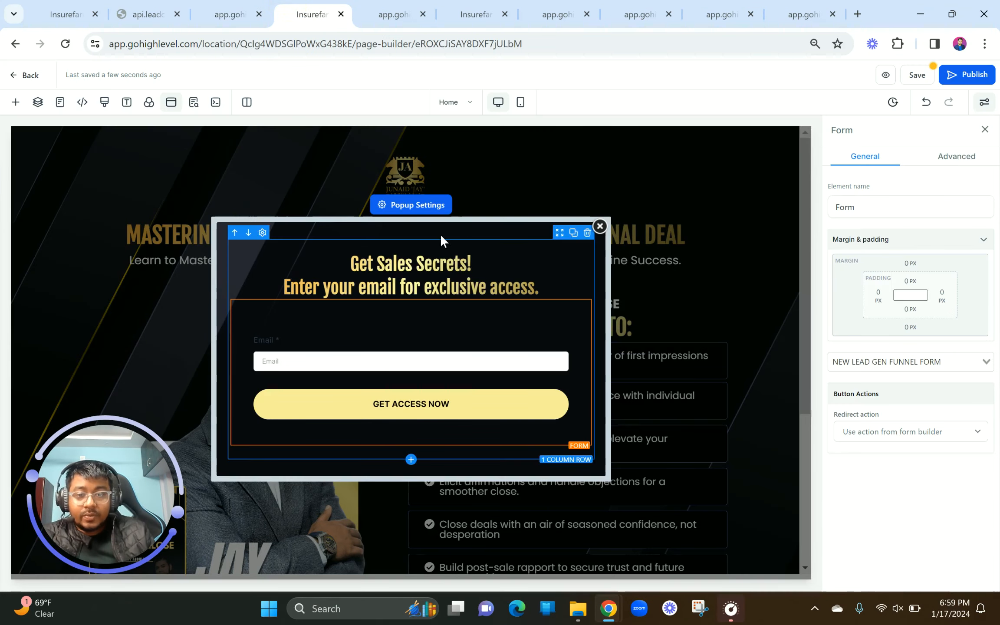
click(423, 205)
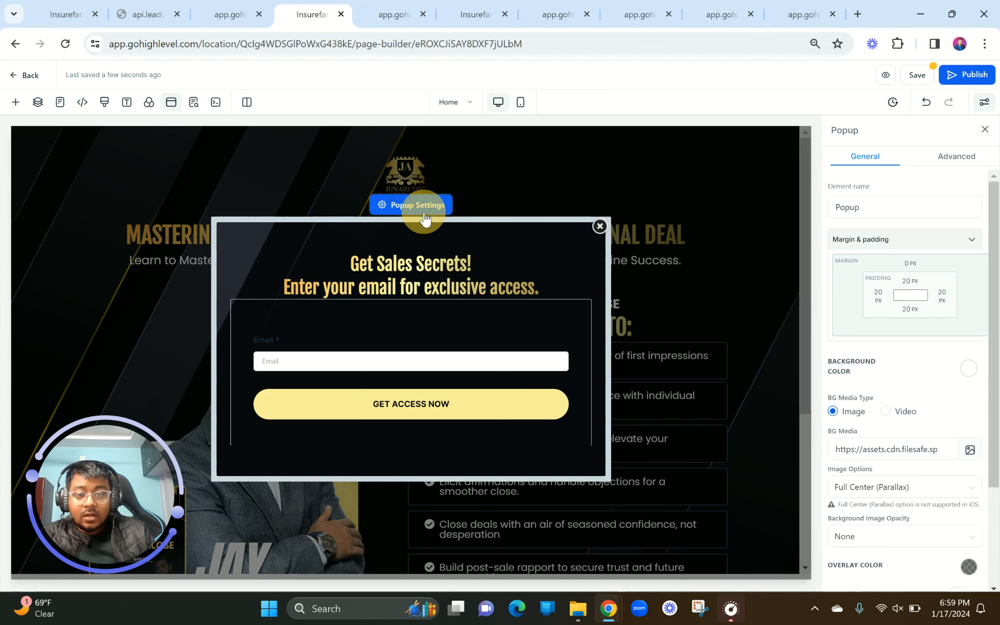
click(951, 159)
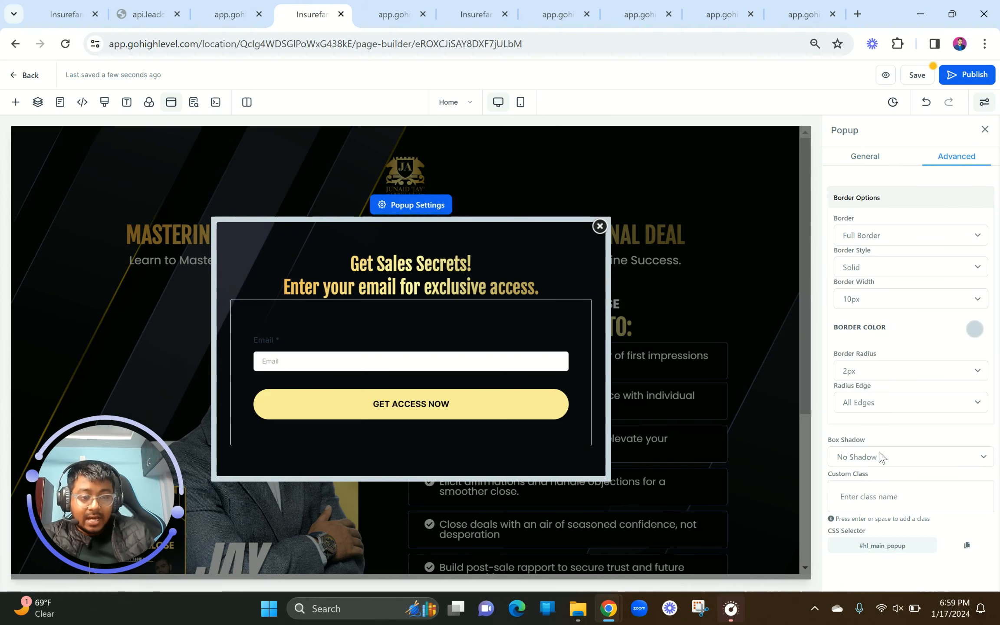
click(869, 376)
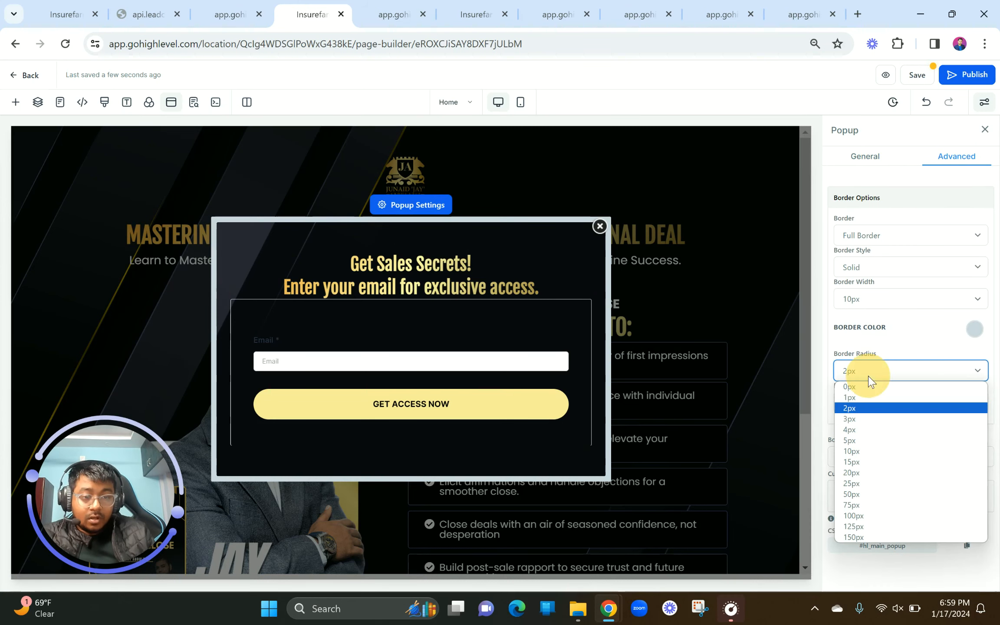
click(866, 462)
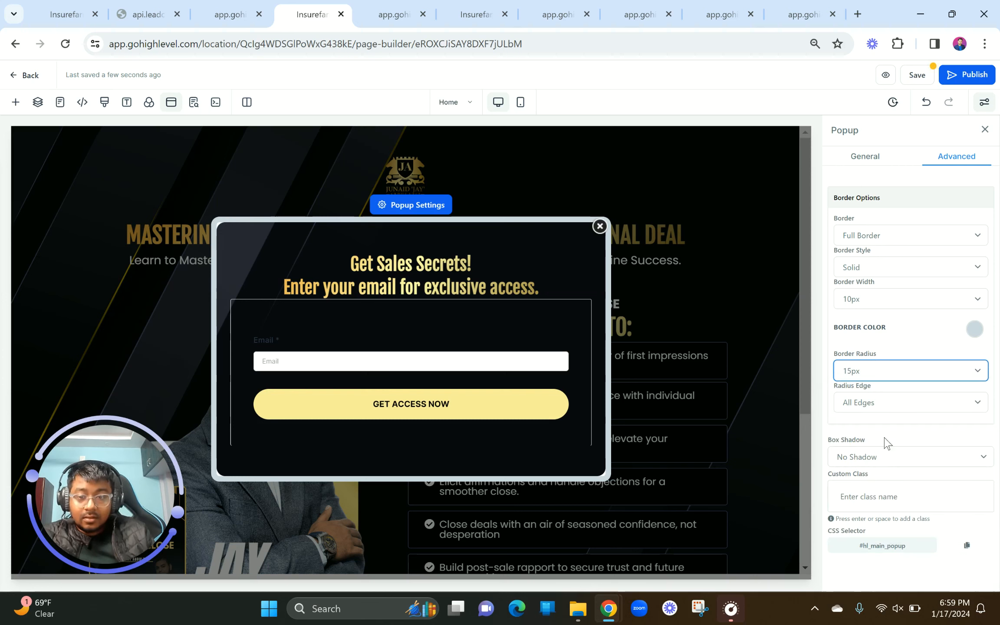
click(877, 376)
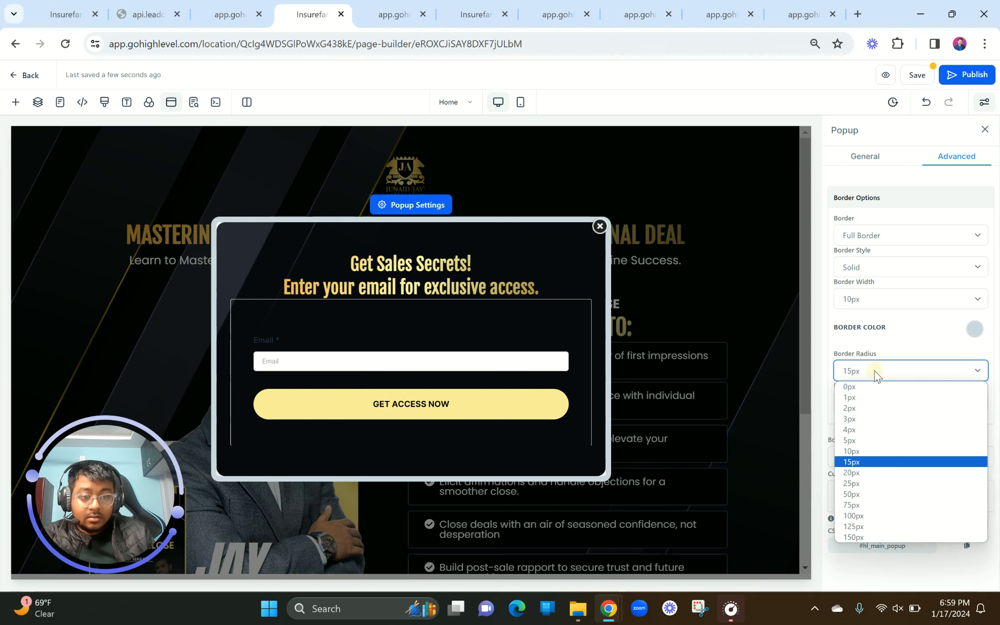
click(864, 455)
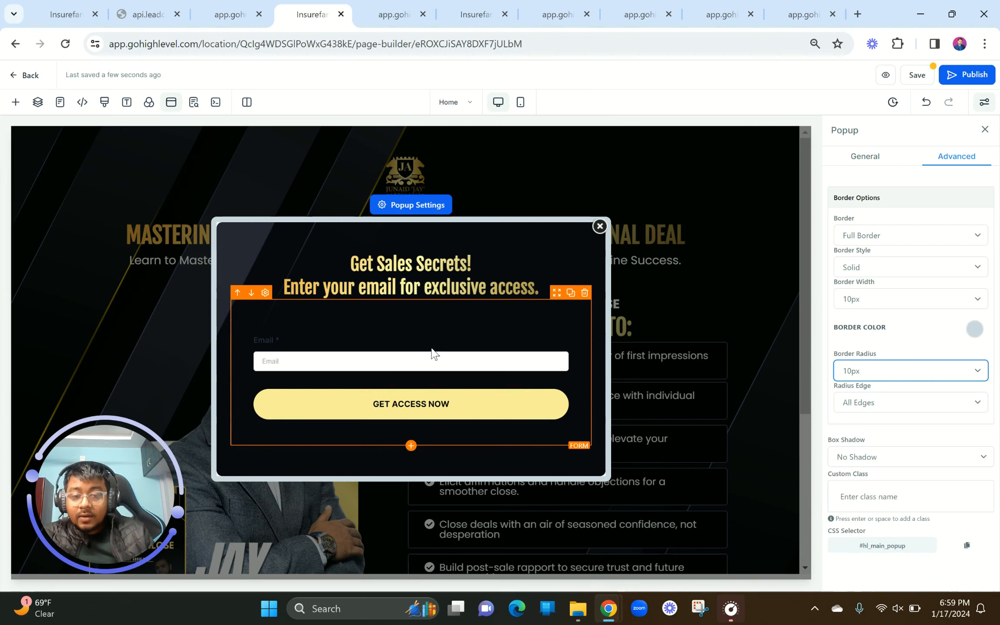
Set the popup form's redirect action to Go to Next step
click(425, 394)
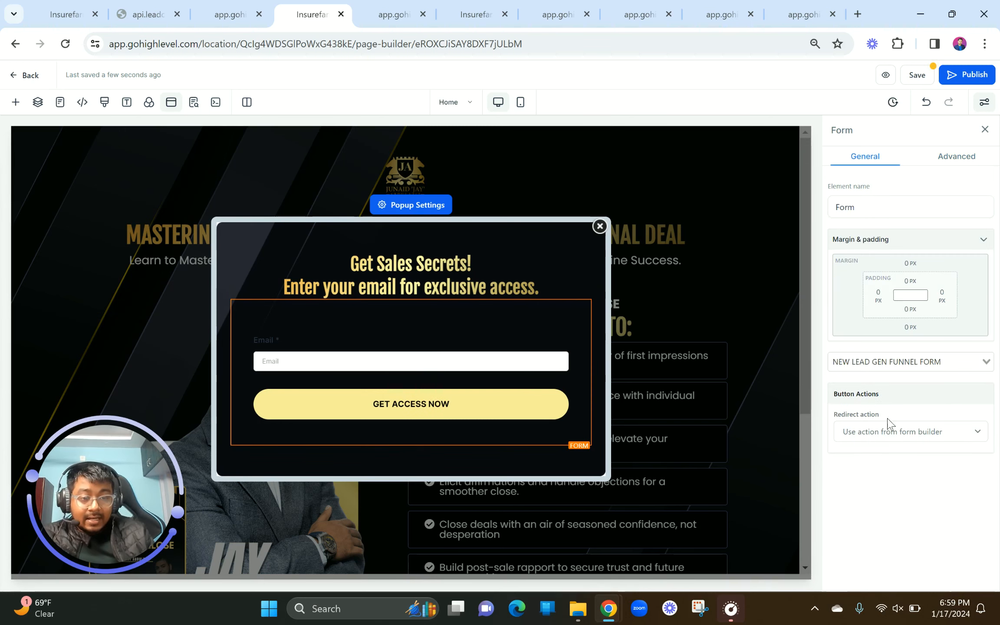
click(887, 433)
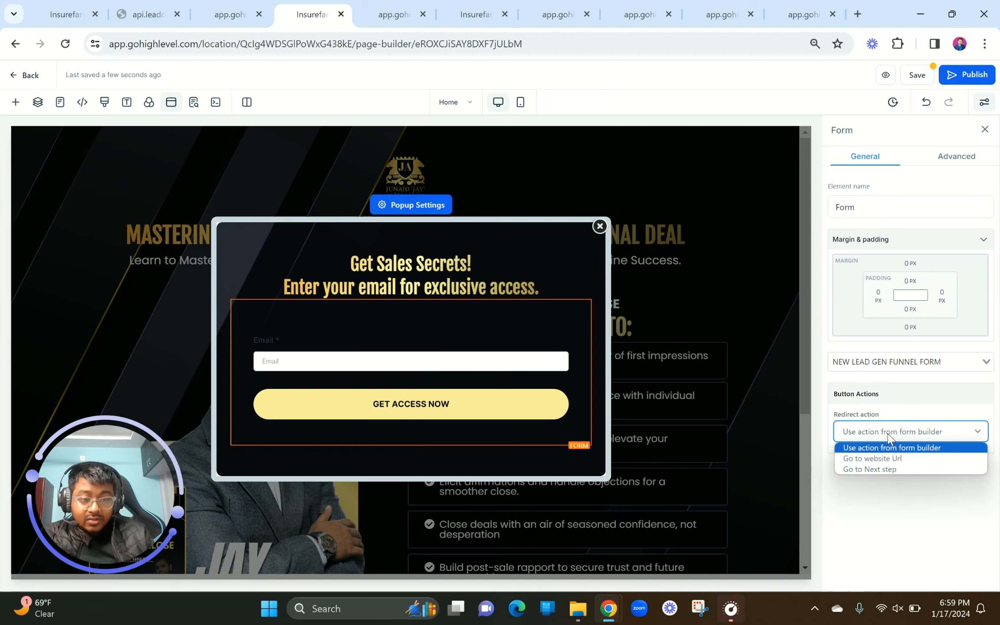
click(884, 470)
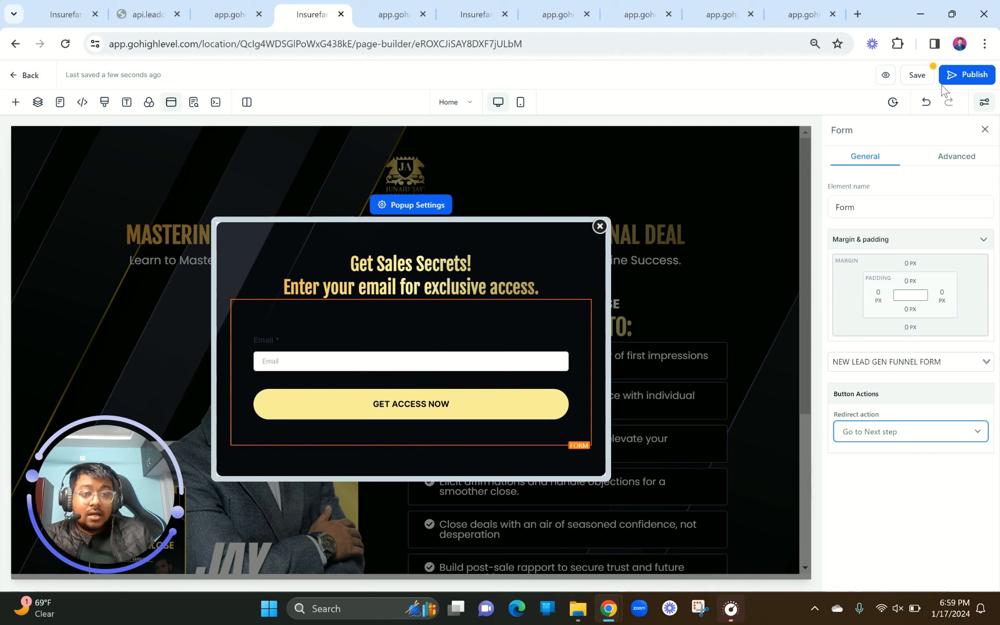
Preview the Home page, open its popup through GET FREE ACCESS NOW, and close it again
click(885, 76)
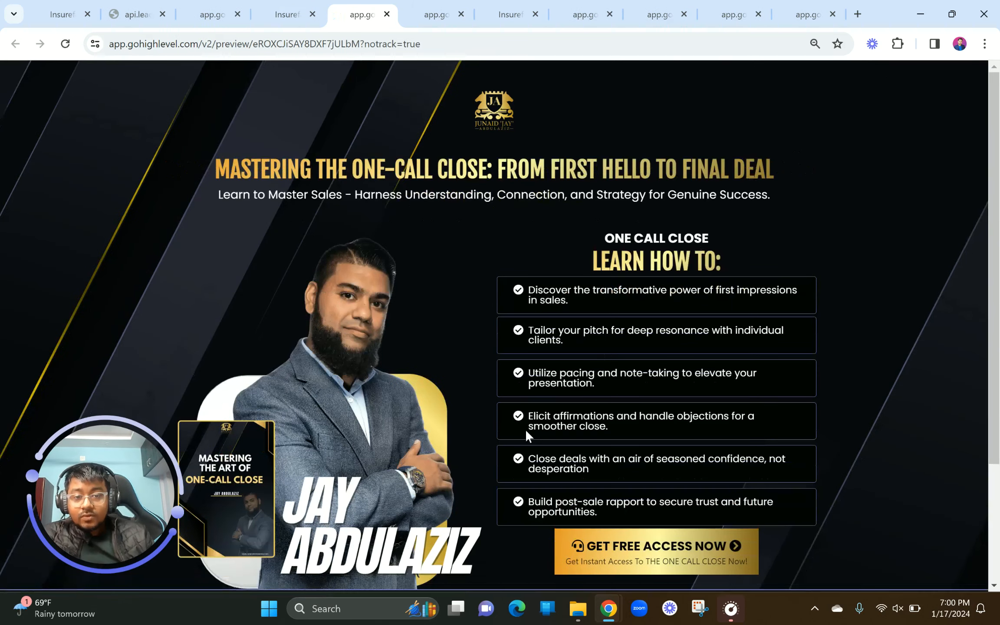
scroll(526, 429, down, 3)
scroll(526, 432, up, 3)
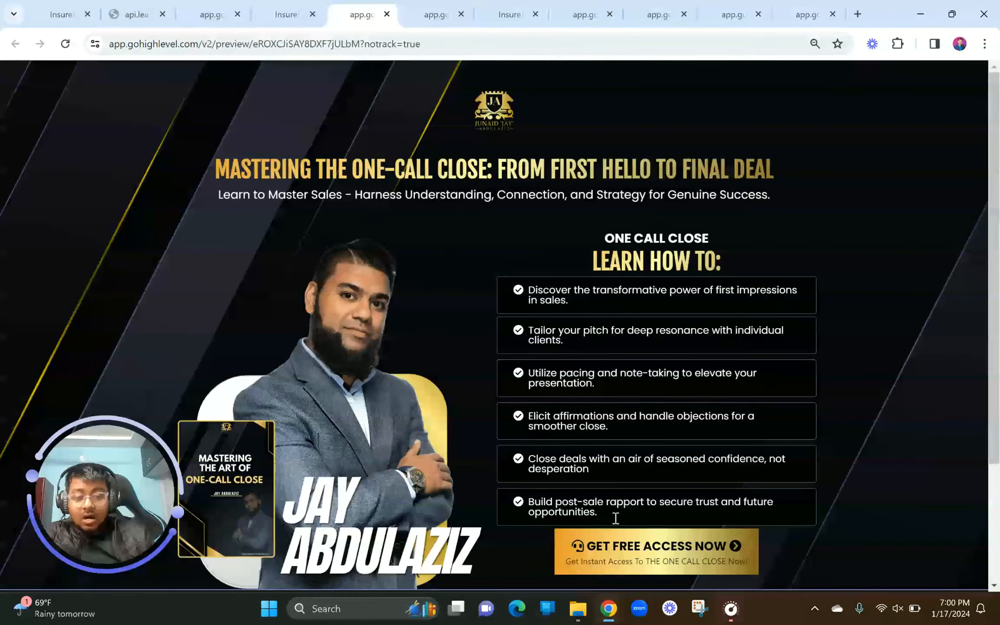
click(629, 564)
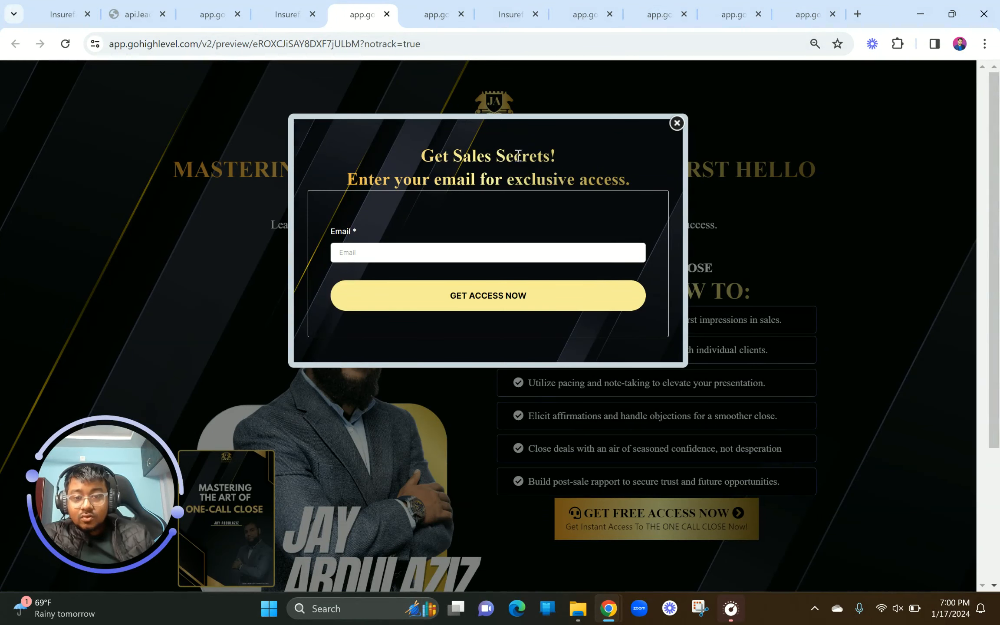
click(676, 123)
Reload the preview and reopen the popup to check its headline, form label and background
mouse_move(103, 54)
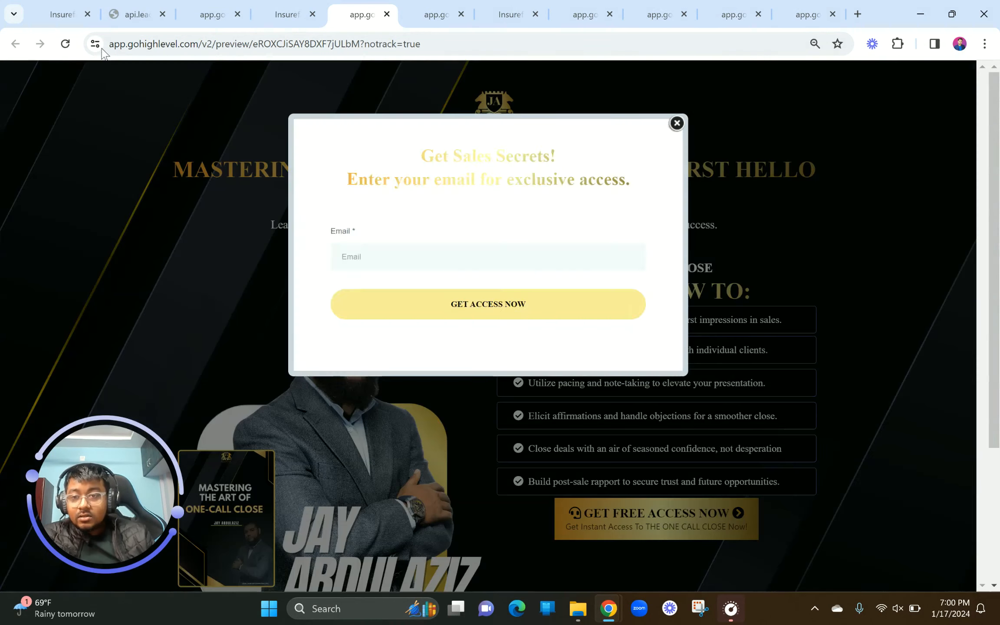
click(65, 44)
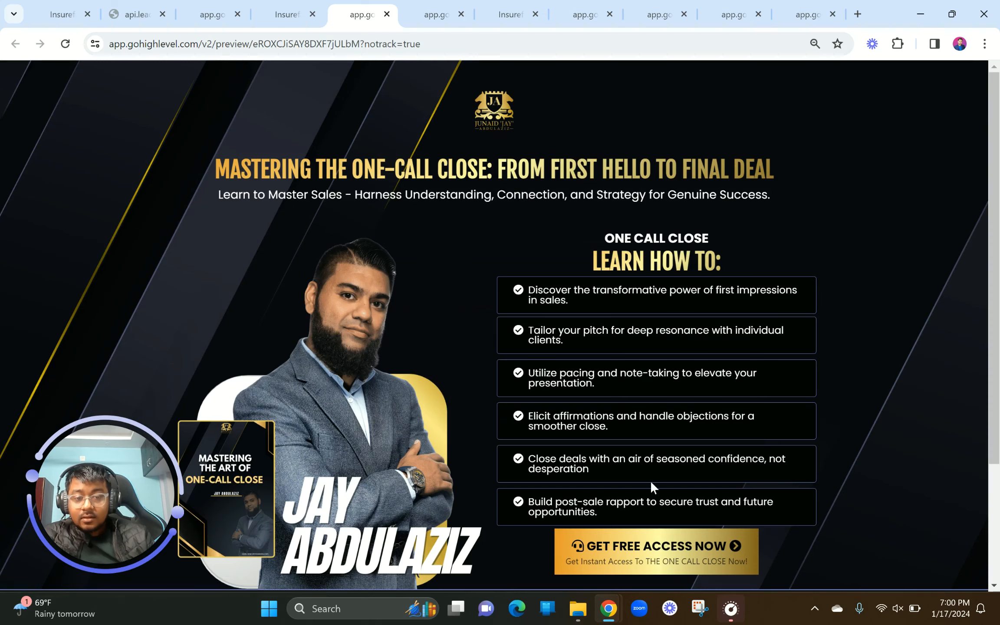
click(648, 553)
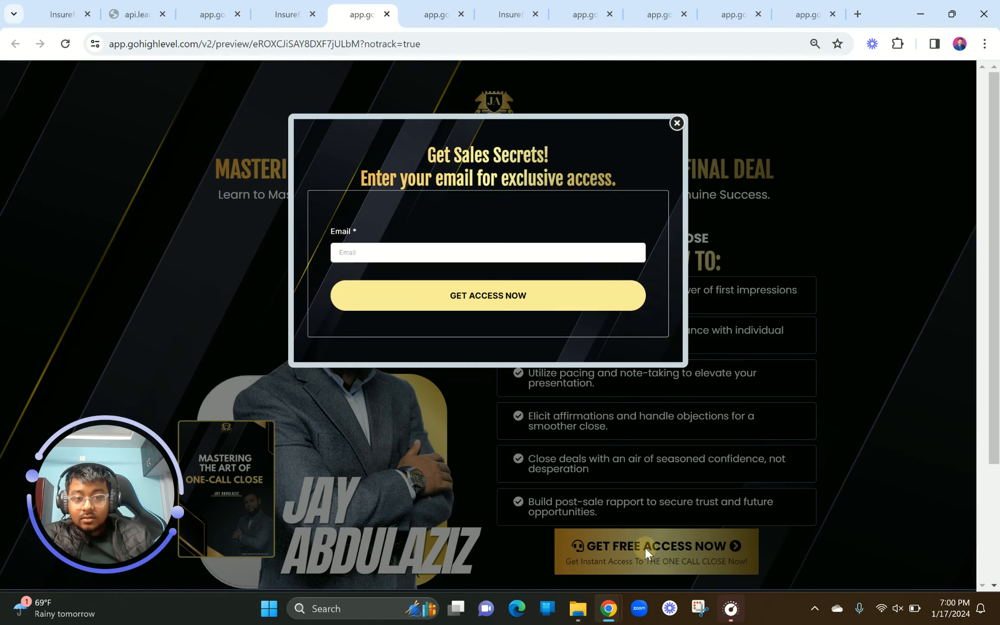
click(677, 124)
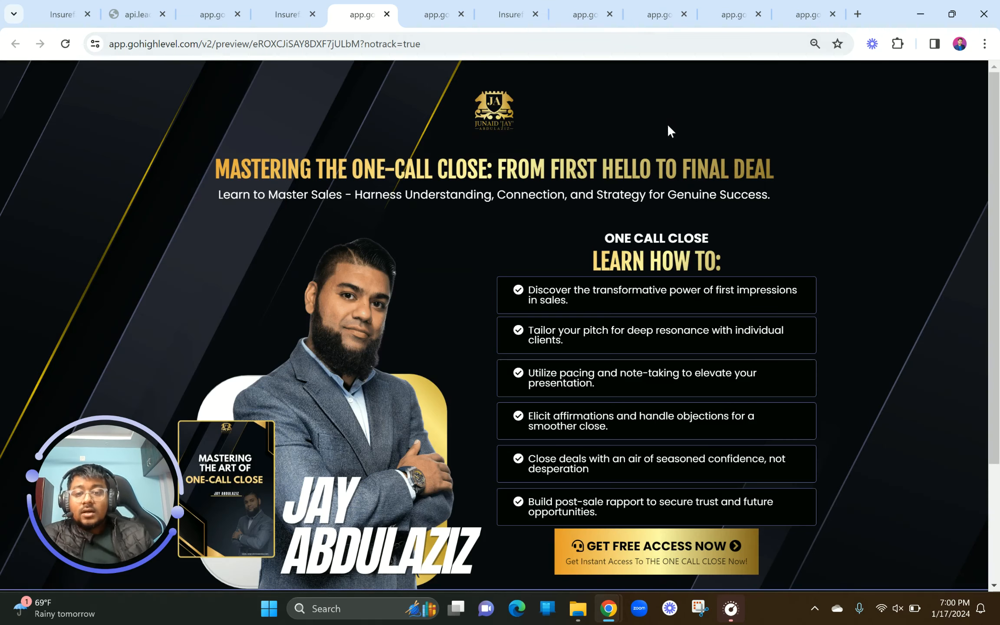
click(675, 545)
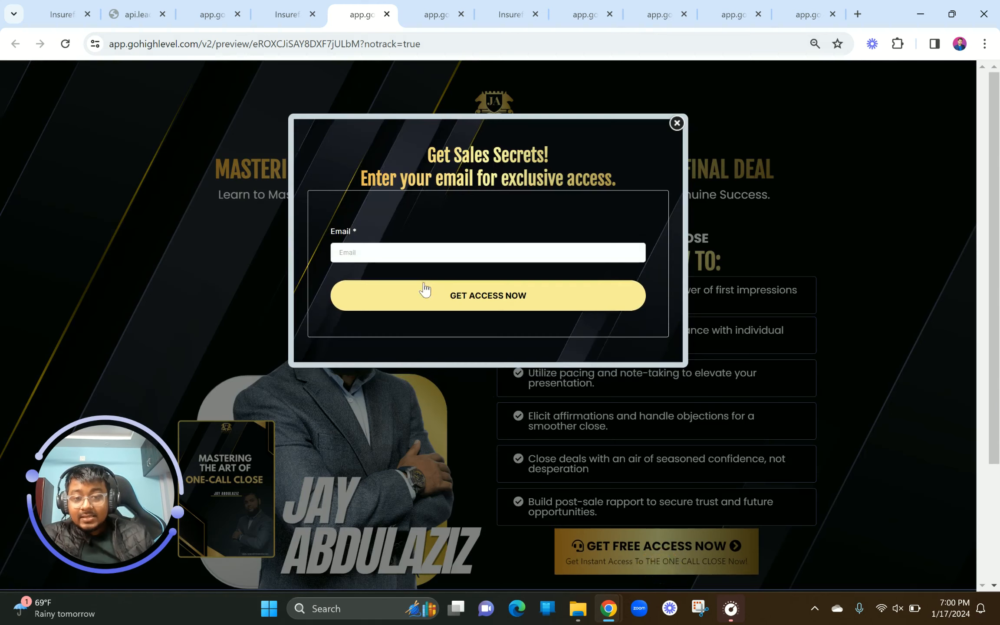
scroll(349, 228, up, 5)
scroll(359, 244, down, 5)
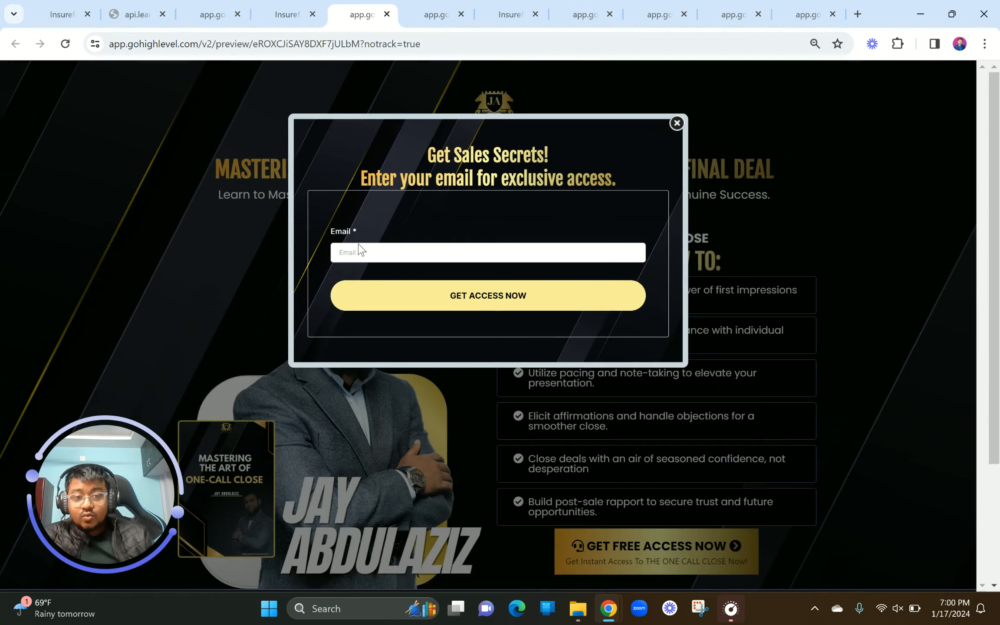
click(677, 124)
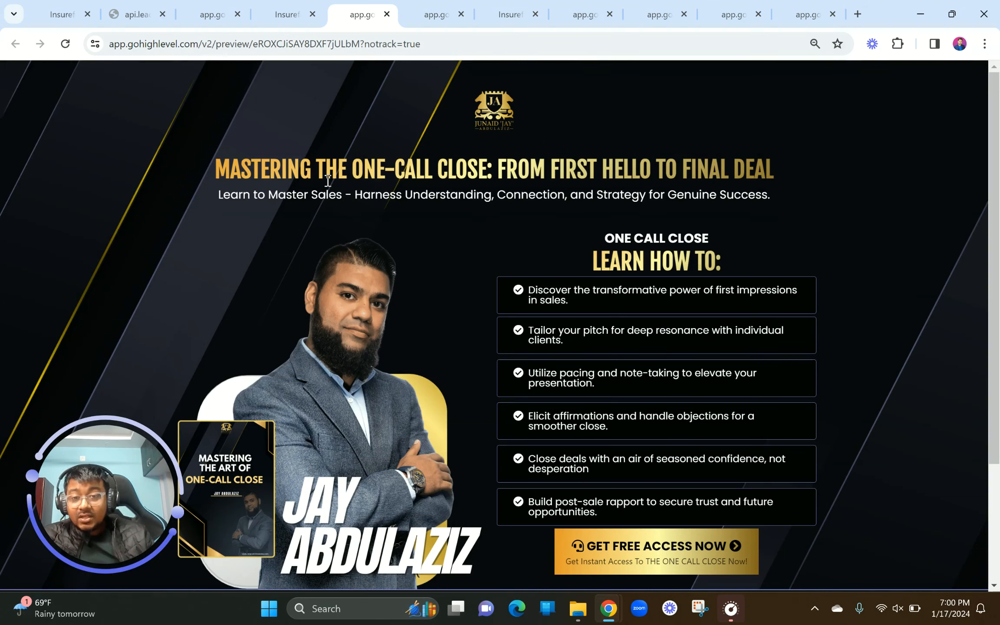
Copy the Home page preview's URL and close the surplus builder and preview tabs
click(428, 44)
key(ctrl+c)
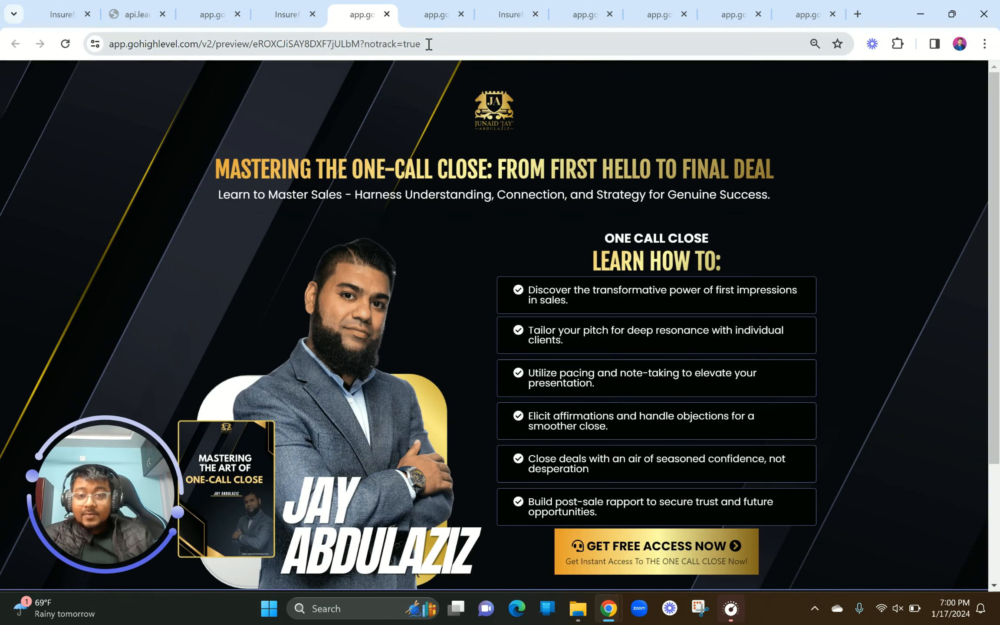
click(435, 9)
click(505, 4)
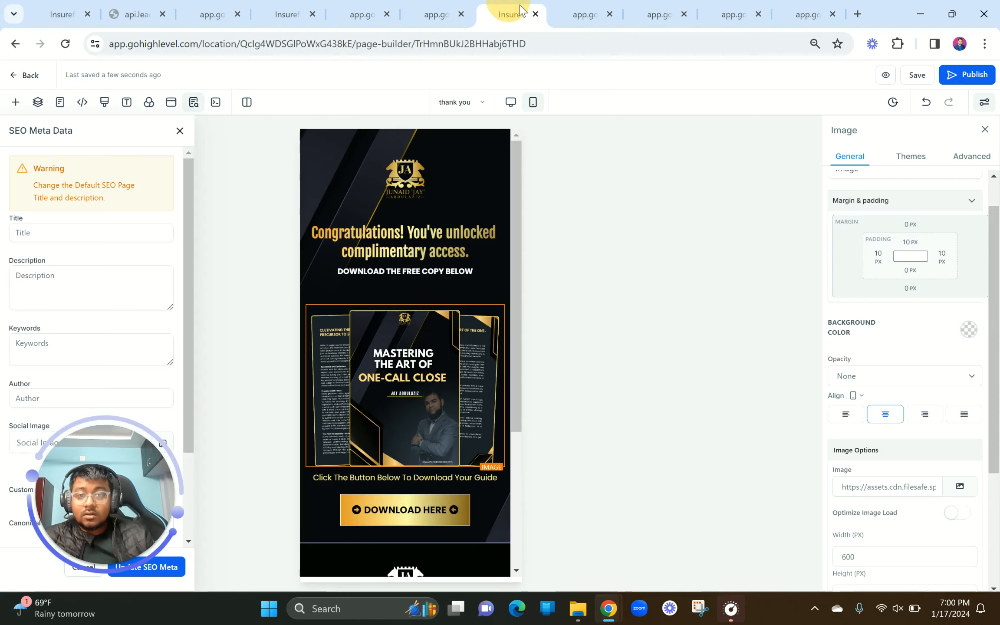
click(536, 15)
click(536, 14)
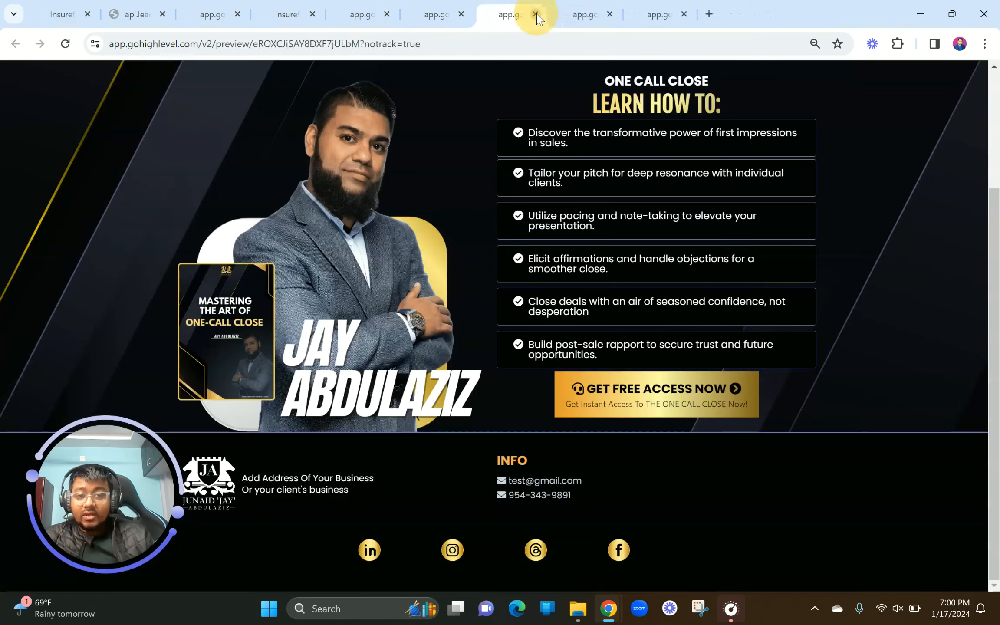
click(535, 14)
click(536, 15)
click(536, 14)
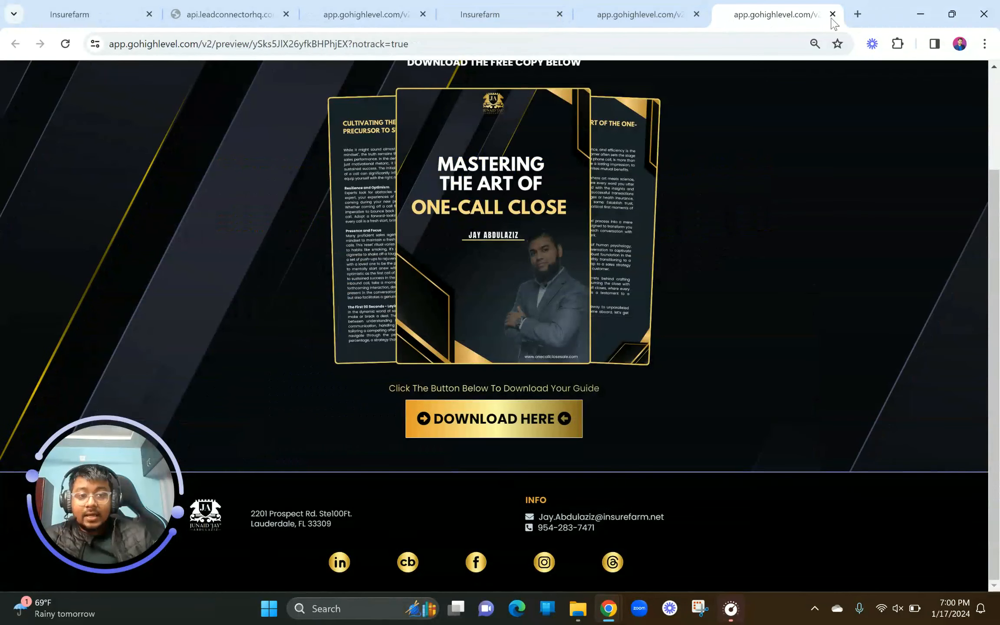
Load the copied Home page preview URL in a new browser tab
click(858, 14)
key(ctrl+v)
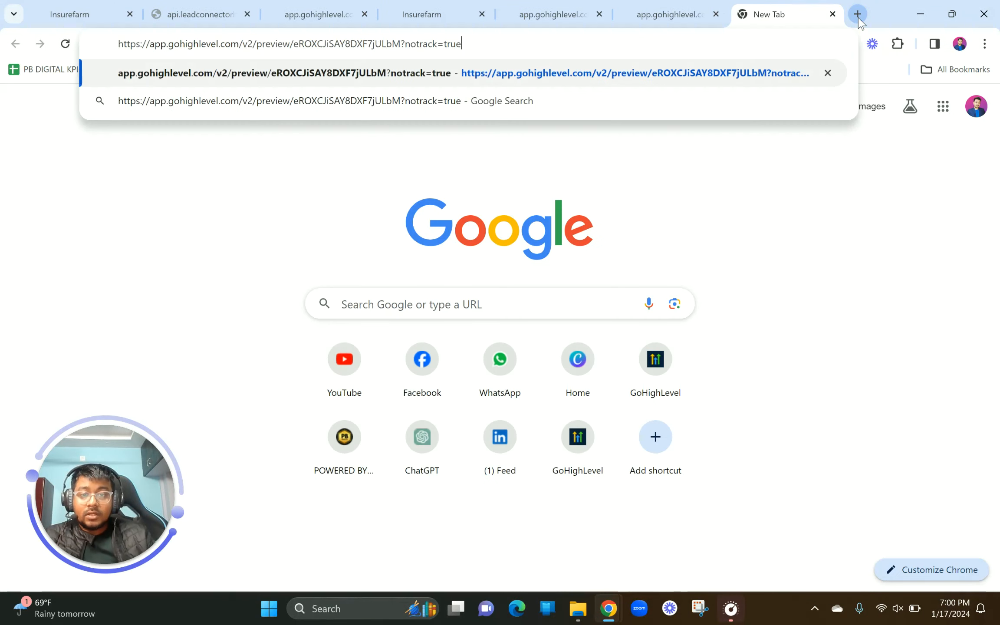
key(Return)
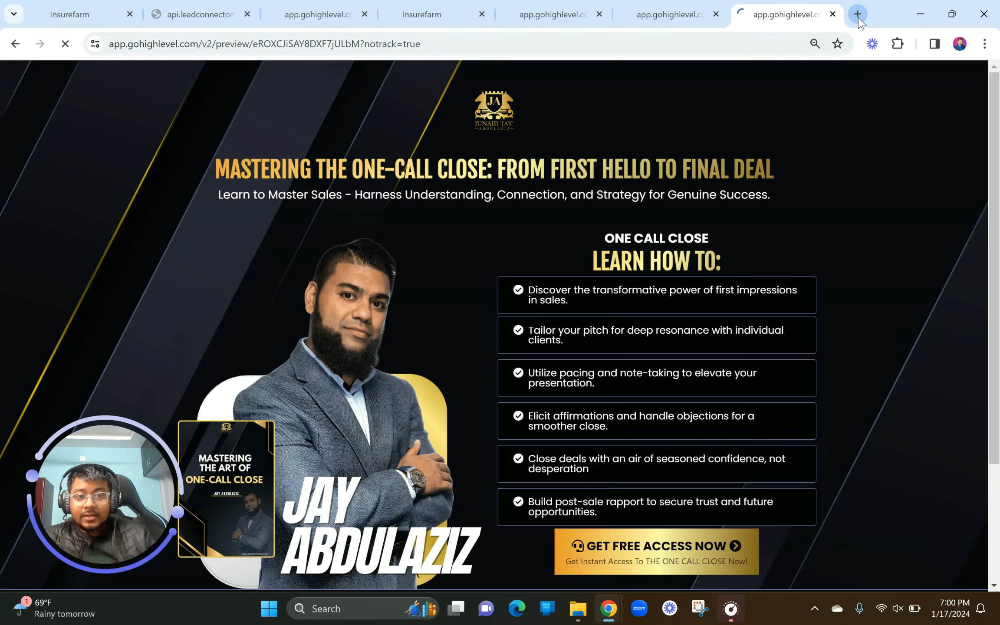
Submit the popup's opt-in form with a saved email address and look through the thank-you page
scroll(712, 259, down, 5)
scroll(712, 259, up, 2)
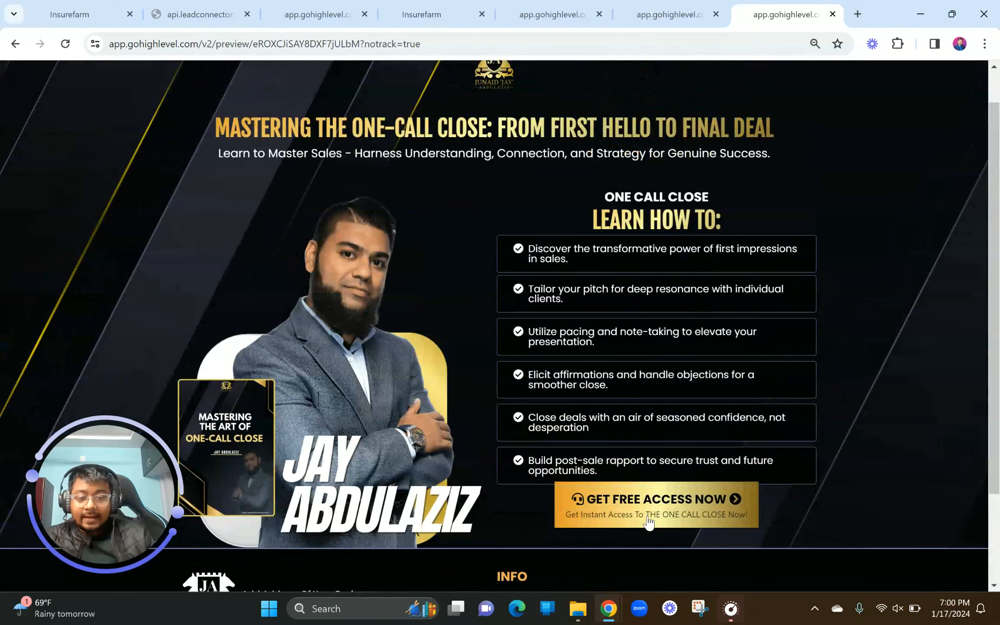
click(648, 521)
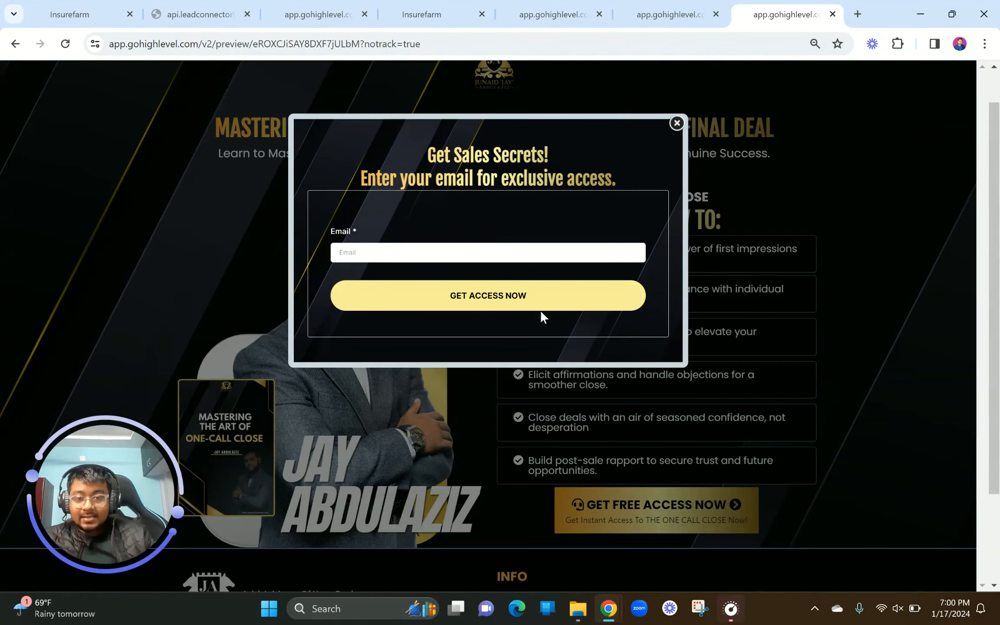
click(440, 253)
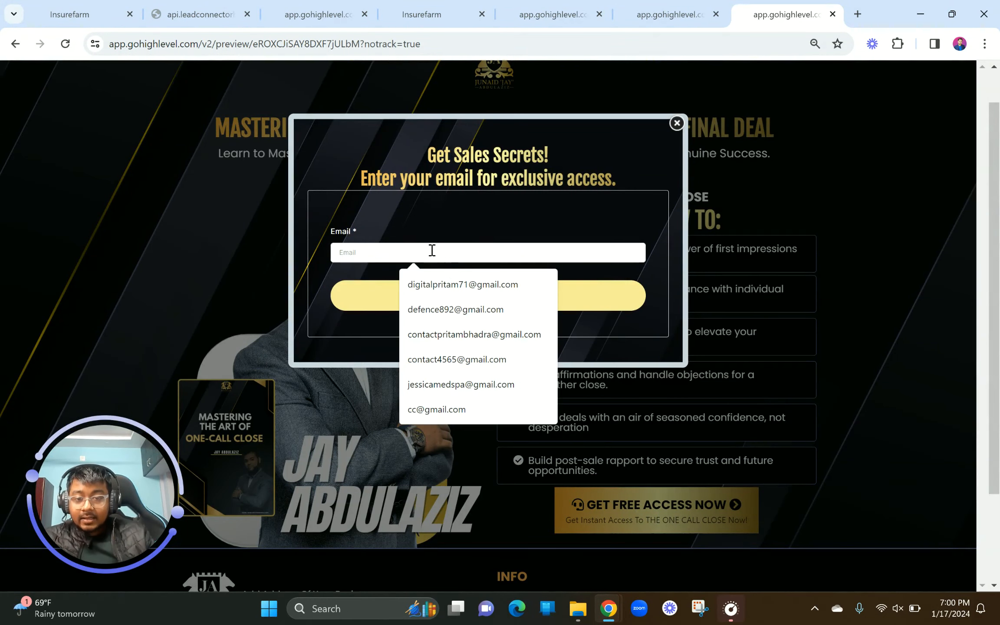
click(442, 282)
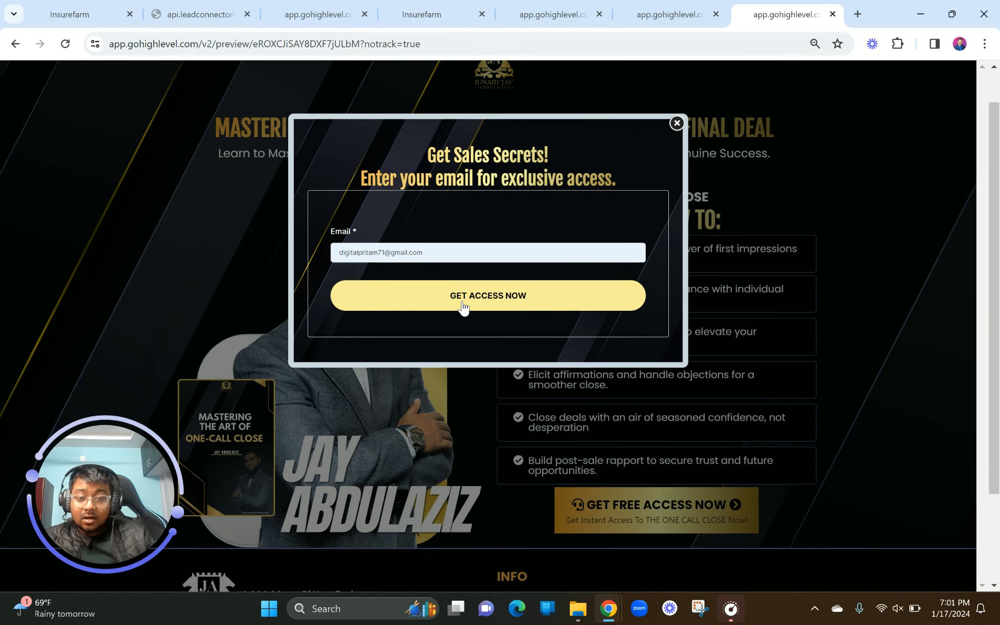
click(463, 304)
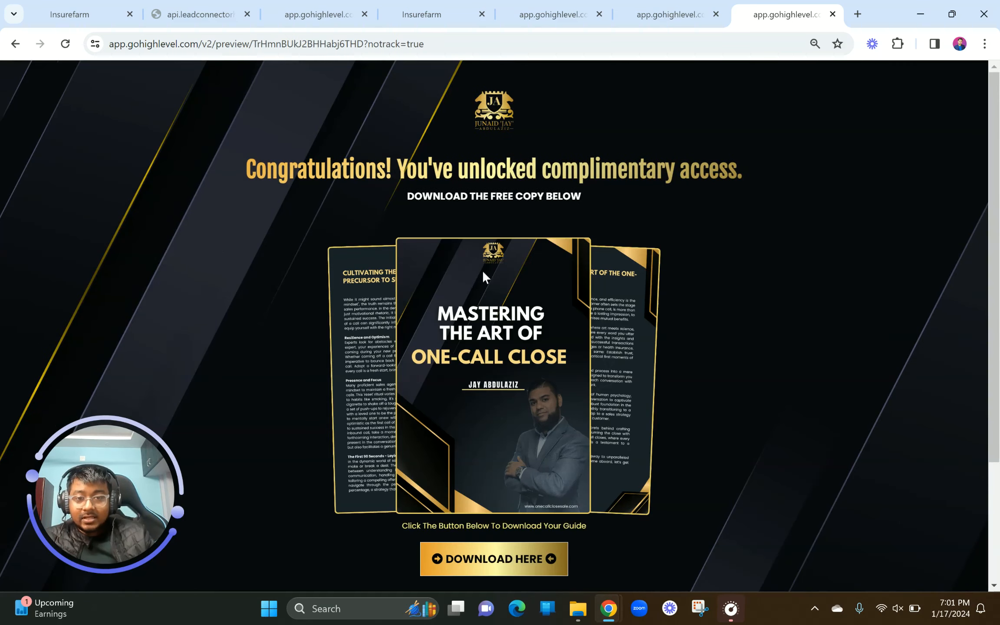
scroll(459, 267, down, 3)
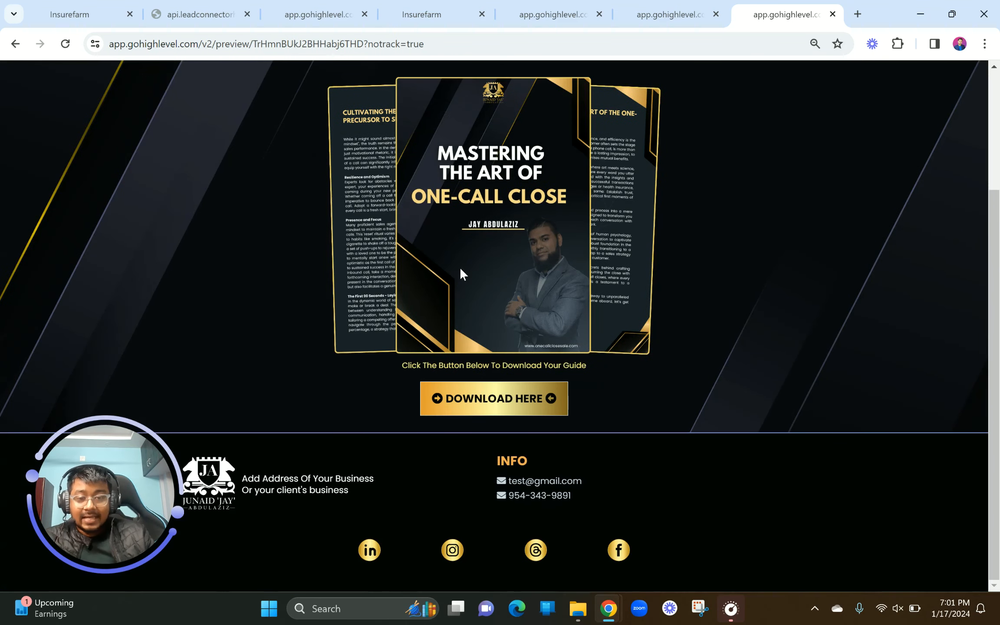
scroll(460, 267, up, 3)
scroll(460, 268, down, 3)
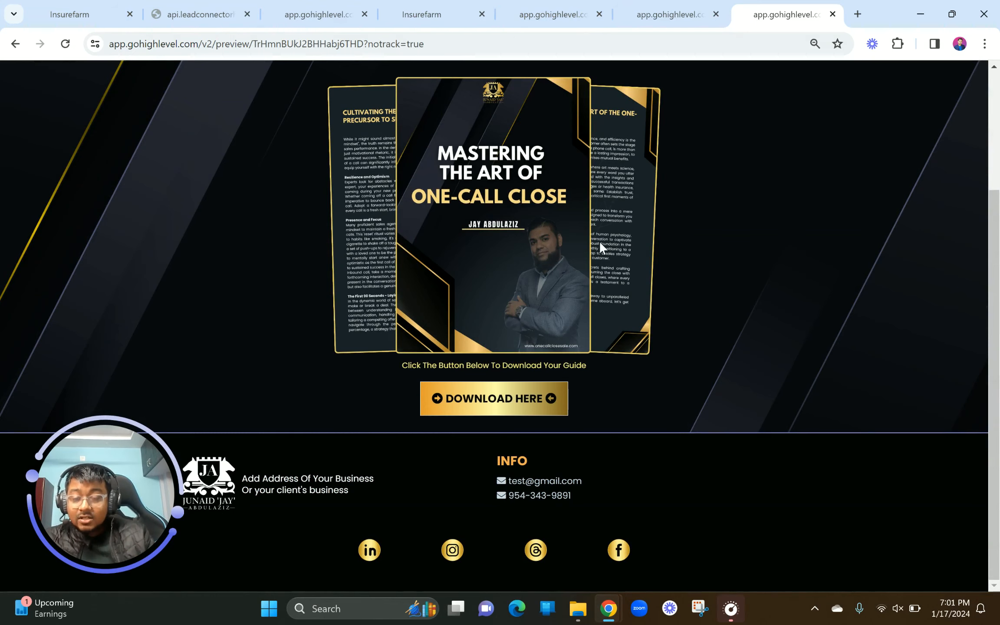
Return to the form builder, exit to the Forms list, and show the Forms section's options
click(113, 13)
click(13, 74)
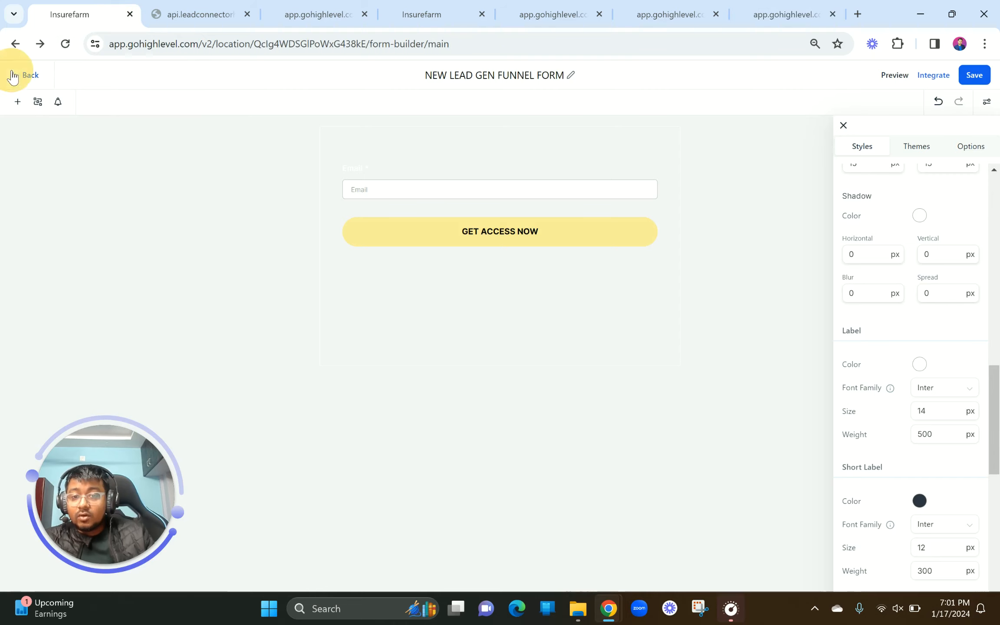
mouse_move(467, 99)
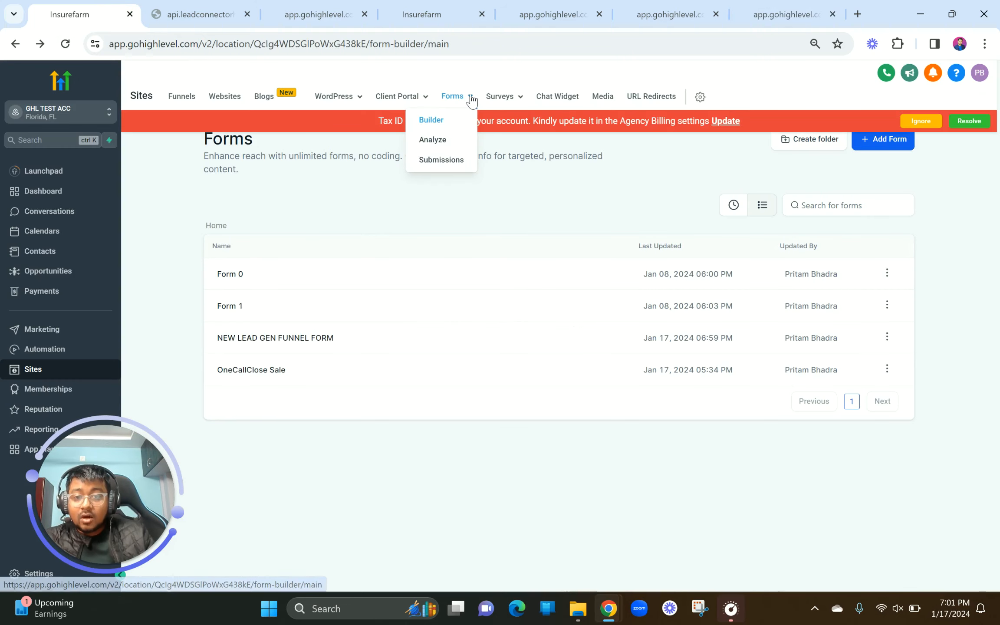